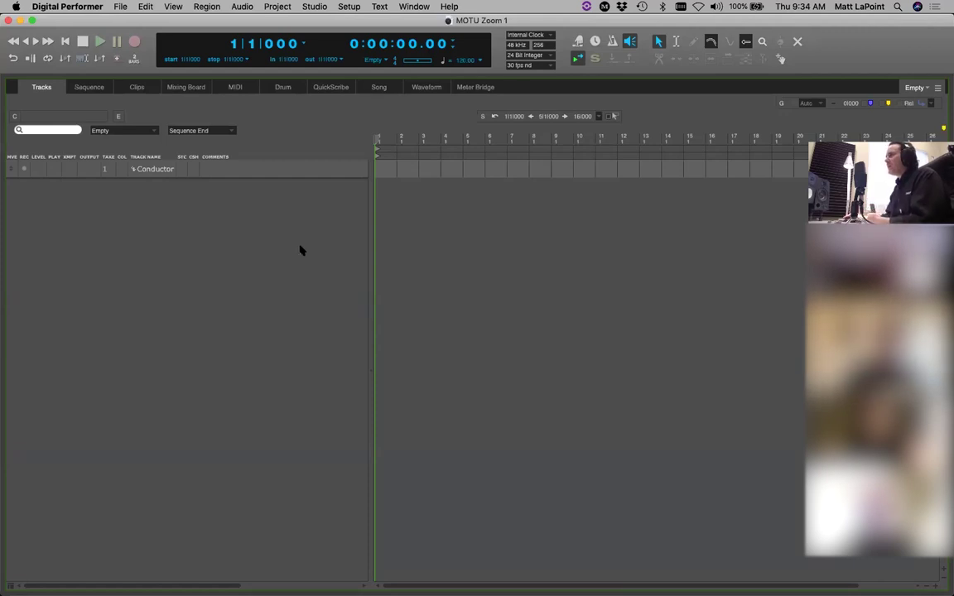
Step: Open Audio MIDI Setup and reposition the FastLane USB interface and its connected TD6 module in the MIDI Studio layout
click(349, 5)
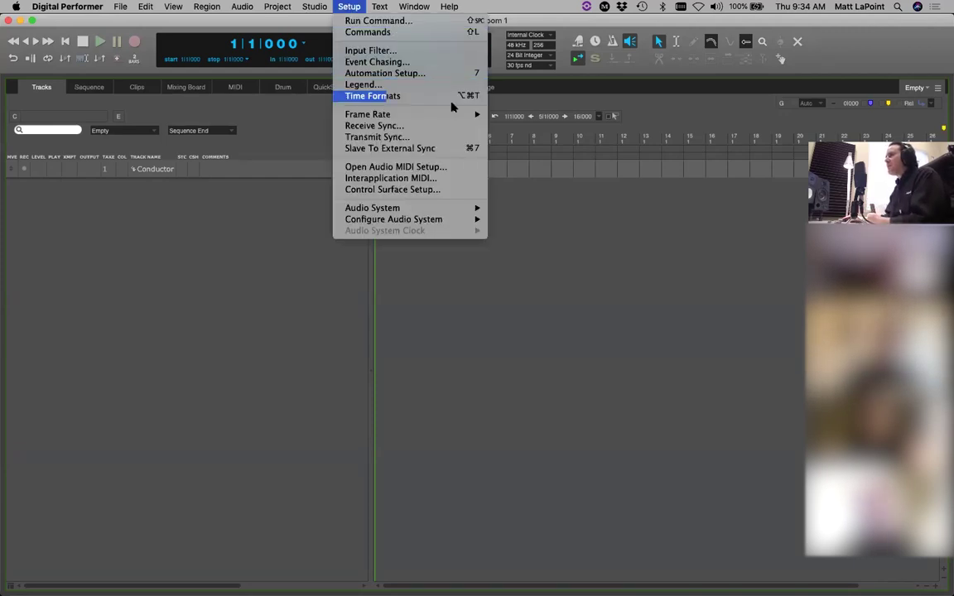
click(451, 166)
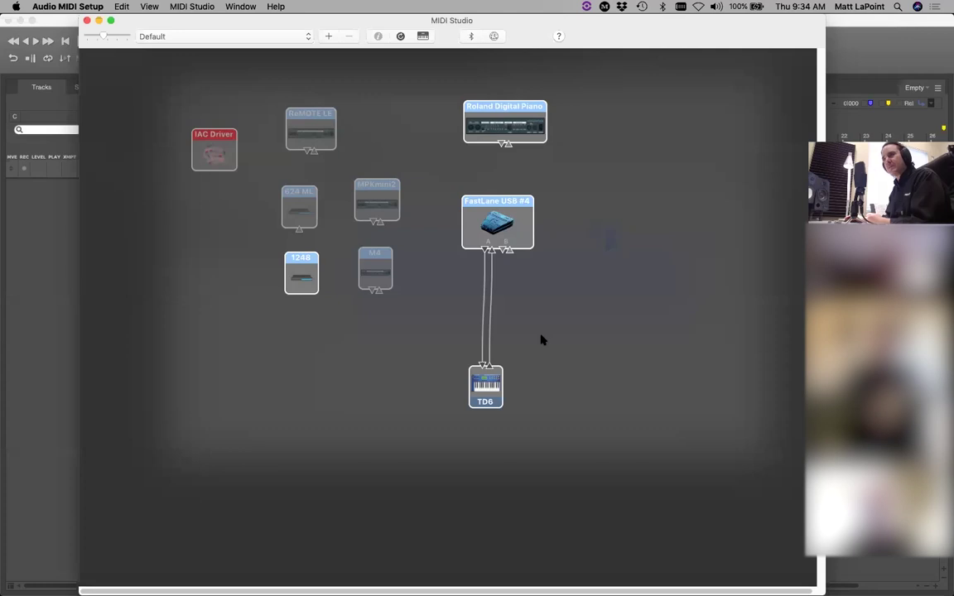
drag(509, 212, 513, 214)
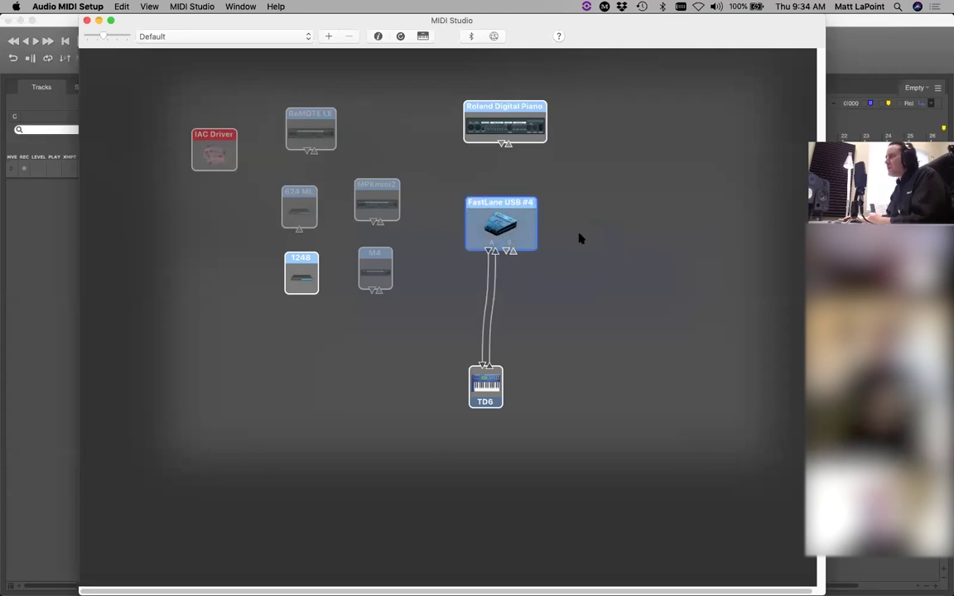
drag(494, 406, 500, 392)
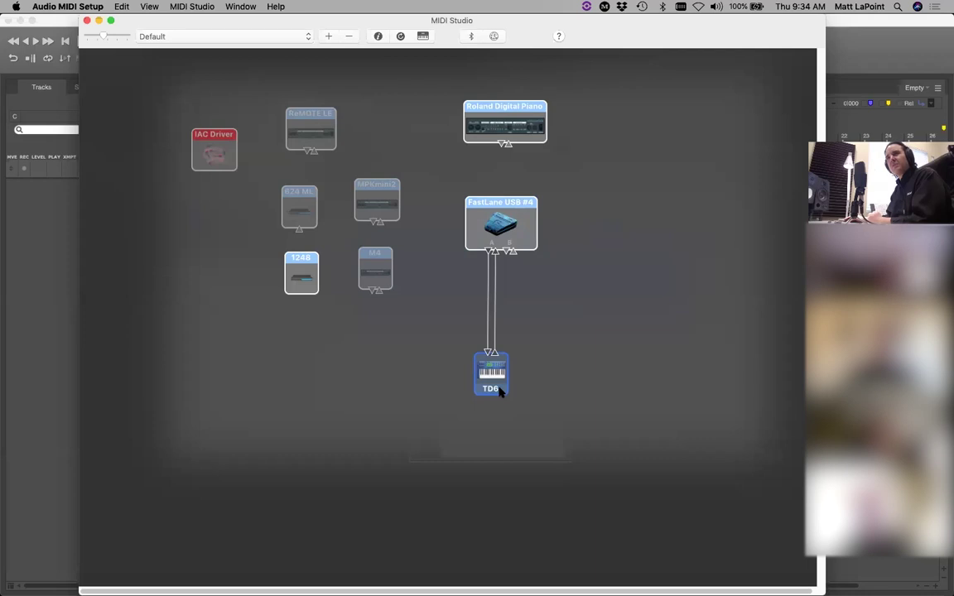
drag(505, 225, 510, 225)
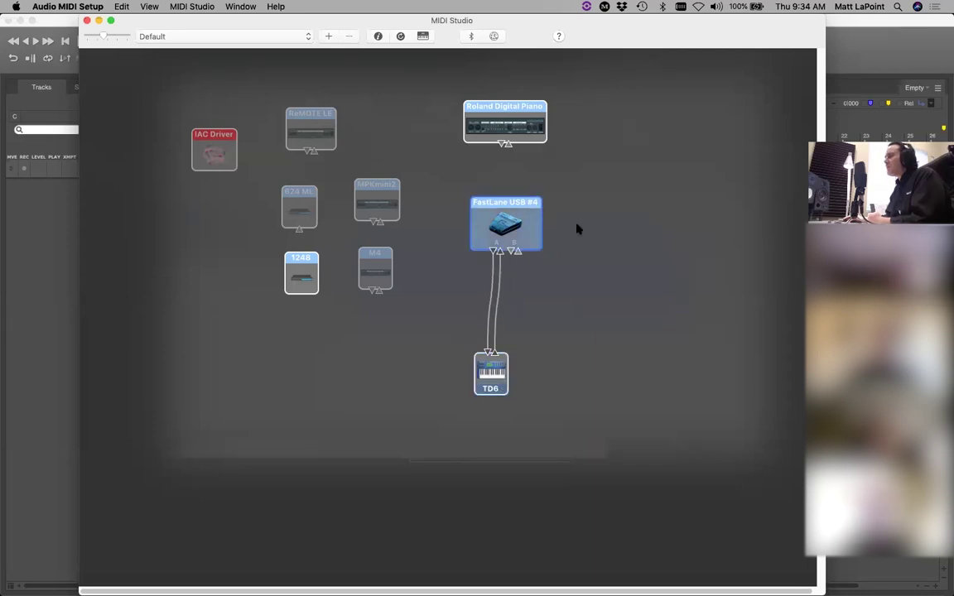
click(571, 272)
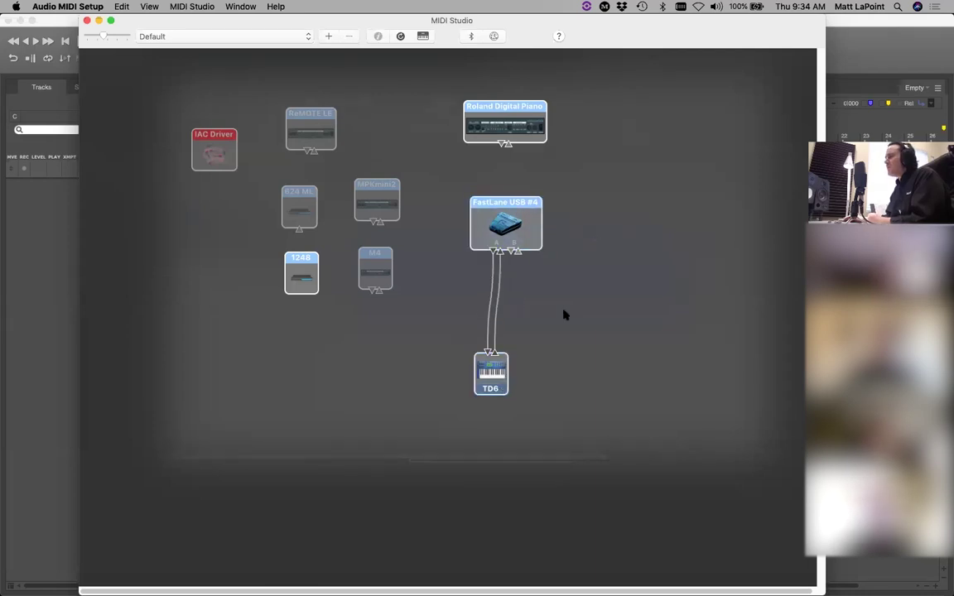
Step: Line up the TD6 under the FastLane USB, shift the Roland Digital Piano slightly, and return to Digital Performer by quitting Audio MIDI Setup
click(515, 217)
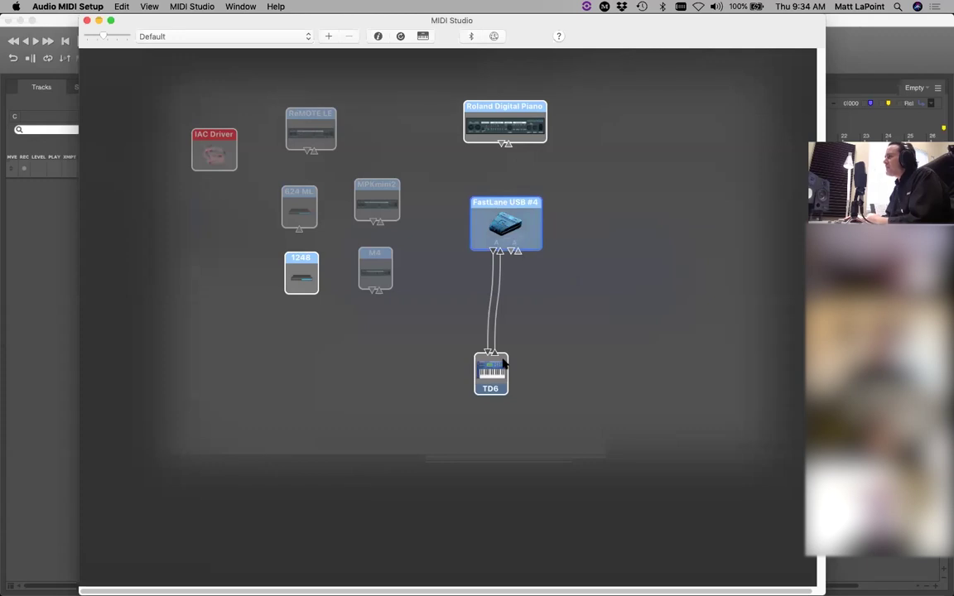
drag(491, 373, 495, 366)
drag(506, 117, 507, 123)
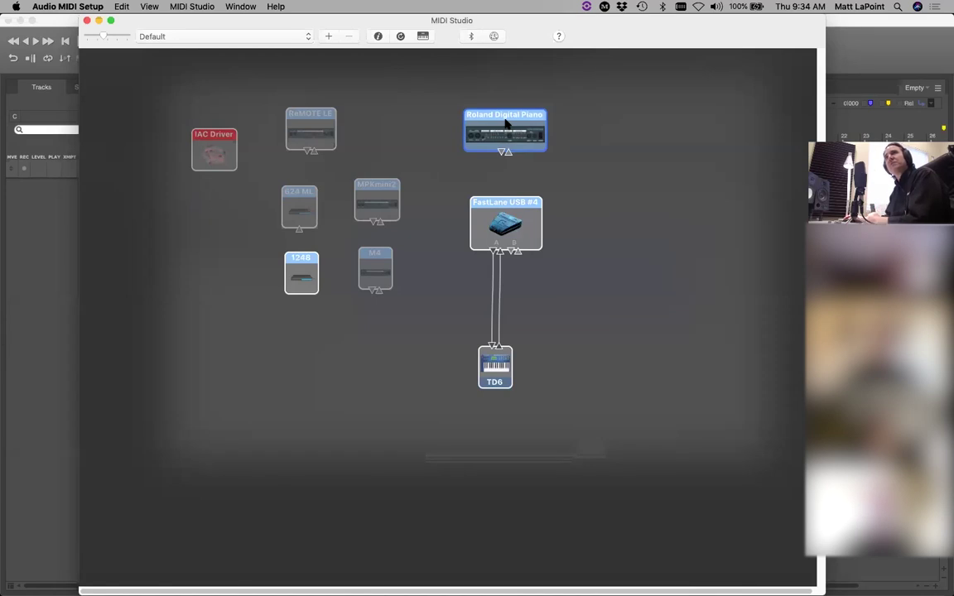
click(555, 131)
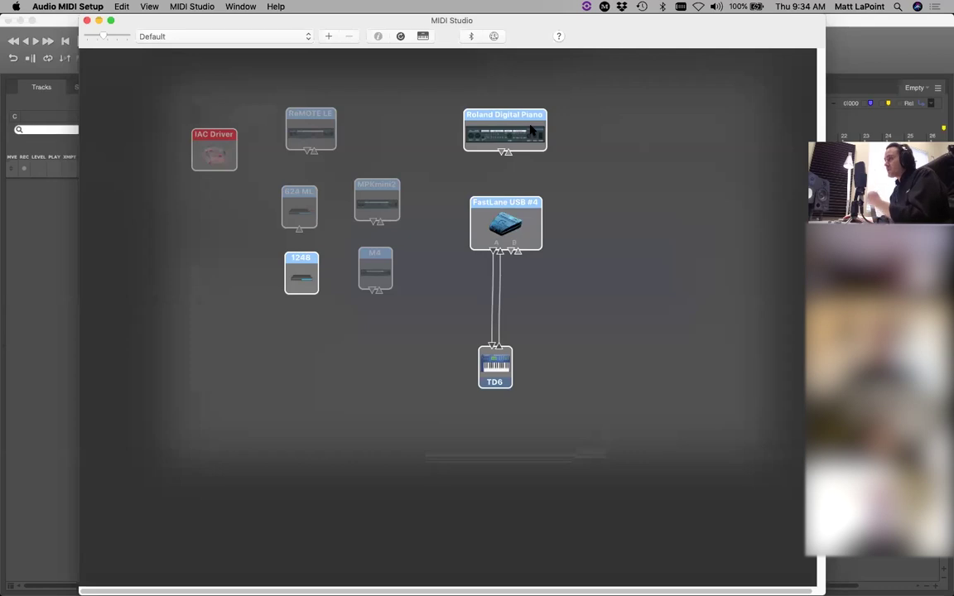
drag(517, 128, 539, 132)
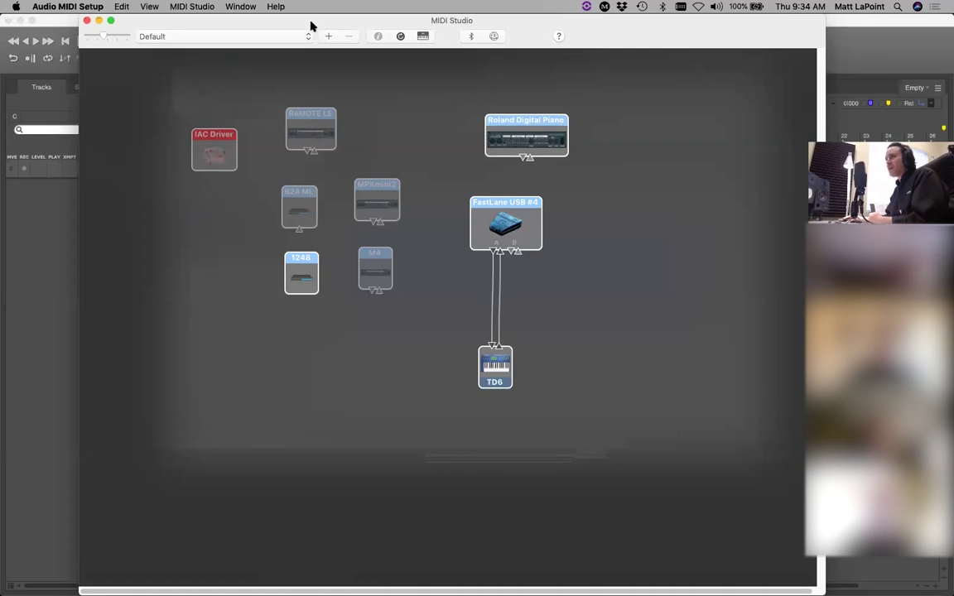
click(67, 7)
click(110, 117)
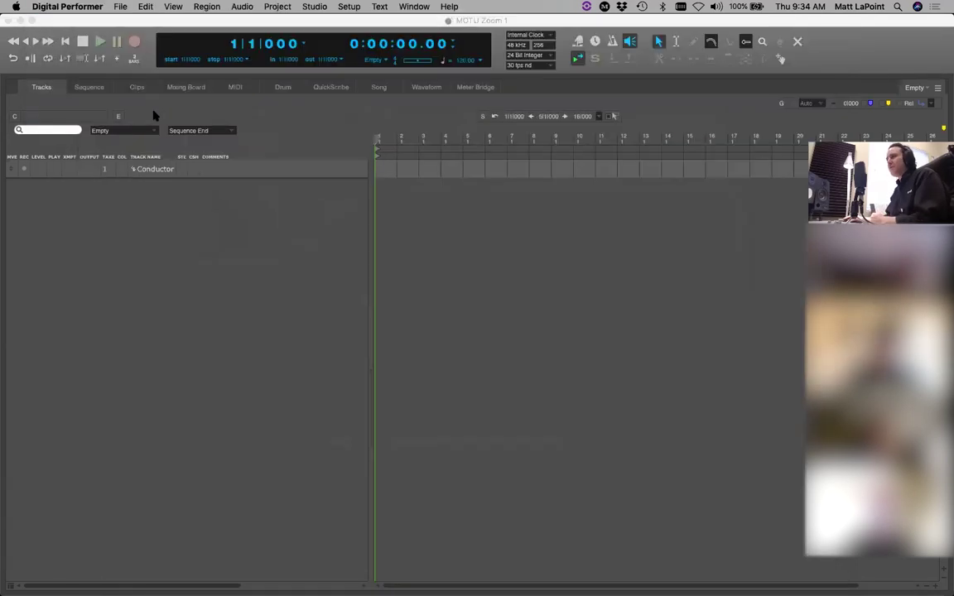
Step: Open the hardware driver configuration, try the CalDigit Thunderbolt 3 Audio output, and set the 1248 as the audio device
click(348, 6)
mouse_move(411, 224)
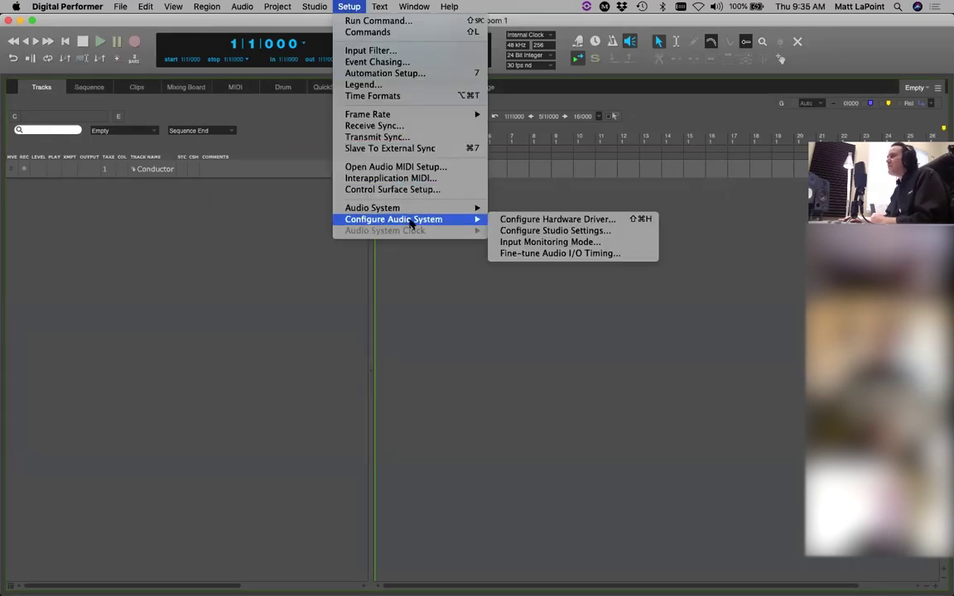
click(516, 221)
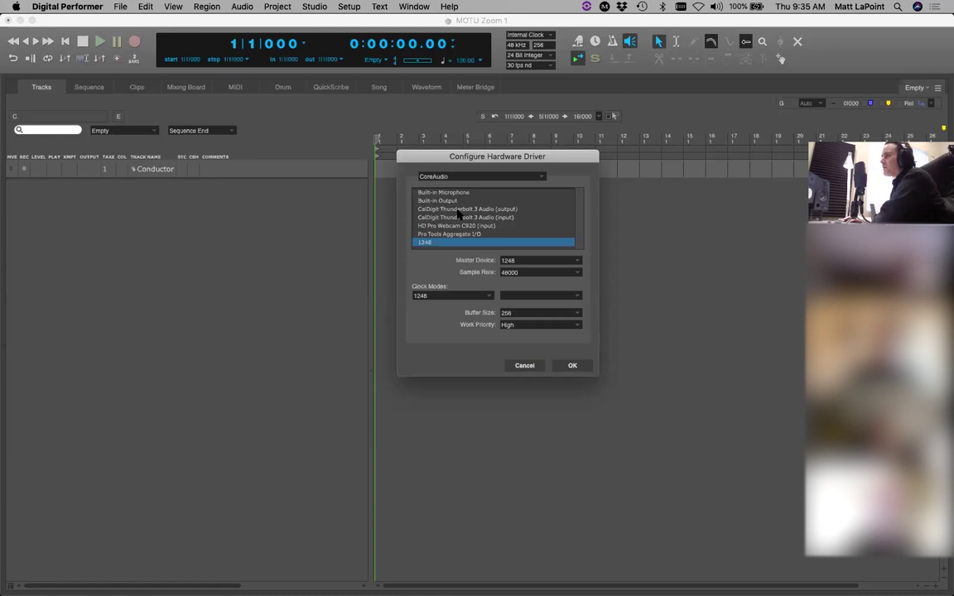
drag(527, 158, 519, 160)
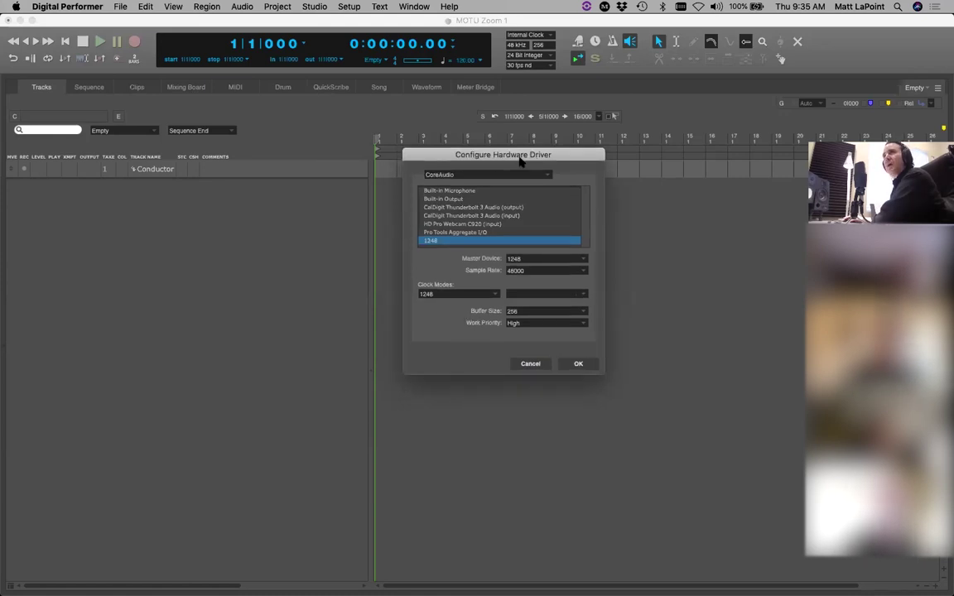
click(456, 208)
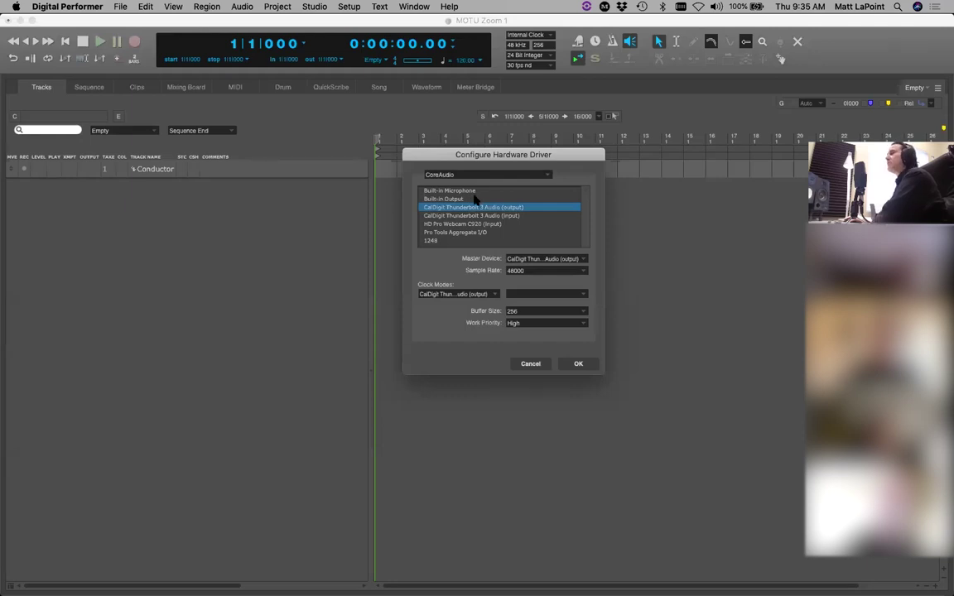
click(447, 241)
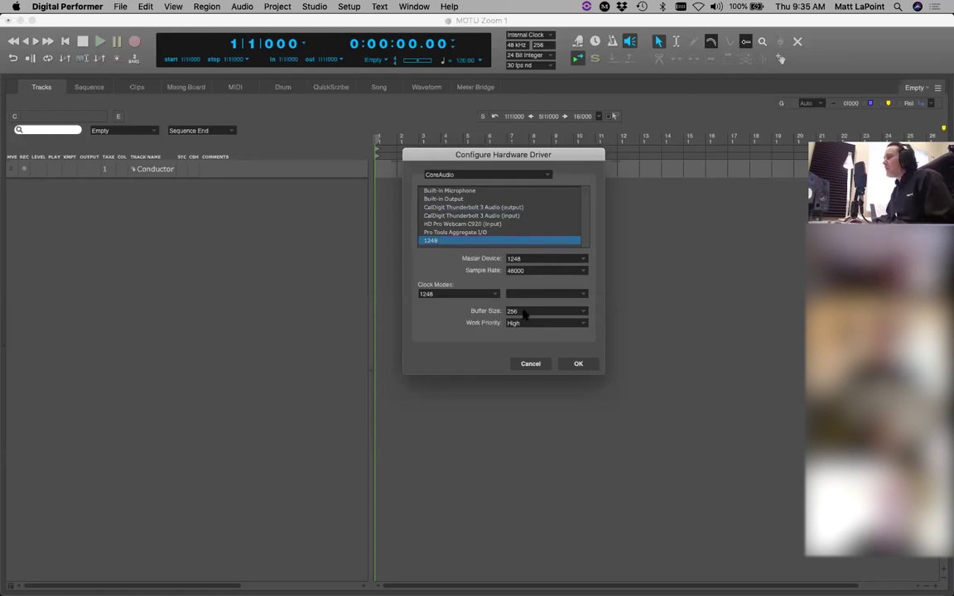
Step: Examine the available clock mode and buffer size options for the 1248 without changing them
click(469, 294)
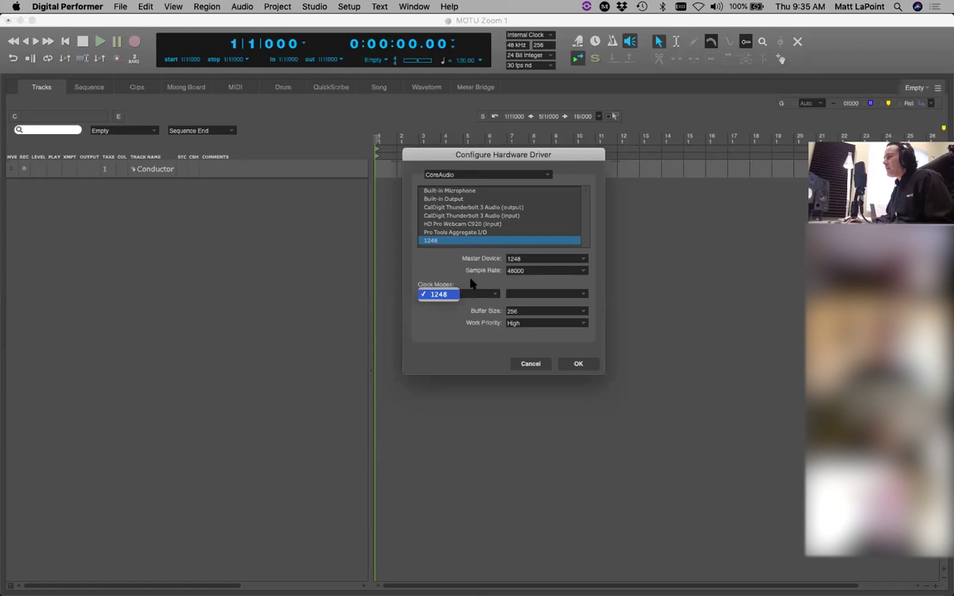
click(439, 277)
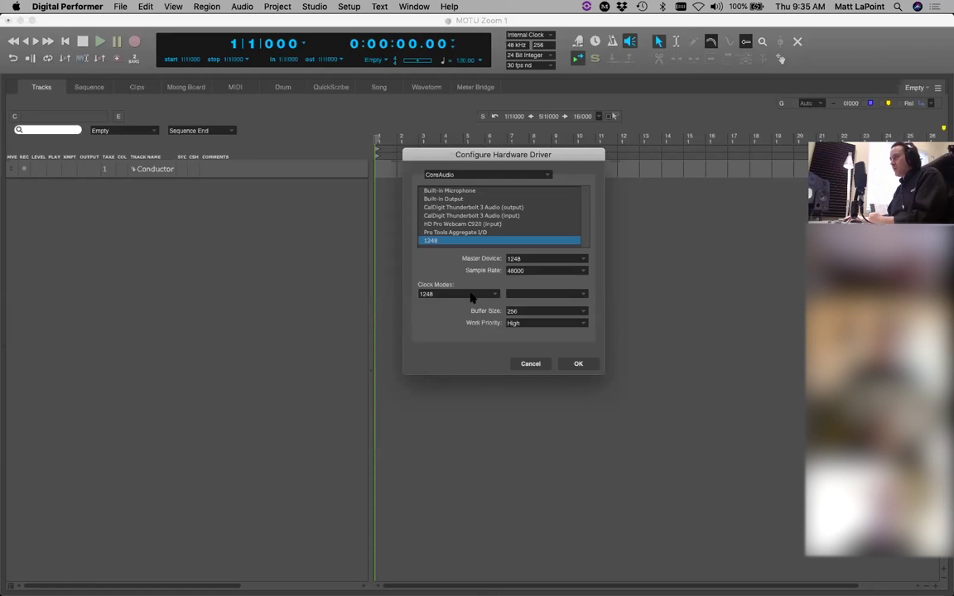
click(532, 313)
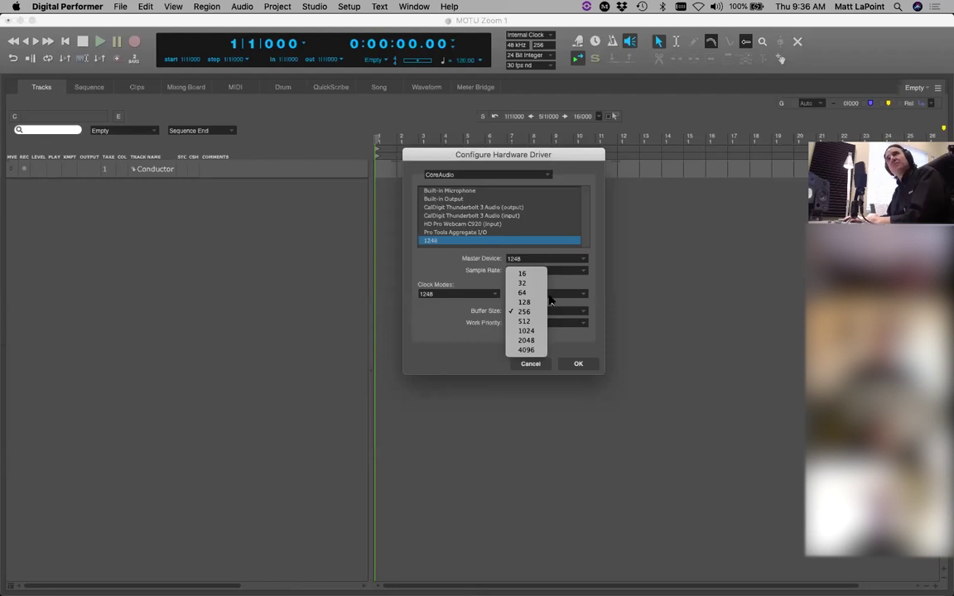
click(491, 326)
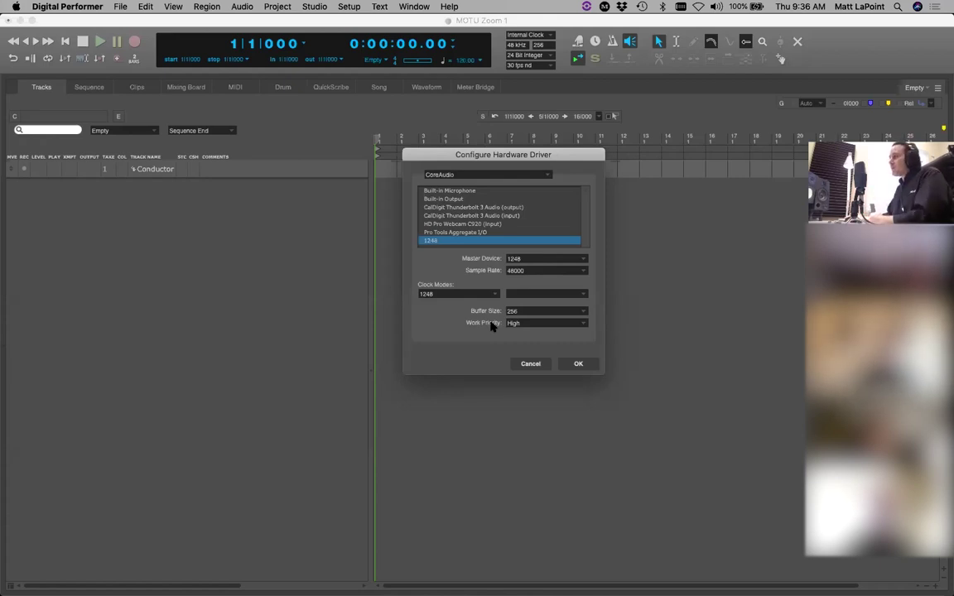
click(549, 312)
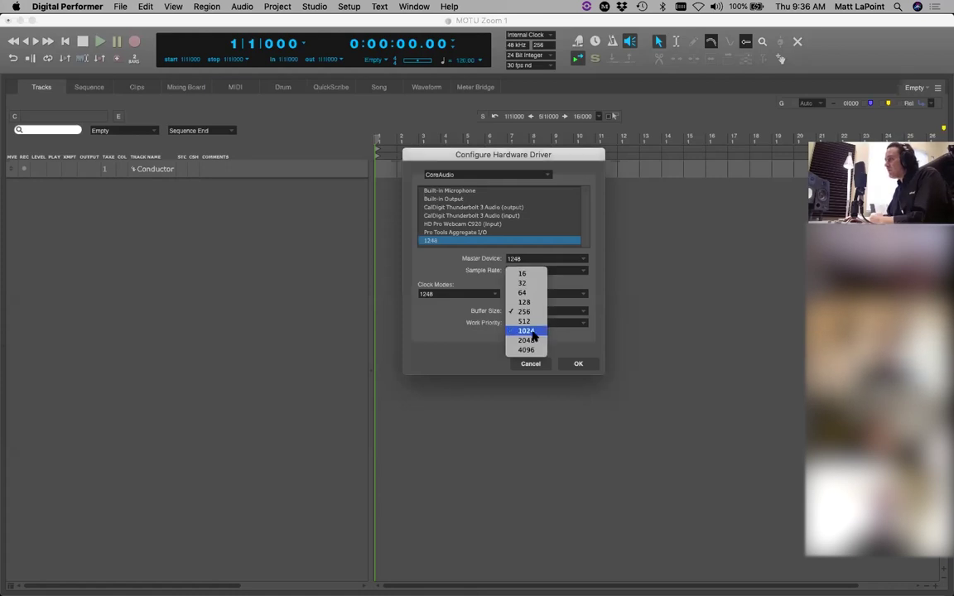
click(608, 336)
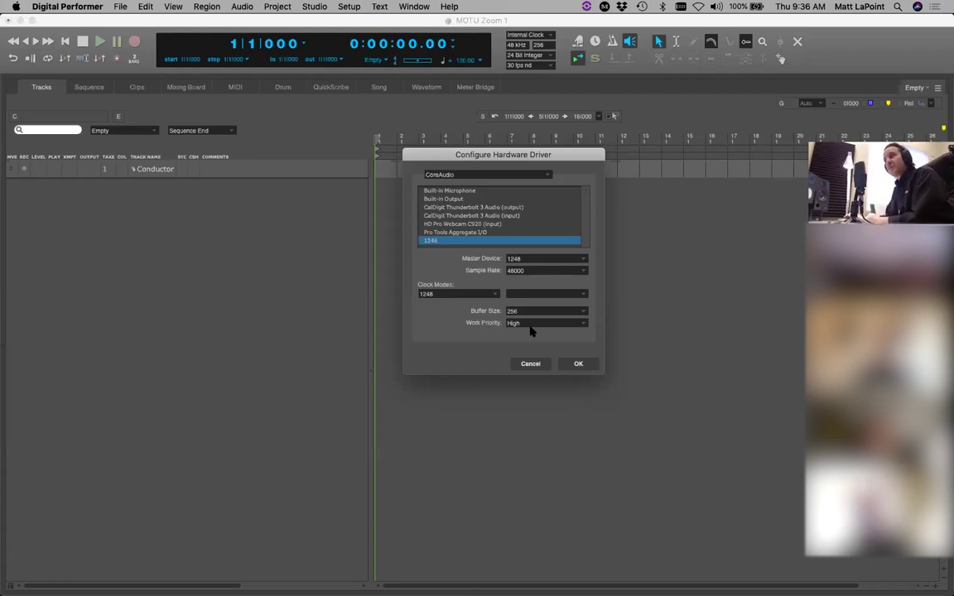
Step: Check the work priority options, keep High, and confirm the hardware driver settings
click(525, 323)
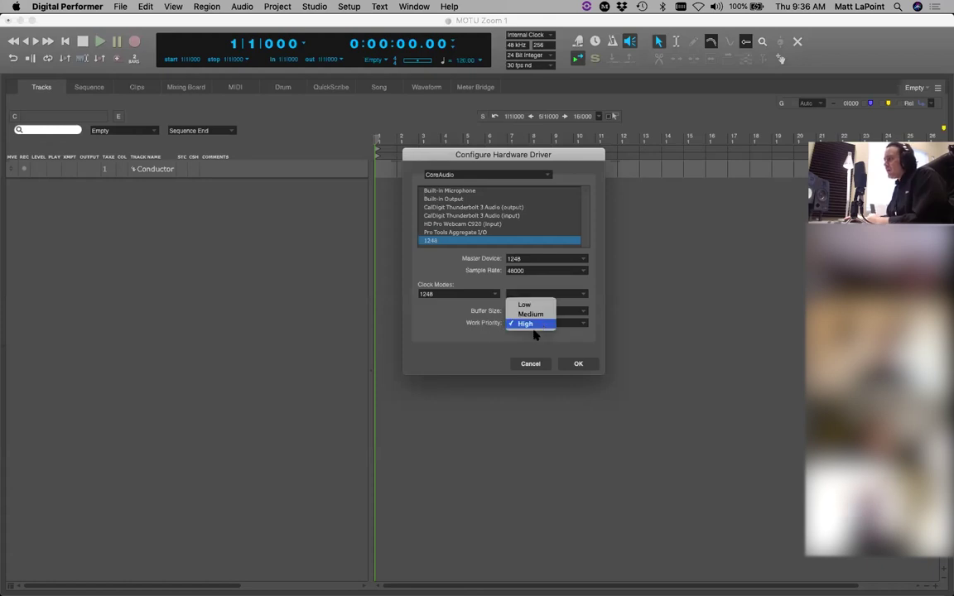
click(528, 341)
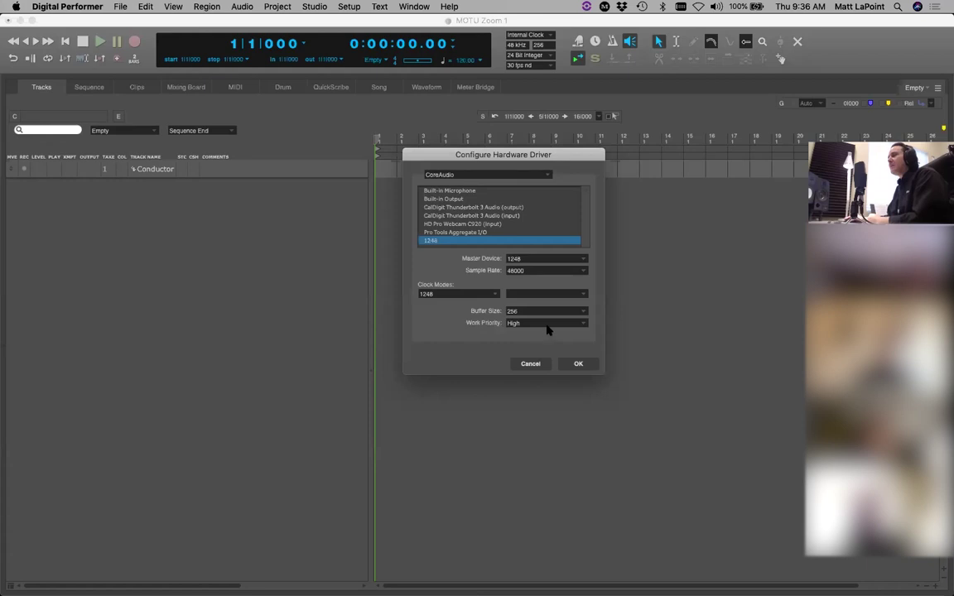
click(526, 323)
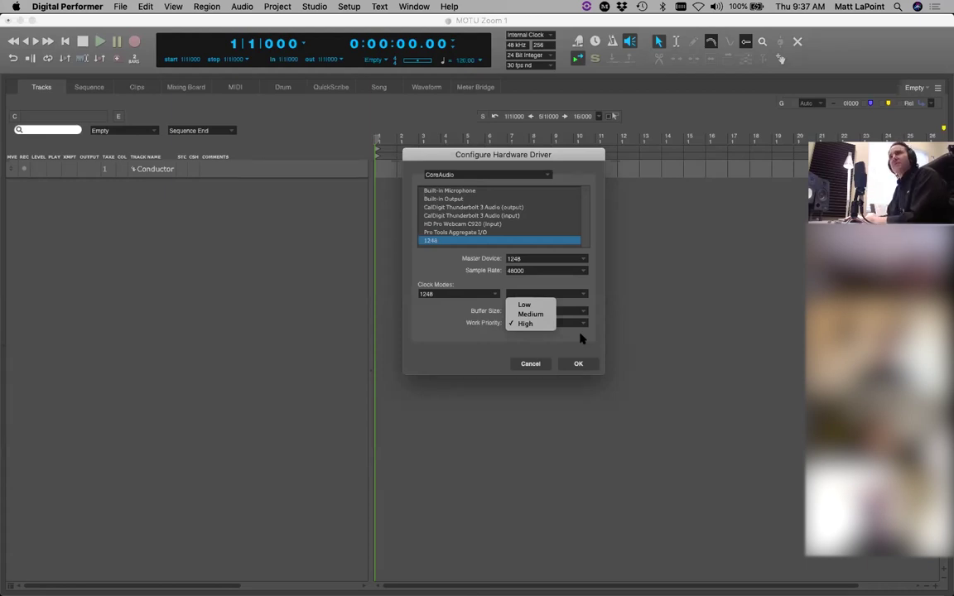
click(579, 339)
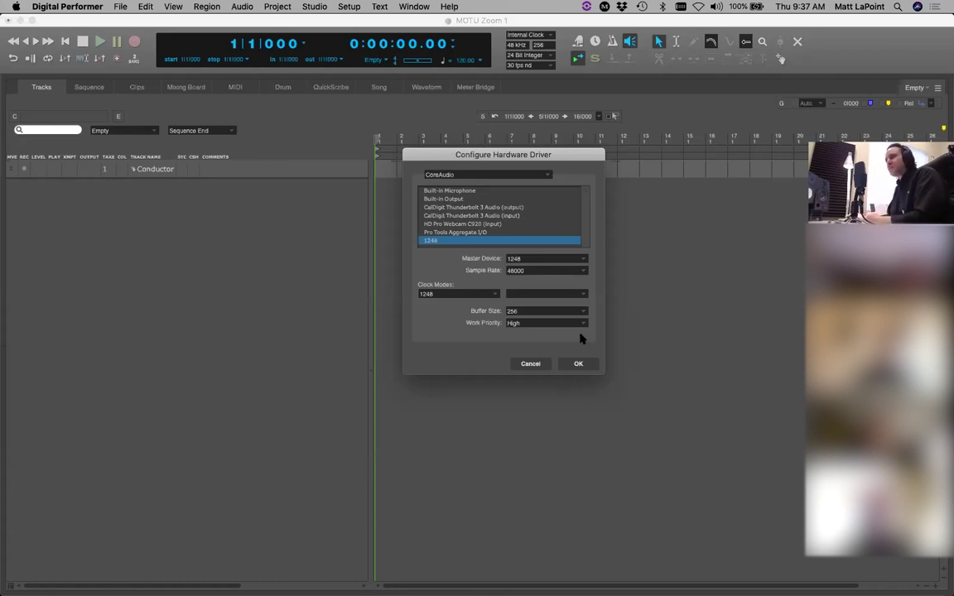
click(574, 365)
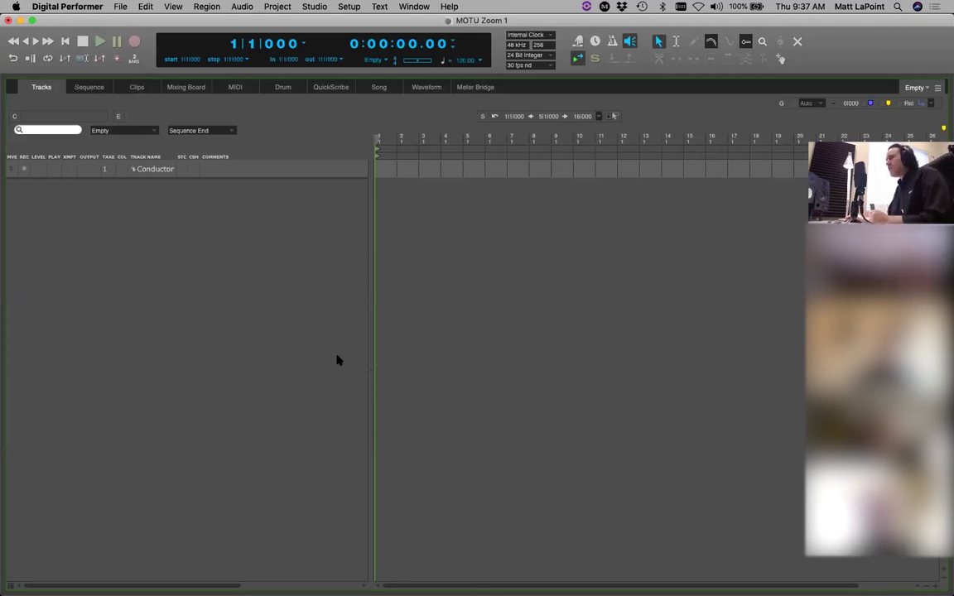
Step: Open the Bundles window on the audio inputs and place it over the middle of the project
click(316, 7)
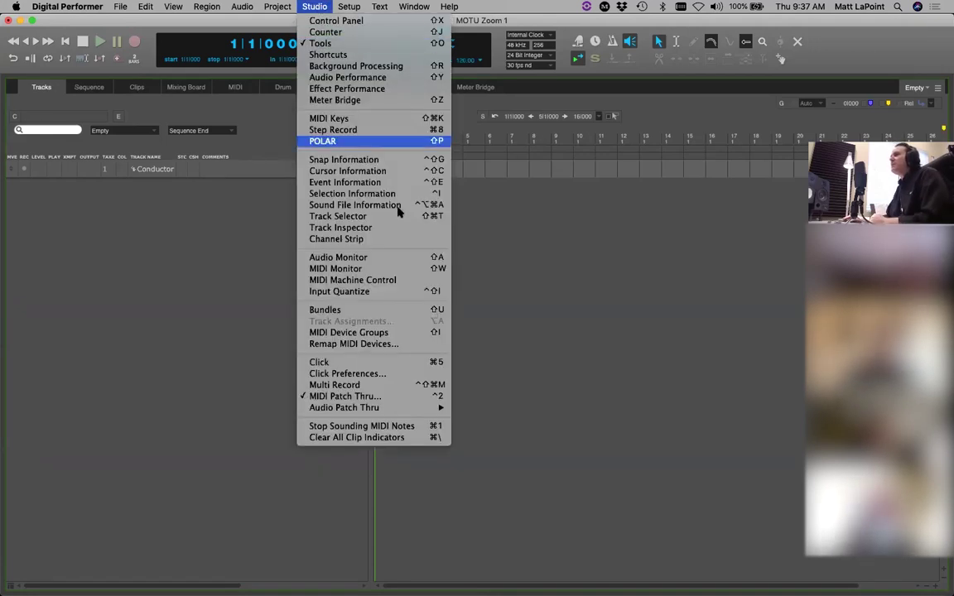
click(418, 310)
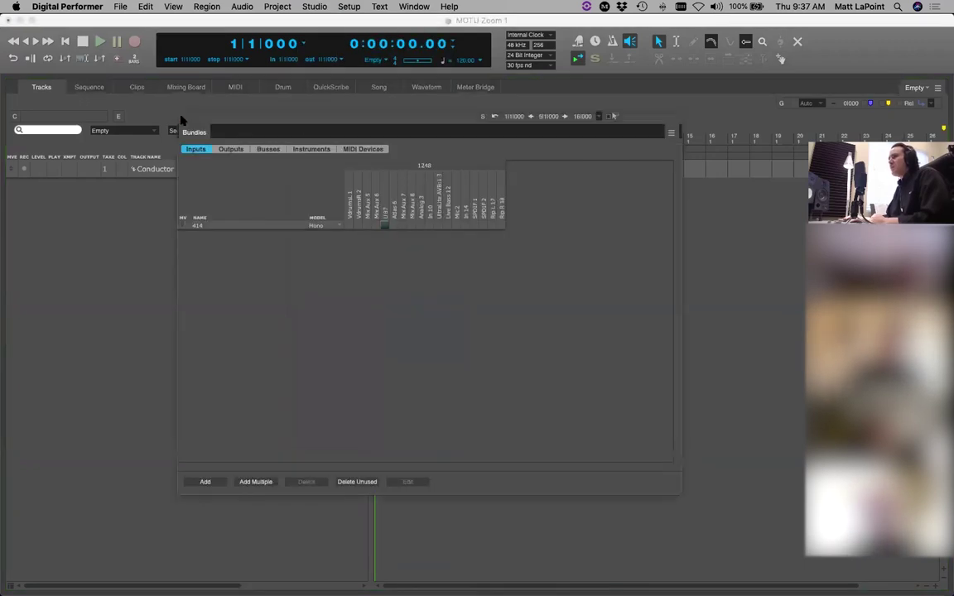
click(184, 118)
click(314, 7)
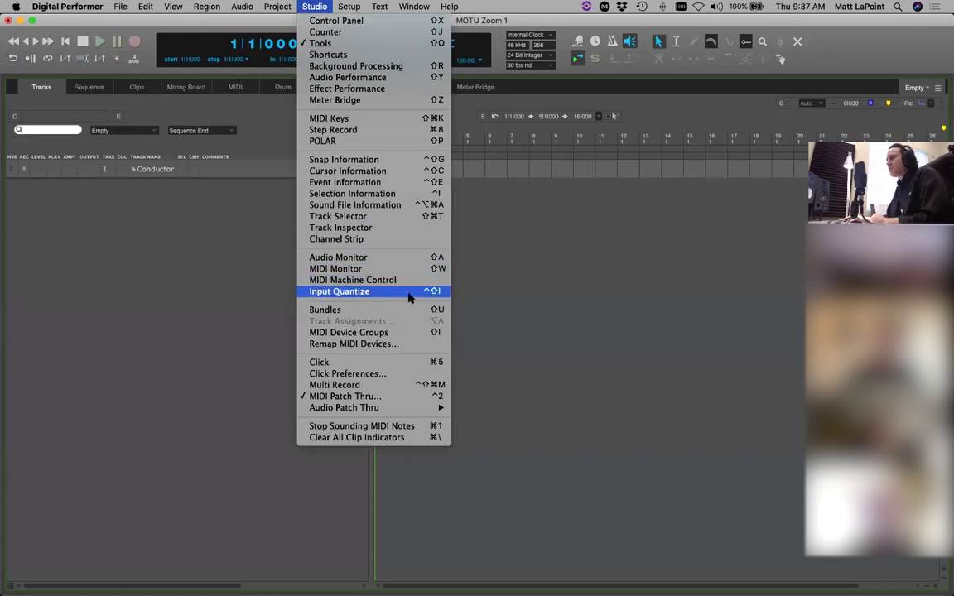
click(424, 310)
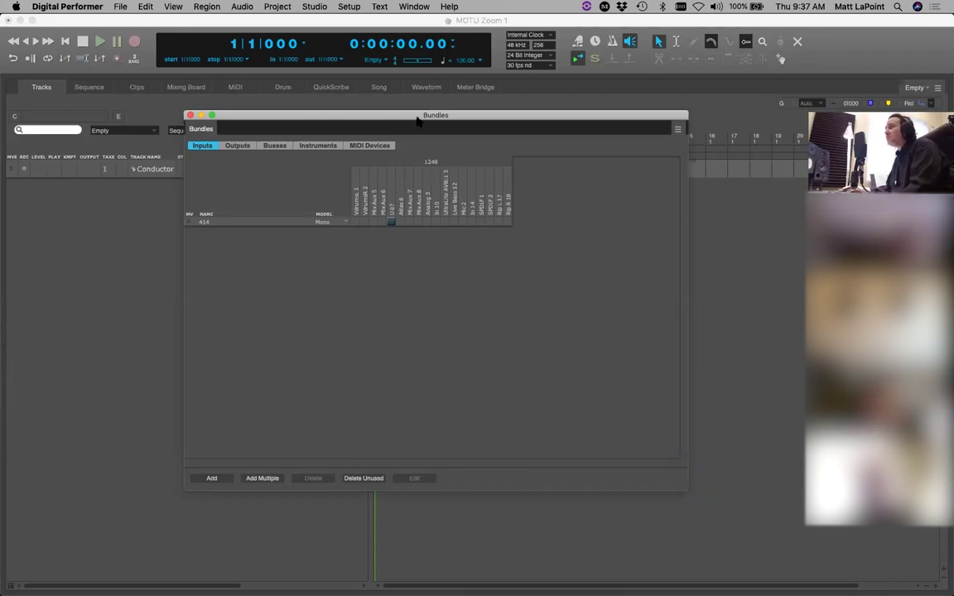
drag(420, 117, 447, 117)
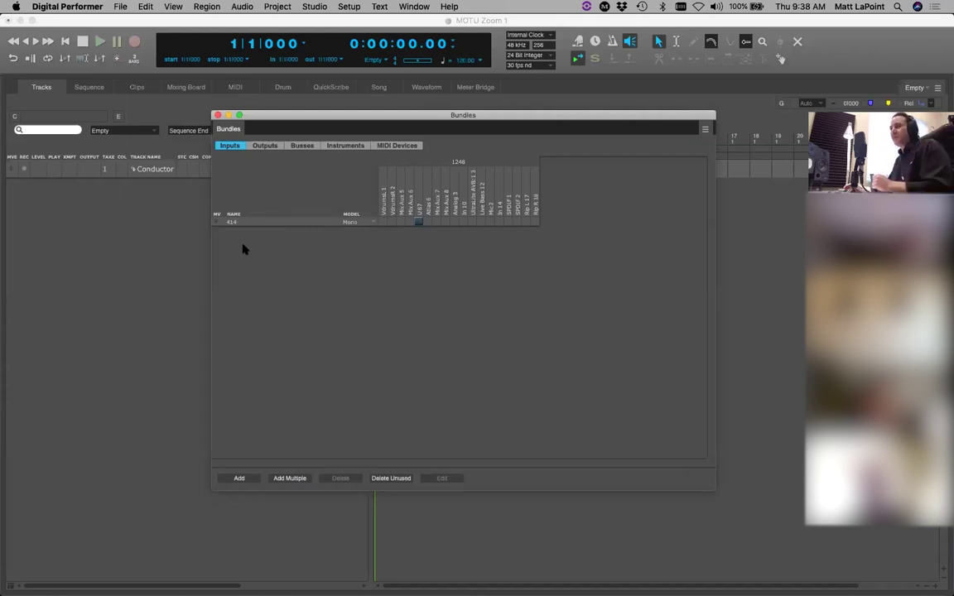
Step: Add four mono input bundles assigned to the first four inputs of the 1248
click(242, 479)
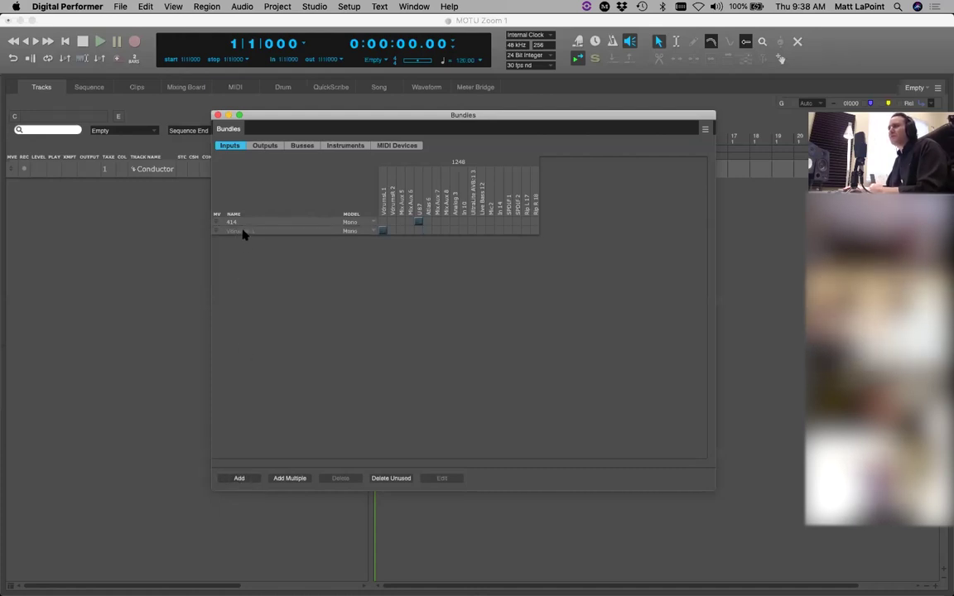
click(238, 478)
click(238, 478)
click(238, 479)
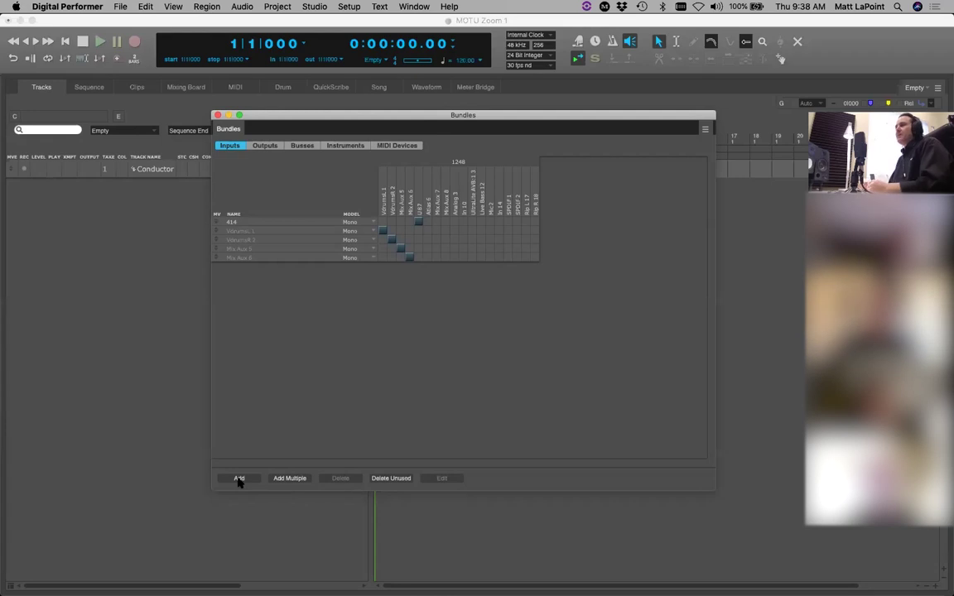
drag(439, 118, 457, 111)
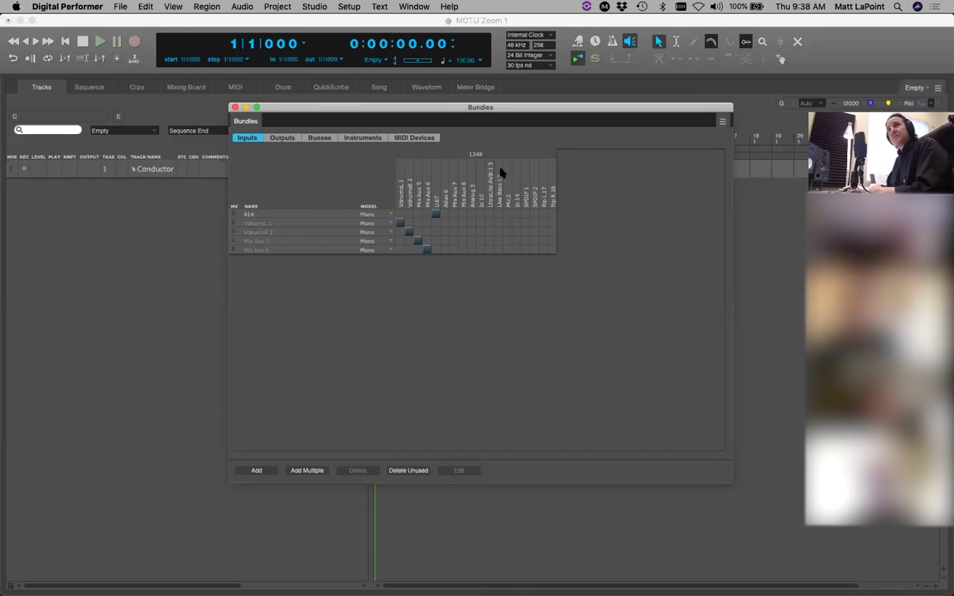
Step: Rename the first three mono input bundles below 414 as Kick, Snare and Hat
double_click(251, 223)
text(Kick)
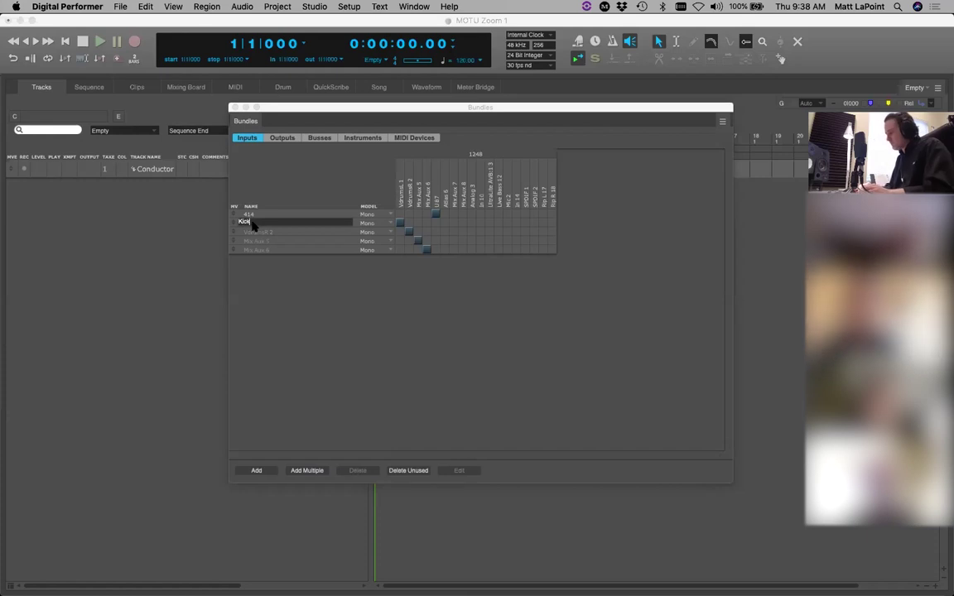
key(Tab)
text(Snare)
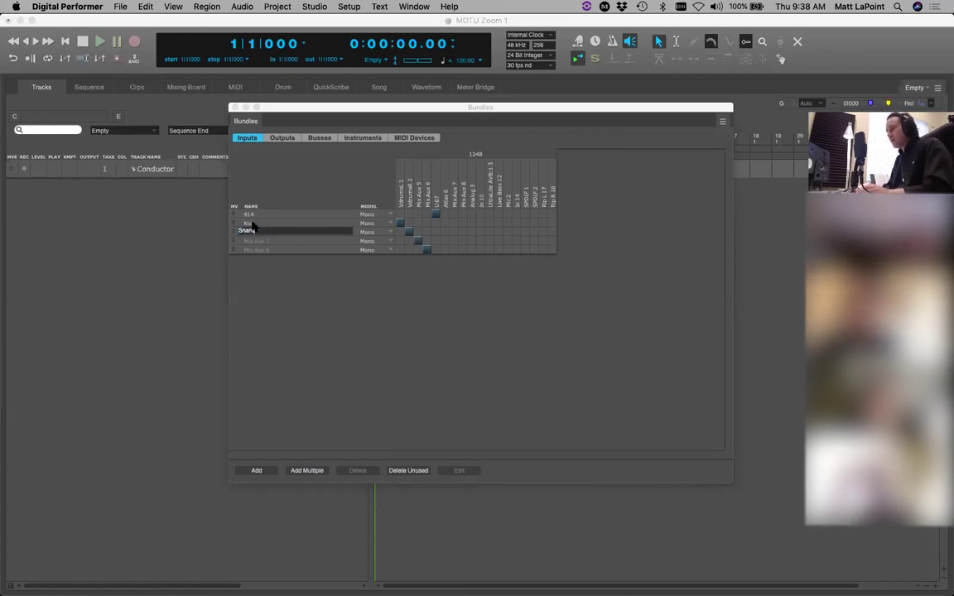
key(Tab)
text(H)
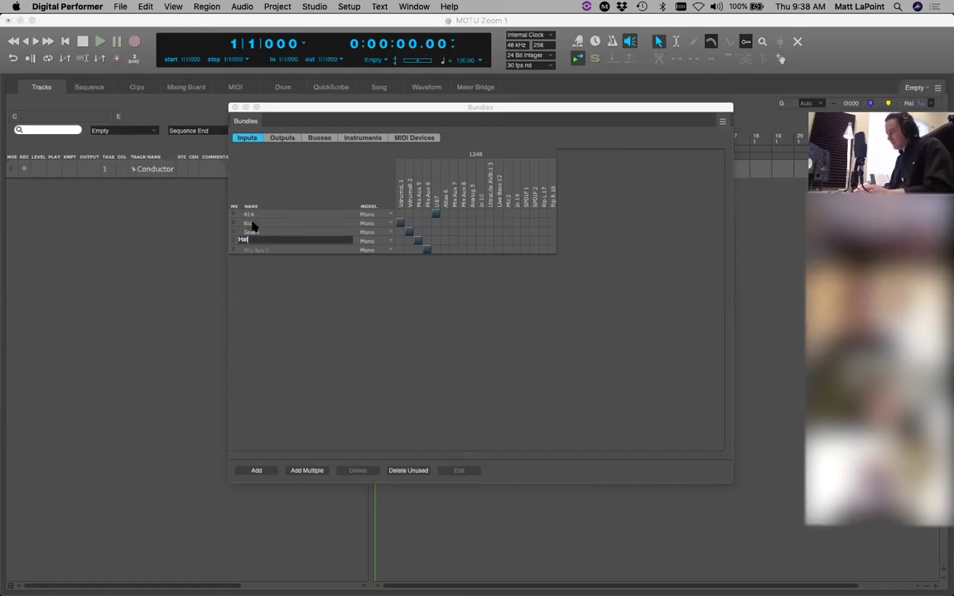
text(at)
key(Return)
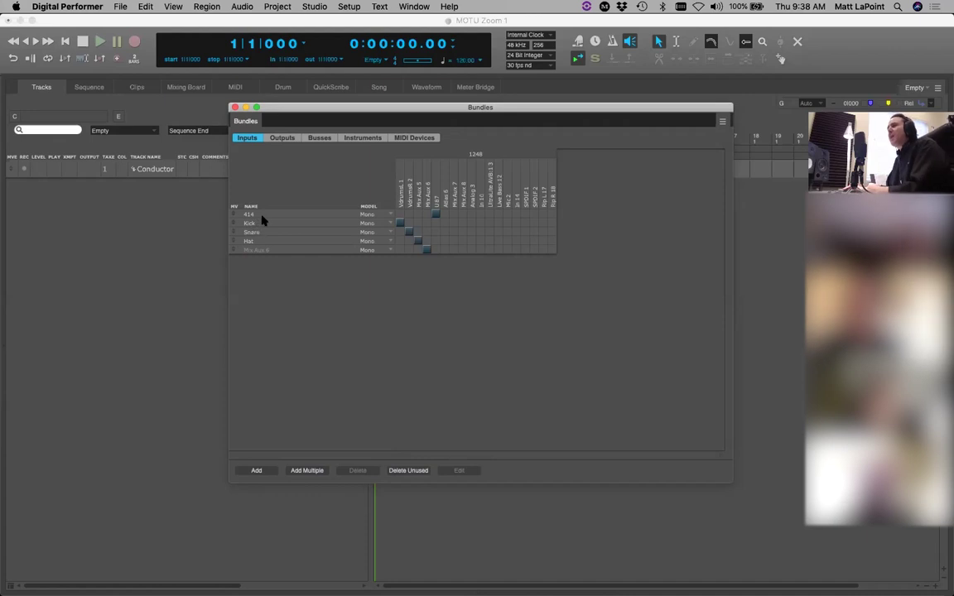
Step: Add a mono audio track from the main project view, keep 414 as its input, and save the project
key(super+w)
key(super+shift+y)
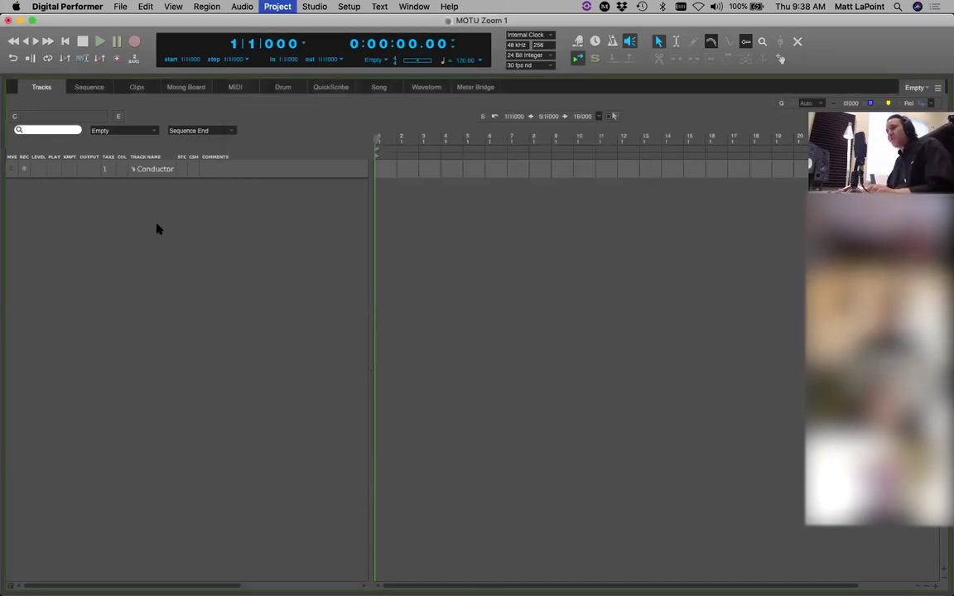
click(38, 188)
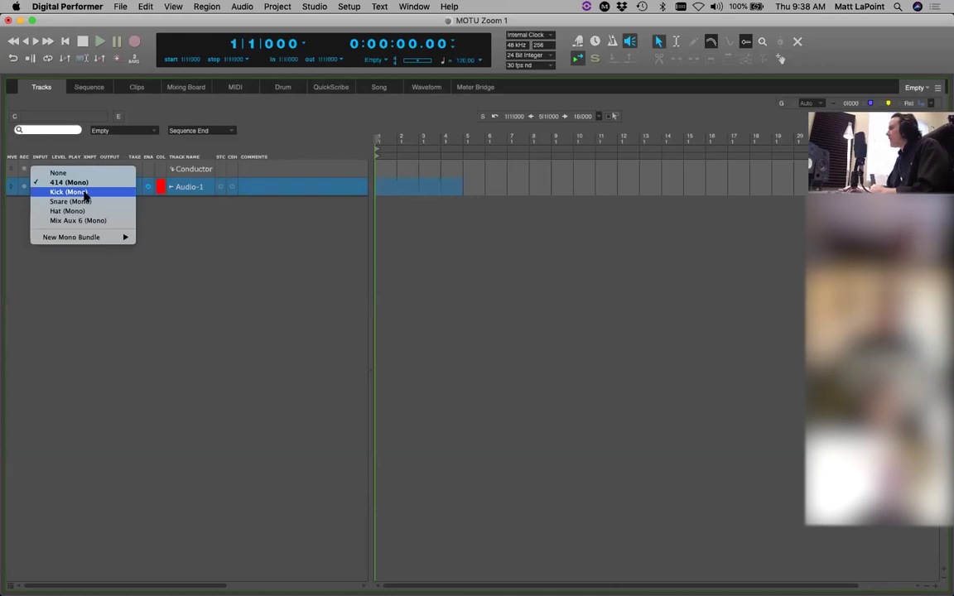
click(208, 217)
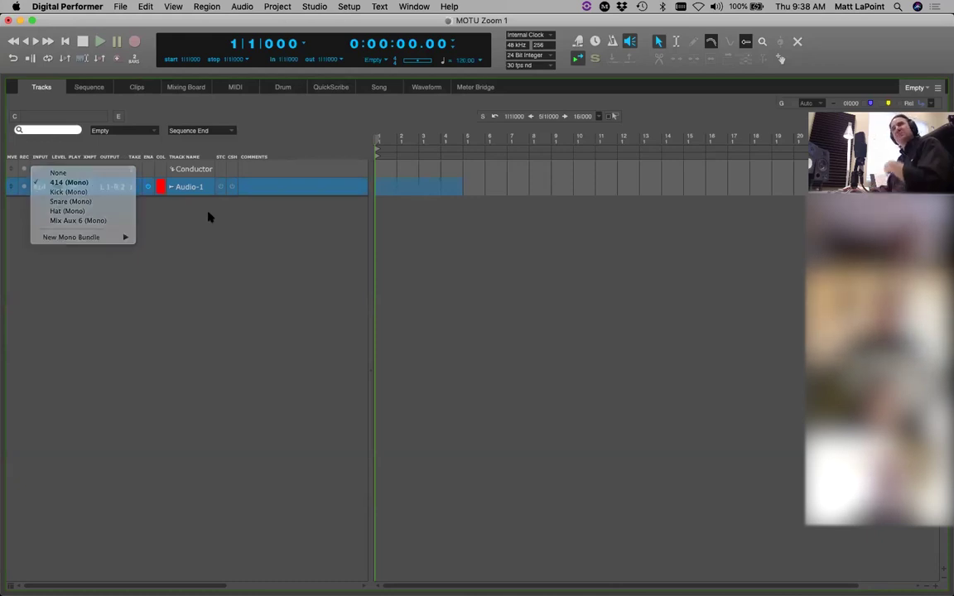
key(super+s)
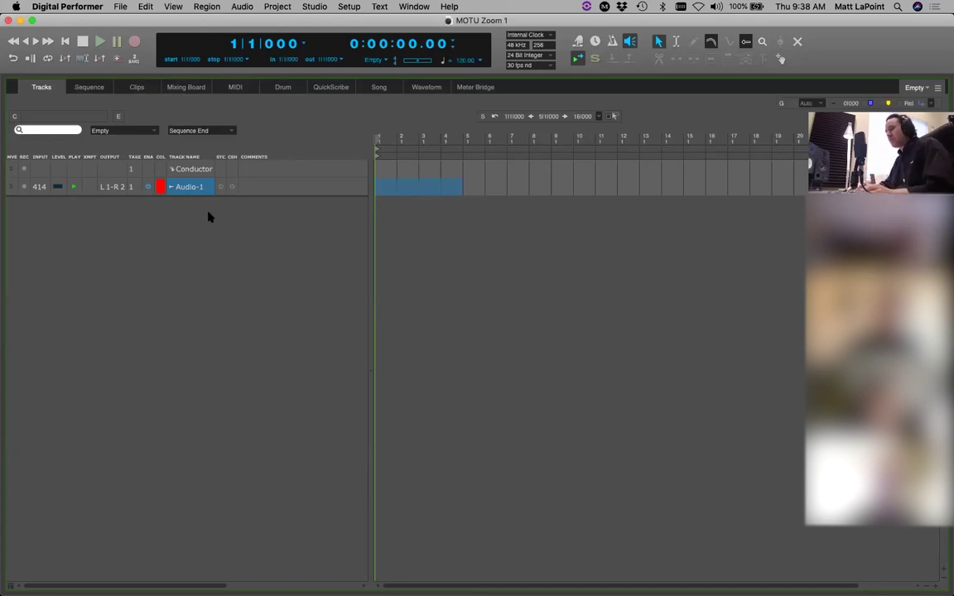
Step: Delete the Kick, Snare, Hat and Mix Aux 6 input bundles, leaving the 414 bundle in mono
key(shift+b)
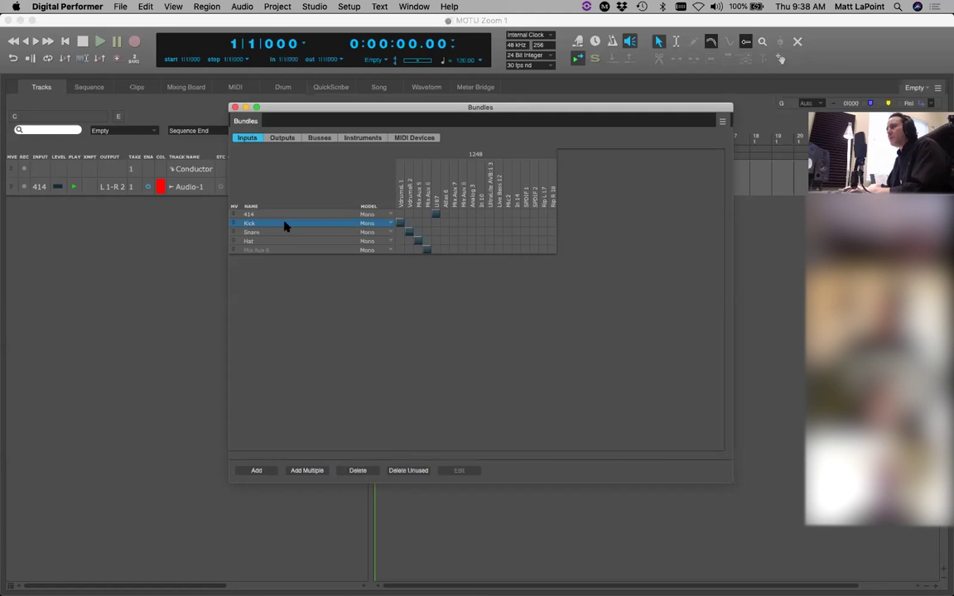
key(BackSpace)
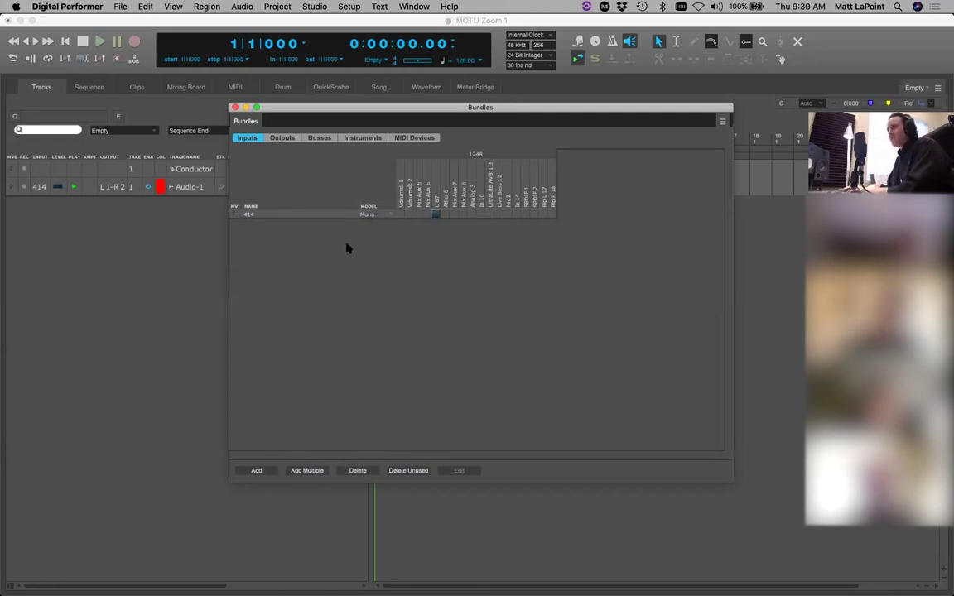
click(373, 214)
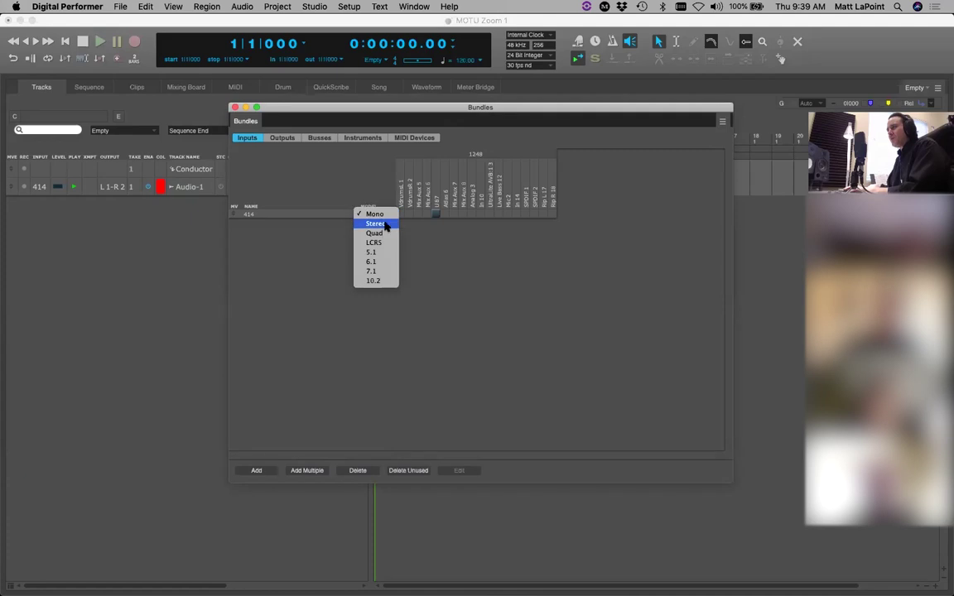
click(443, 258)
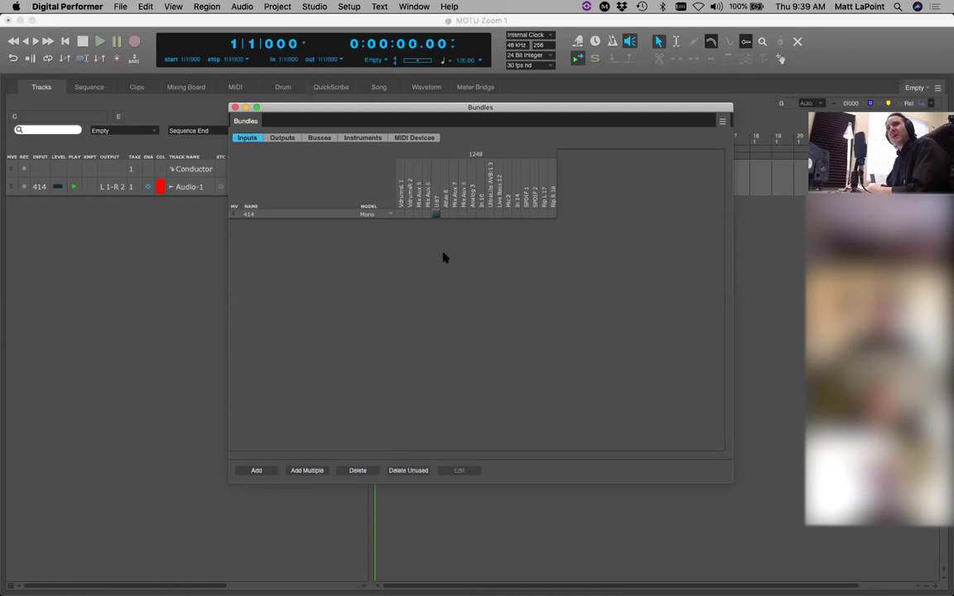
Step: Change the stereo output bundle on the 1248 to the 5.1 format and close the Bundles window
click(284, 139)
drag(413, 110, 415, 110)
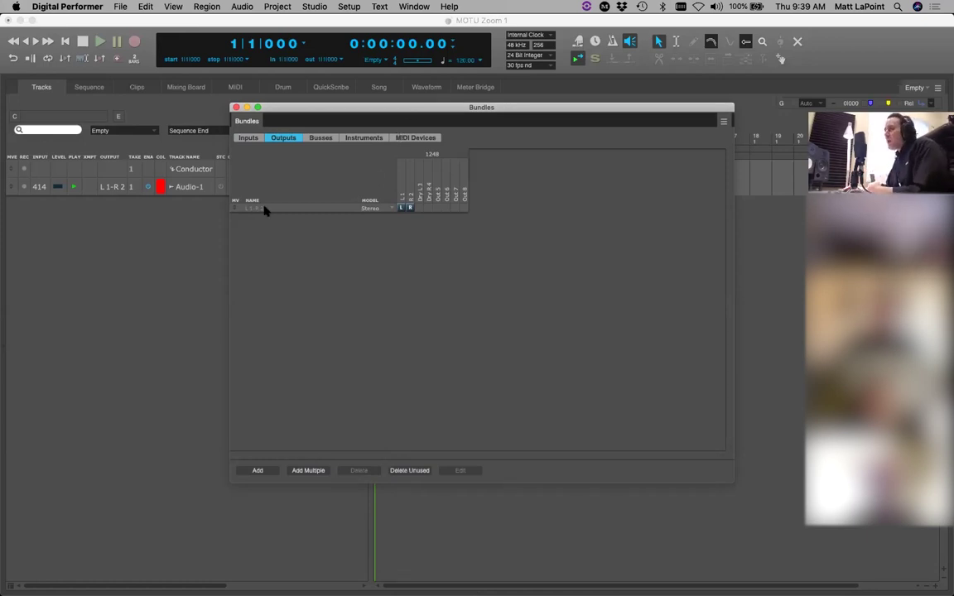
drag(280, 106, 448, 105)
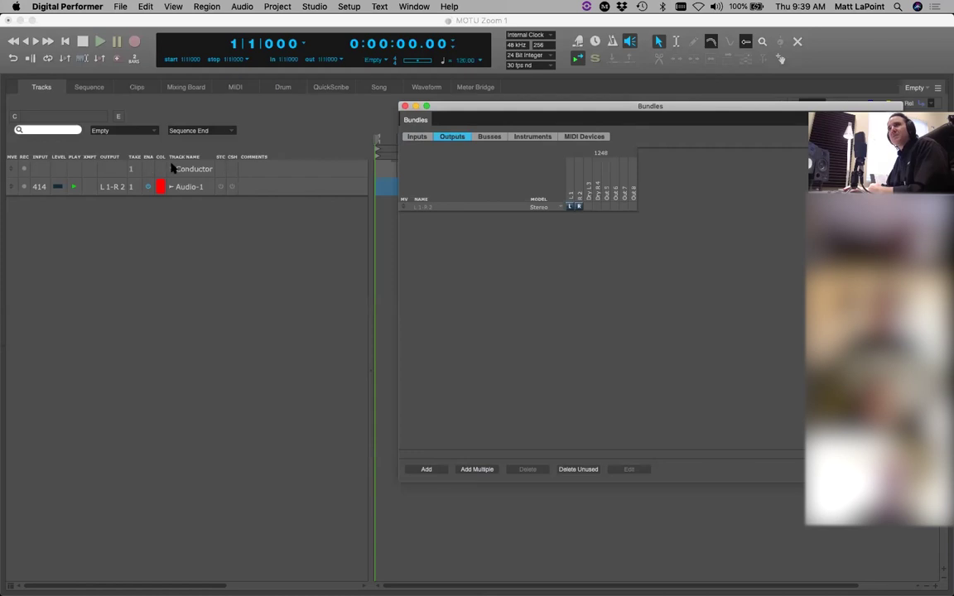
drag(522, 111, 365, 111)
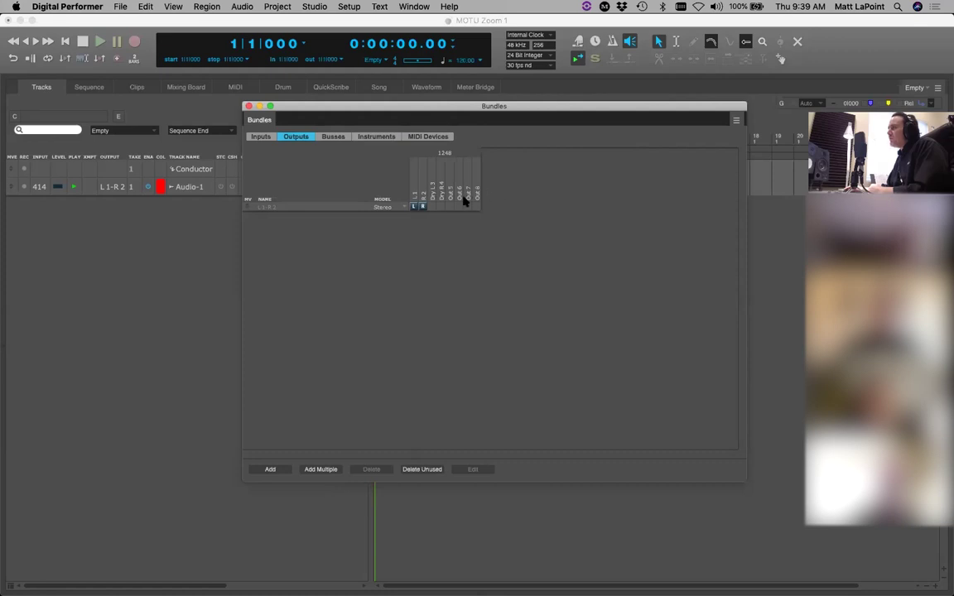
click(393, 207)
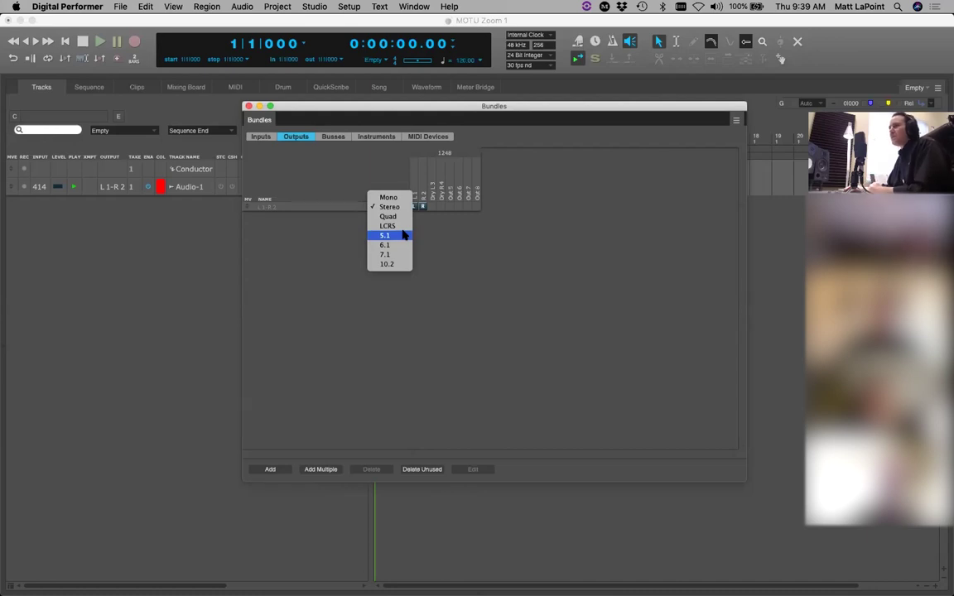
click(403, 235)
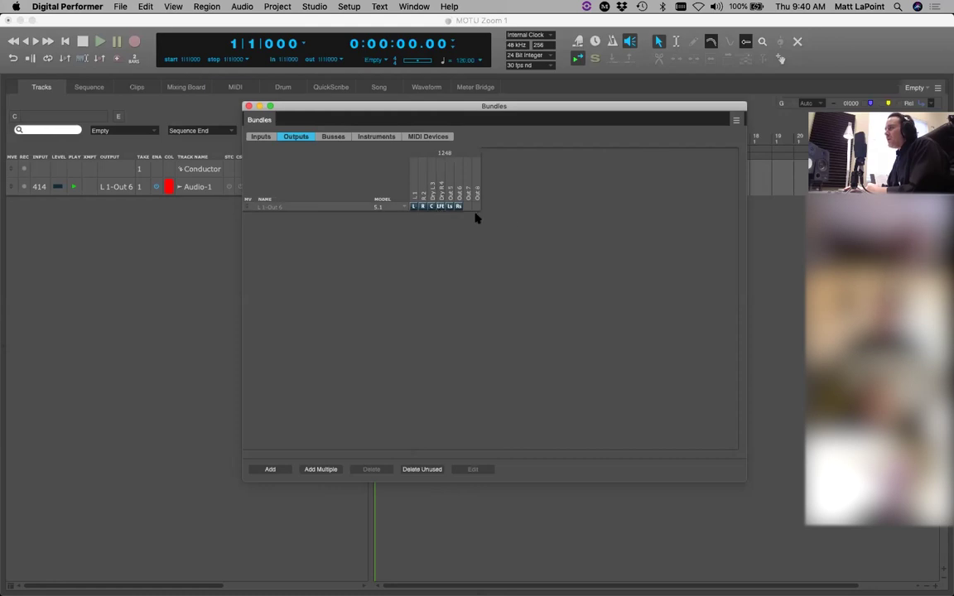
drag(464, 108, 479, 104)
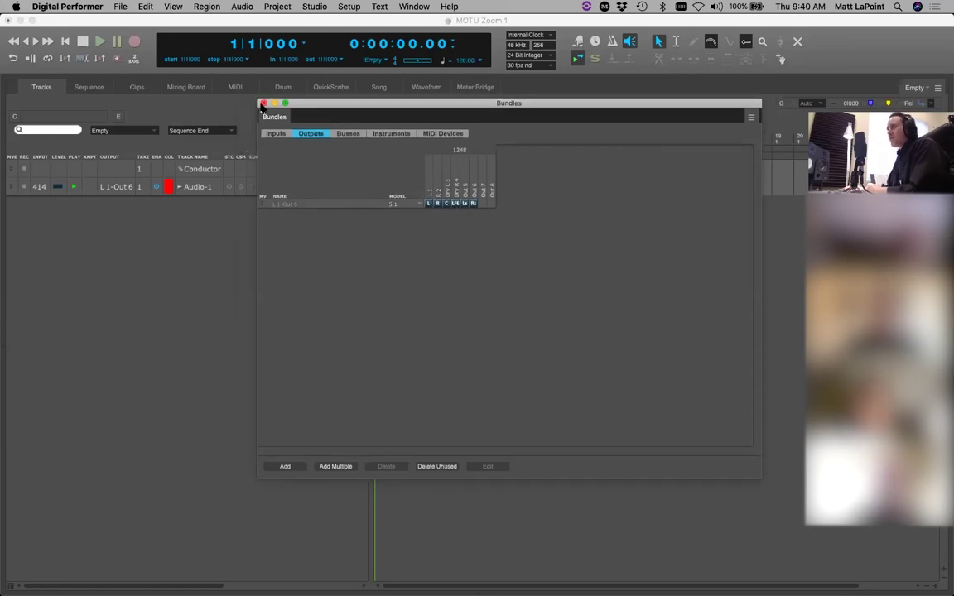
click(264, 103)
click(228, 241)
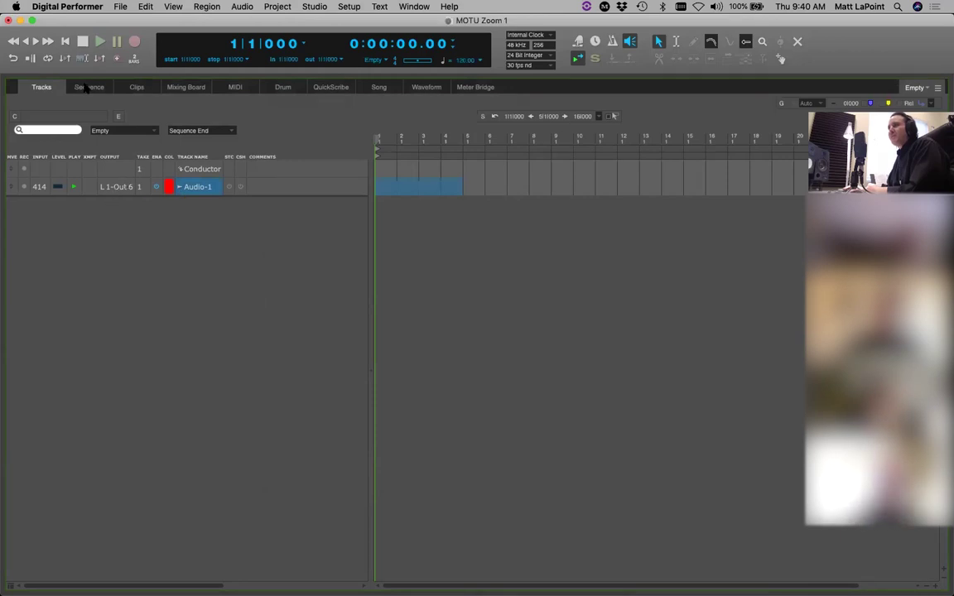
Step: Move Audio-1's surround pan position slightly right and forward of center in the TriPan panner, and return to the Tracks view
click(189, 86)
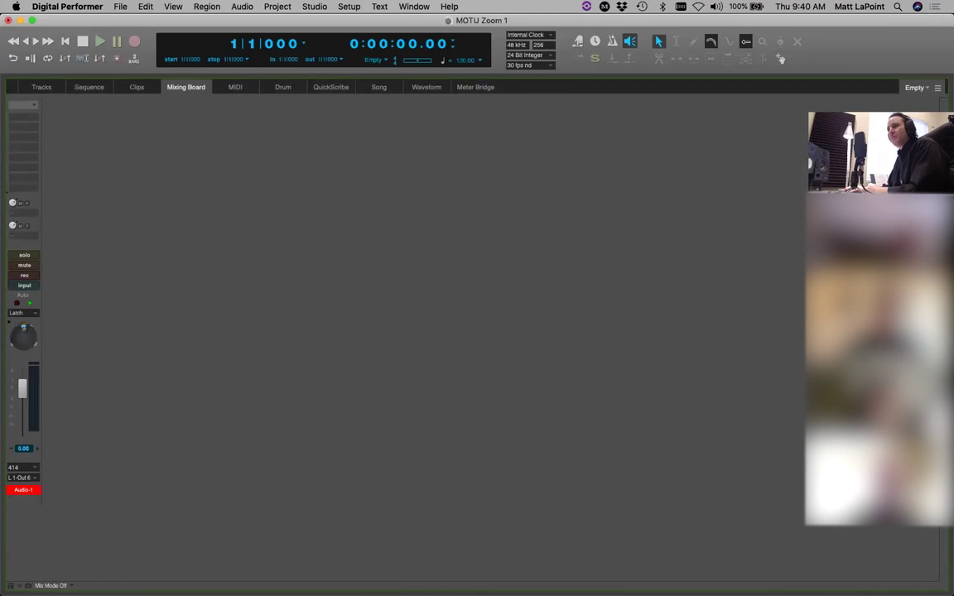
double_click(13, 328)
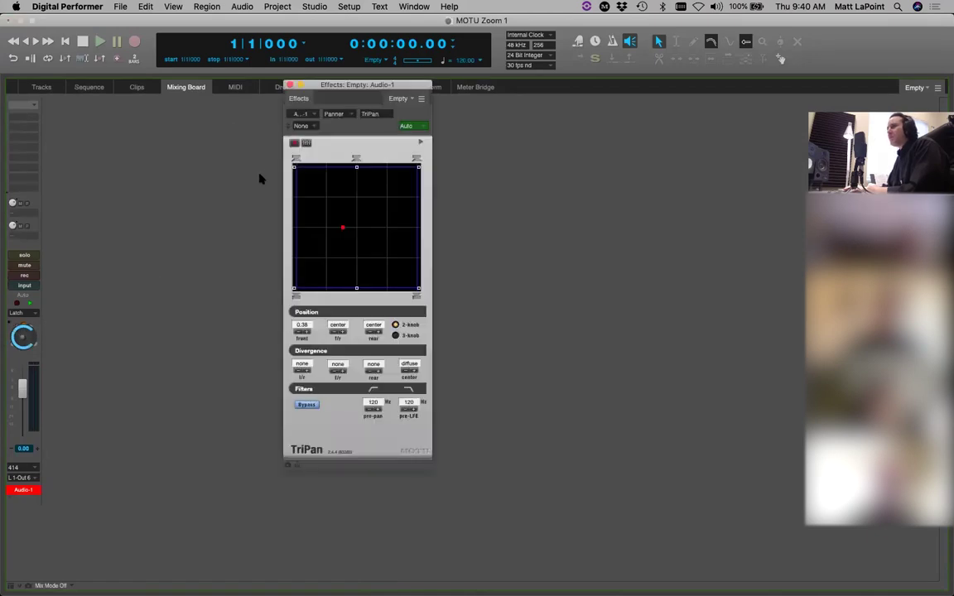
drag(343, 227, 371, 217)
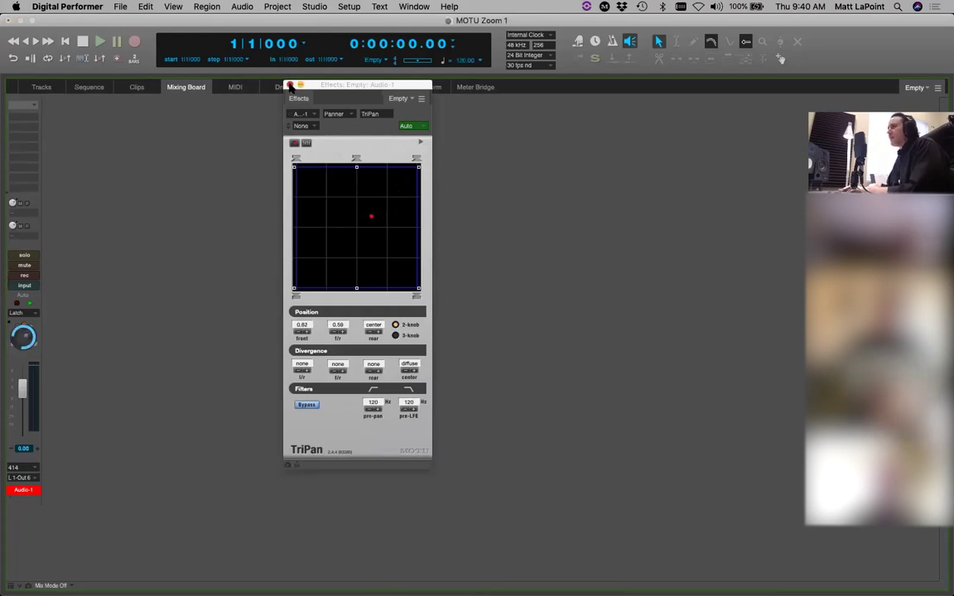
click(290, 84)
click(45, 86)
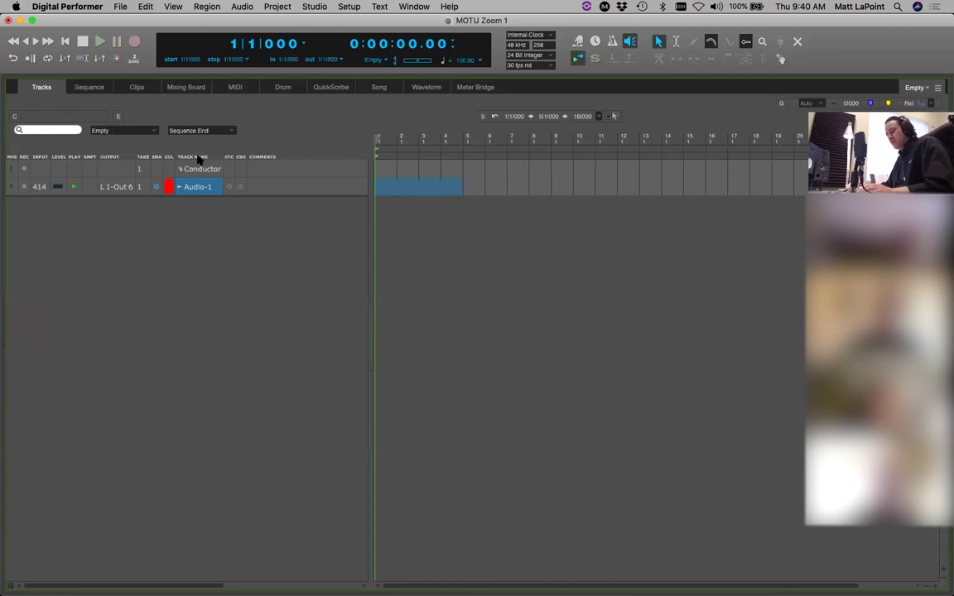
Step: Reopen the Bundles window and set the output bundle's format back to Stereo
key(shift+u)
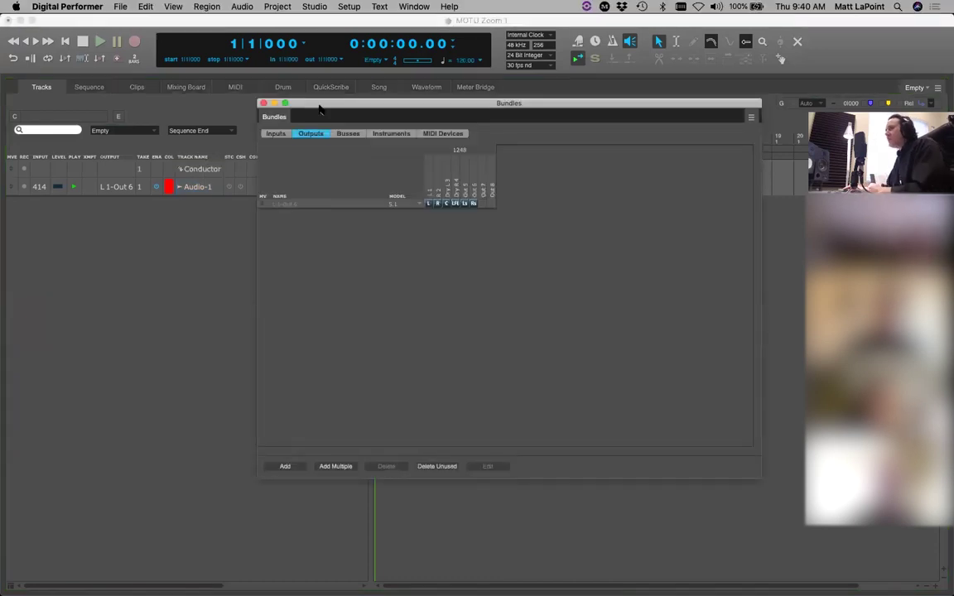
click(395, 204)
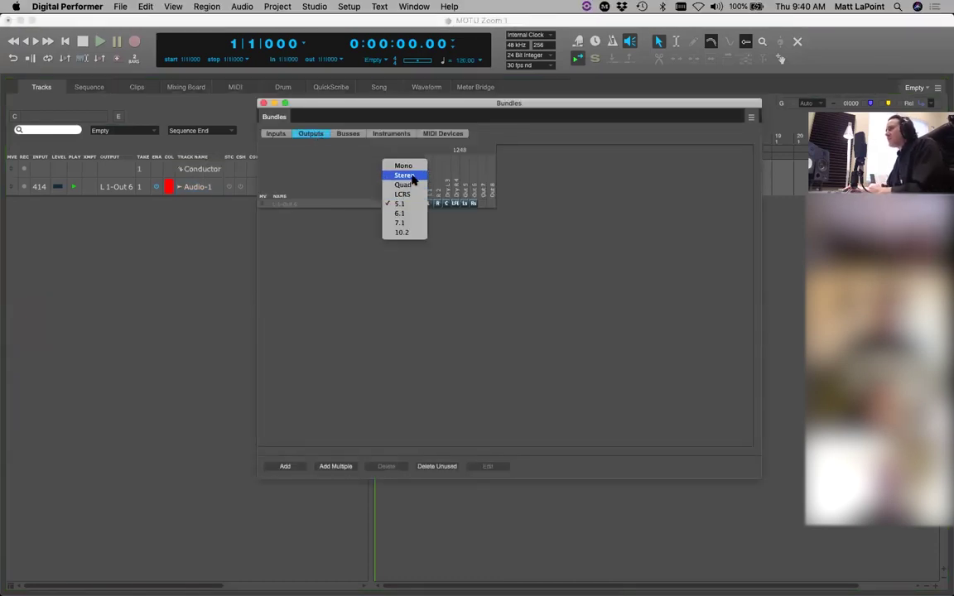
click(401, 175)
Step: Examine the stereo bus bundles Drums, Bass, Sverb and Lverb and their bus pair assignments
click(341, 133)
drag(394, 102, 379, 110)
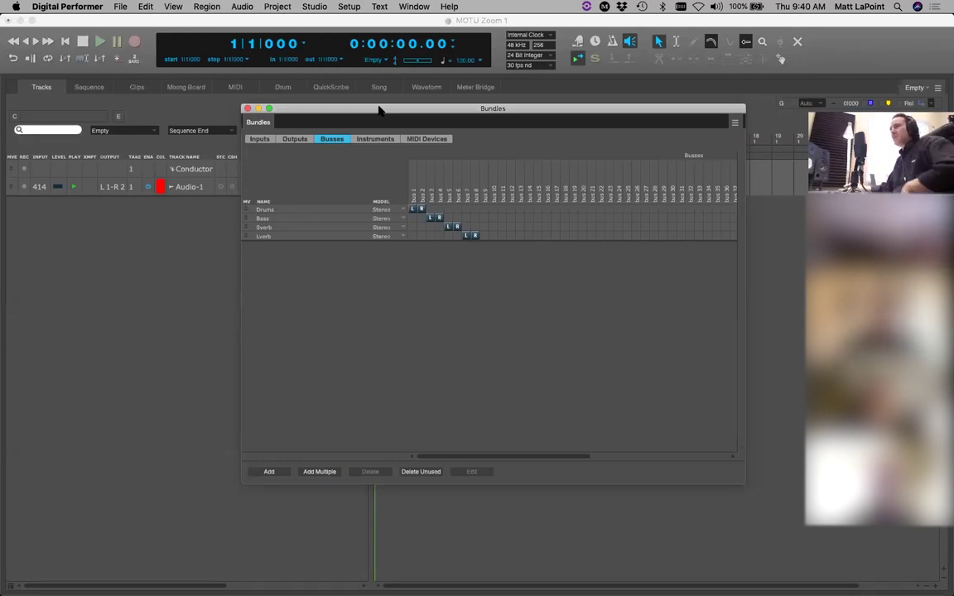
drag(367, 111, 356, 107)
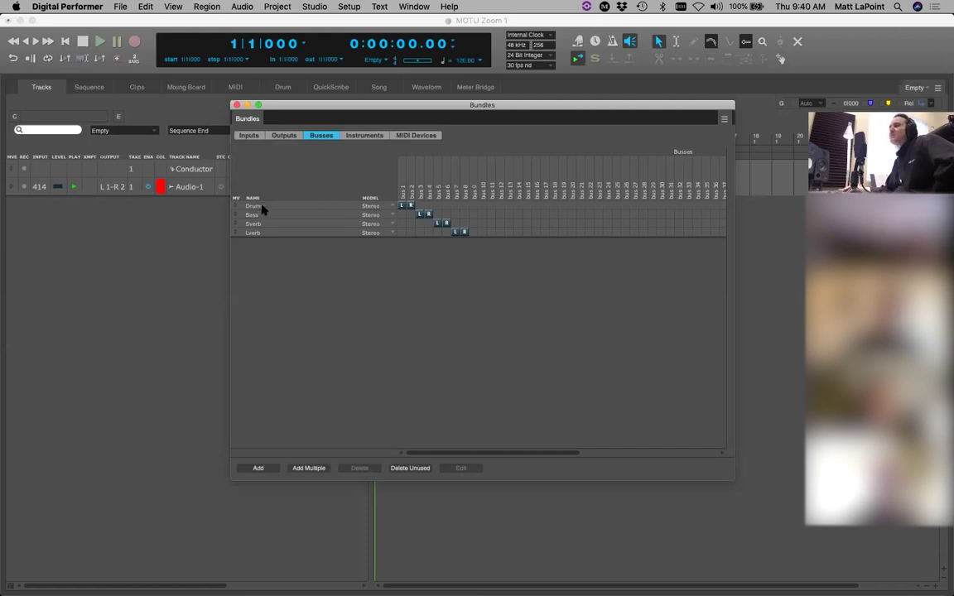
drag(429, 108, 459, 100)
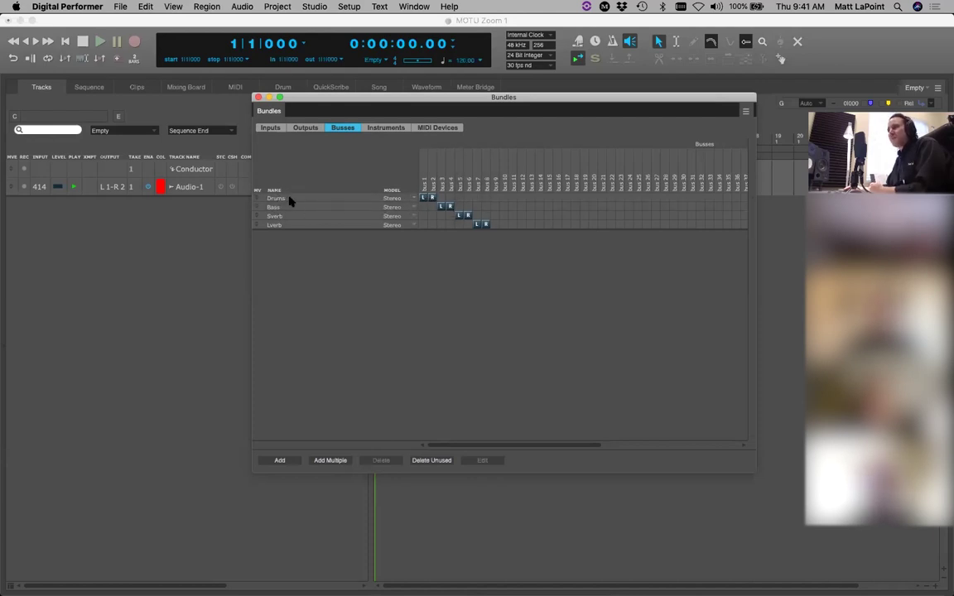
drag(289, 201, 285, 225)
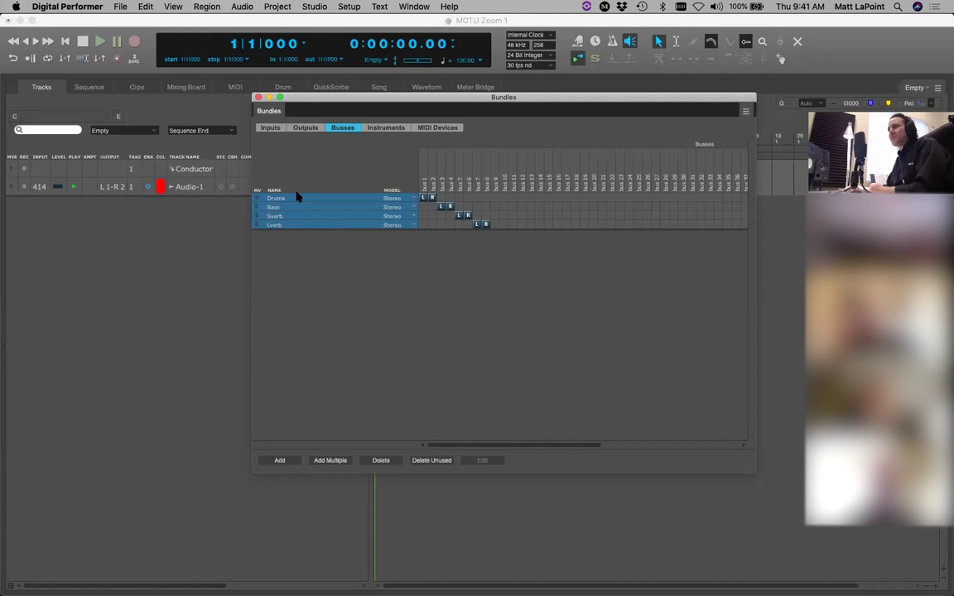
click(295, 217)
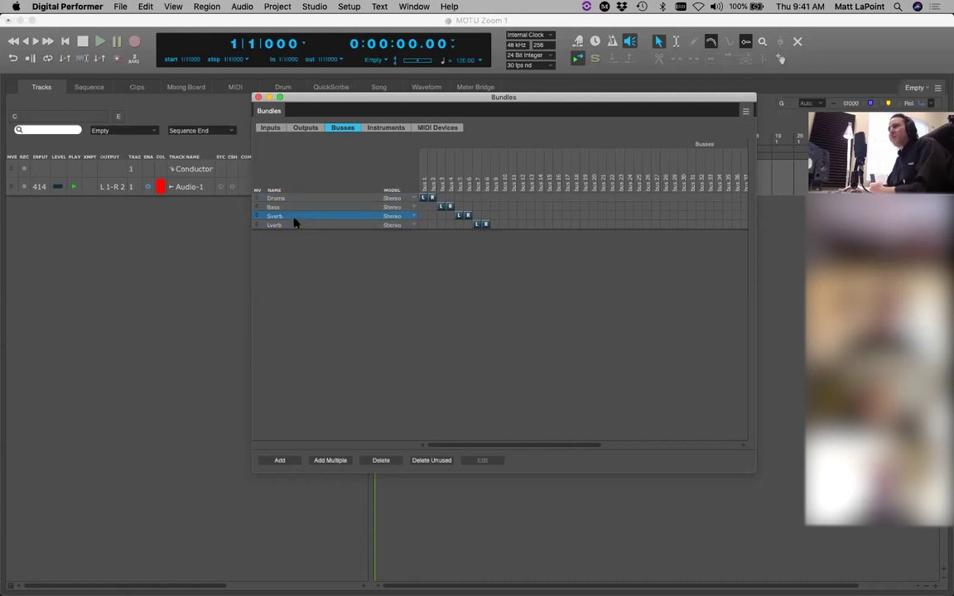
click(288, 226)
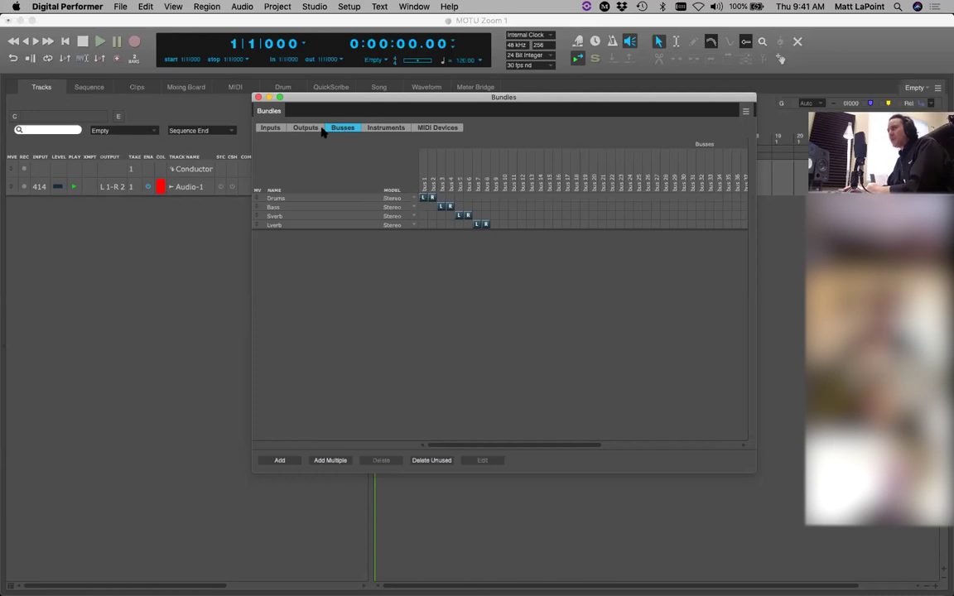
Step: View the instrument bundle assignments and close the Bundles window
click(394, 129)
drag(432, 96, 449, 112)
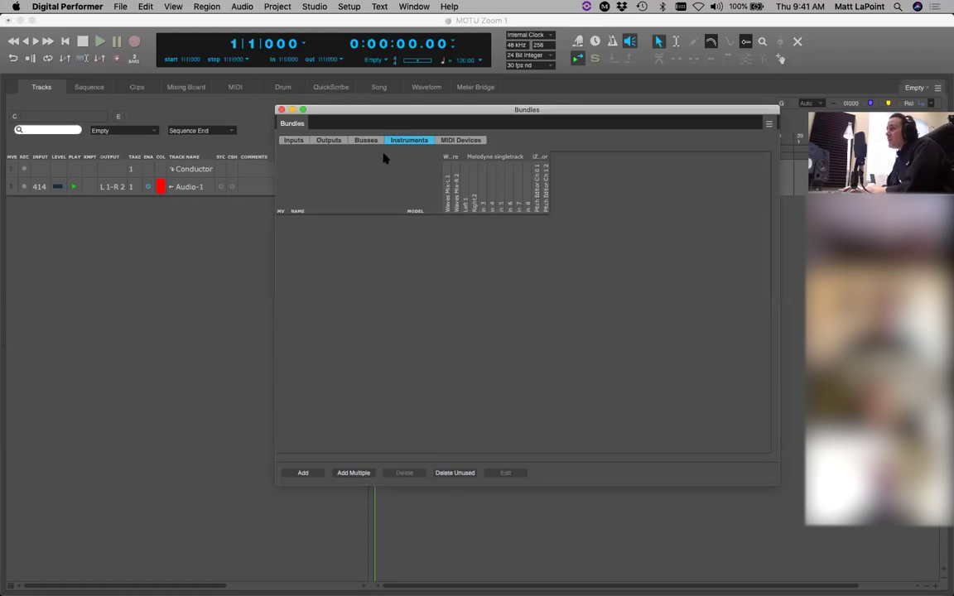
drag(459, 111, 471, 99)
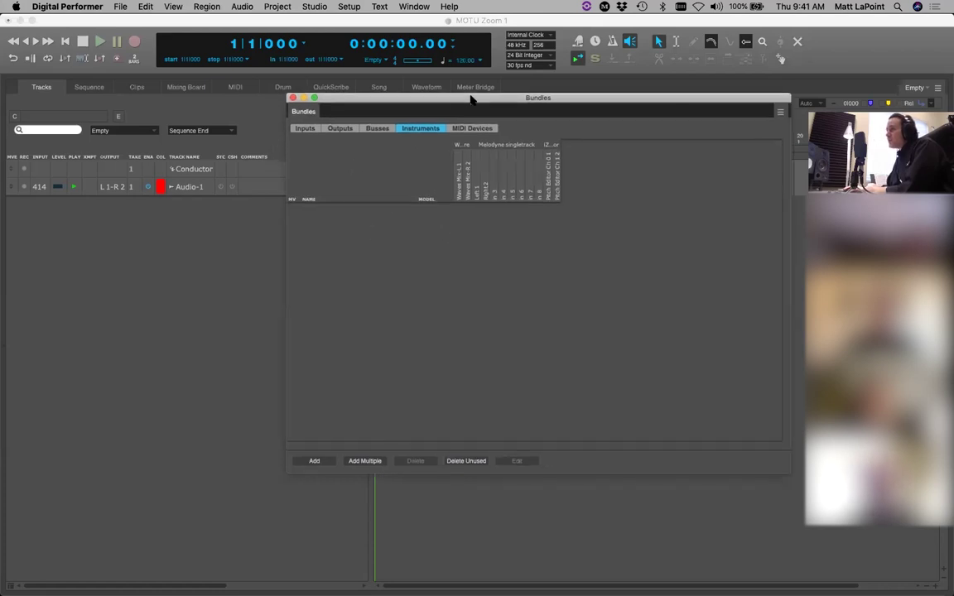
key(super+w)
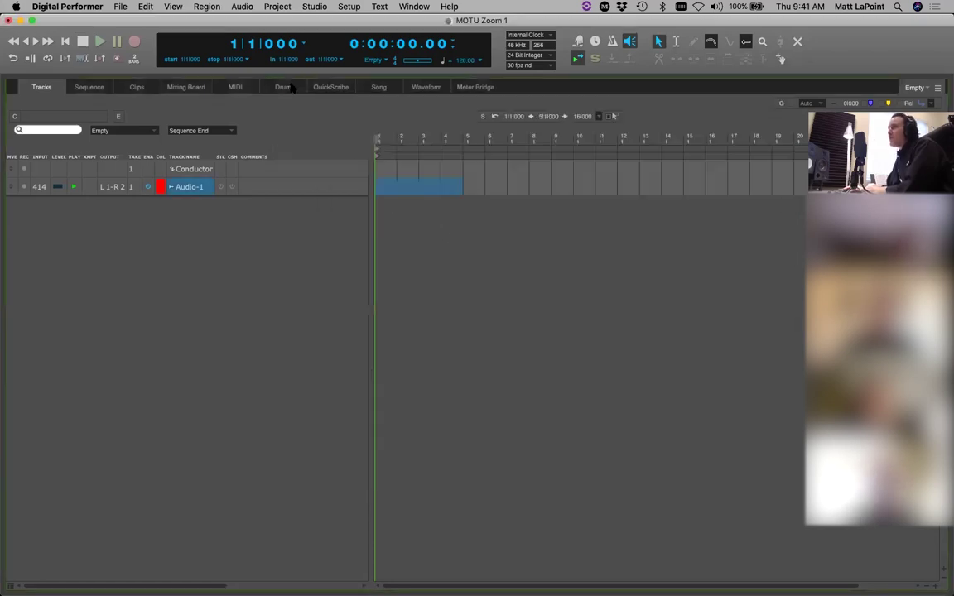
Step: Add a Kontakt (stereo) instrument track to the project and close its plug-in window
click(280, 7)
mouse_move(298, 20)
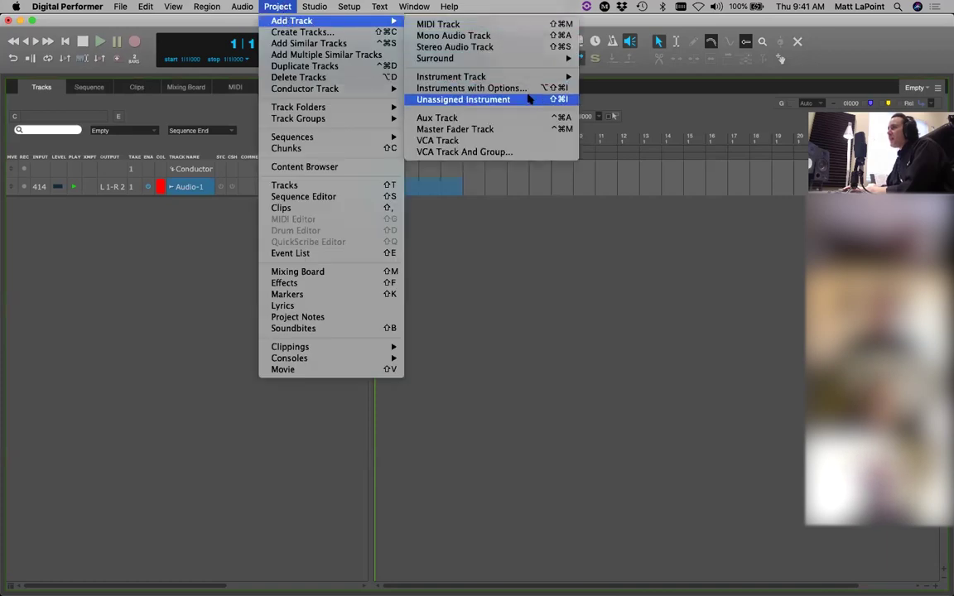
mouse_move(543, 80)
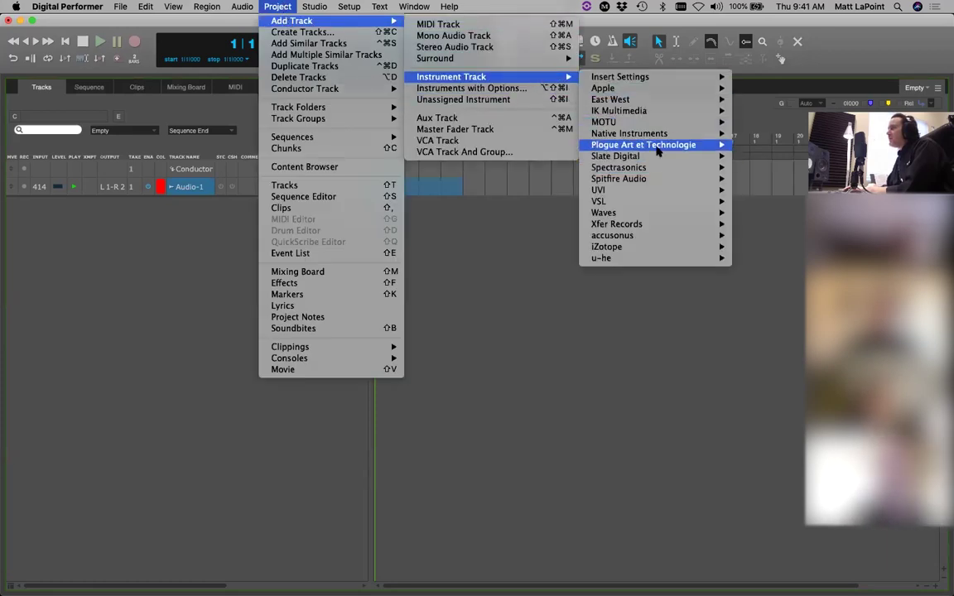
mouse_move(657, 137)
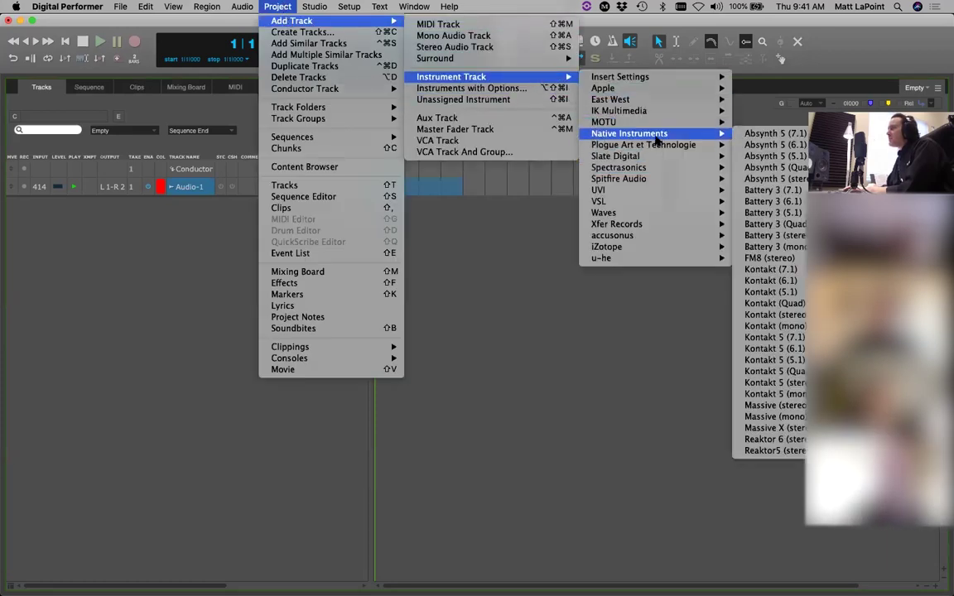
click(785, 318)
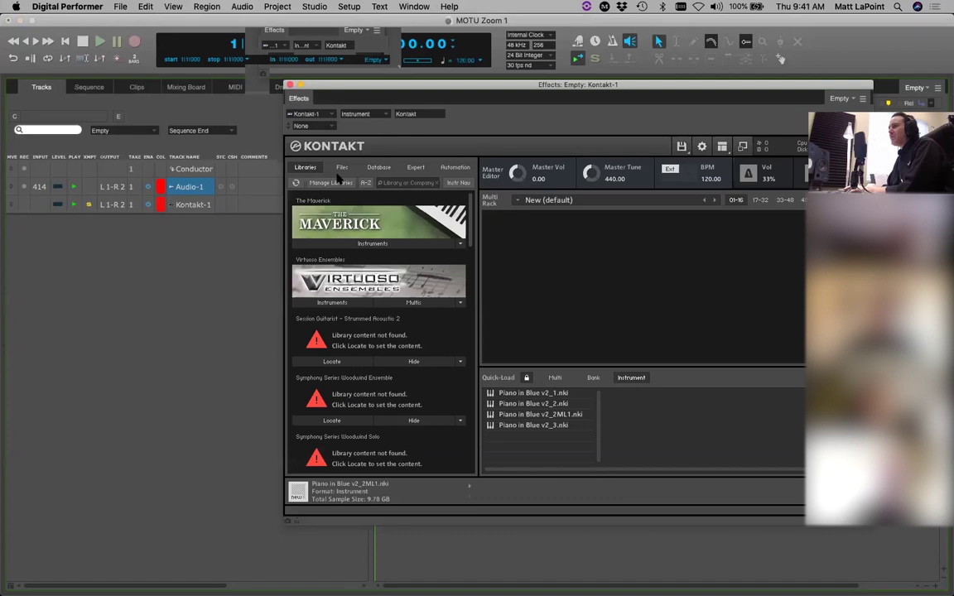
click(289, 85)
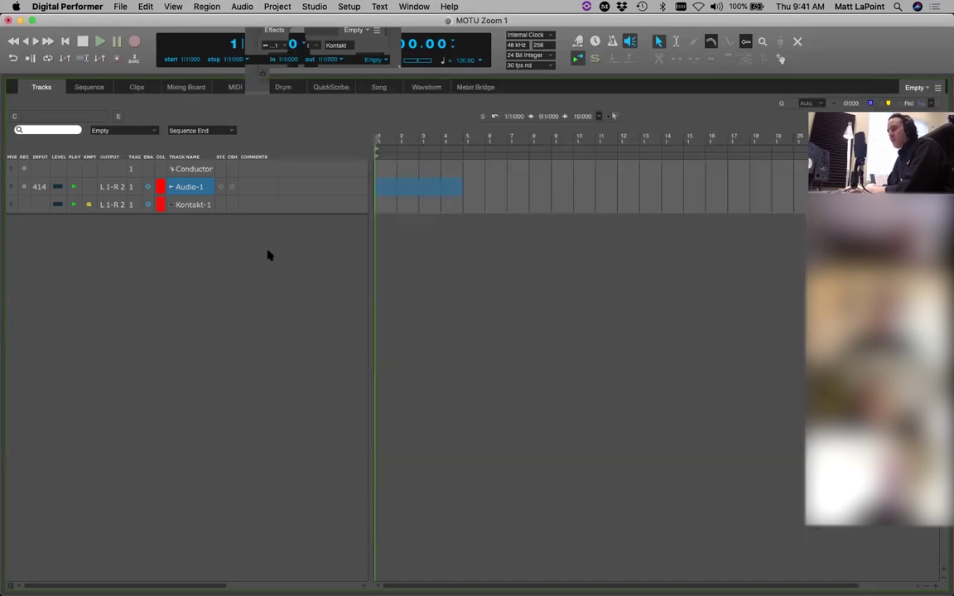
Step: Open the Bundles window and add a stereo instrument bundle assigned to Kontakt-1 outputs 3 and 4
key(shift+b)
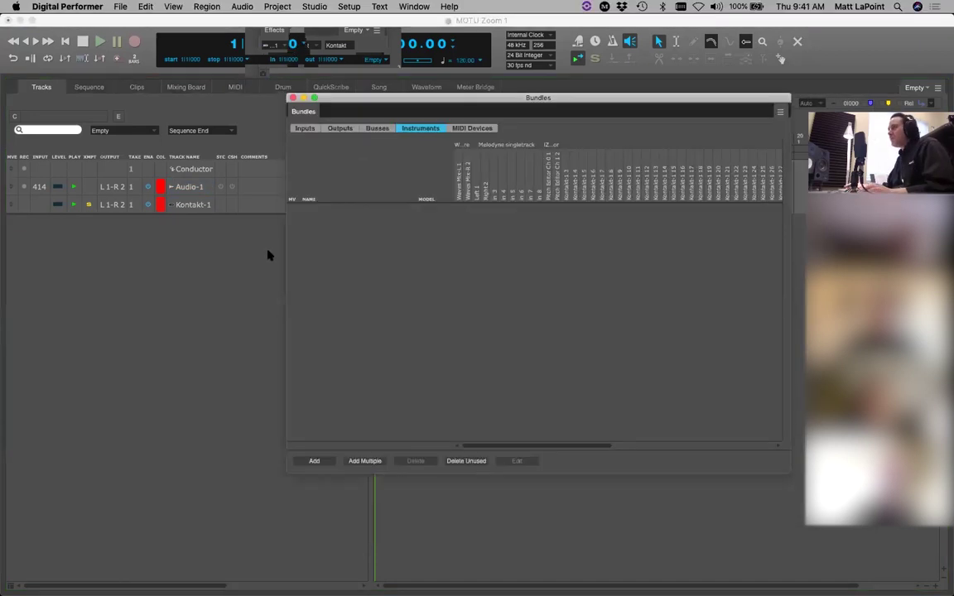
drag(440, 101, 354, 113)
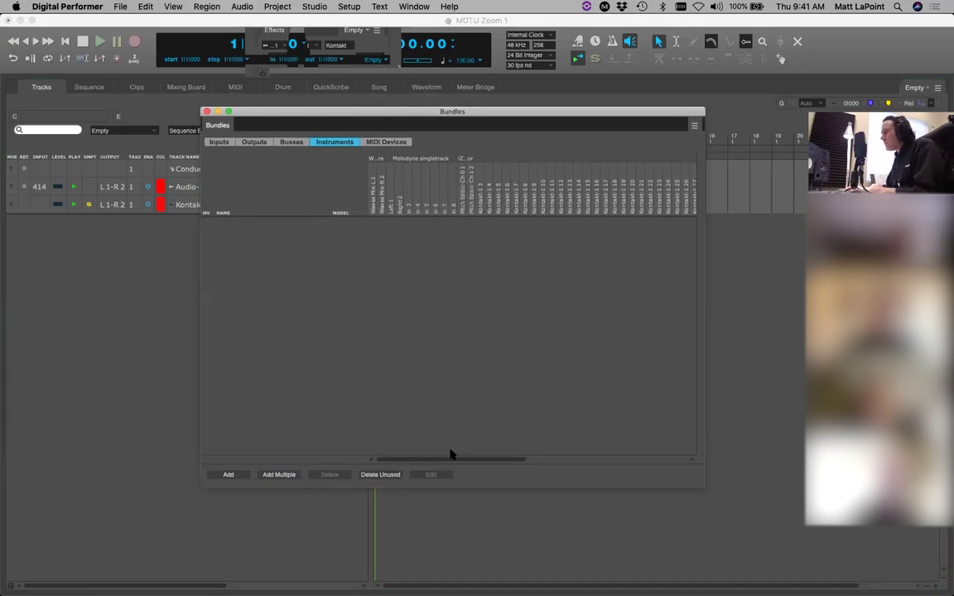
mouse_move(448, 461)
mouse_down()
mouse_move(500, 460)
mouse_move(464, 460)
mouse_up()
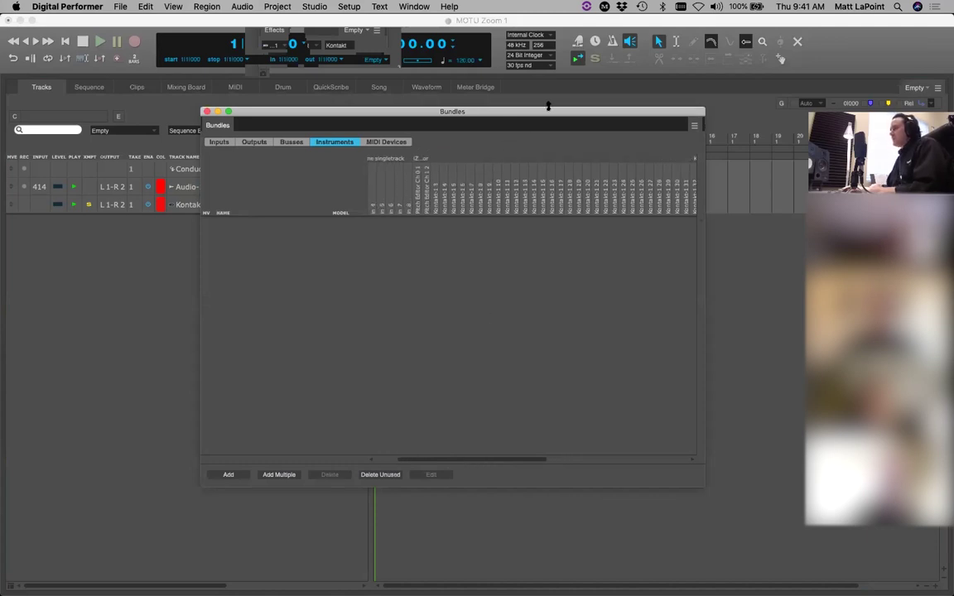
click(227, 474)
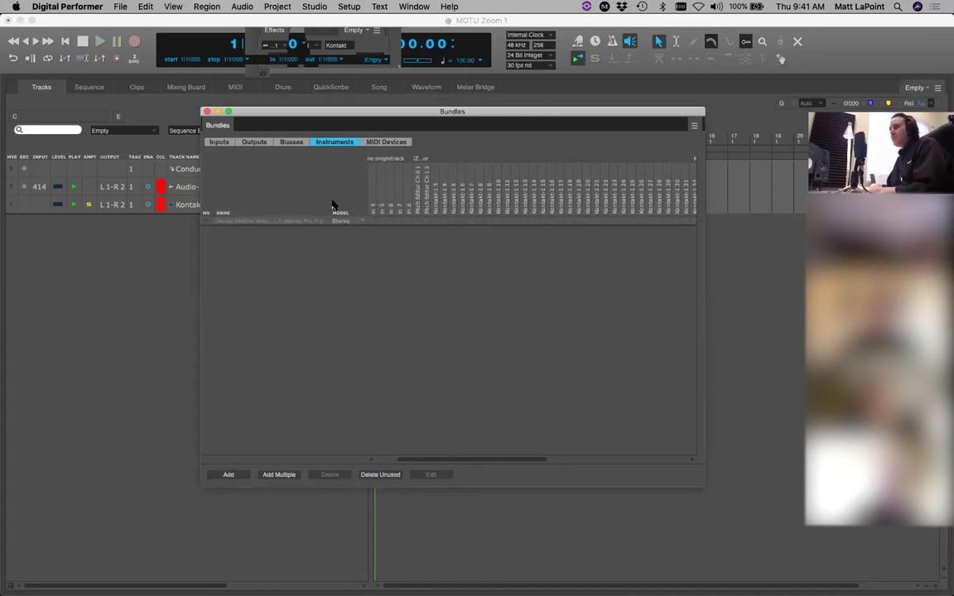
click(434, 220)
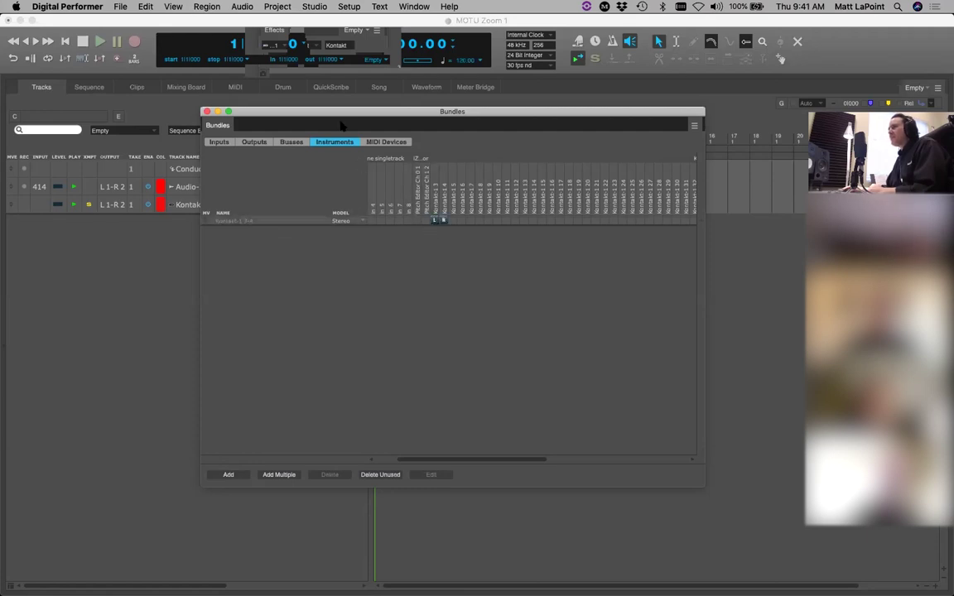
Step: Select the Kontakt-1 track, reopen the Bundles window and delete the Kontakt-1 3-4 instrument bundle
drag(366, 116, 424, 108)
click(199, 205)
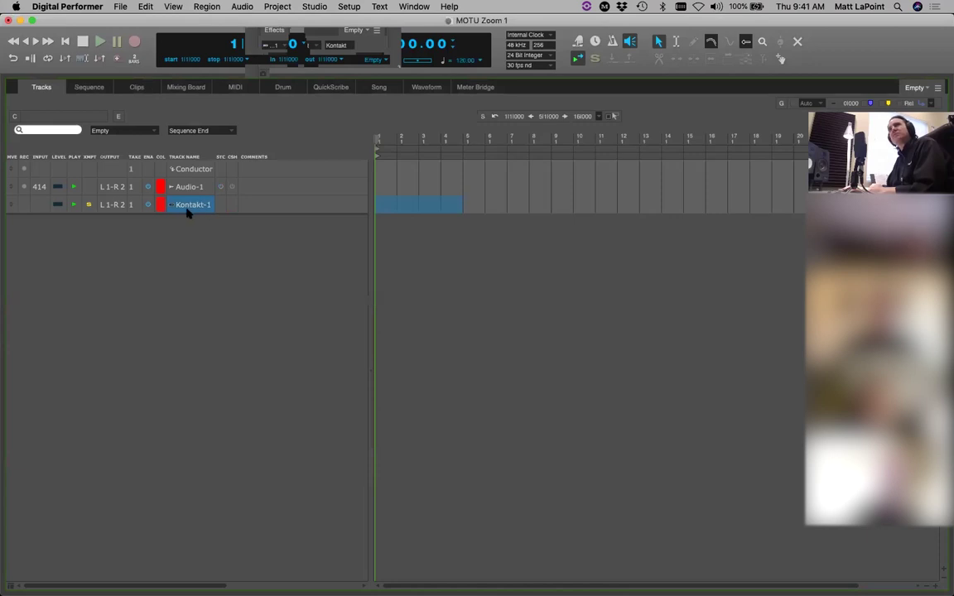
key(shift+u)
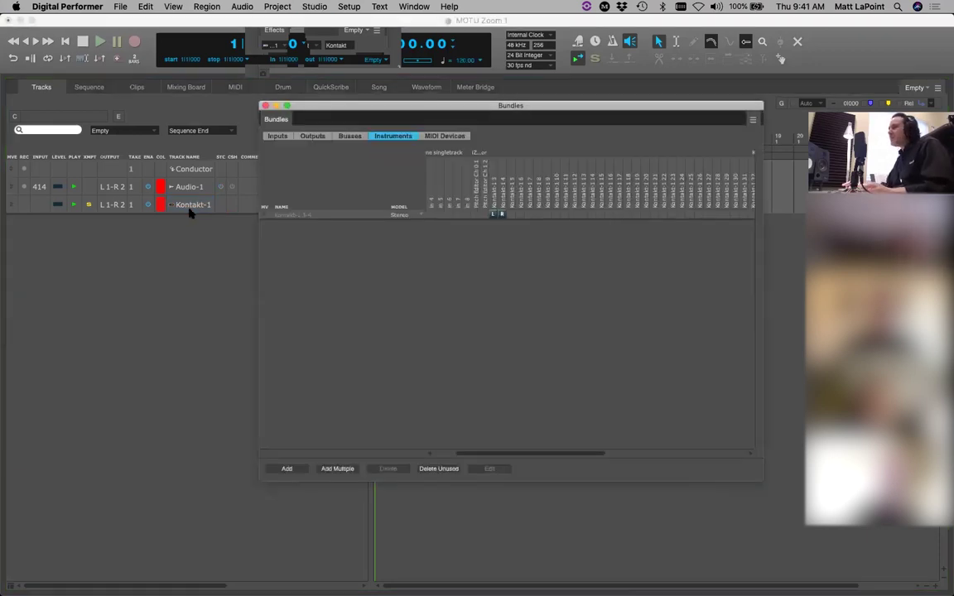
drag(354, 108, 342, 111)
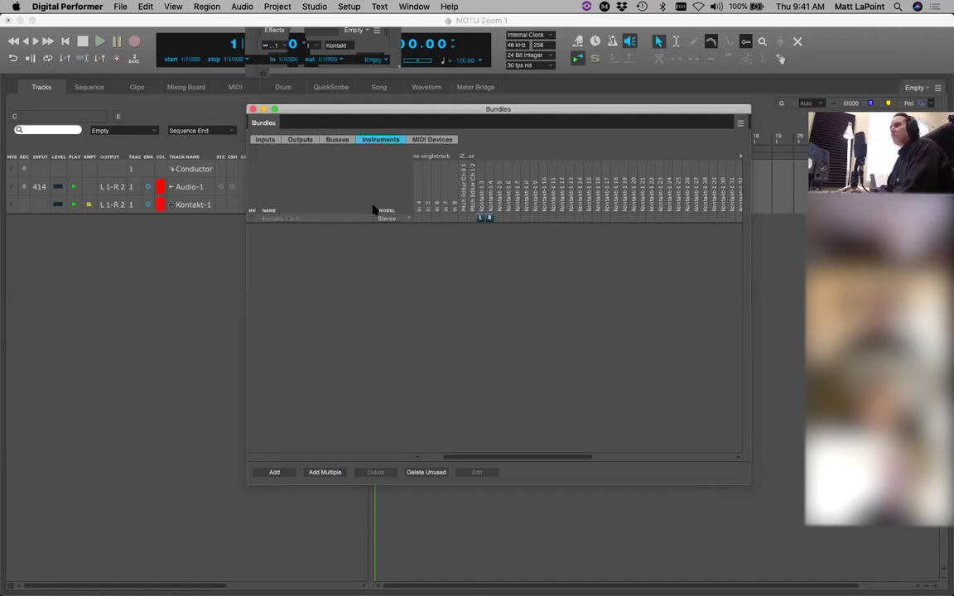
click(318, 220)
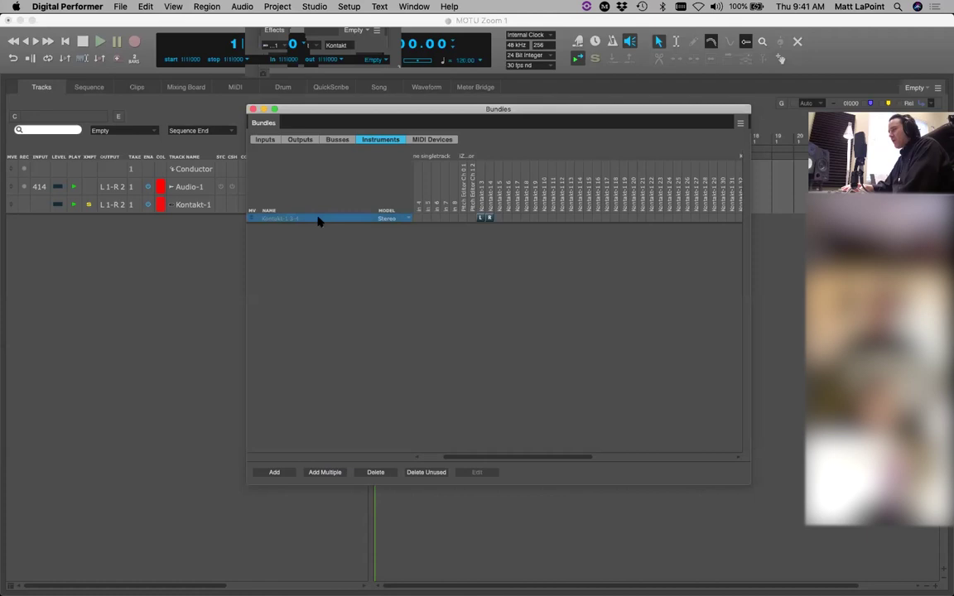
key(BackSpace)
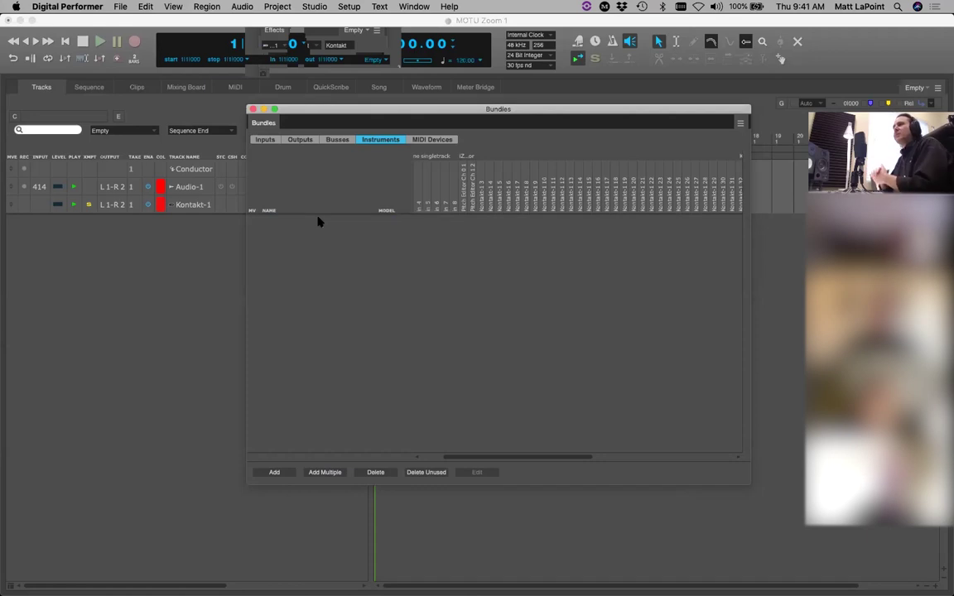
Step: View the MIDI device bundles and examine the TD6 device's input and output port assignments
click(435, 140)
drag(445, 116, 428, 111)
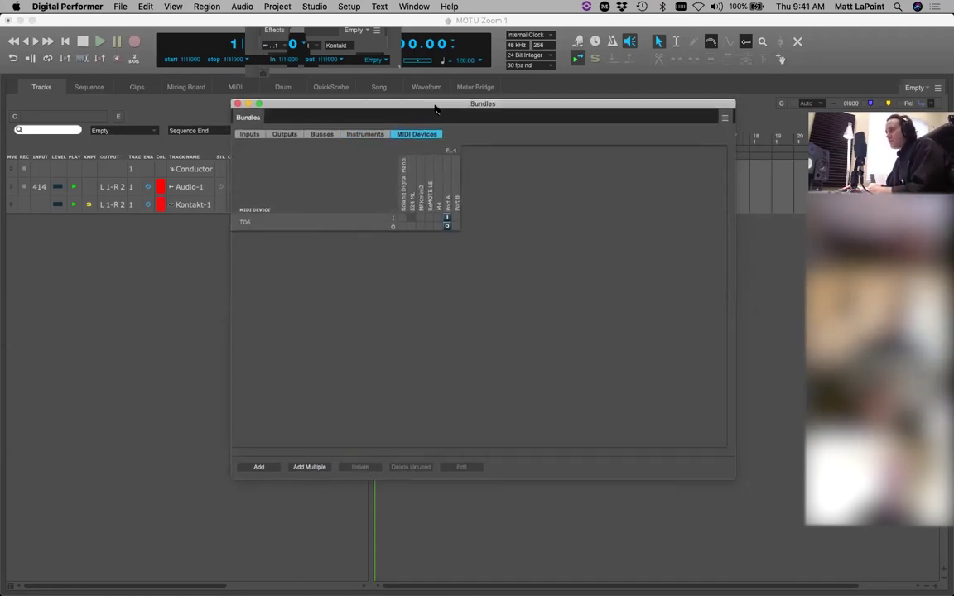
click(253, 224)
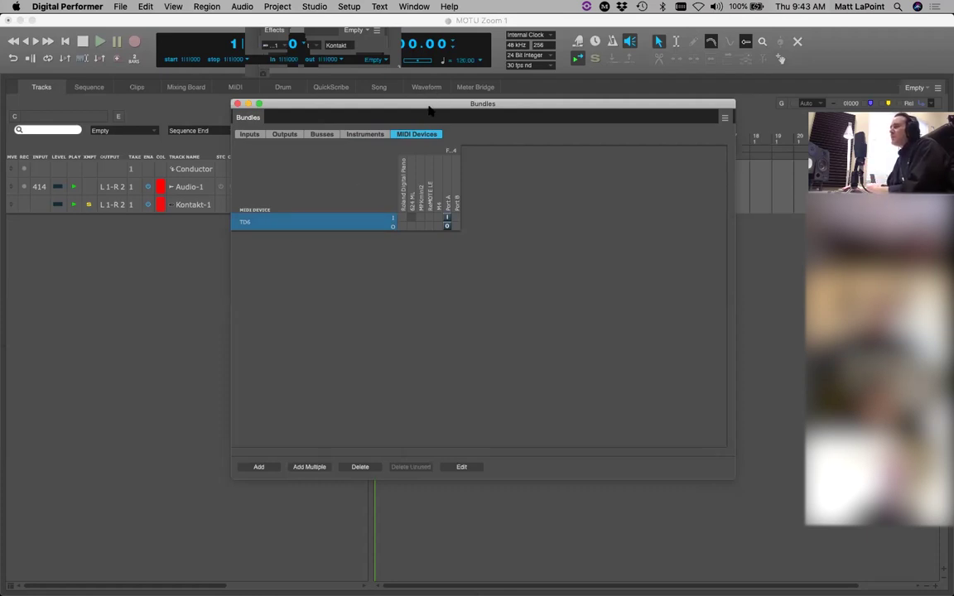
drag(428, 106, 441, 101)
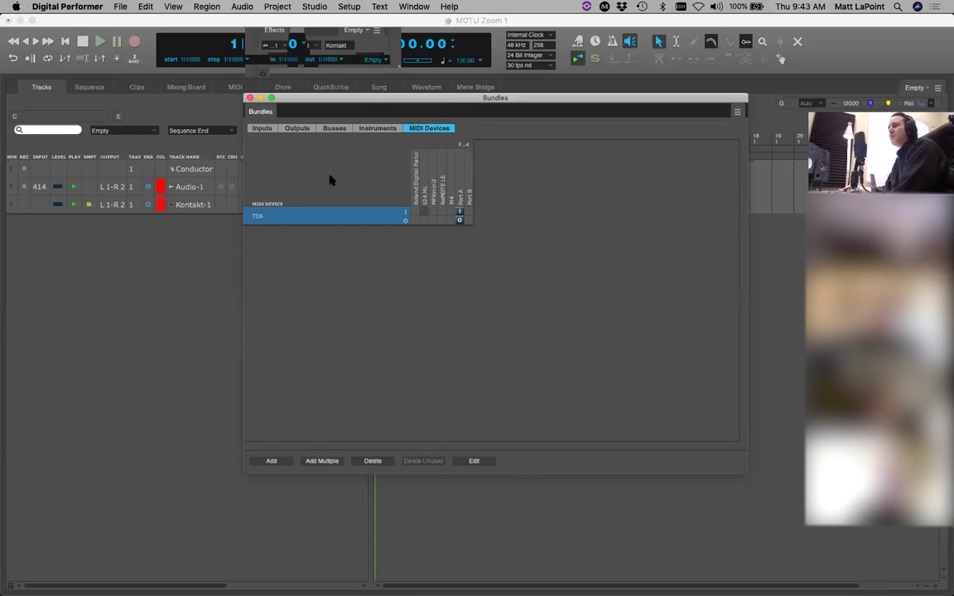
double_click(267, 215)
click(385, 179)
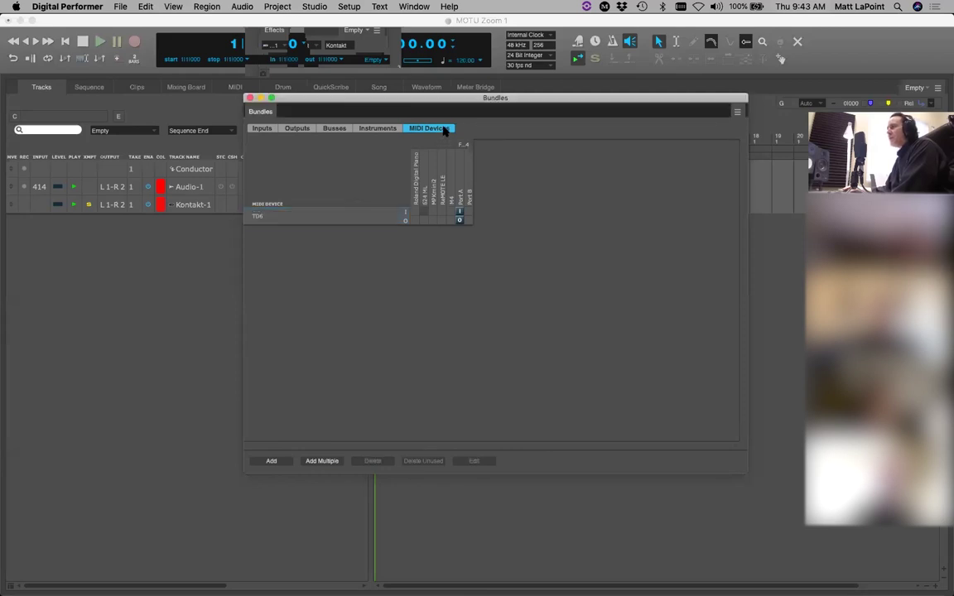
Step: Review the TD6's MIDI device properties, ports and patch settings, and close its properties window
click(267, 221)
click(473, 460)
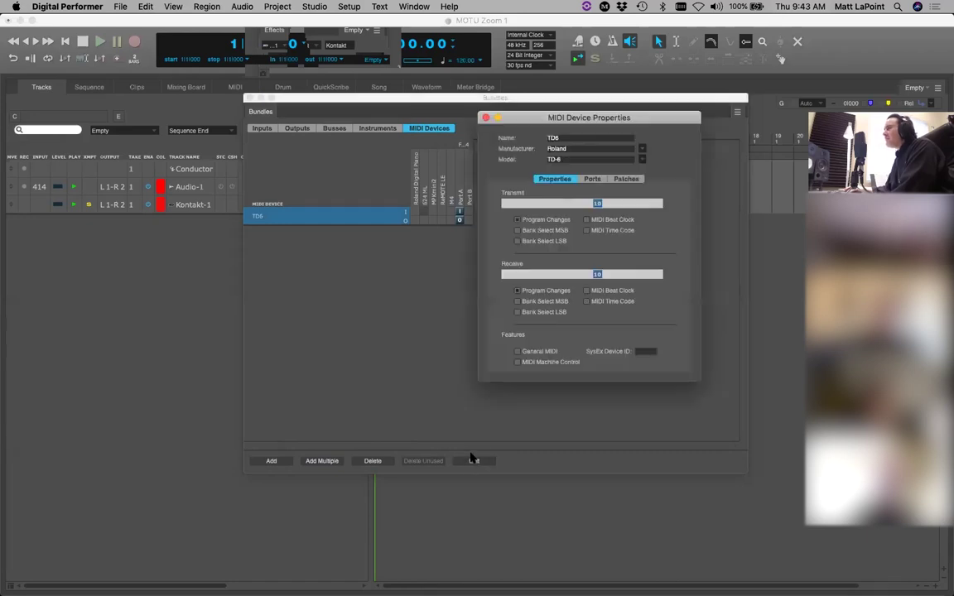
drag(578, 119, 588, 117)
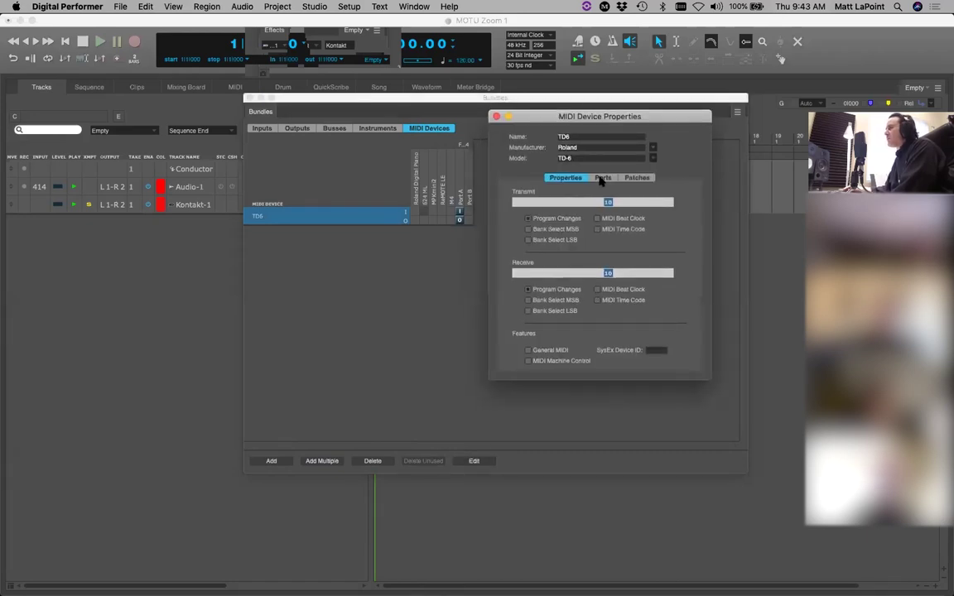
click(603, 178)
click(637, 178)
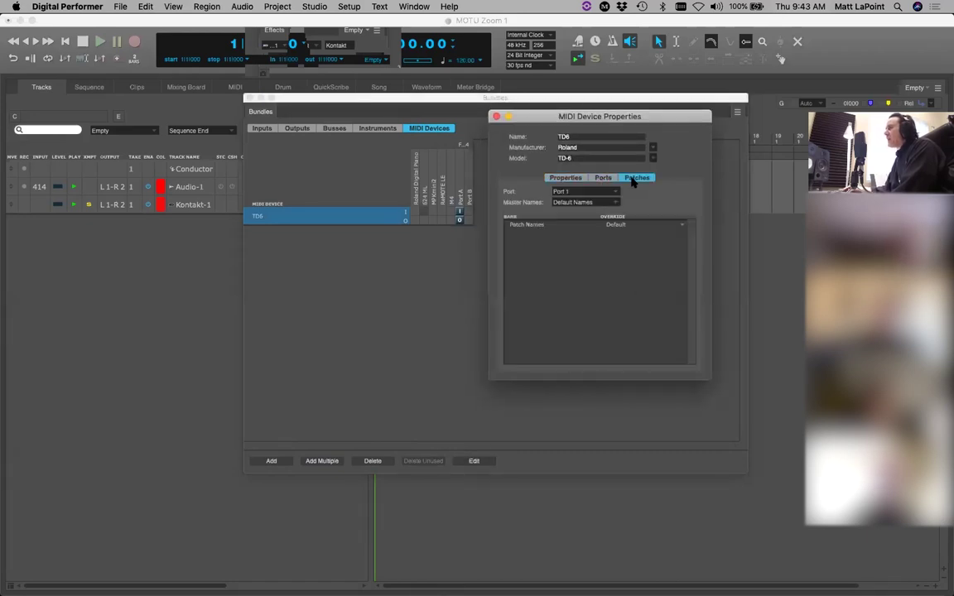
click(496, 118)
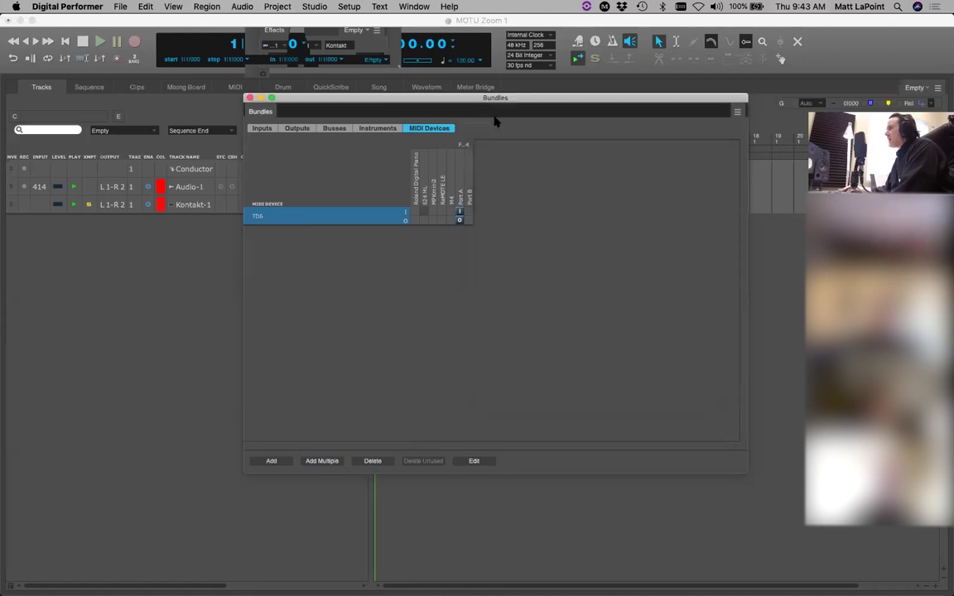
click(393, 241)
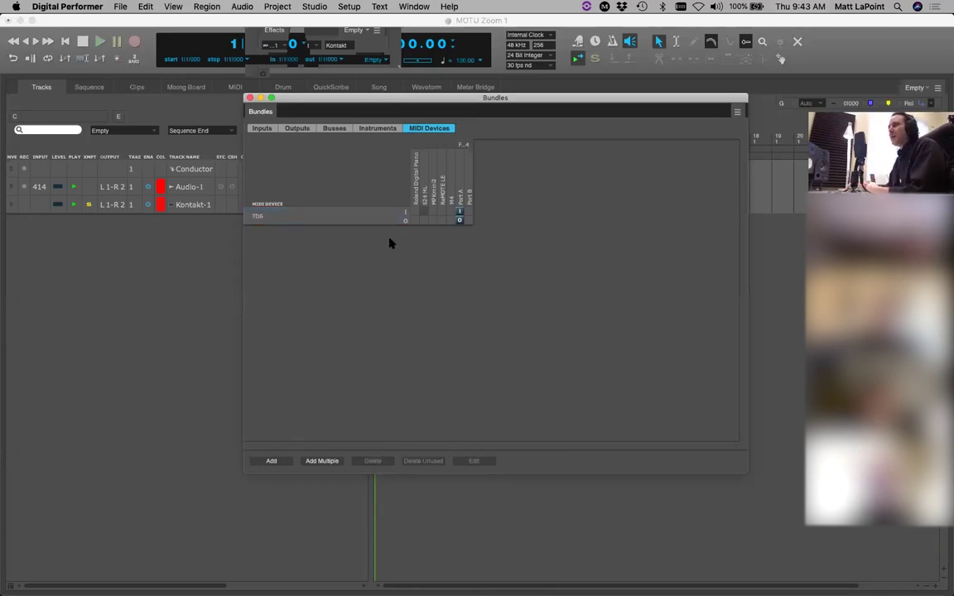
Step: View the input bundles and the available options for importing and exporting bundles
click(261, 130)
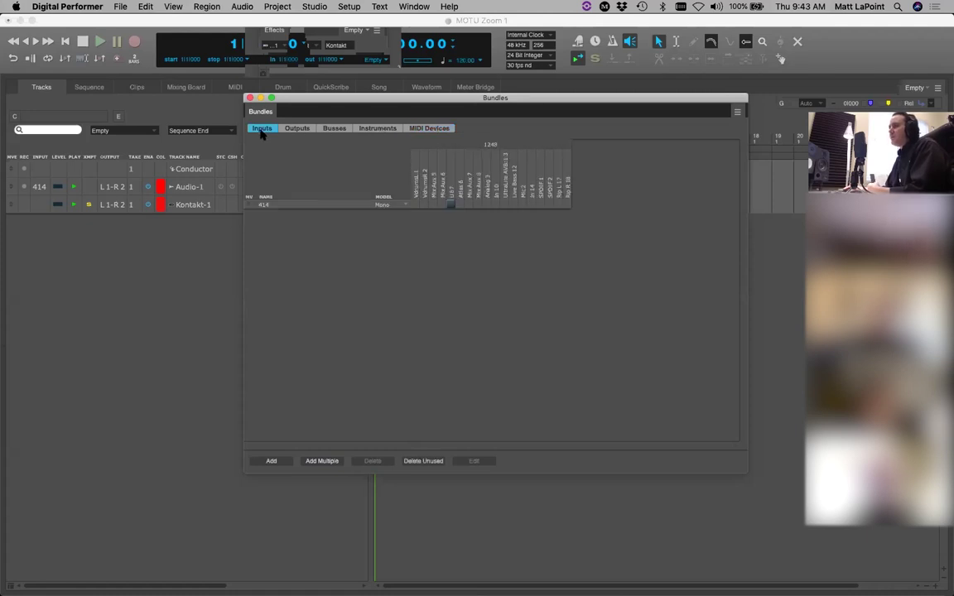
drag(504, 100, 489, 93)
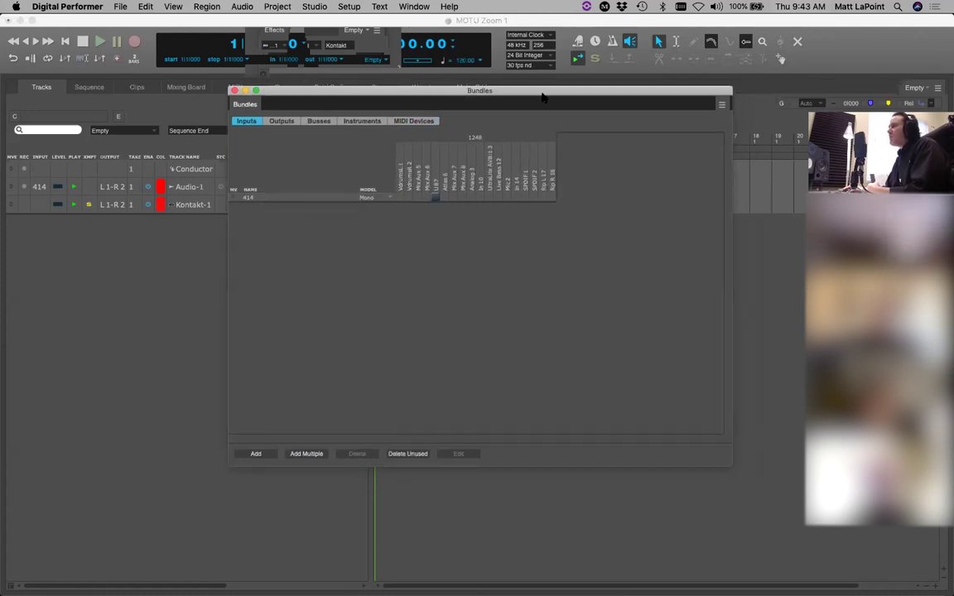
click(721, 104)
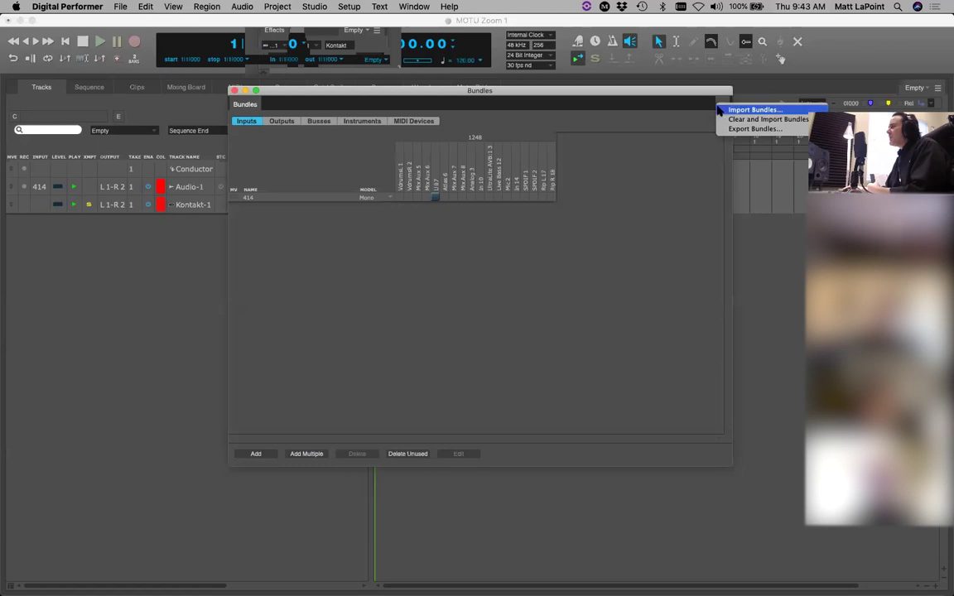
click(648, 142)
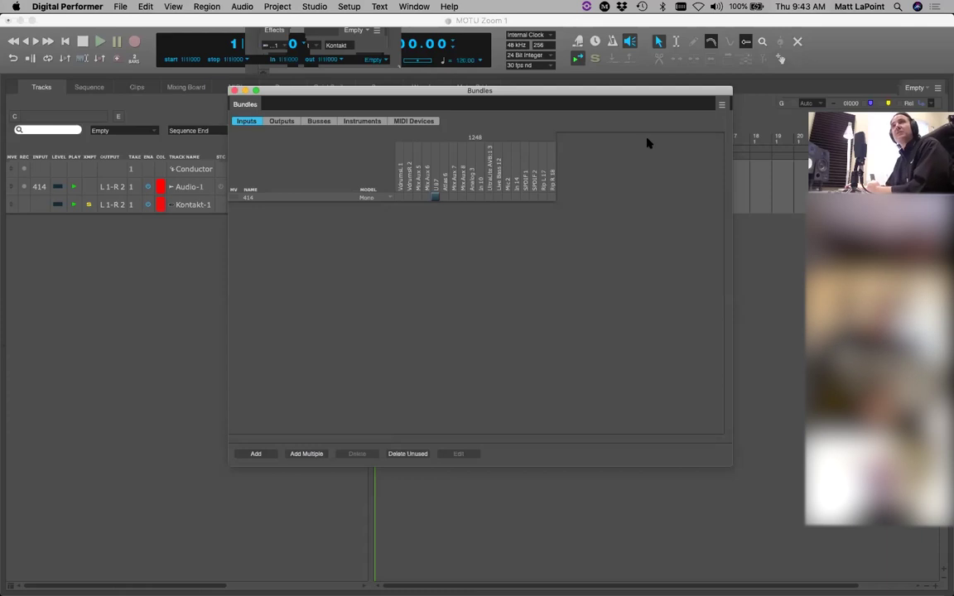
Step: Export the bundles to the Desktop as MLBundles.bundexp and close the Bundles window
drag(686, 94, 677, 89)
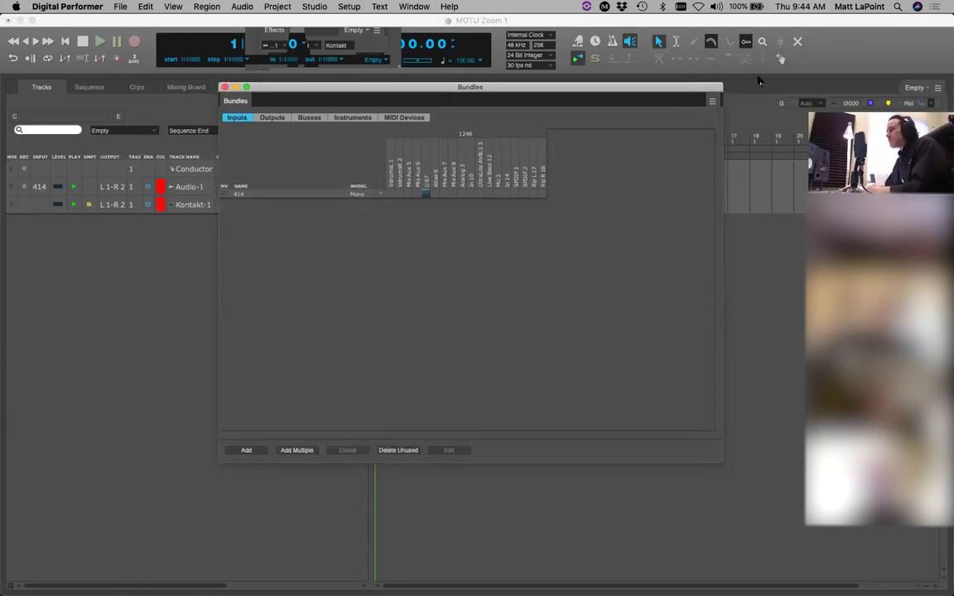
click(712, 101)
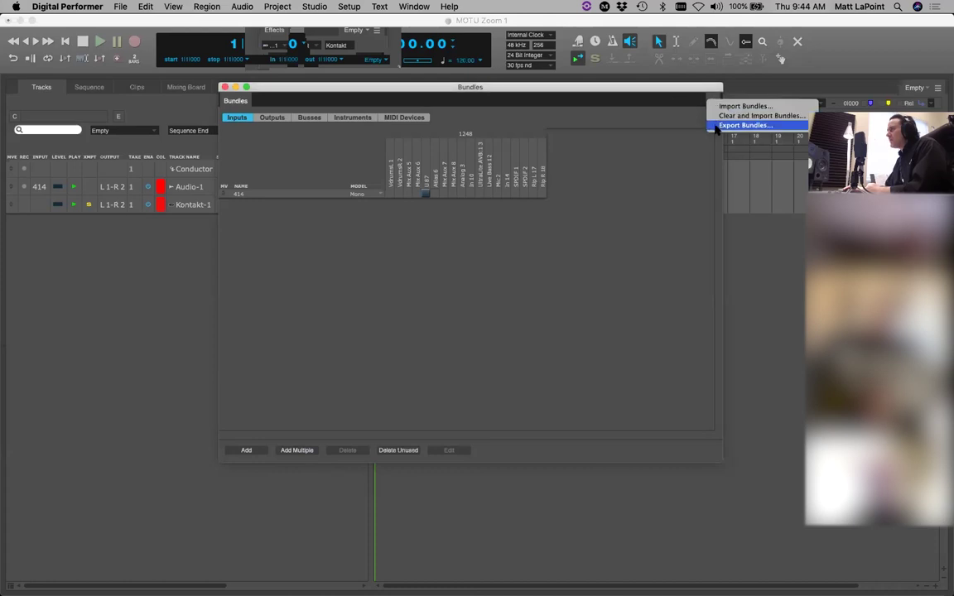
click(743, 125)
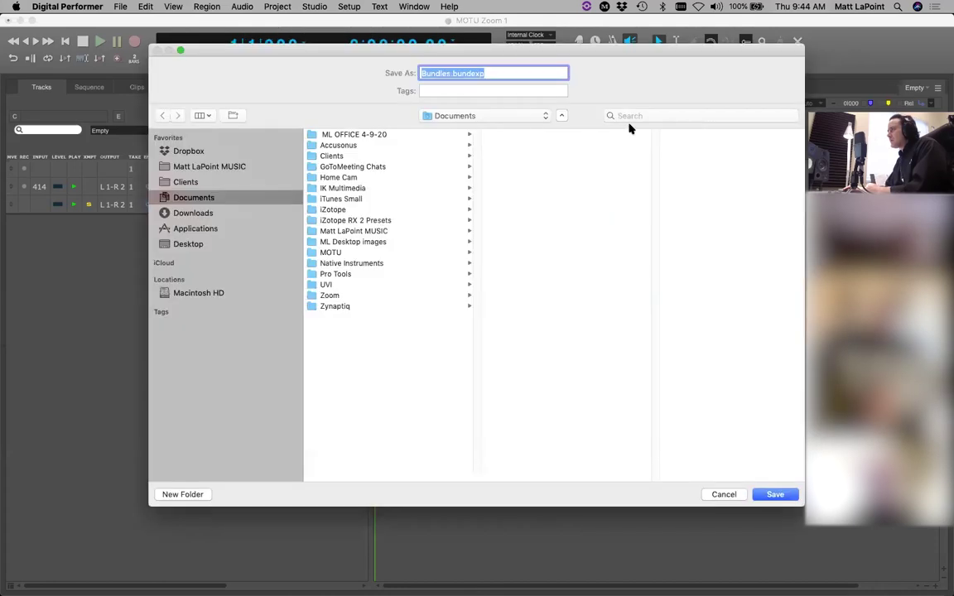
key(super+shift+d)
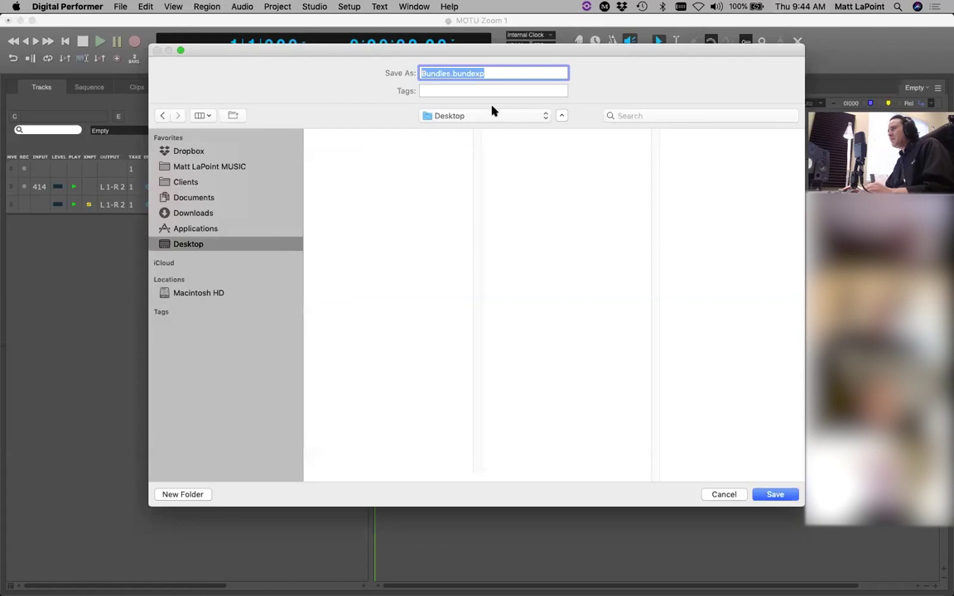
key(Left)
text(ML)
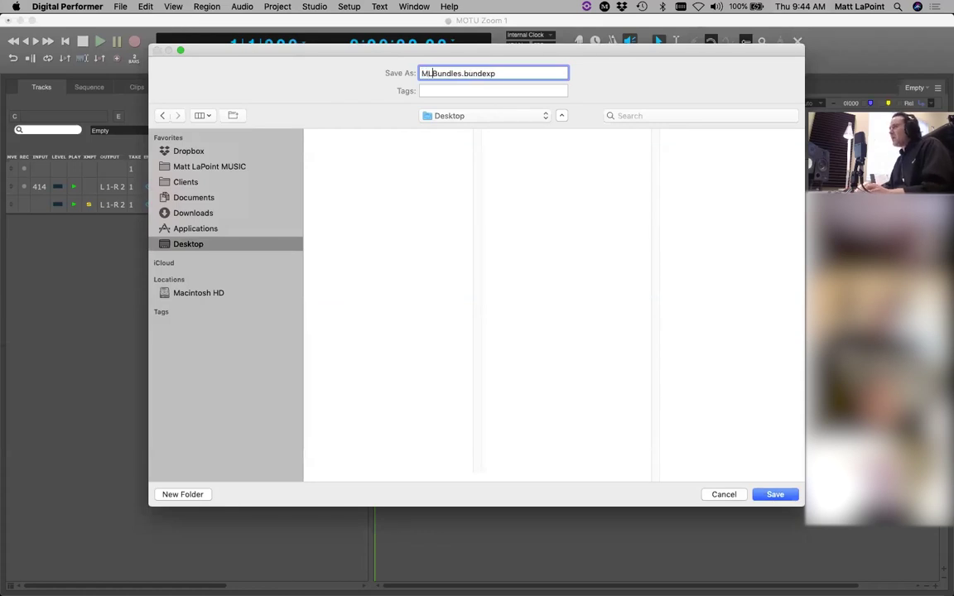
key(Return)
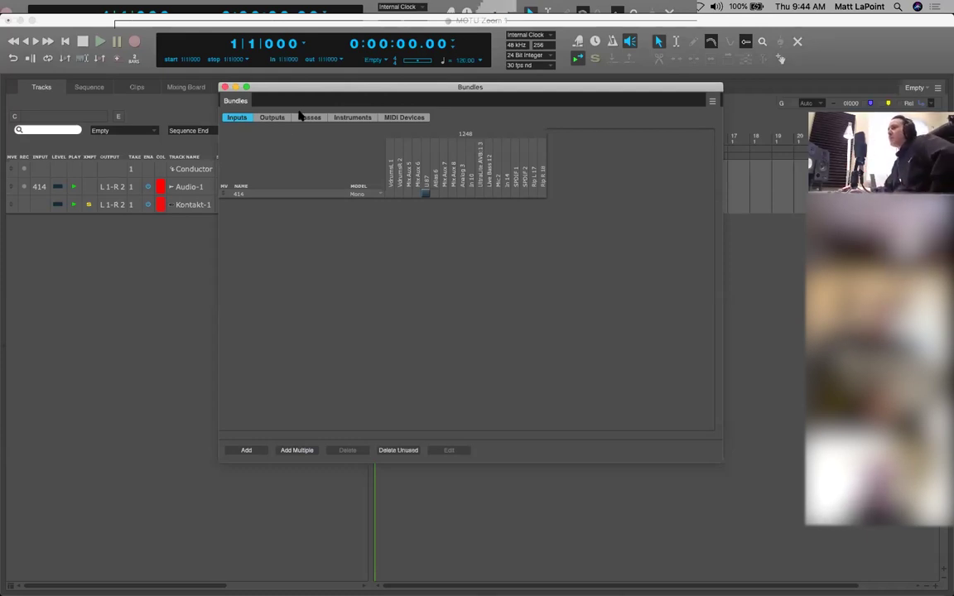
click(224, 88)
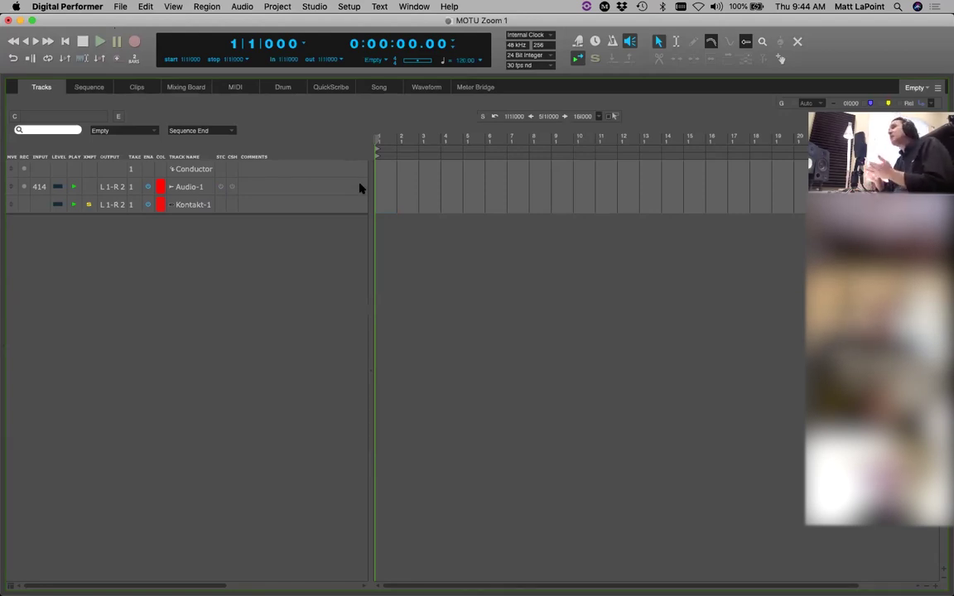
Step: Delete the Audio-1 and Kontakt-1 tracks, and show a slightly widened sidebar with the Chunks and Track Selector lists
drag(196, 188, 204, 206)
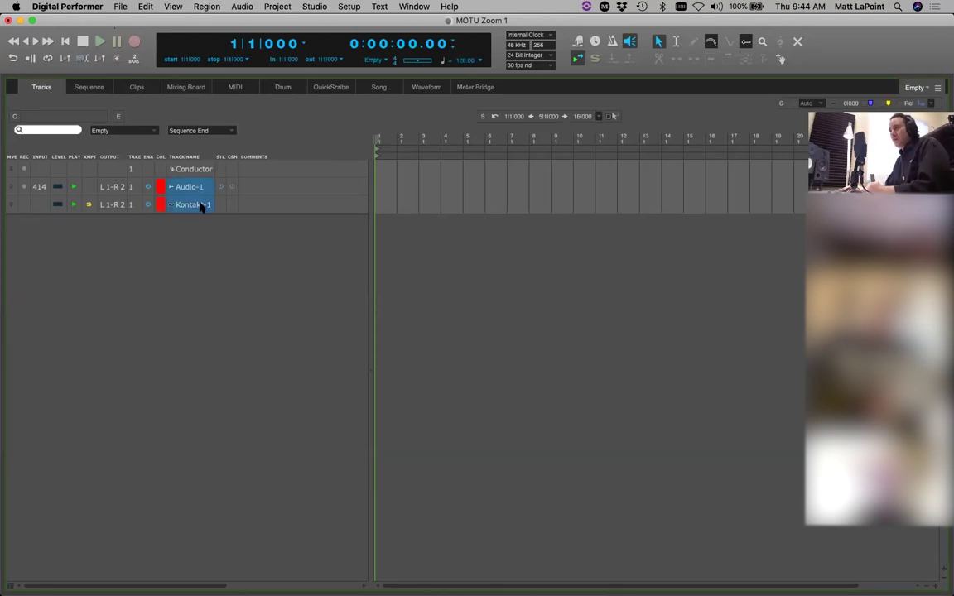
key(super+alt+shift+BackSpace)
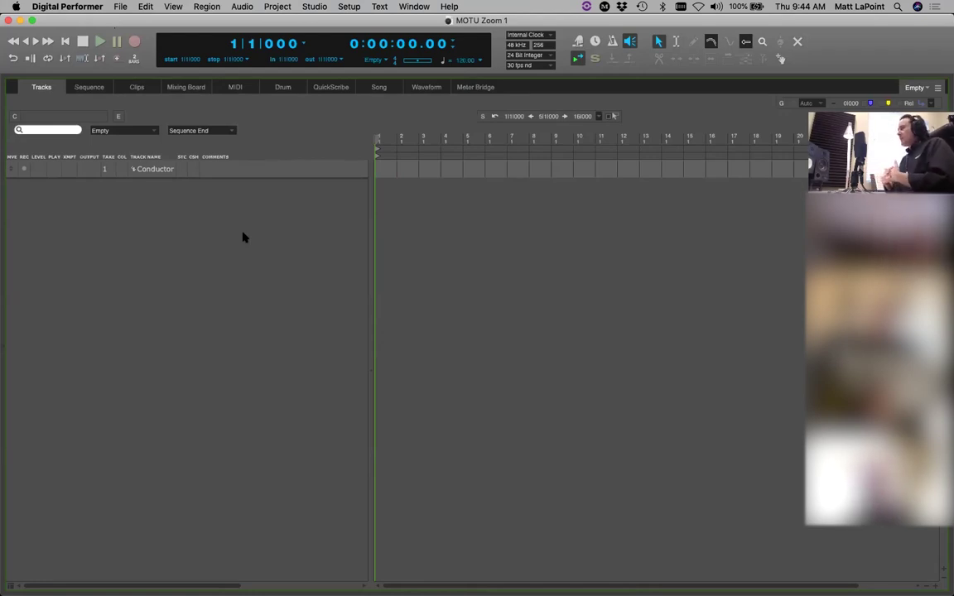
key(shift+[)
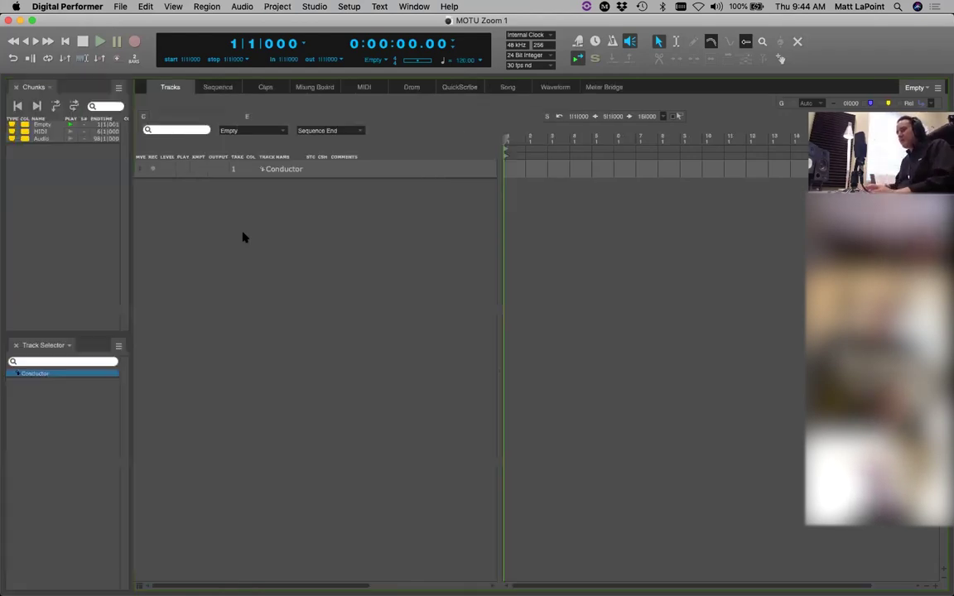
drag(130, 206, 151, 209)
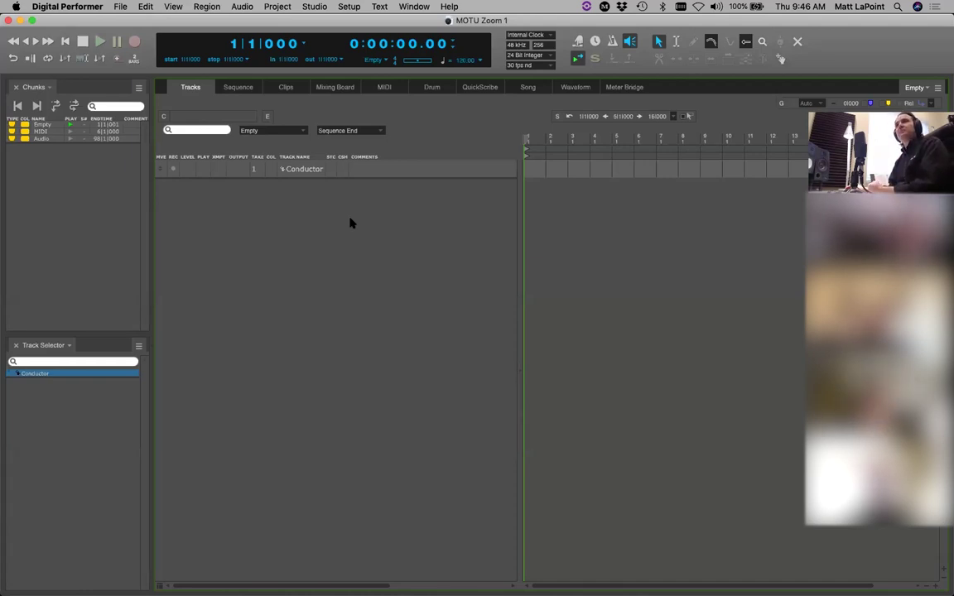
Step: Add 25 MIDI tracks to the sequence in one operation
click(277, 7)
mouse_move(280, 18)
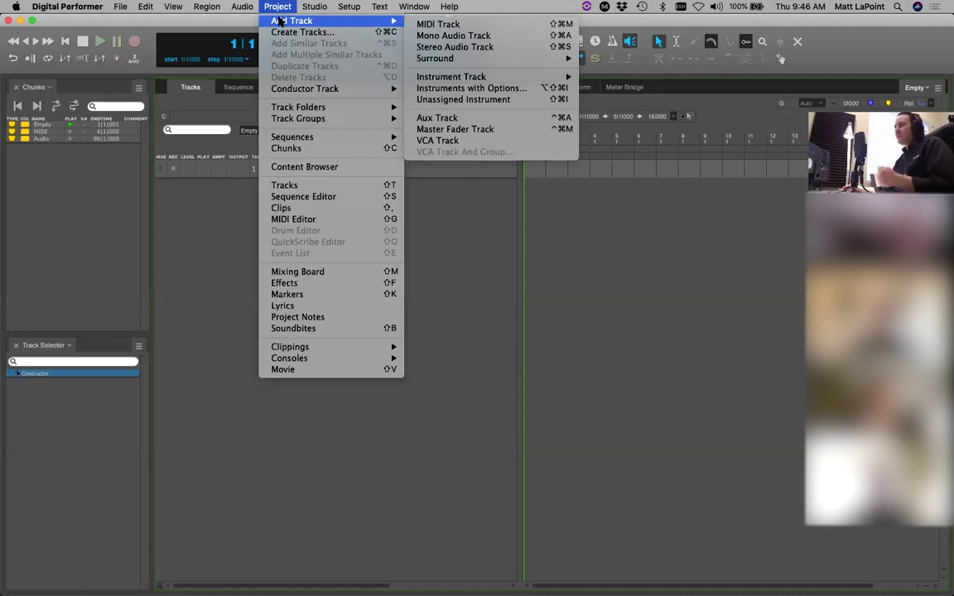
key(alt)
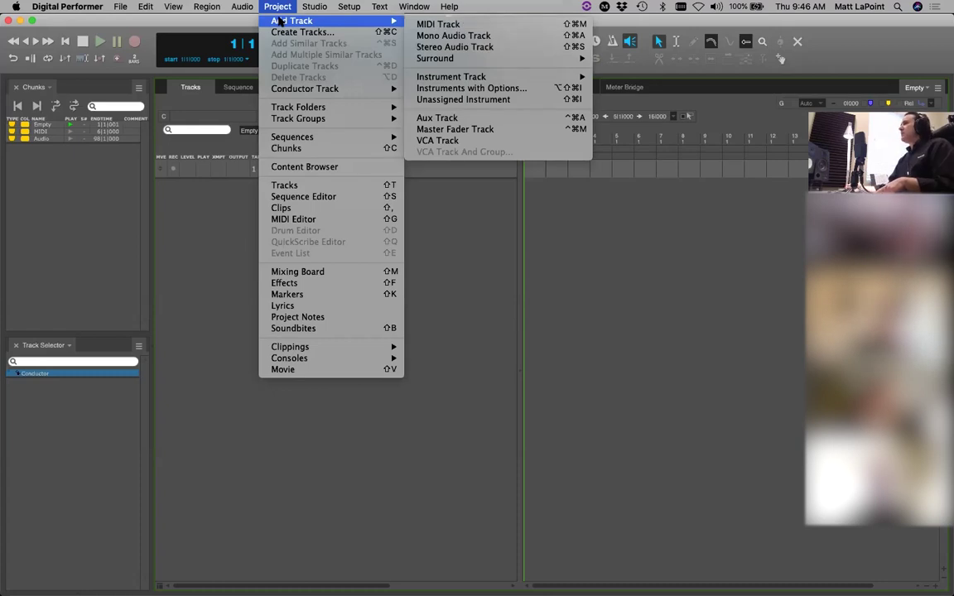
key(alt)
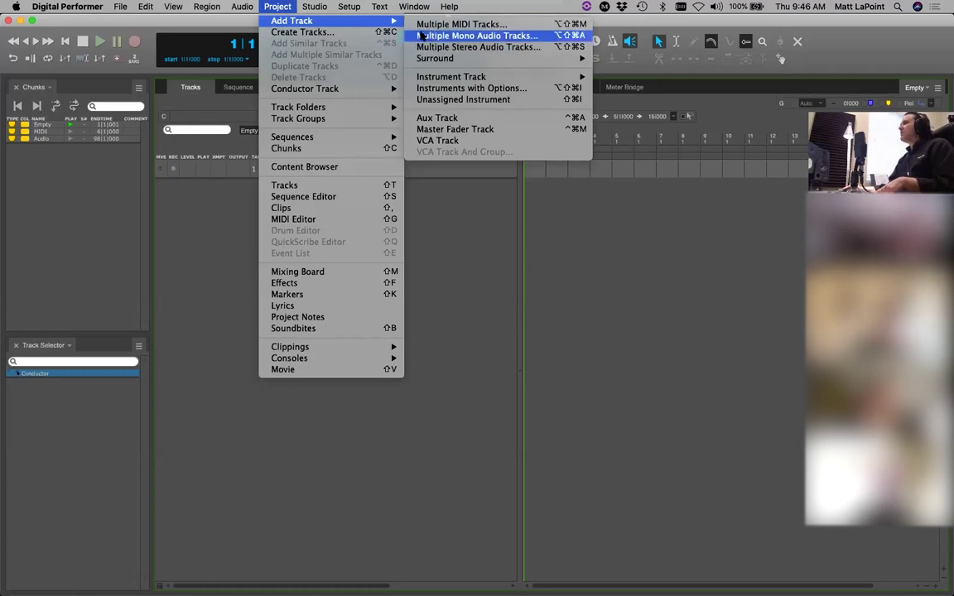
click(445, 26)
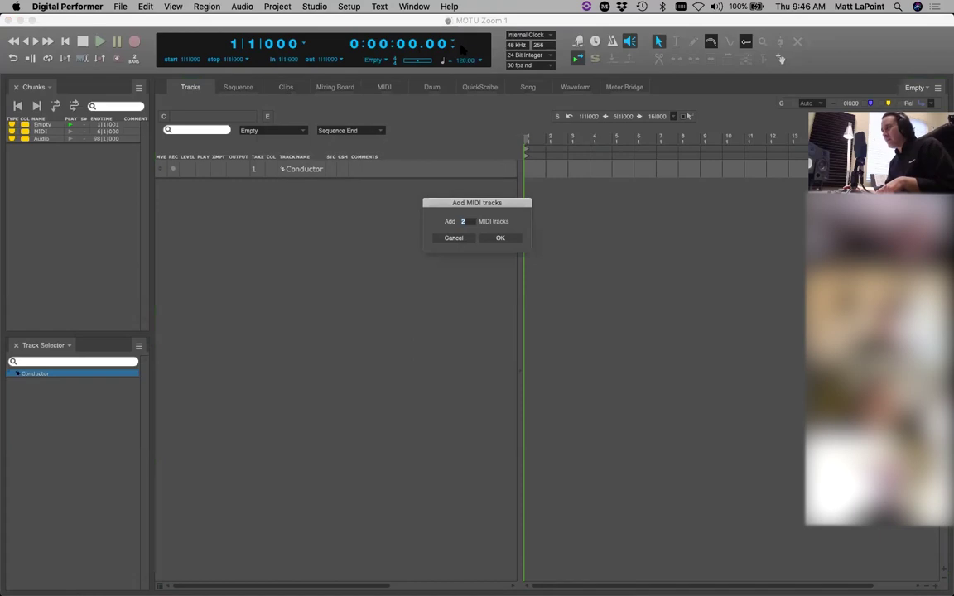
text(25)
key(Return)
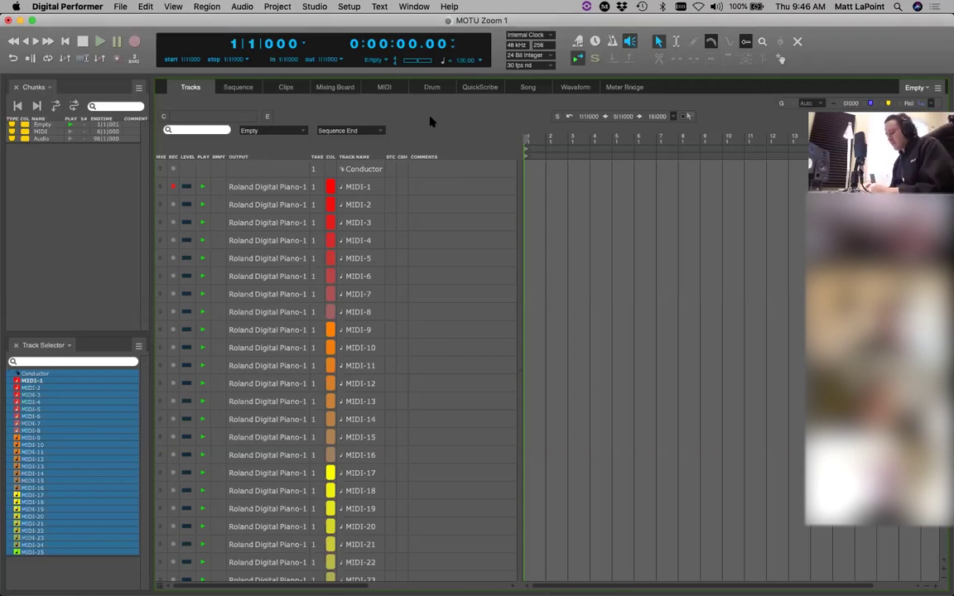
Step: Try different vertical zoom levels for the track rows, ending with all 25 MIDI tracks fitting in the Tracks window
key(super+Down)
key(super+Down)
key(super+Down)
key(super+Down)
key(super+Down)
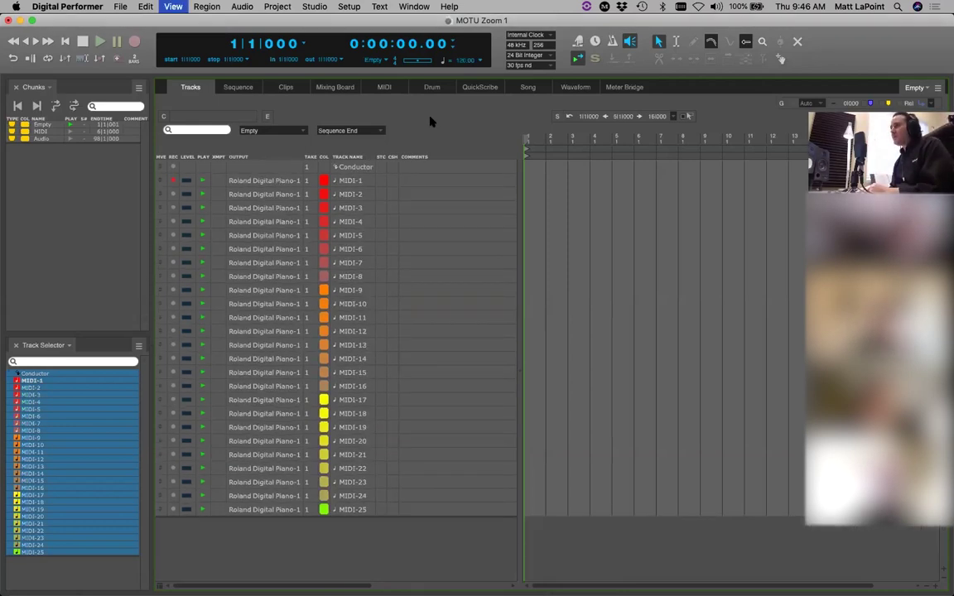
key(super+Down)
key(super+Up)
key(super+Up)
key(super+Up)
key(super+Up)
key(super+Up)
key(super+Up)
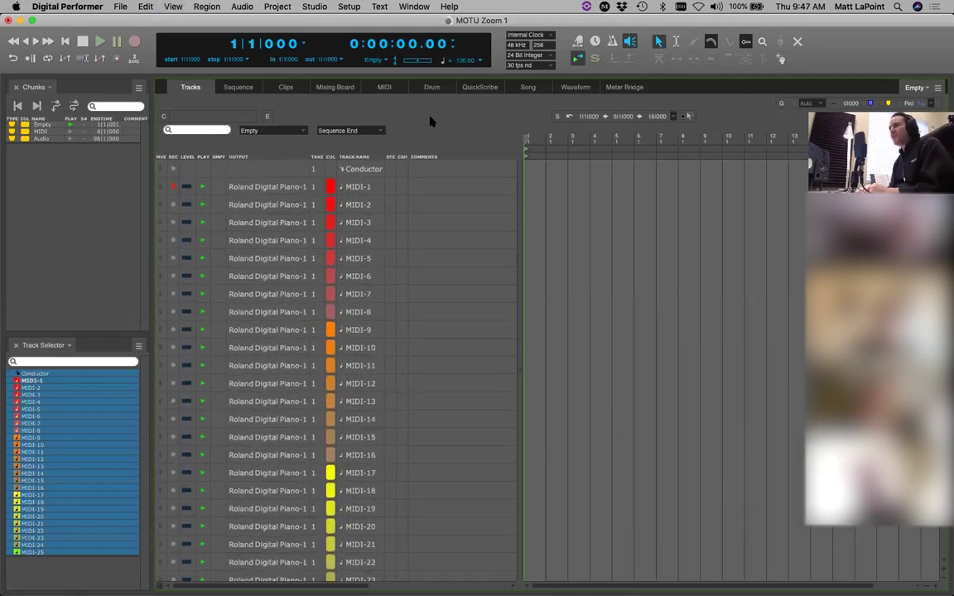
key(super+Down)
key(super+Down)
Step: Zoom the timeline out and back in horizontally, and enlarge the track rows by one vertical zoom level
key(super+Left)
key(super+Left)
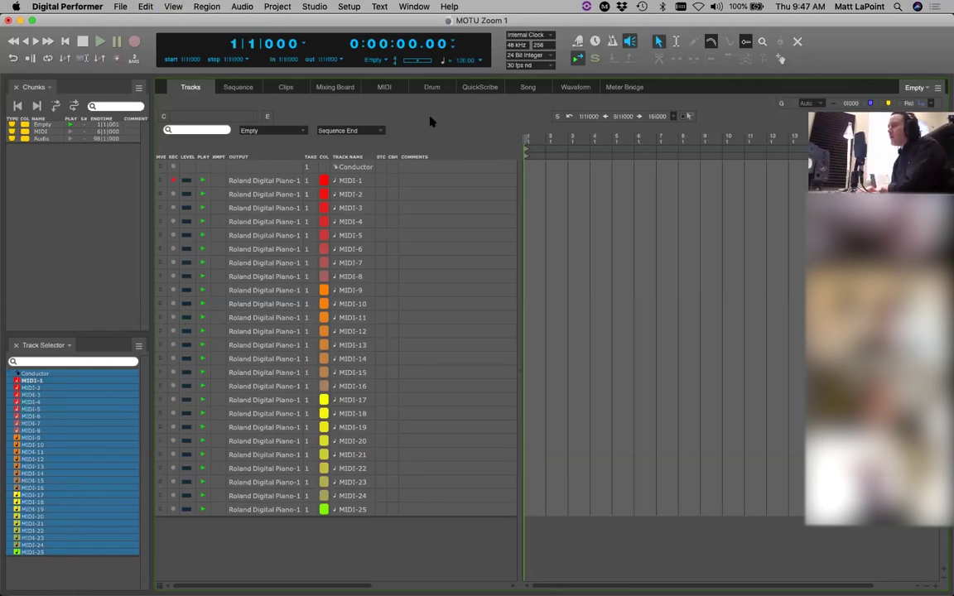
key(super+Left)
key(super+Left)
key(super+Left)
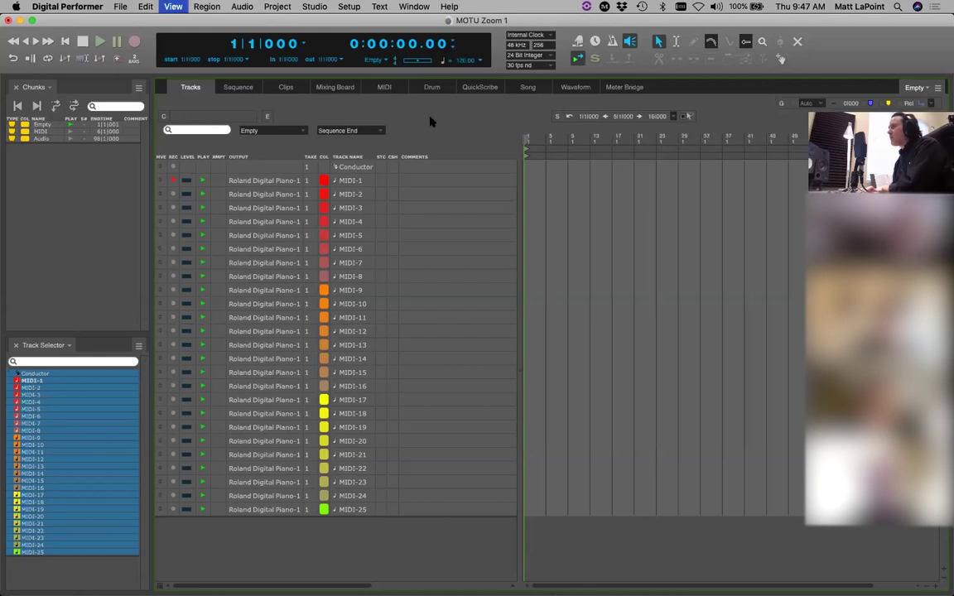
key(super+Right)
key(super+Right)
key(super+Right)
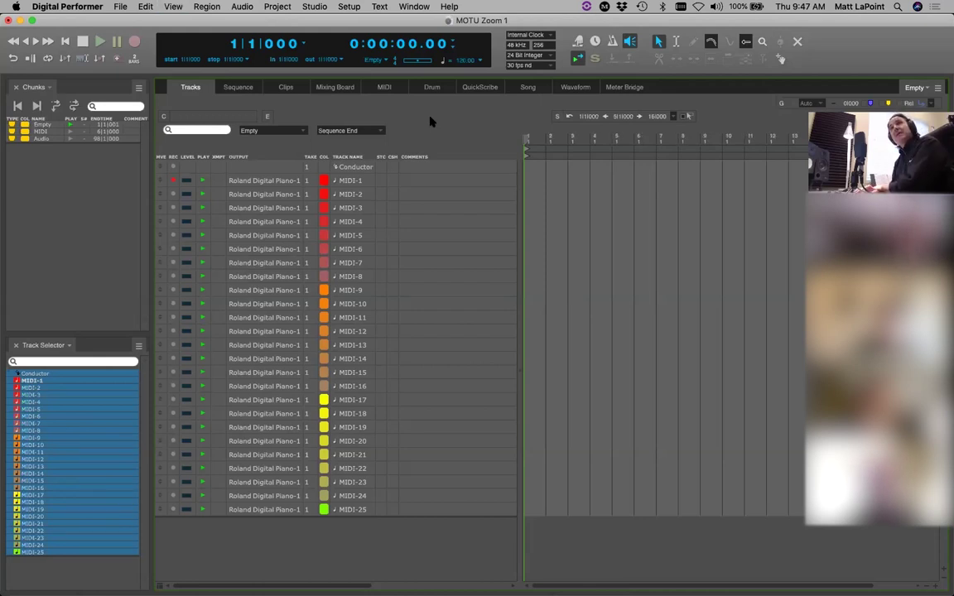
key(super+Up)
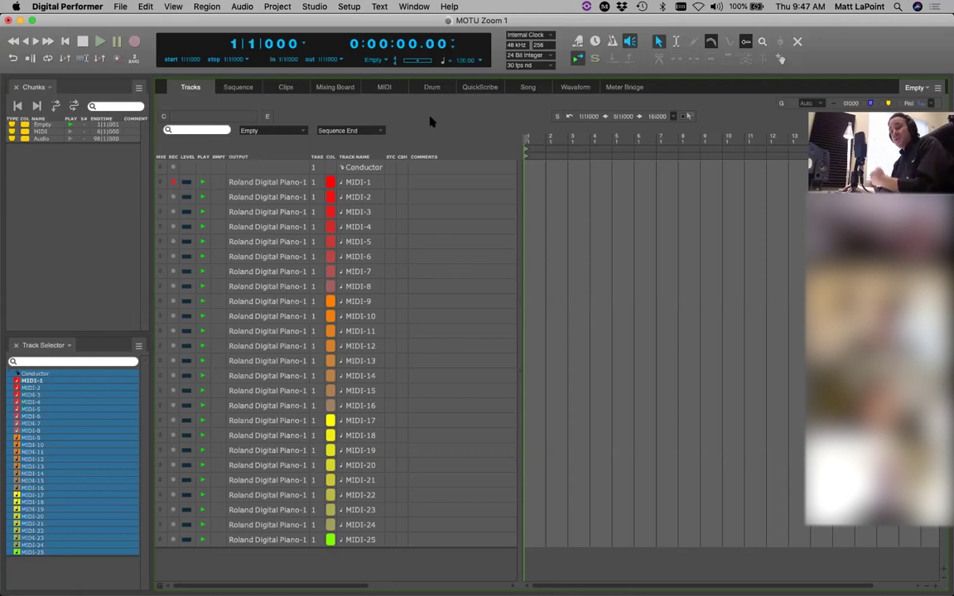
Step: Open the Track Groups window for the current sequence
click(282, 7)
mouse_move(318, 116)
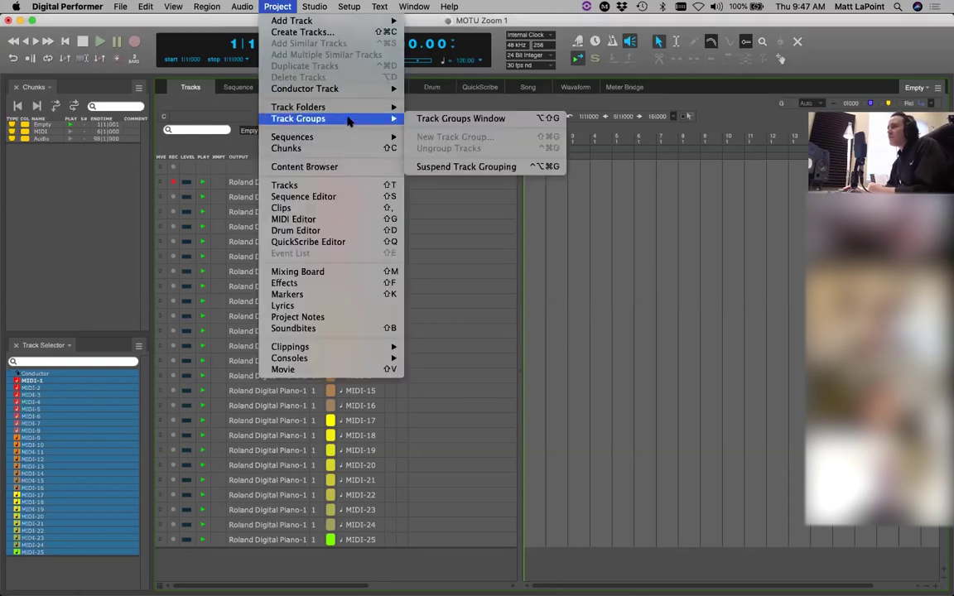
click(437, 122)
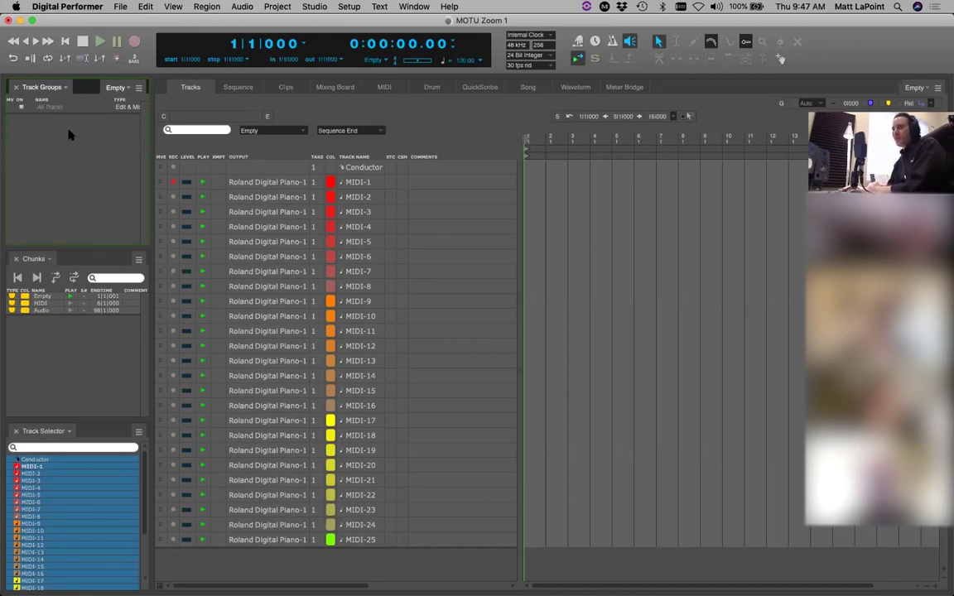
Step: Examine which attributes are linked in the temporary group type settings, such as Set Track Color, and close the settings
click(139, 88)
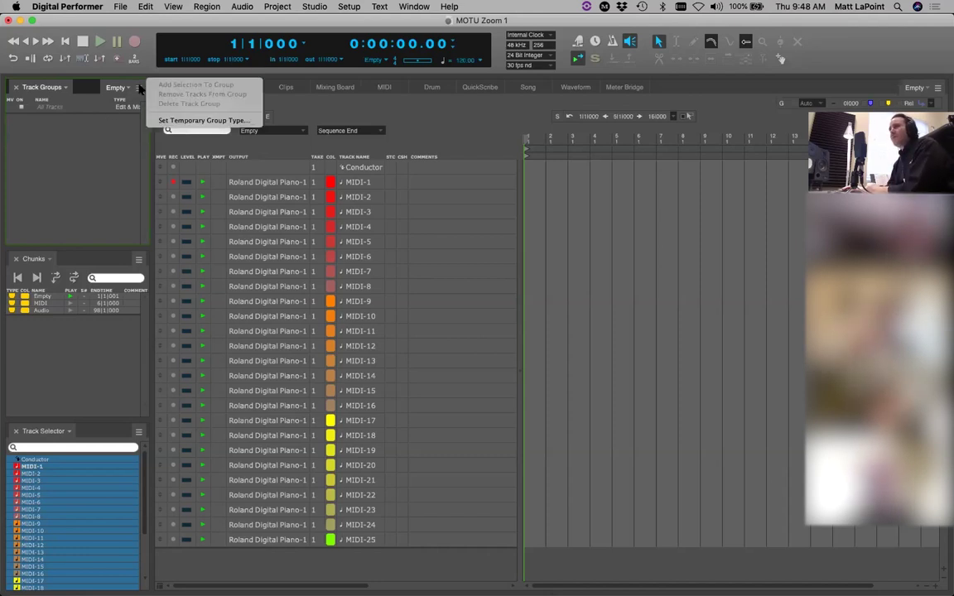
click(196, 121)
drag(465, 113, 555, 124)
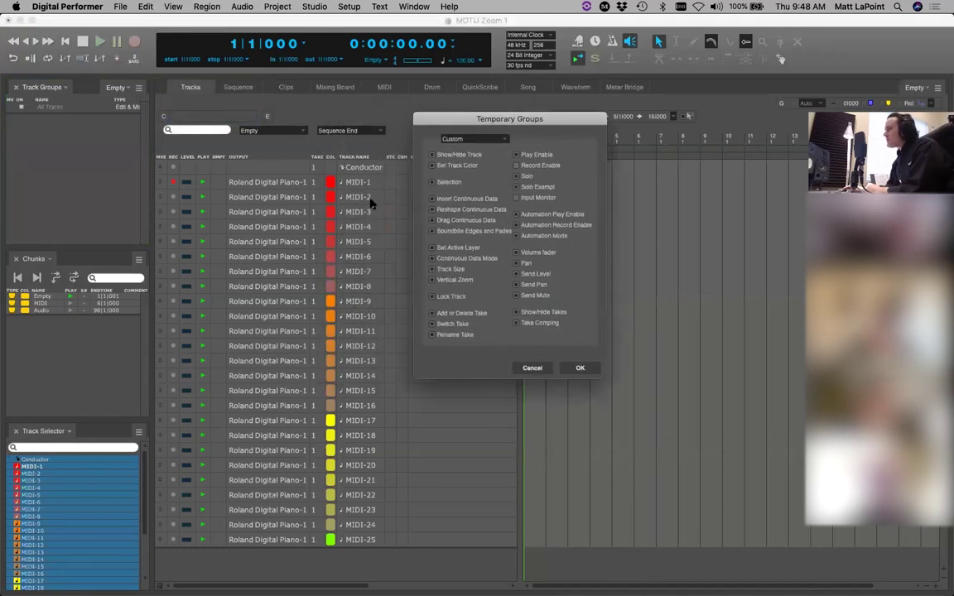
drag(523, 119, 512, 117)
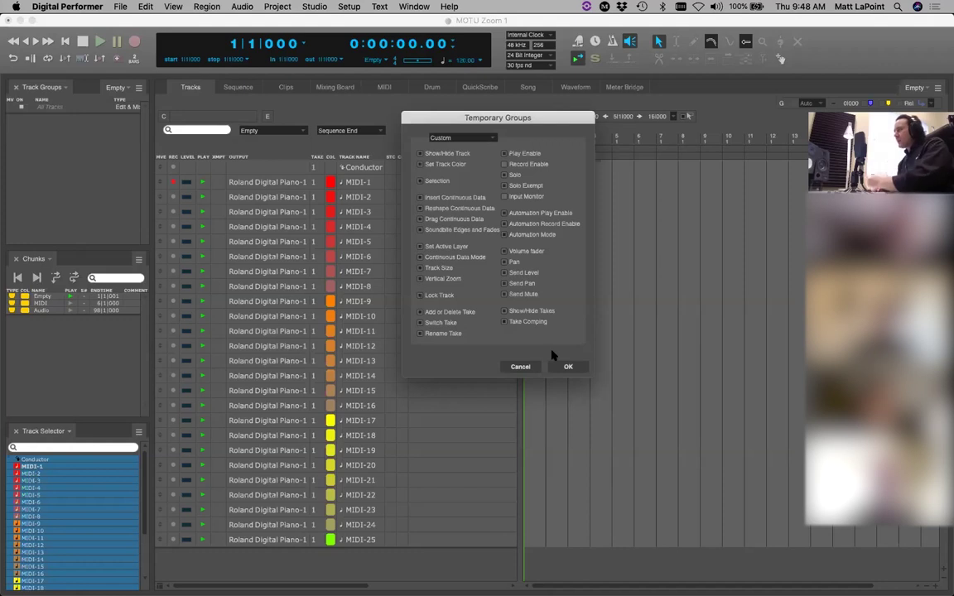
click(567, 367)
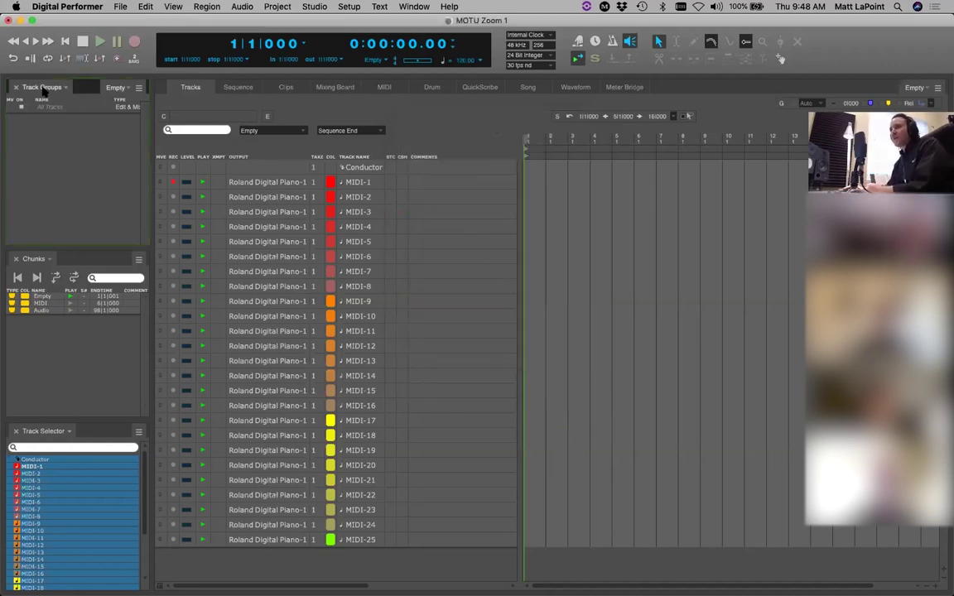
click(138, 87)
click(207, 120)
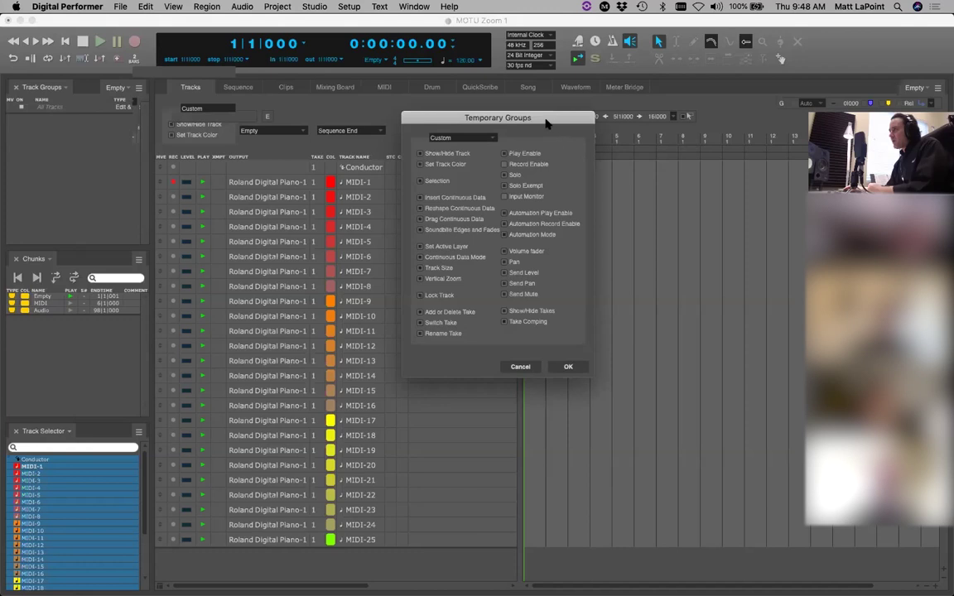
drag(542, 118, 541, 121)
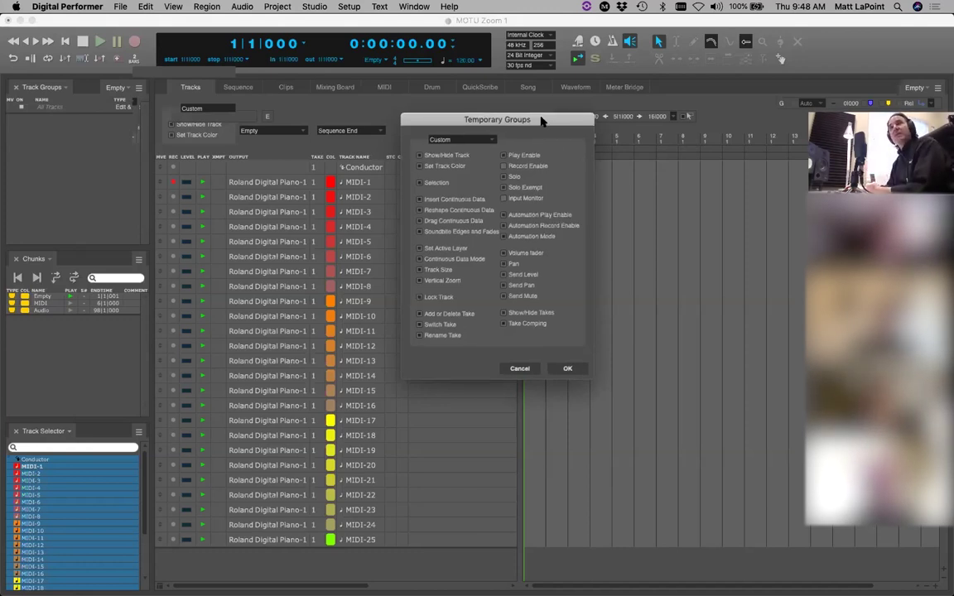
click(518, 368)
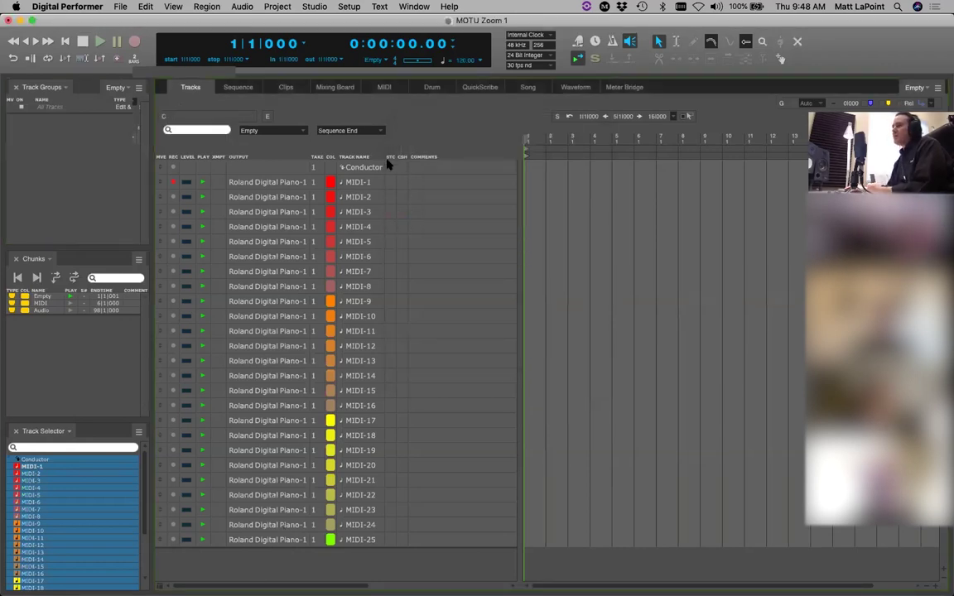
Step: Color the tracks MIDI-1 through MIDI-10 yellow as a temporary group
drag(332, 182, 372, 323)
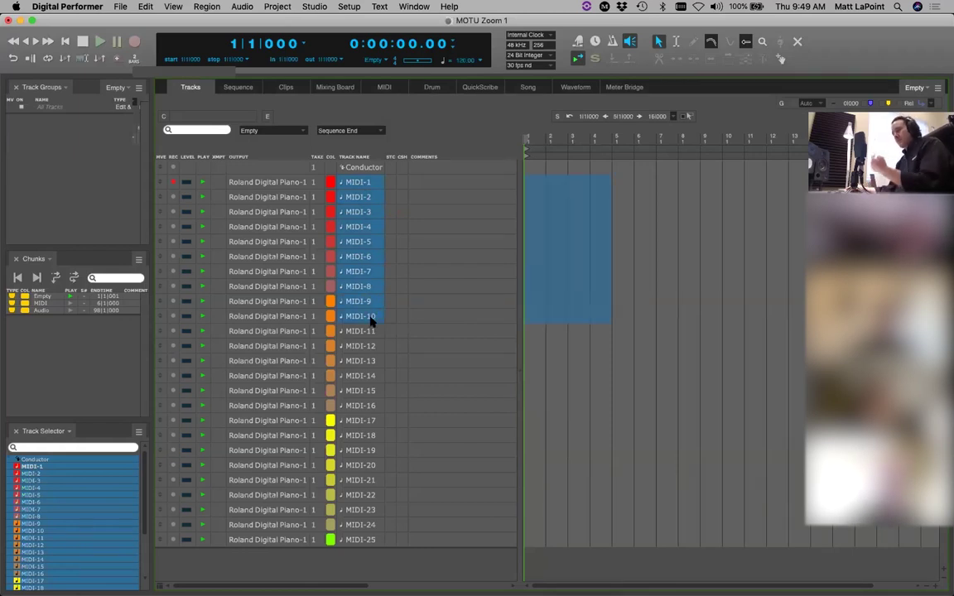
click(331, 187)
click(333, 207)
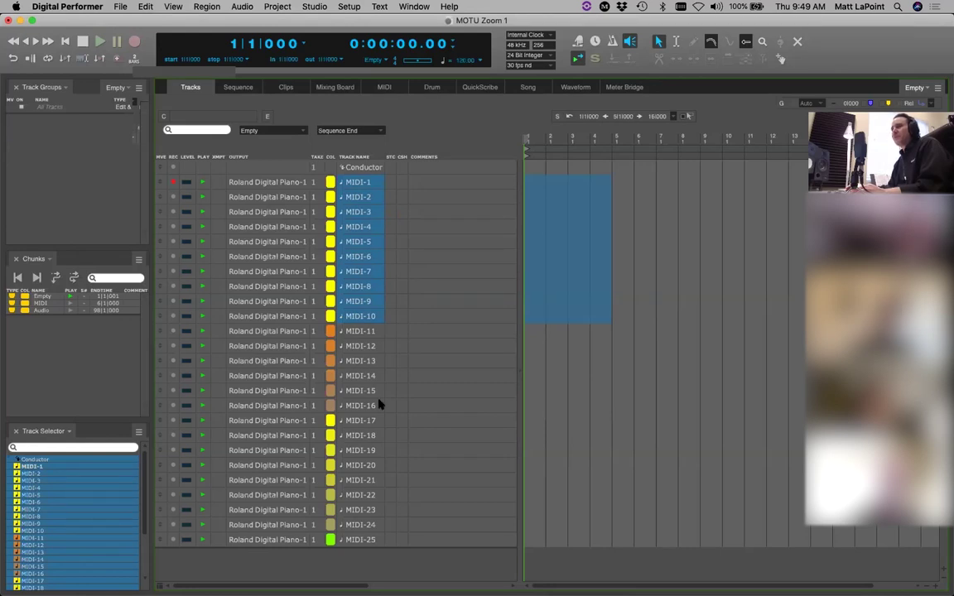
Step: Color the tracks MIDI-11 through MIDI-25 green as a temporary group, and clear the track selection
drag(362, 332, 374, 547)
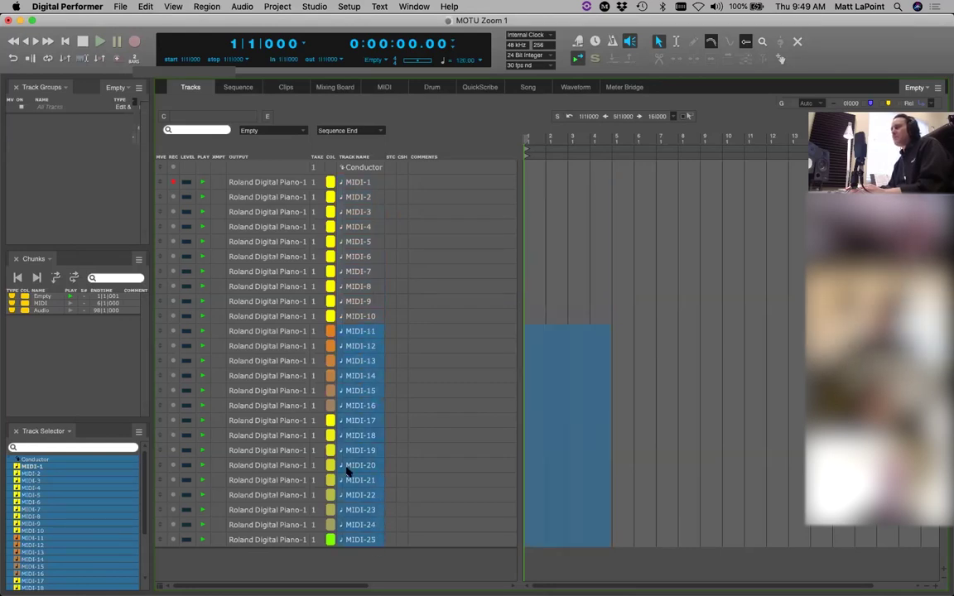
click(329, 347)
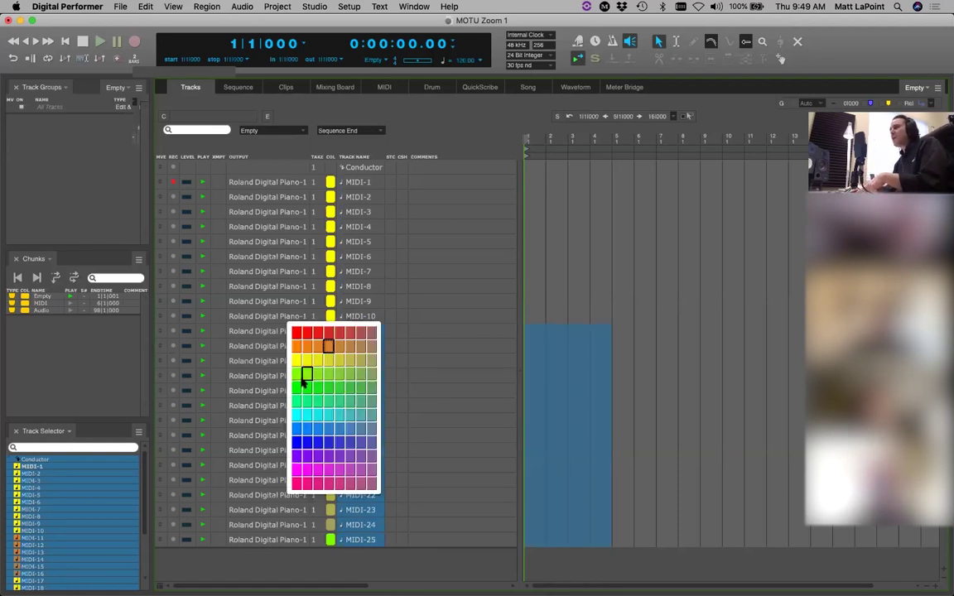
click(299, 387)
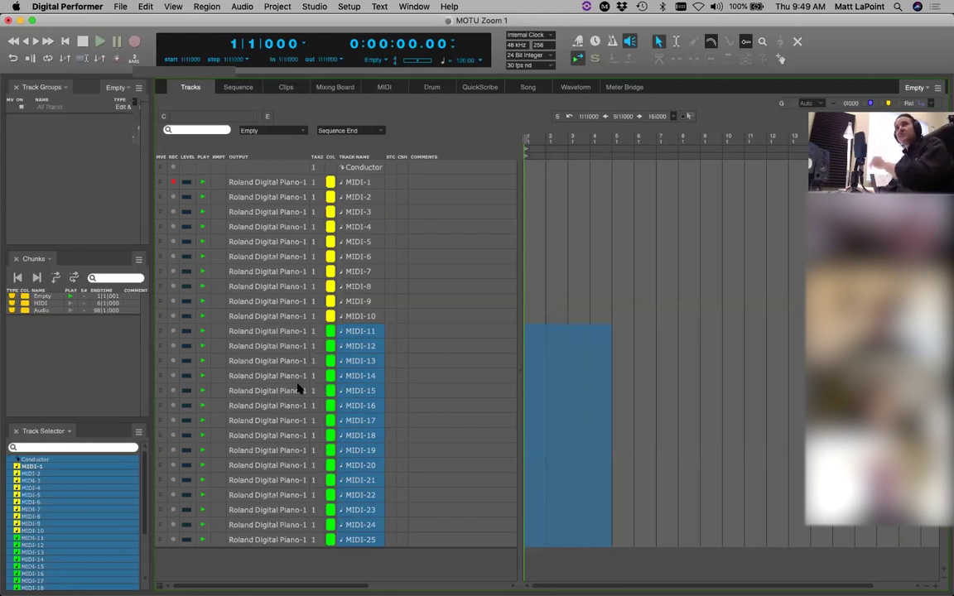
click(313, 569)
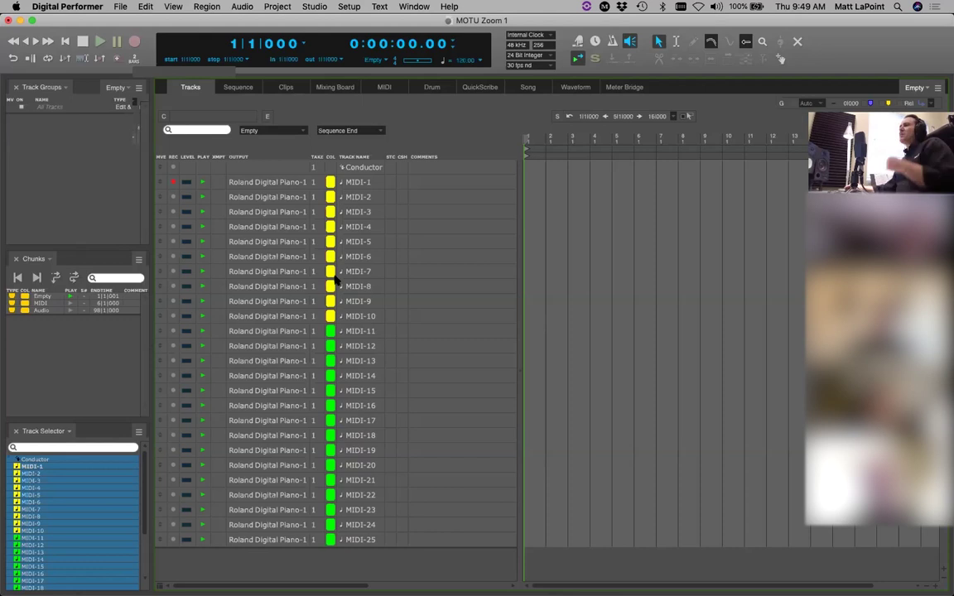
Step: Recolor all 25 MIDI tracks at once without a track selection, first lime green and finally cyan
drag(358, 183, 359, 308)
click(333, 559)
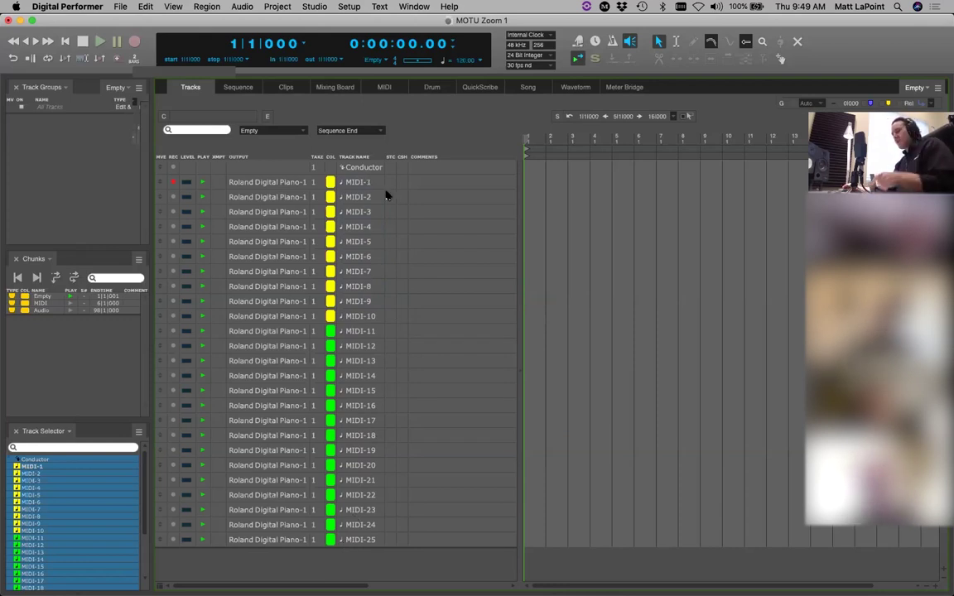
click(331, 184)
click(335, 199)
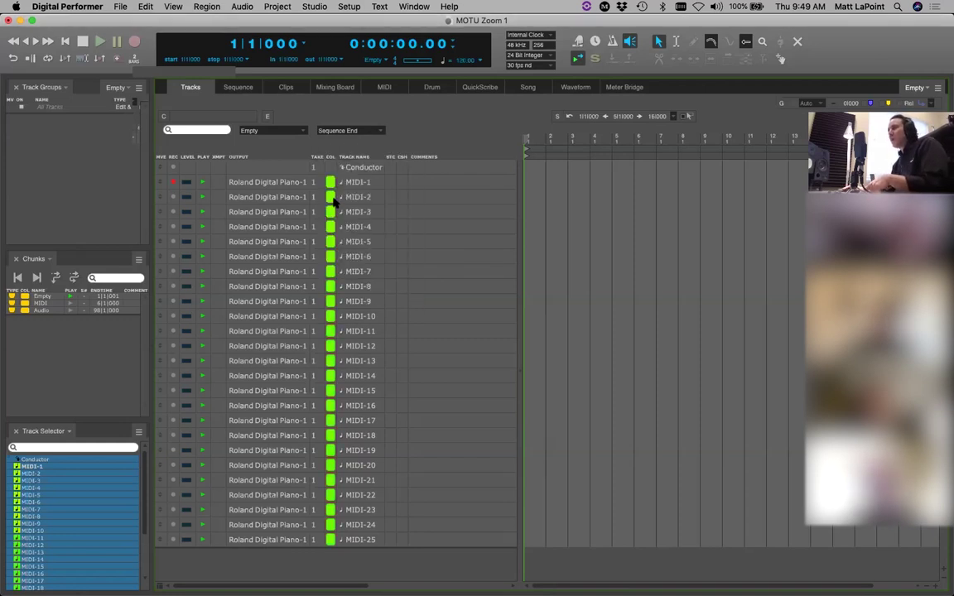
click(333, 198)
click(334, 242)
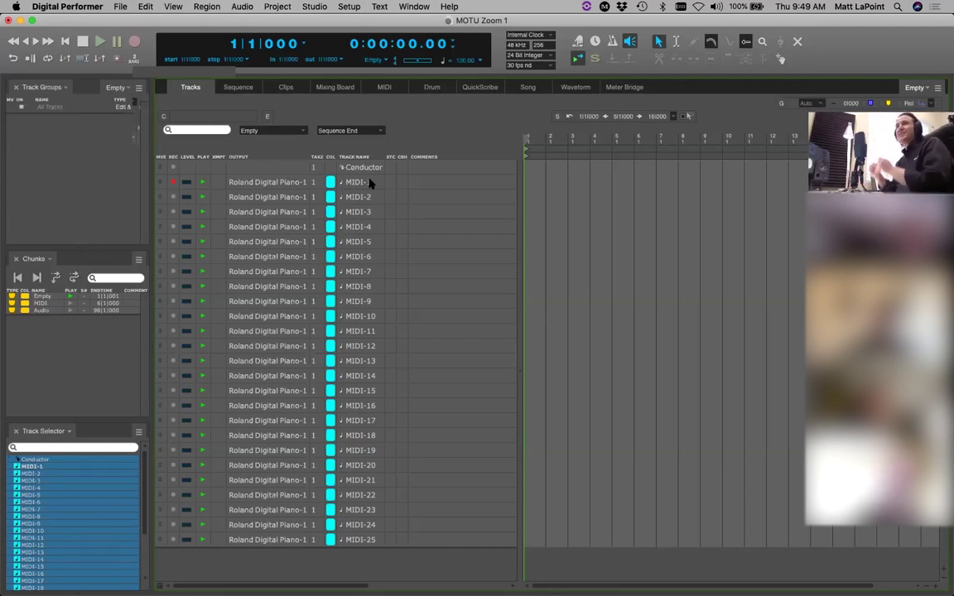
Step: Color the tracks MIDI-1 through MIDI-12 dark blue and the tracks MIDI-13 through MIDI-18 a lighter blue
drag(365, 183, 361, 345)
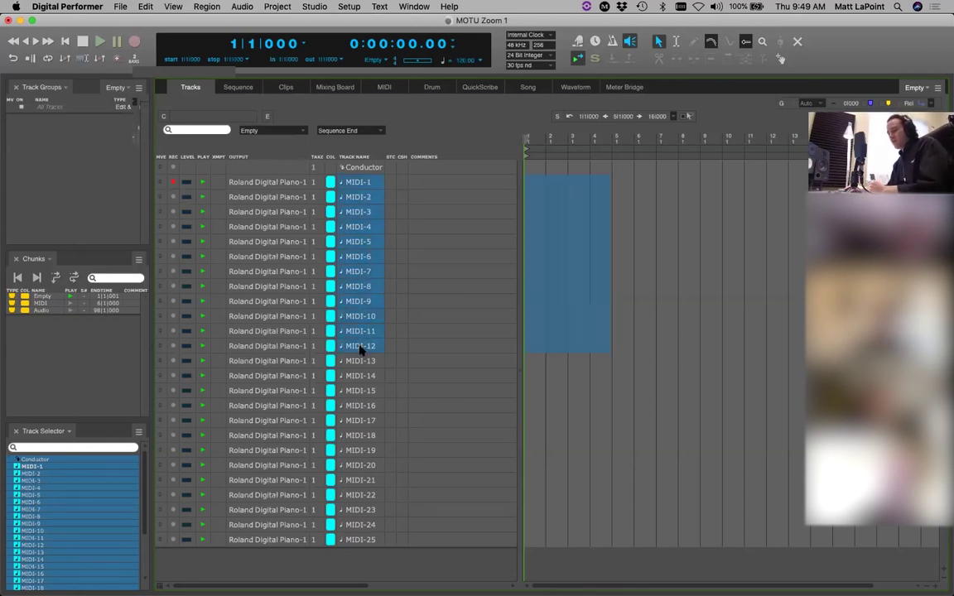
click(330, 248)
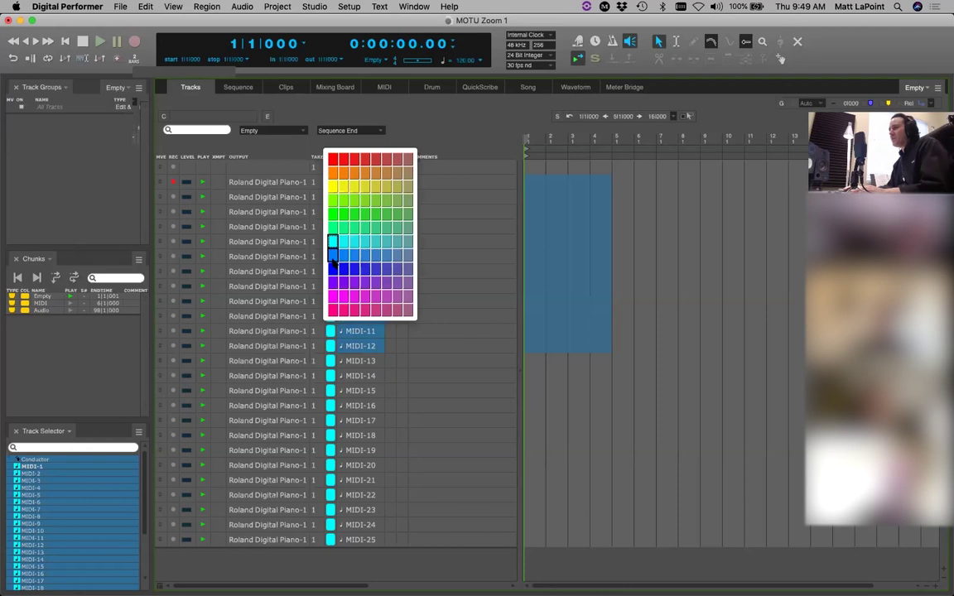
click(331, 248)
drag(364, 361, 364, 435)
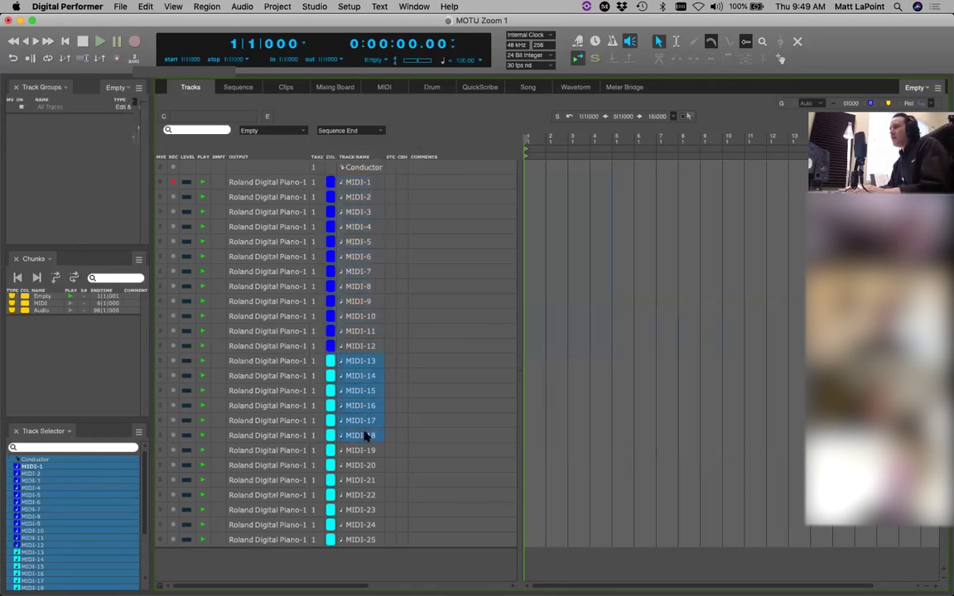
click(328, 404)
click(328, 406)
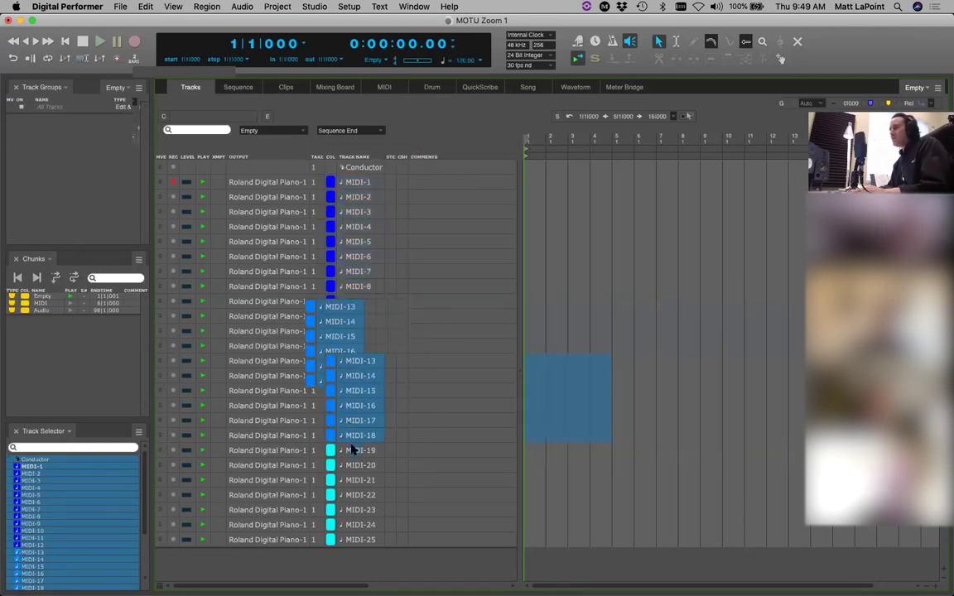
Step: Color the tracks MIDI-19 through MIDI-25 orange, clear the track selection and save the project
drag(344, 451, 349, 539)
click(331, 476)
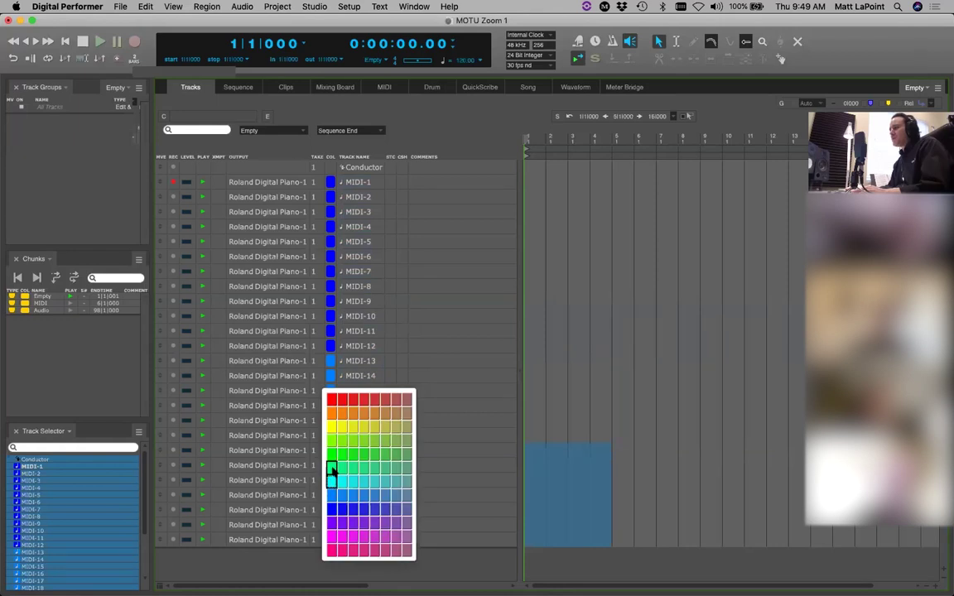
click(330, 411)
click(313, 564)
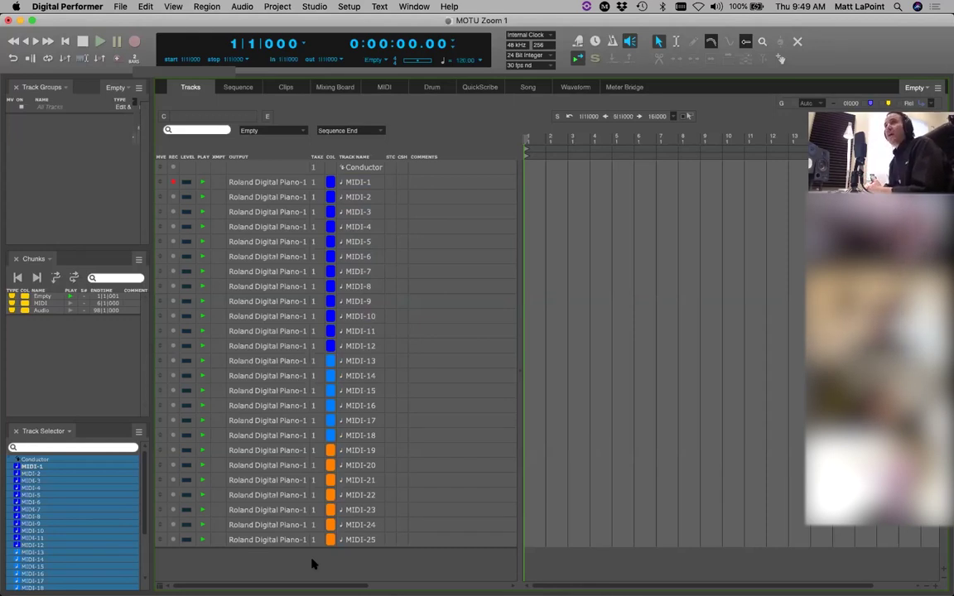
key(super+s)
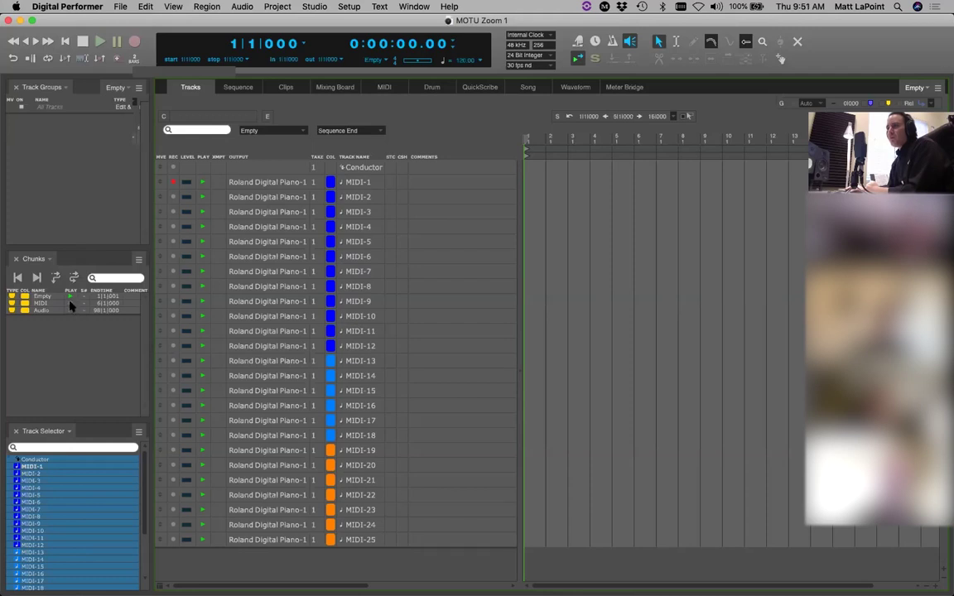
Step: Switch to the MIDI sequence, highlight its tracks Tutti Orch through Bsn, and clear the selection
click(71, 304)
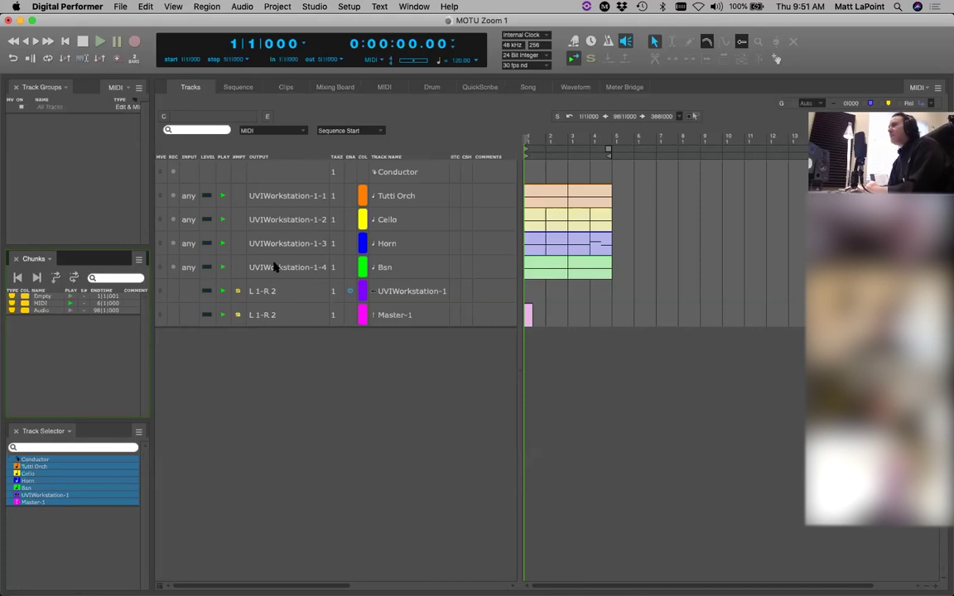
click(424, 355)
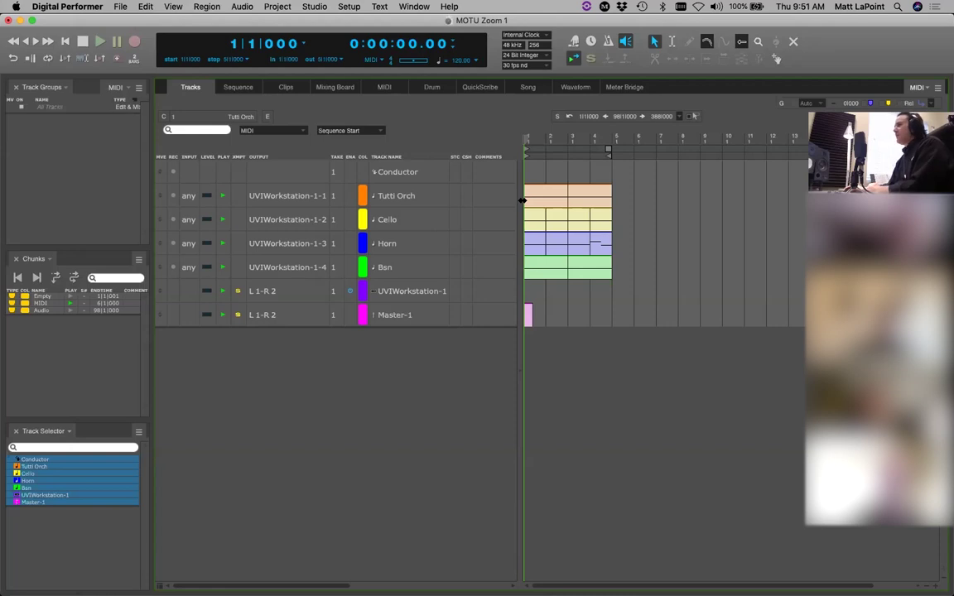
drag(411, 195, 409, 268)
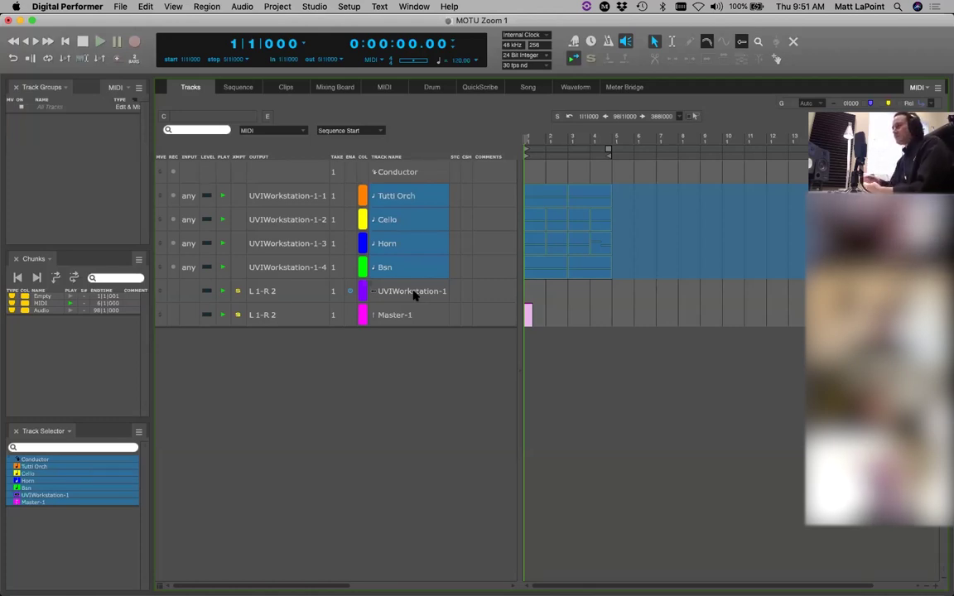
click(403, 366)
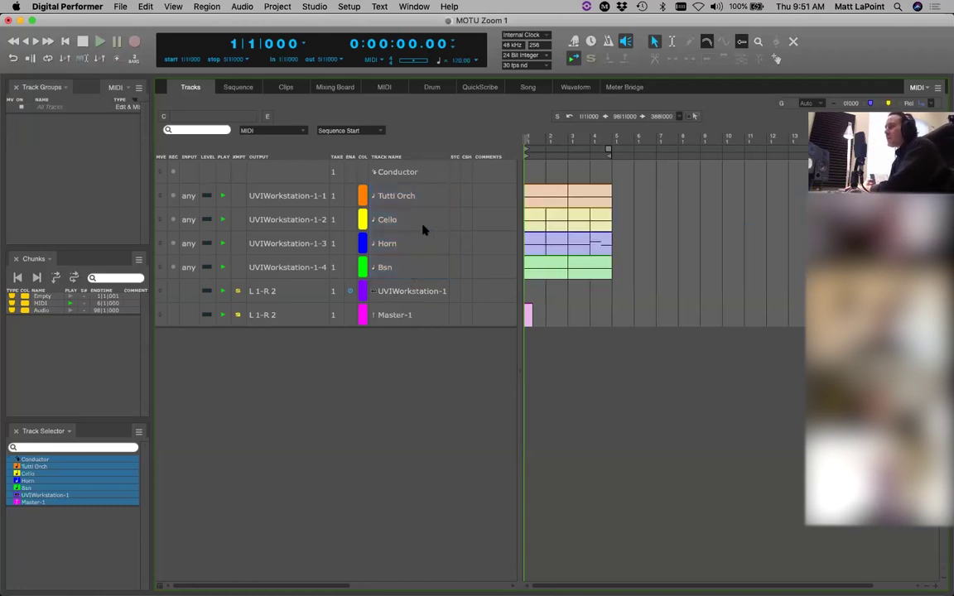
Step: Open the UVIWorkstation-1 instrument in its Multi view and add three empty parts below Bassoon p
double_click(410, 291)
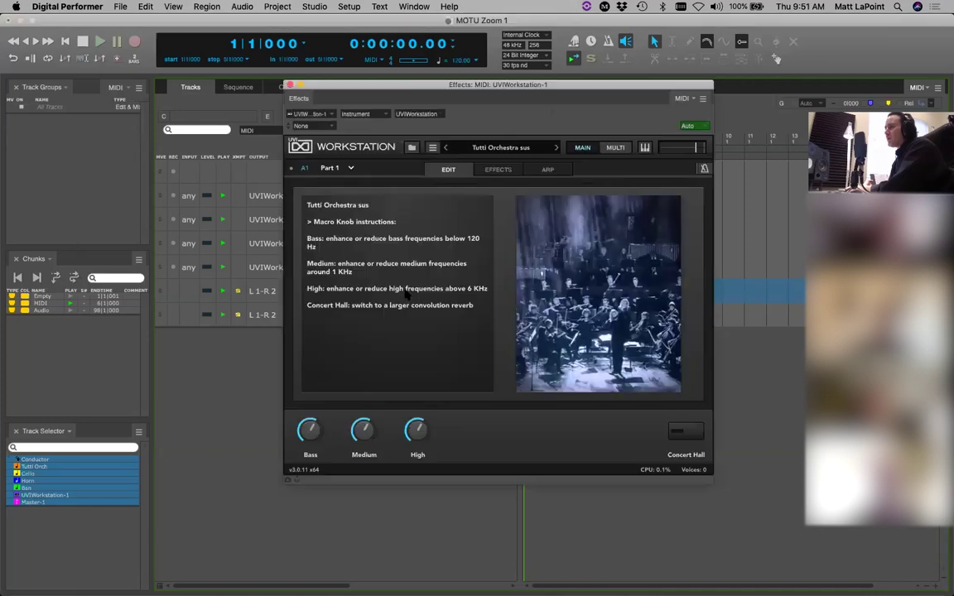
click(617, 150)
drag(603, 87, 655, 92)
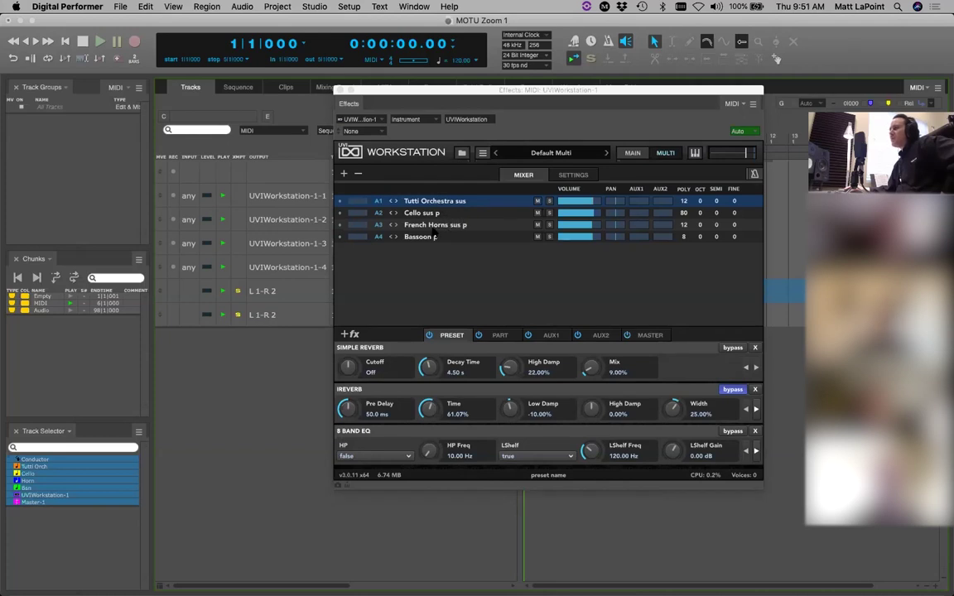
click(344, 174)
click(345, 174)
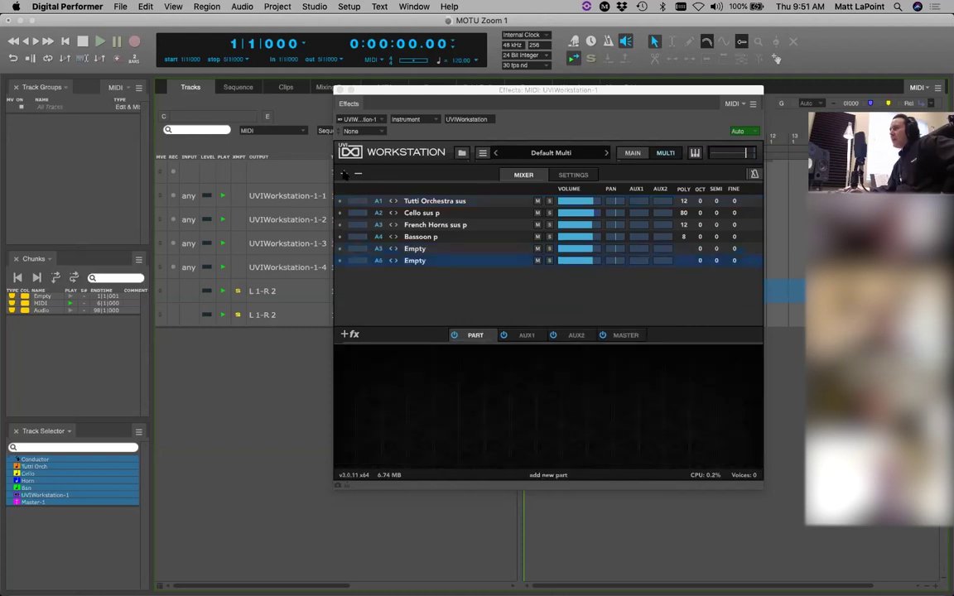
click(344, 174)
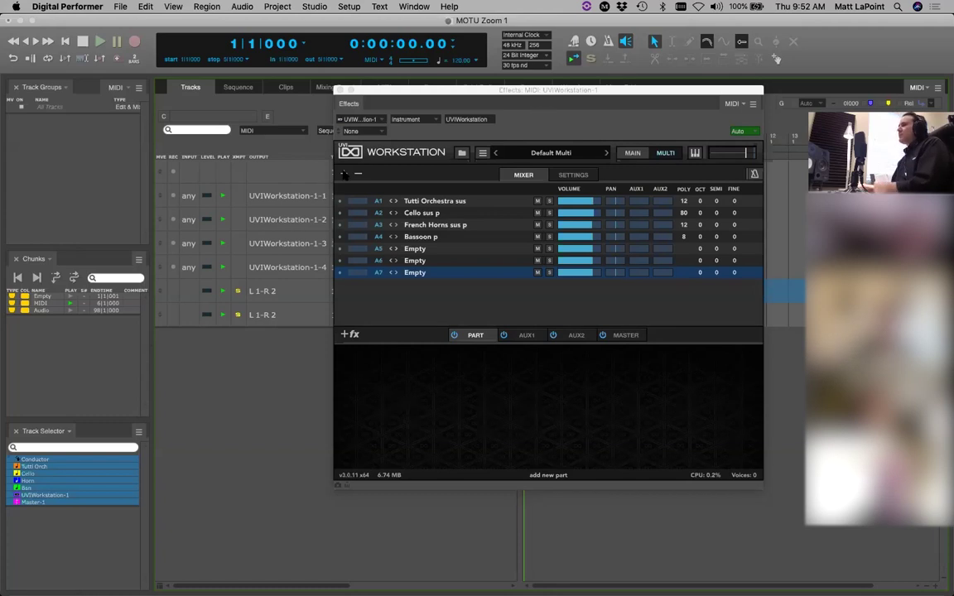
Step: Load Trombones sus from the MOTU Instruments 08 Brass Trombones folder into part A5, and close the instrument window
click(417, 248)
scroll(437, 401, down, 3)
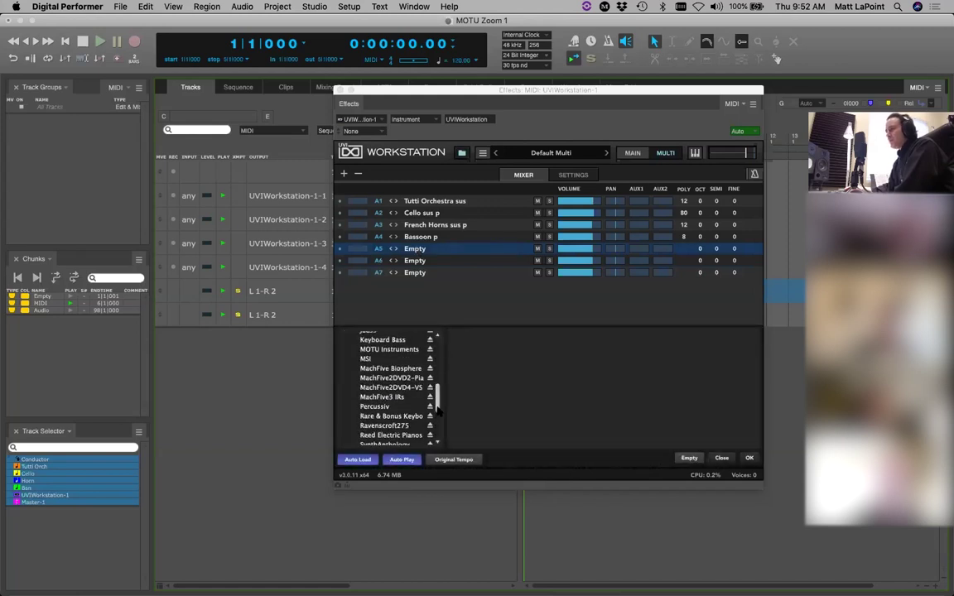
scroll(437, 399, up, 2)
scroll(437, 396, down, 2)
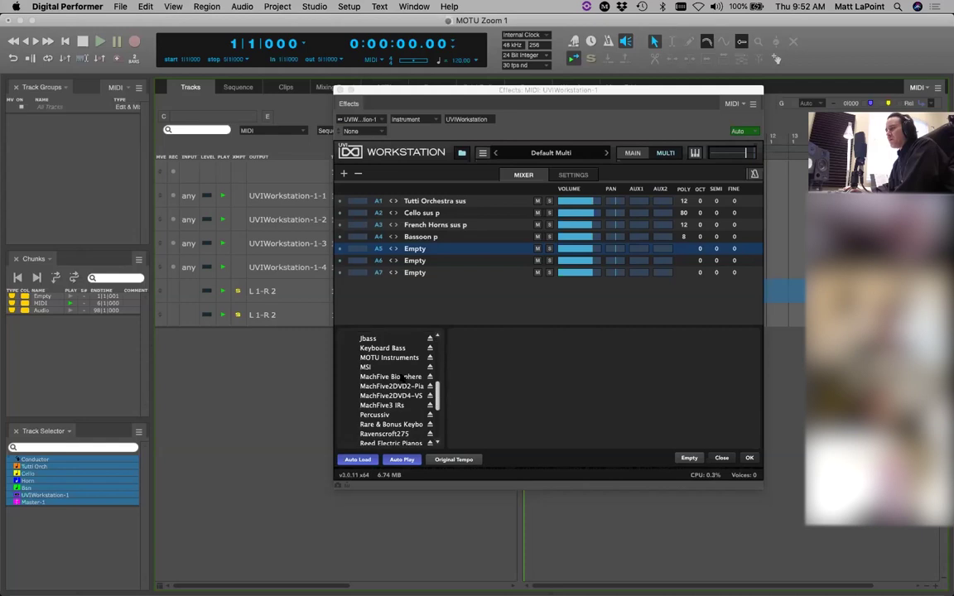
click(390, 358)
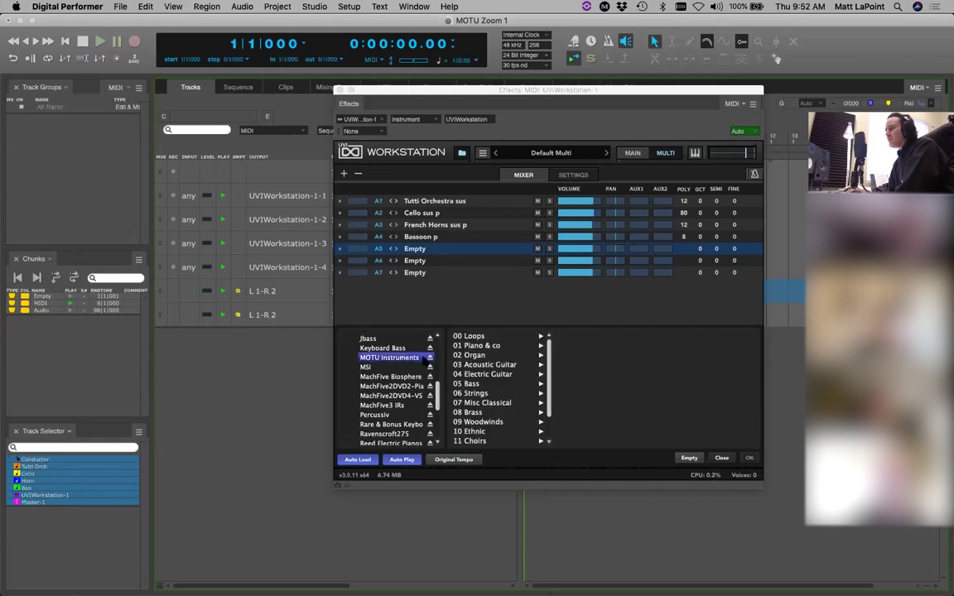
click(476, 411)
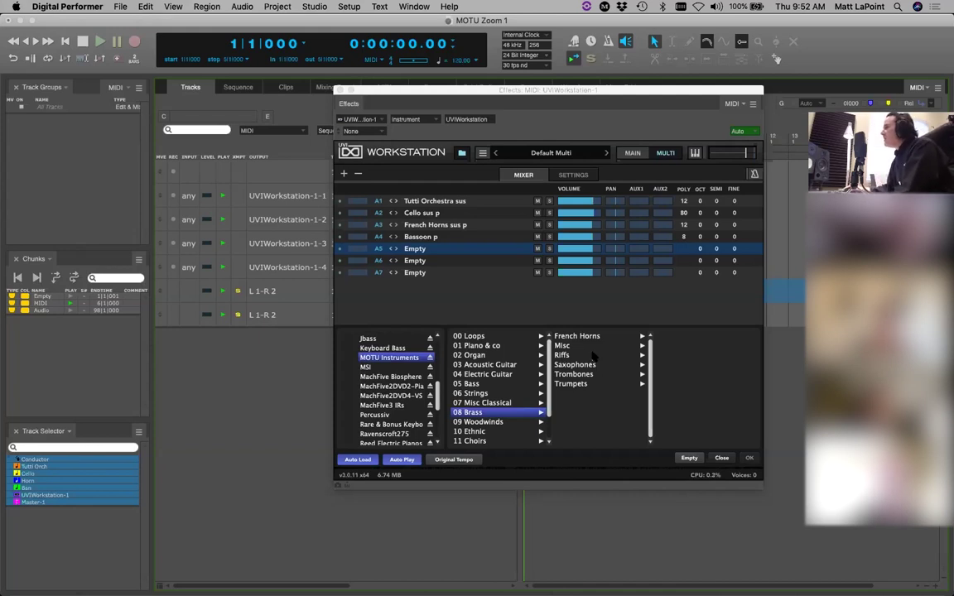
click(579, 374)
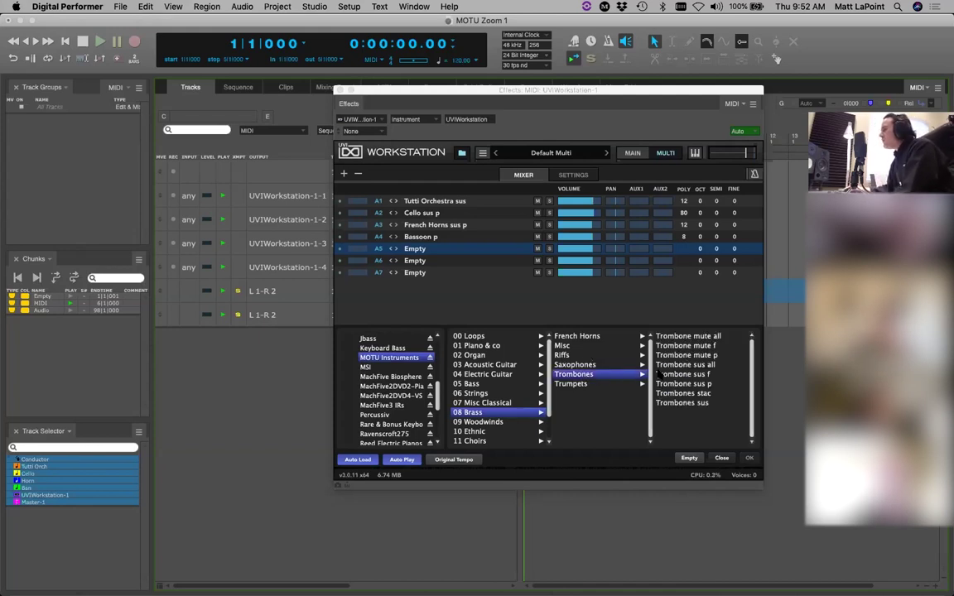
click(685, 403)
drag(685, 403, 407, 249)
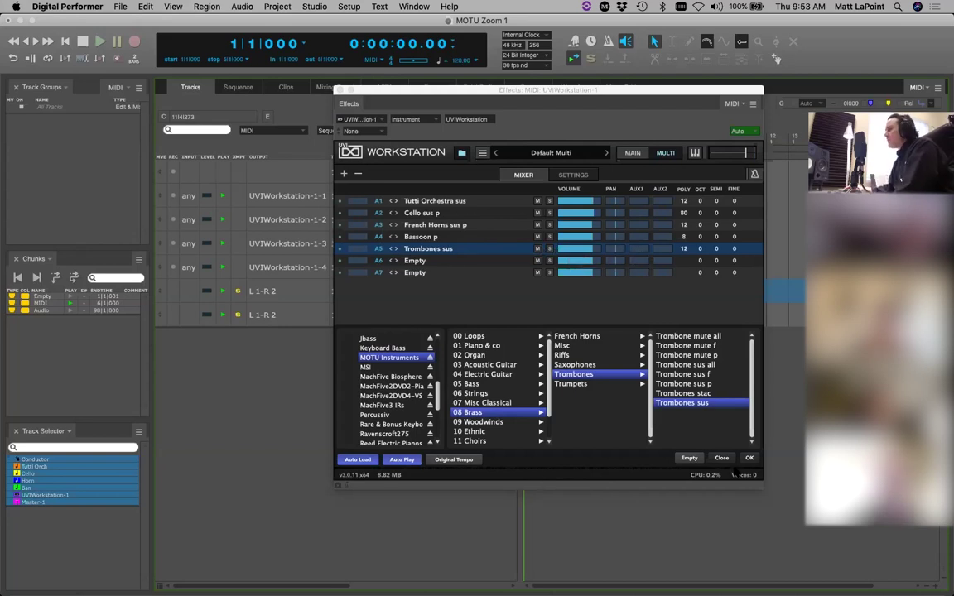
click(723, 458)
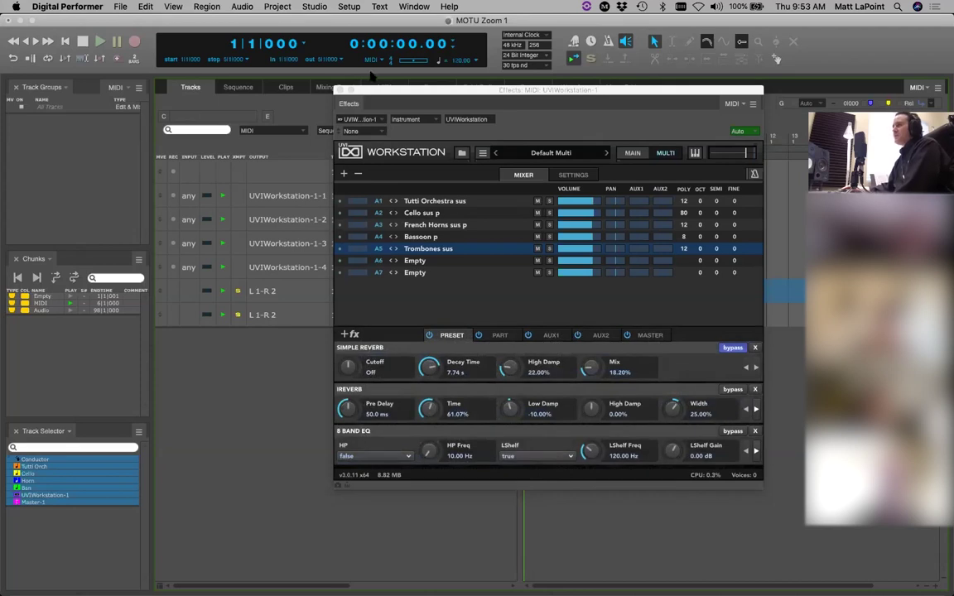
click(340, 88)
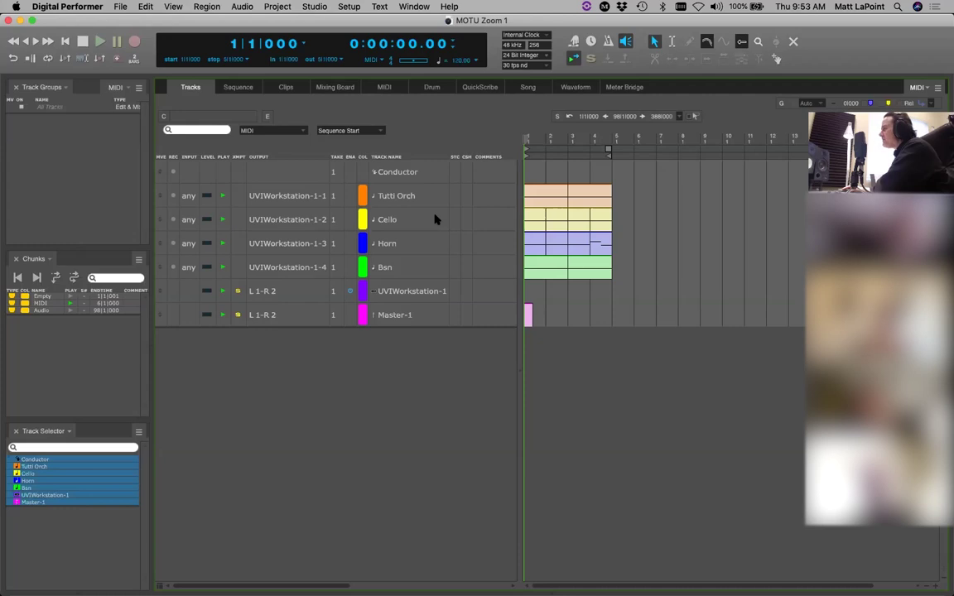
Step: Play the sequence and show the Tutti Orch, Cello, Horn and Bsn notes together in the MIDI editor, returning to the start
key(space)
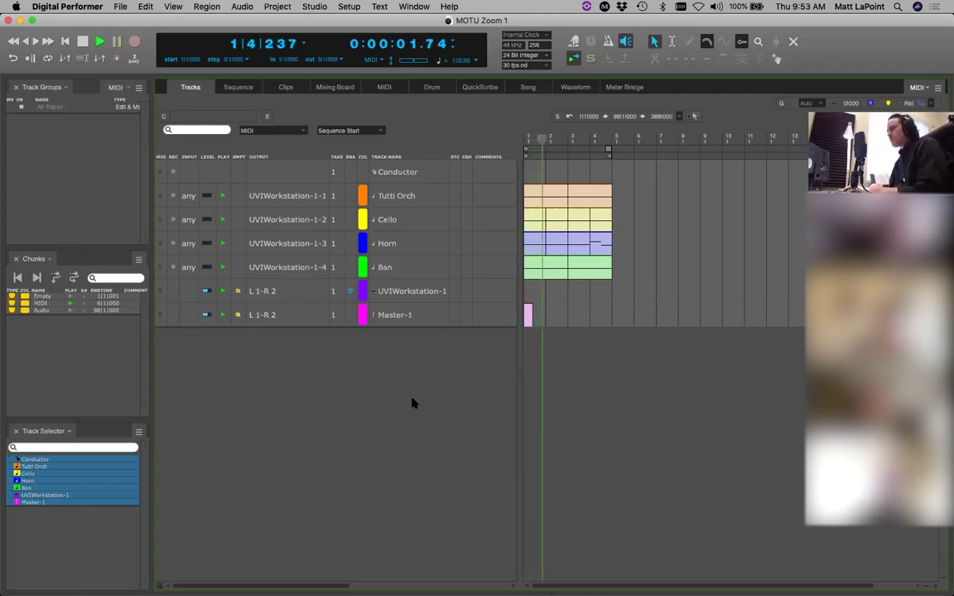
click(384, 87)
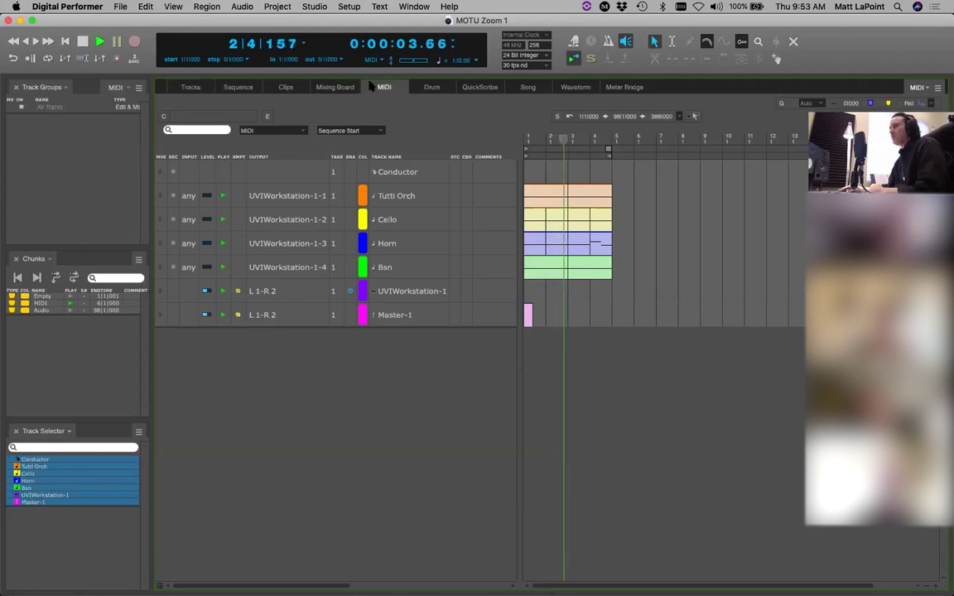
click(89, 202)
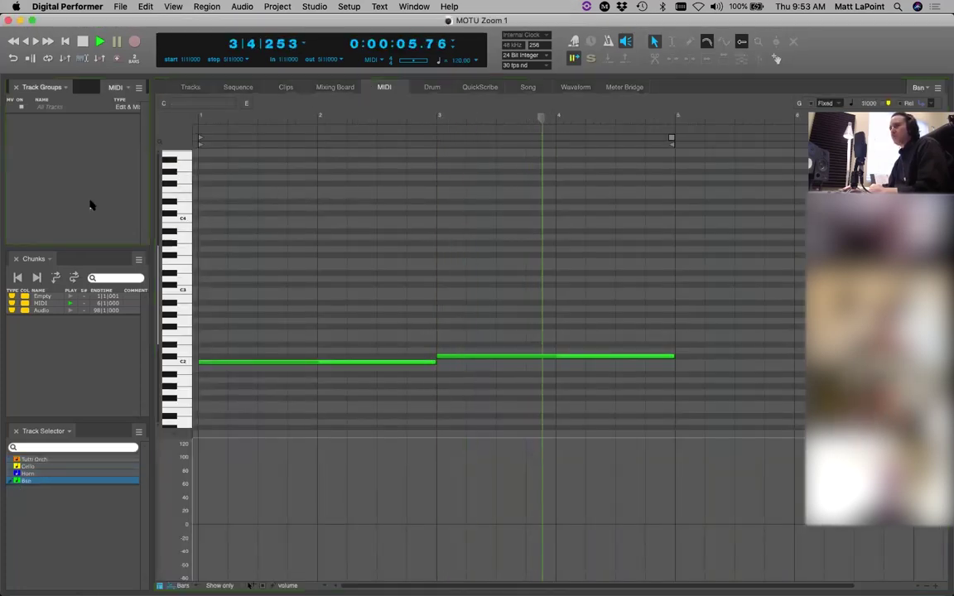
drag(37, 460, 38, 497)
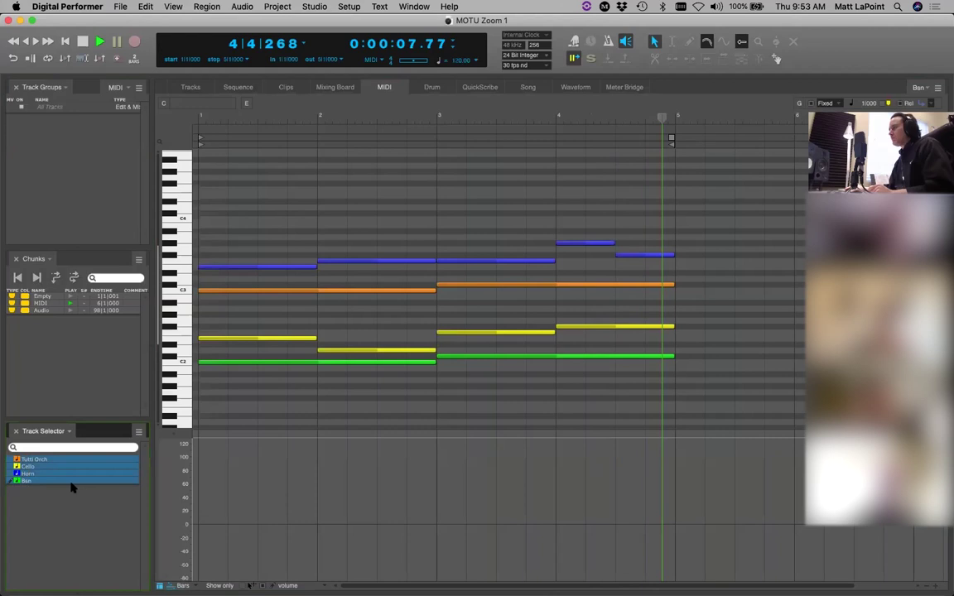
key(Return)
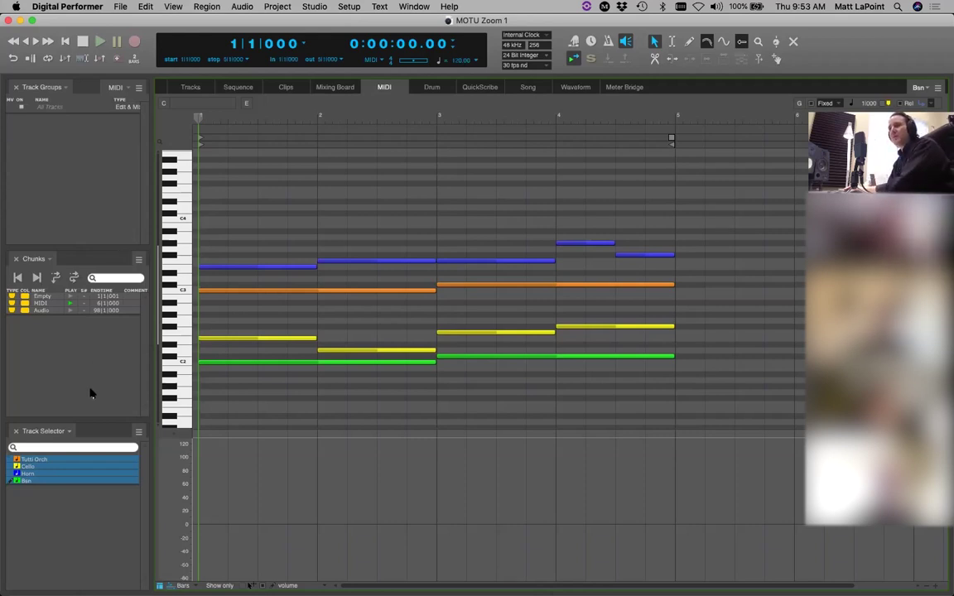
Step: Enlarge the Track Selector pane and the MIDI editor's note area, select the notes of all four tracks, and deselect them
drag(83, 420, 97, 373)
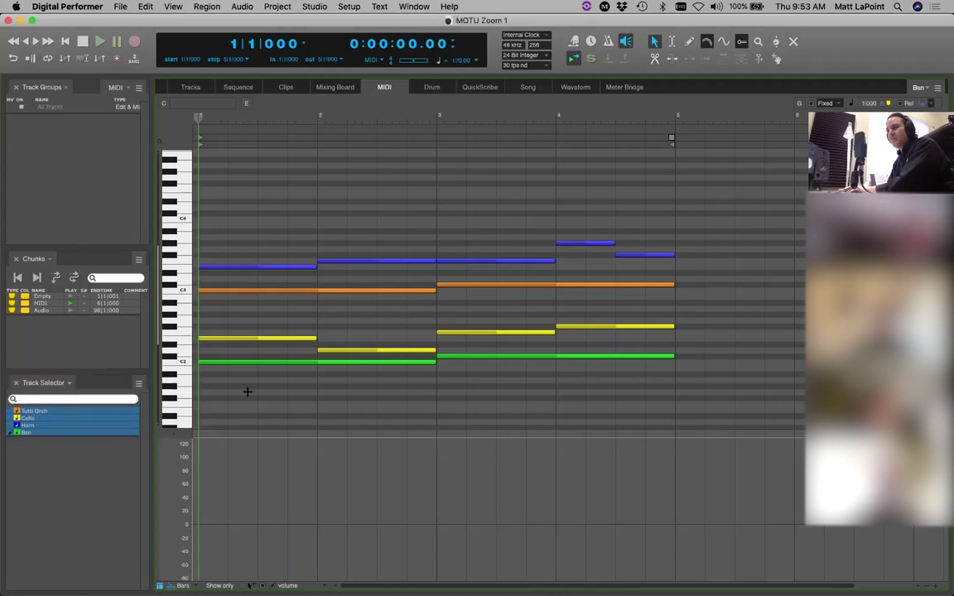
drag(181, 437, 182, 448)
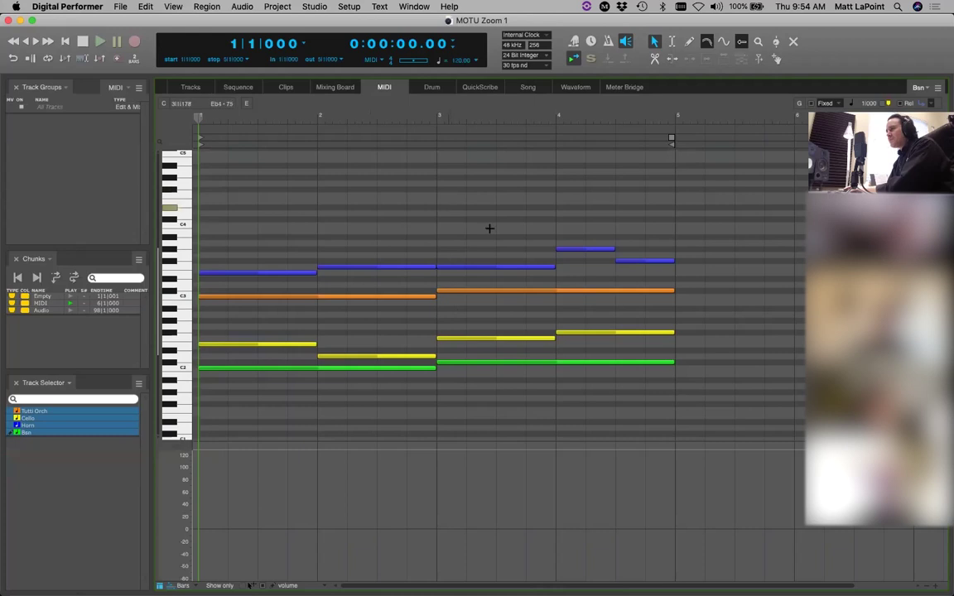
drag(737, 221, 145, 306)
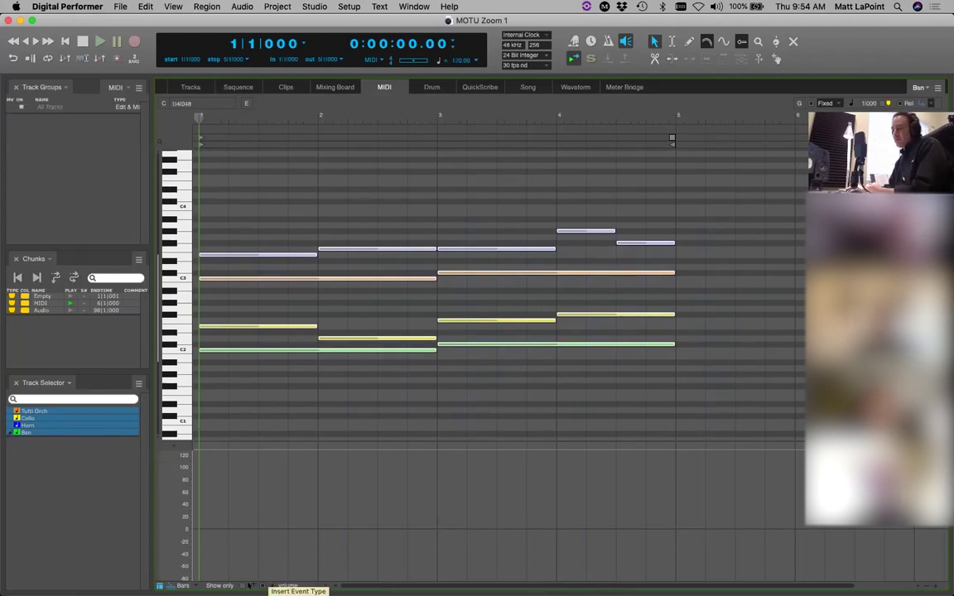
click(270, 411)
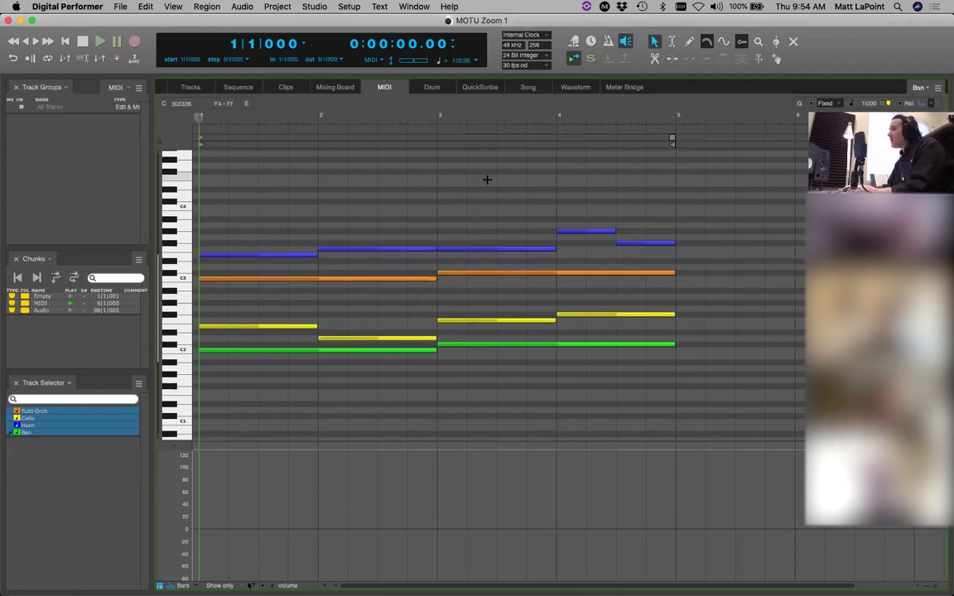
Step: Draw a straight volume ramp with the Pencil tool from about 32 at bar 1 up to the maximum at bar 5
key(p)
mouse_move(672, 451)
mouse_down()
mouse_move(242, 491)
mouse_move(200, 501)
mouse_move(199, 509)
mouse_up()
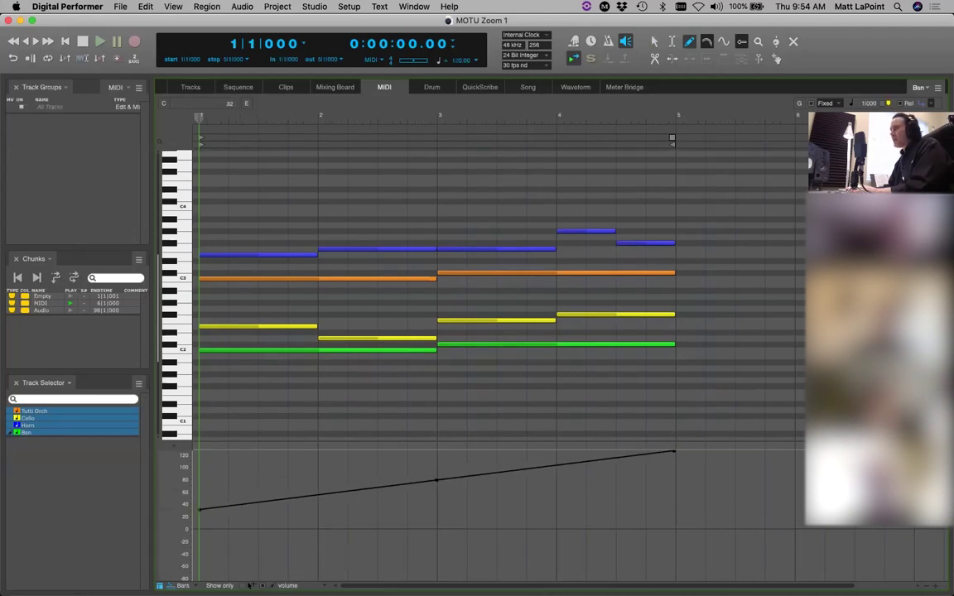
key(a)
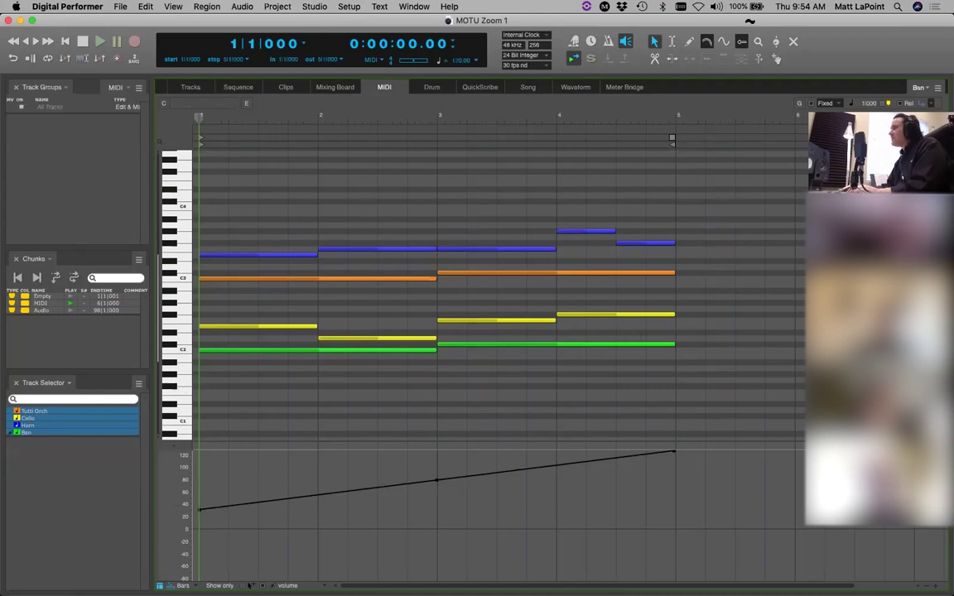
click(643, 207)
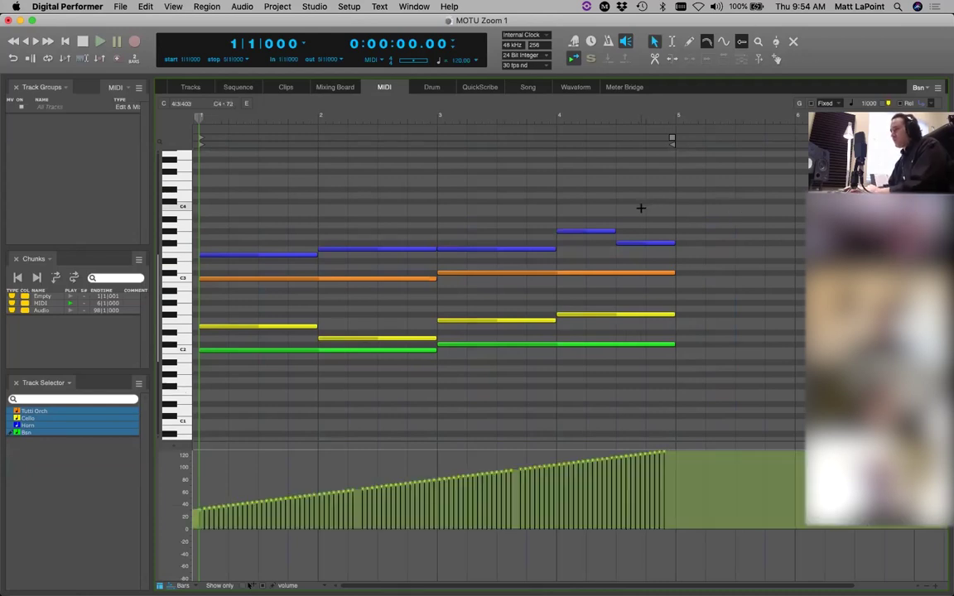
Step: Play the sequence through the volume ramp, and turn on looping across bars 1 to 5
key(space)
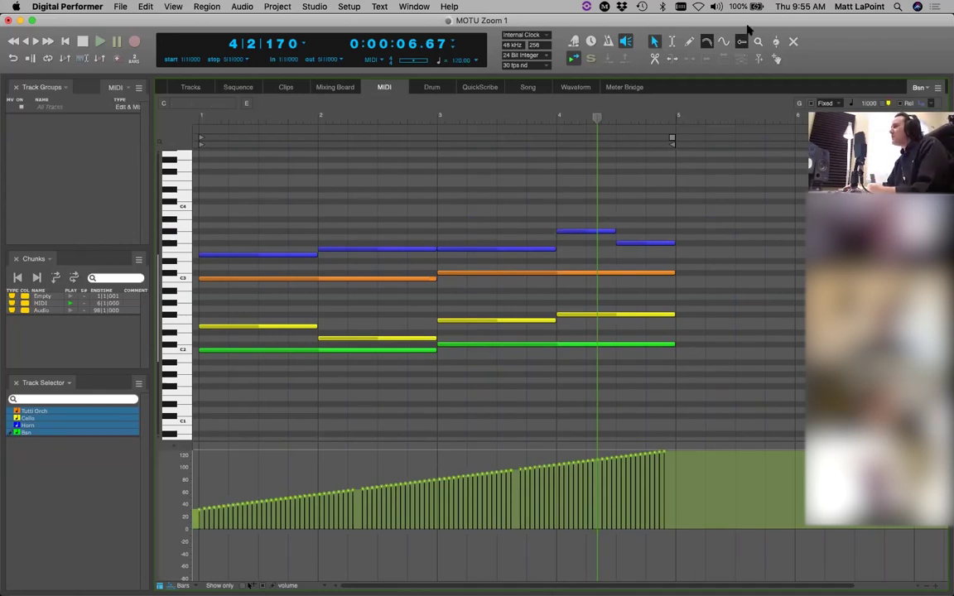
click(525, 144)
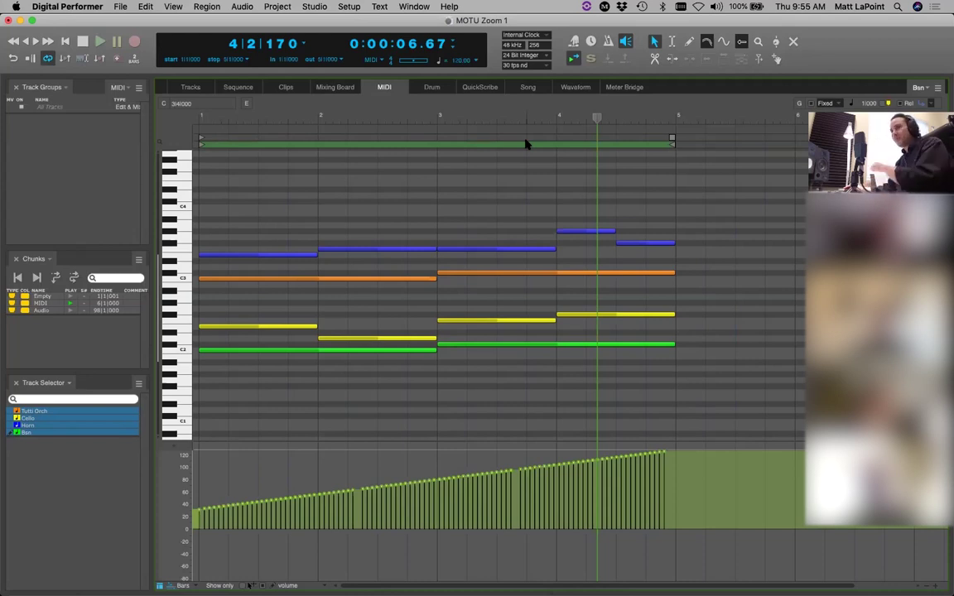
click(317, 366)
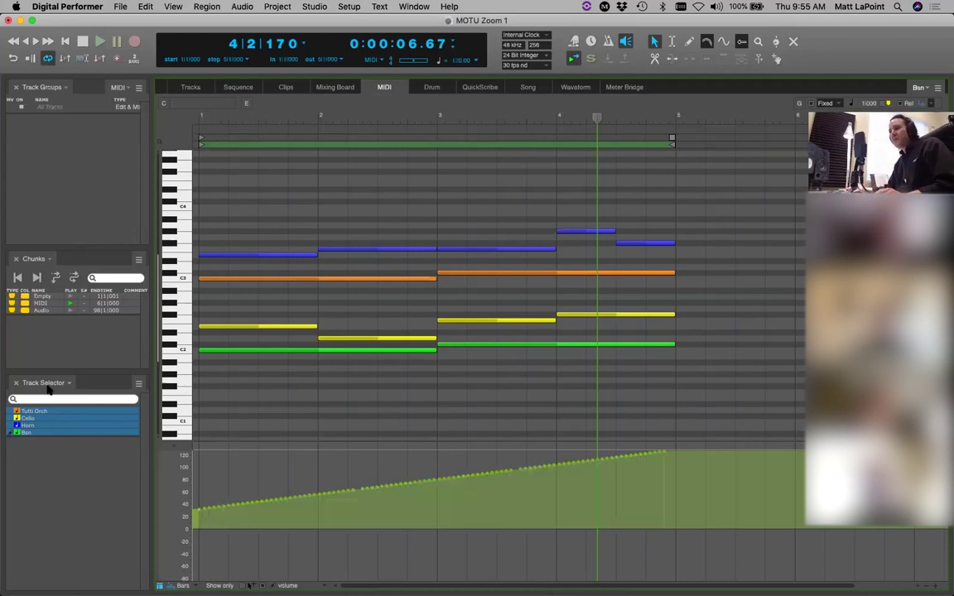
Step: View the notes of the Tutti Orch, Cello, Horn and Bsn tracks one after another in the MIDI editor
click(42, 412)
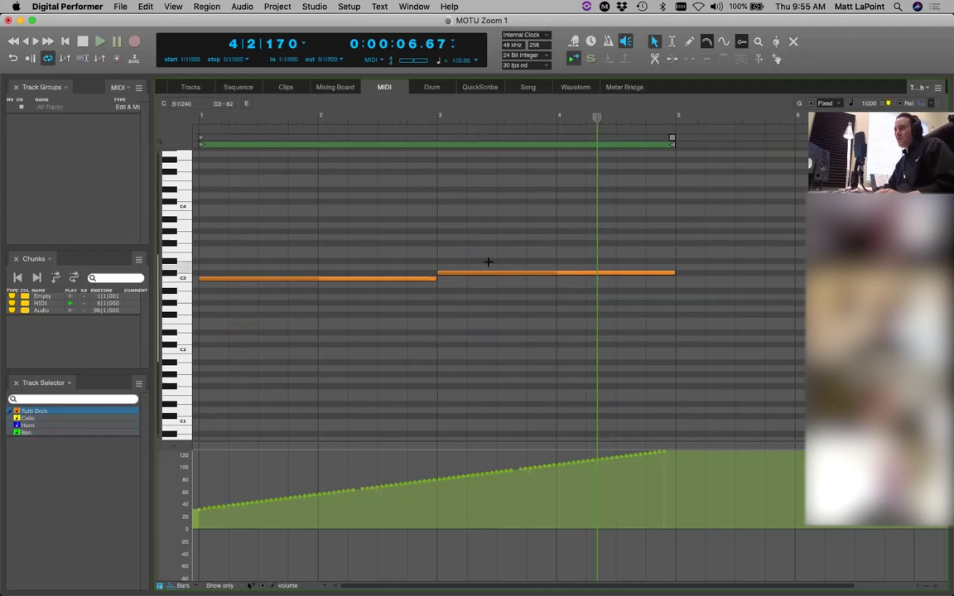
click(52, 418)
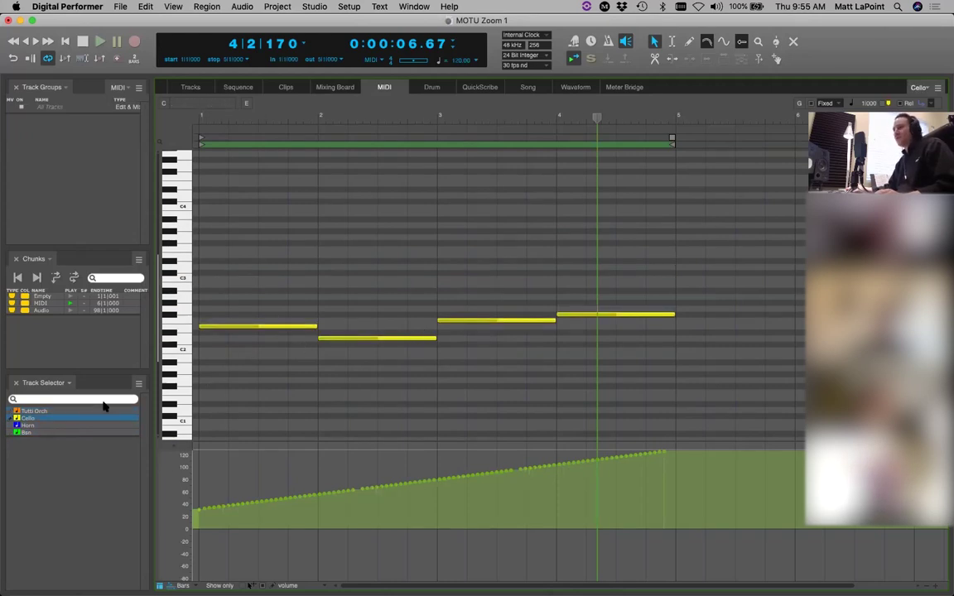
click(63, 425)
click(65, 432)
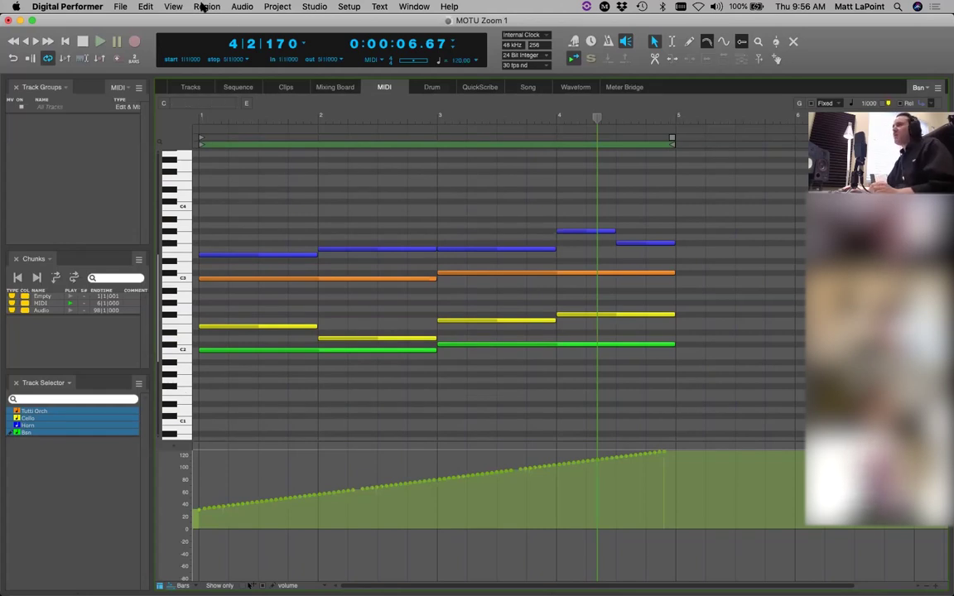
Step: Revert the project in the enlarged Undo History to the "Add MIDI Tracks to Sequence 'Empty'" entry, and close the history
click(145, 5)
click(195, 54)
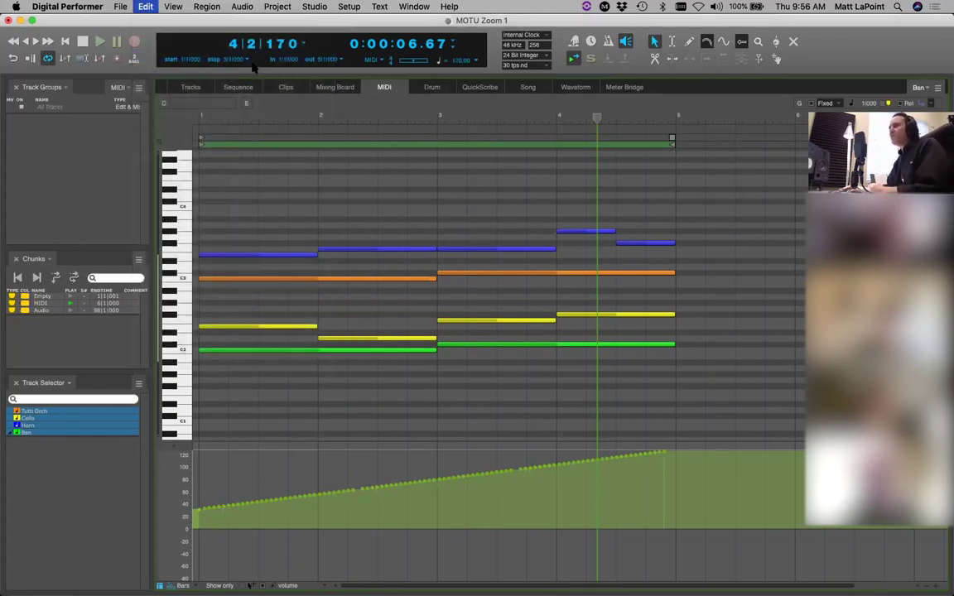
drag(315, 79, 394, 80)
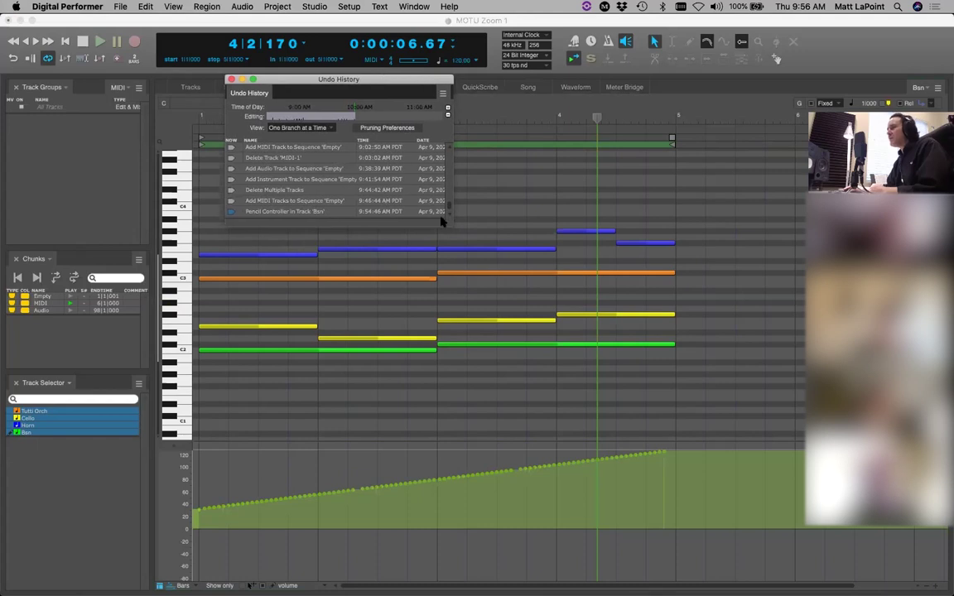
drag(447, 226, 608, 413)
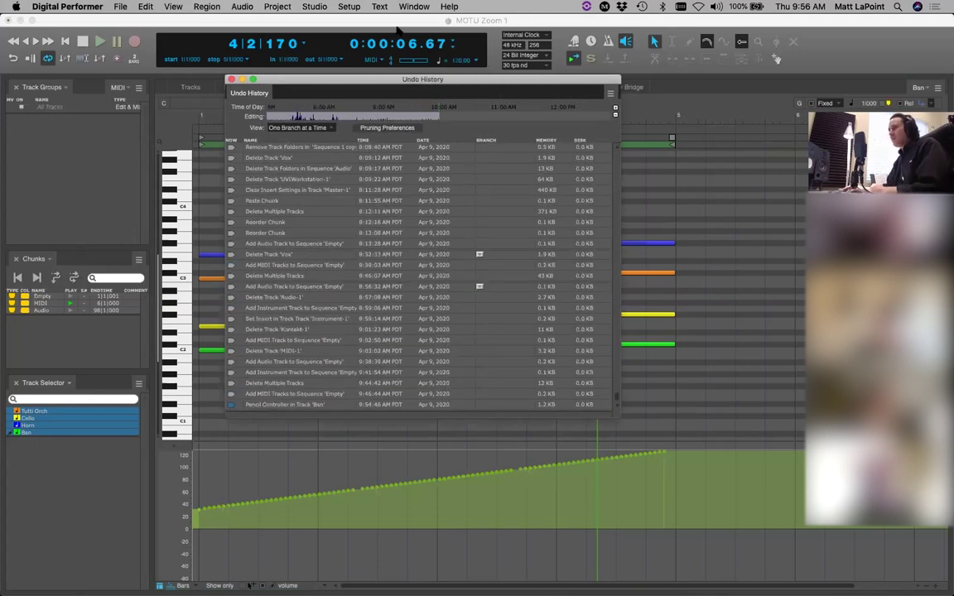
drag(402, 80, 435, 70)
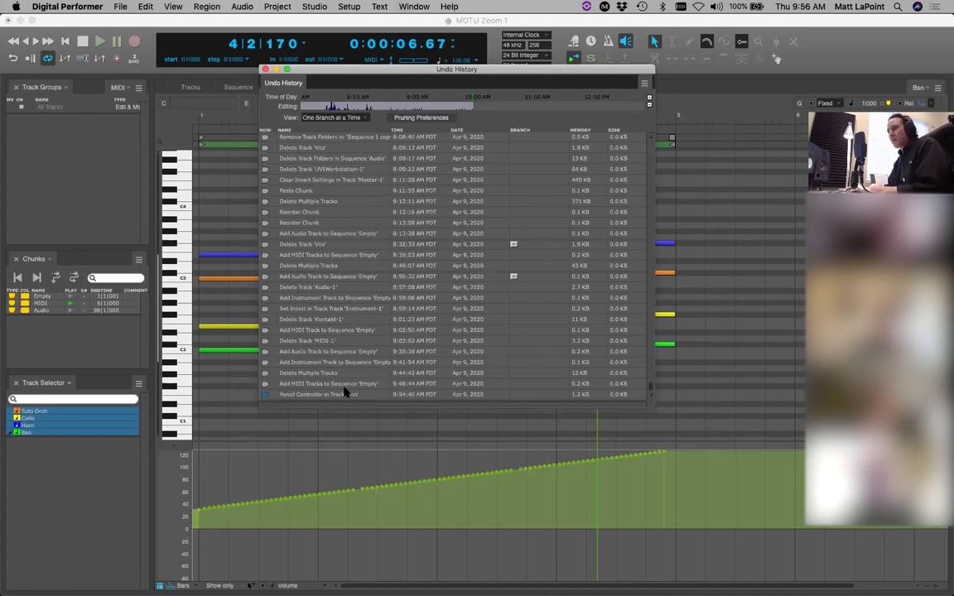
click(264, 384)
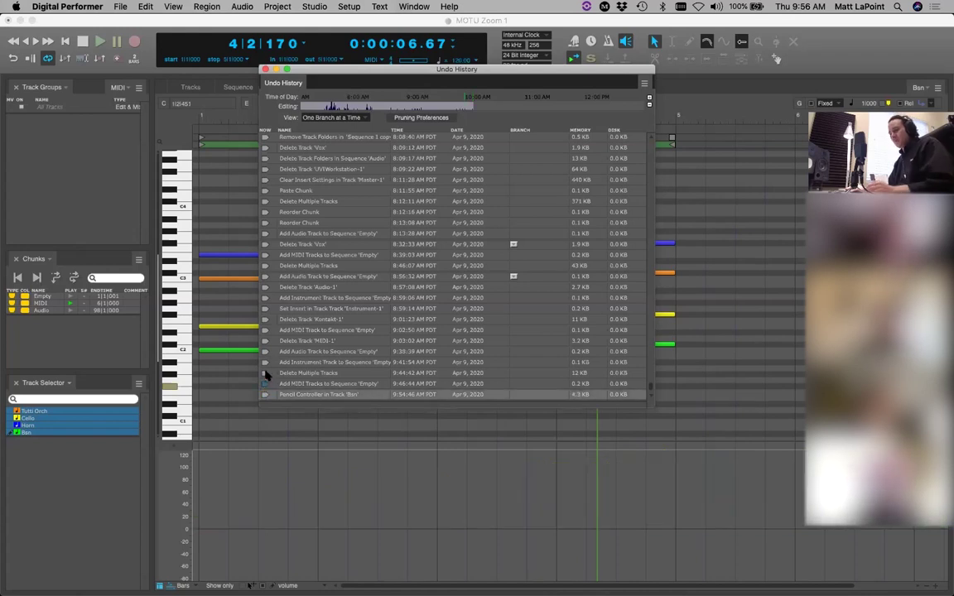
click(265, 70)
Step: Make the Audio chunk the active sequence, show its tracks in the Tracks overview, and turn off looping
click(192, 87)
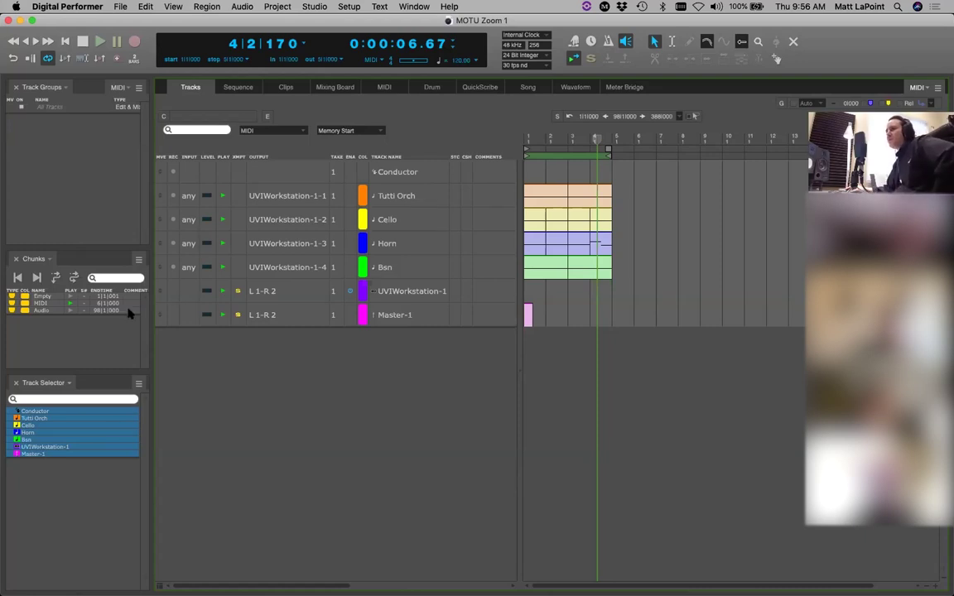
click(71, 311)
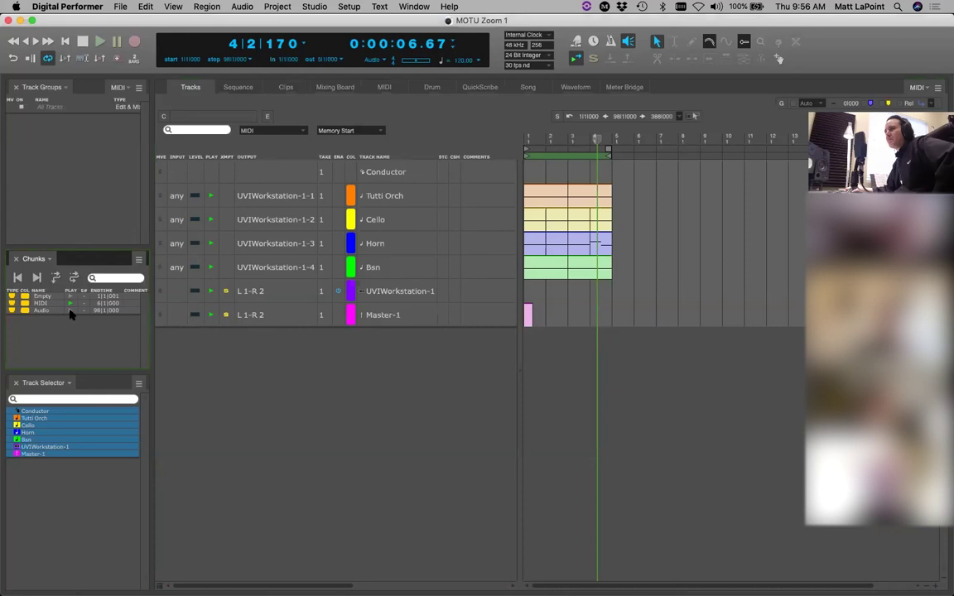
click(70, 312)
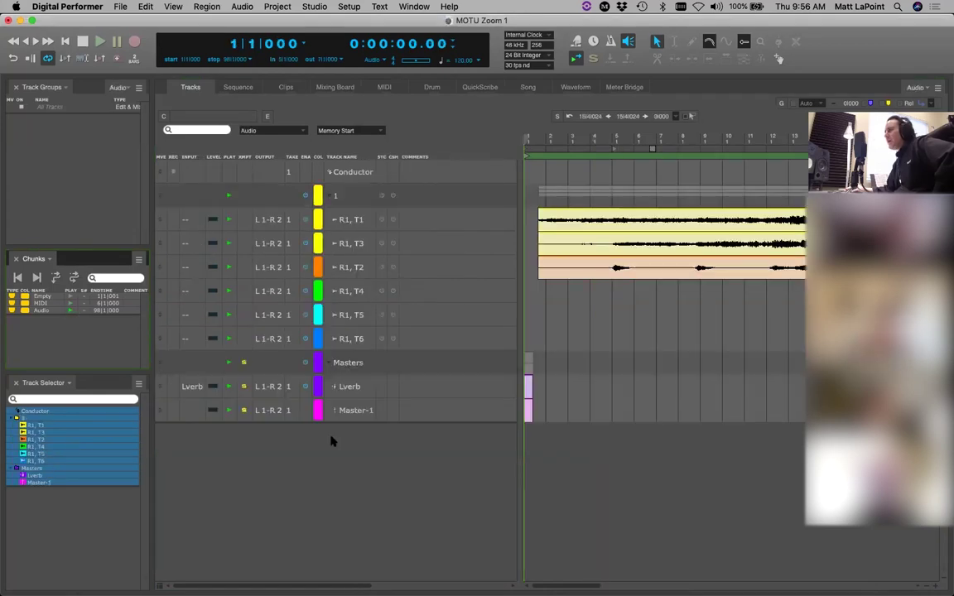
click(360, 453)
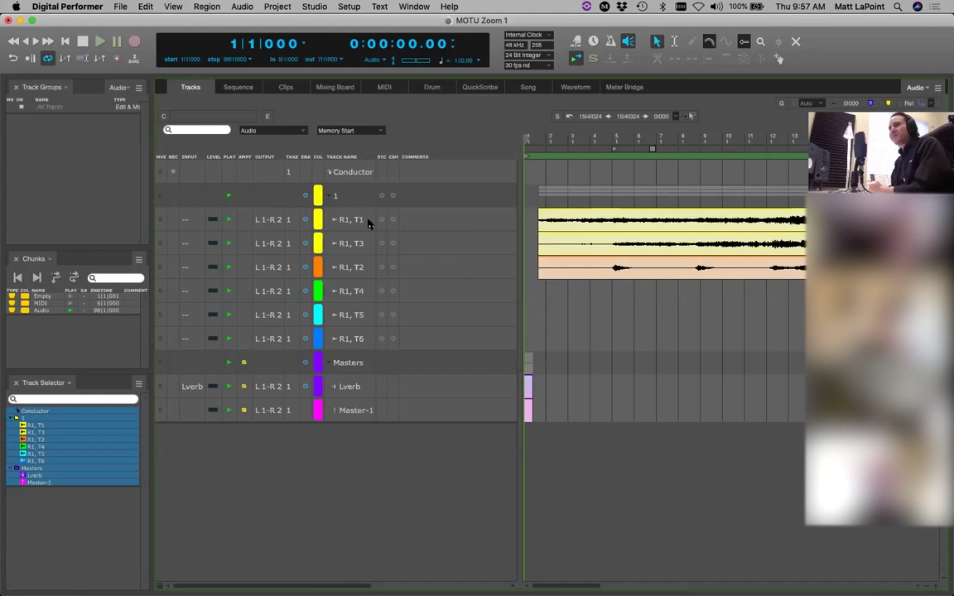
click(49, 59)
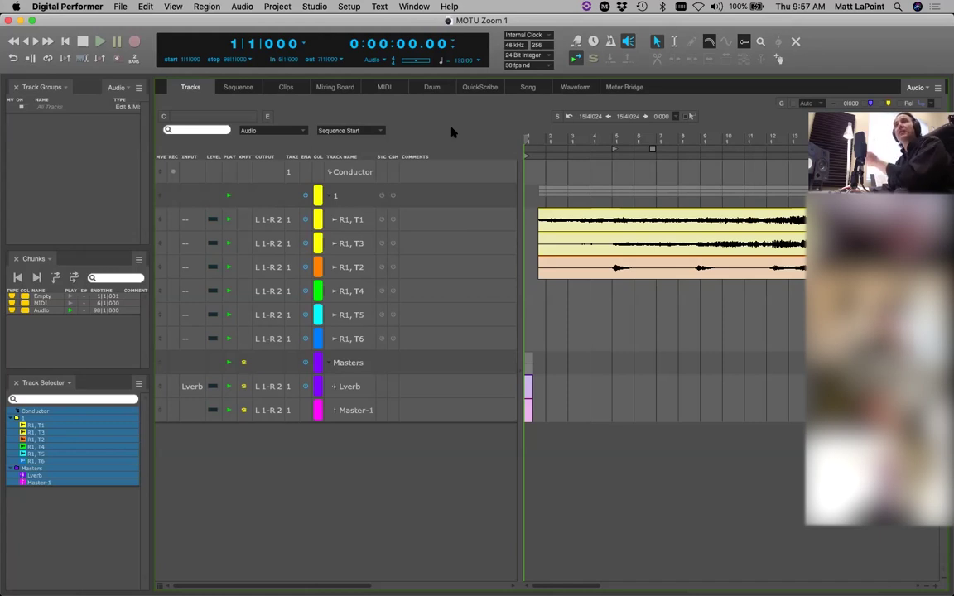
Step: Show the audio tracks in the Sequence editor, place the playback position near bar 47, and zoom in on the ends of the first soundbites
click(238, 86)
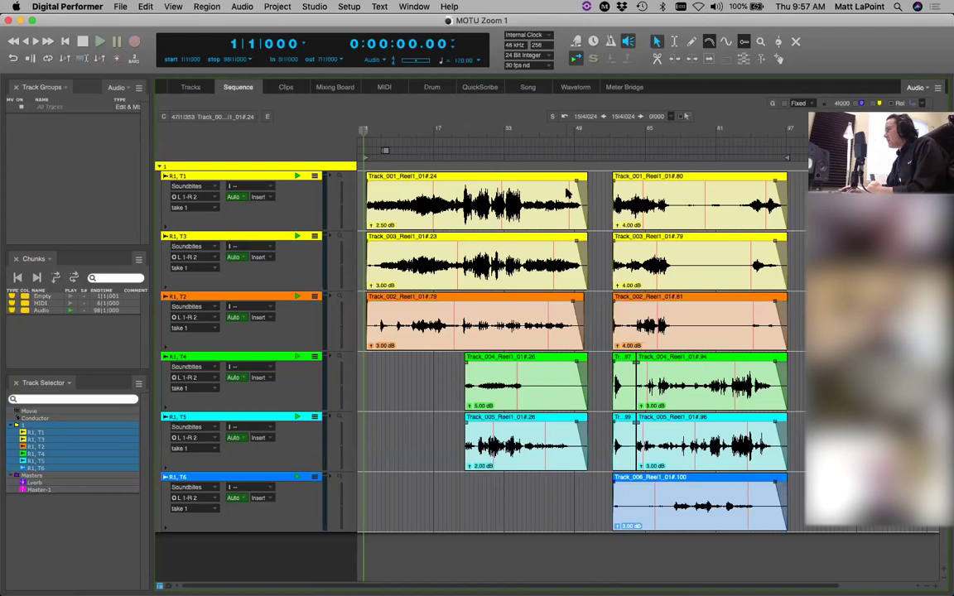
drag(362, 130, 567, 128)
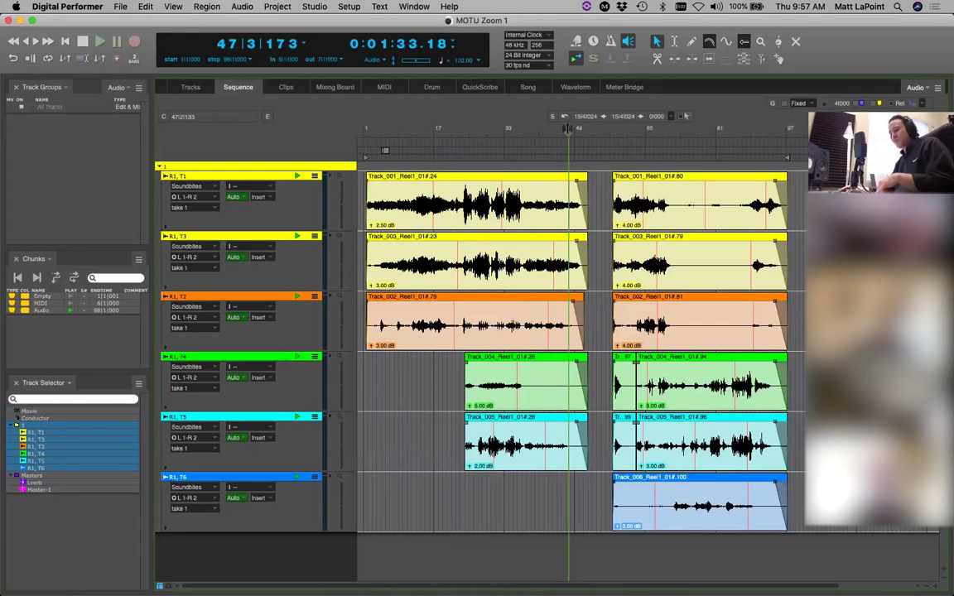
key(super+Right)
key(super+Right)
key(super+Right)
key(super+Right)
key(super+Right)
key(super+Right)
key(super+Right)
key(super+Right)
key(super+Right)
key(super+Right)
key(super+Left)
key(super+Left)
key(super+Left)
key(super+Left)
key(super+Left)
key(super+Left)
key(super+Left)
key(super+Left)
key(super+Left)
key(super+Left)
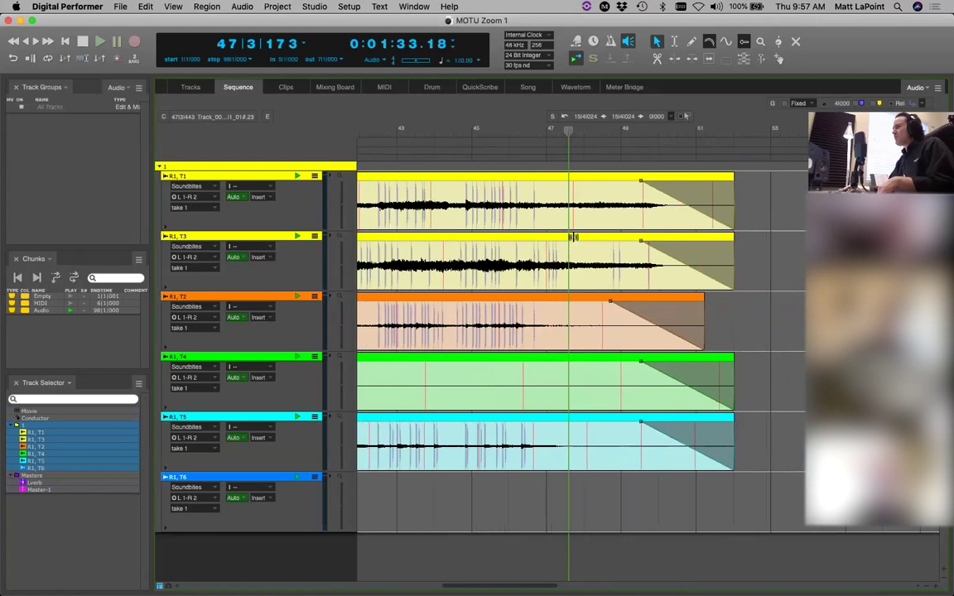
key(super+Left)
key(super+Left)
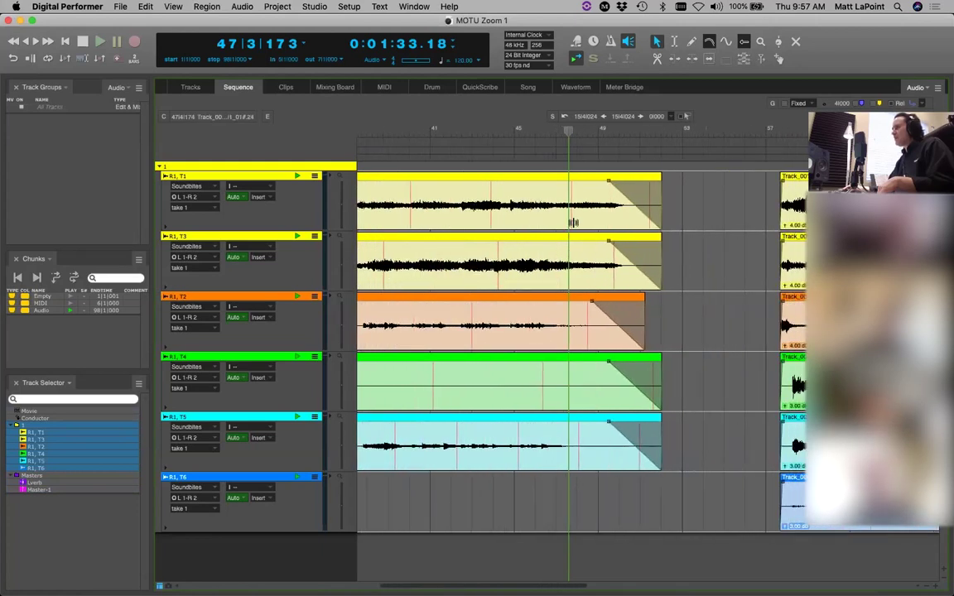
key(super+Right)
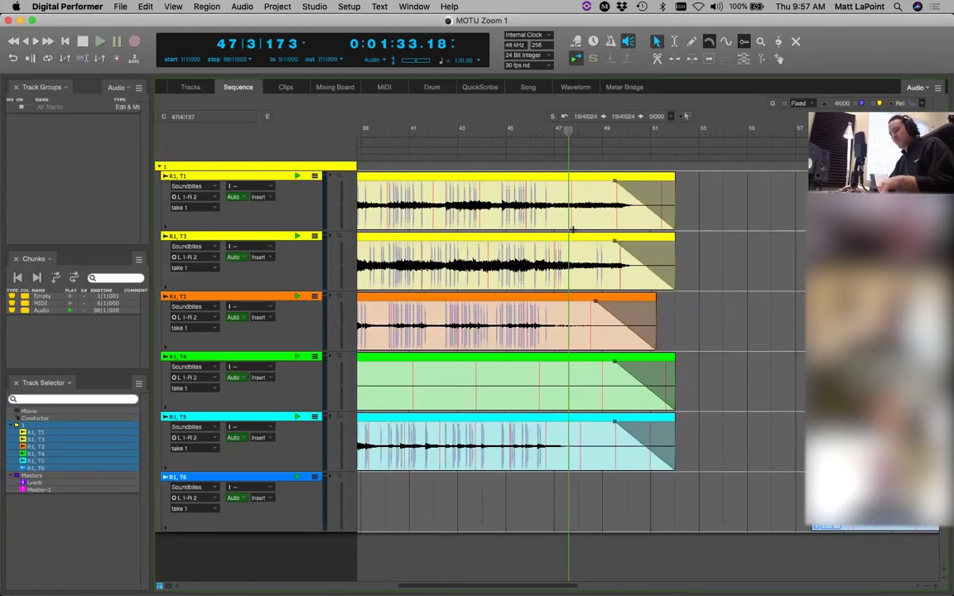
click(771, 294)
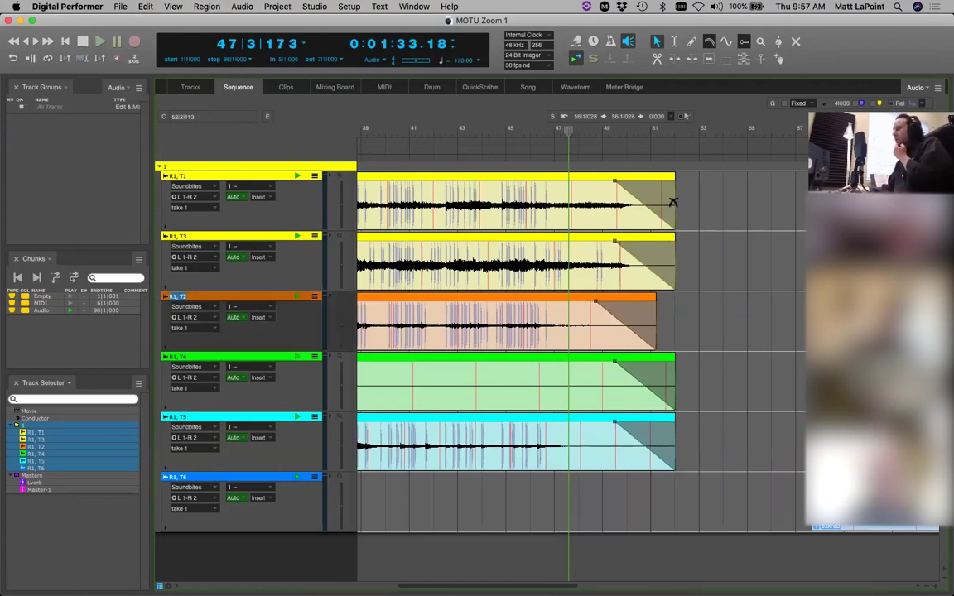
click(733, 218)
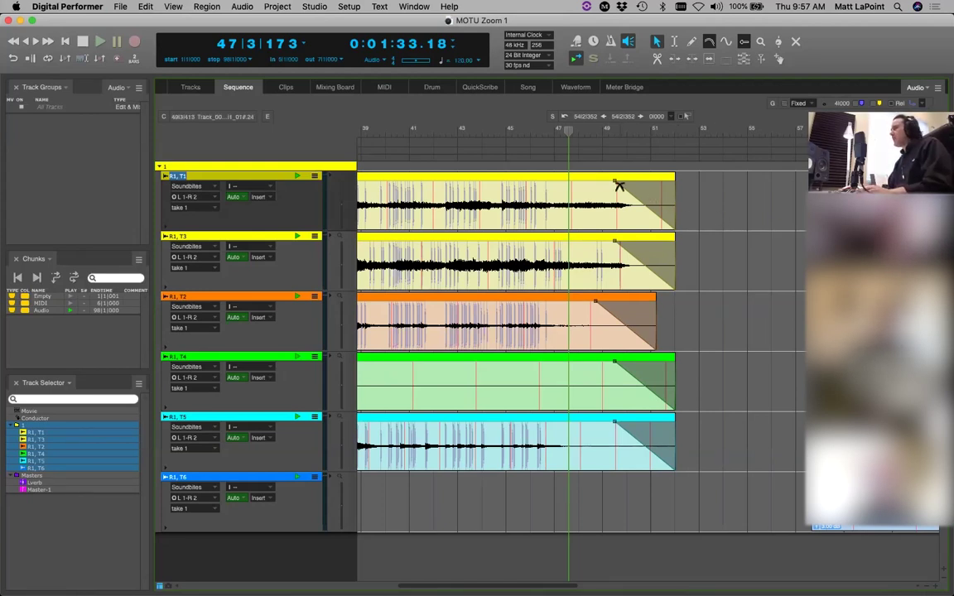
Step: Try shortening the fade-outs of the soundbites on R1, T1, T3, T4 and T5, and undo the change
drag(615, 181, 667, 176)
drag(700, 230, 607, 356)
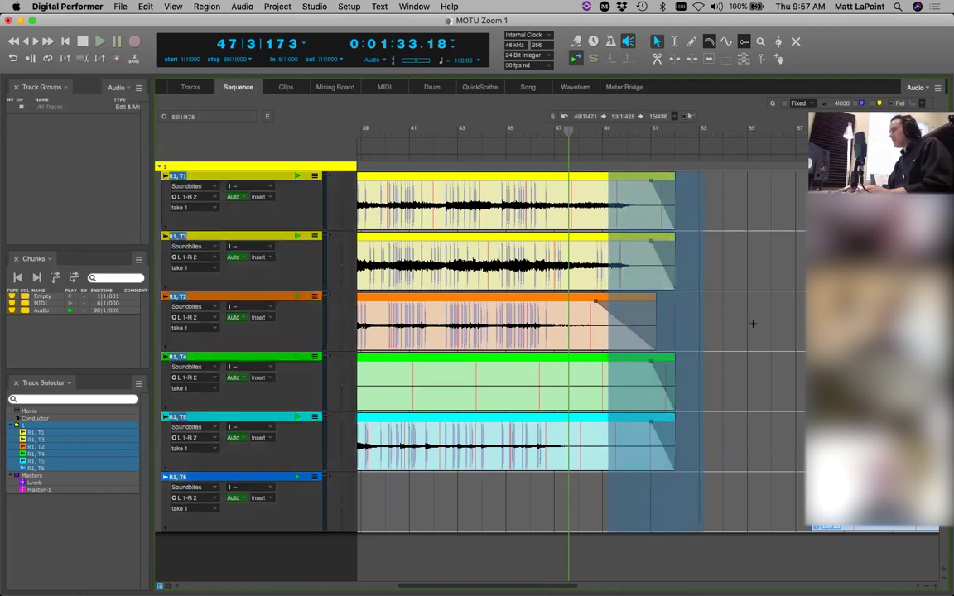
click(705, 252)
drag(674, 200, 646, 208)
key(super+z)
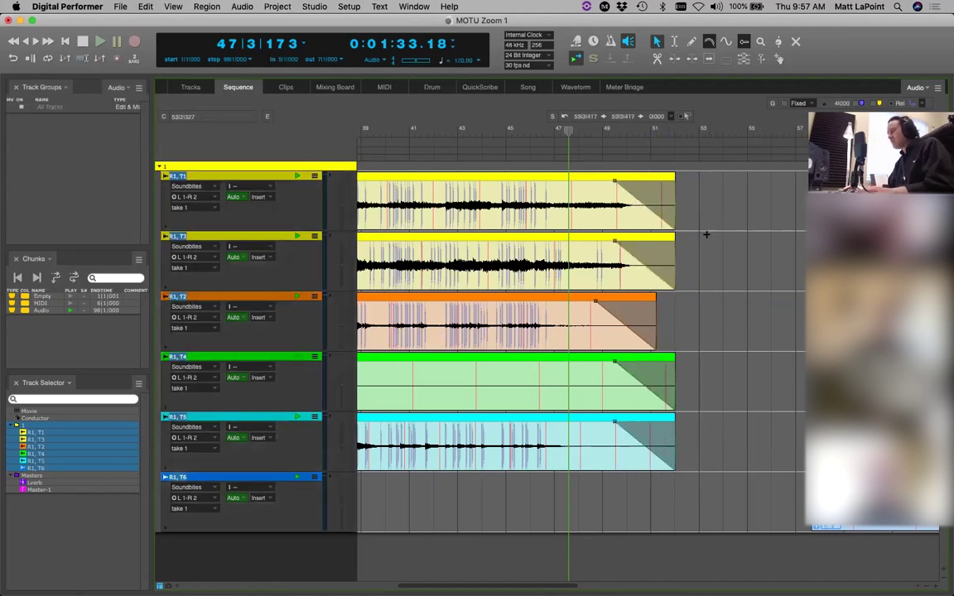
Step: Select the time range from 48|2|346 to 53|3|417 across all six R1 tracks and delete its contents
drag(700, 198, 598, 320)
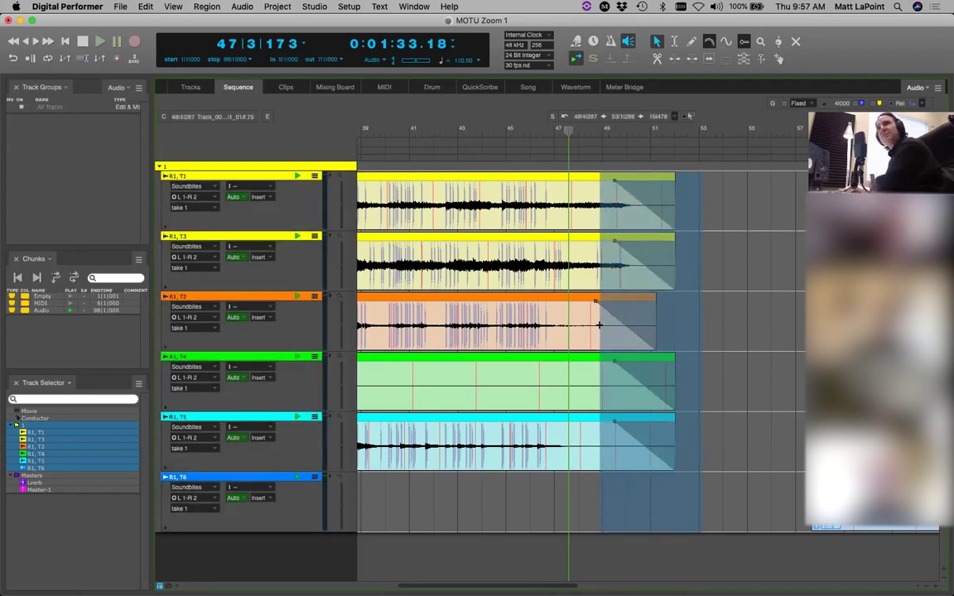
drag(716, 194, 588, 300)
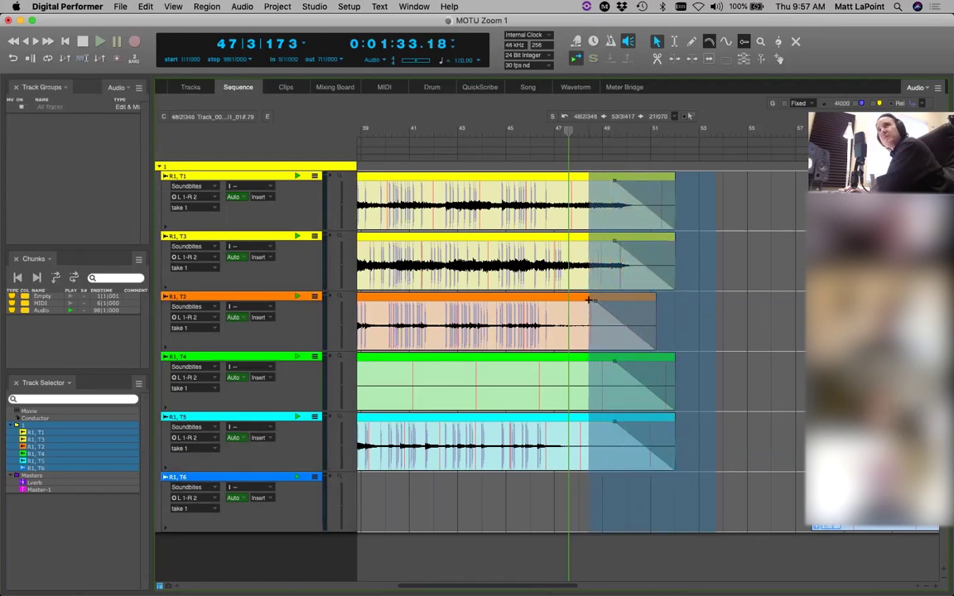
key(Delete)
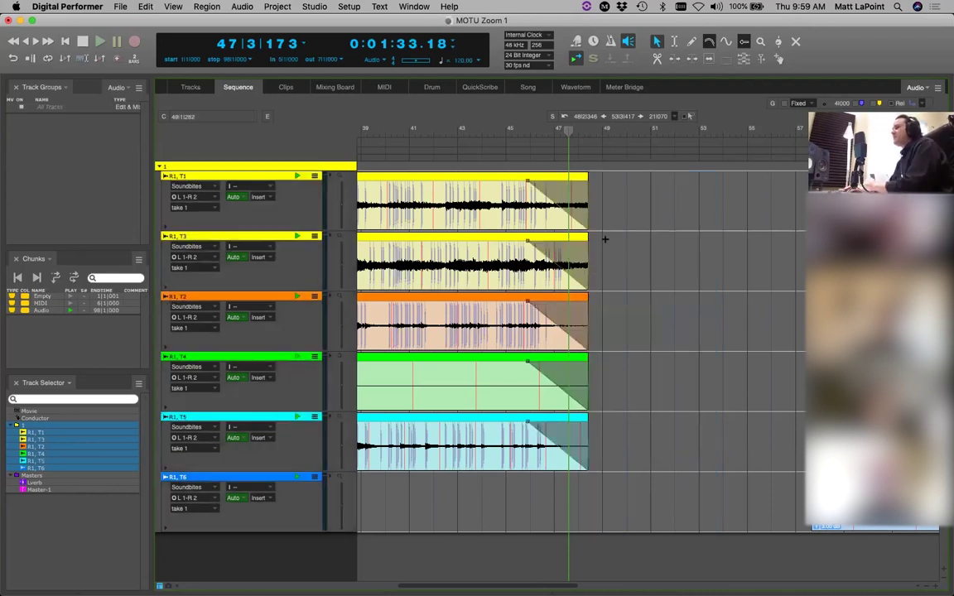
Step: Shorten the fade-outs on R1, T1 to T5, extend the soundbite ends past bar 51, and trim them back to just after bar 47
drag(527, 182, 578, 195)
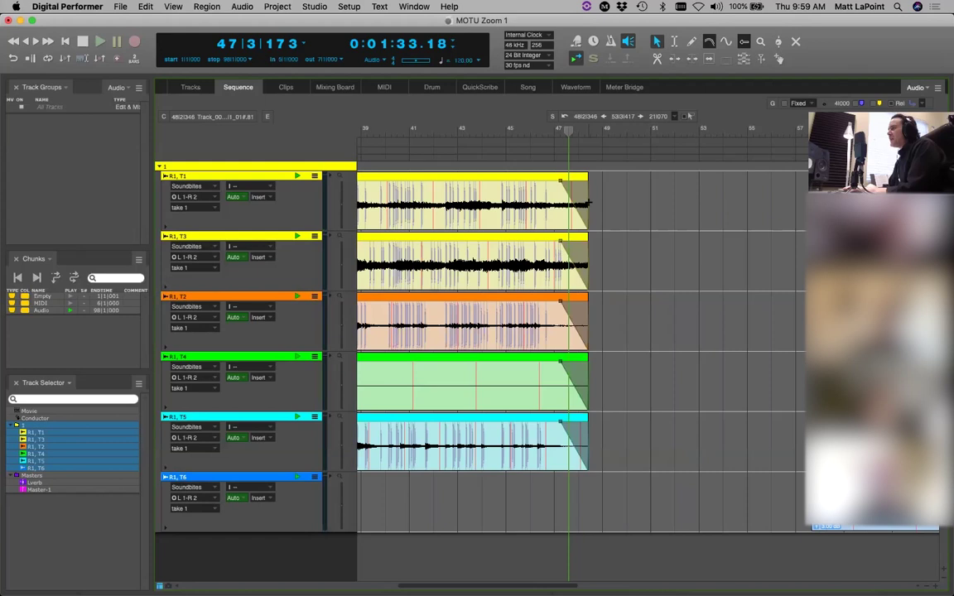
drag(587, 201, 666, 206)
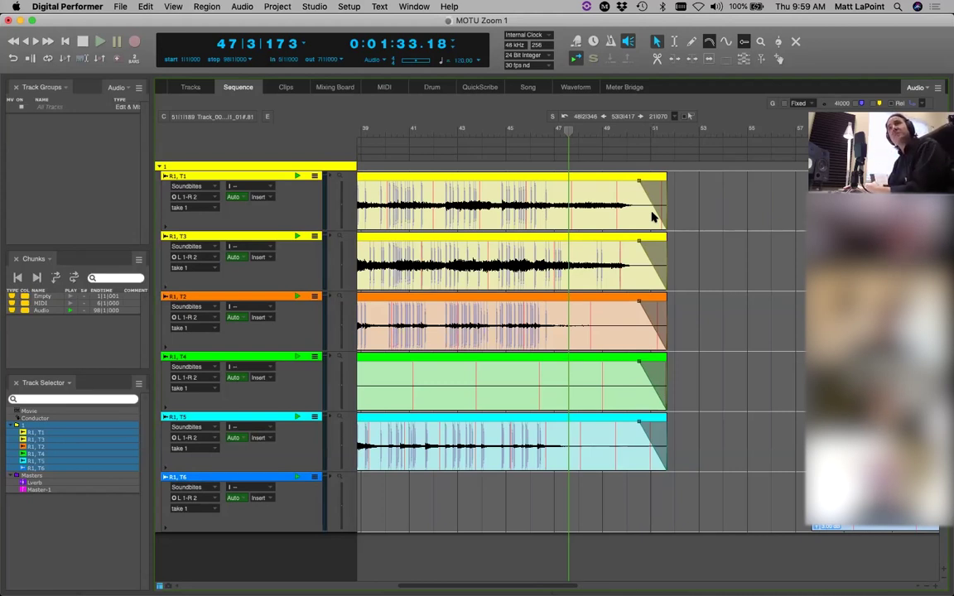
click(693, 202)
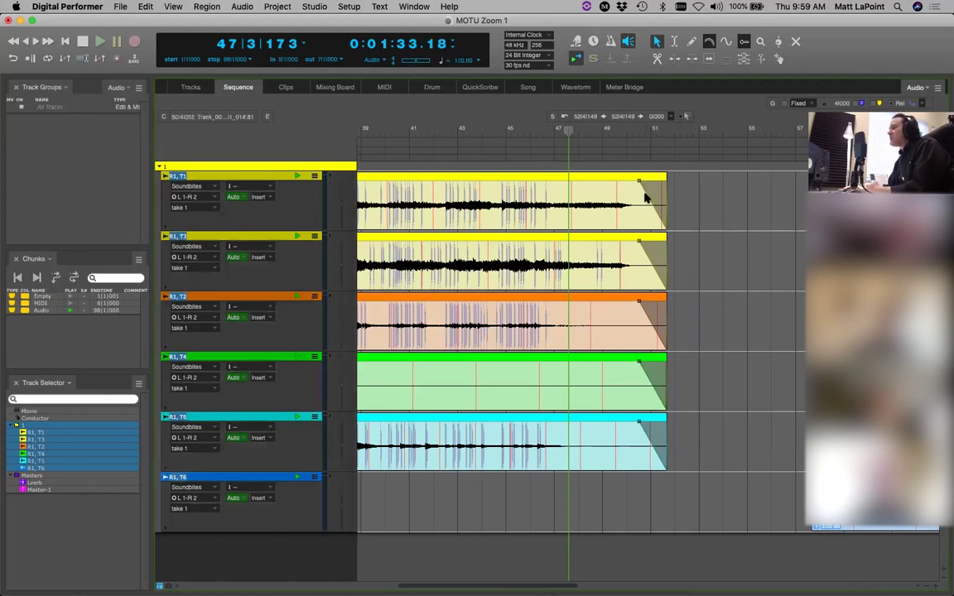
drag(663, 203, 518, 201)
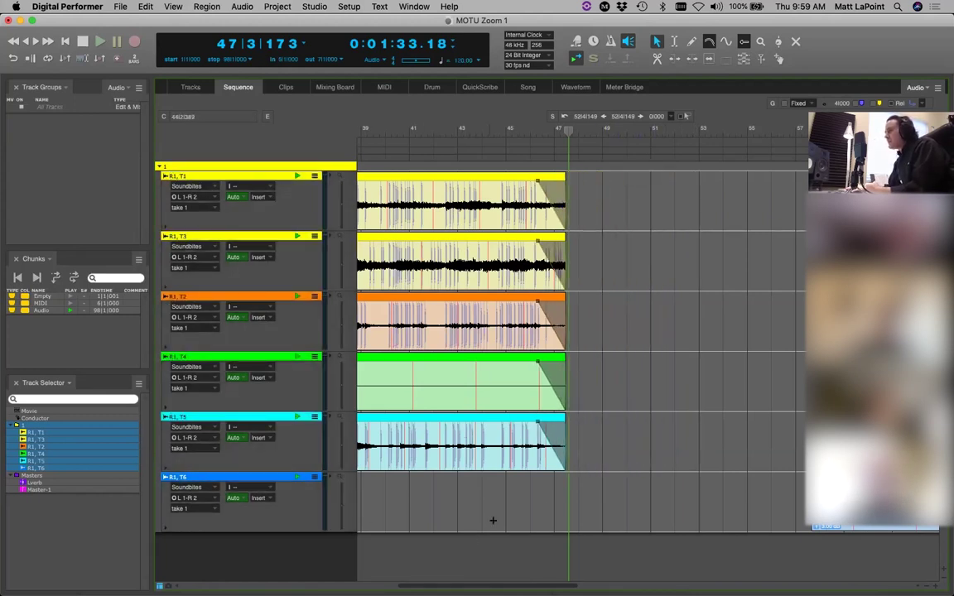
Step: Try moving the grouped soundbites on R1, T1 to T5 about four bars later, undo the move, and clear the selection
click(424, 192)
click(486, 308)
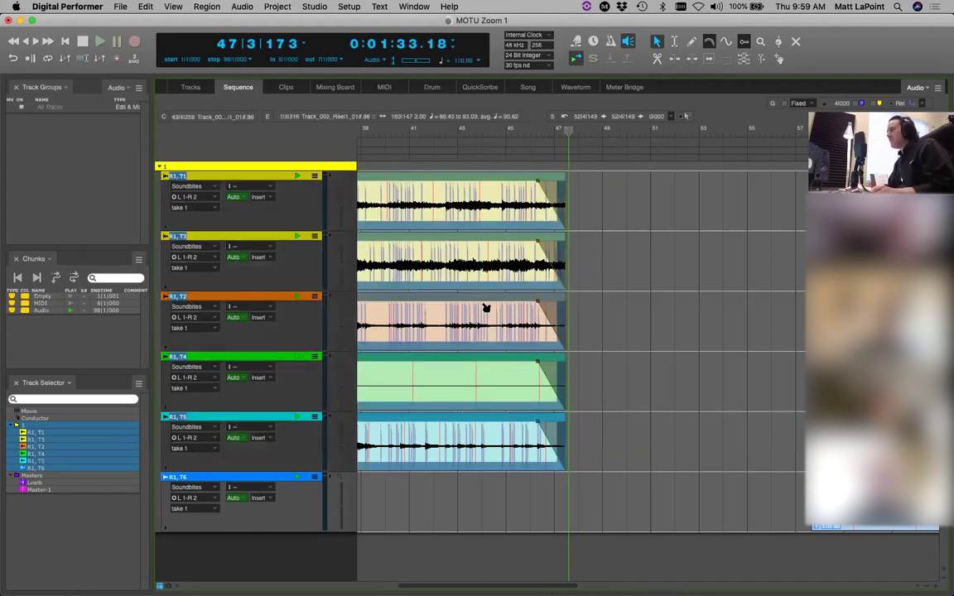
drag(479, 274, 585, 276)
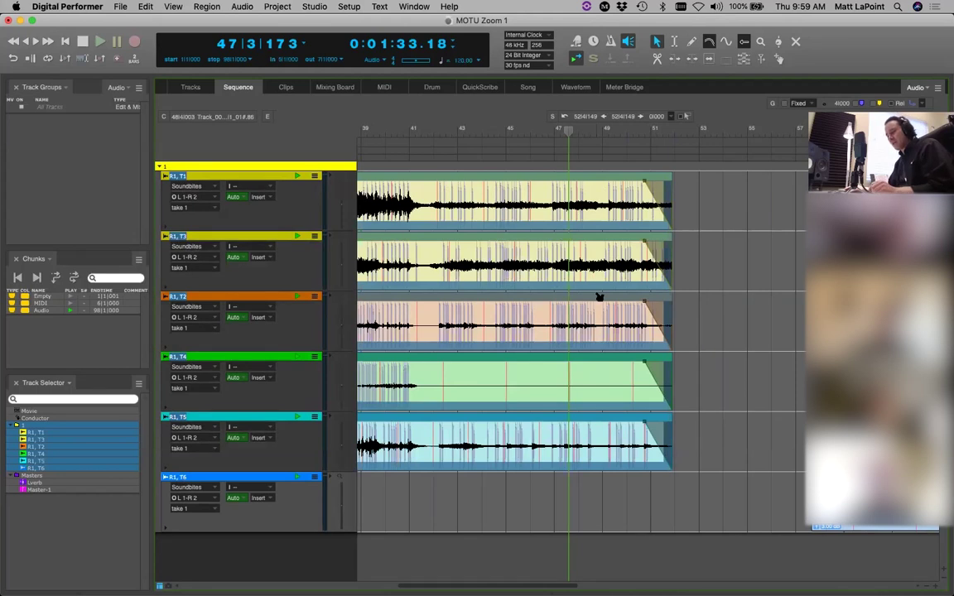
key(super+z)
click(506, 505)
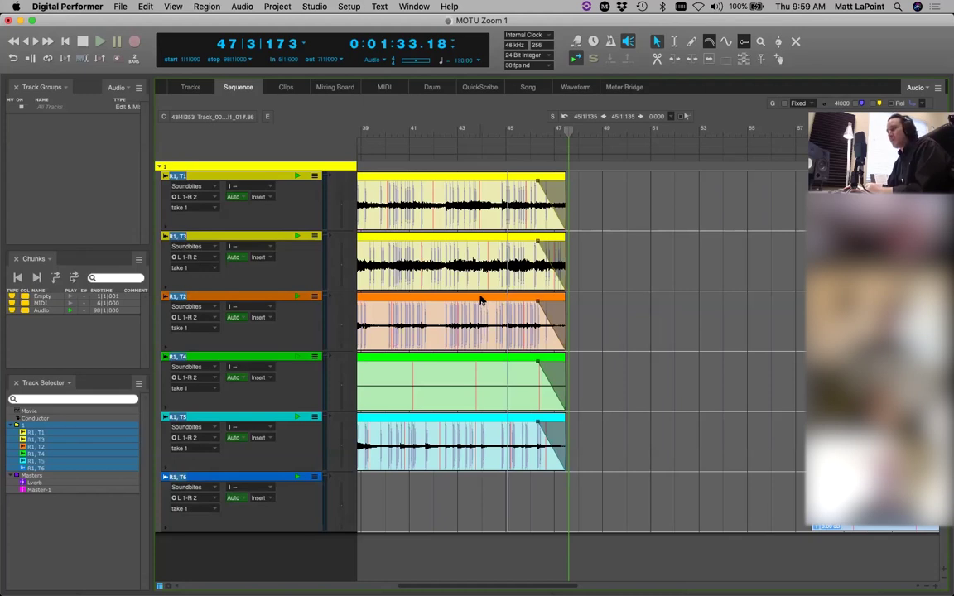
Step: Place the playhead at 57|2|264 and trim the starts of the six R1 tracks' second-section soundbites about one bar later, past bar 58
click(715, 357)
key(super+Left)
key(super+Left)
key(super+Left)
key(super+Left)
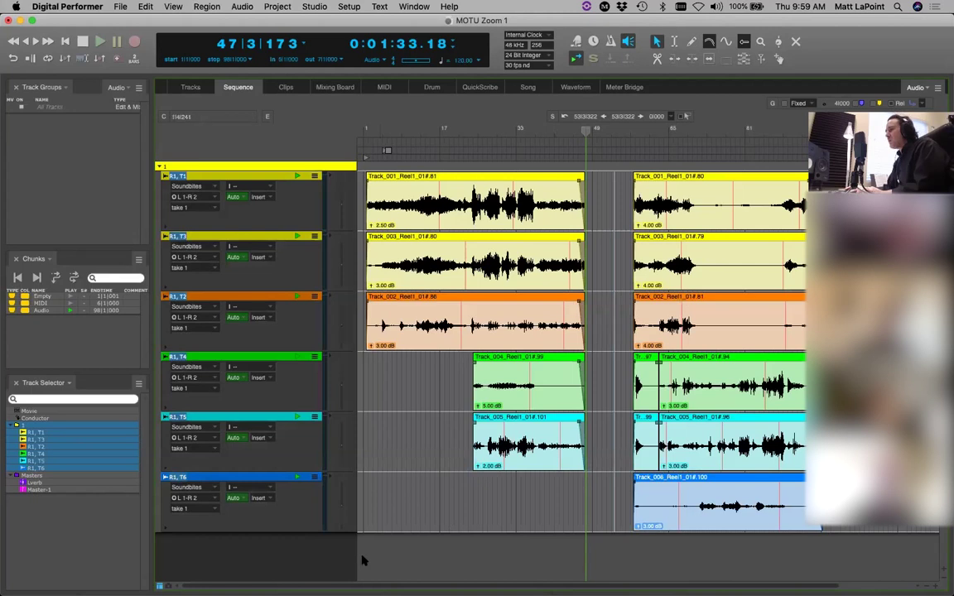
drag(321, 586, 364, 586)
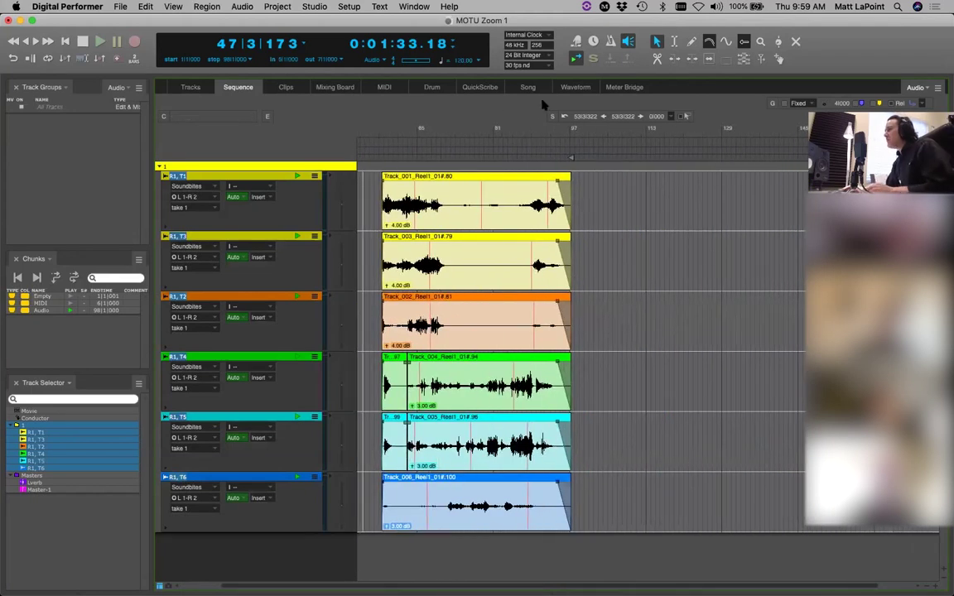
click(387, 127)
drag(387, 126, 335, 325)
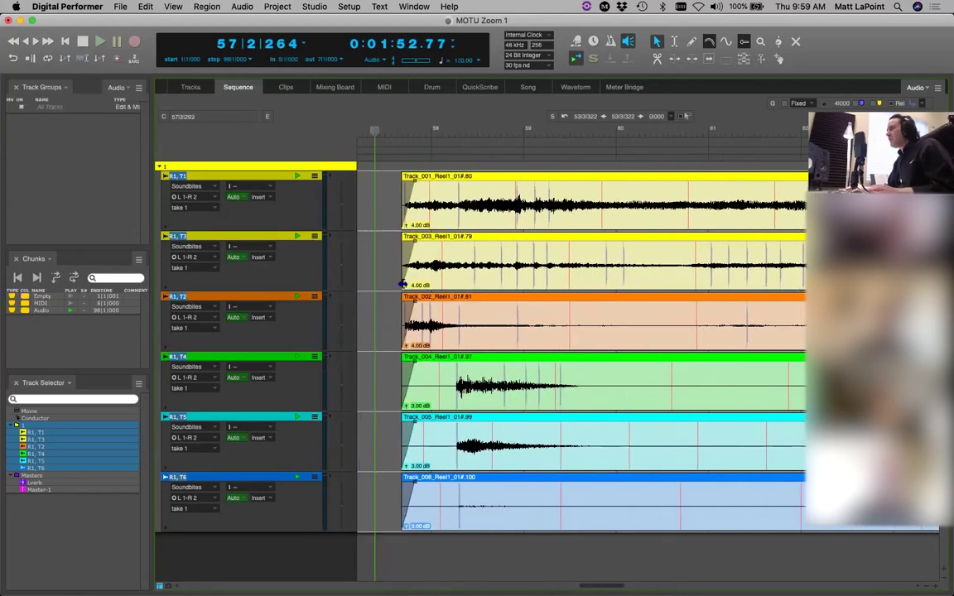
drag(405, 198, 497, 195)
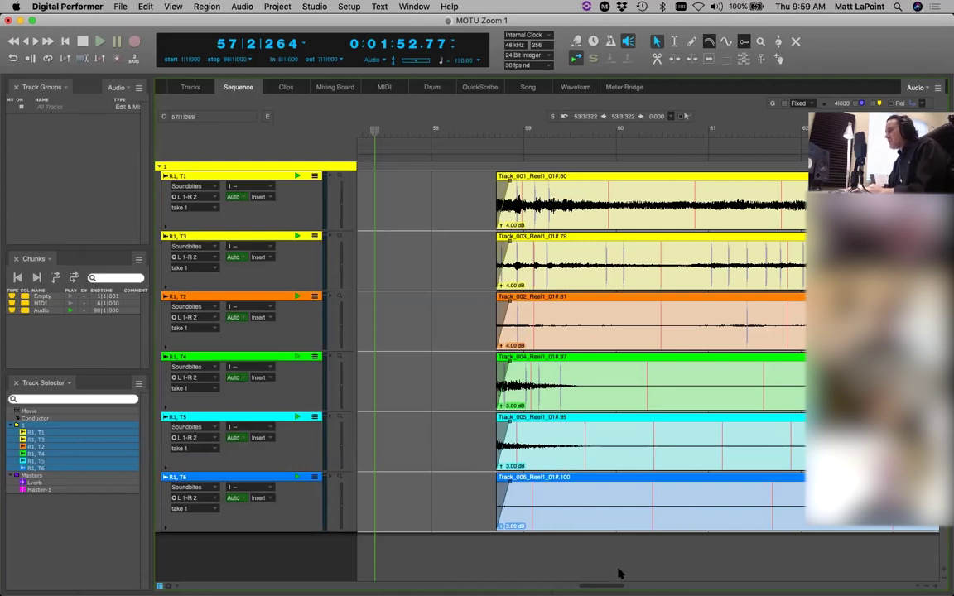
Step: Try deleting the range 60|4|019 to 61|3|225 across the six R1 tracks, first leaving and then closing the gap, undoing each edit
scroll(579, 348, right, 3)
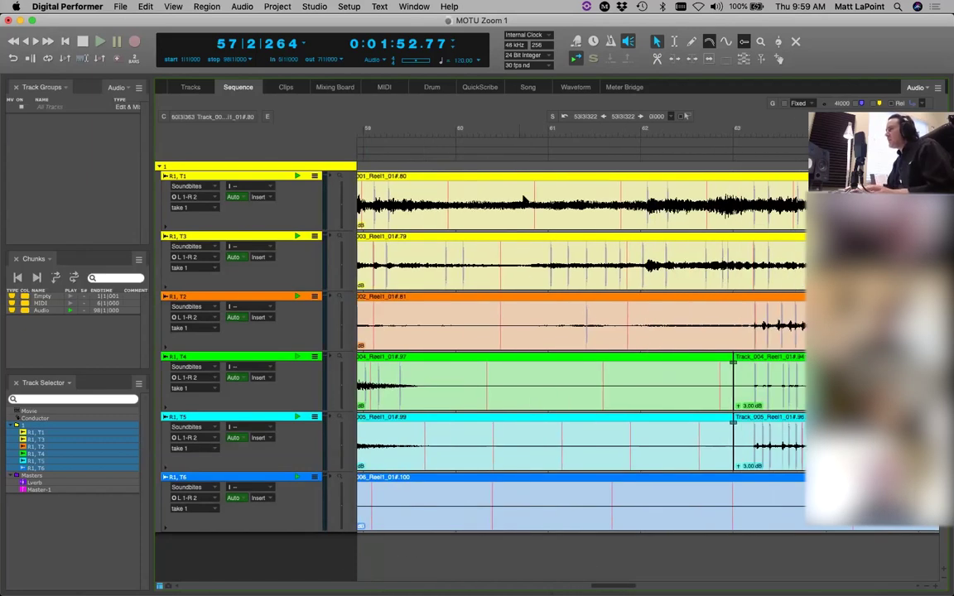
drag(528, 197, 605, 286)
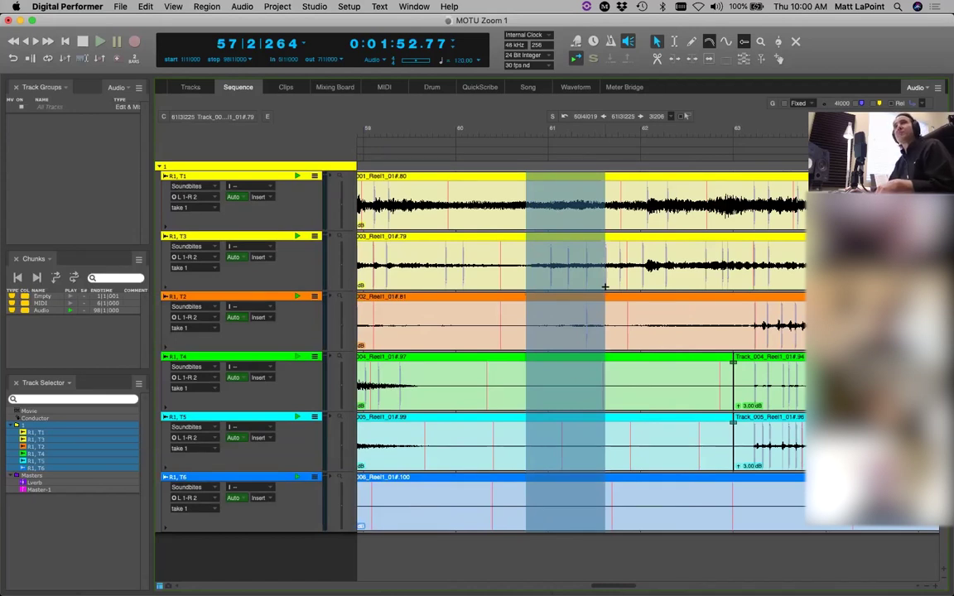
drag(605, 286, 605, 288)
key(Delete)
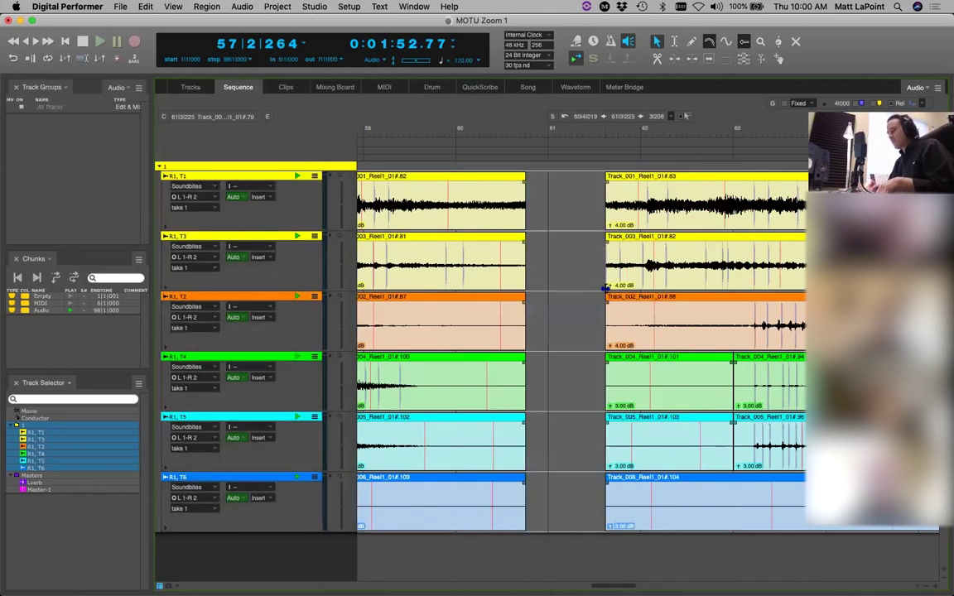
key(super+z)
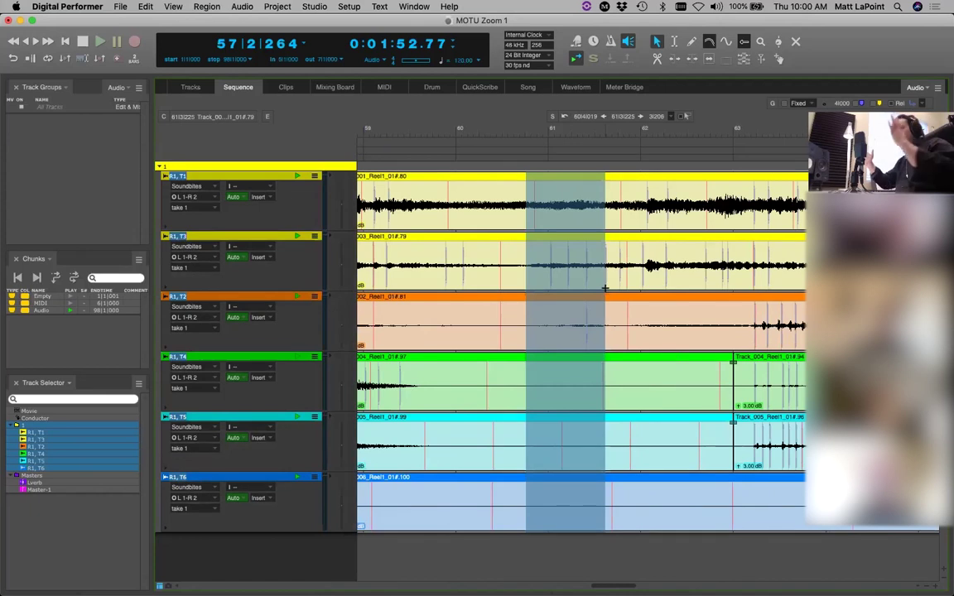
key(super+y)
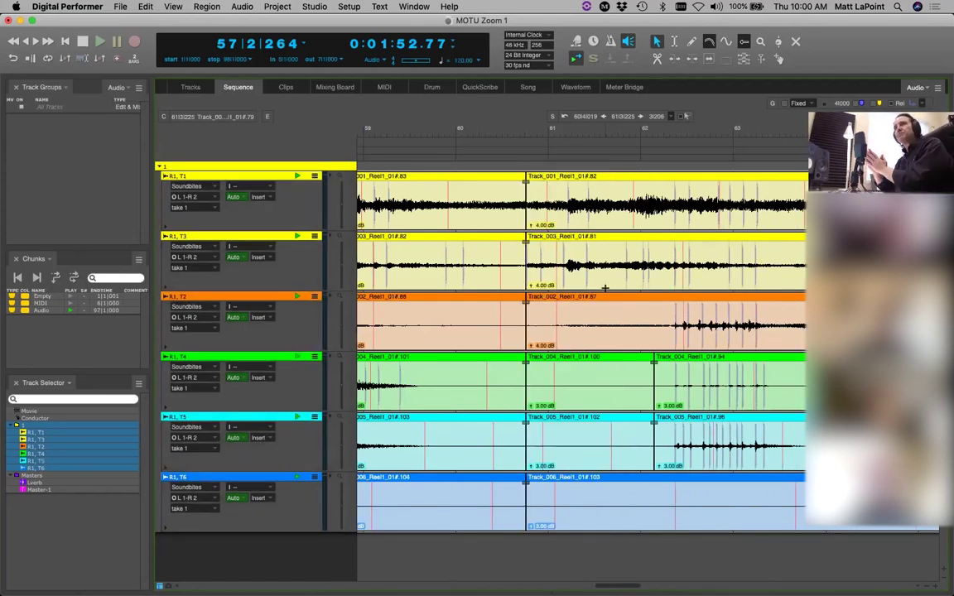
key(super+z)
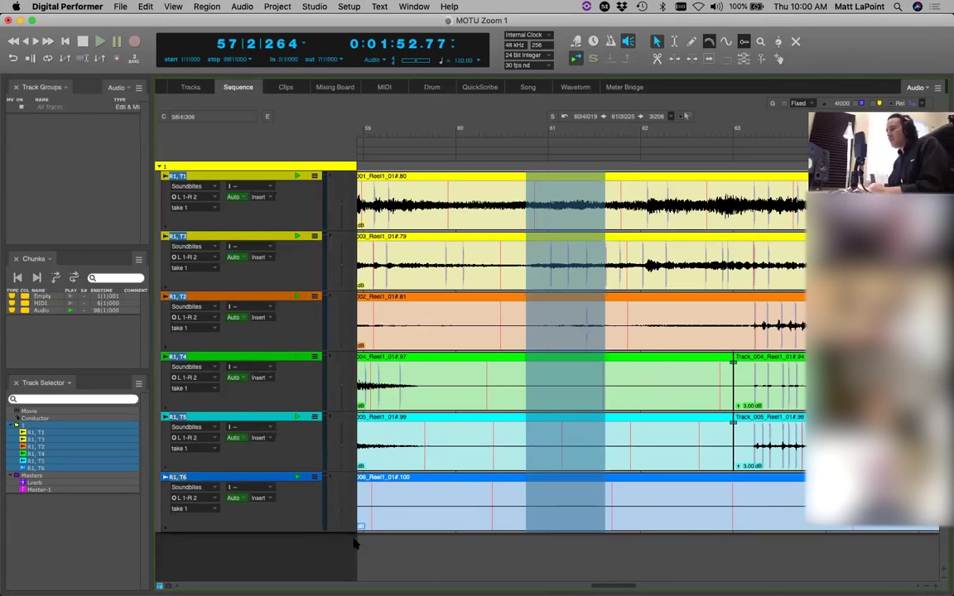
click(412, 554)
Step: Try splitting the soundbites on all six R1 tracks at 68|1|351, and undo the split
scroll(463, 124, right, 10)
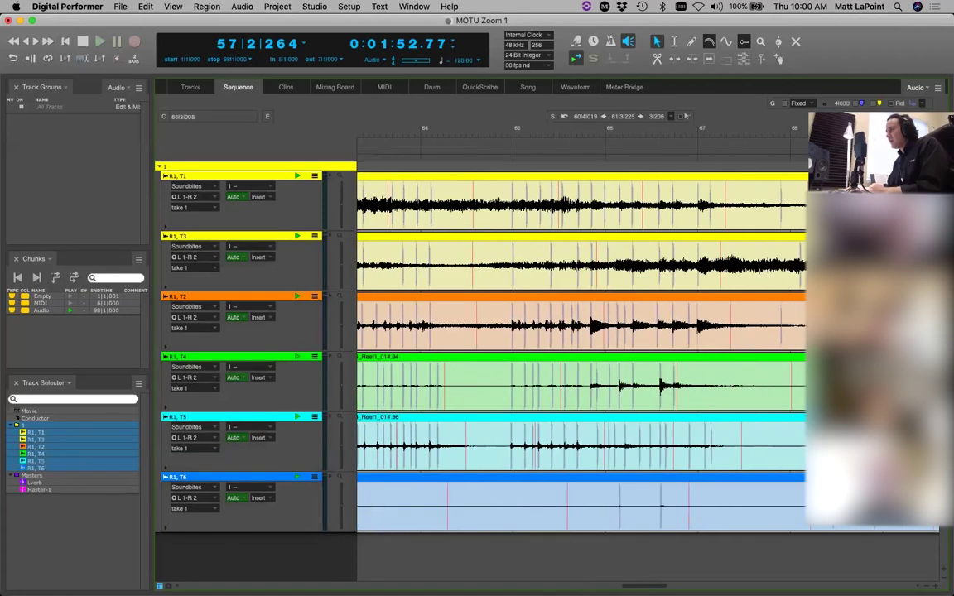
drag(484, 128, 613, 124)
key(super+bracketright)
key(super+bracketright)
drag(612, 236, 568, 237)
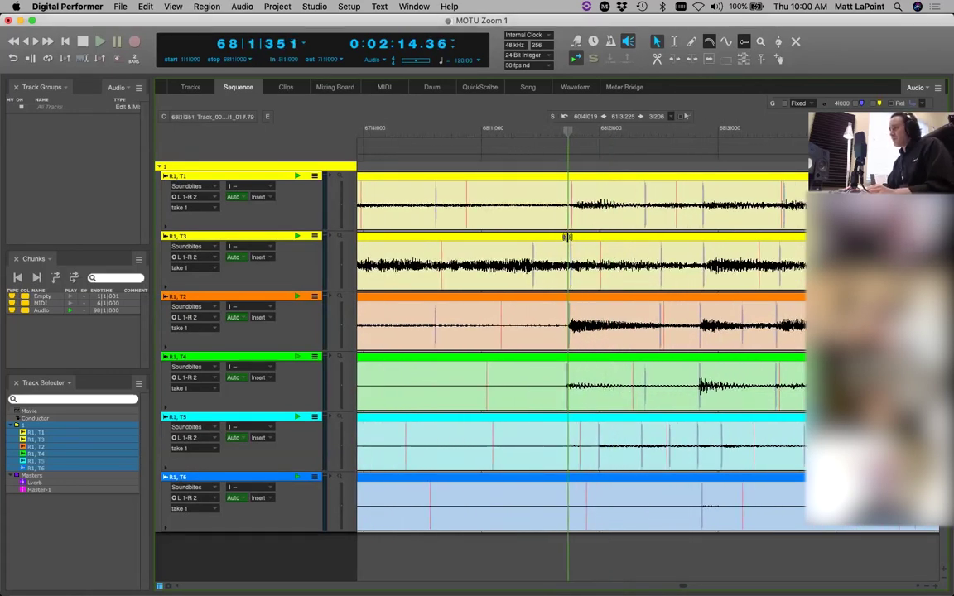
key(super+a)
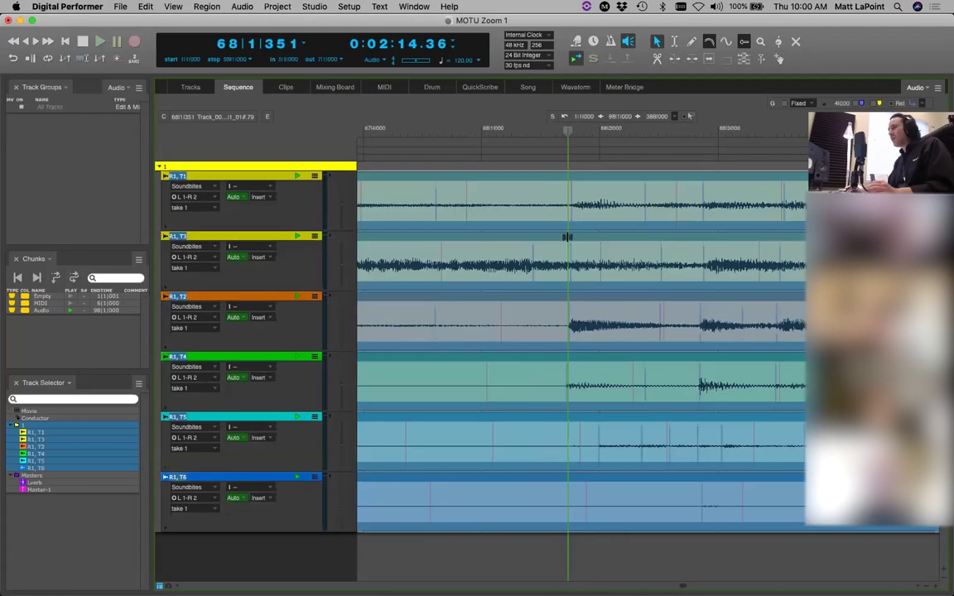
key(super+y)
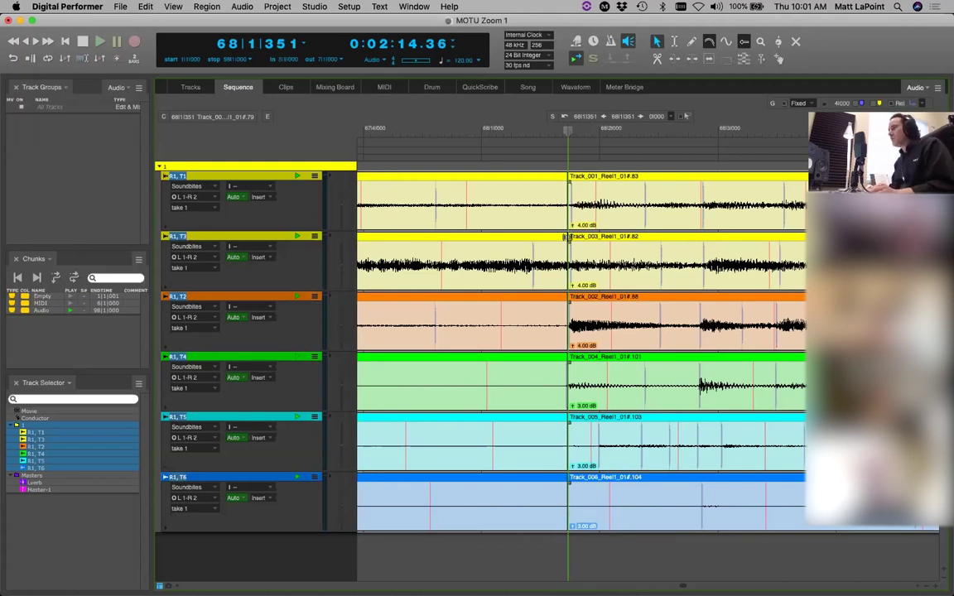
key(super+z)
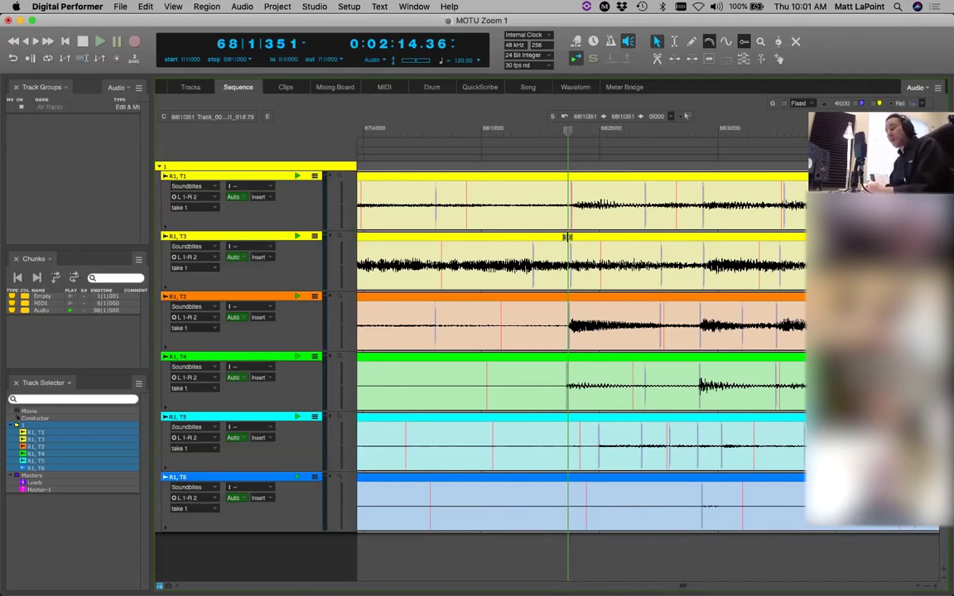
Step: Return the playhead to the start of the sequence at 1|1|000
key(1)
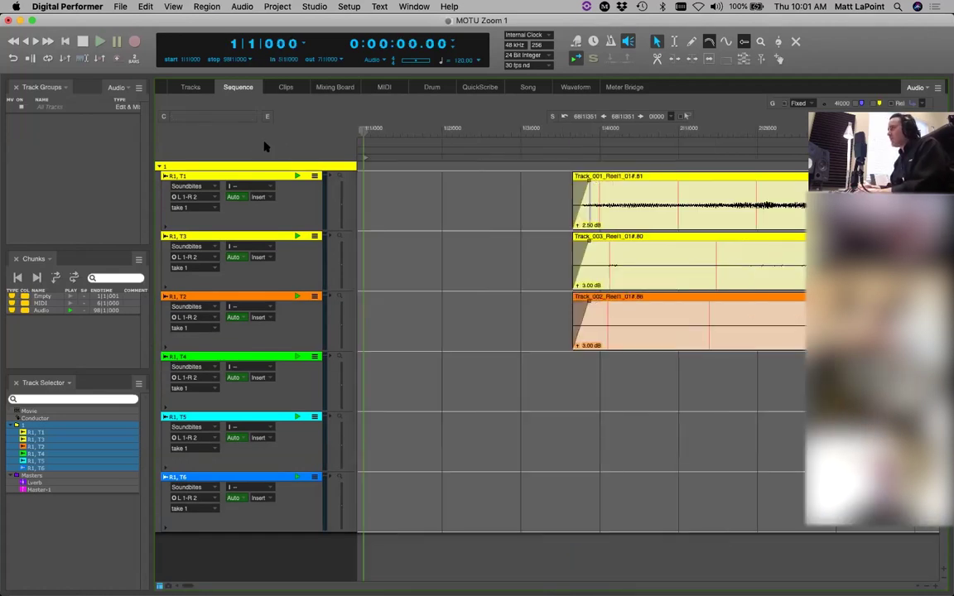
key(super+Left)
key(super+Left)
key(super+Left)
key(super+Left)
key(super+Left)
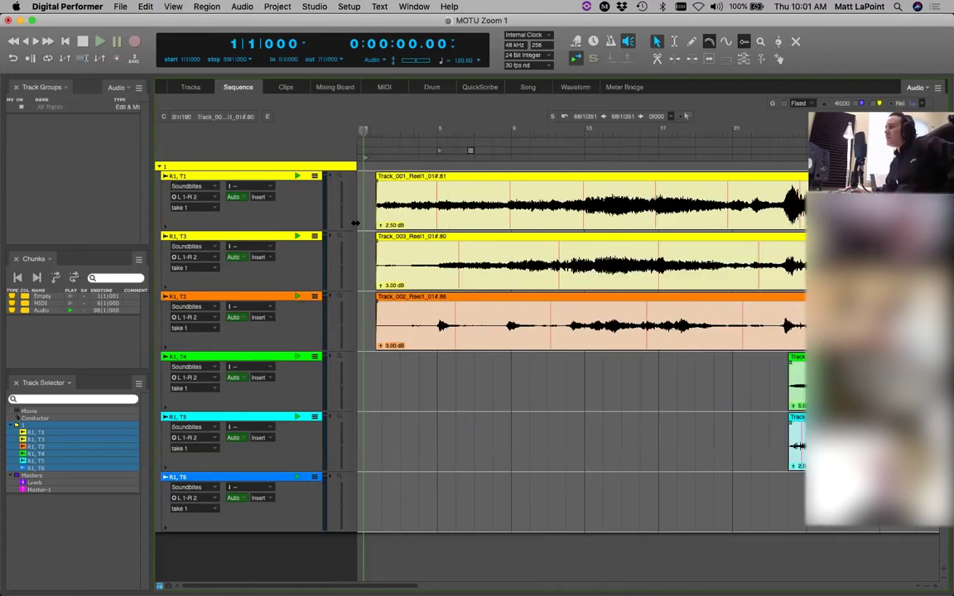
Step: Show the six R1 tracks in the Mixing Board and set T1 to +2.20, T3 to -2.80, T2 to -2.00, T4 to +1.00, T5 to +0.40, T6 to -3.20
click(329, 87)
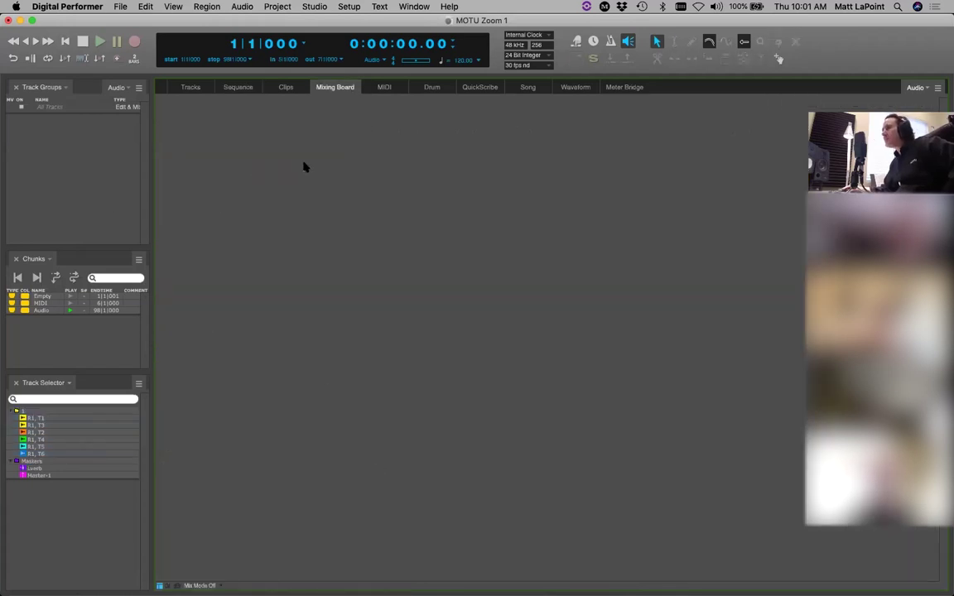
click(191, 86)
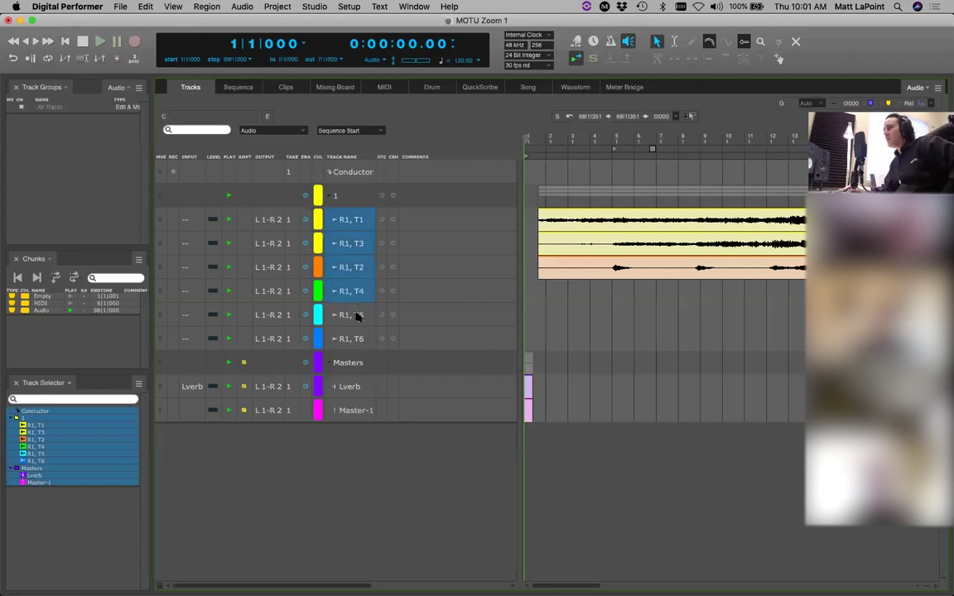
key(shift+m)
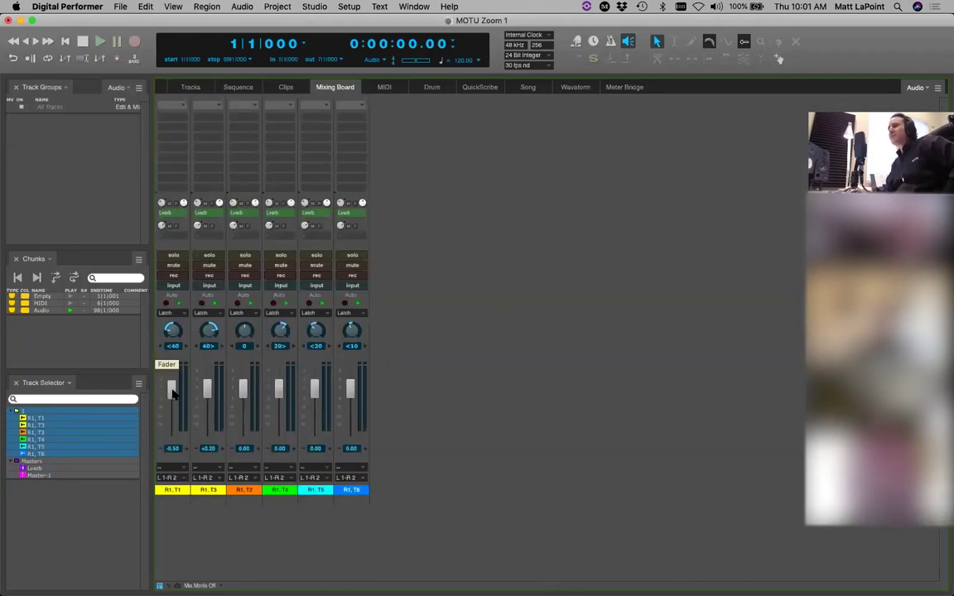
drag(172, 393, 242, 397)
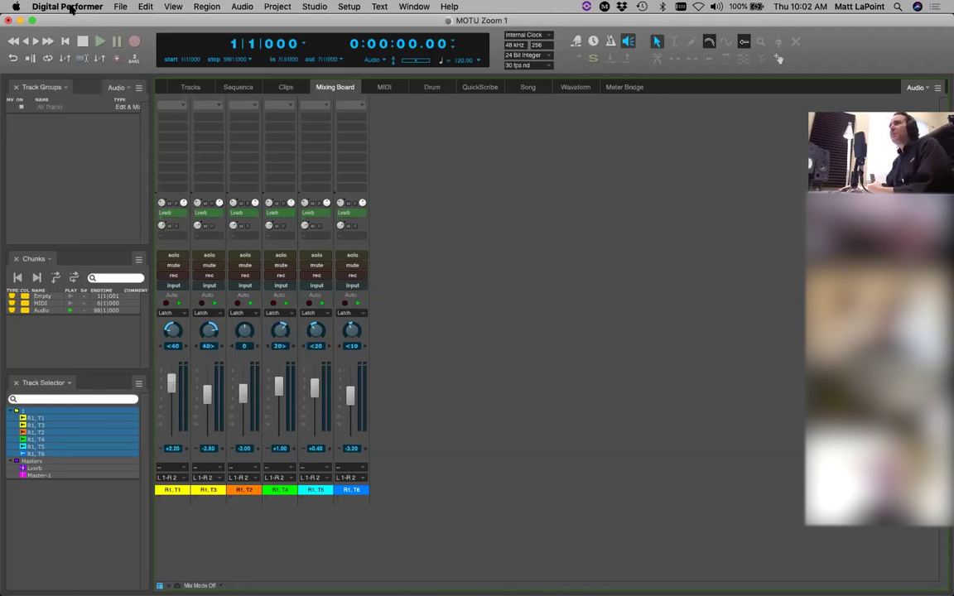
Step: Save the project under the new name "MOTU Zoom 1a" in the Ghost Warrior Project folder
click(114, 6)
click(174, 97)
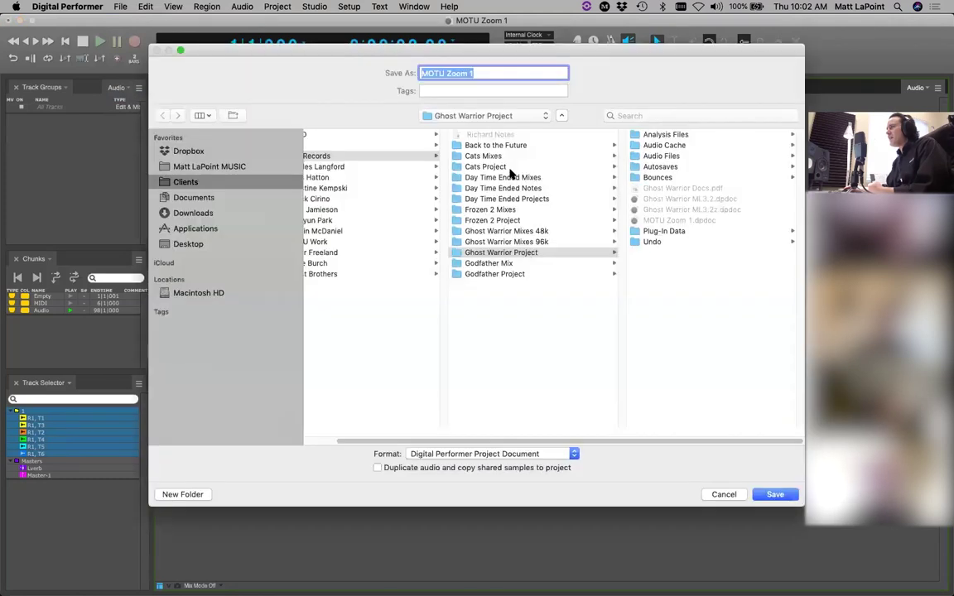
click(497, 73)
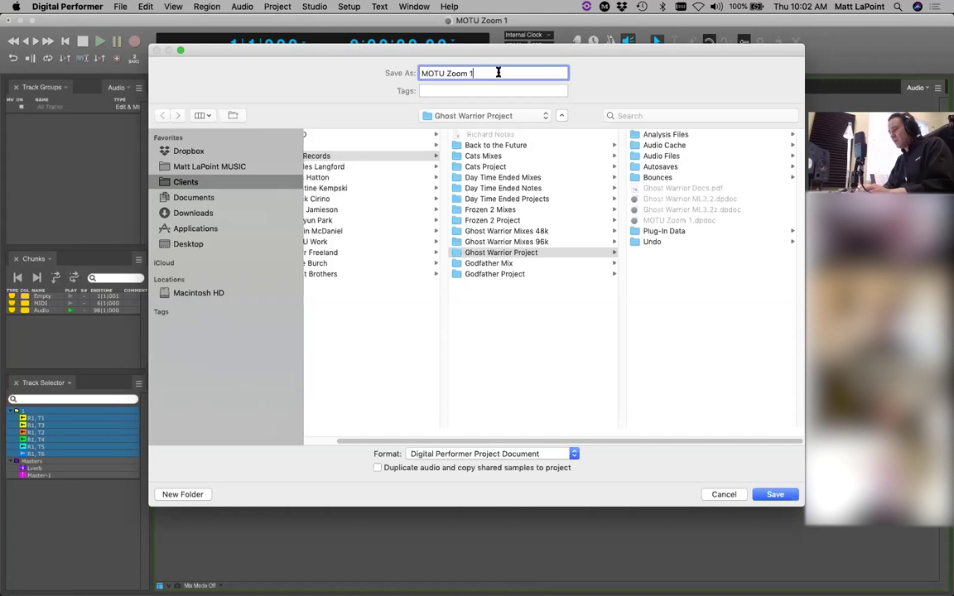
text(a)
key(Return)
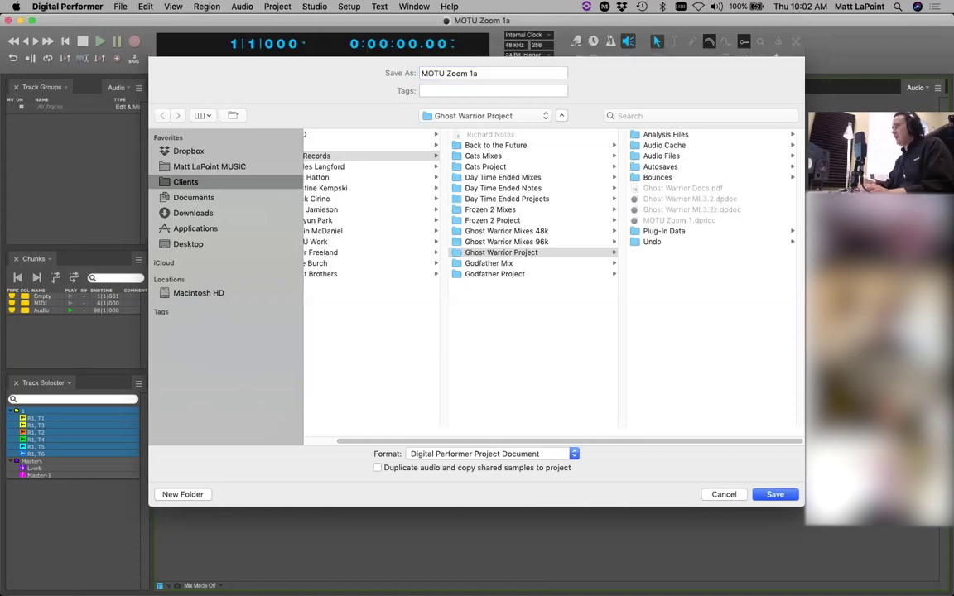
click(117, 7)
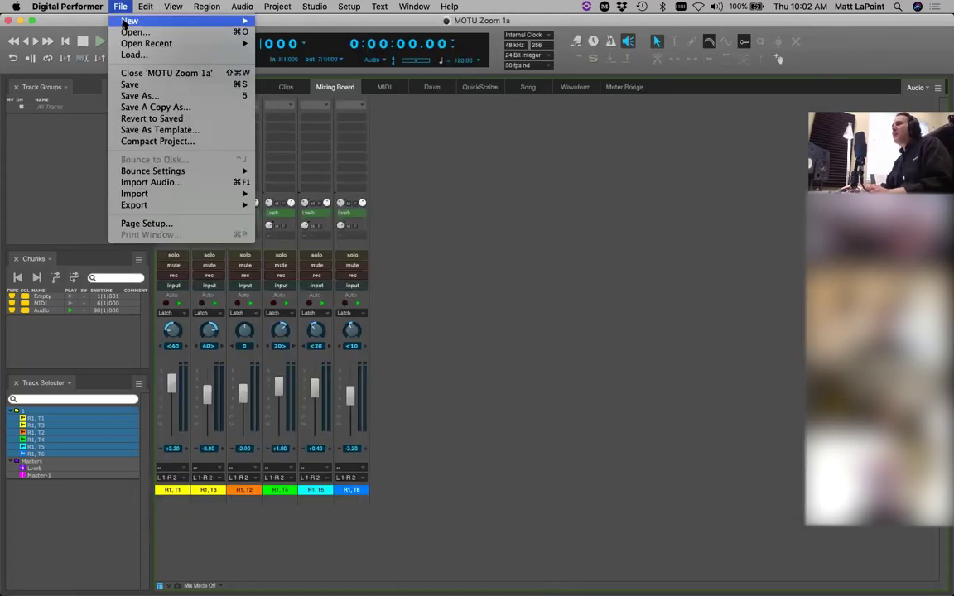
click(122, 7)
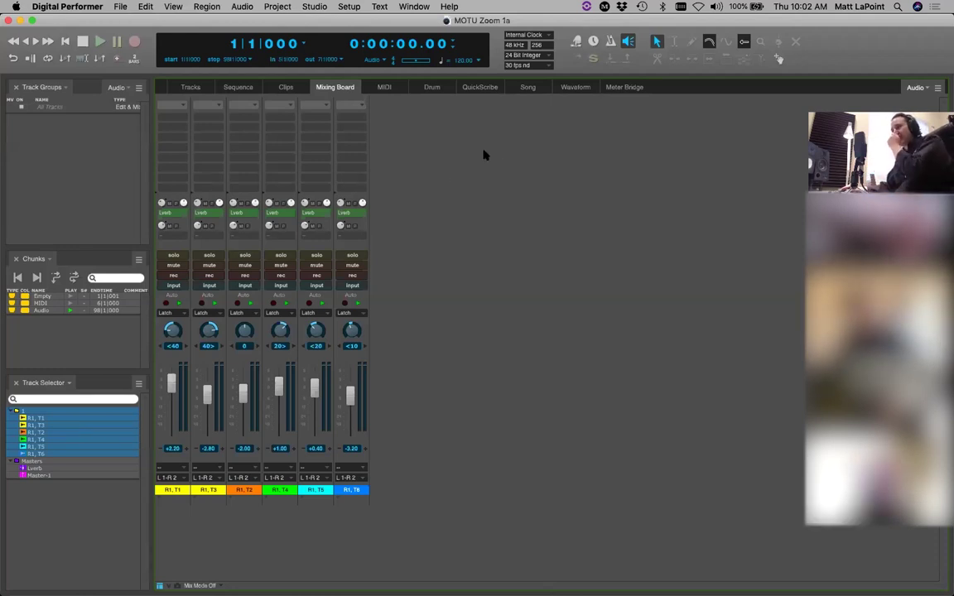
Step: Set the R1, T4 fader to +0.80 and the R1, T6 fader to -1.20
drag(275, 394, 276, 394)
click(316, 387)
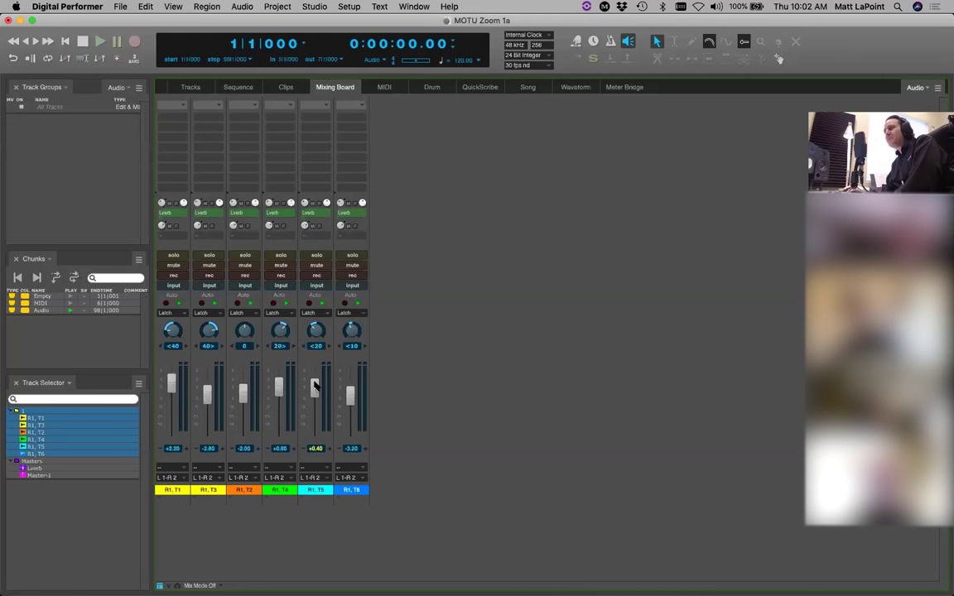
drag(354, 397, 356, 393)
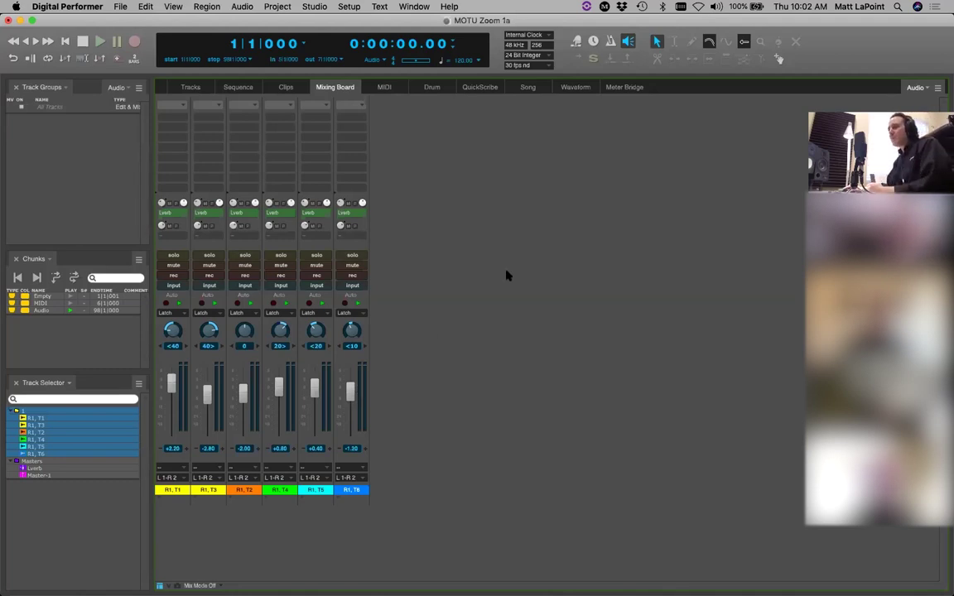
Step: Show the Volume layer on all six R1 tracks in the Sequence Editor and return them to the Soundbites layer
click(242, 88)
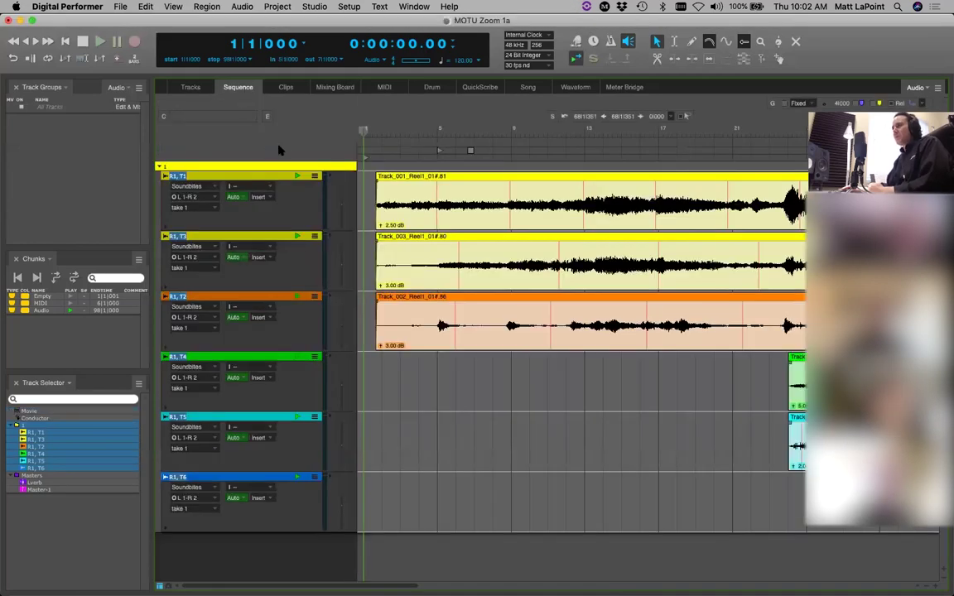
click(405, 401)
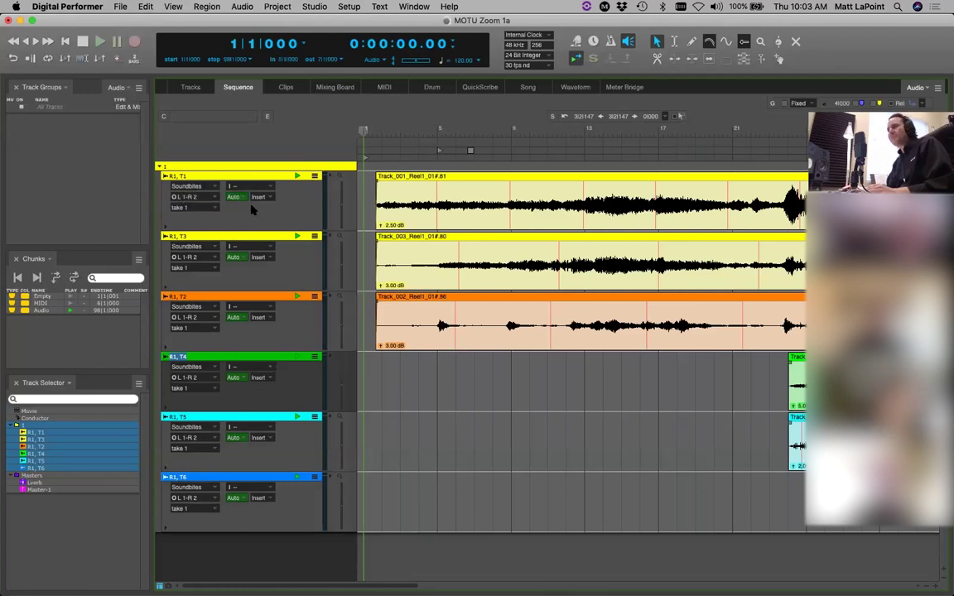
click(207, 187)
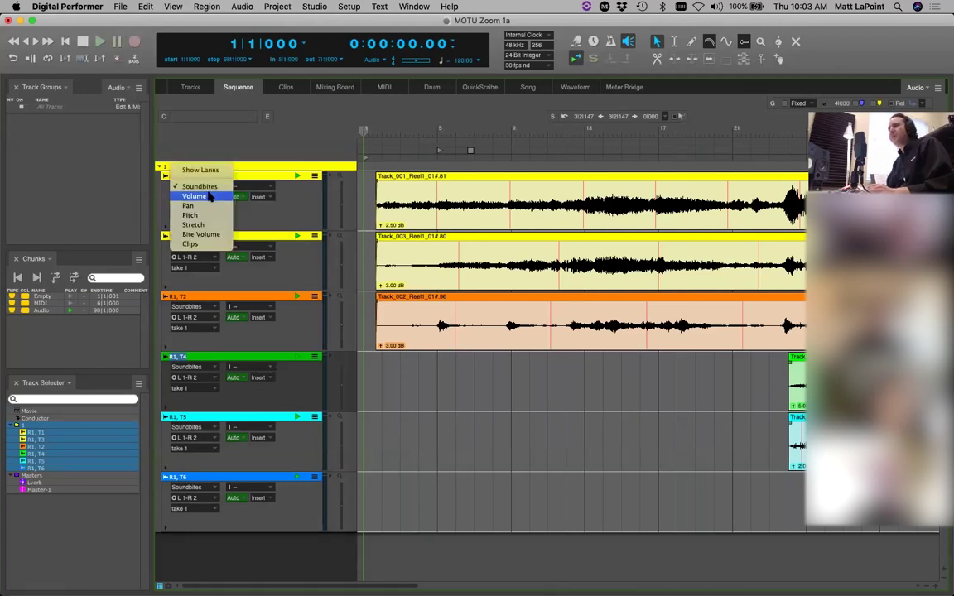
click(210, 196)
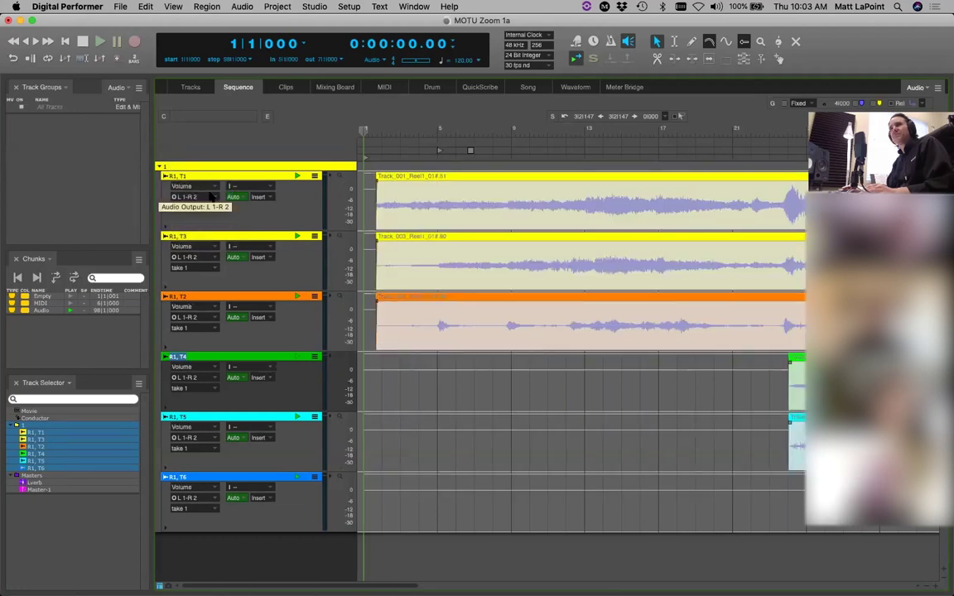
click(208, 187)
click(218, 179)
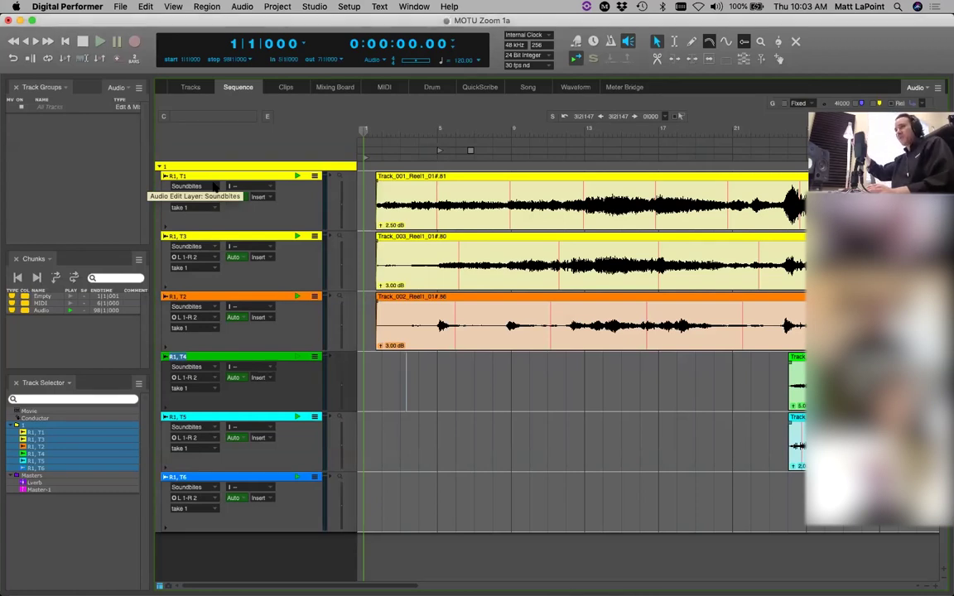
Step: Show the Volume layer on the R1 tracks and take an automation snapshot from counter to chunk end, for tracks and current data types in Edit Window
click(214, 186)
click(214, 196)
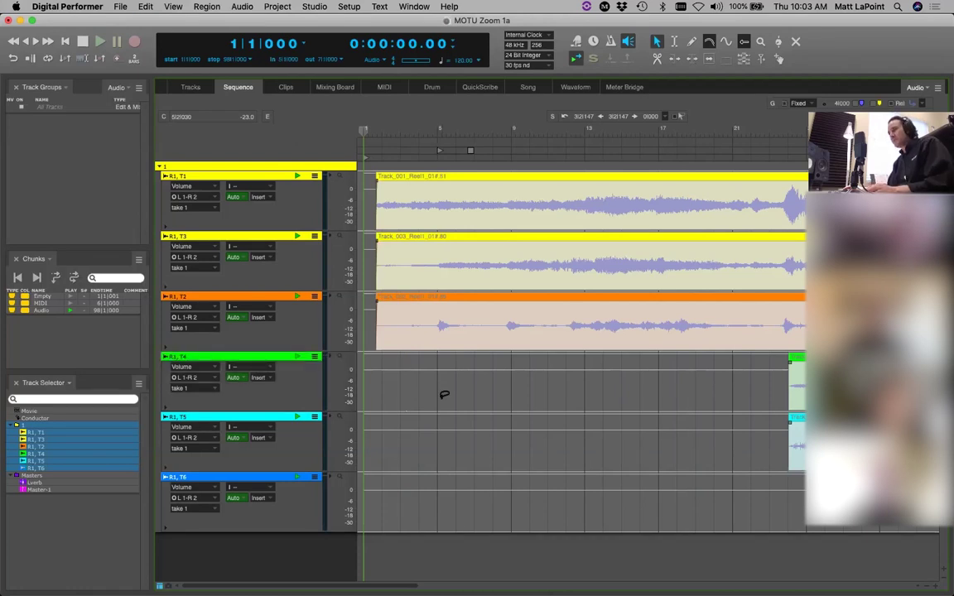
key(super+a)
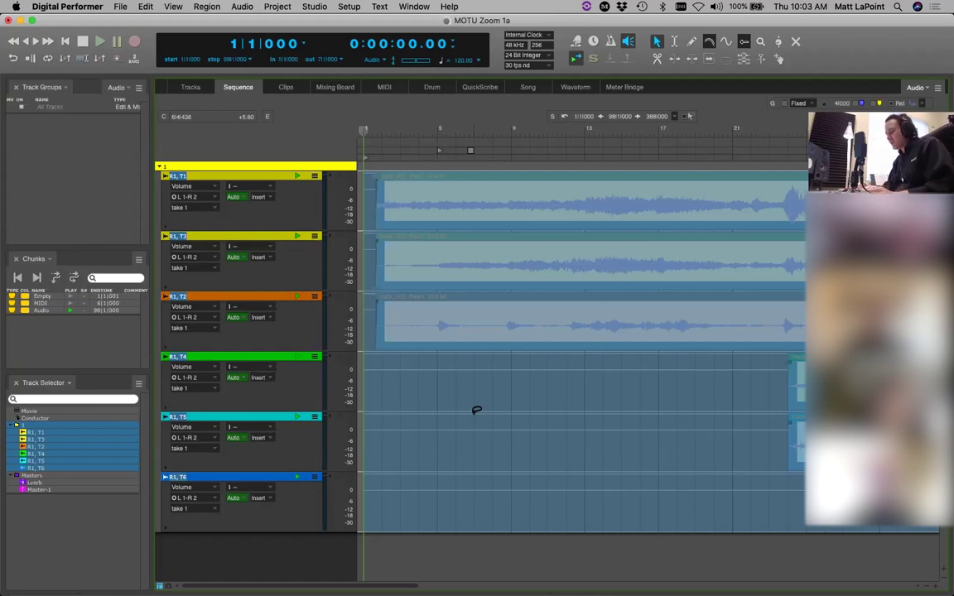
key(ctrl+apostrophe)
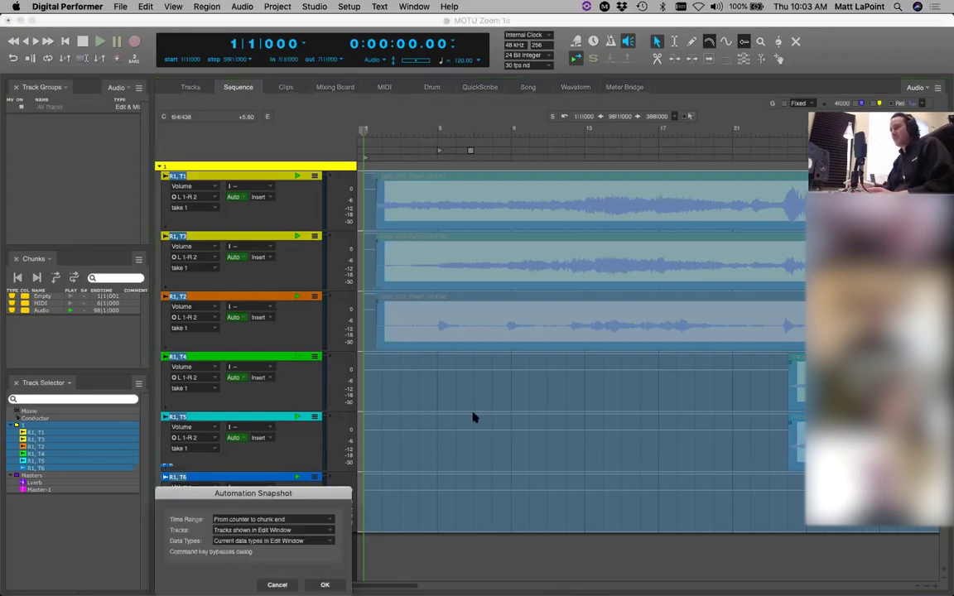
drag(281, 494, 554, 238)
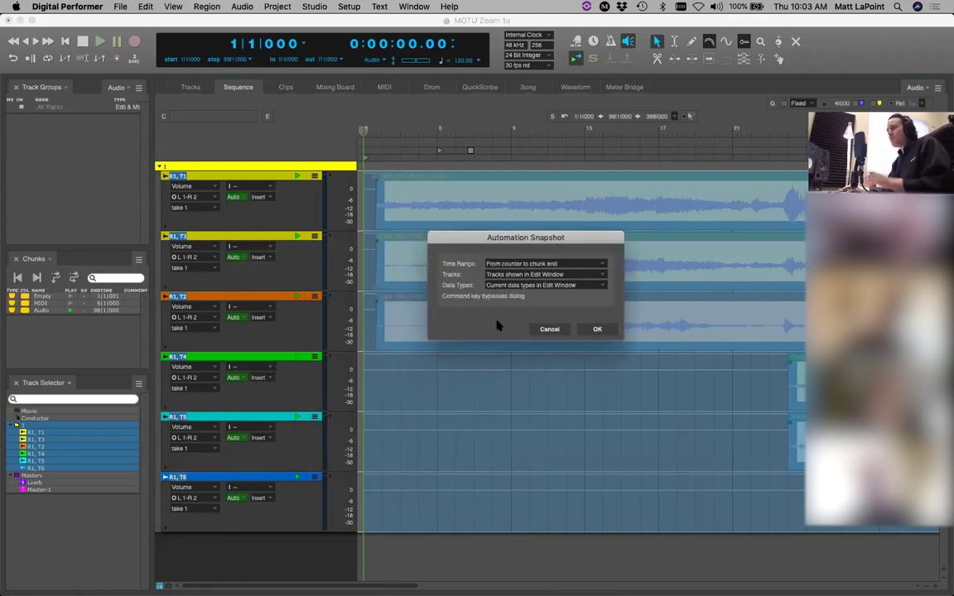
drag(513, 242, 498, 229)
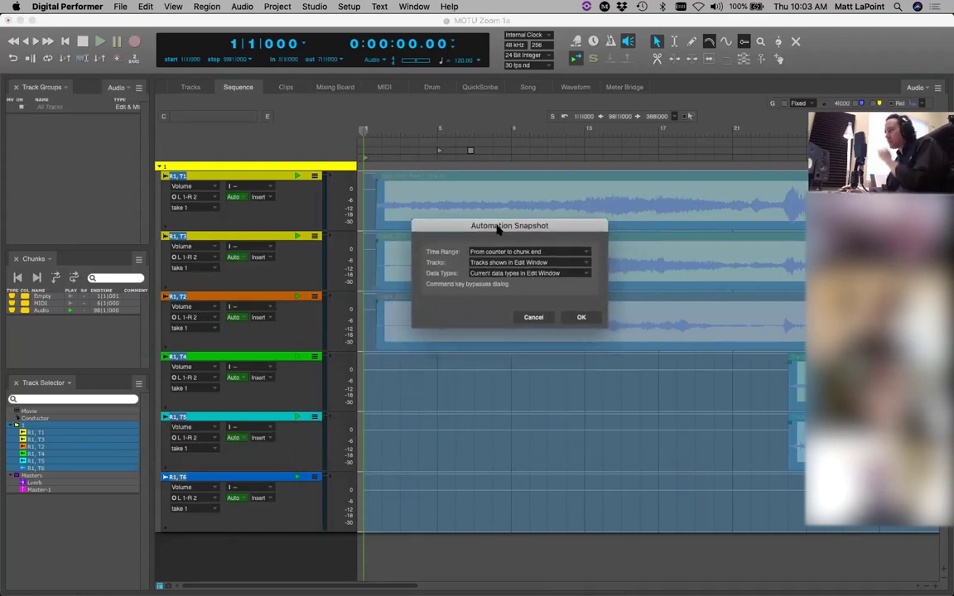
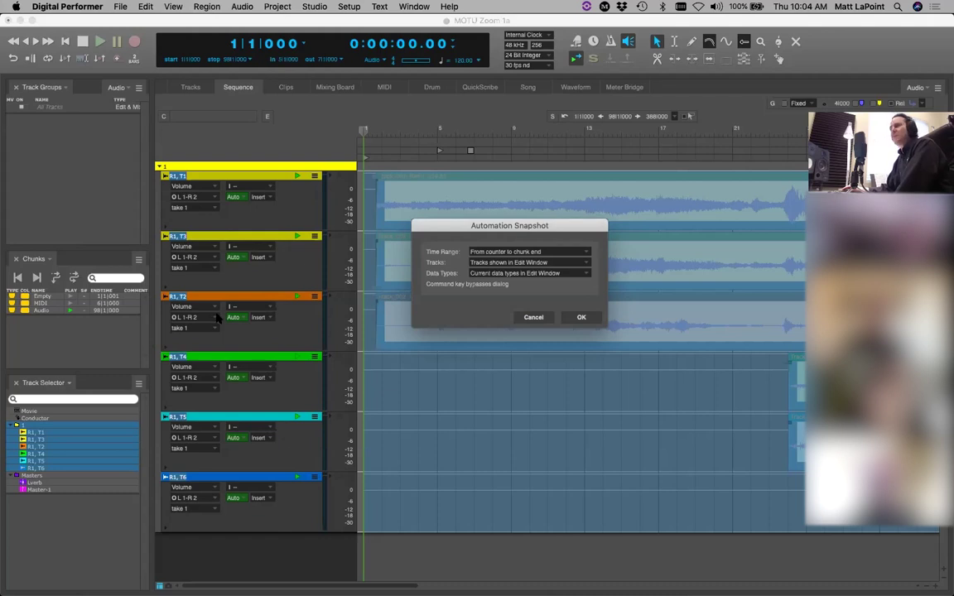
click(582, 319)
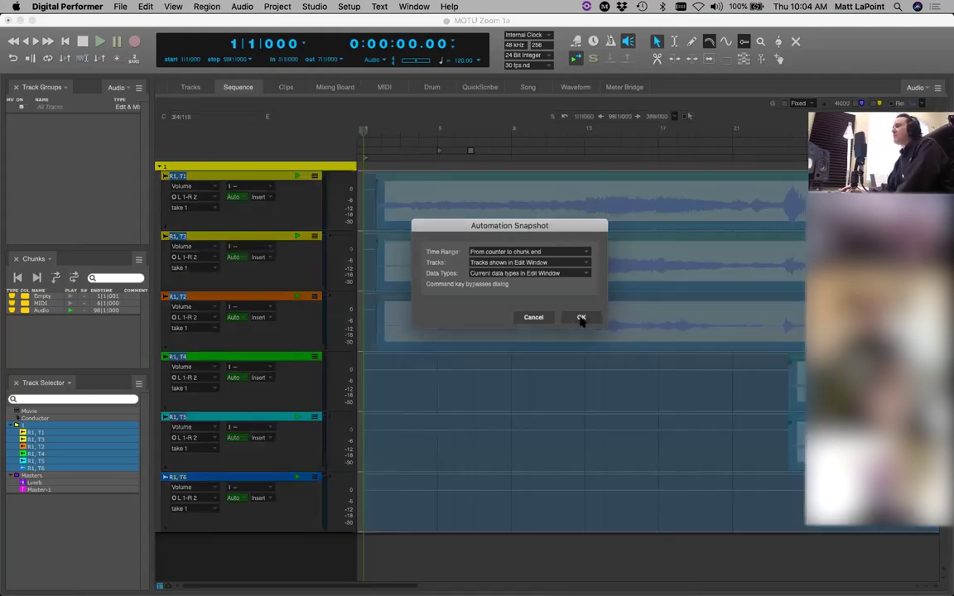
click(453, 389)
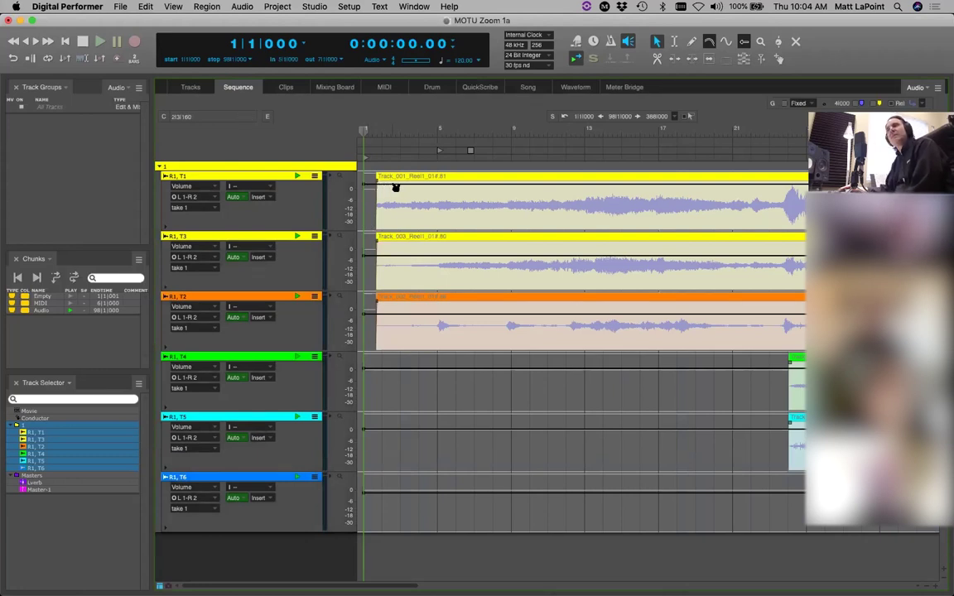
Step: Examine the Temporary Groups options for the track groups and close them without making changes
key(super+bracketleft)
key(super+bracketleft)
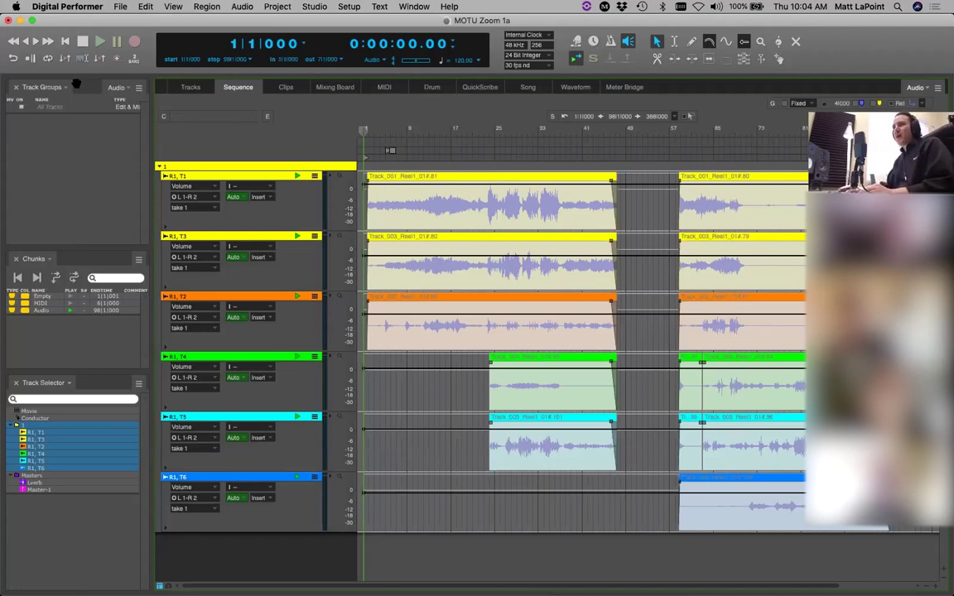
click(138, 87)
click(112, 151)
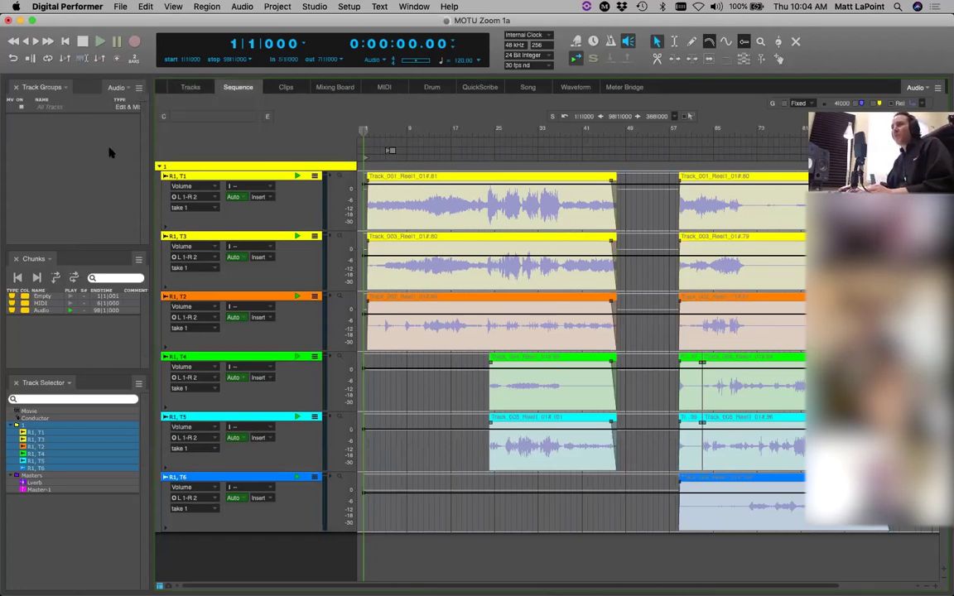
click(137, 87)
click(176, 121)
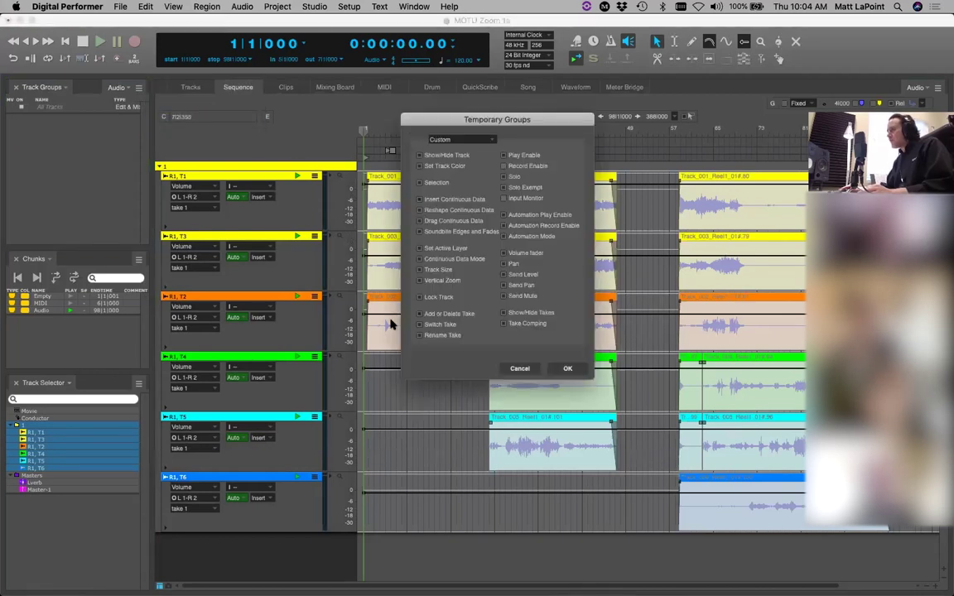
click(520, 369)
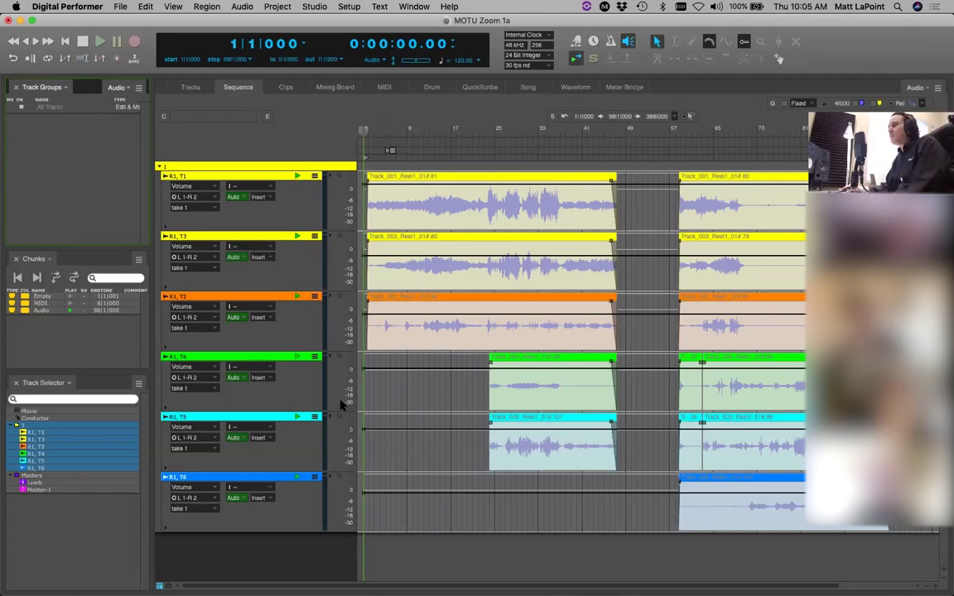
click(403, 386)
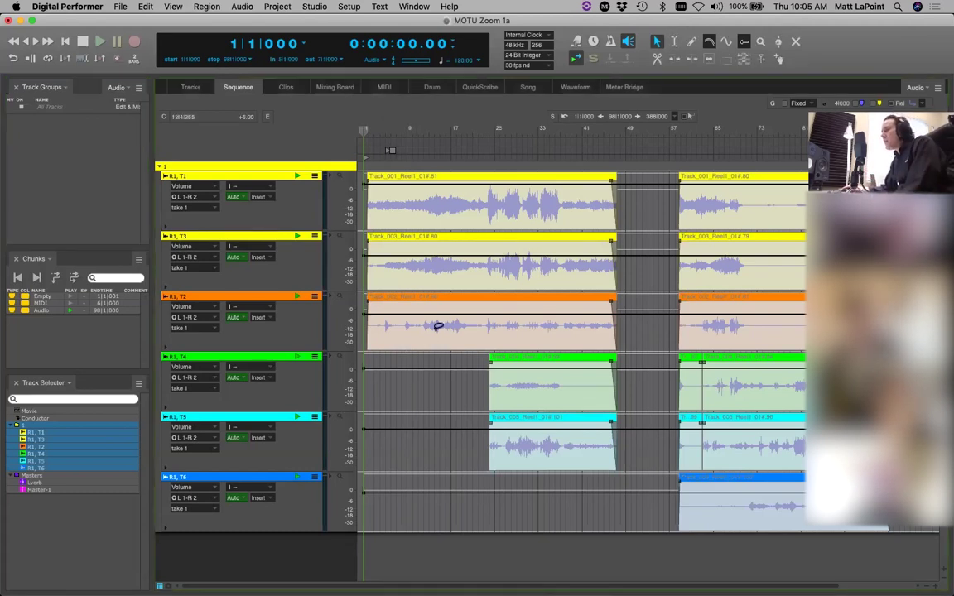
Step: Add volume points on the six grouped R1 tracks and pull the curves down to silence between about bars 46 and 54
click(508, 187)
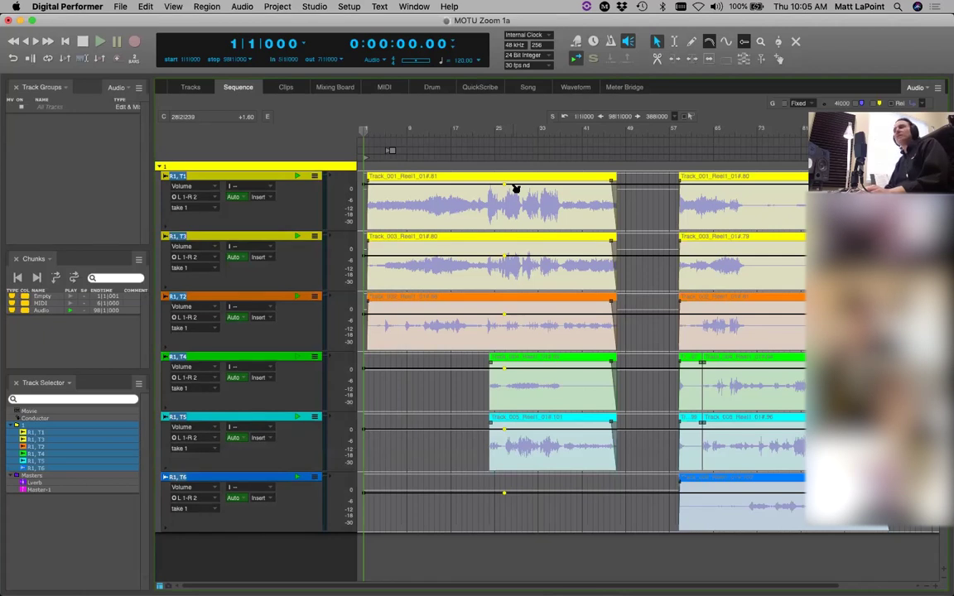
click(600, 186)
click(638, 184)
drag(618, 188, 616, 228)
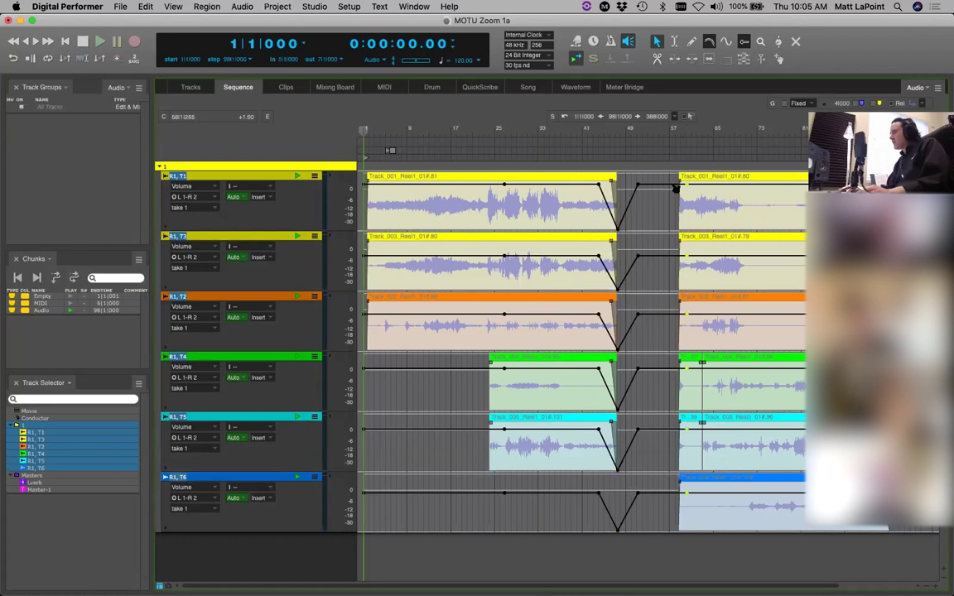
click(640, 186)
drag(642, 203, 677, 249)
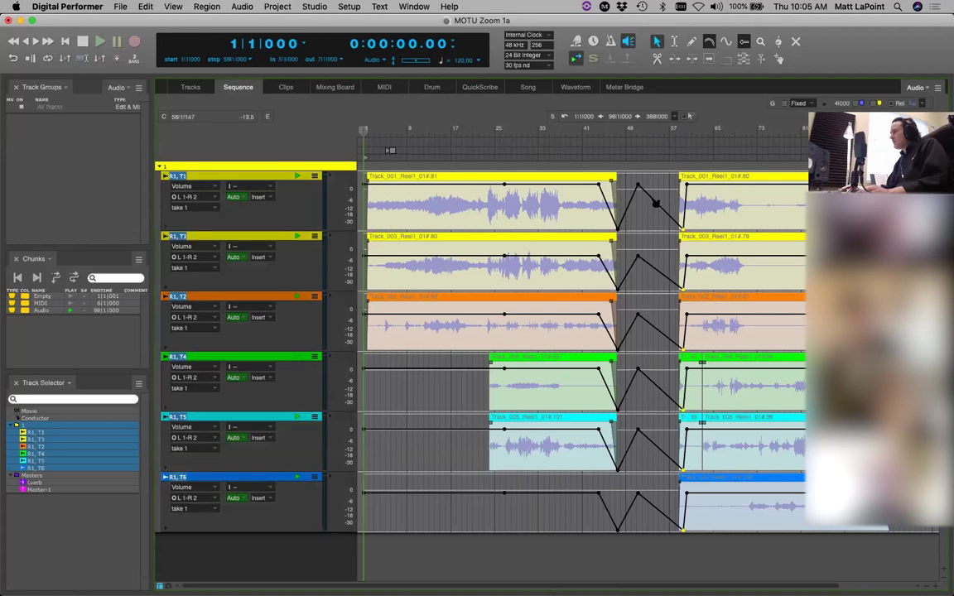
drag(639, 185, 656, 230)
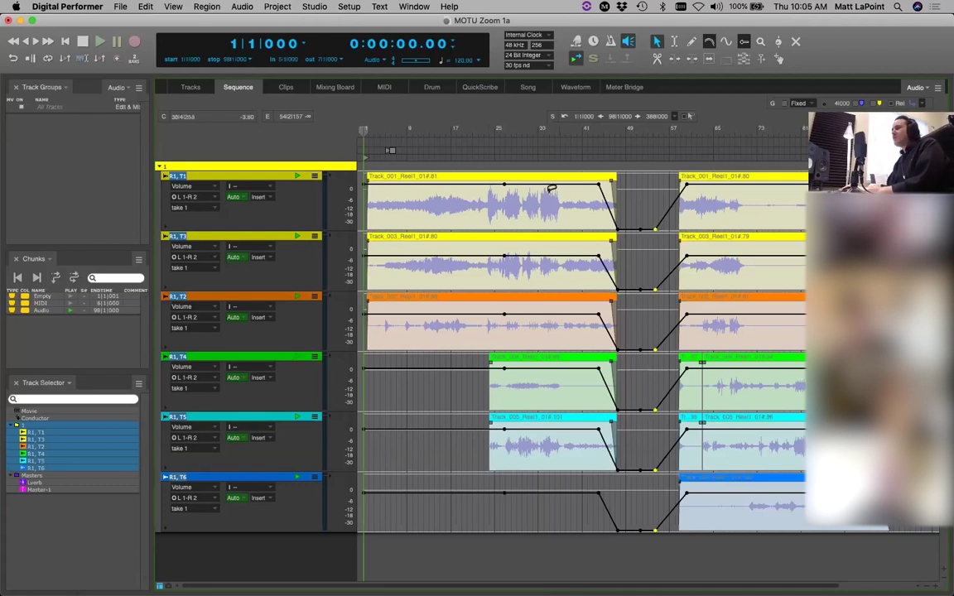
Step: Add volume points on the R1 tracks from about bar 15, lowering the curves gradually to about bar 35 and raising them at about bar 37
click(443, 184)
click(477, 184)
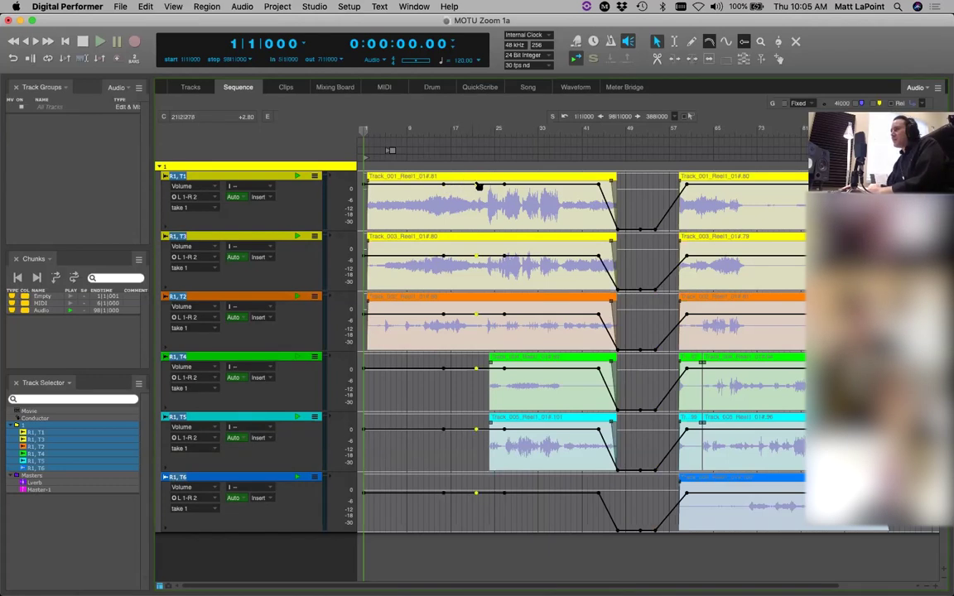
drag(476, 184, 565, 184)
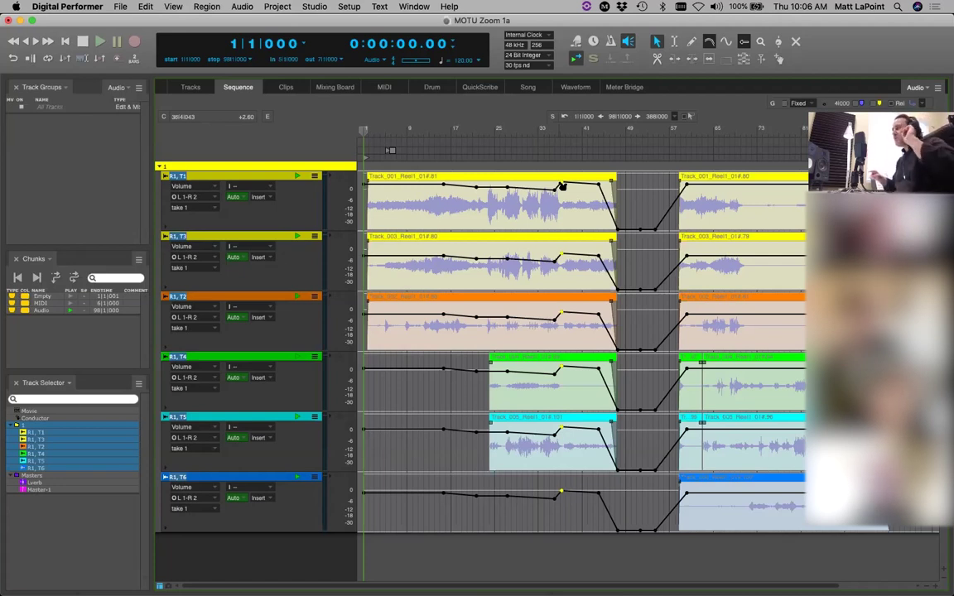
click(403, 381)
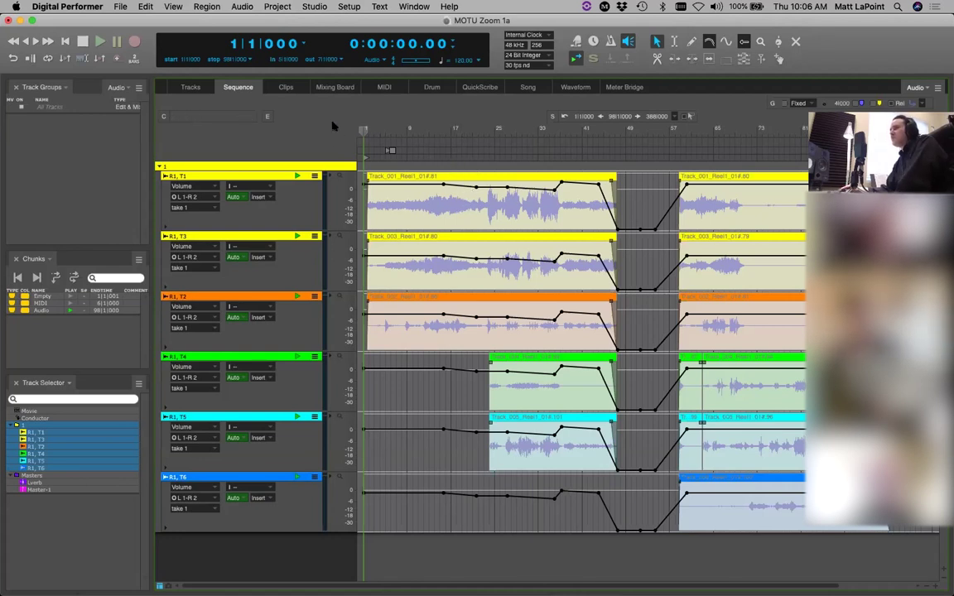
Step: Select the volume points on R1, T1 to T5 between about bars 21 and 47 and examine the Change Continuous Data options
drag(470, 171, 629, 448)
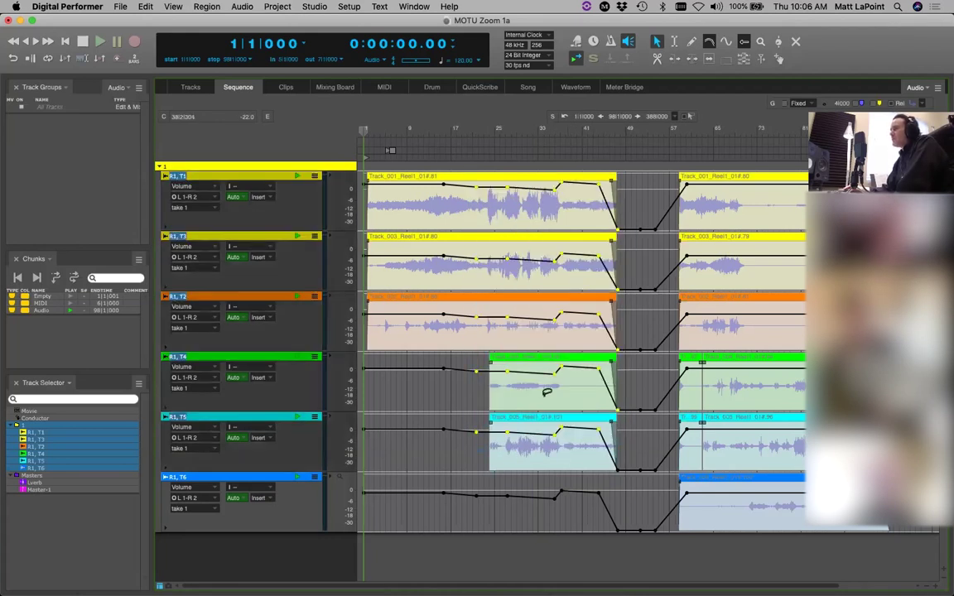
click(648, 277)
drag(463, 173, 635, 449)
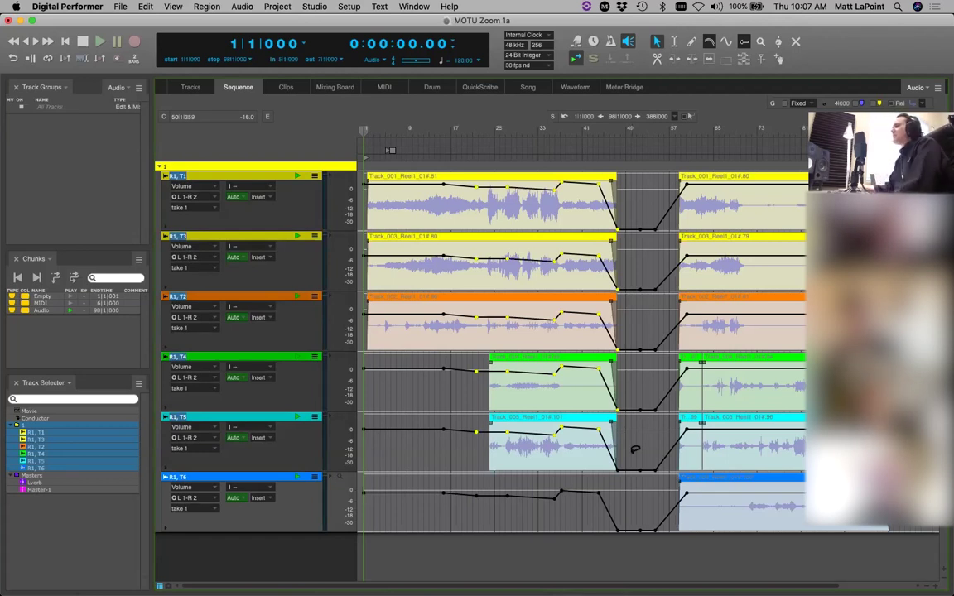
click(208, 8)
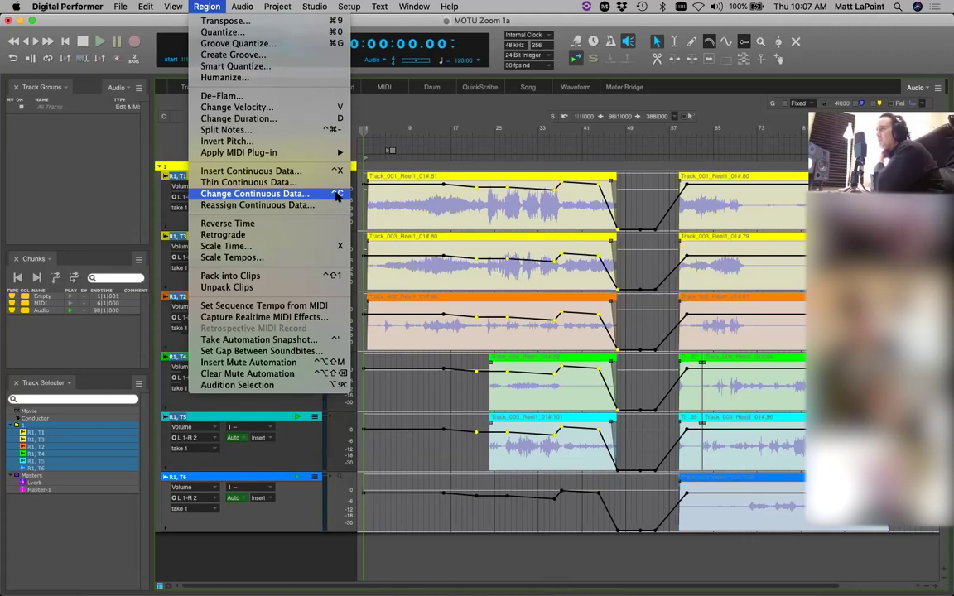
click(386, 99)
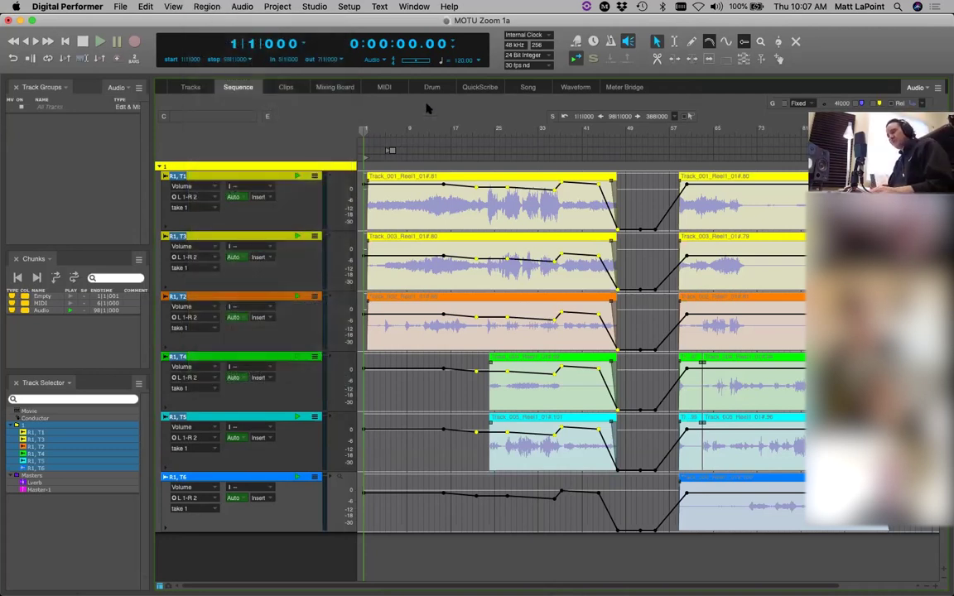
key(super+6)
drag(182, 70, 486, 99)
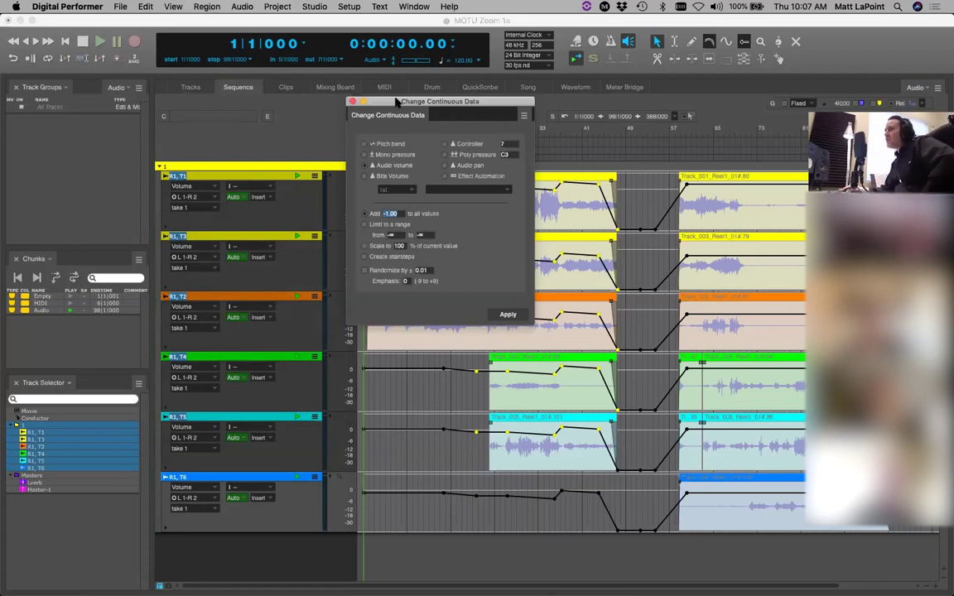
drag(434, 101, 449, 109)
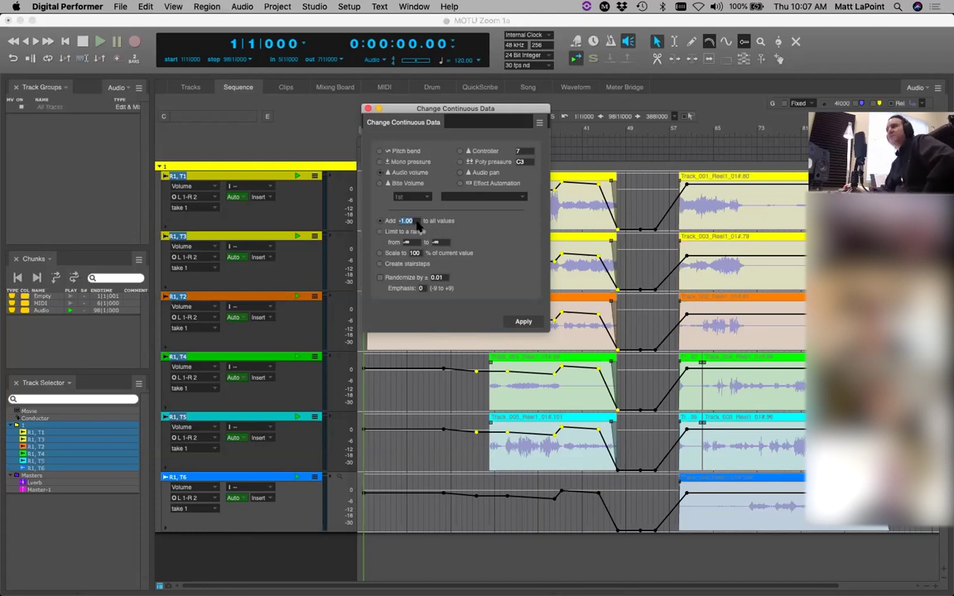
click(369, 110)
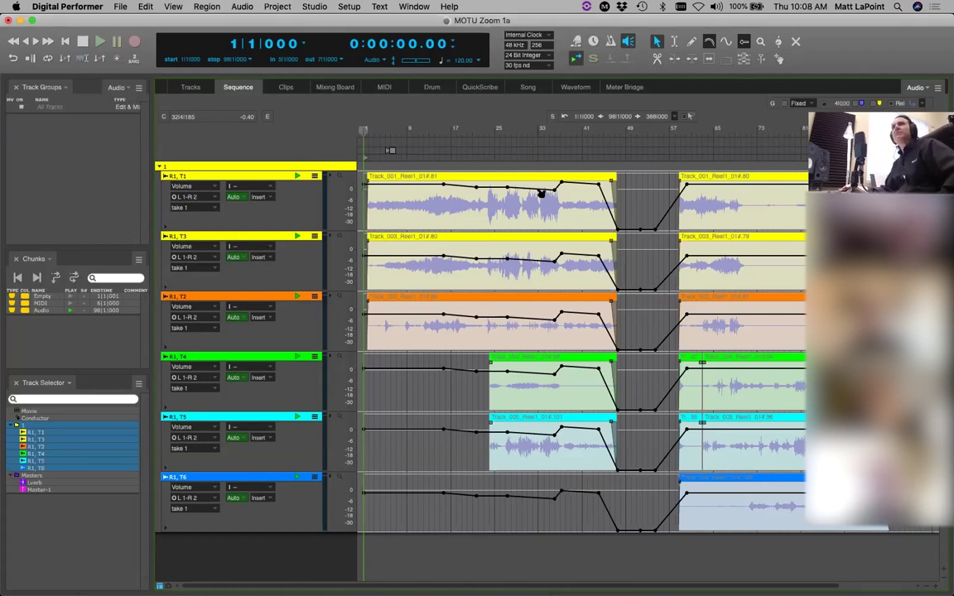
Step: Select the volume points from about bars 37 to 47 on R1, T1 to T5 and add 3 to all their audio volume values
mouse_move(559, 171)
mouse_down()
mouse_move(589, 336)
mouse_move(620, 436)
mouse_up()
key(alt+c)
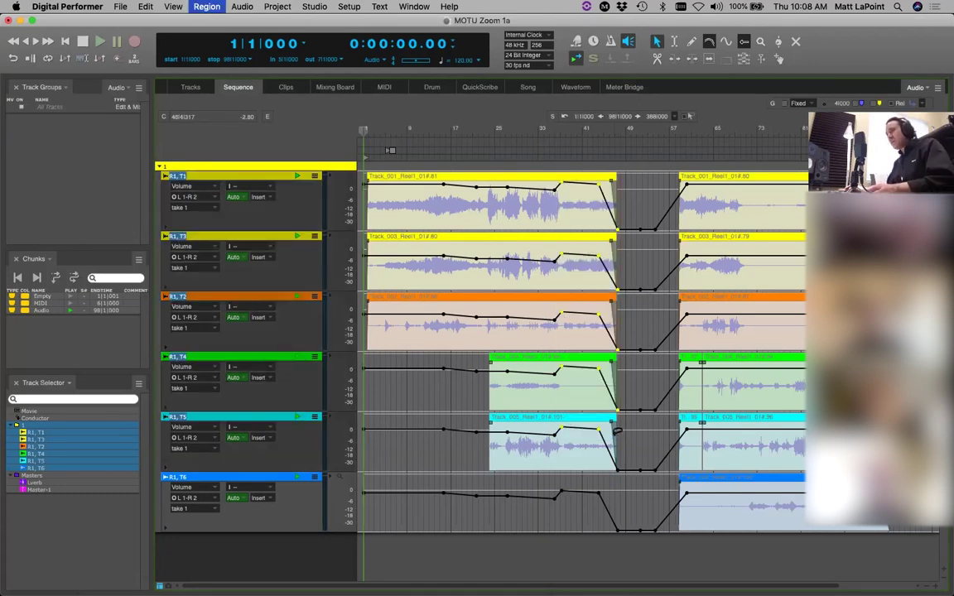
click(207, 6)
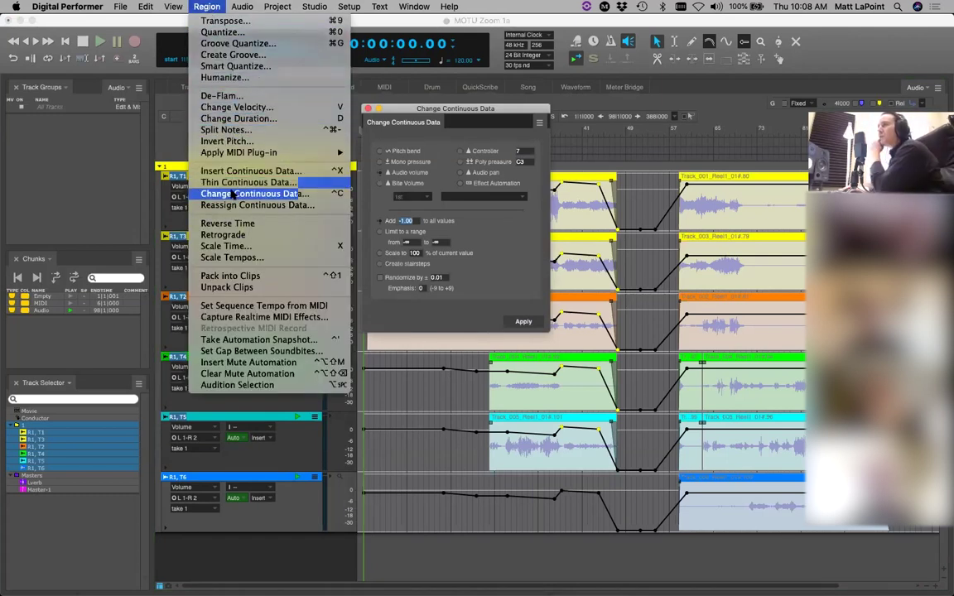
click(439, 142)
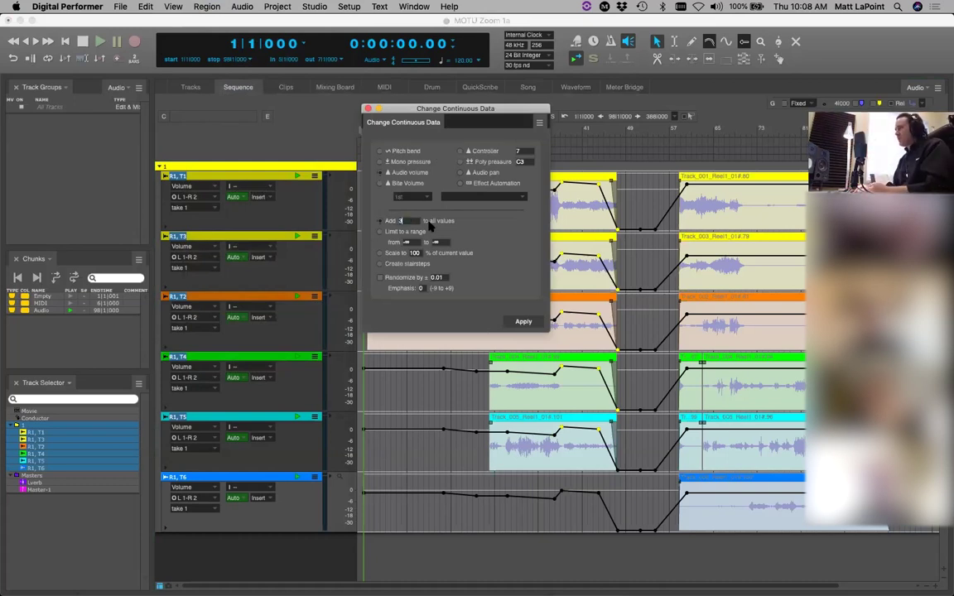
key(Return)
Step: Add -6 to the selected audio volume points with Change Continuous Data and play the sequence from about bar 36
click(551, 131)
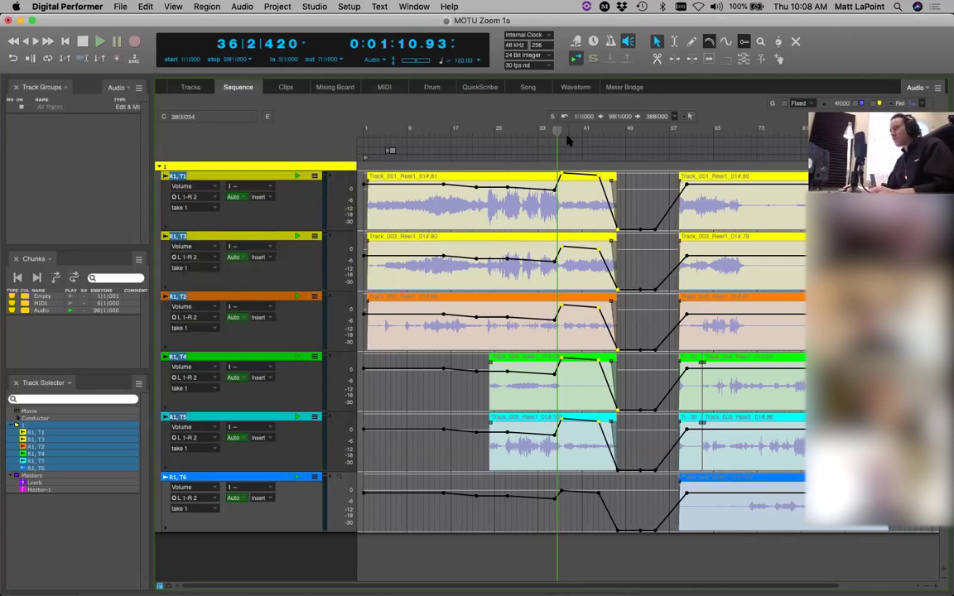
key(super+6)
text(-3)
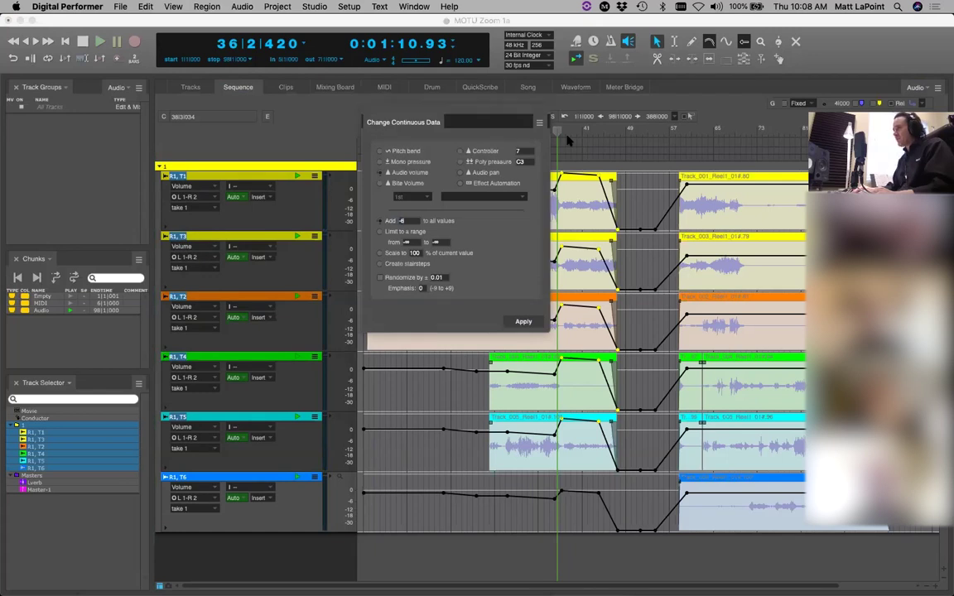
key(Return)
key(space)
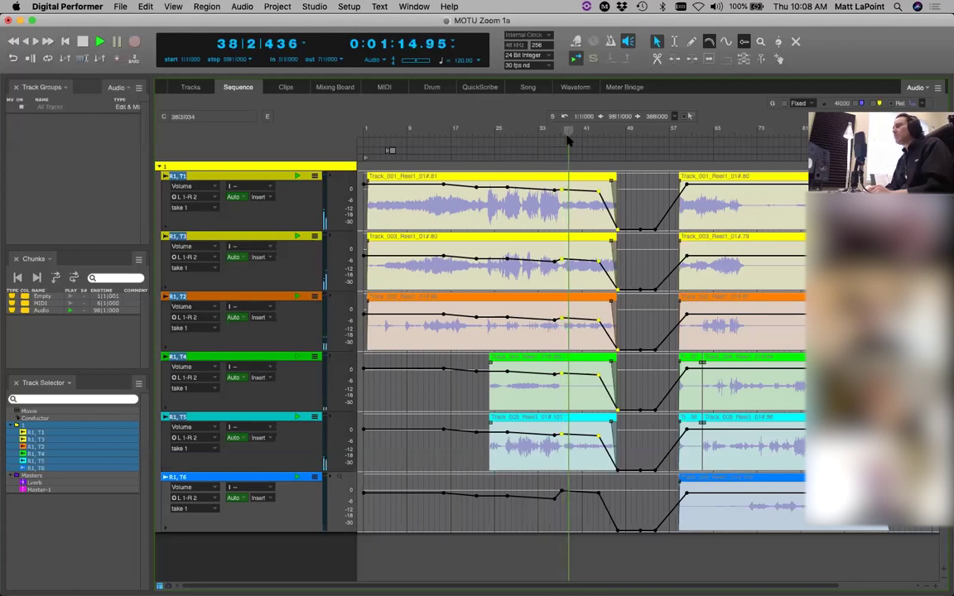
key(space)
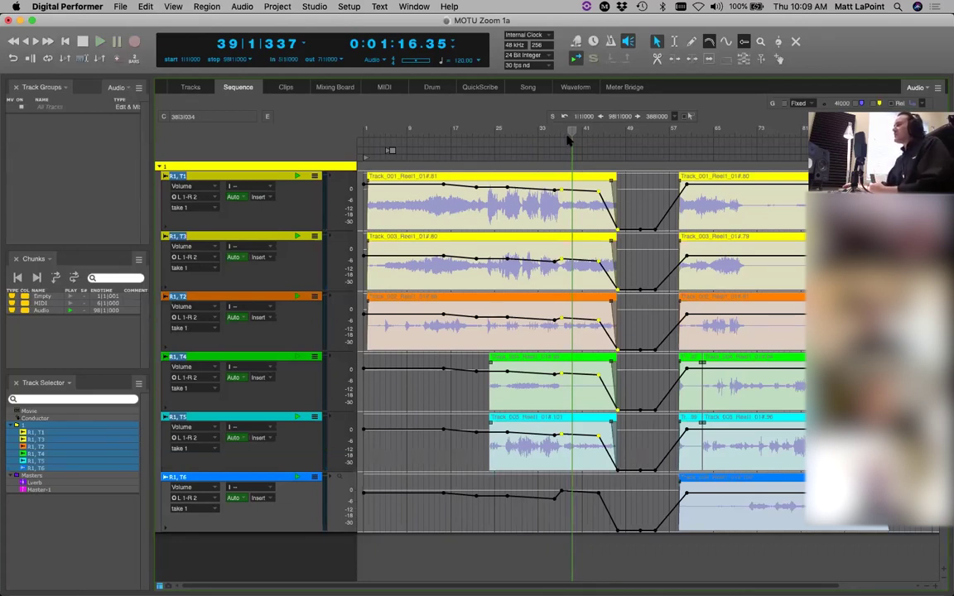
click(632, 188)
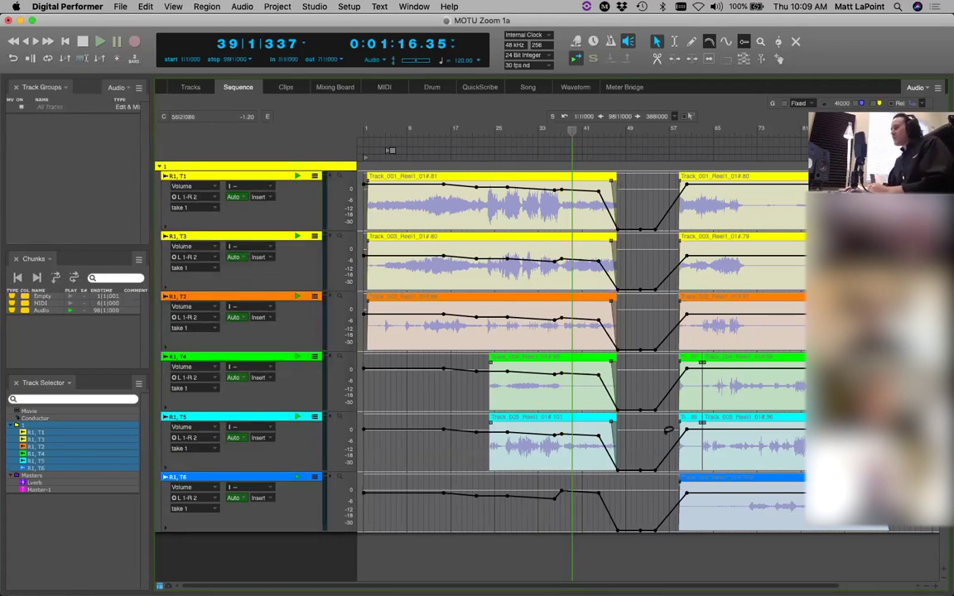
Step: Revert the project in Undo History to the Edge Edit Soundbites entry of 9:59:51 AM and return to the sequence start
key(ctrl+z)
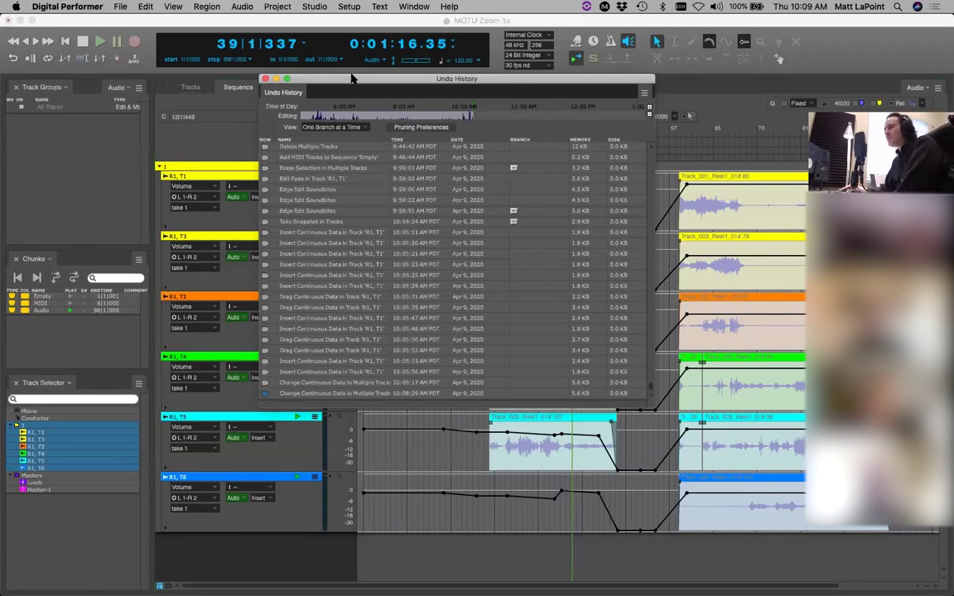
drag(354, 76, 356, 74)
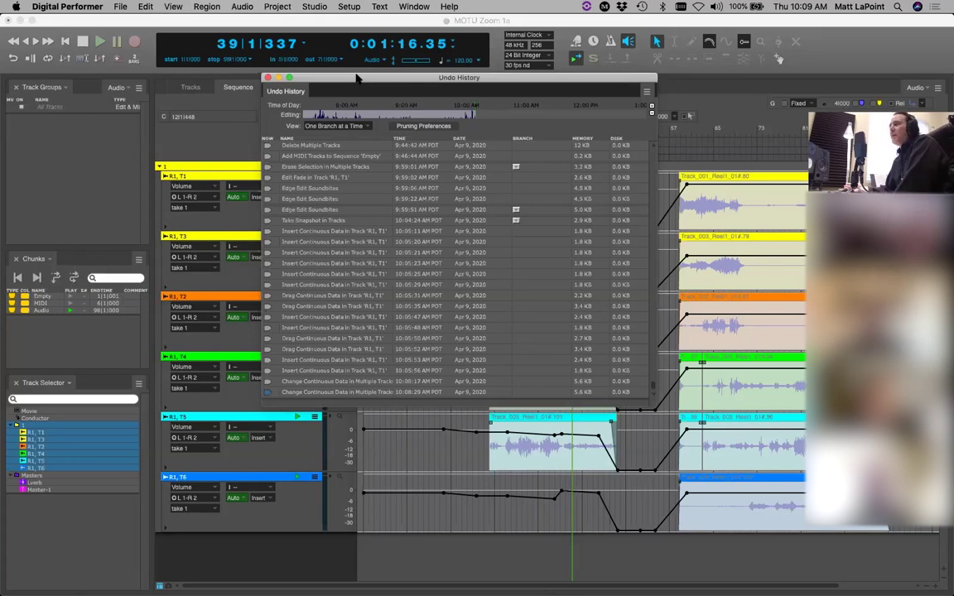
drag(356, 77, 360, 76)
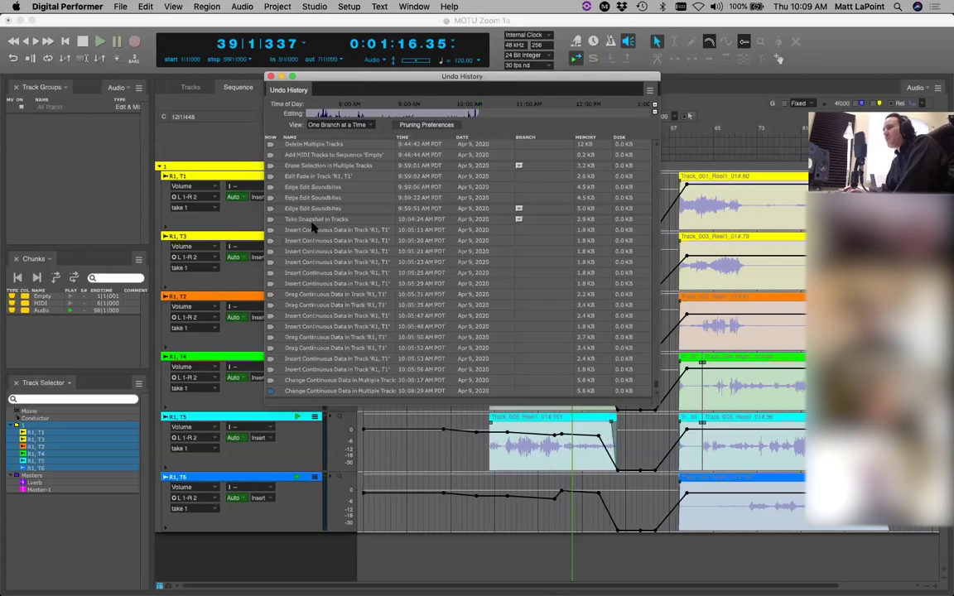
drag(406, 81, 451, 80)
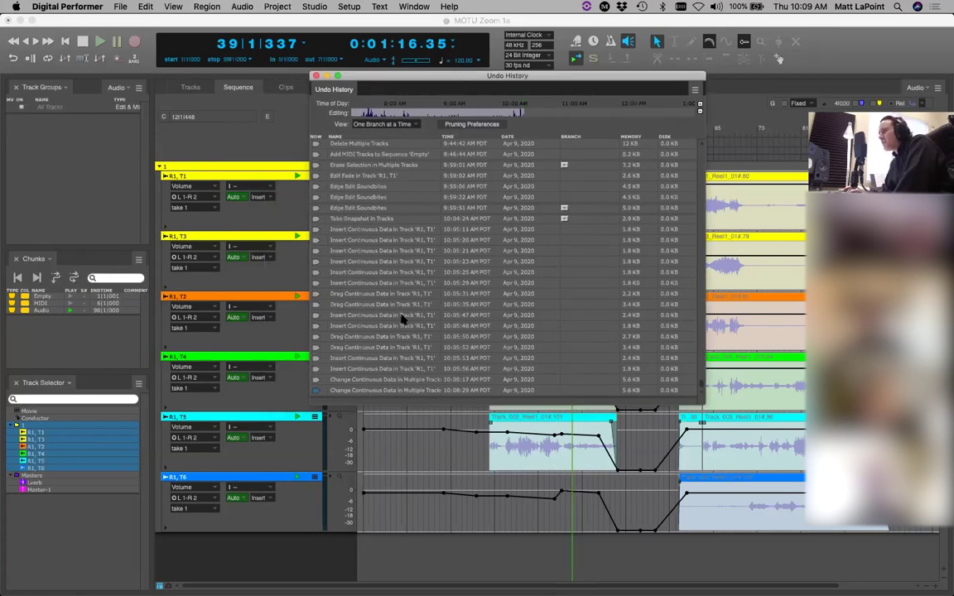
click(316, 208)
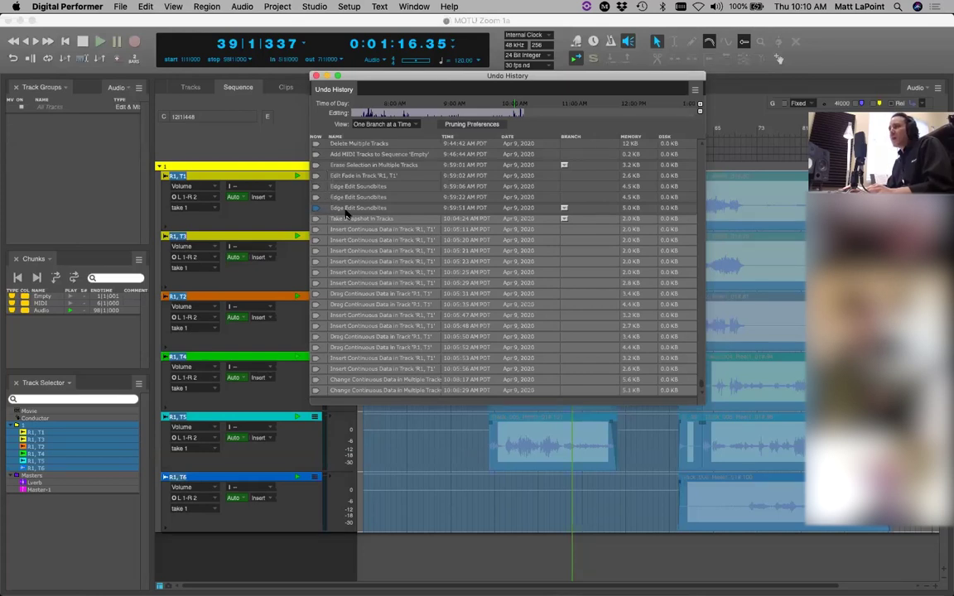
click(316, 76)
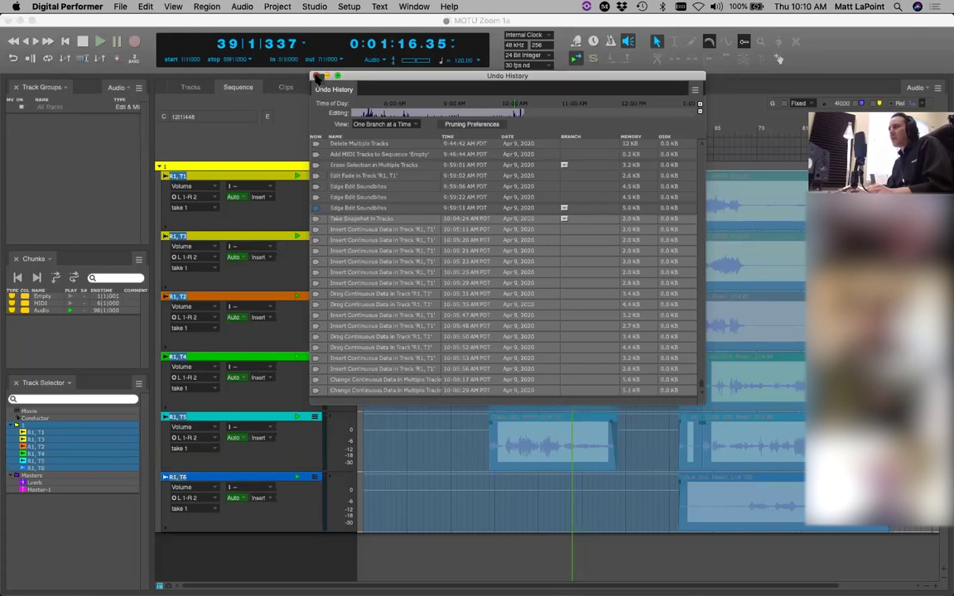
click(65, 40)
key(super+a)
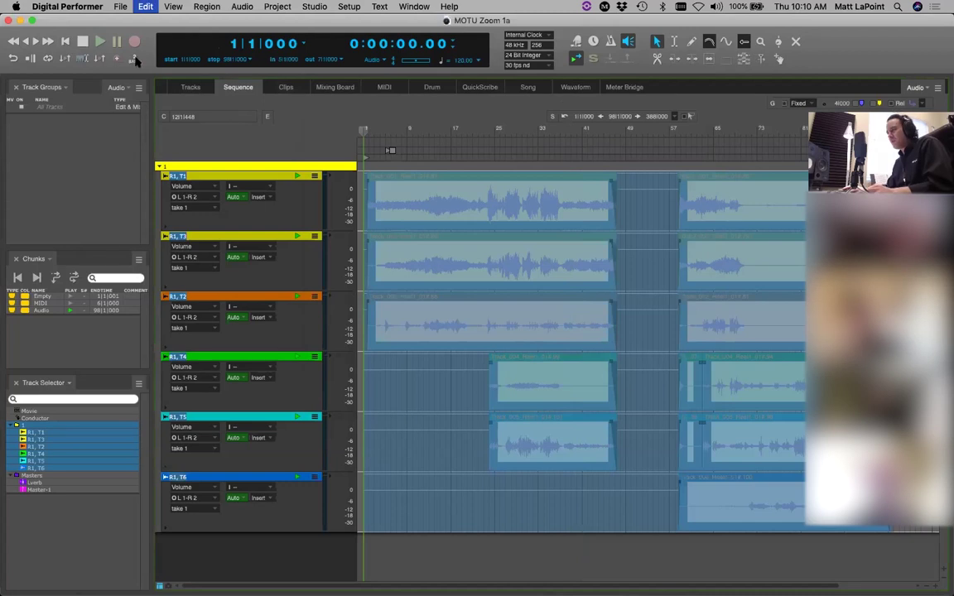
Step: Show the Soundbites layer on all R1 tracks and switch them back to the Volume layer
click(189, 186)
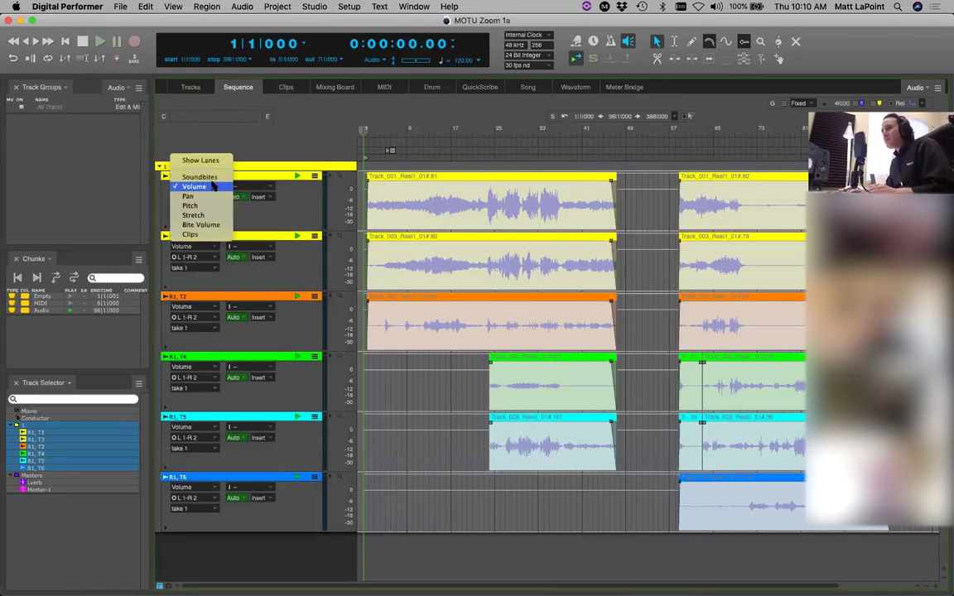
alt+click(219, 176)
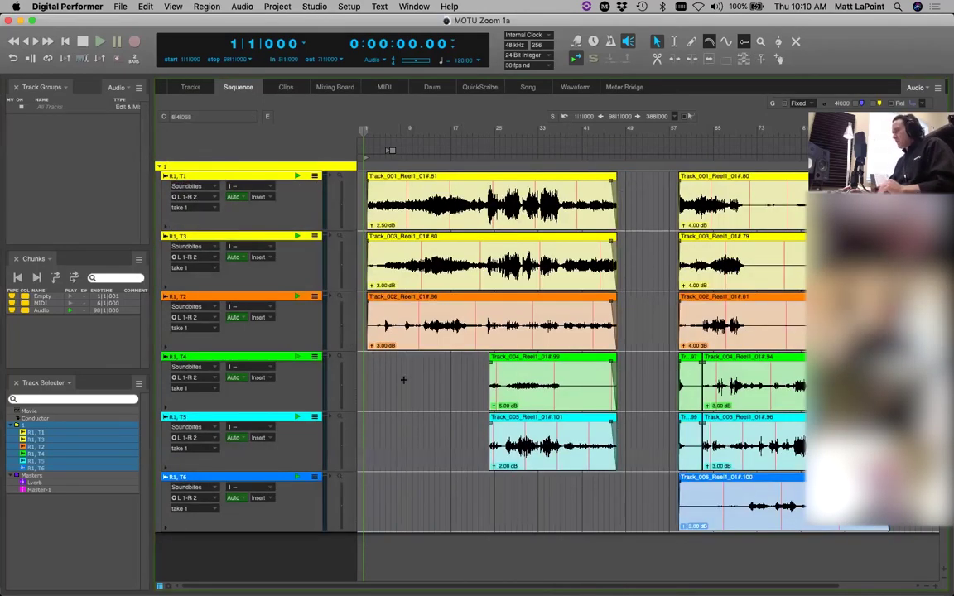
click(213, 190)
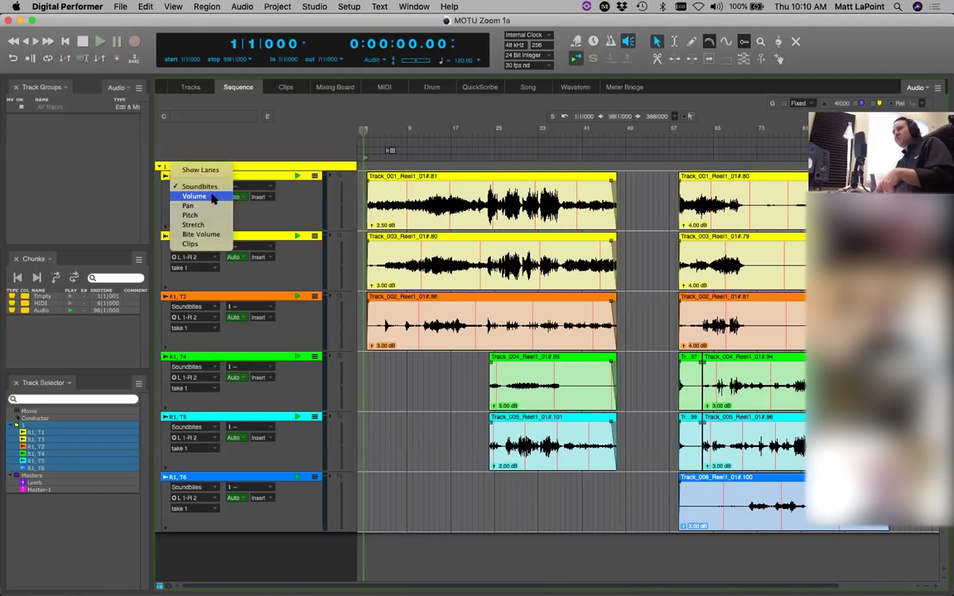
click(212, 197)
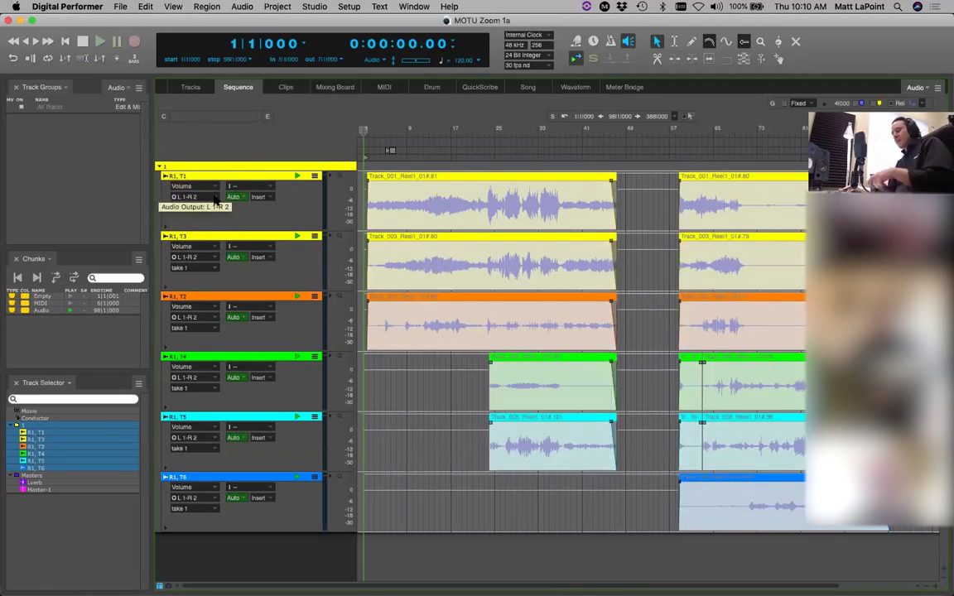
key(p)
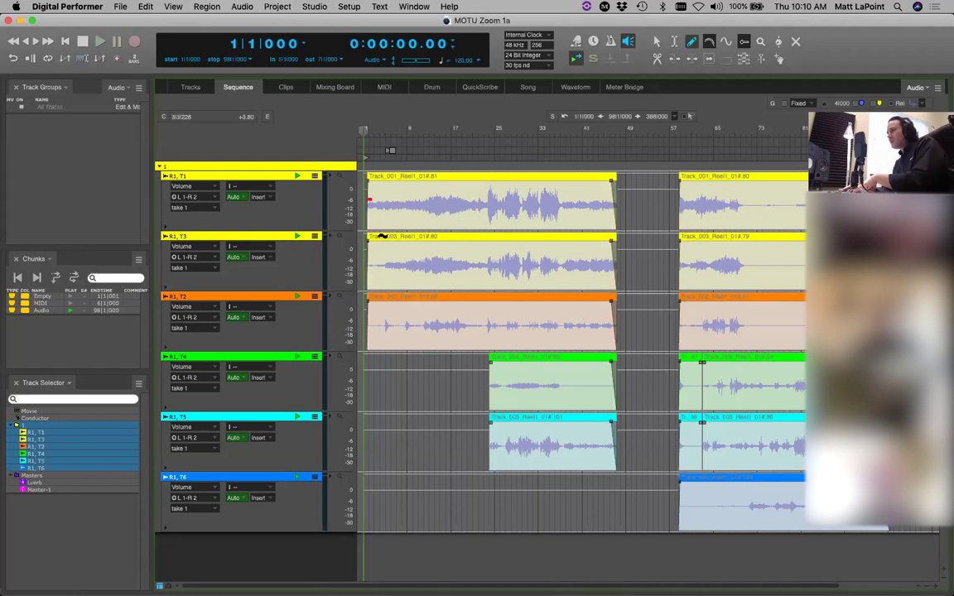
key(a)
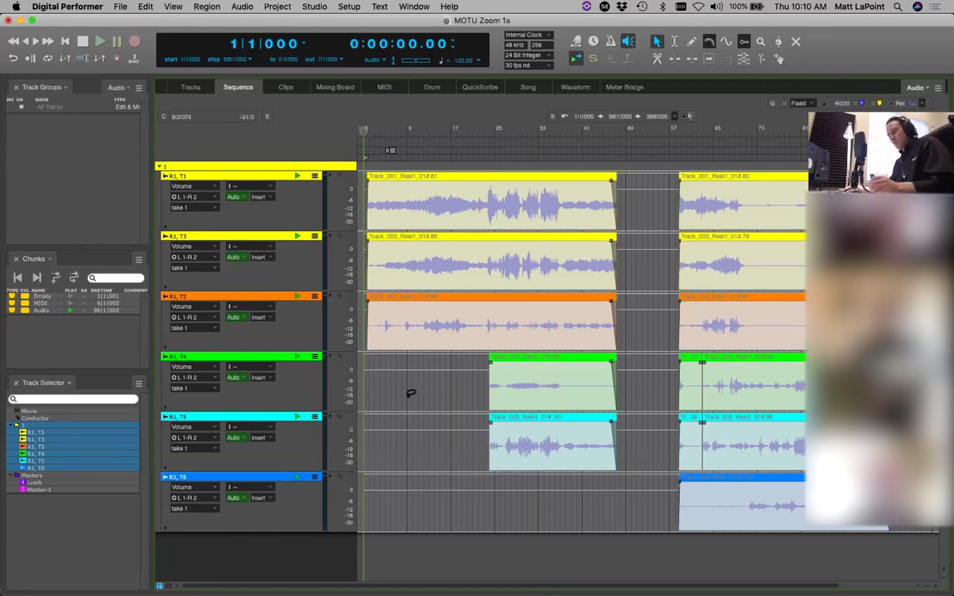
Step: Take an automation snapshot from counter to chunk end for tracks shown and current data types in Edit Window
key(super+a)
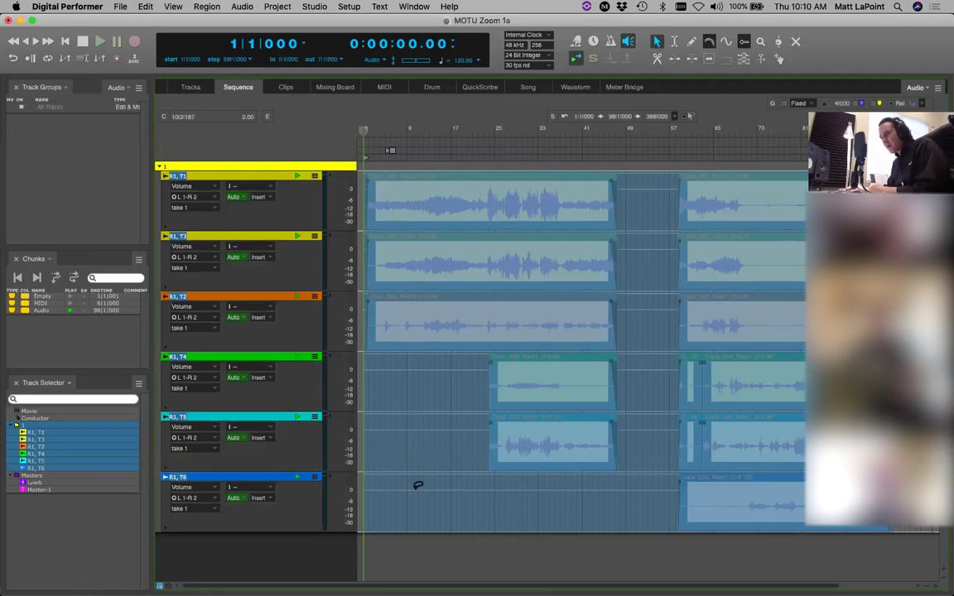
key(ctrl+apostrophe)
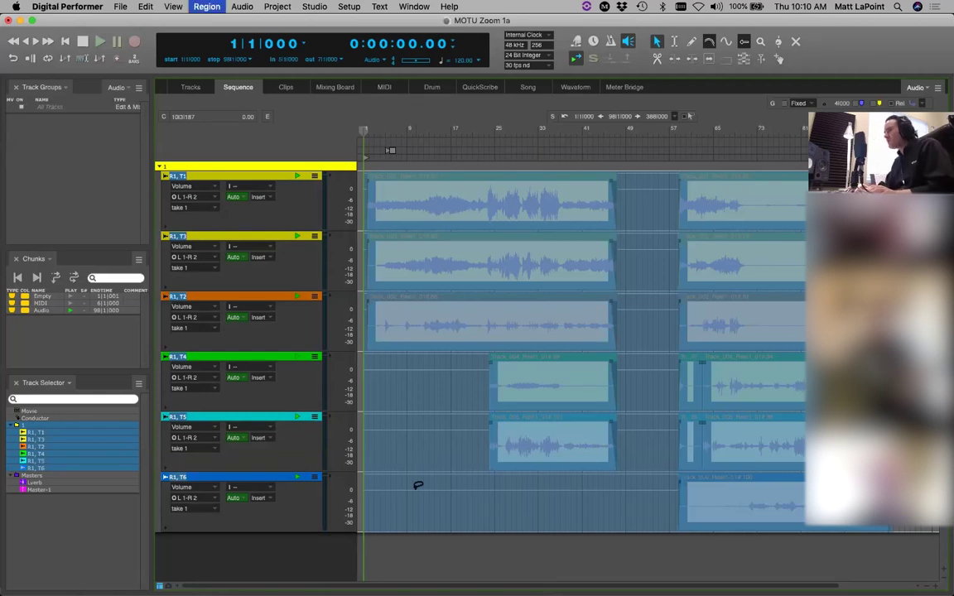
drag(310, 495, 576, 196)
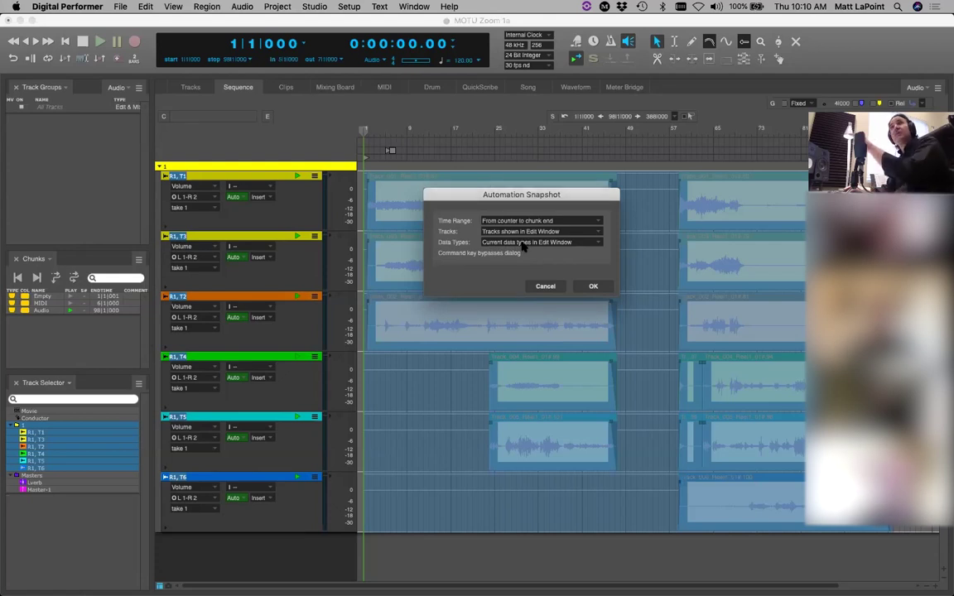
click(593, 286)
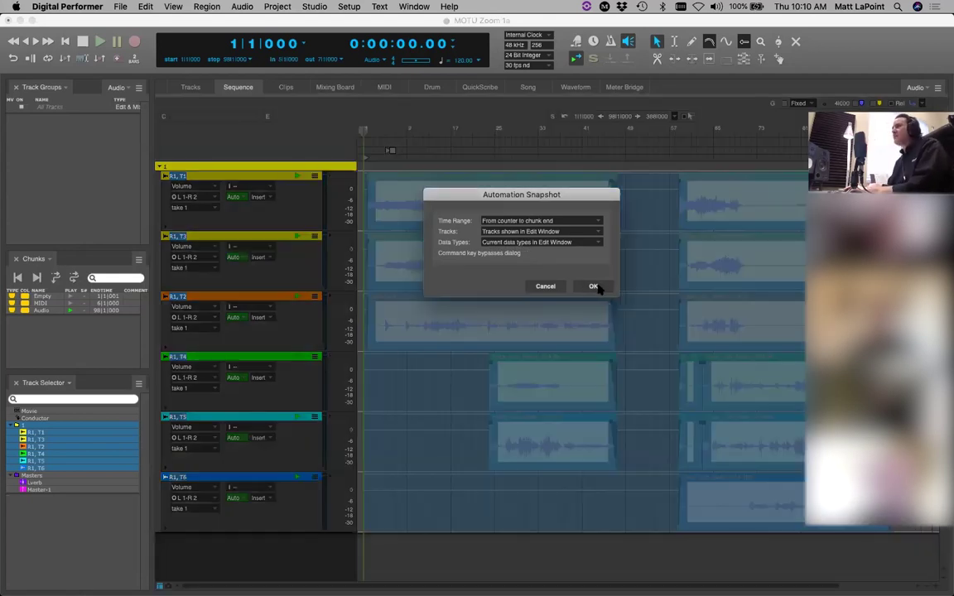
key(super+shift+a)
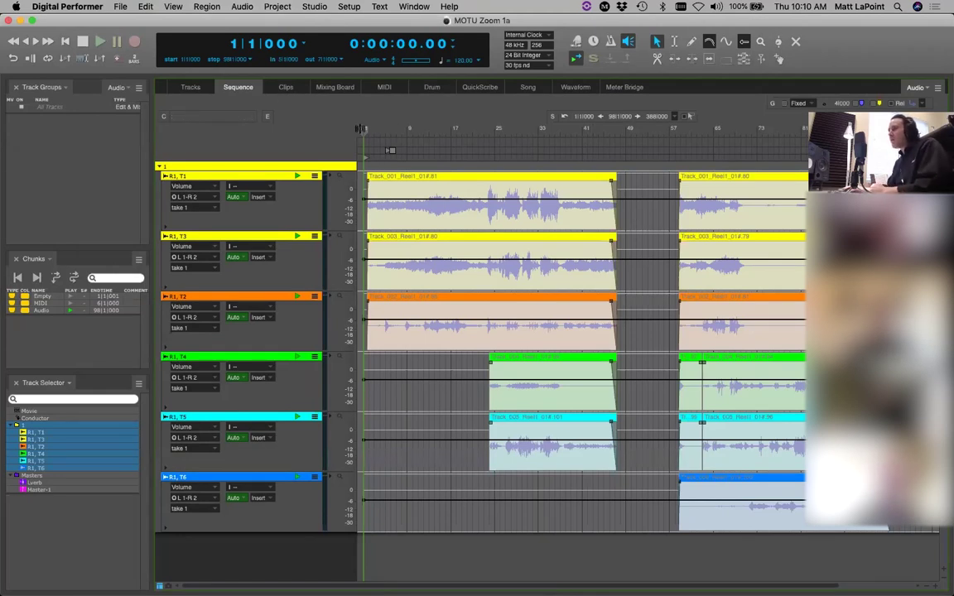
Step: Add volume points on the grouped R1 tracks between about bars 25 and 73, alternately lowering and raising the curves
click(412, 130)
drag(412, 130, 464, 130)
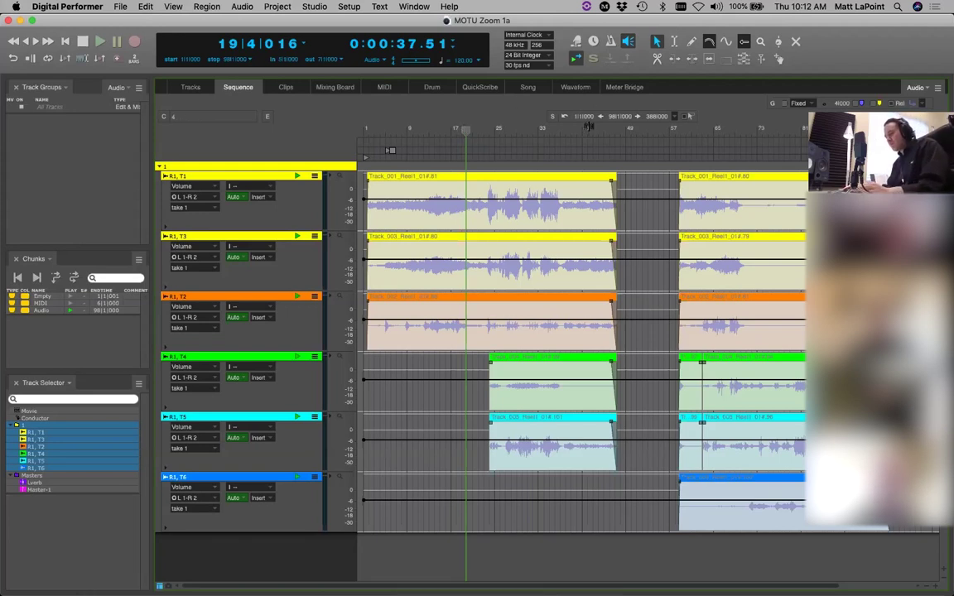
click(498, 202)
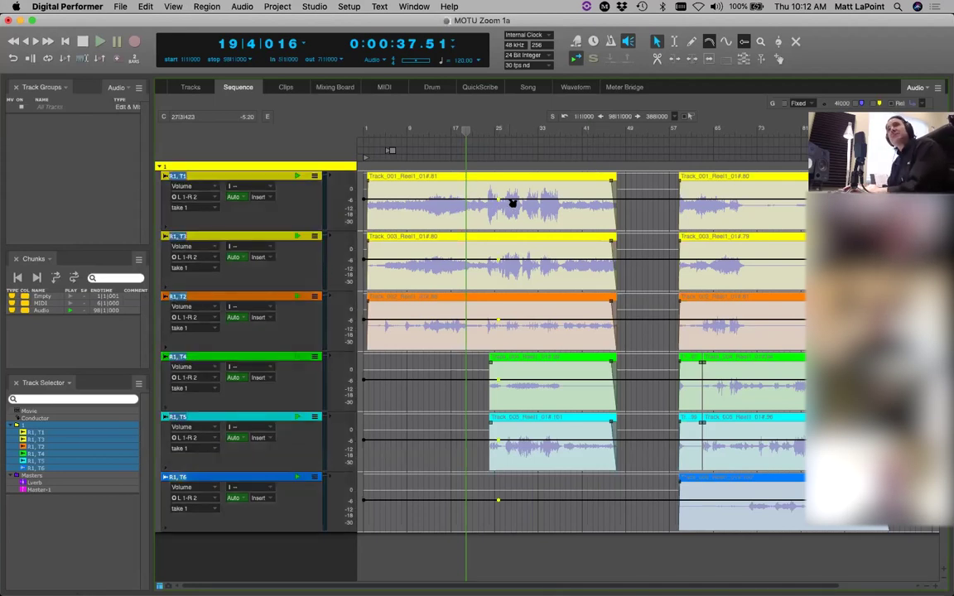
drag(507, 204, 552, 211)
click(581, 204)
click(625, 209)
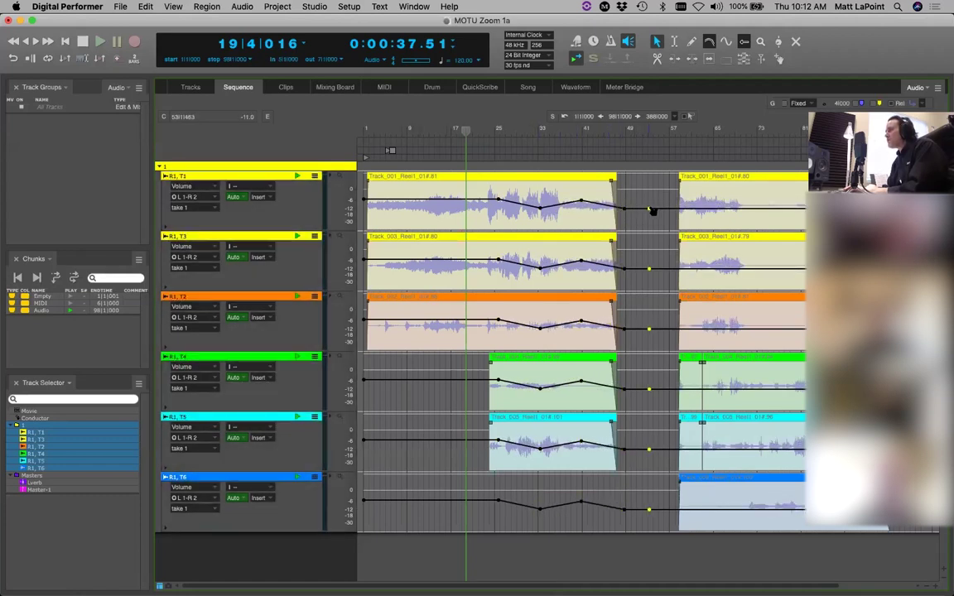
click(677, 212)
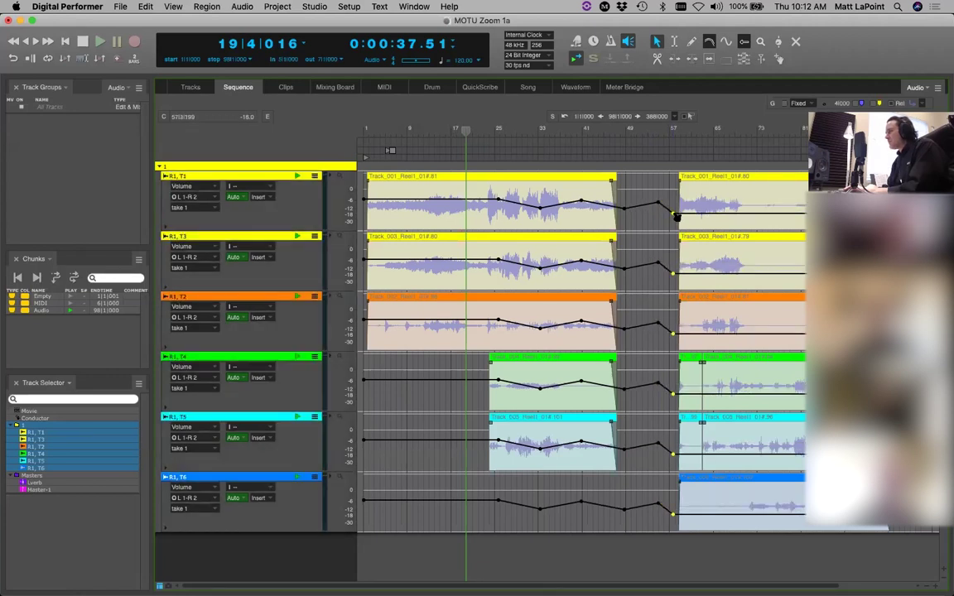
click(731, 204)
drag(732, 204, 766, 200)
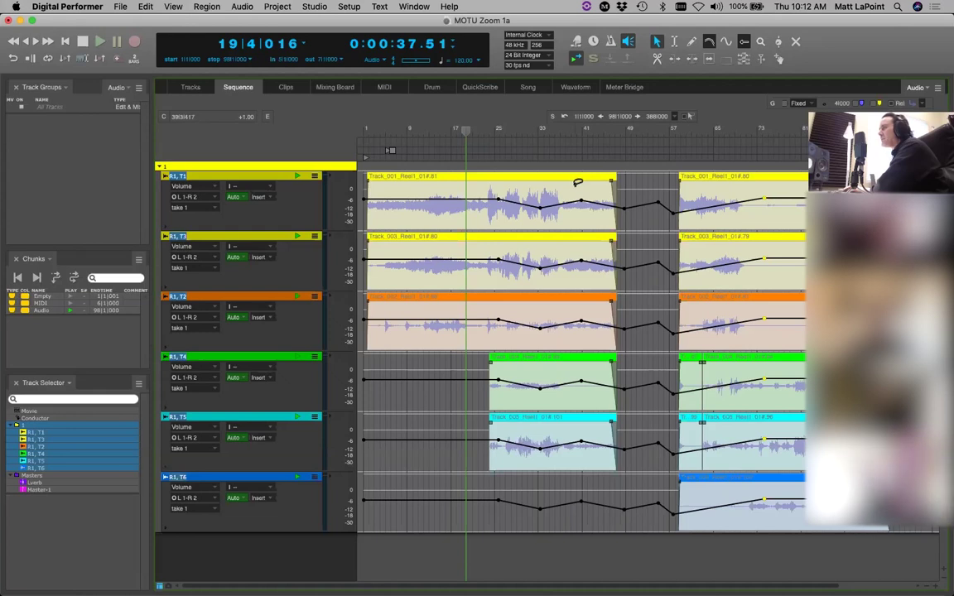
Step: Select the volume points from about bars 40 to 48 on R1, T1 to T5 and add -2.5 to all their audio volume values
drag(575, 185, 639, 455)
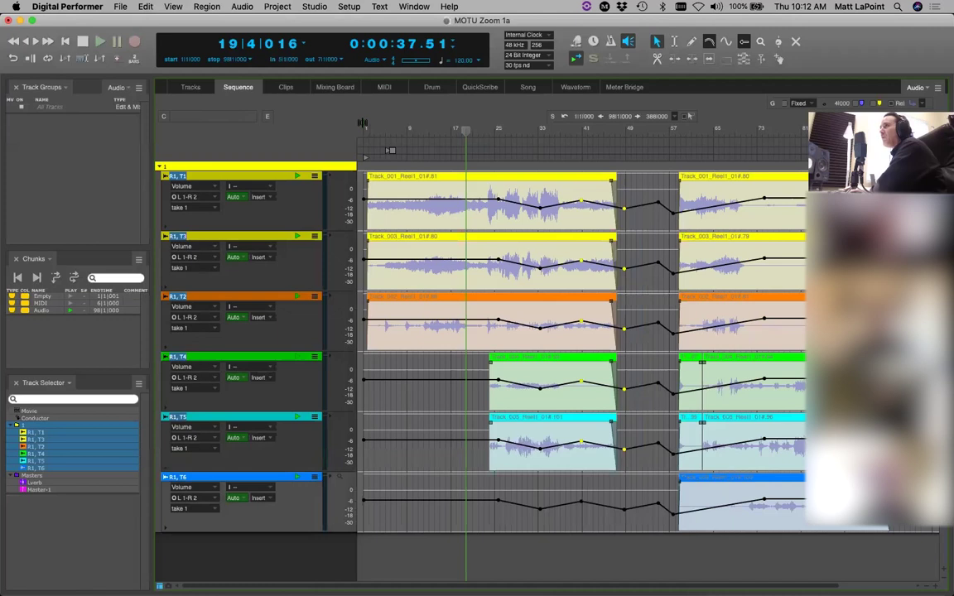
click(205, 7)
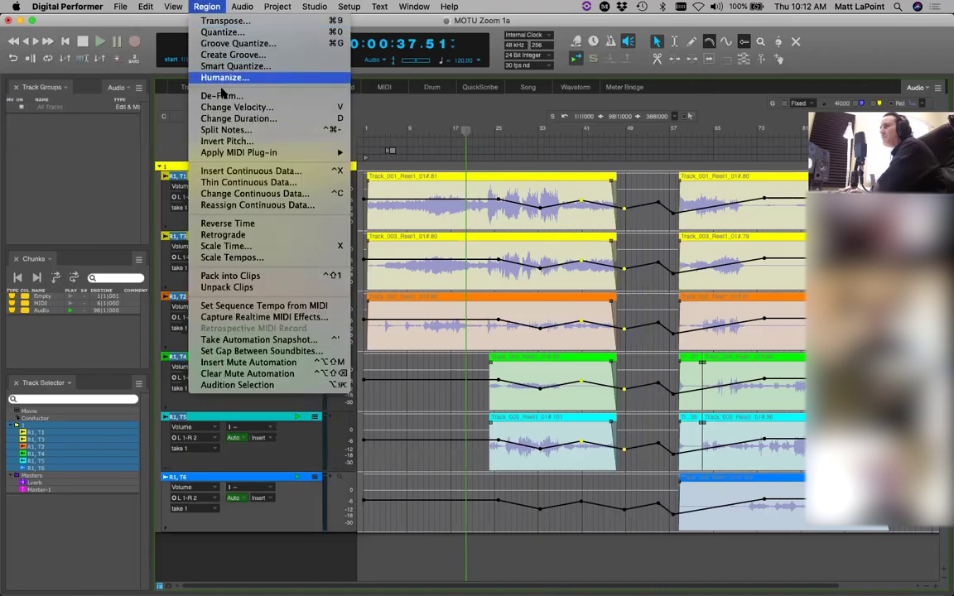
click(262, 195)
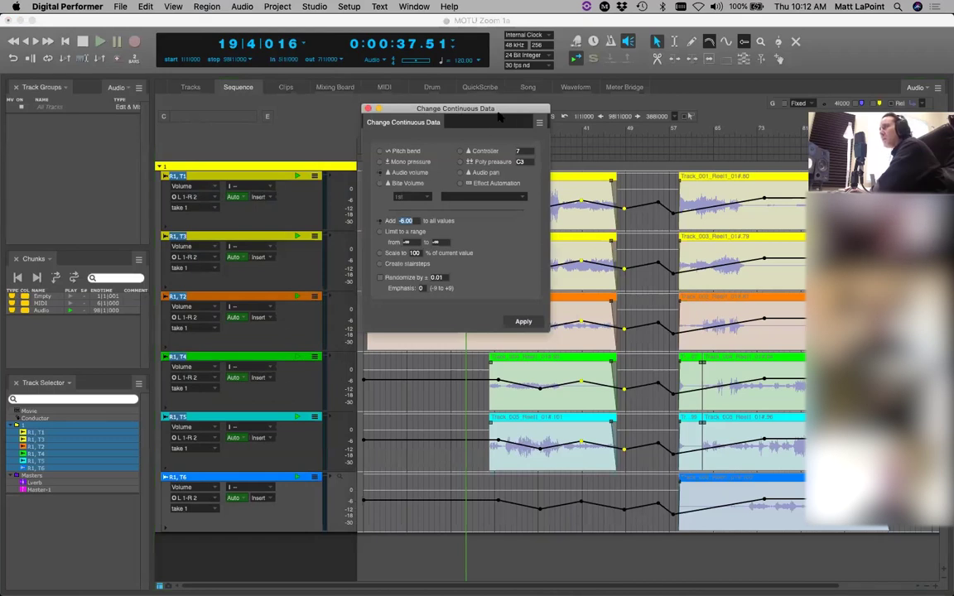
drag(452, 106, 506, 119)
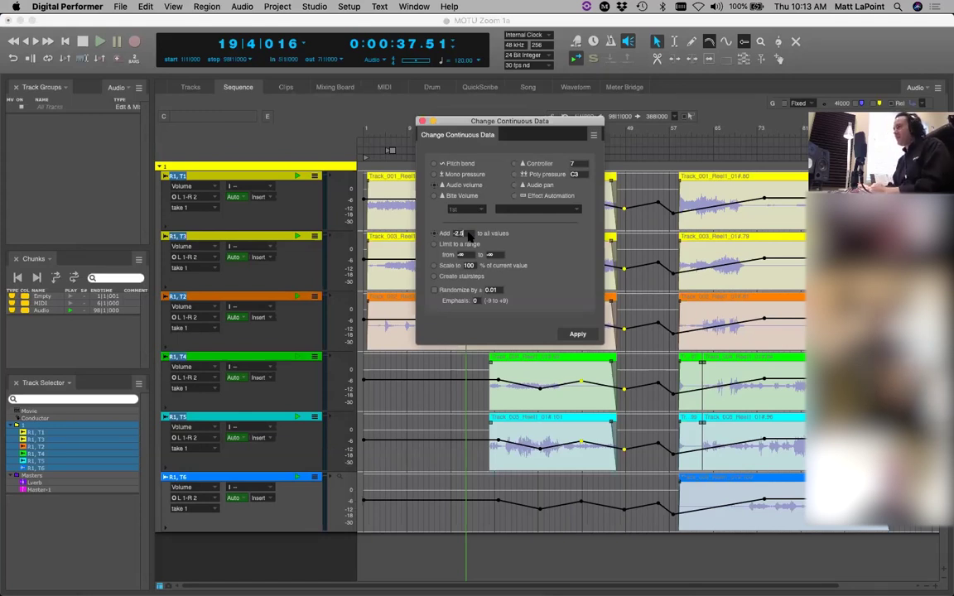
key(Return)
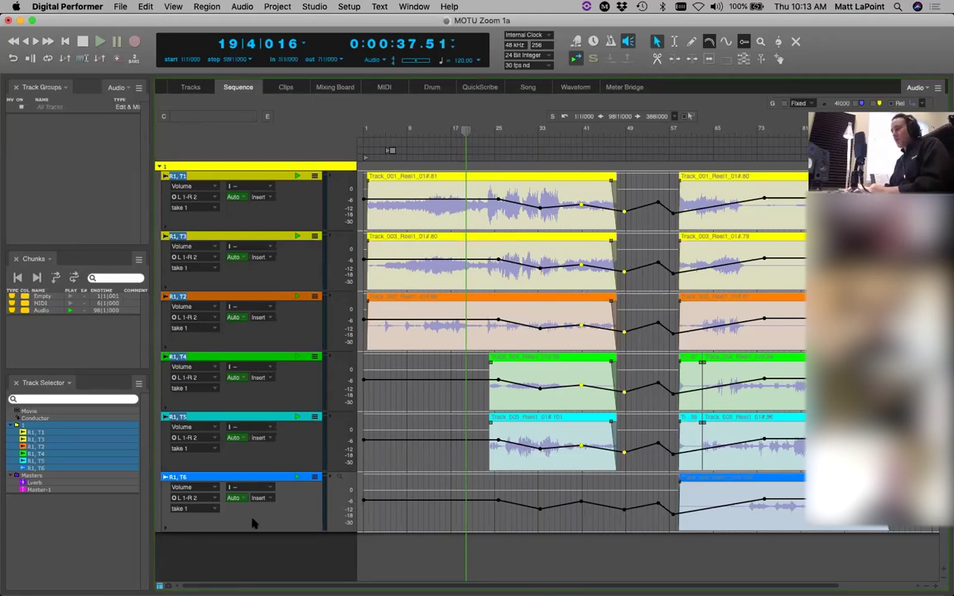
Step: Add volume points on the R1 tracks from about bar 93 to 96, fading the curves to silence before the soundbites end
scroll(341, 424, right, 10)
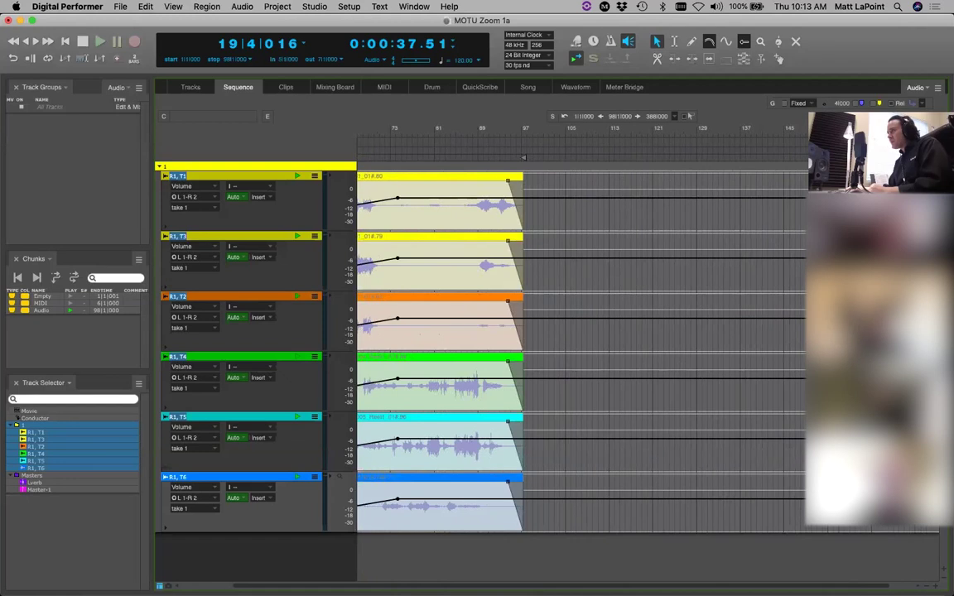
click(521, 127)
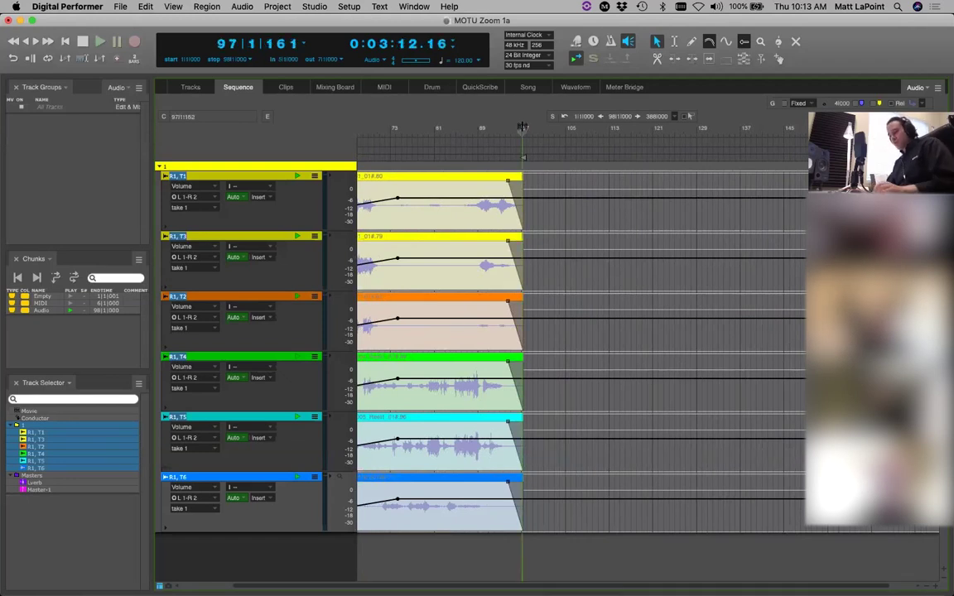
key(super+])
key(super+])
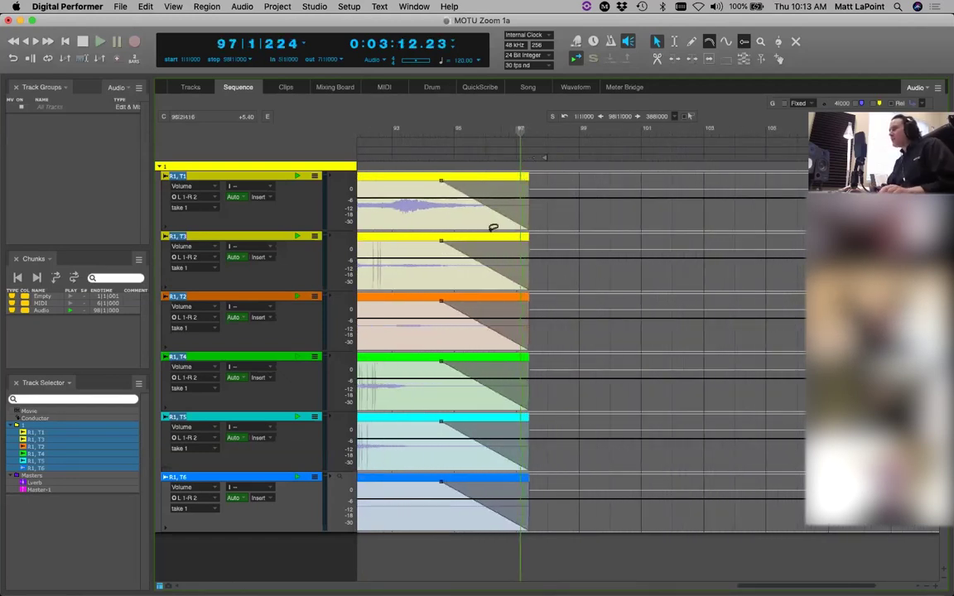
click(401, 199)
drag(414, 201, 484, 226)
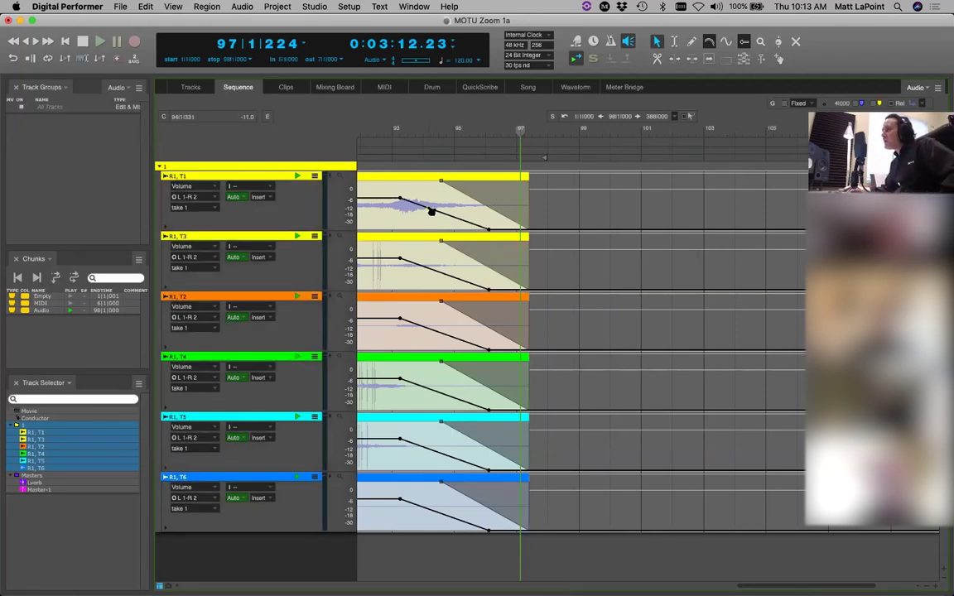
click(461, 206)
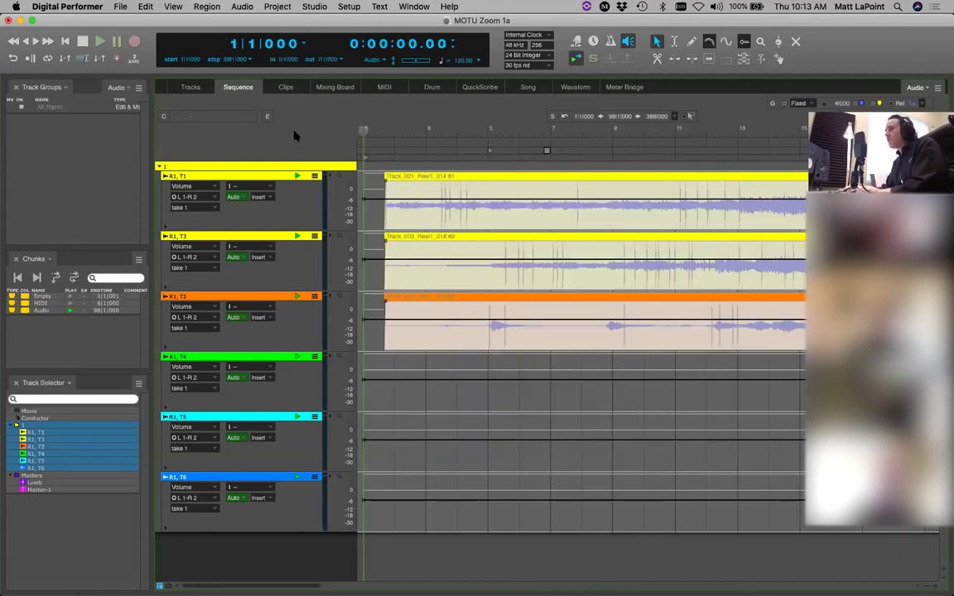
key(super+bracketleft)
key(super+bracketleft)
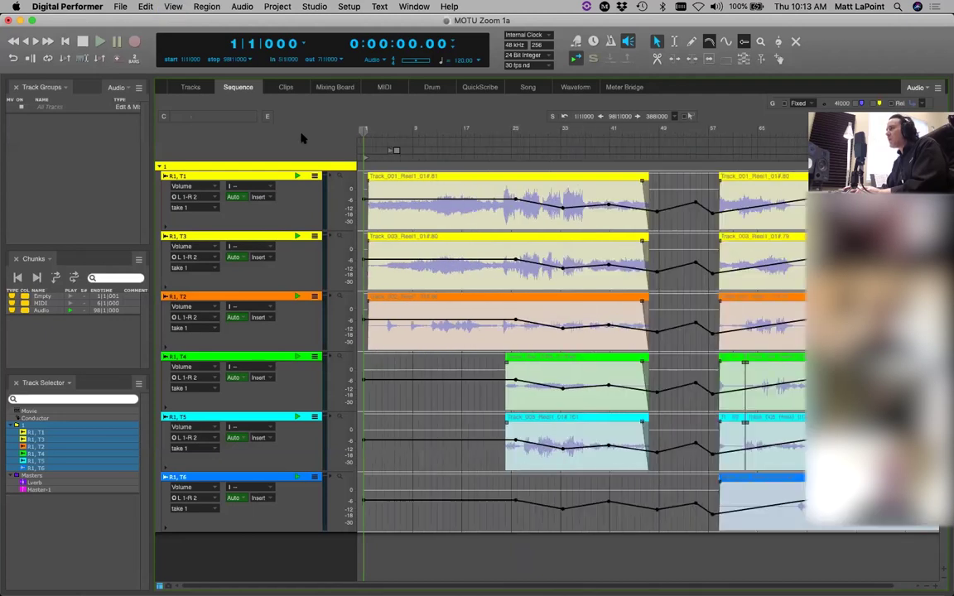
key(super+bracketleft)
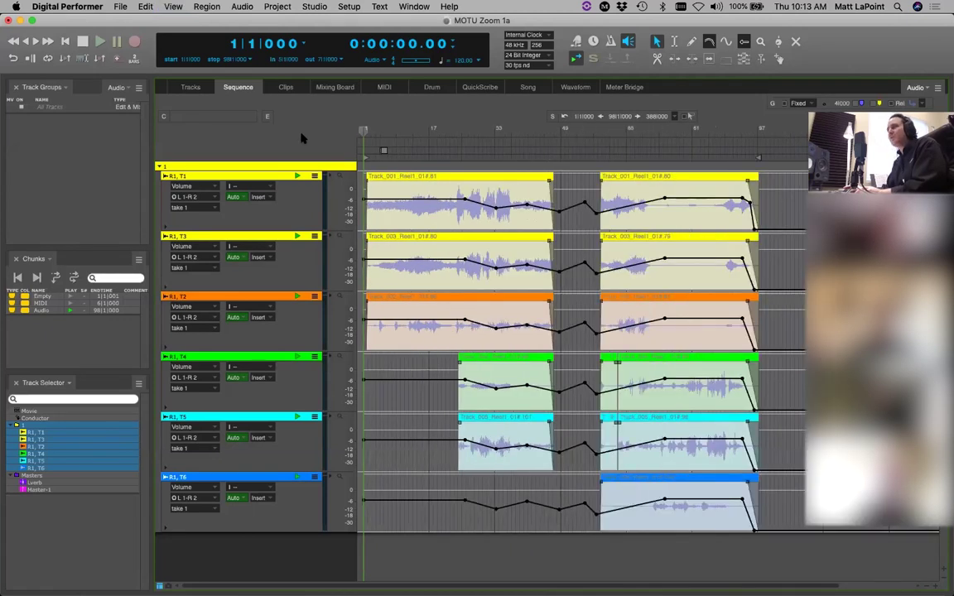
Step: Add a volume point near bar 83 on R1, T1, T2 and T5 together and raise it to about +1.6
key(super+bracketleft)
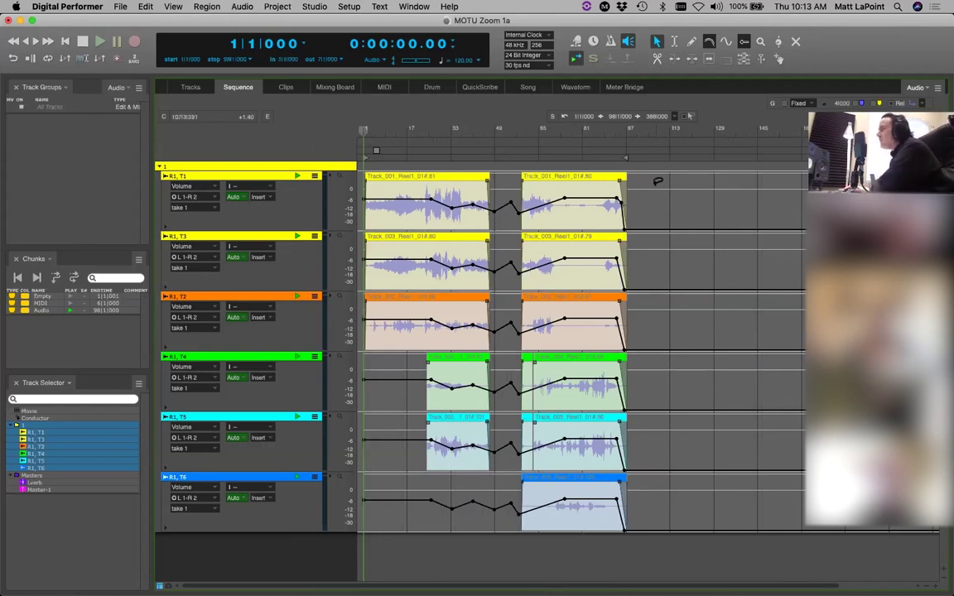
drag(654, 181, 297, 222)
click(217, 177)
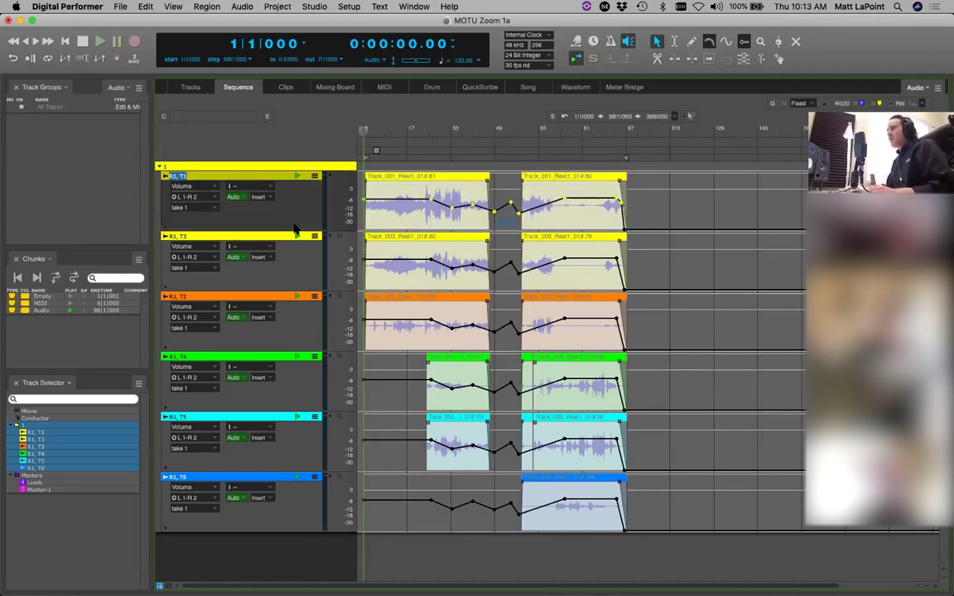
shift+click(229, 299)
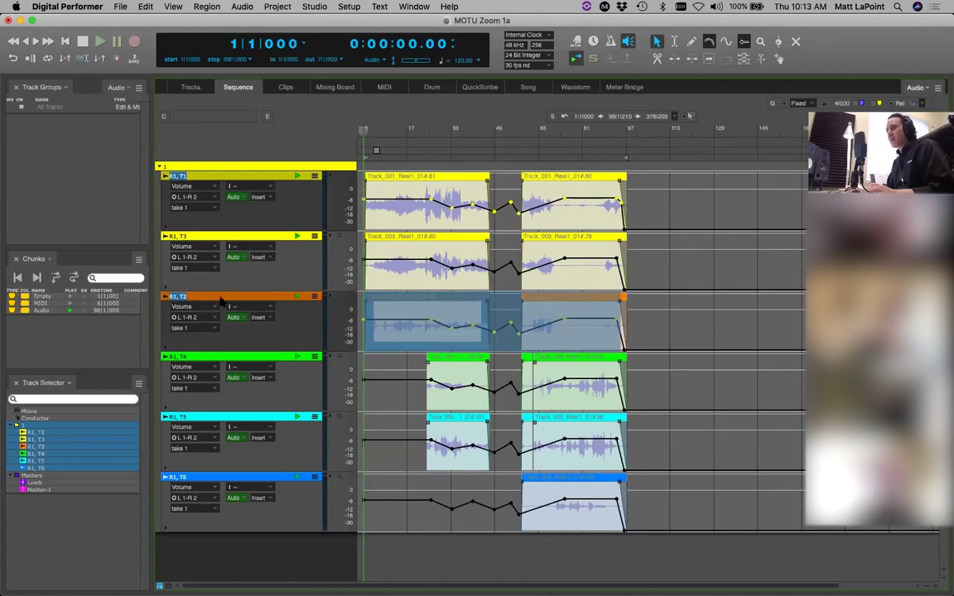
shift+click(241, 418)
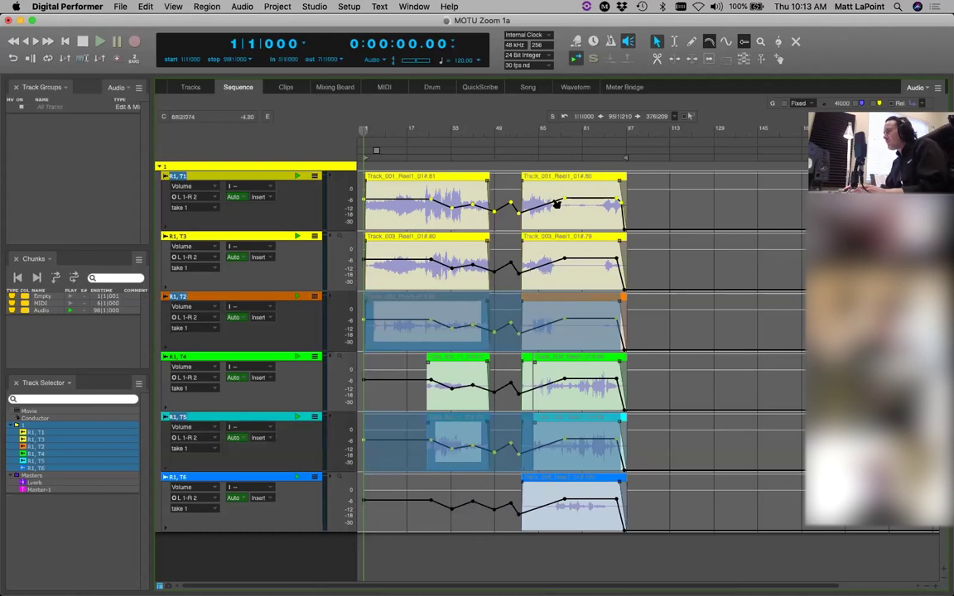
click(590, 204)
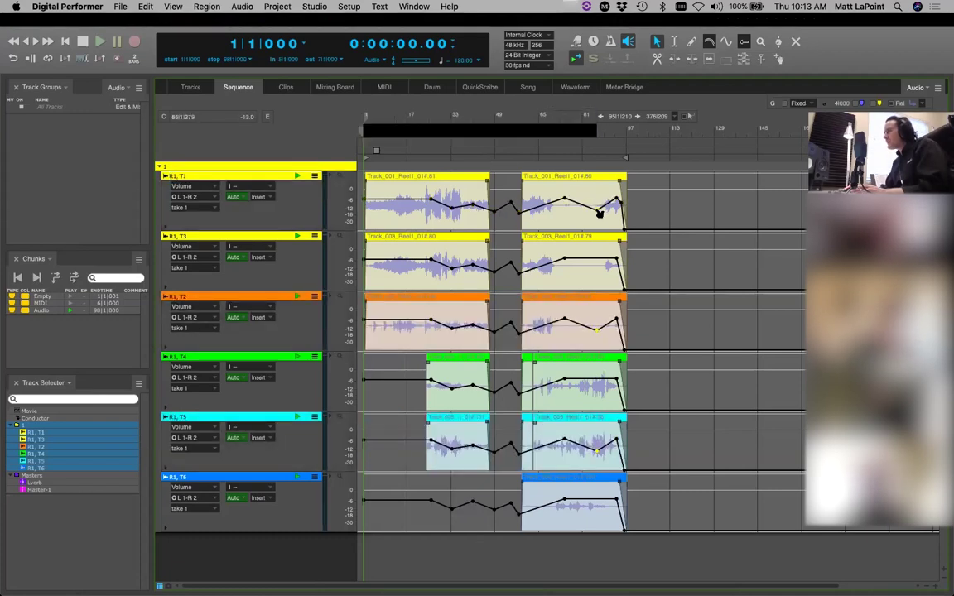
drag(590, 208, 591, 189)
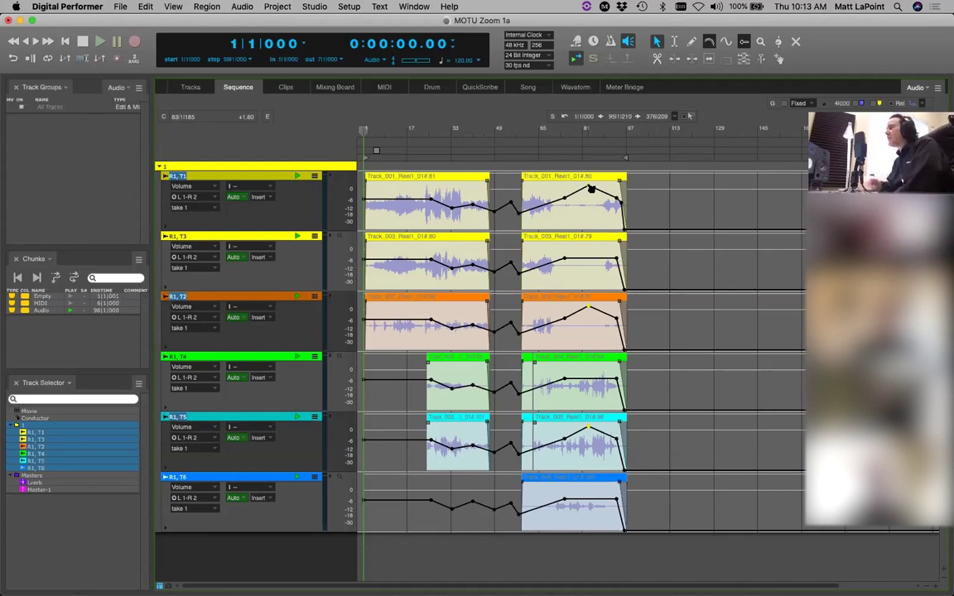
click(680, 187)
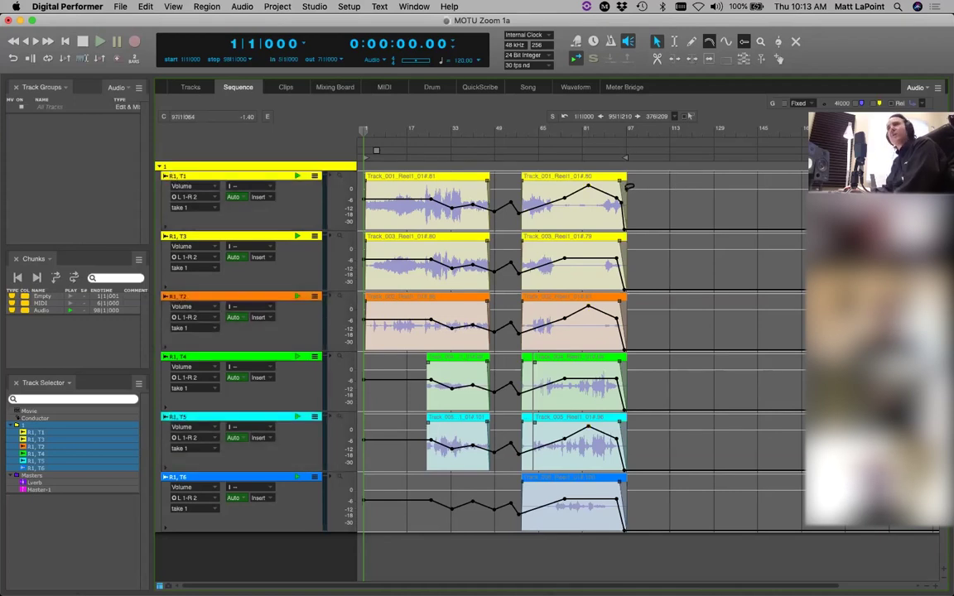
Step: Revert the project in Undo History to the 9:59:51 AM Edge Edit Soundbites state, before the automation snapshot
click(190, 87)
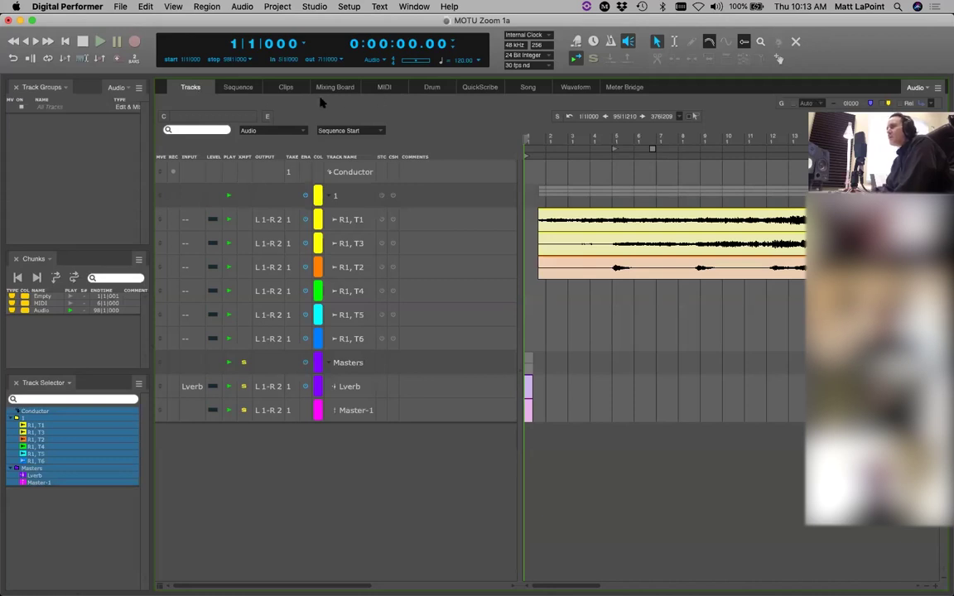
click(238, 87)
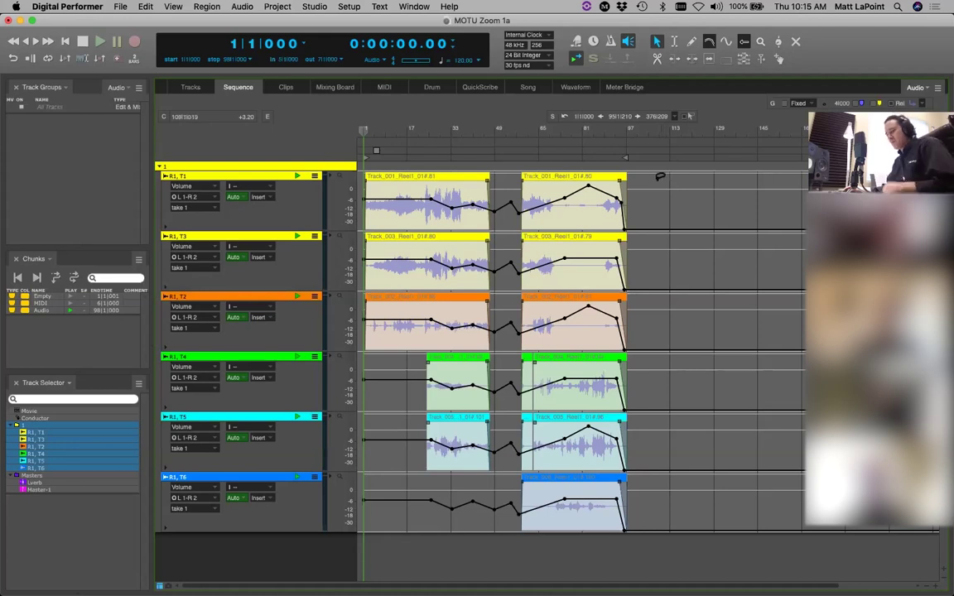
key(alt+super+z)
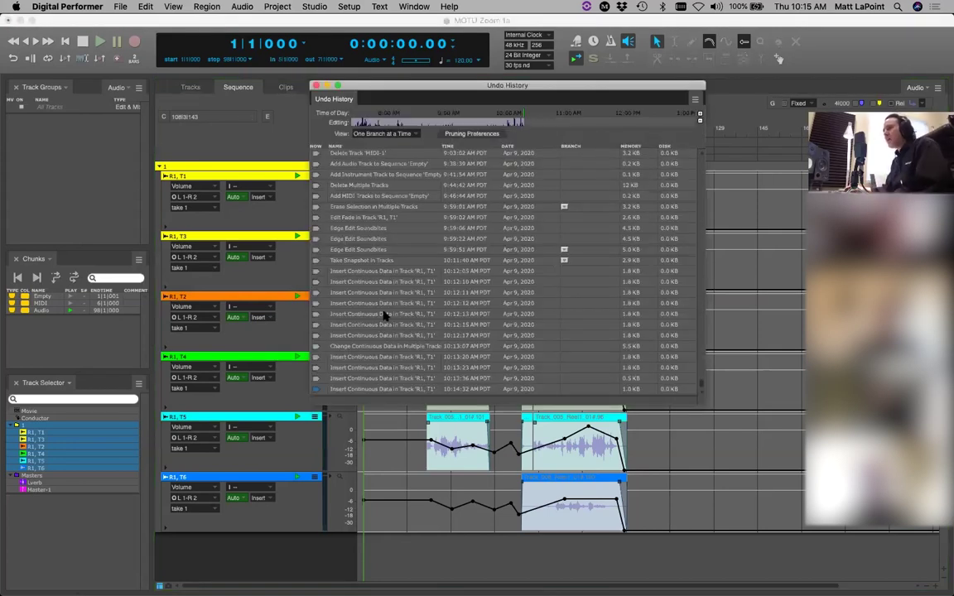
click(315, 251)
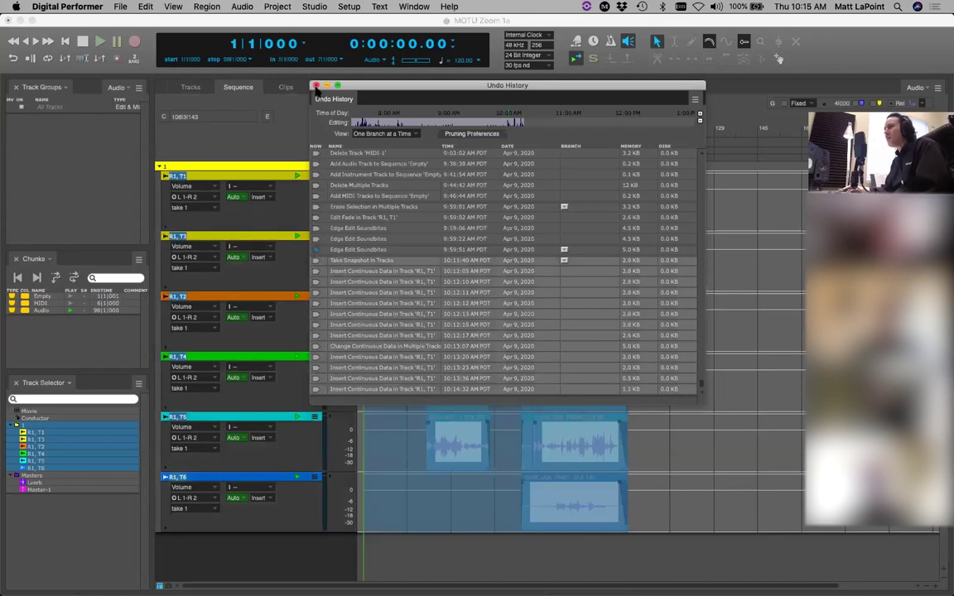
click(316, 85)
Step: Create a custom track group named Mix Tracks from R1, T1 to T6 in the tracks overview, linking their volume faders
click(199, 87)
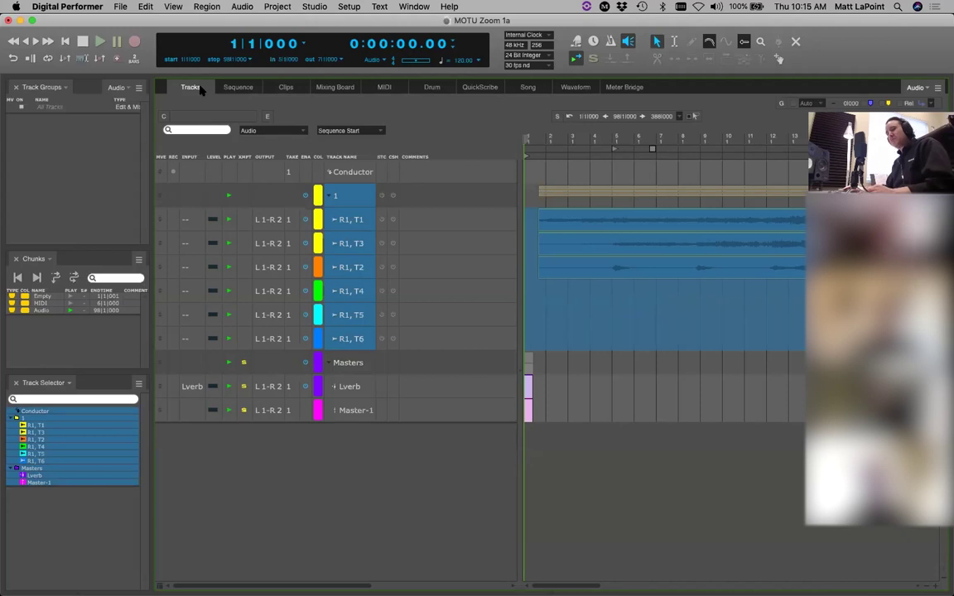
key(super+d)
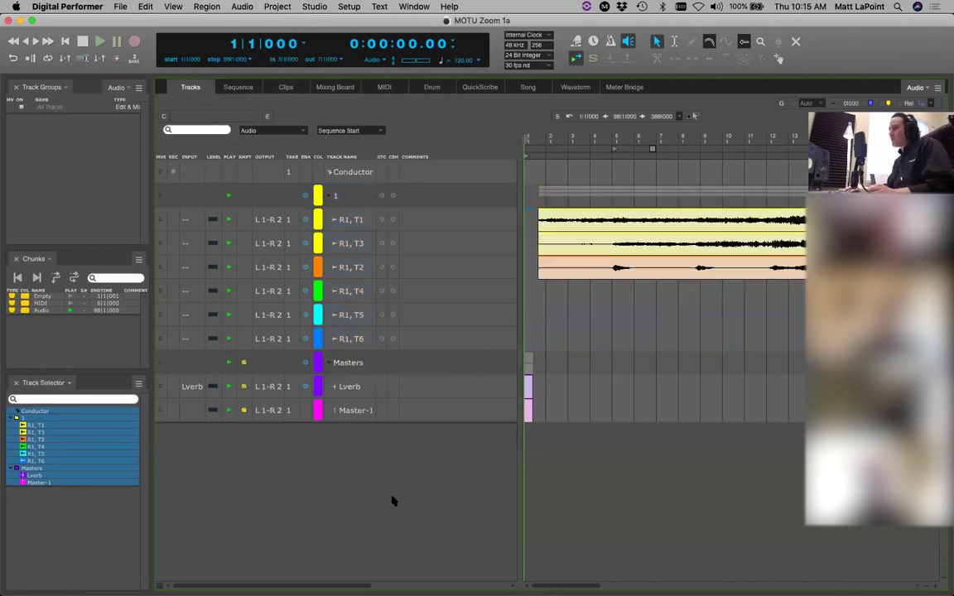
drag(336, 196, 349, 340)
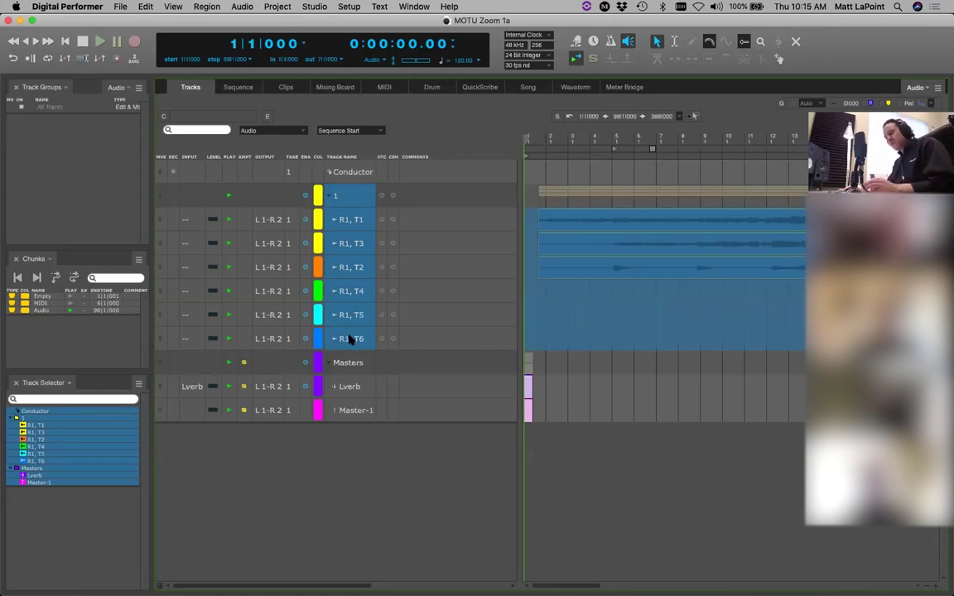
key(super+shift+g)
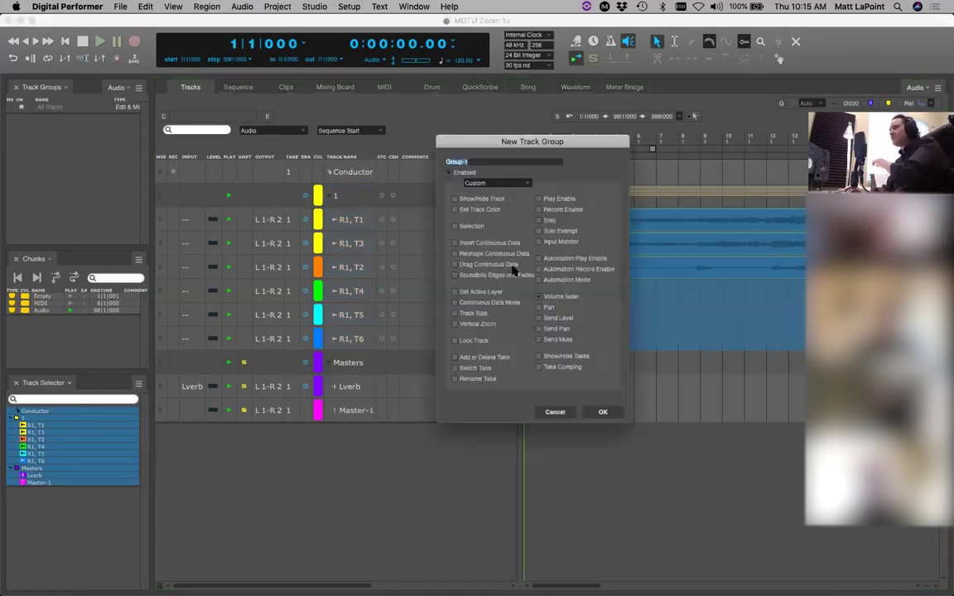
drag(539, 142, 481, 111)
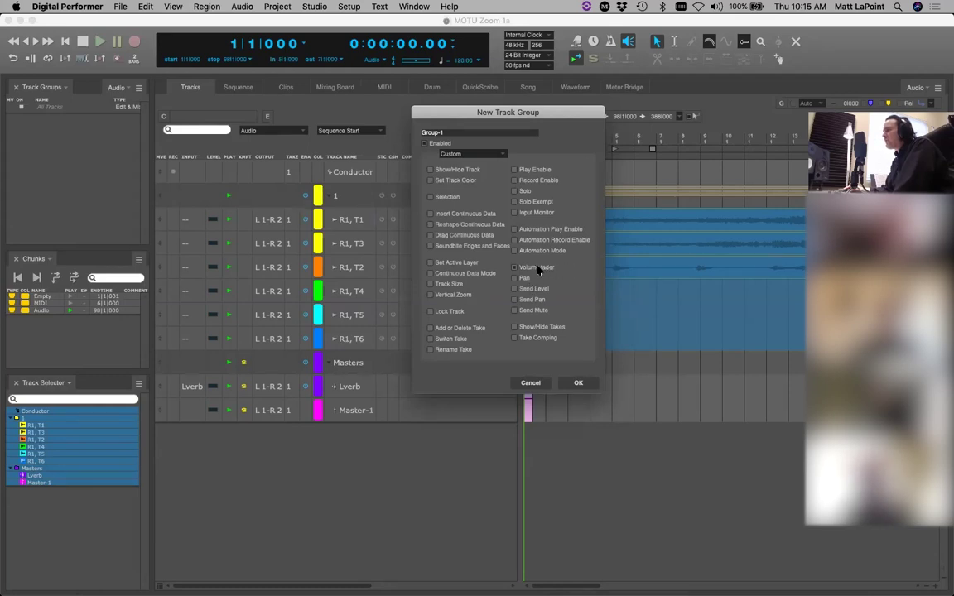
drag(458, 132, 421, 133)
text(Mix Tracks)
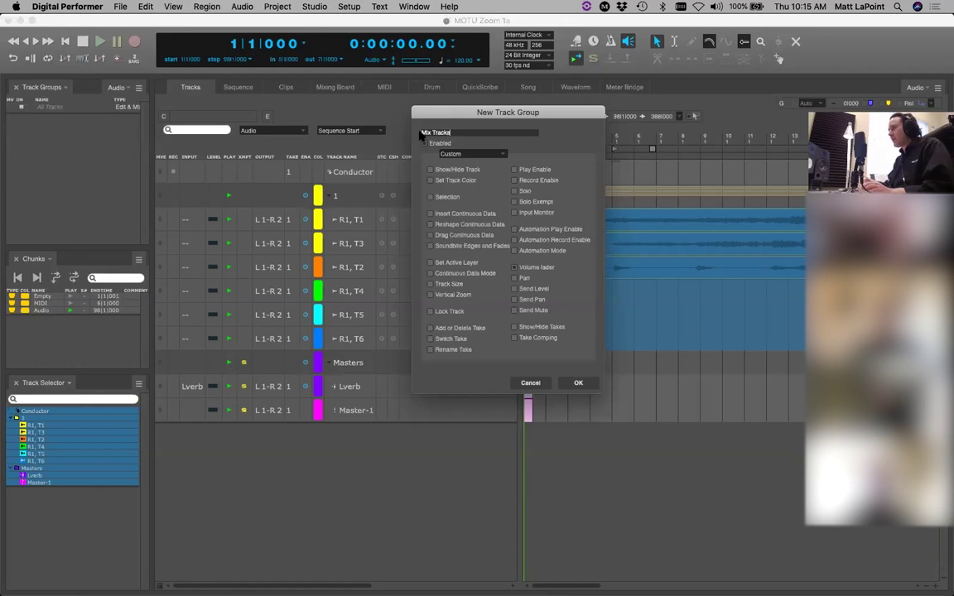
key(Return)
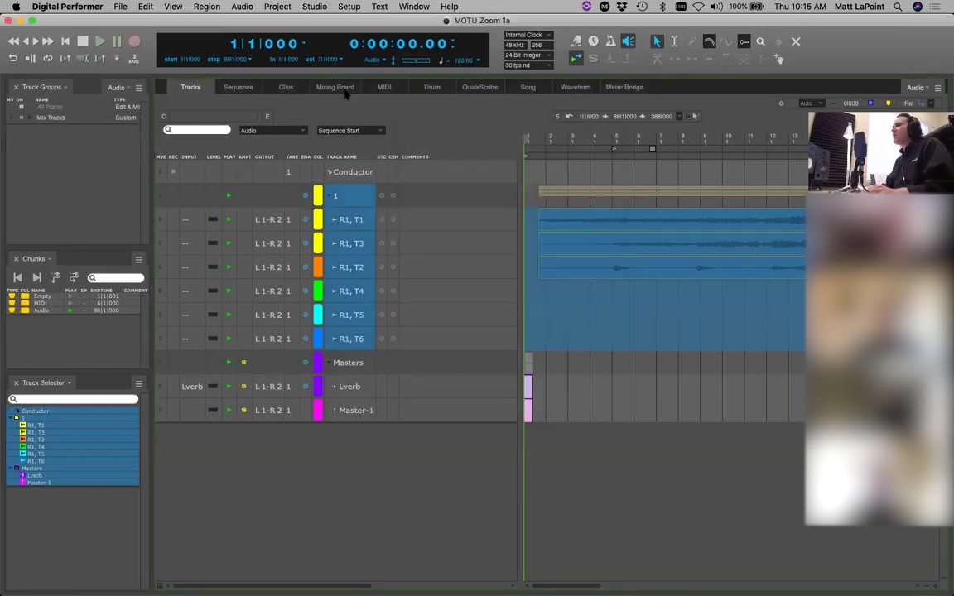
Step: Move the grouped R1 faders together in the mixing board and set them to -1.60
click(341, 88)
drag(279, 401, 361, 389)
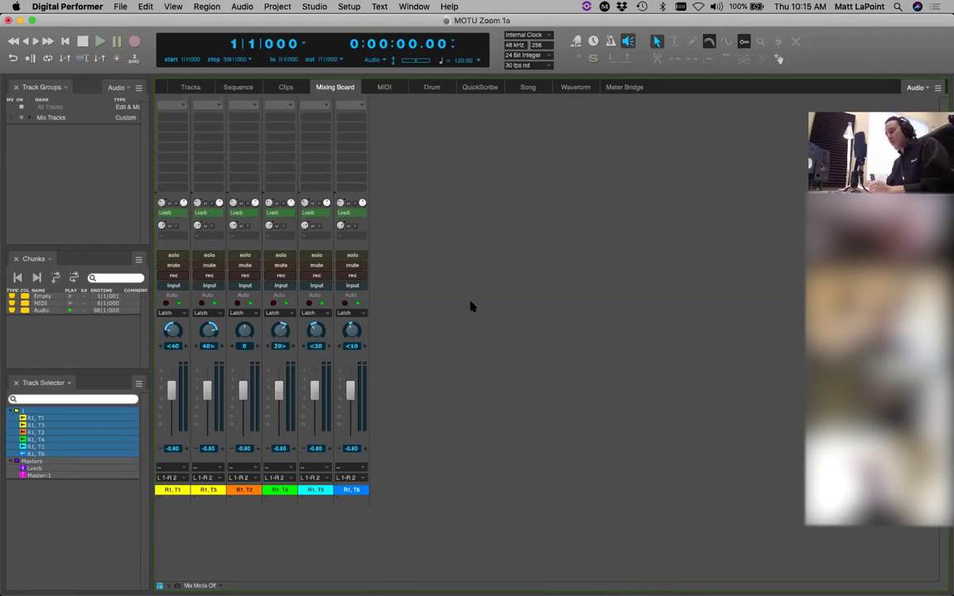
drag(316, 393, 316, 395)
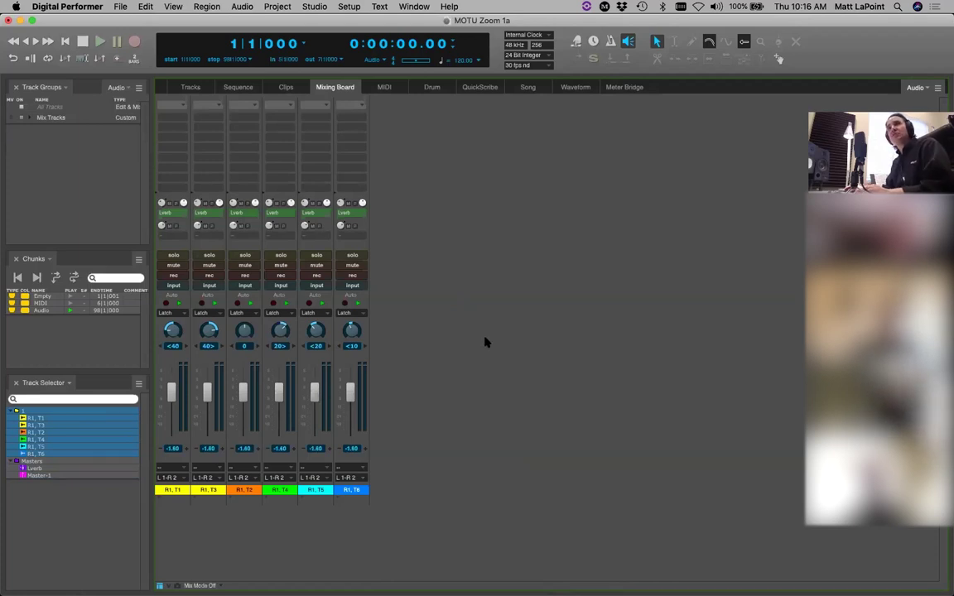
Step: Suspend track grouping, lower only the R1, T5 fader to -14.0, and turn grouping back on
key(g)
mouse_move(316, 402)
mouse_down()
mouse_move(314, 415)
mouse_move(279, 405)
mouse_move(288, 389)
mouse_move(290, 403)
mouse_move(314, 408)
mouse_up()
key(g)
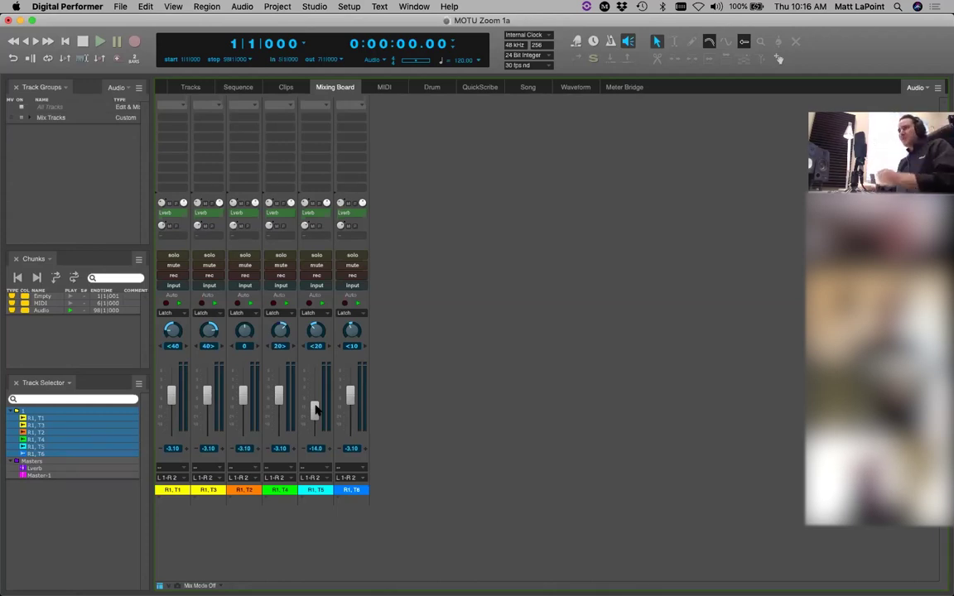
Step: Suspend the track groups again, return to the tracks overview, and deselect the R1 tracks
key(g)
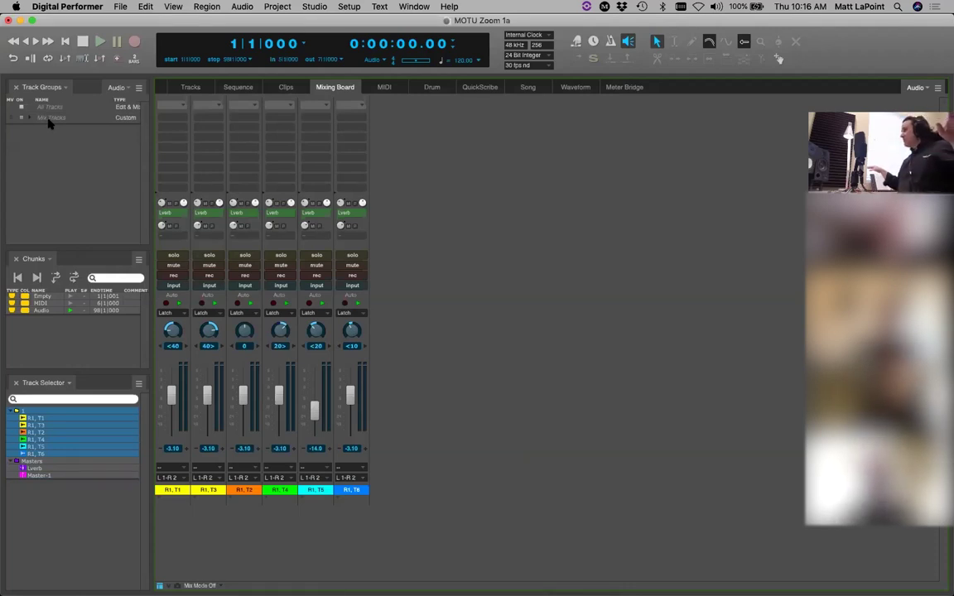
click(190, 88)
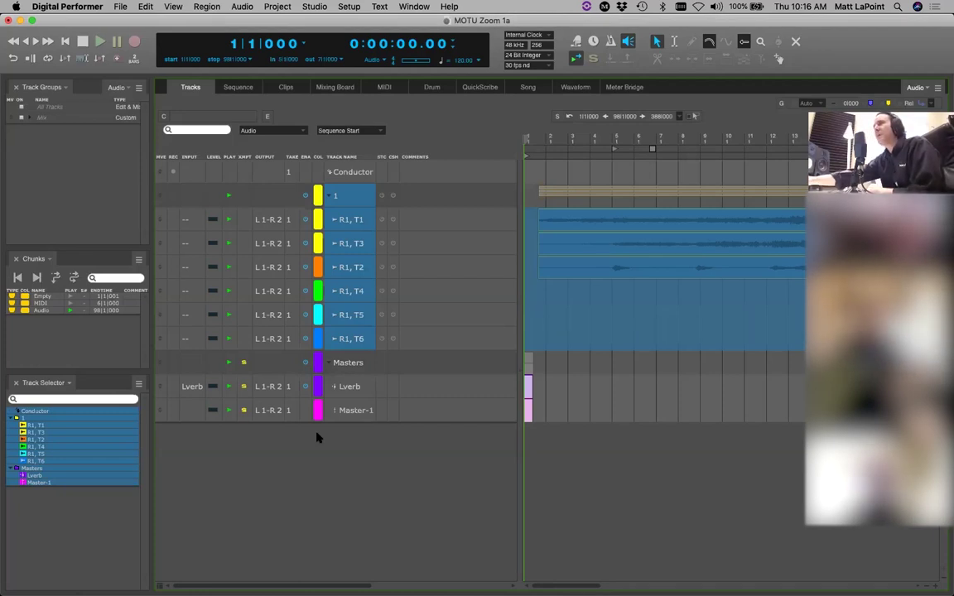
click(484, 330)
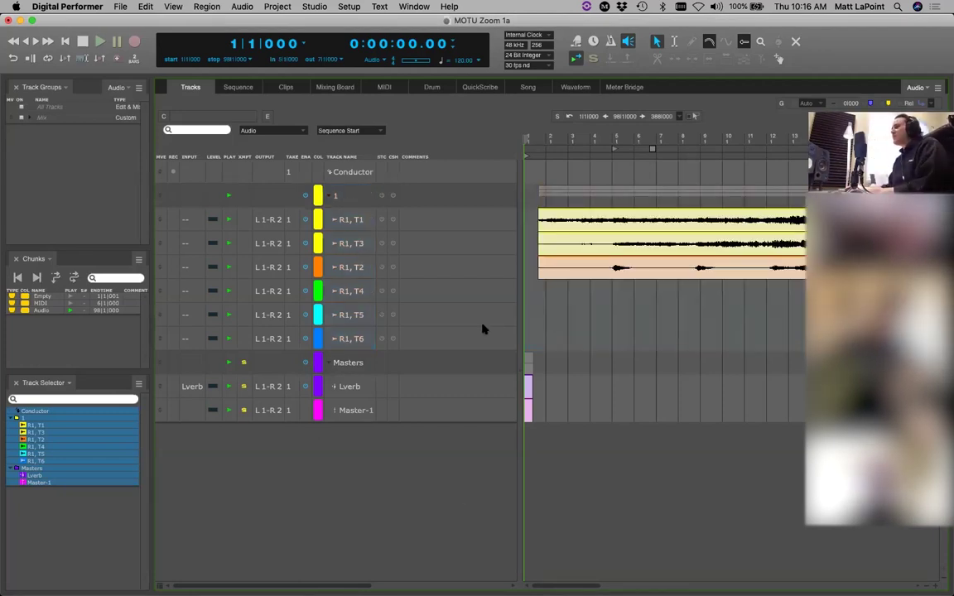
Step: Start playback and reset the volume faders of all six R1 tracks to about 0 dB in the Mixing Board
key(space)
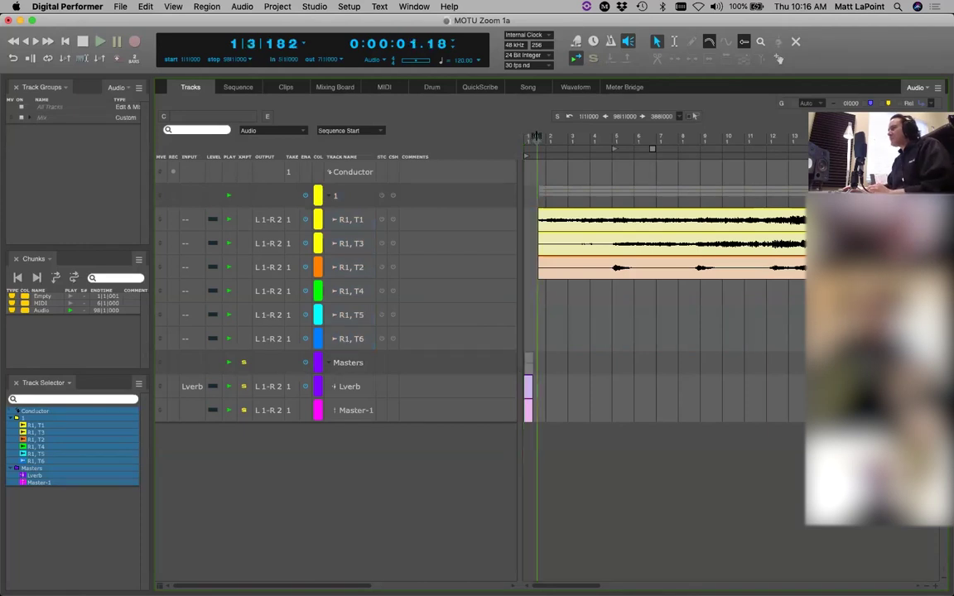
click(342, 88)
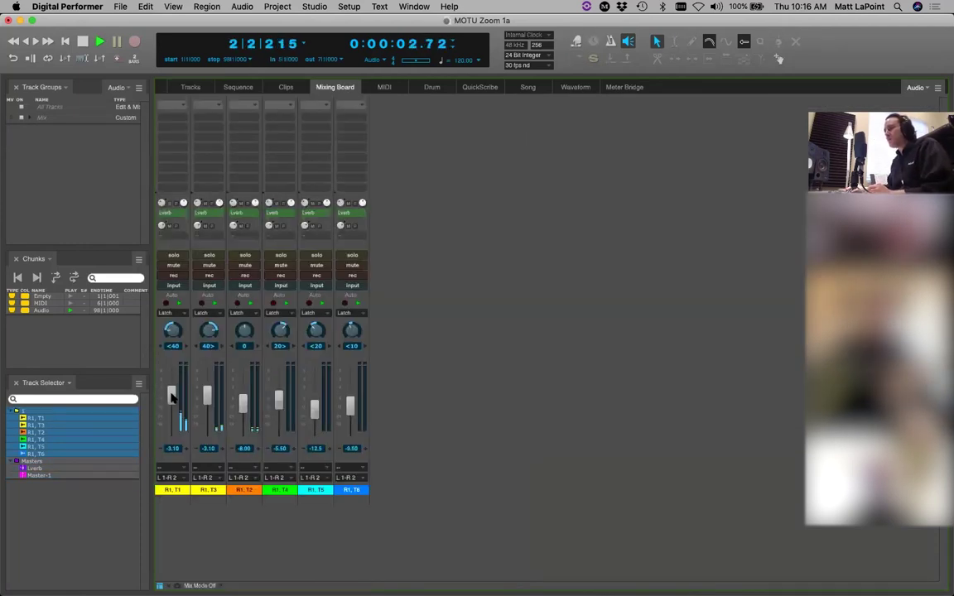
alt+click(206, 392)
alt+click(243, 403)
alt+click(278, 398)
drag(312, 408, 313, 388)
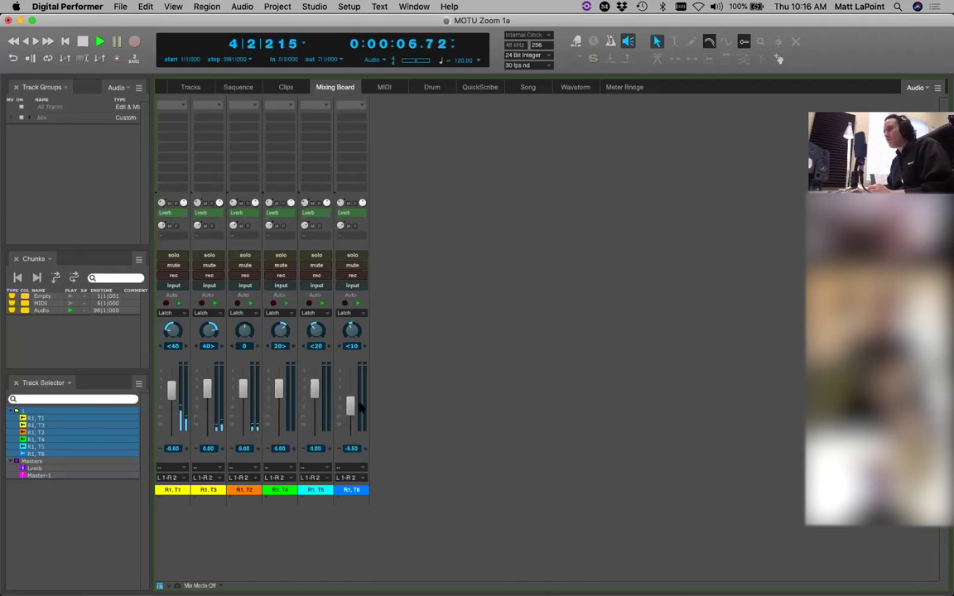
alt+click(352, 405)
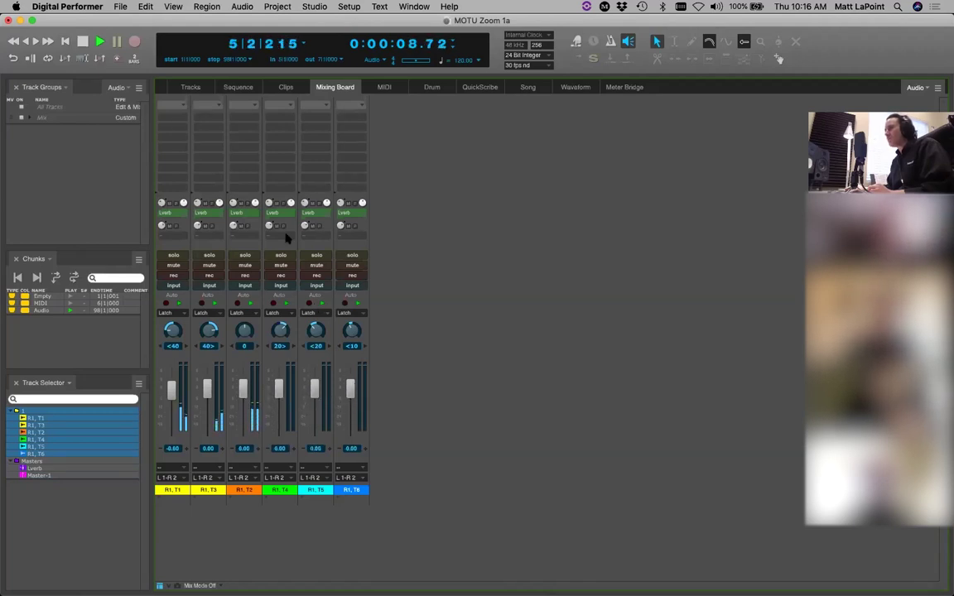
Step: Show the Sequence editor, stop playback there and turn on Memory Cycle
click(246, 87)
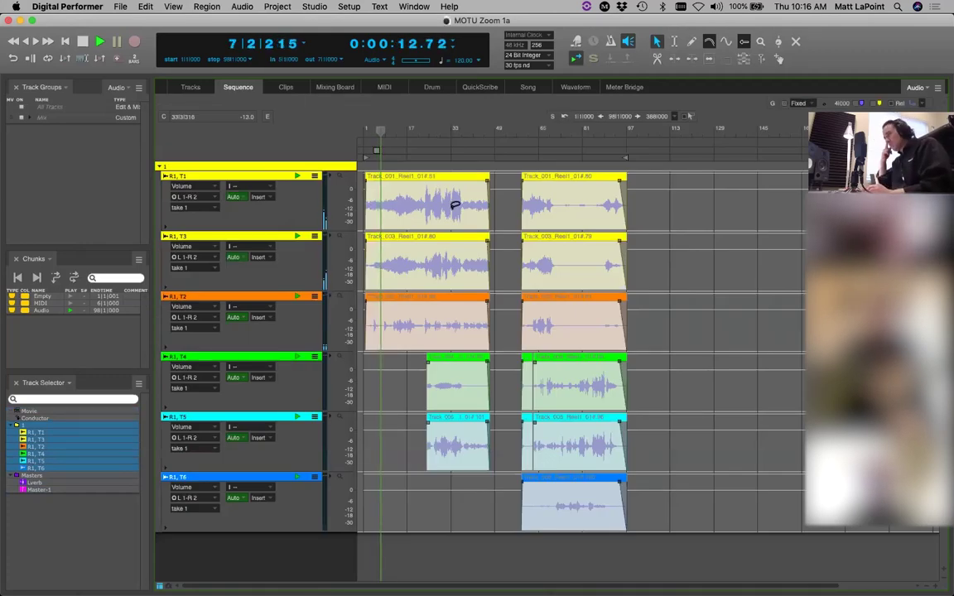
key(space)
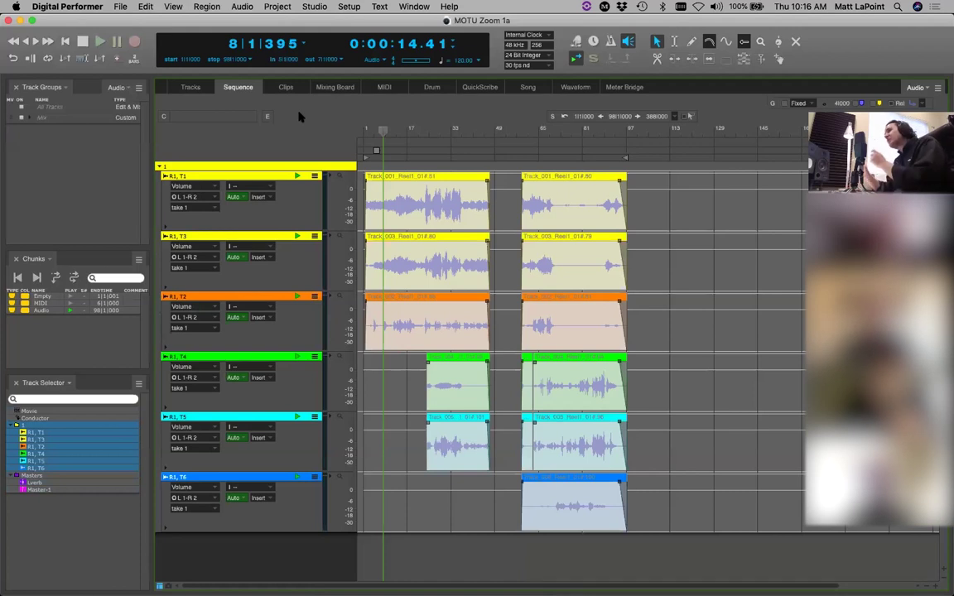
click(48, 59)
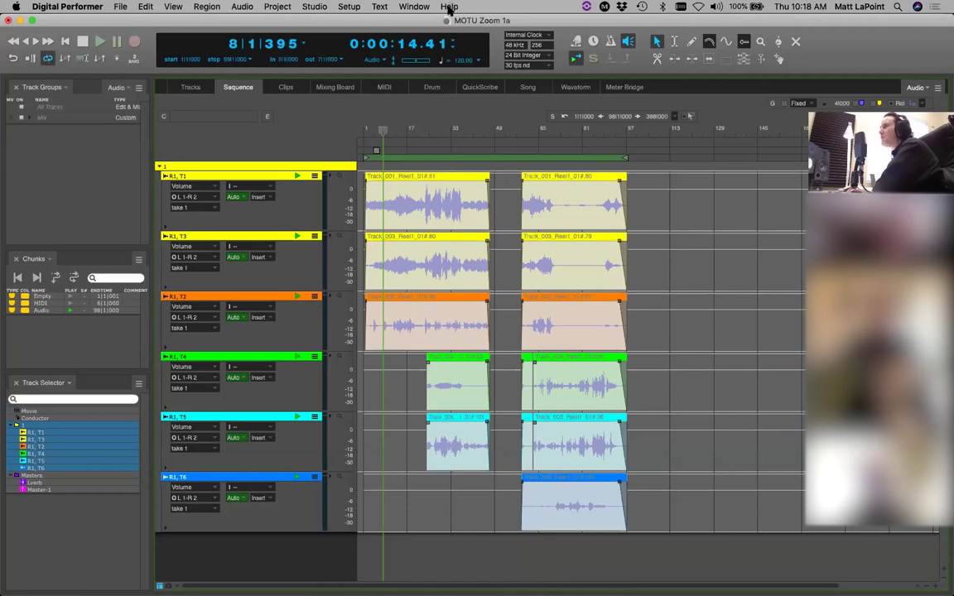
click(48, 58)
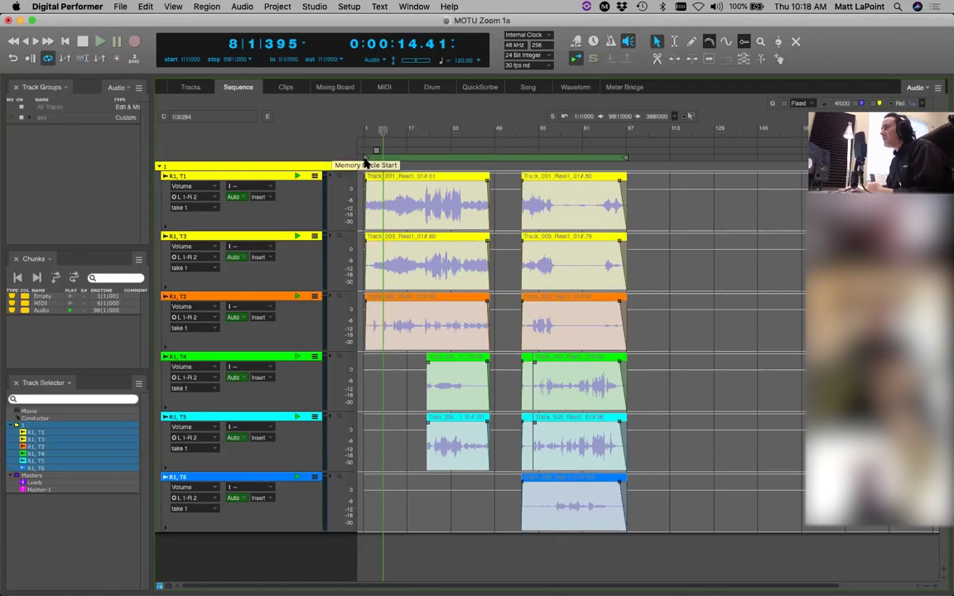
Step: Shorten the memory cycle to end at about 2|3 and play the loop from the sequence start
drag(623, 161, 638, 160)
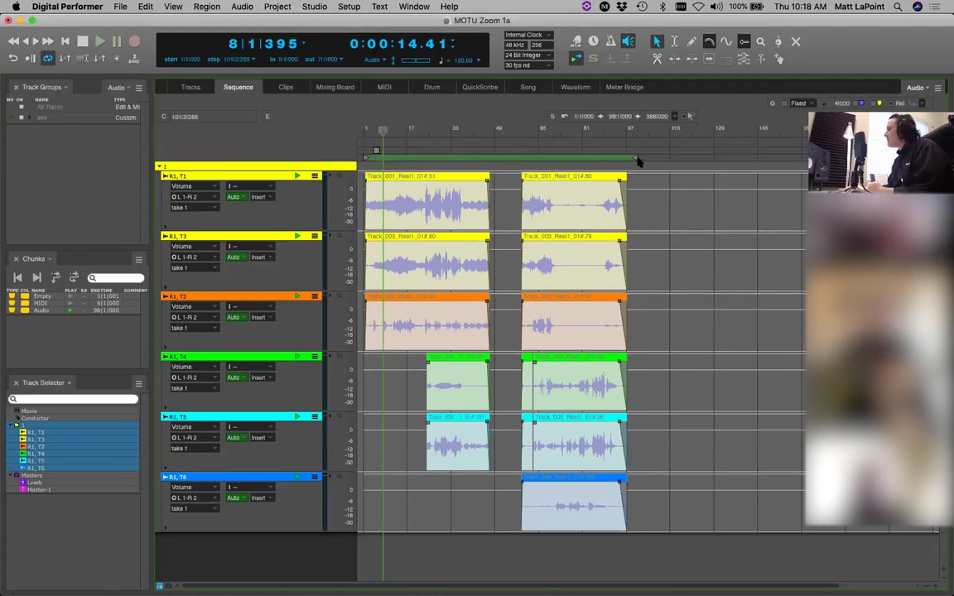
mouse_move(637, 160)
mouse_down()
mouse_move(405, 145)
mouse_move(373, 151)
mouse_move(378, 158)
mouse_up()
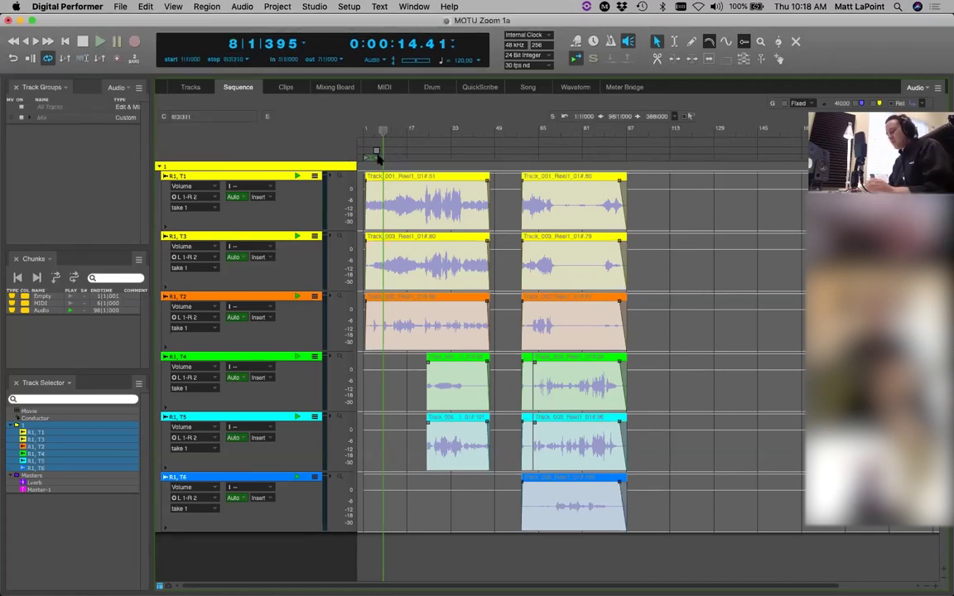
key(super+Right)
key(super+Right)
key(super+Right)
key(super+Right)
key(super+Right)
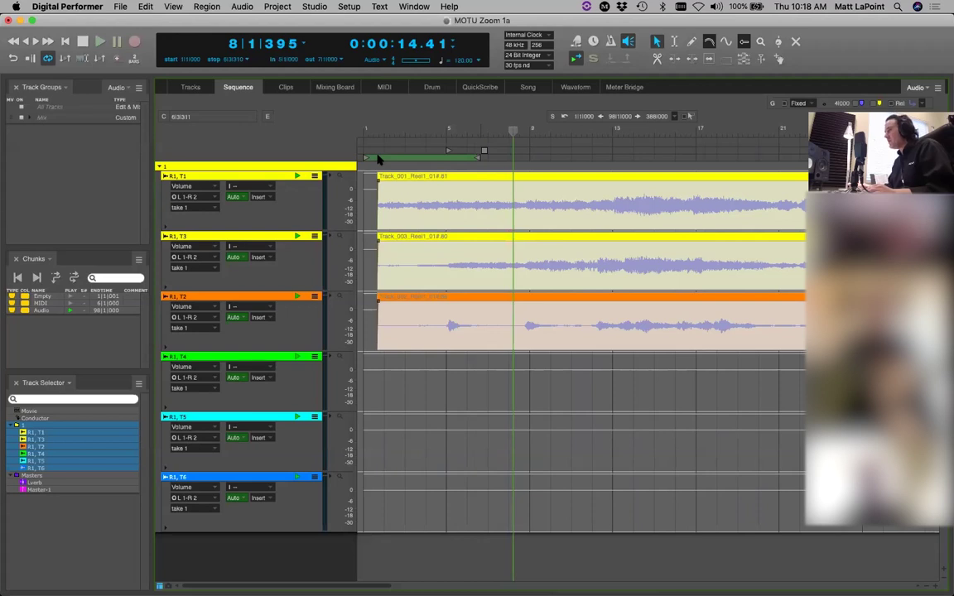
drag(473, 162, 398, 160)
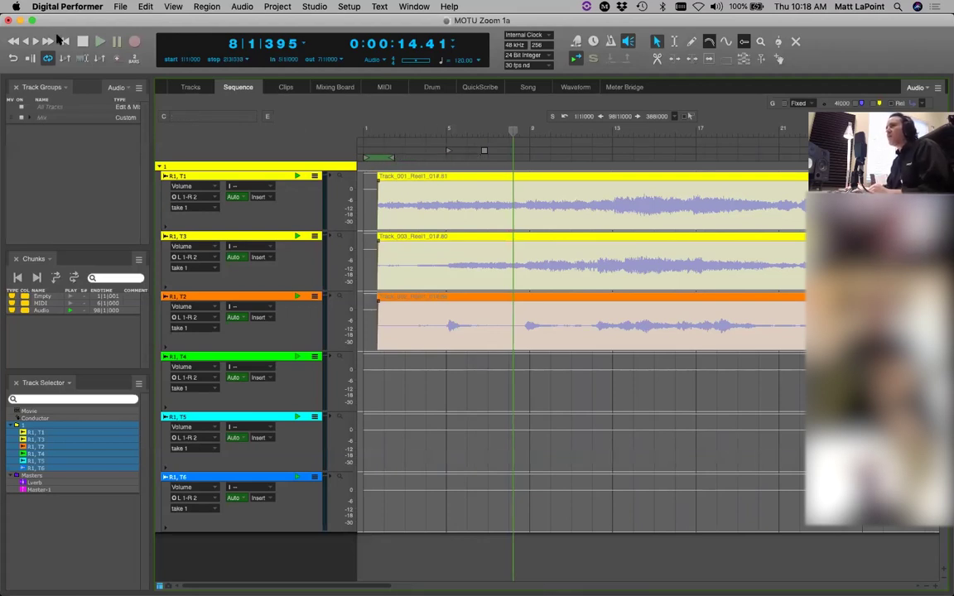
click(67, 41)
click(100, 41)
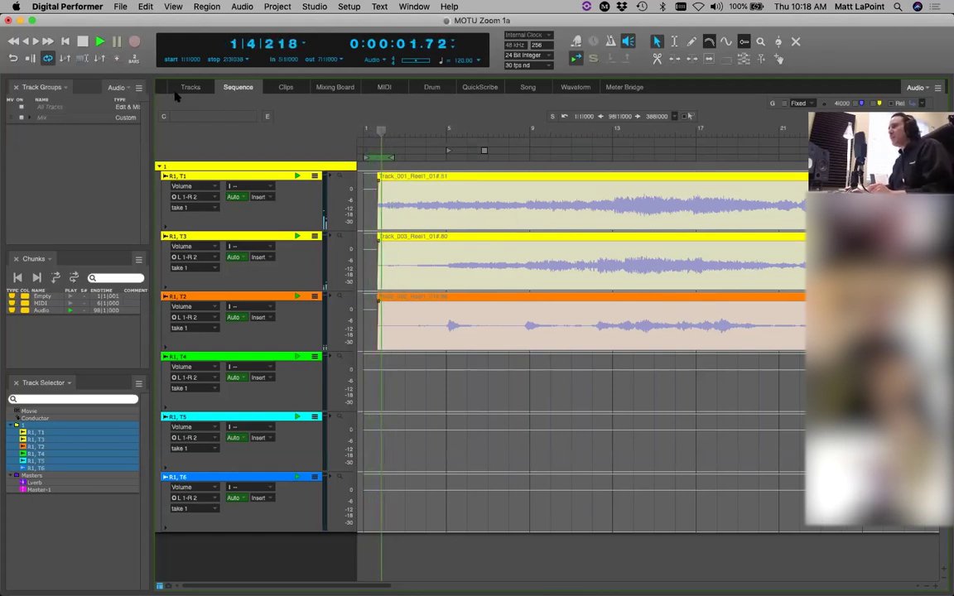
Step: Move the memory cycle region in the Sequence editor to run from about 9|3 to 13|2
drag(393, 158, 594, 161)
drag(365, 157, 544, 160)
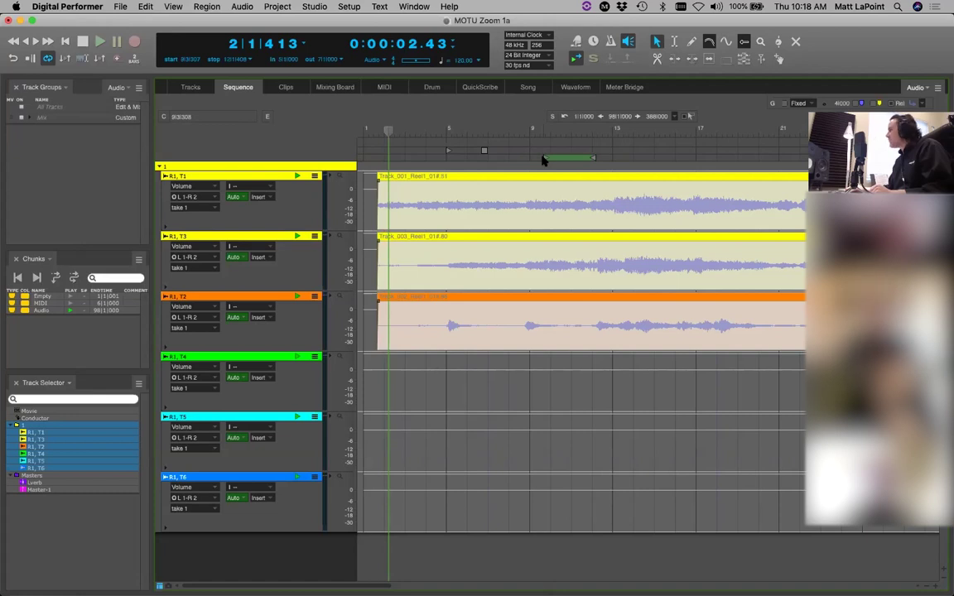
drag(594, 160, 618, 158)
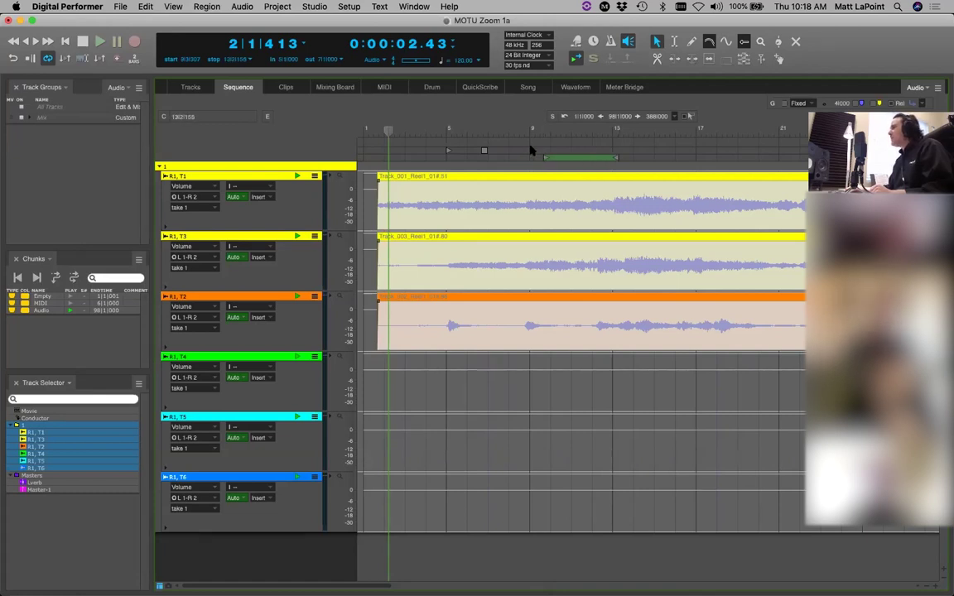
Step: In the Tracks overview, set the memory cycle from 3|1|000 to 5|1|000 and play the loop briefly
click(190, 88)
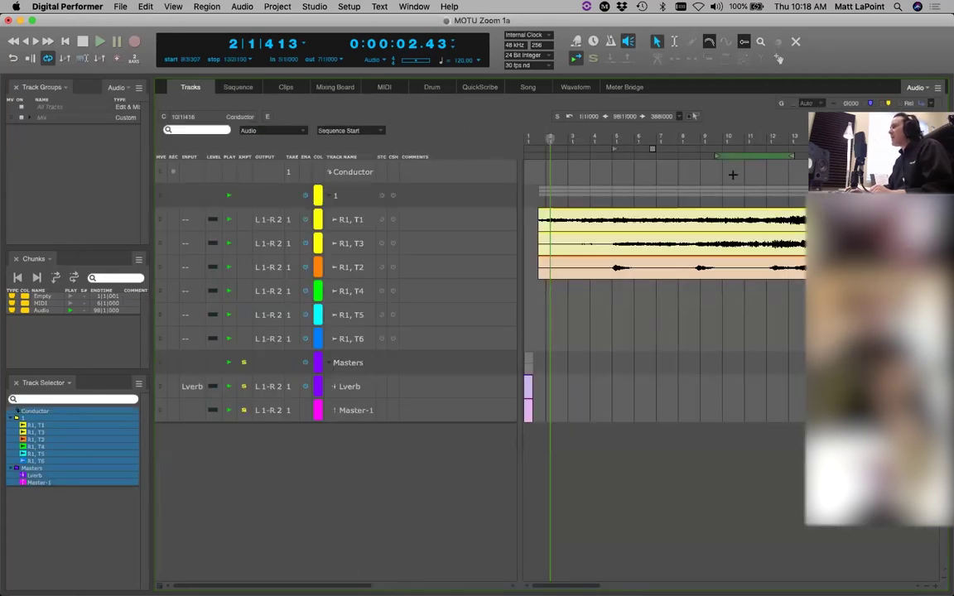
drag(716, 156, 568, 159)
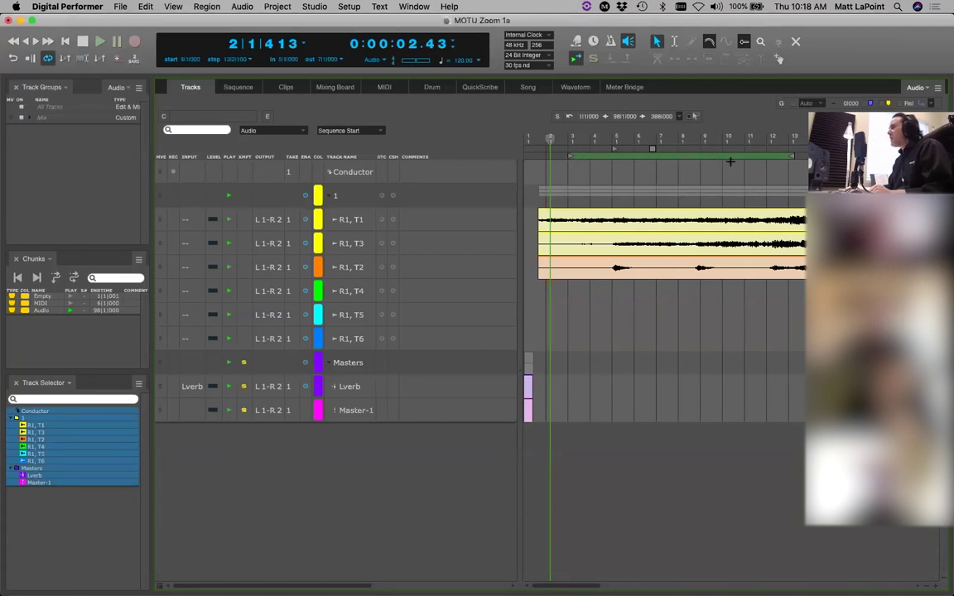
drag(792, 156, 603, 156)
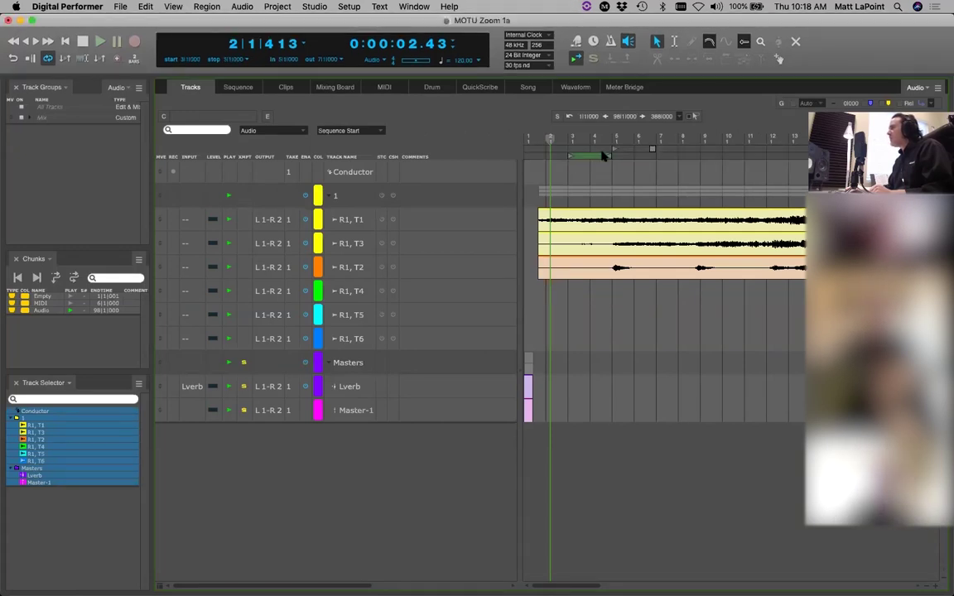
key(space)
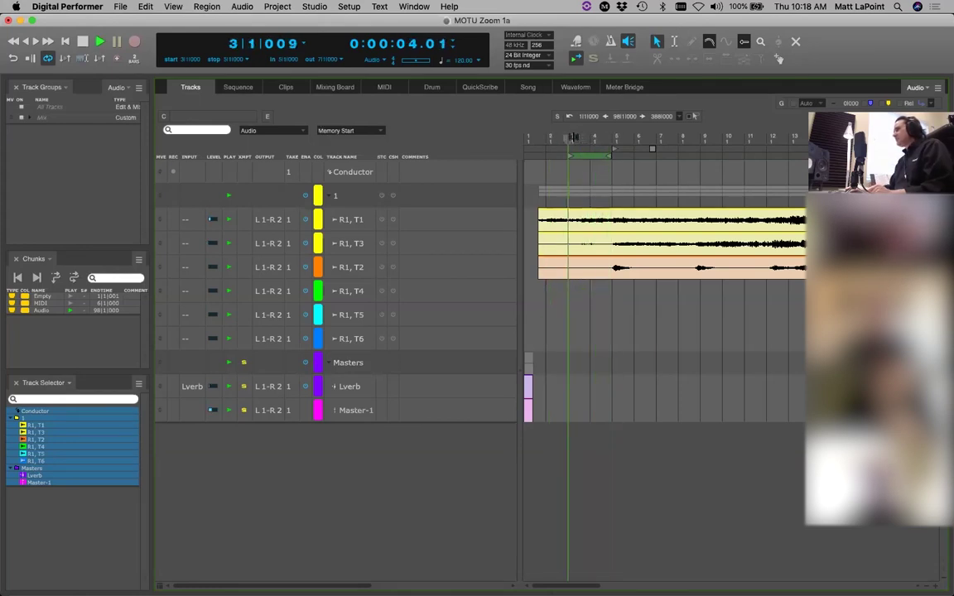
key(space)
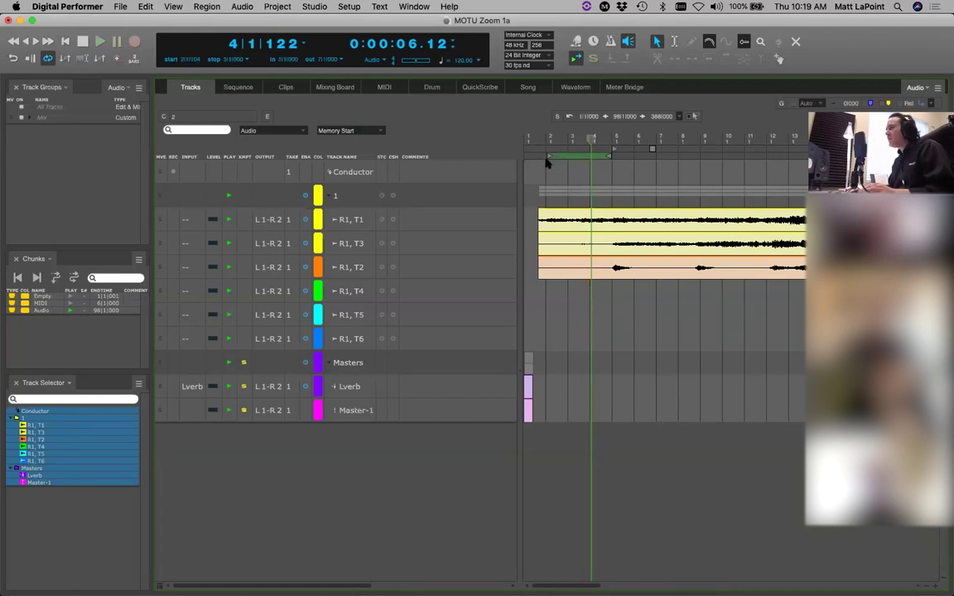
Step: Set the memory cycle from 2|1|000 to 7|1|000 and turn Memory Cycle off
drag(546, 162, 558, 160)
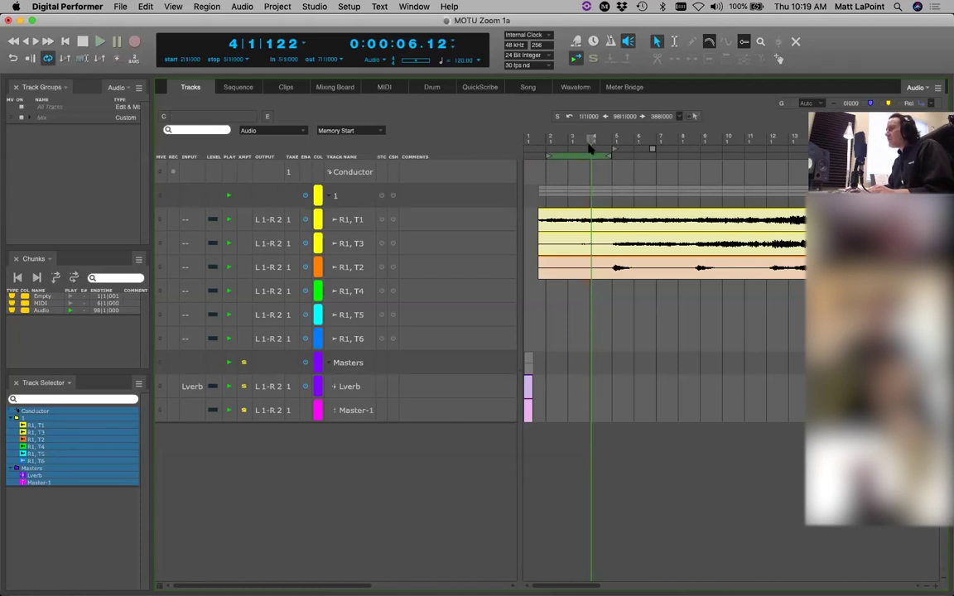
drag(607, 161, 677, 160)
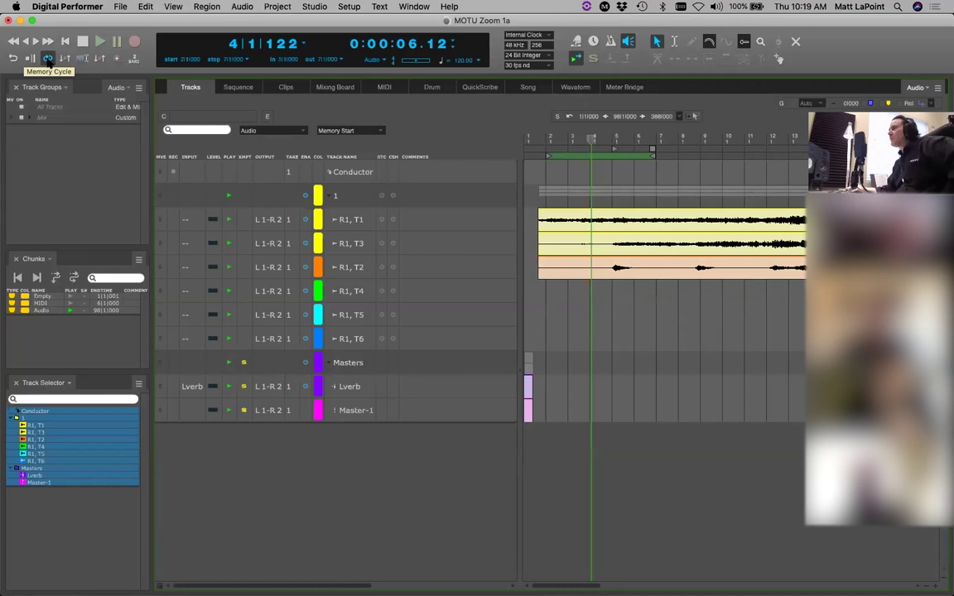
click(48, 59)
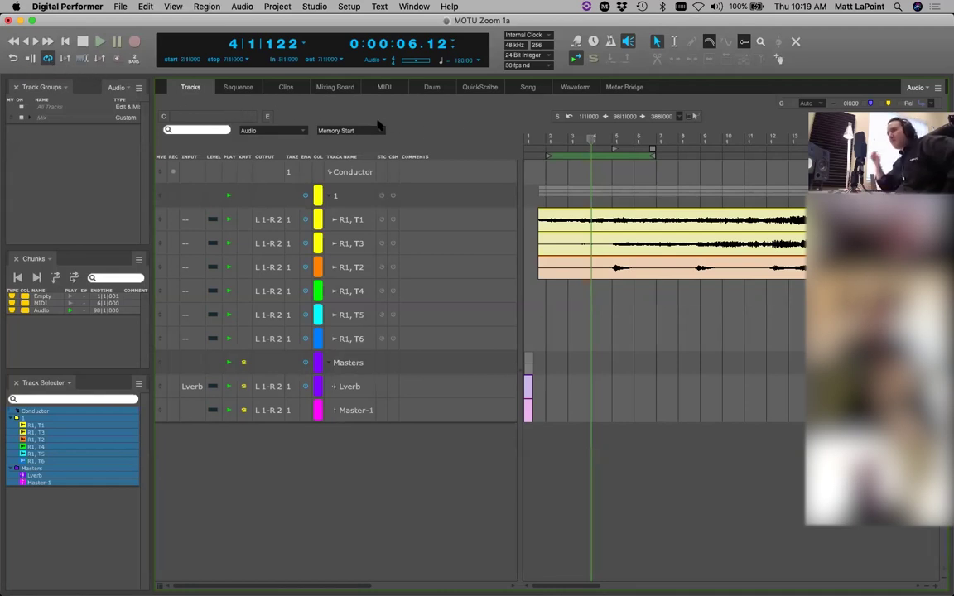
click(49, 60)
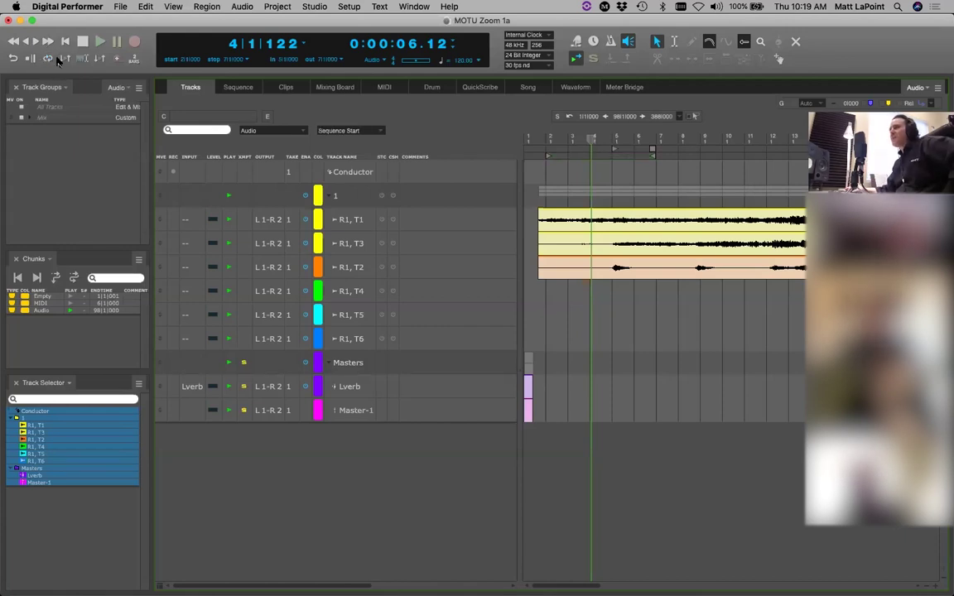
Step: Link playback to the memory bounds and briefly play with them set from 5|1|000 to about measure 11
click(61, 60)
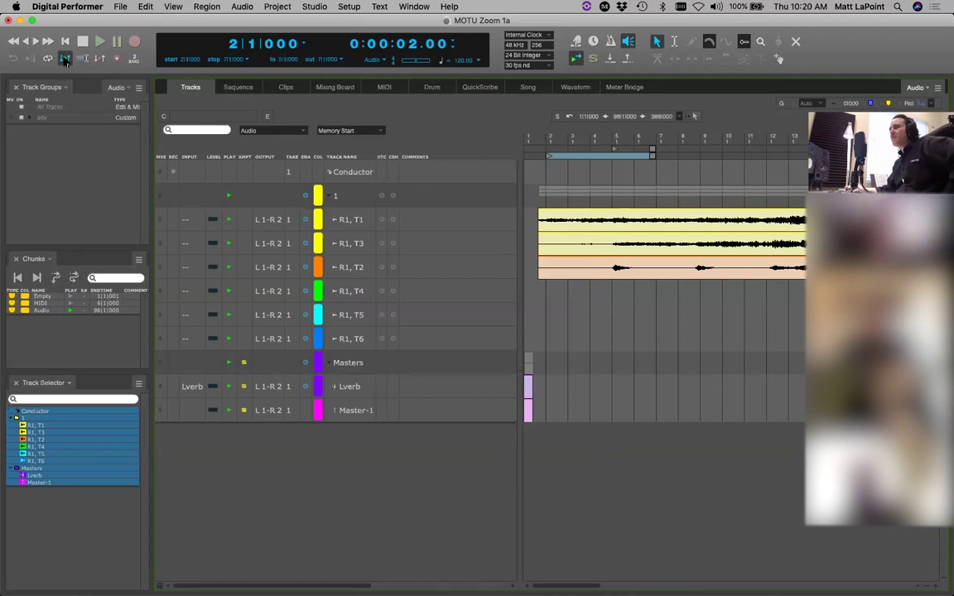
click(66, 60)
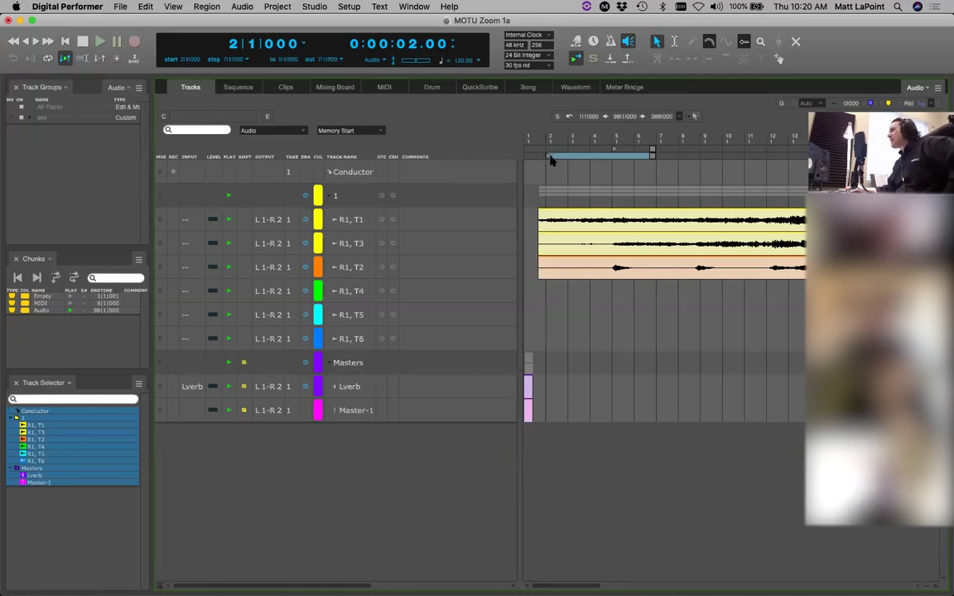
drag(550, 156, 746, 157)
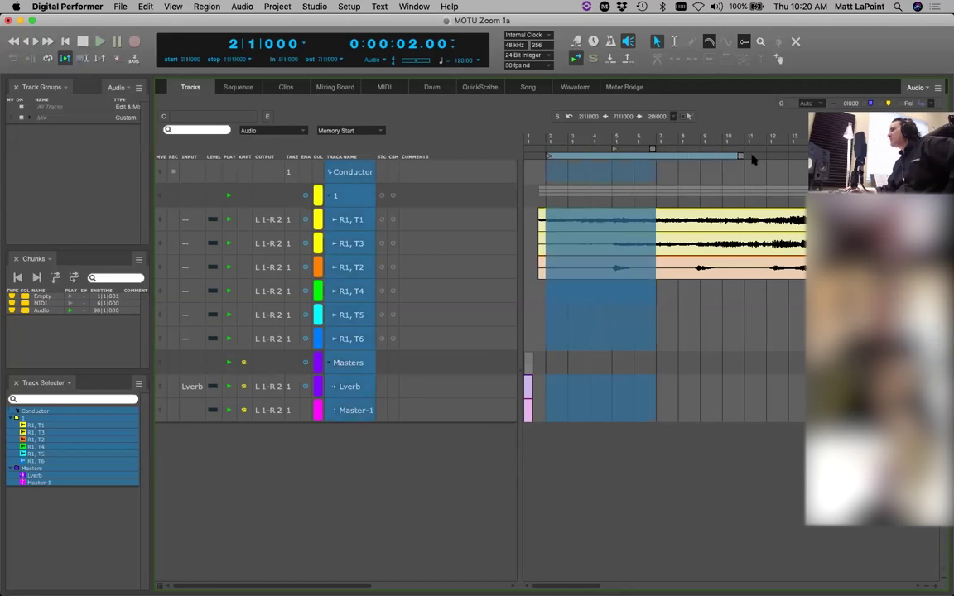
drag(549, 161, 617, 157)
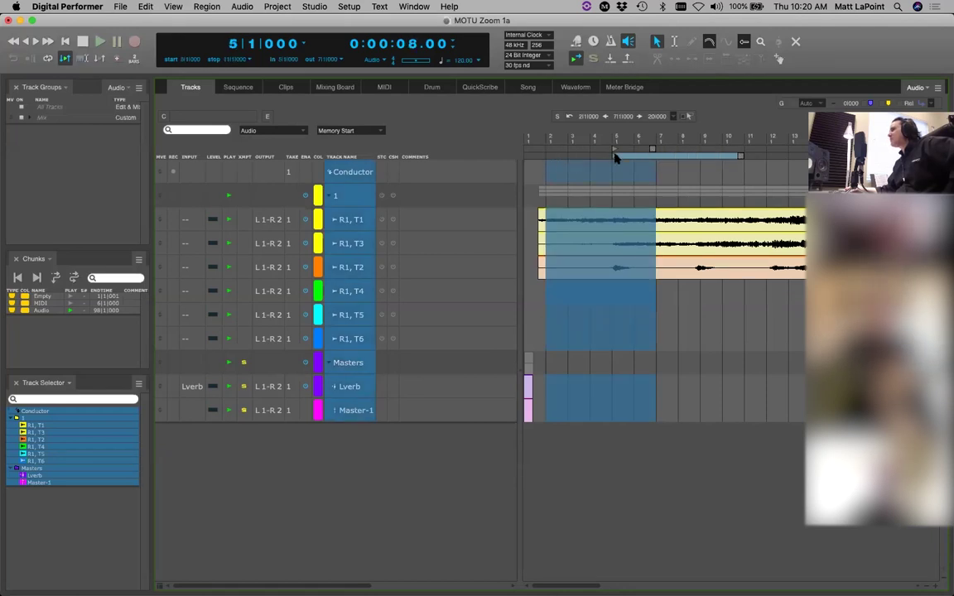
key(space)
key(space)
Step: Play from a memory start of 3|1|000 and extend the memory end to 13|1|000
drag(616, 156, 576, 159)
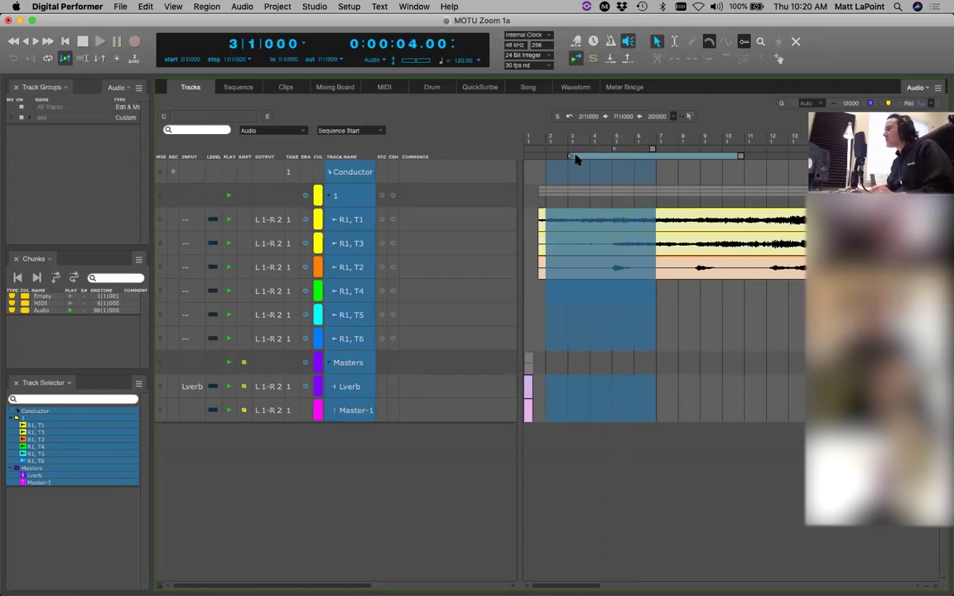
key(space)
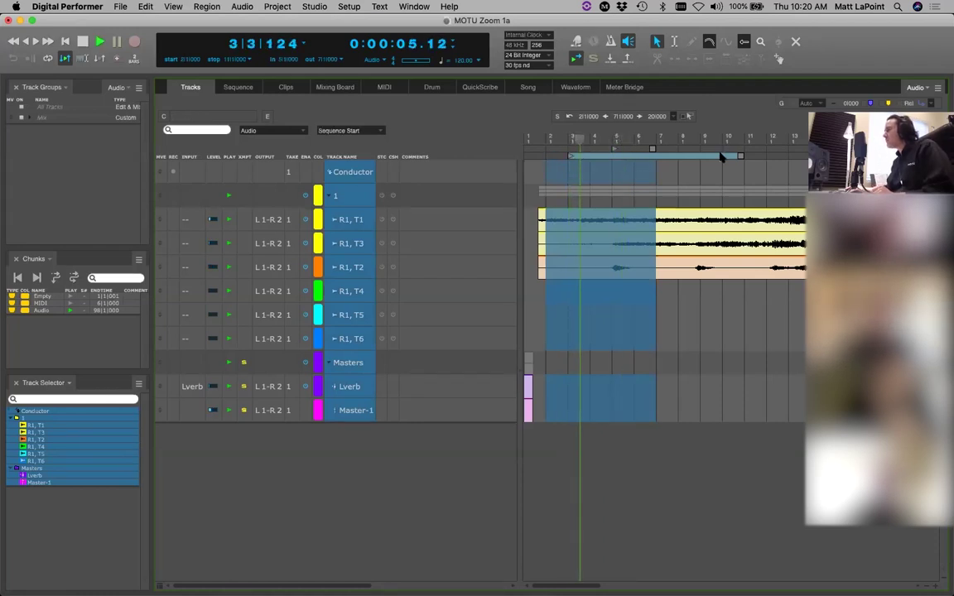
drag(741, 157, 784, 155)
key(space)
Step: Move the memory start to 8|1|000 and play briefly from there
drag(571, 157, 679, 156)
key(space)
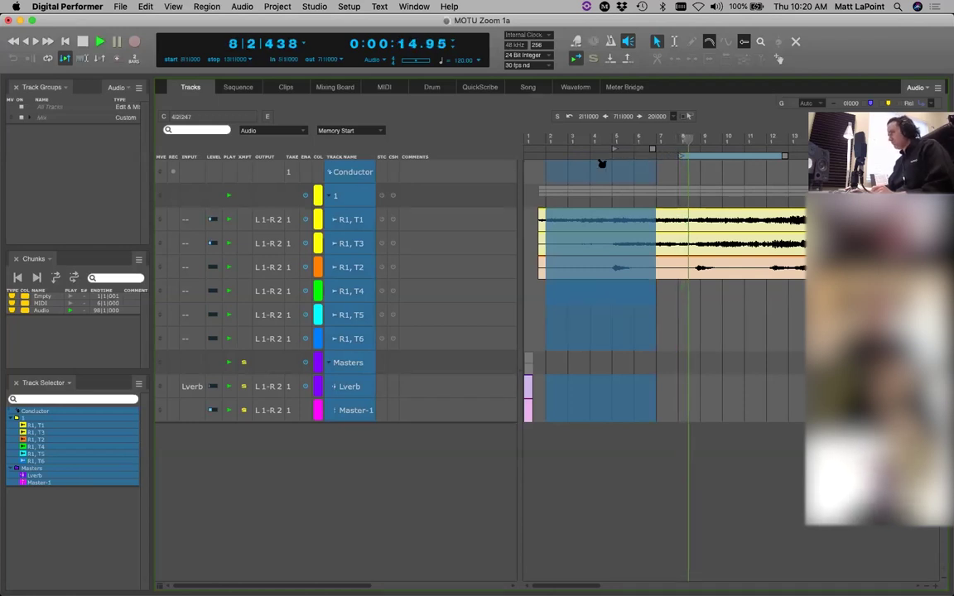
key(space)
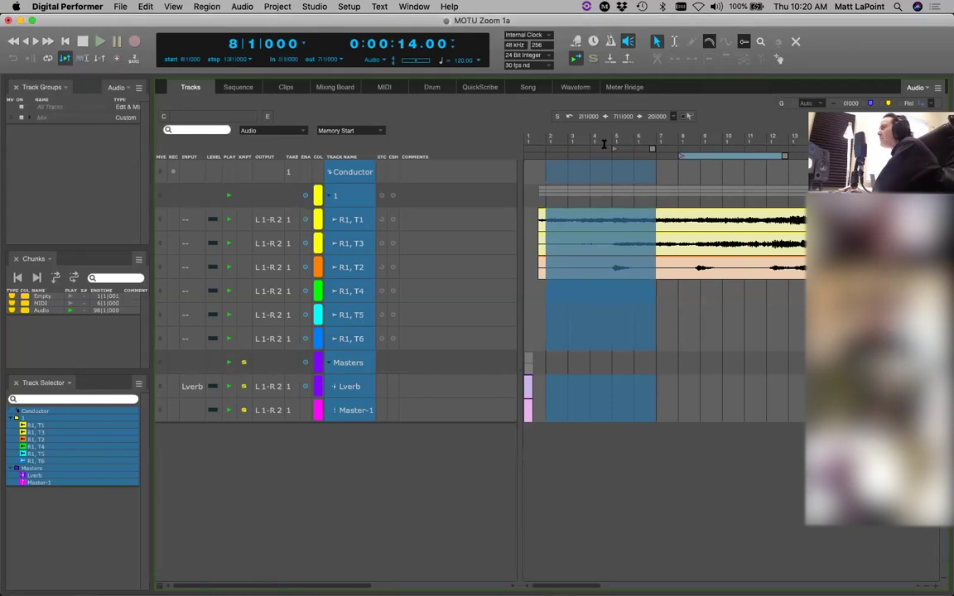
Step: Play briefly from a memory start of 4|1|000 and return the memory start to 8|1|000
drag(681, 159, 582, 162)
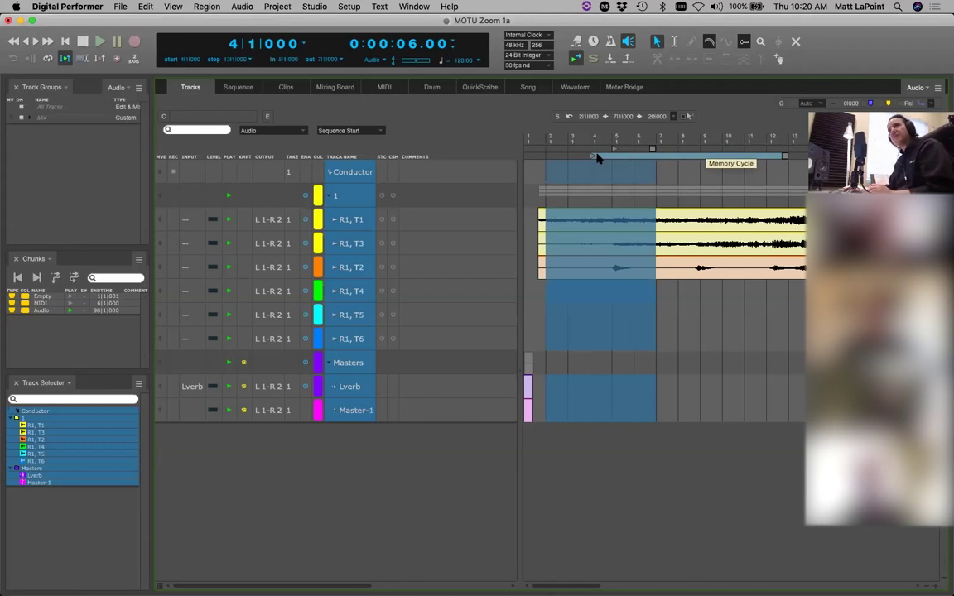
key(space)
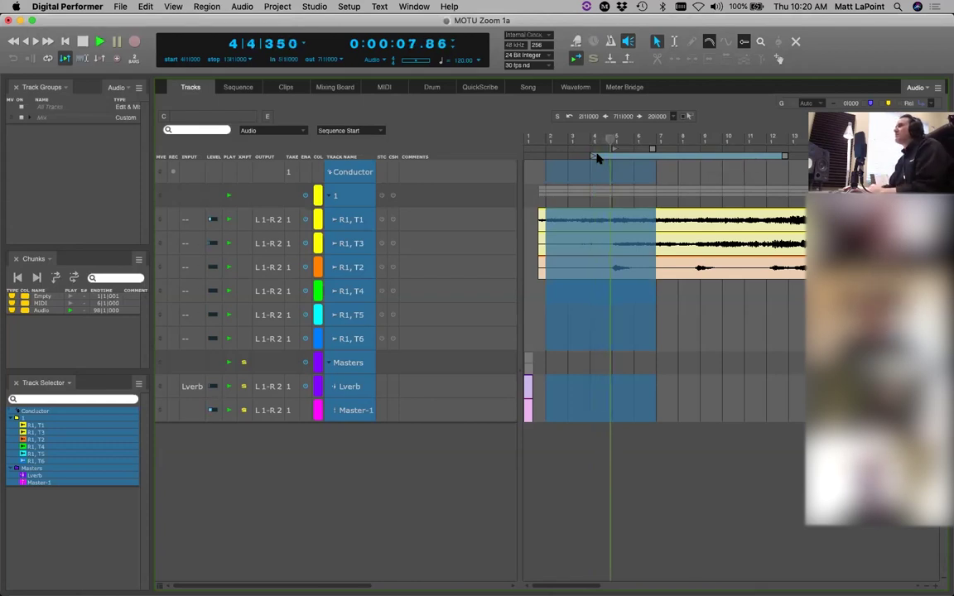
key(space)
drag(596, 157, 686, 160)
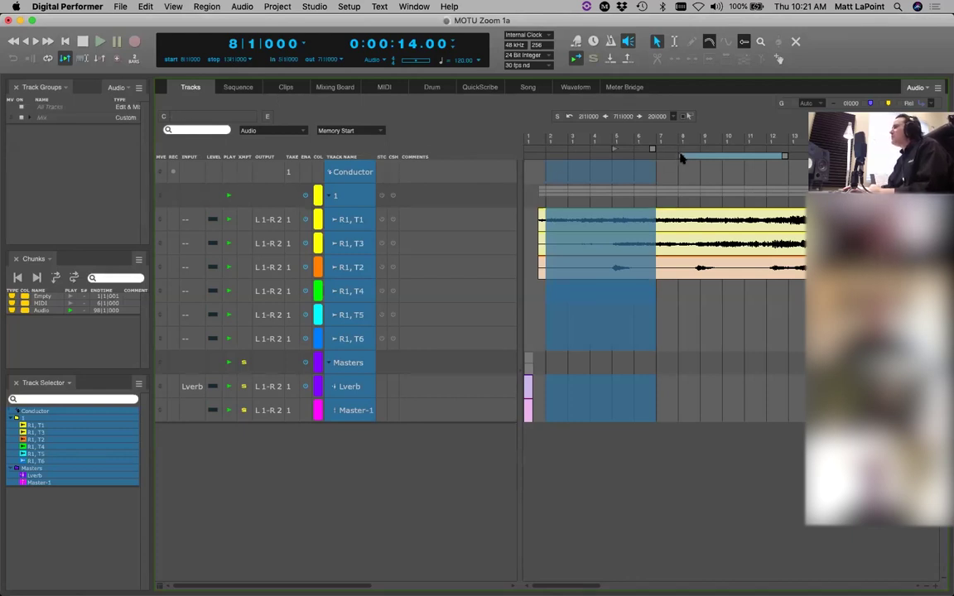
Step: Move the memory start to about 5|4|221 and play briefly from there
drag(683, 159, 630, 162)
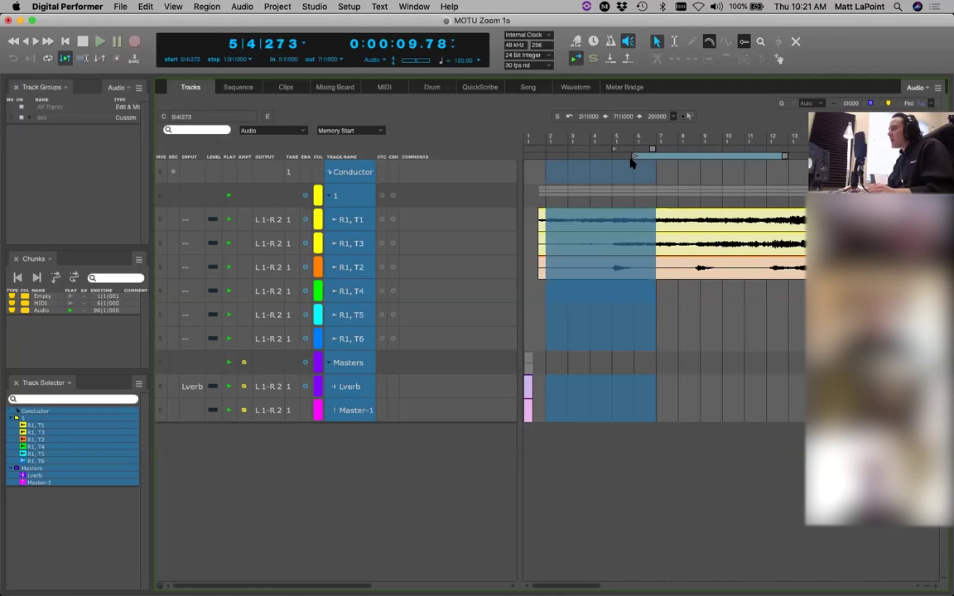
key(space)
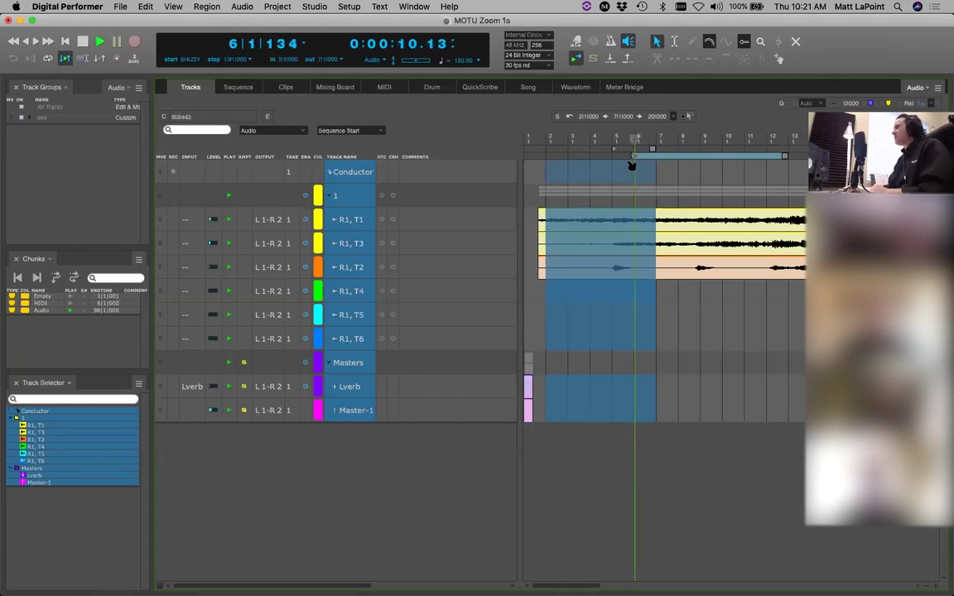
key(space)
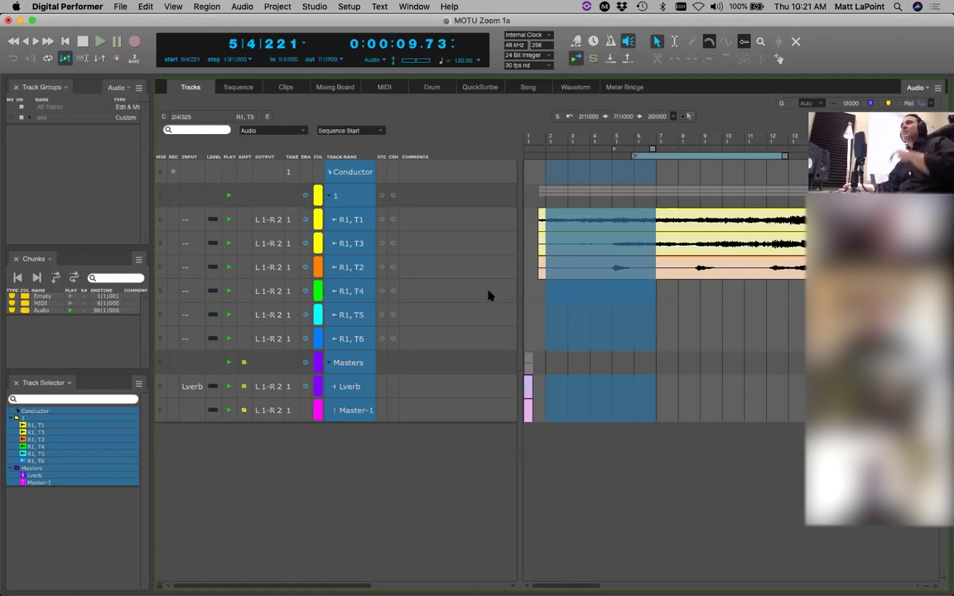
Step: Link the selection to memory and clear the current track selection
click(82, 59)
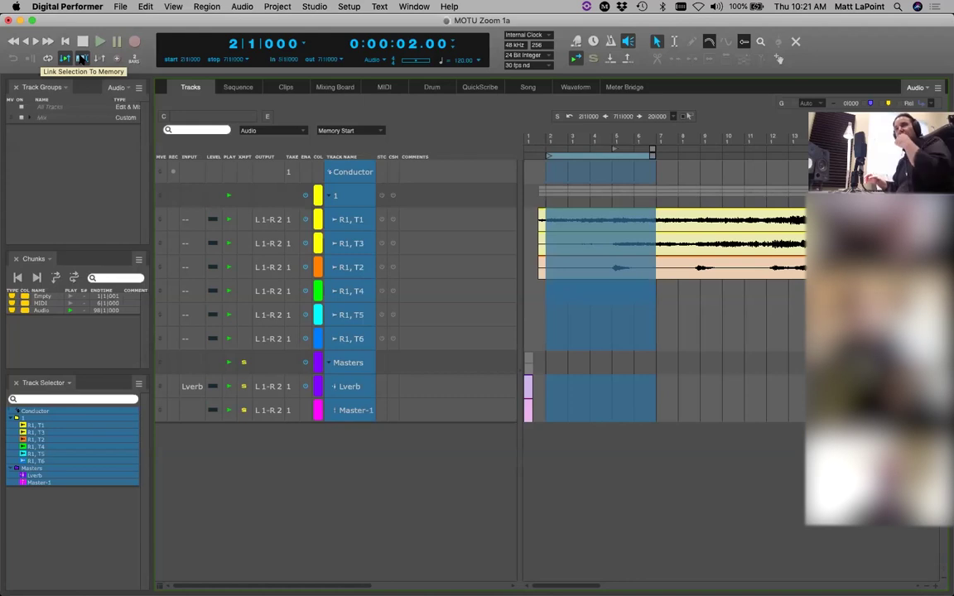
click(422, 489)
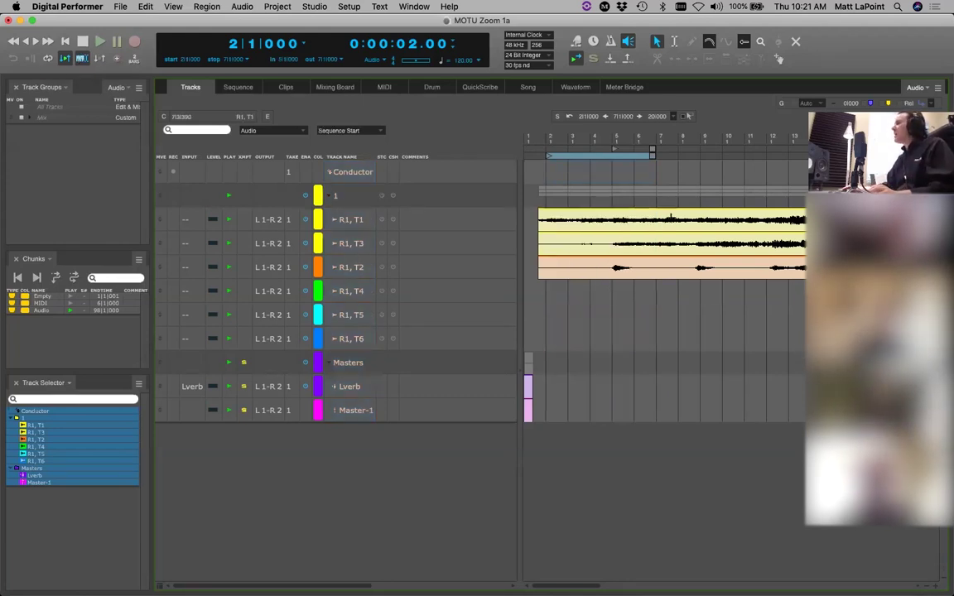
Step: Show all tracks in the Sequence editor with Soundbites as the active layer instead of Volume
click(246, 86)
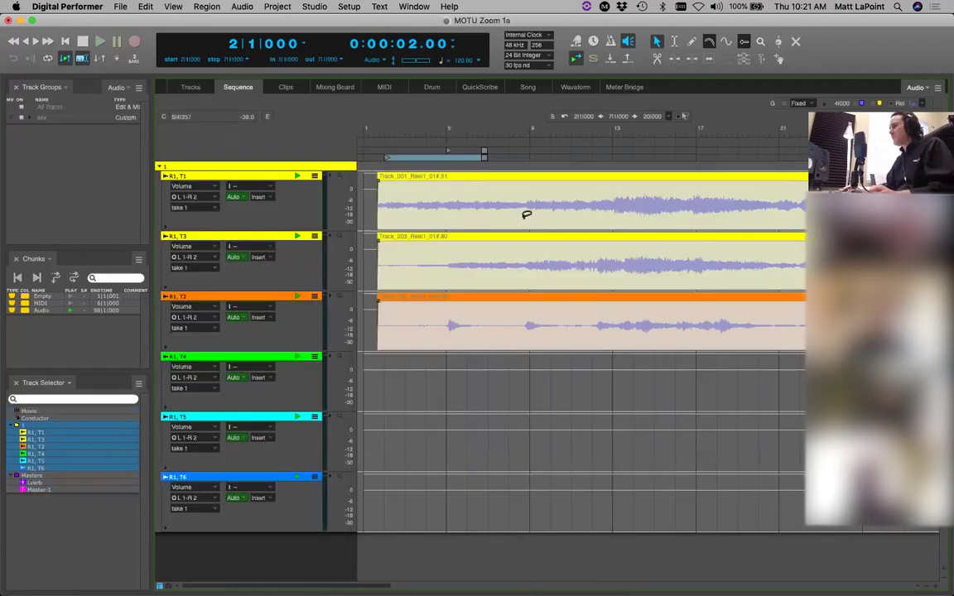
click(199, 186)
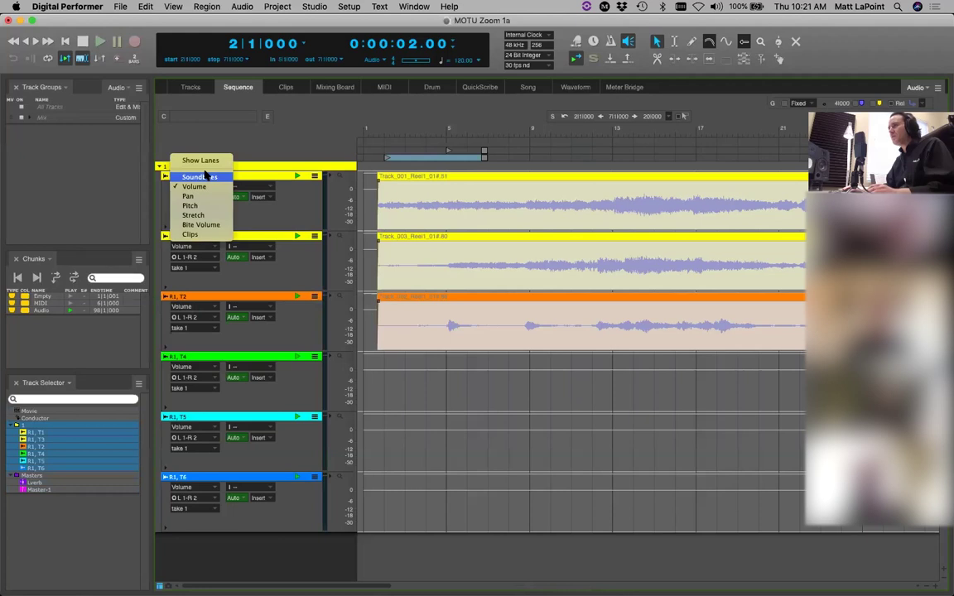
click(189, 183)
Step: Select about 13|2|431 to 19|3|433 across tracks R1, T1, R1, T3 and R1, T2 and briefly play that range
drag(625, 199, 751, 304)
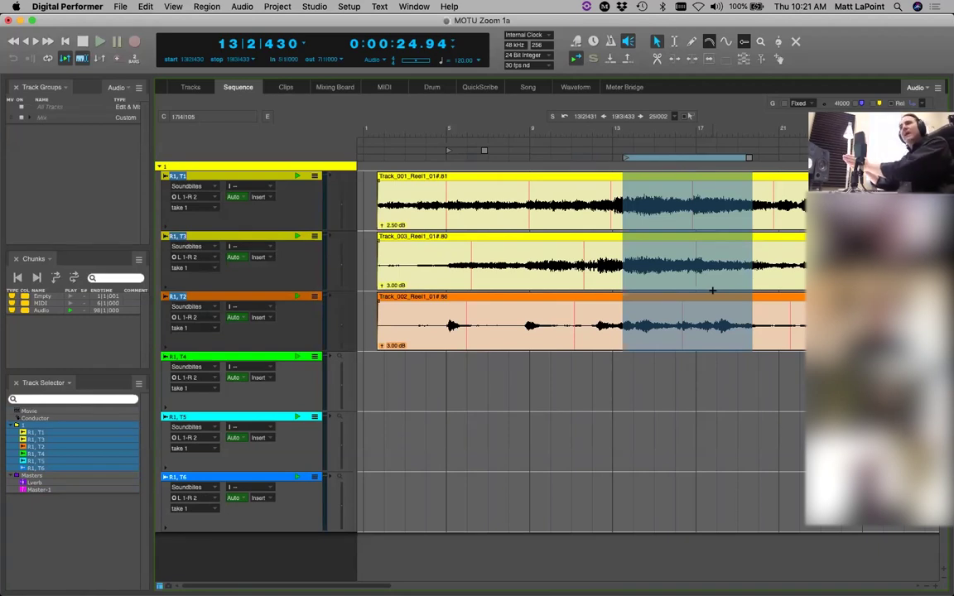
key(space)
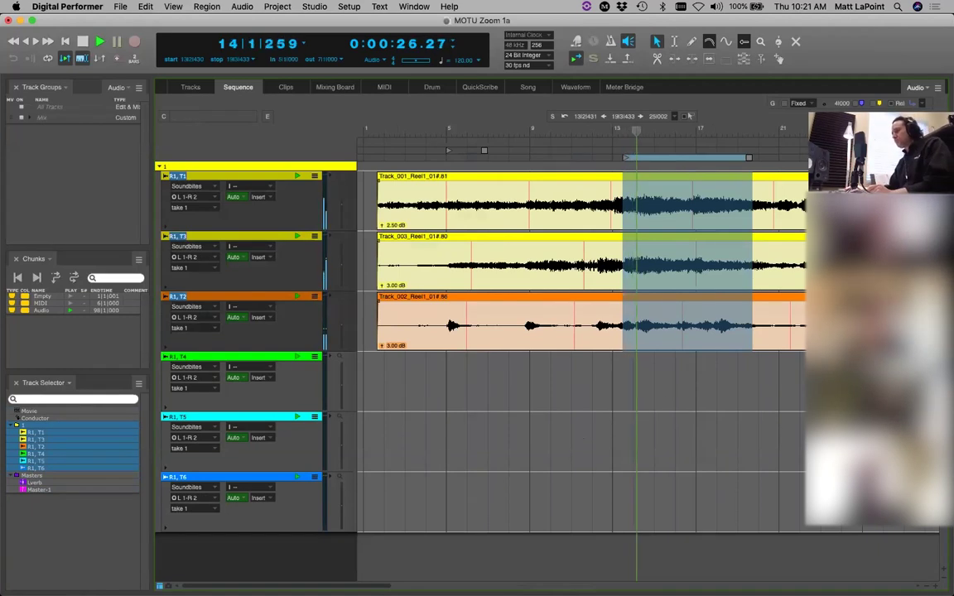
scroll(362, 579, right, 10)
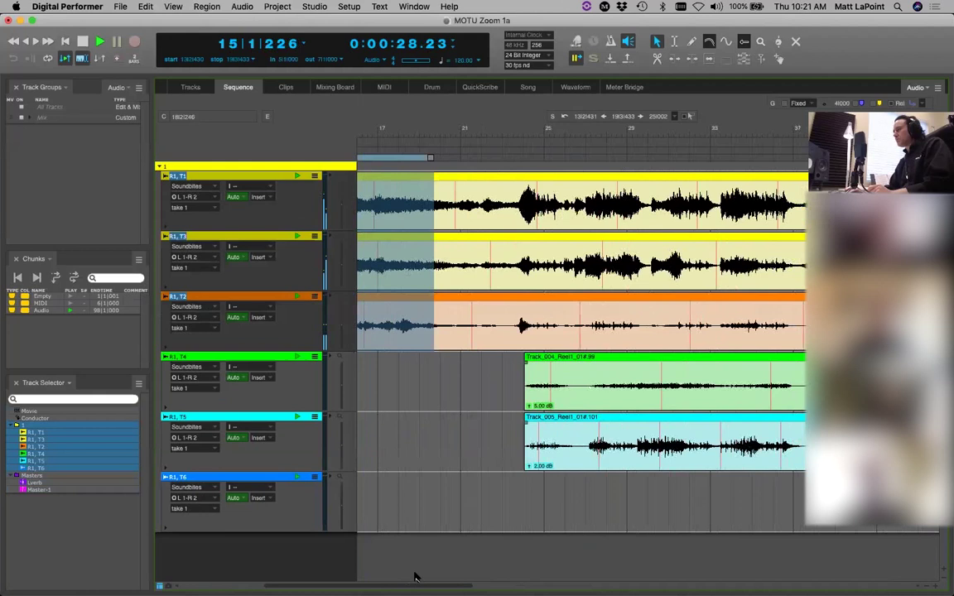
scroll(463, 572, right, 3)
key(space)
Step: Select about 37|2|105 to 49|1|174 across the five tracks containing audio and play from the selection's start
drag(463, 192, 709, 425)
key(space)
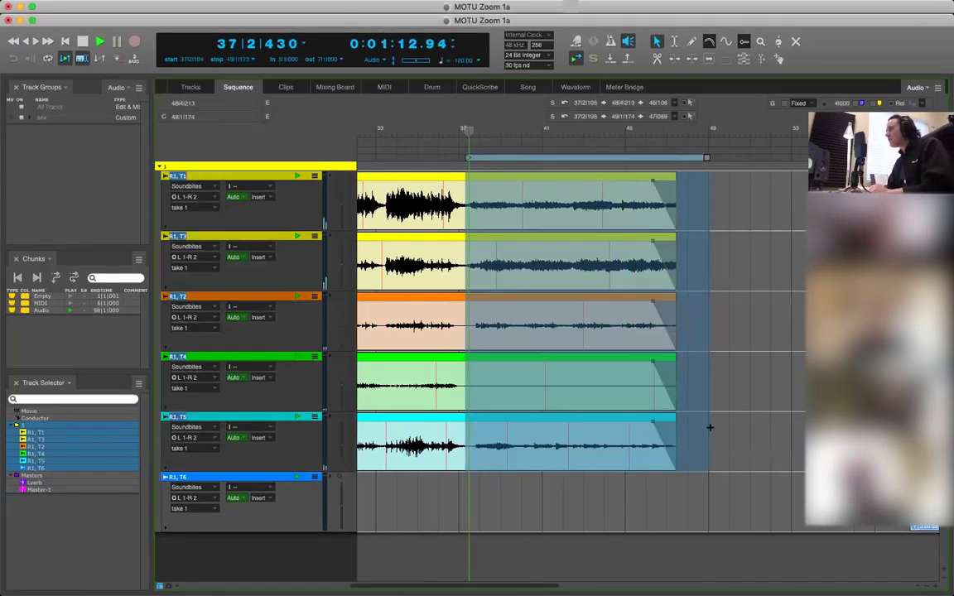
key(space)
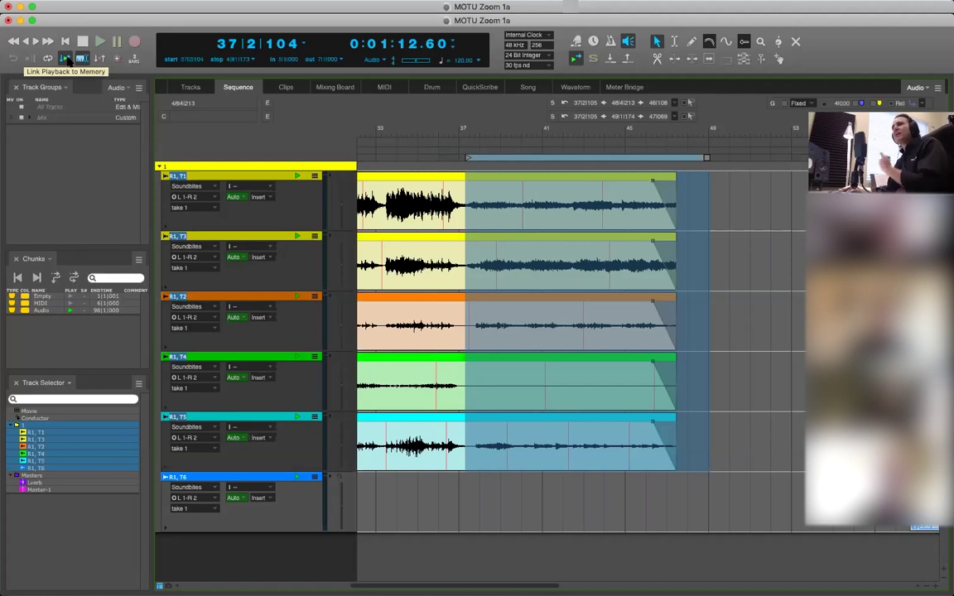
Step: Select the louder passage from about 33|2|407 to 37|3|395 across the five audio tracks and play it
click(81, 59)
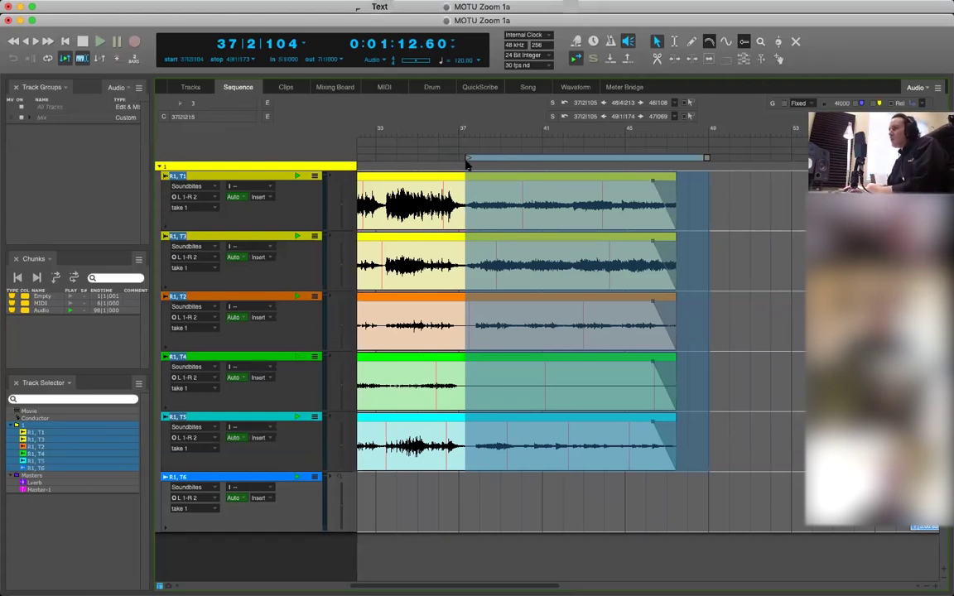
drag(384, 193, 475, 434)
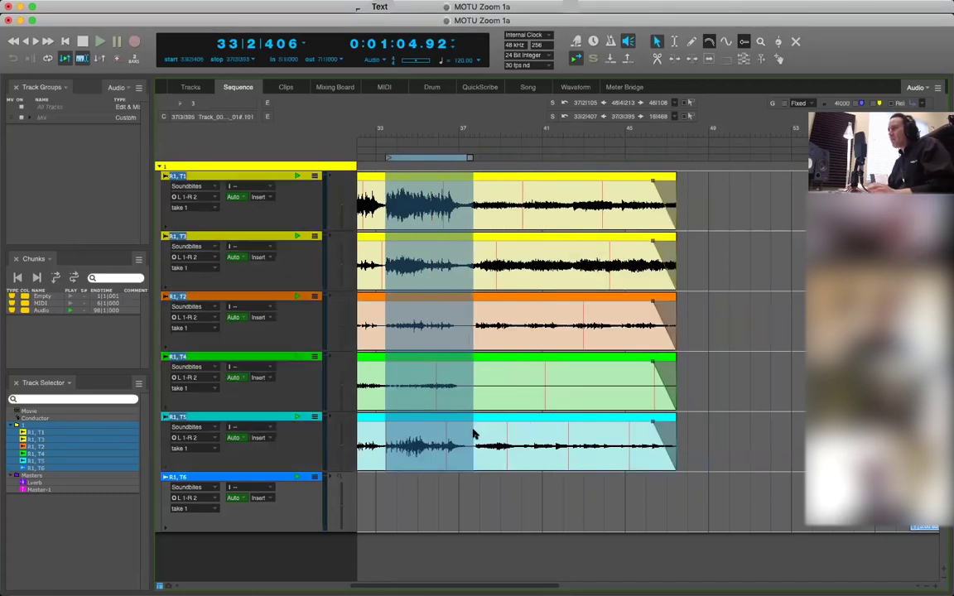
key(space)
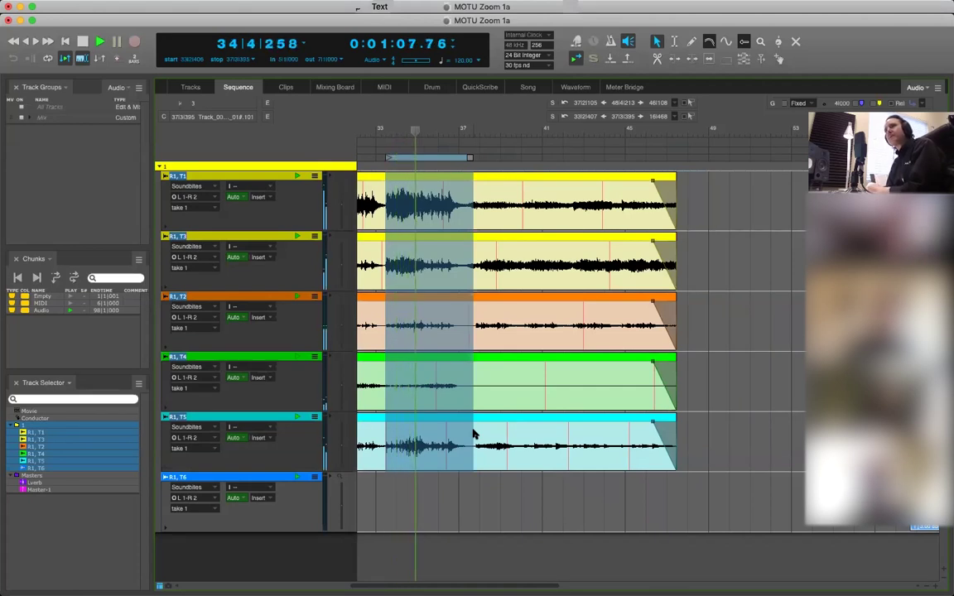
key(space)
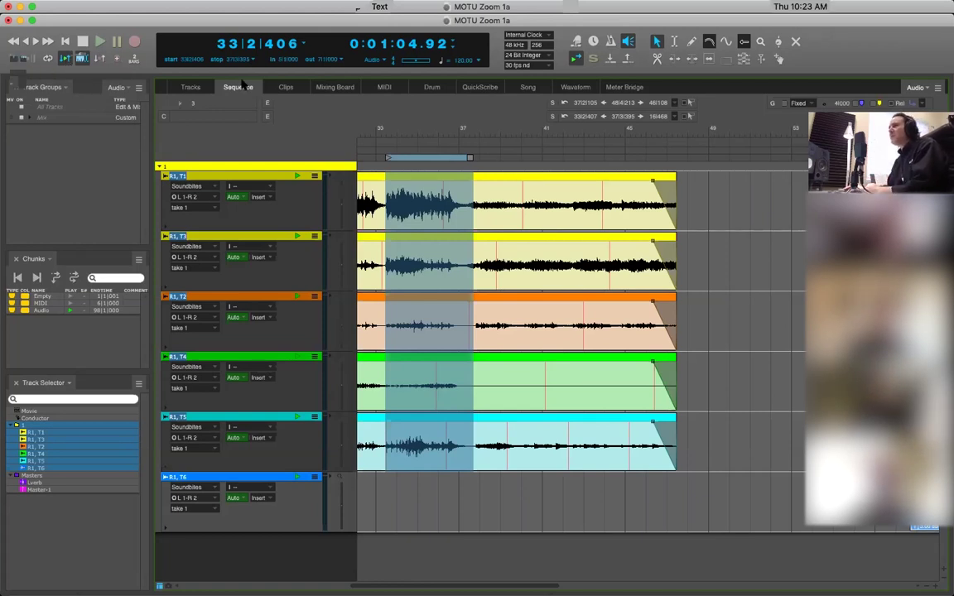
Step: Open the Empty sequence in the Tracks overview and close the Track Groups list
click(191, 88)
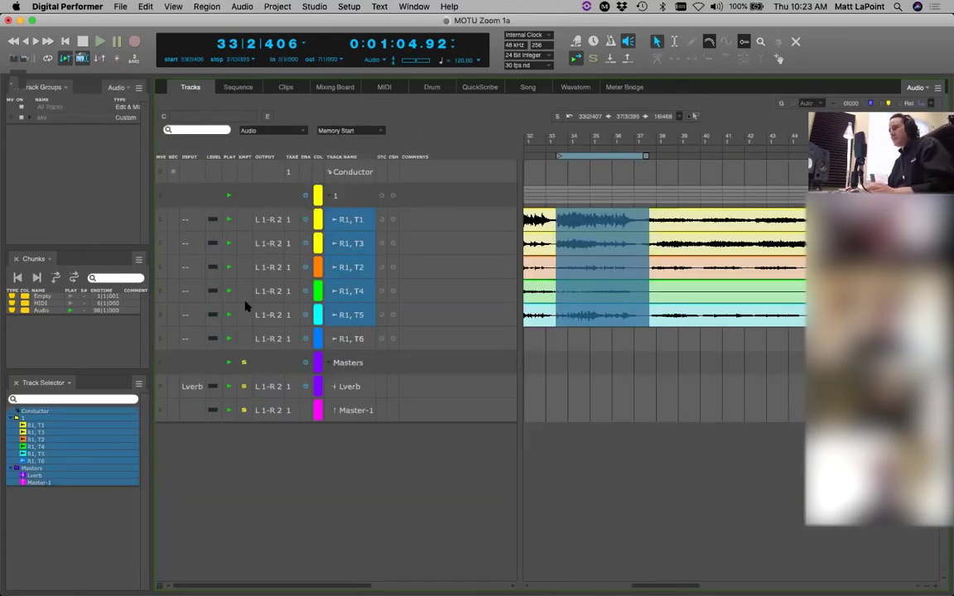
click(251, 462)
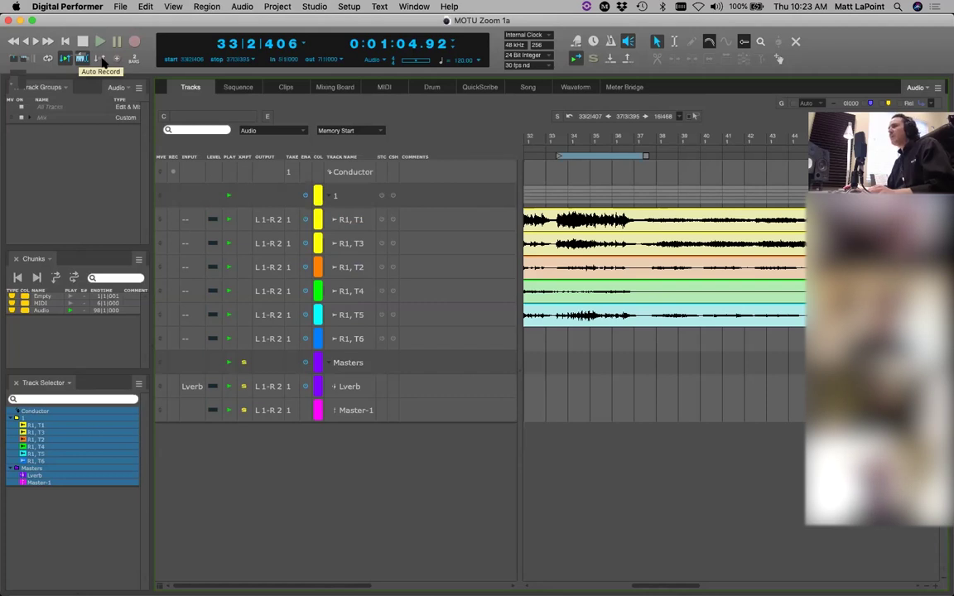
click(72, 303)
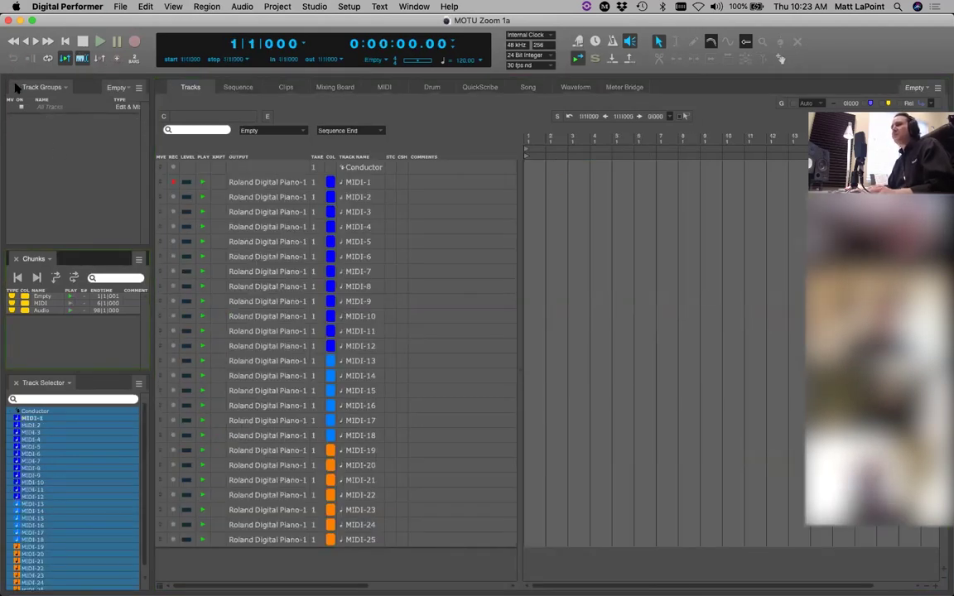
click(16, 86)
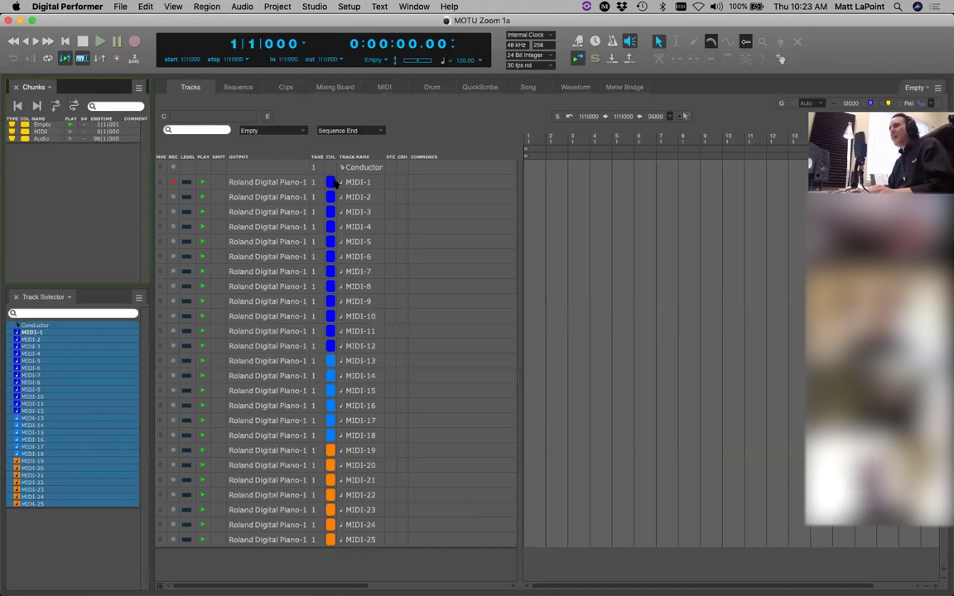
Step: Select tracks MIDI-1 to MIDI-25 and look up where the Delete Tracks command is offered, without running it
click(362, 185)
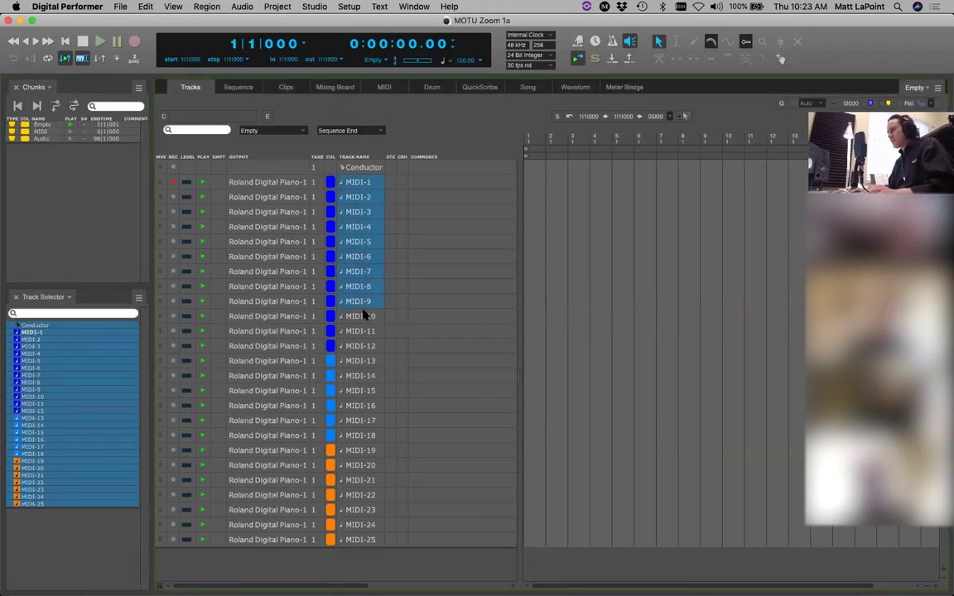
drag(362, 406, 362, 544)
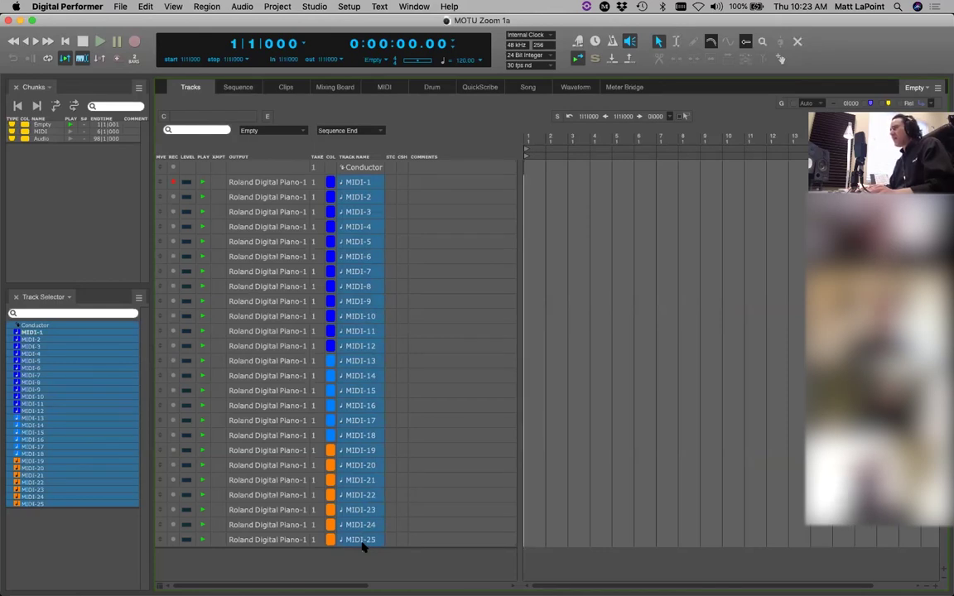
click(274, 7)
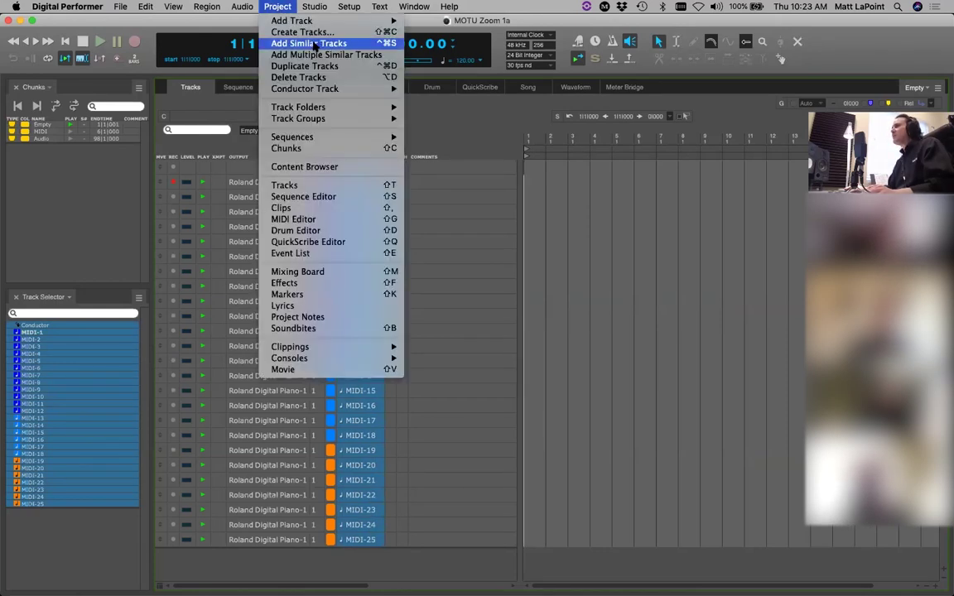
click(282, 7)
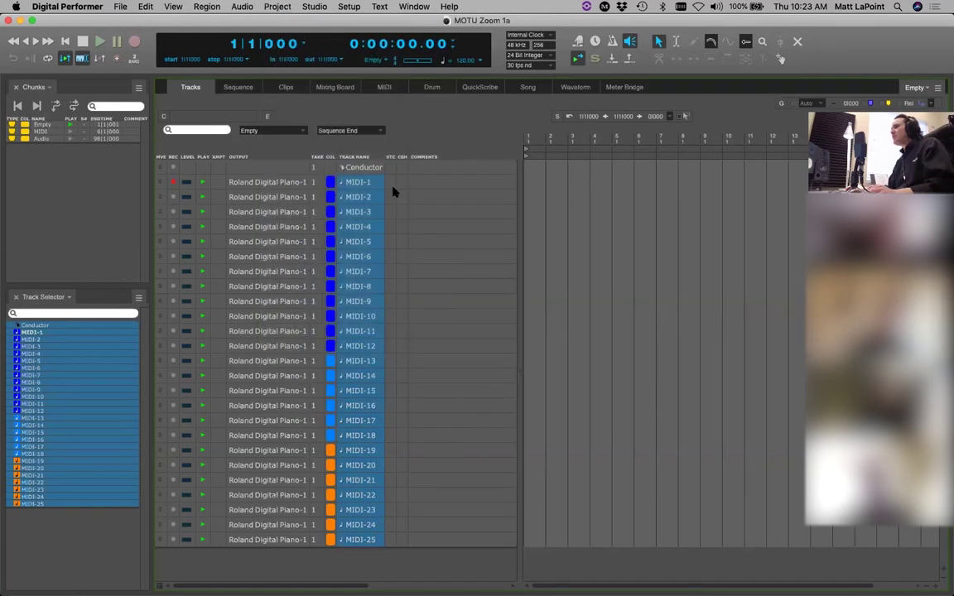
right_click(358, 186)
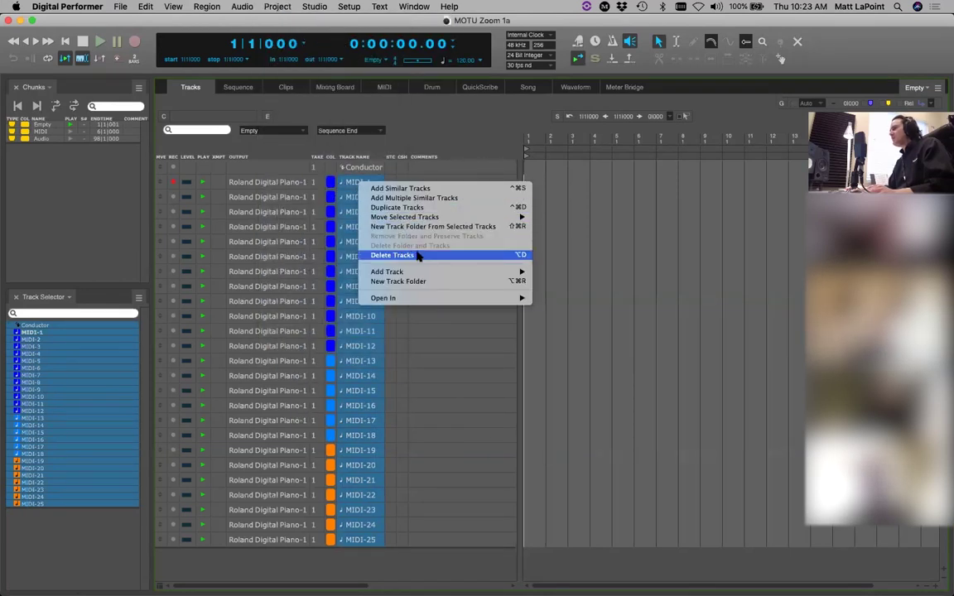
click(461, 121)
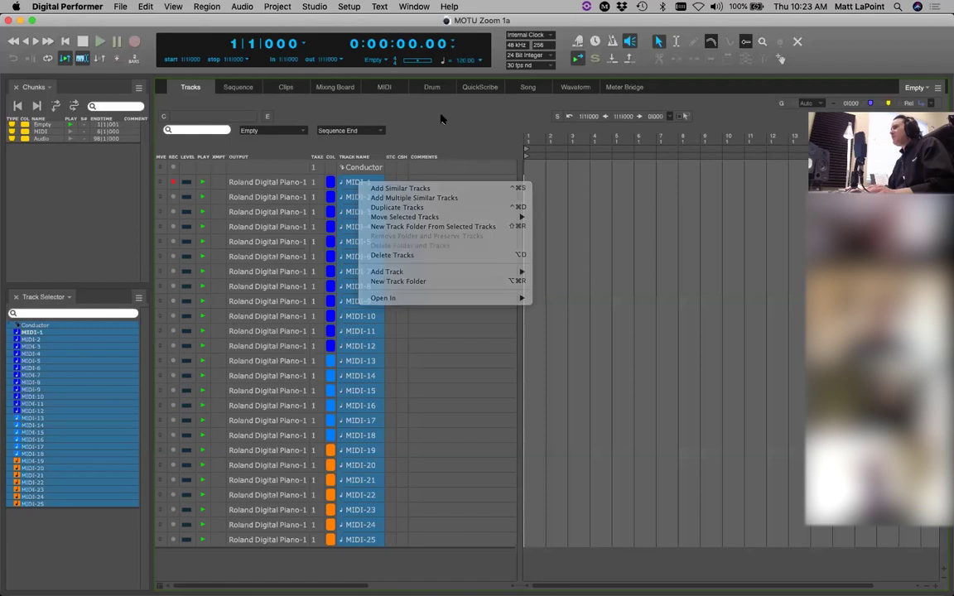
click(281, 7)
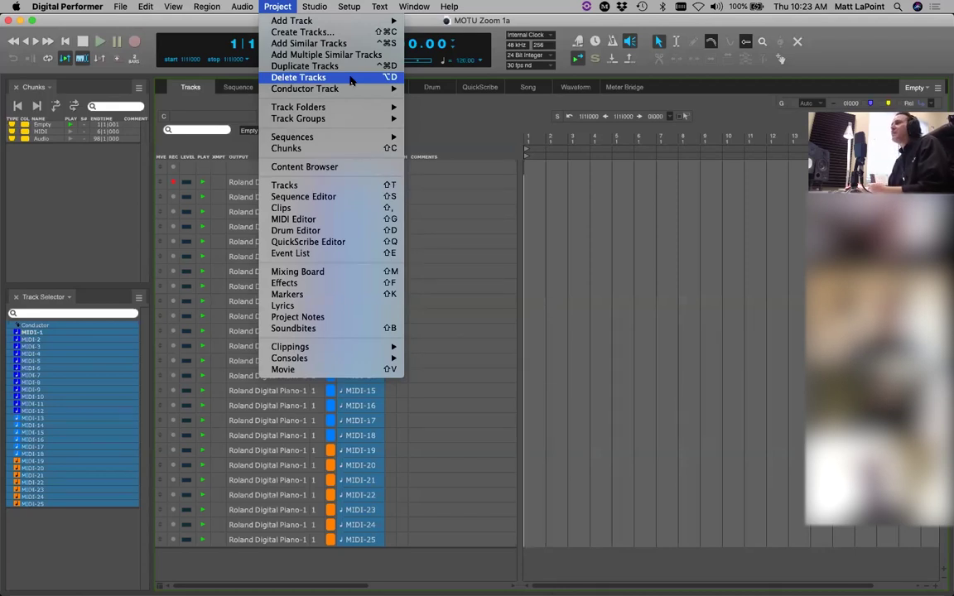
click(264, 8)
Step: Open the Commands window beside the chunk list and search its commands for "delete t"
click(349, 7)
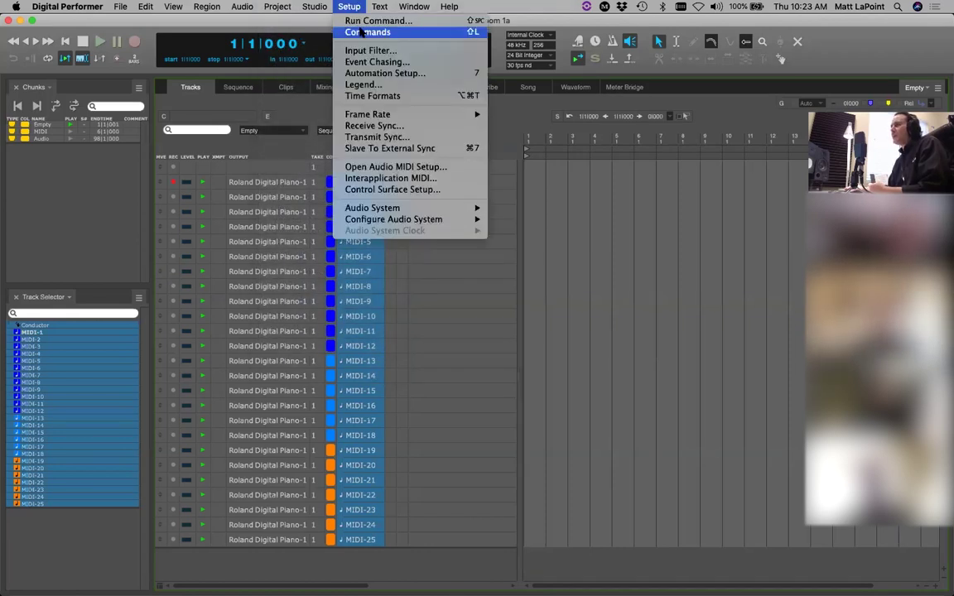
click(356, 31)
drag(346, 68, 456, 86)
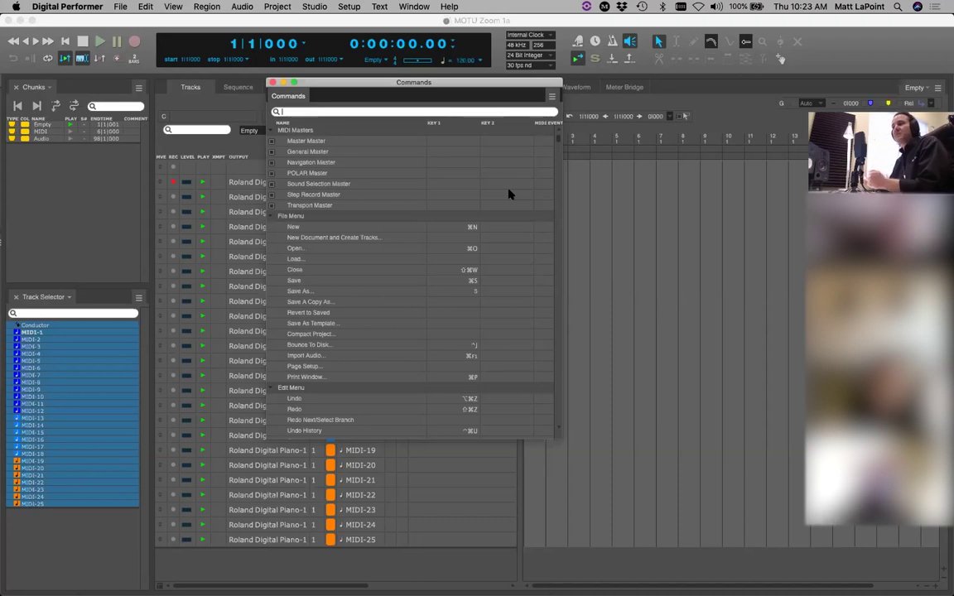
drag(356, 82, 388, 81)
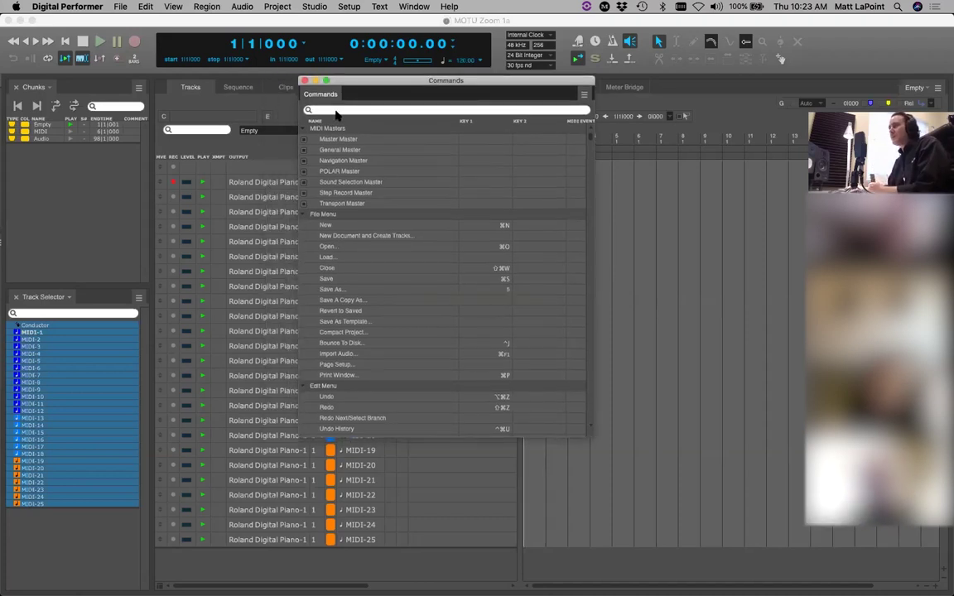
text(dele)
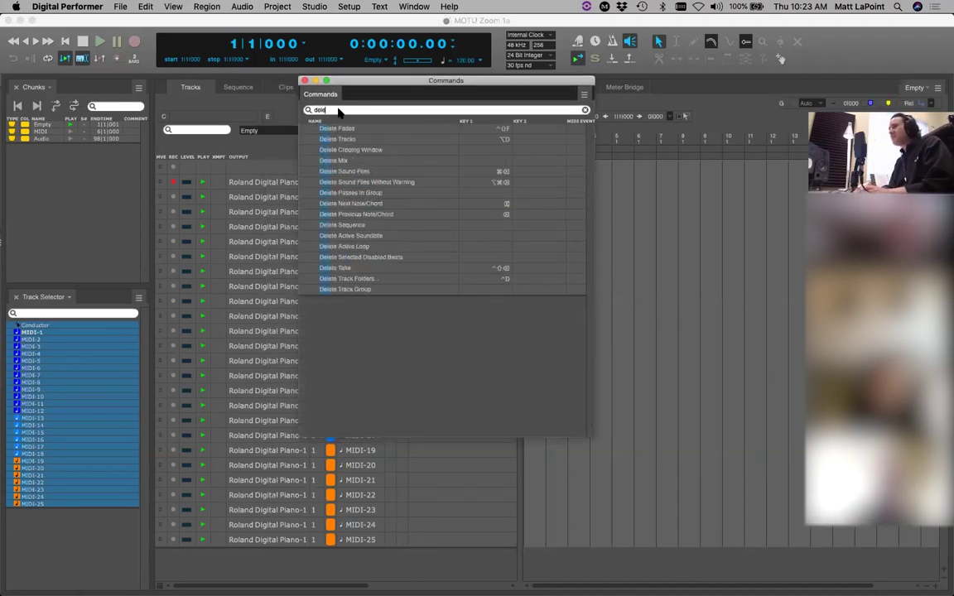
text(te)
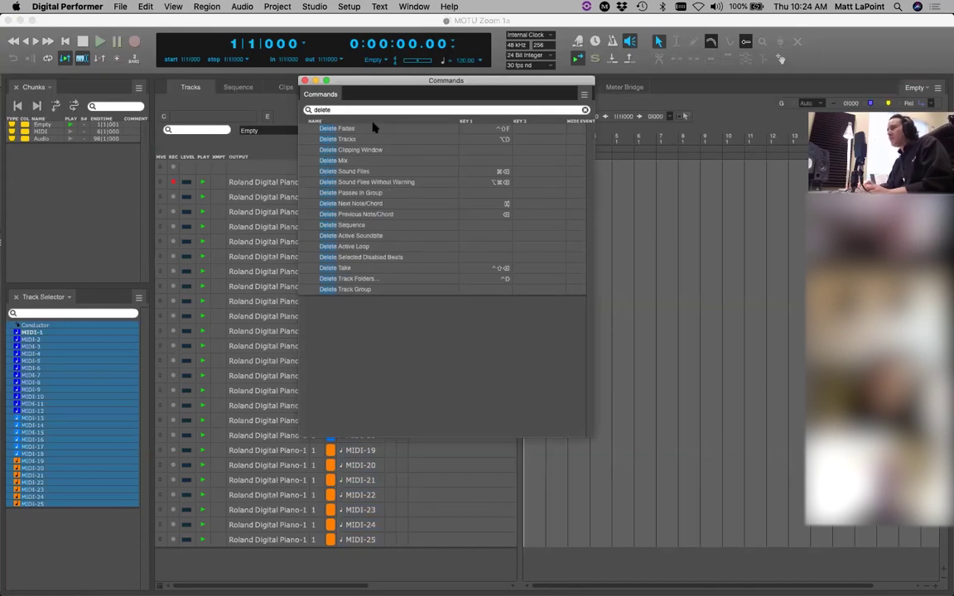
text( t)
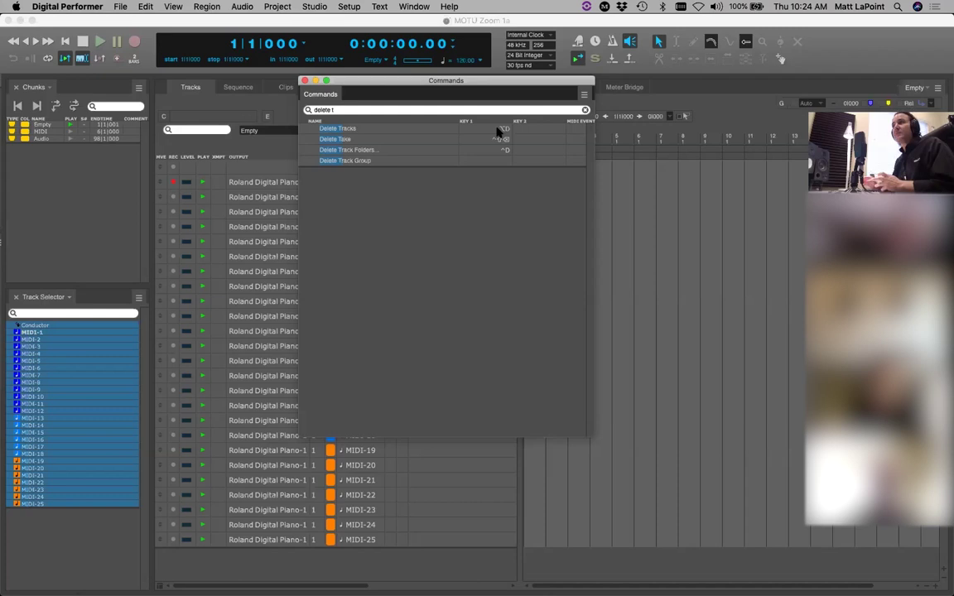
Step: Enlarge the Commands window to show the MIDI Event and Source columns, and clear its search text
drag(588, 437, 687, 466)
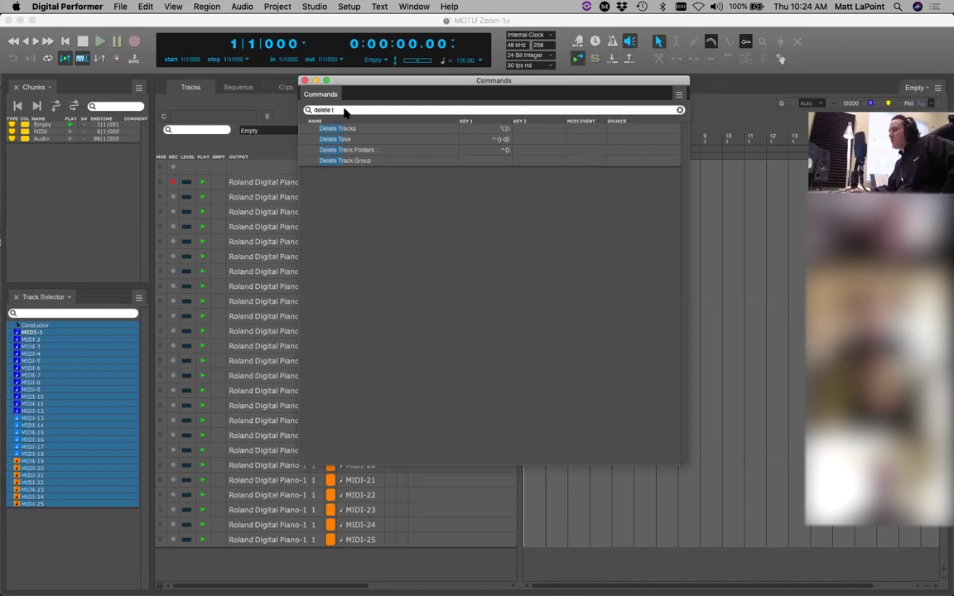
key(BackSpace)
key(BackSpace)
key(BackSpace)
key(BackSpace)
key(BackSpace)
key(BackSpace)
key(BackSpace)
key(BackSpace)
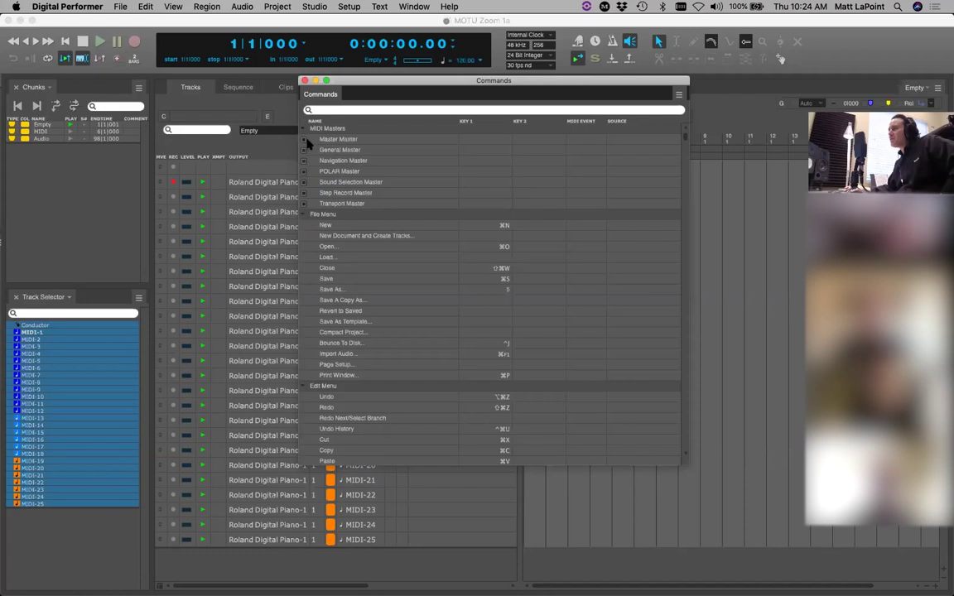
Step: Close the Commands window and delete the selected tracks MIDI-1 to MIDI-25 from the Empty sequence
drag(417, 80, 442, 81)
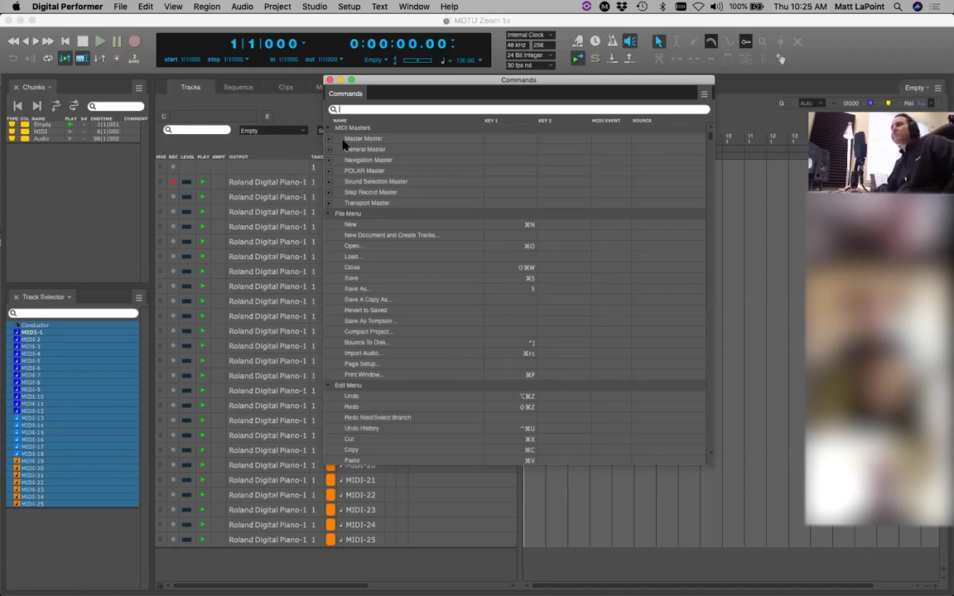
drag(406, 81, 437, 78)
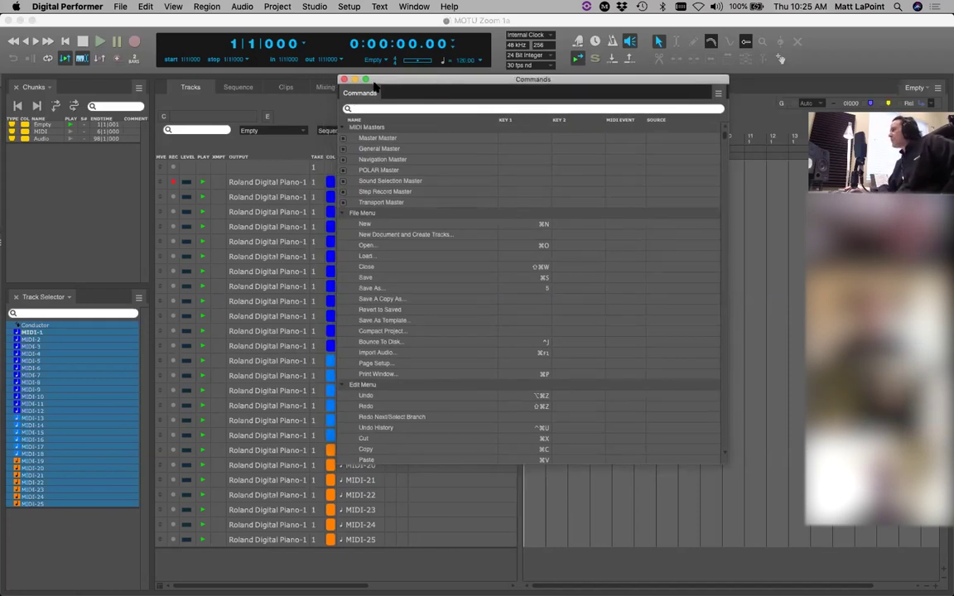
key(super+w)
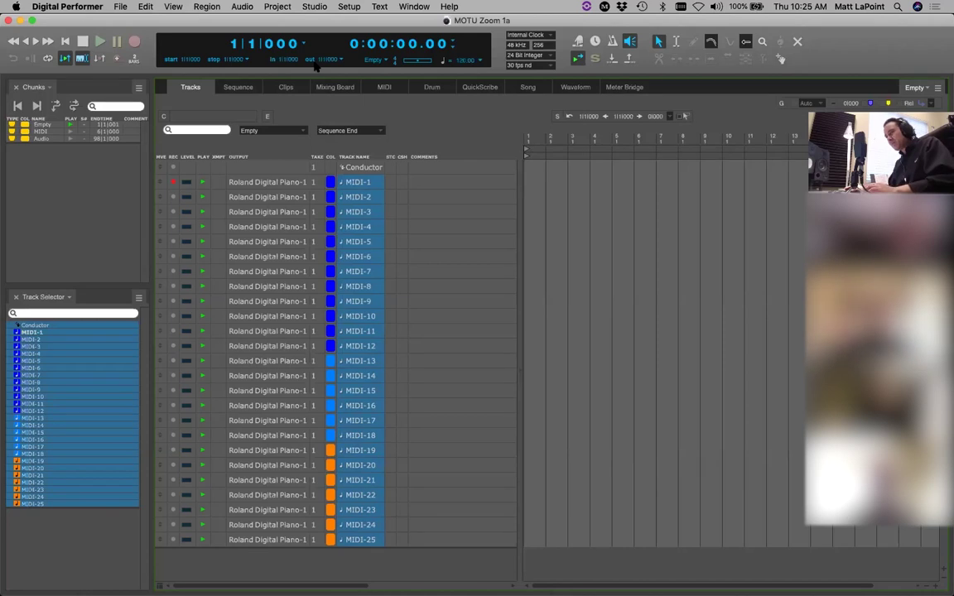
key(super+shift+BackSpace)
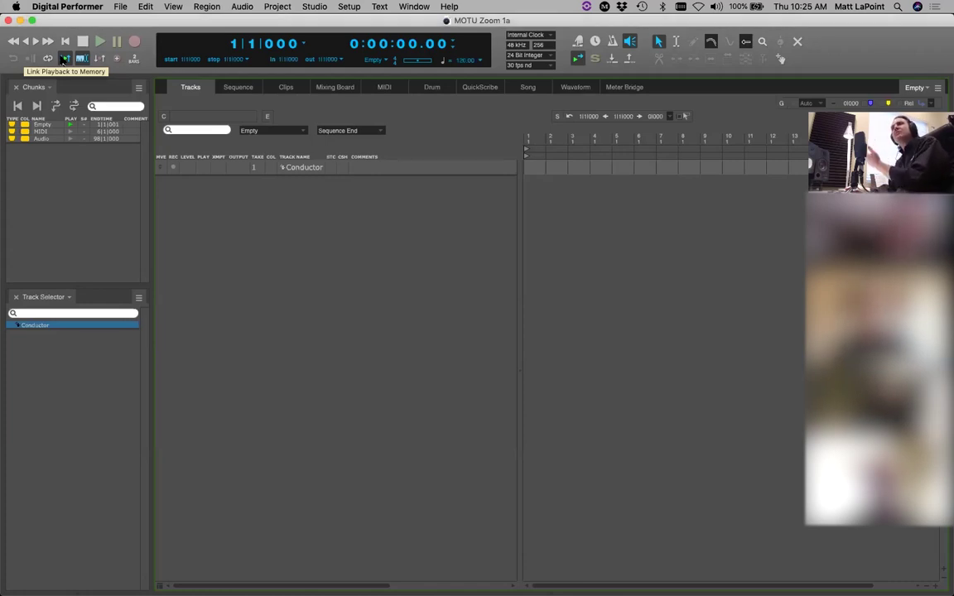
click(65, 59)
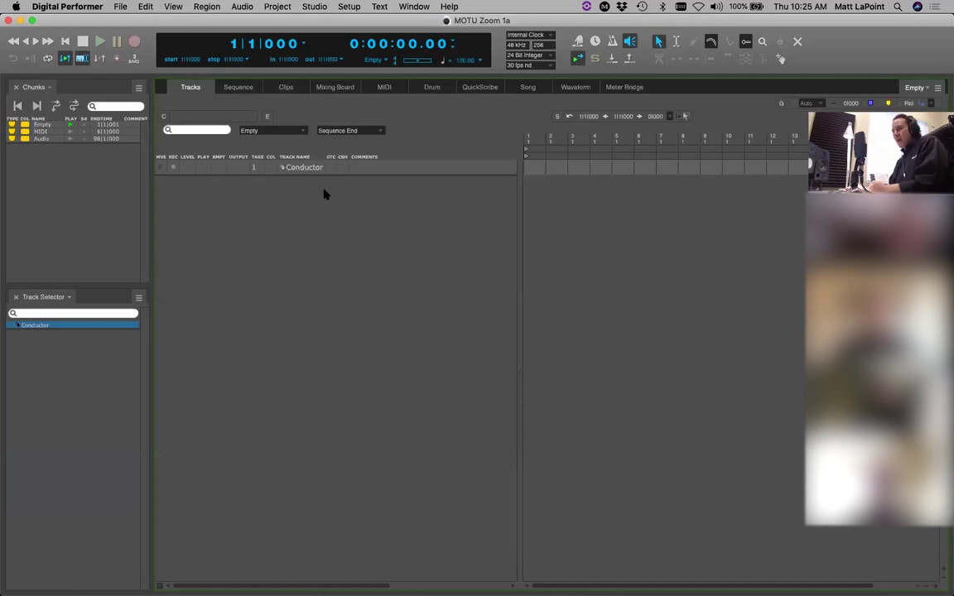
Step: Add a mono audio track to the Empty sequence and name it Vox
click(284, 8)
mouse_move(347, 20)
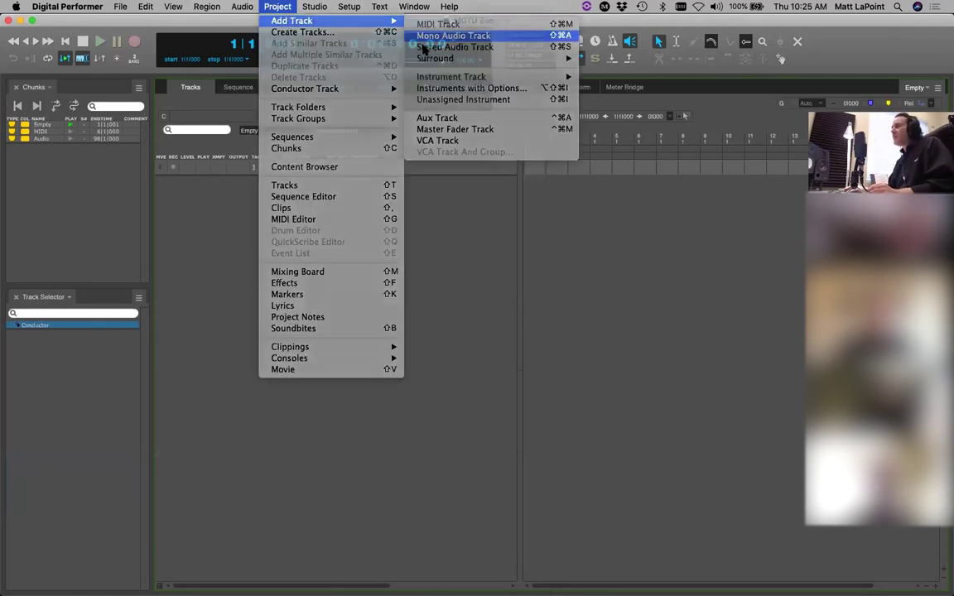
click(424, 48)
double_click(327, 182)
text(Vo)
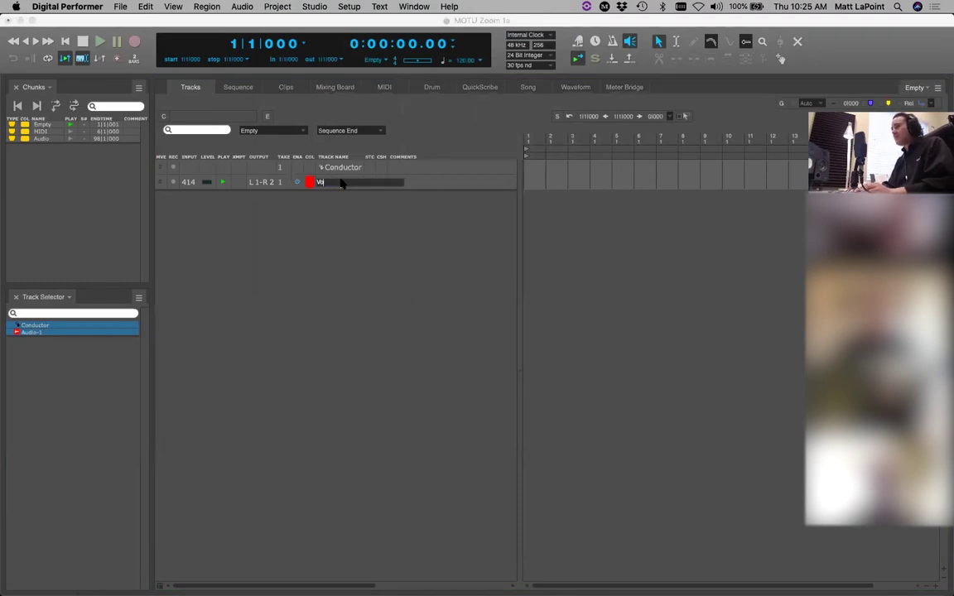
text(x)
key(Return)
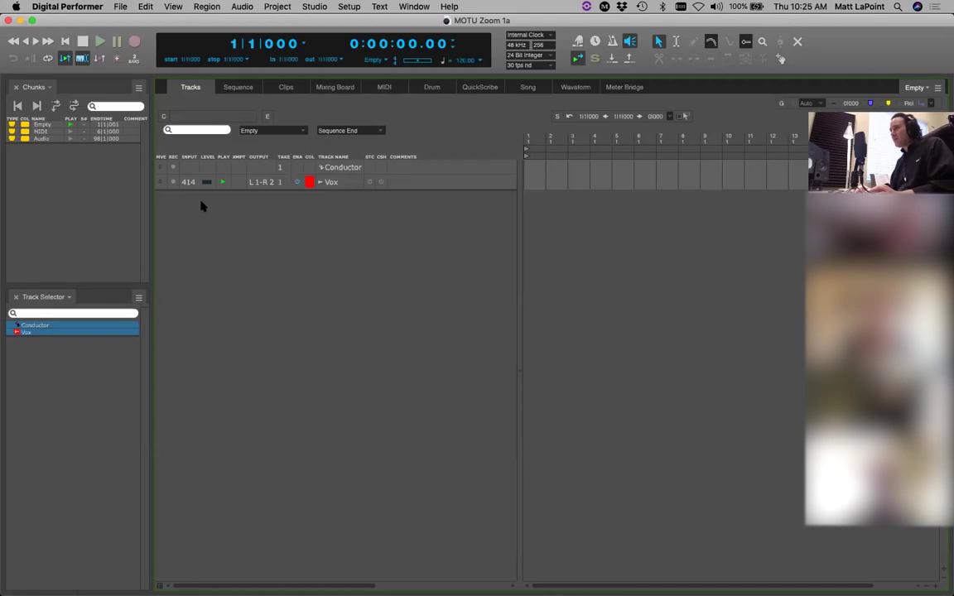
Step: Enlarge the rows in the Tracks overview and set the Vox track's color to cyan
key(super+Up)
key(super+Up)
key(super+Up)
key(super+Up)
key(super+Up)
key(super+Up)
key(super+Up)
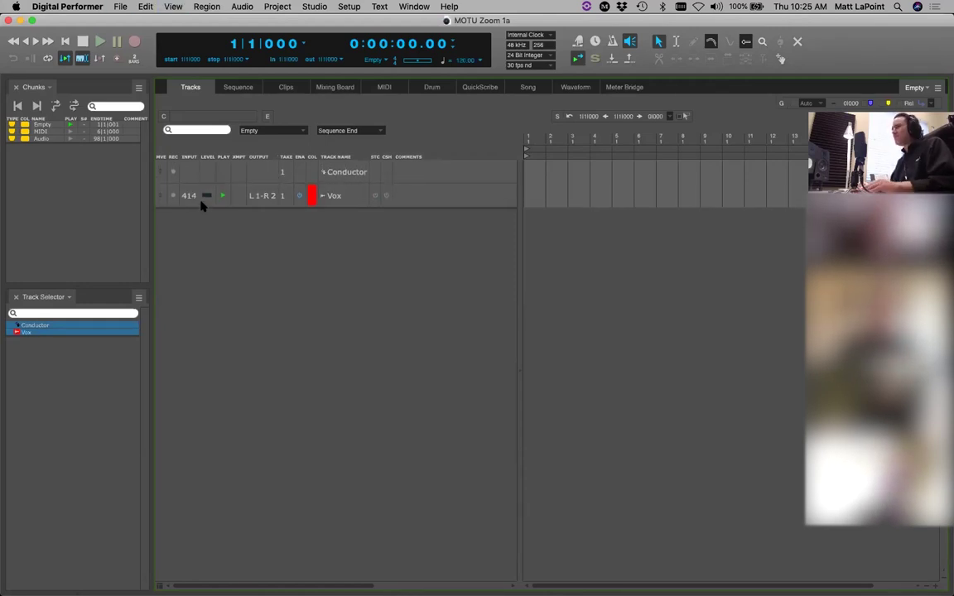
click(312, 198)
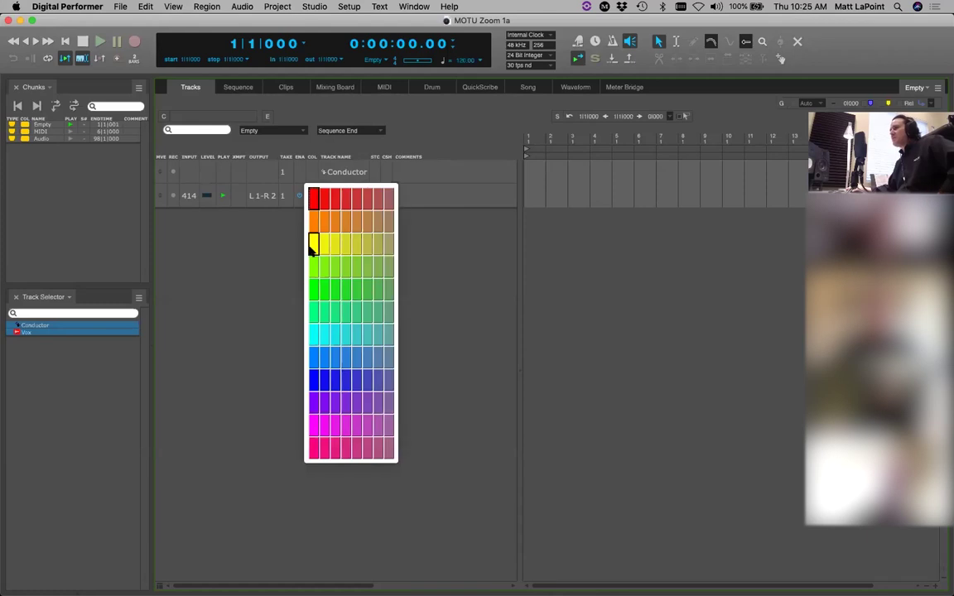
click(315, 334)
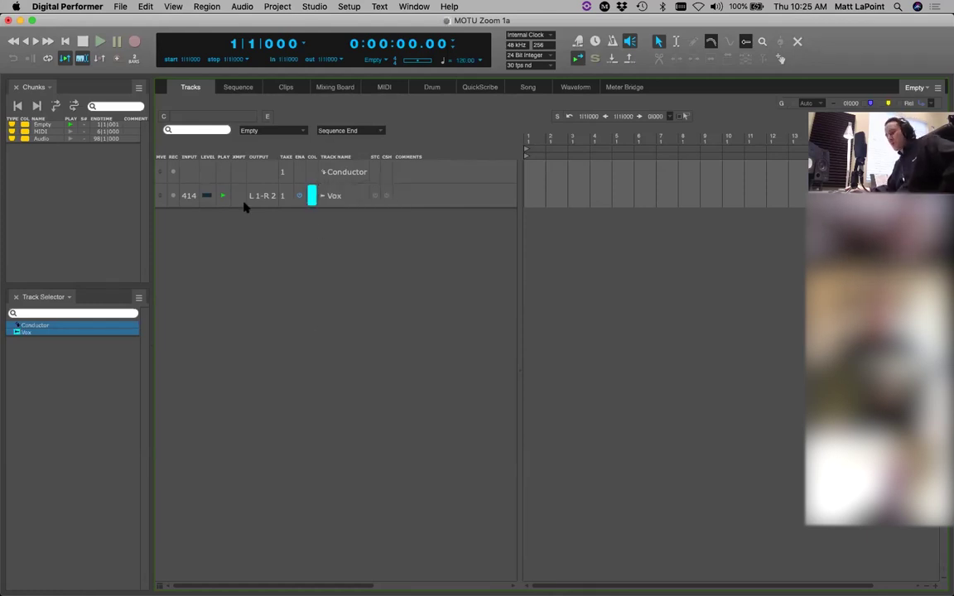
Step: Check the 414 input assignment in the Bundles window, close the window, and record-enable the Vox track
key(shift+u)
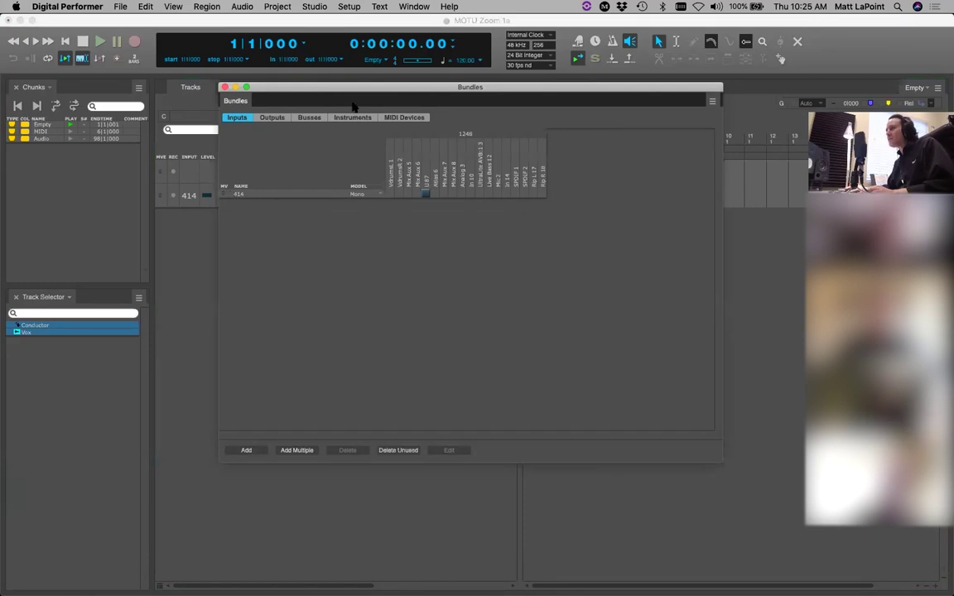
drag(383, 91, 430, 97)
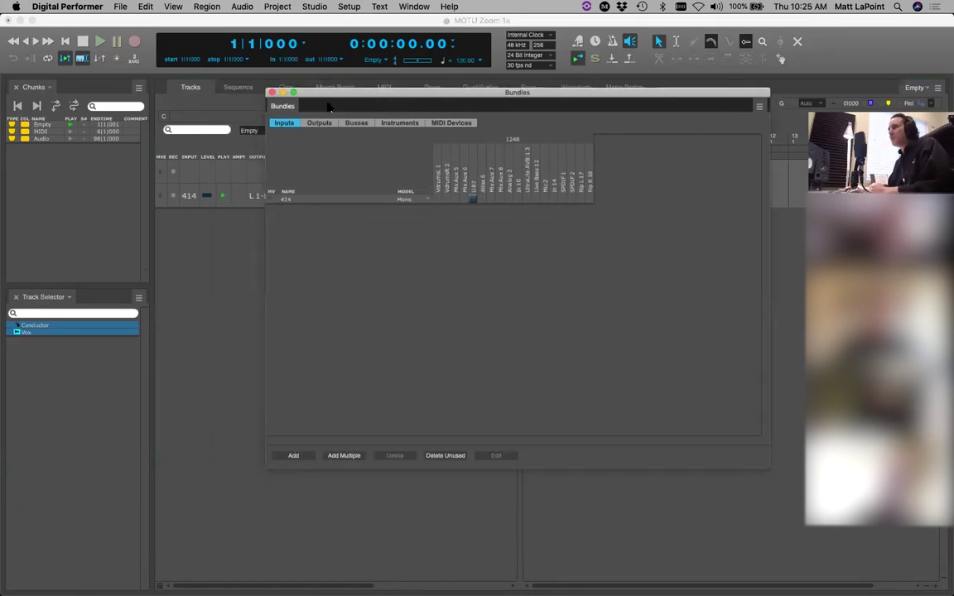
click(271, 93)
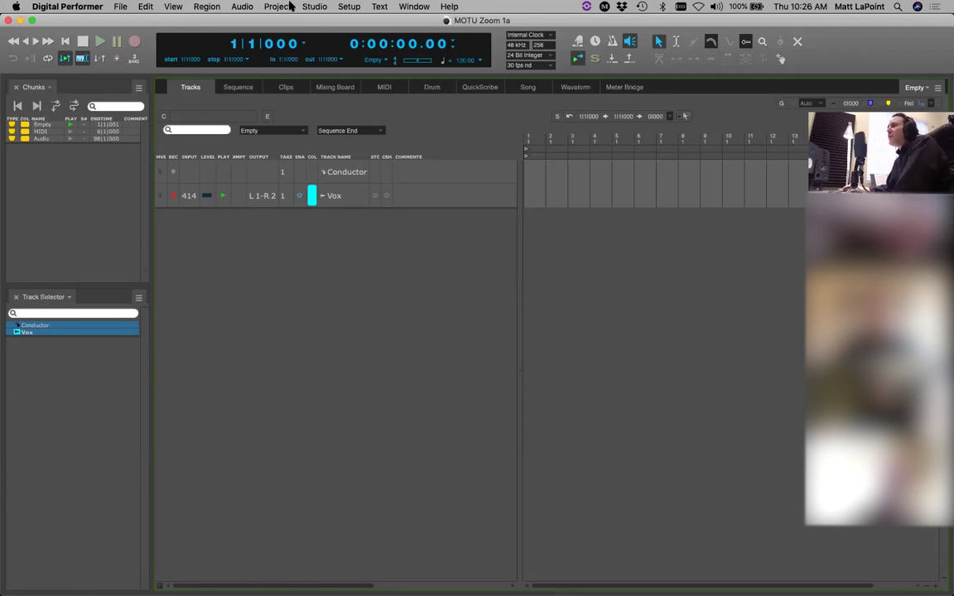
Step: Review the Audio Patch Thru modes and choose Off
click(319, 7)
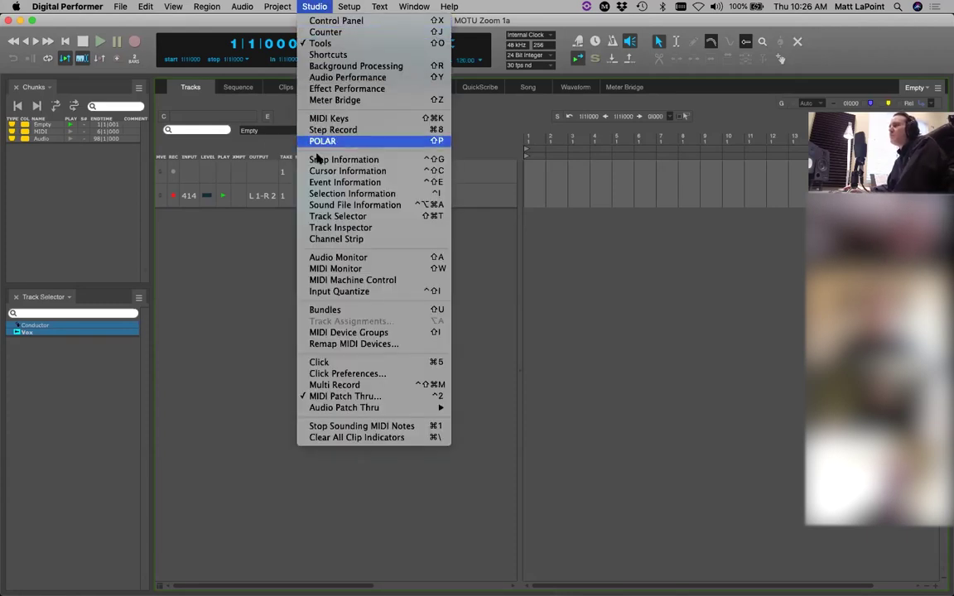
mouse_move(319, 409)
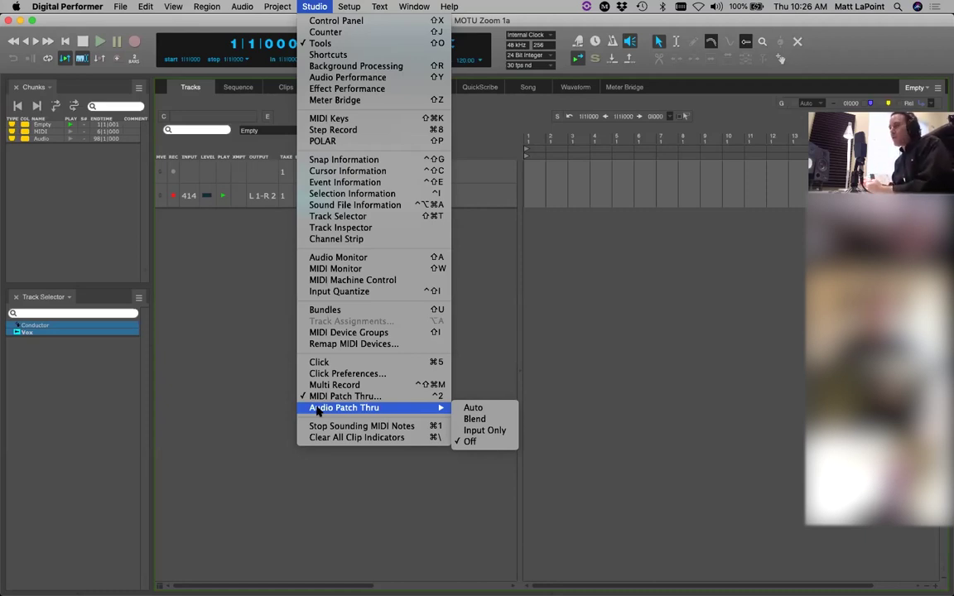
click(479, 446)
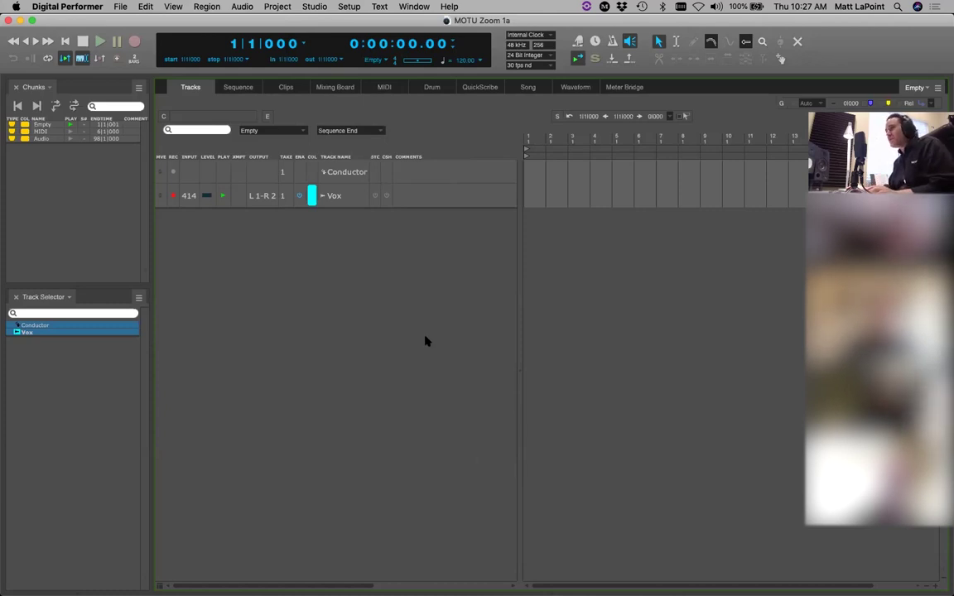
Step: Show the Audio Monitor to check the Vox track's input level, and close it again
key(shift+a)
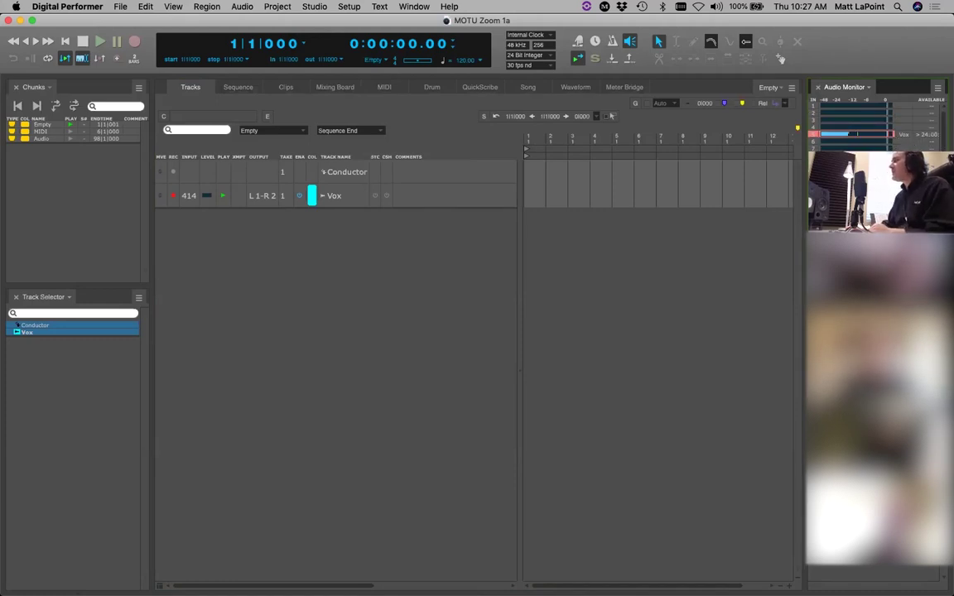
click(817, 88)
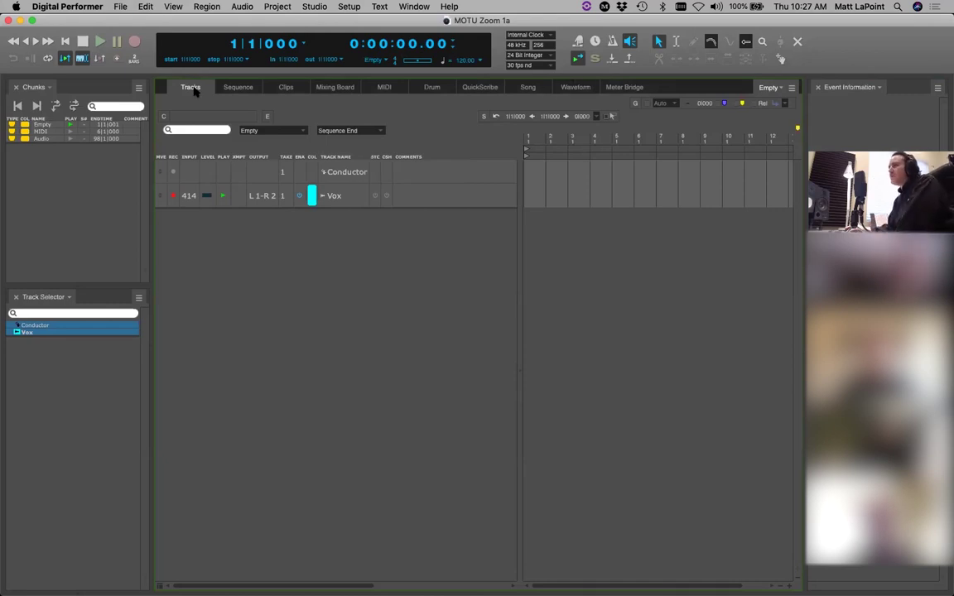
Step: Open the Meter Bridge in its single-row layout and show only the input meters
click(625, 87)
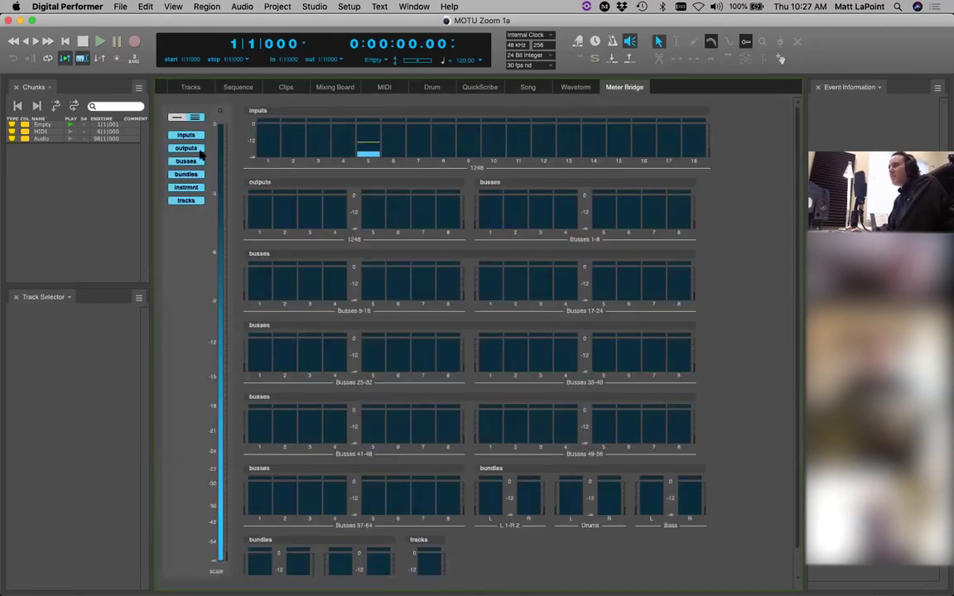
click(176, 118)
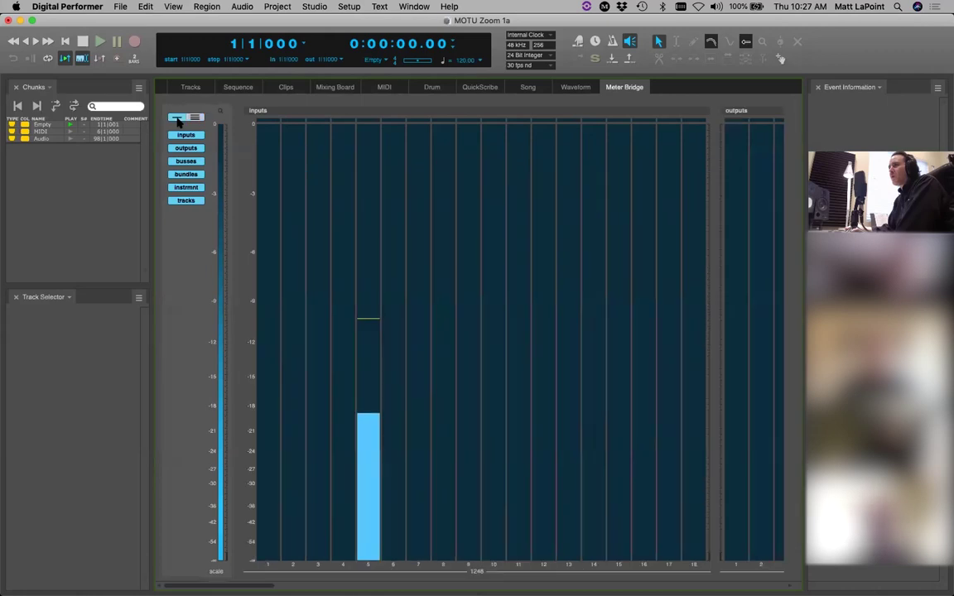
click(184, 148)
click(184, 162)
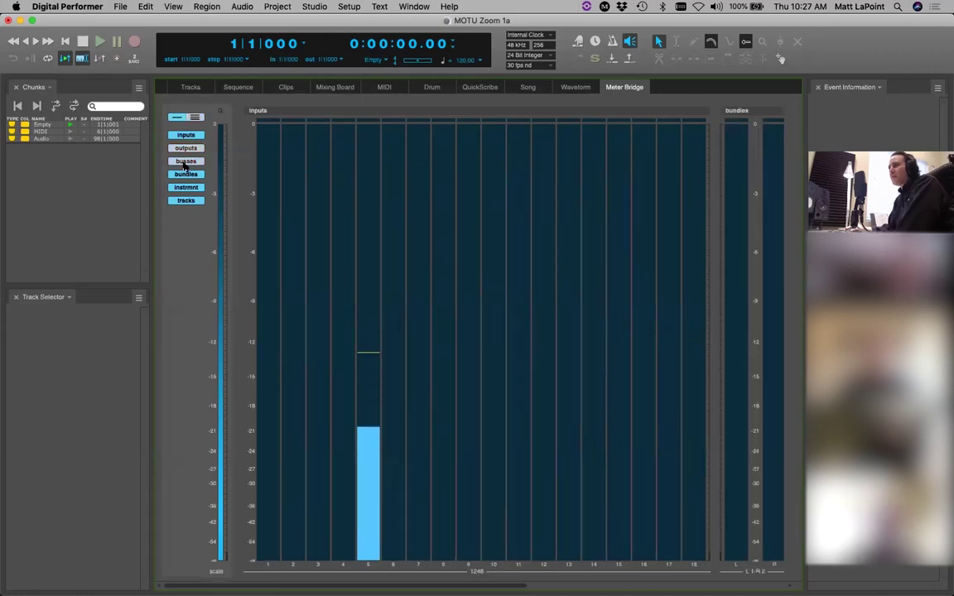
click(186, 174)
click(185, 187)
click(187, 201)
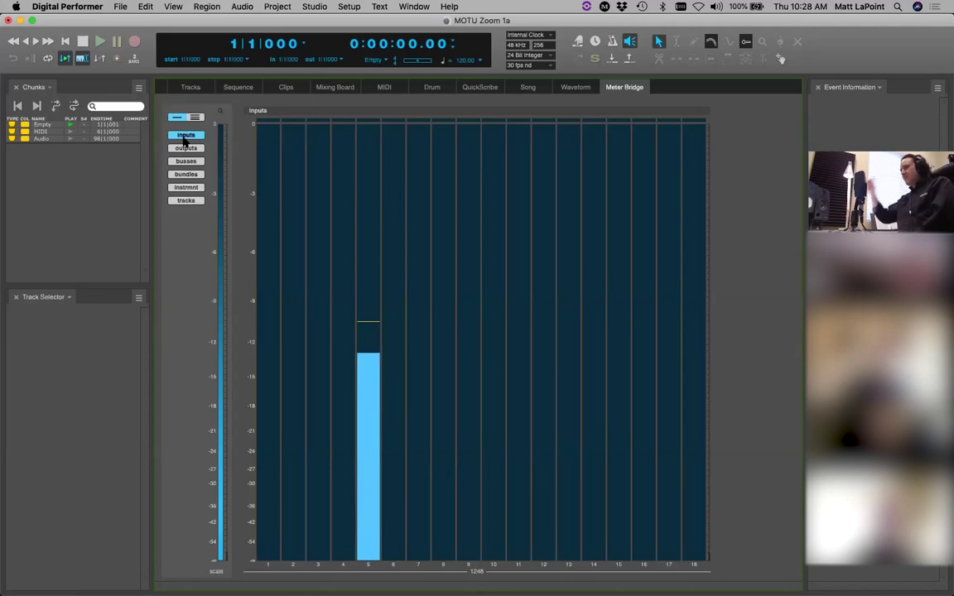
Step: Zoom the Meter Bridge scale to the range from 0 to -12 dB and restore the full range
drag(215, 563, 236, 342)
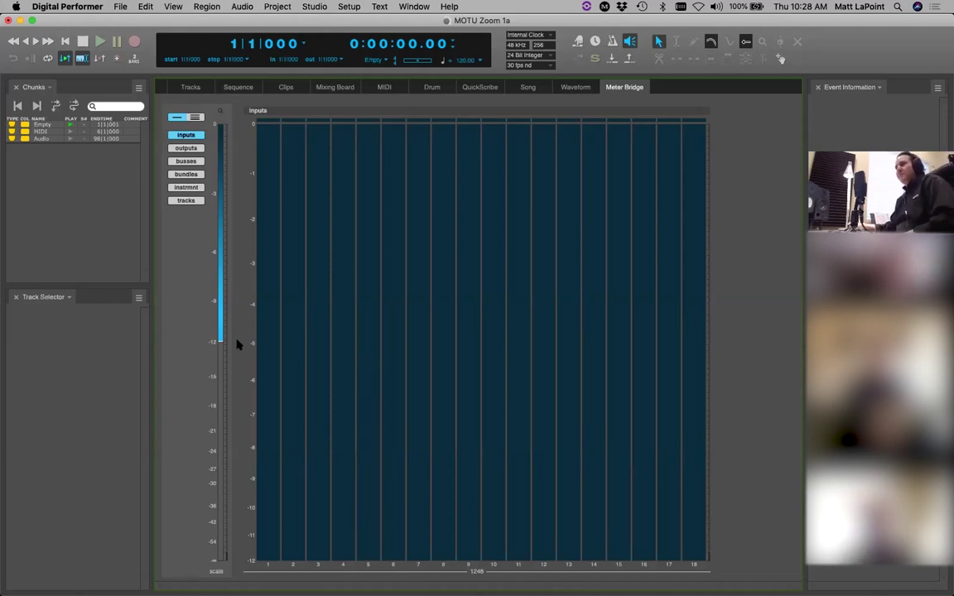
drag(219, 341, 215, 564)
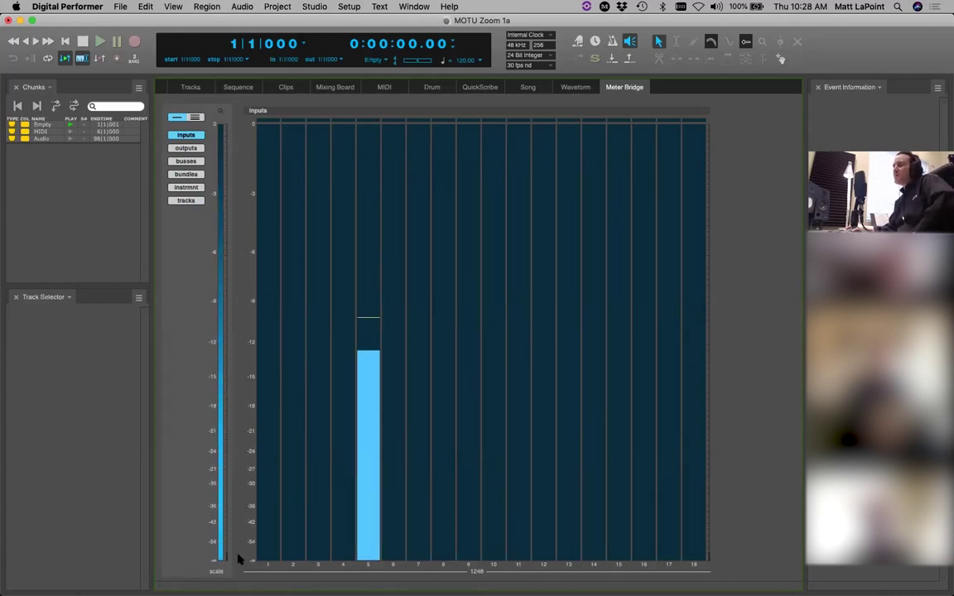
Step: View the output and bus meters, and display all meter categories again in the multi-row layout
click(191, 148)
click(190, 137)
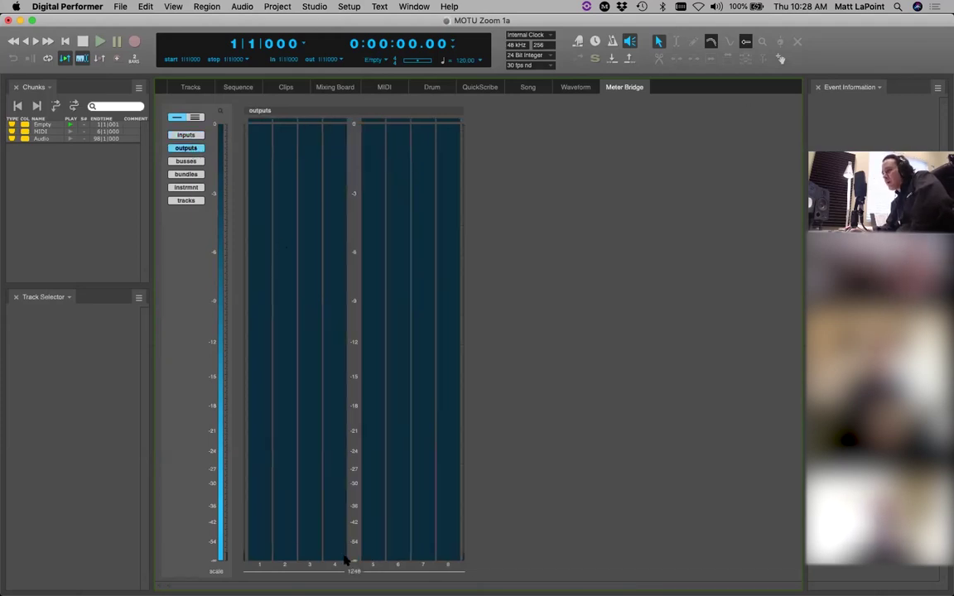
click(194, 163)
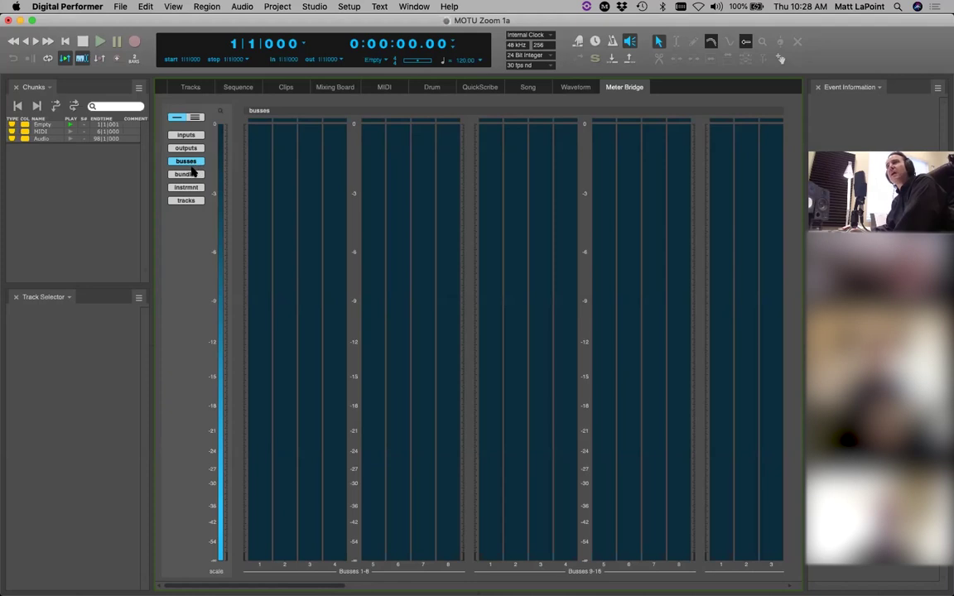
drag(187, 135, 188, 207)
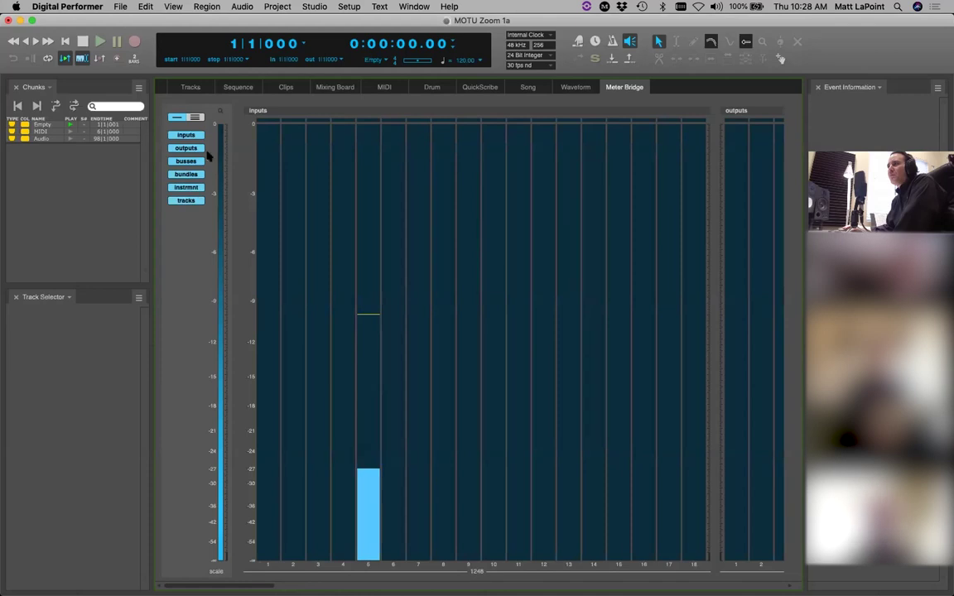
click(195, 118)
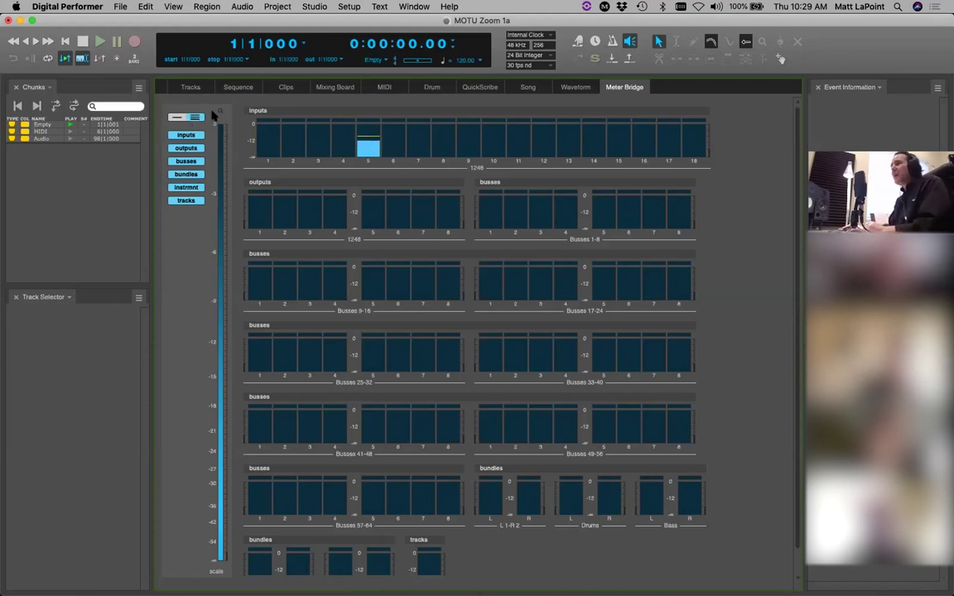
Step: Return to the Tracks overview and show the Audio Monitor in the sidebar beside it
click(190, 87)
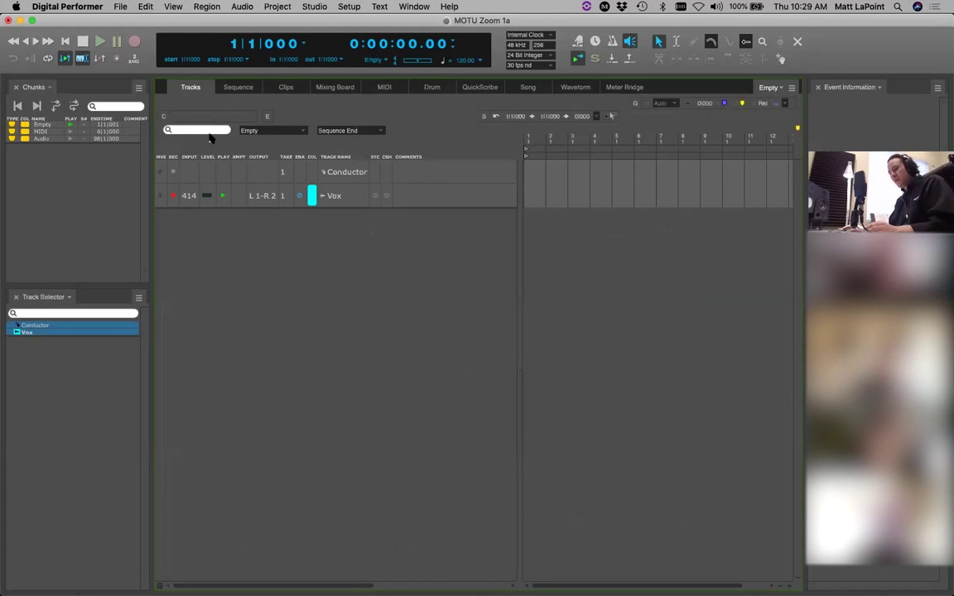
key(shift+a)
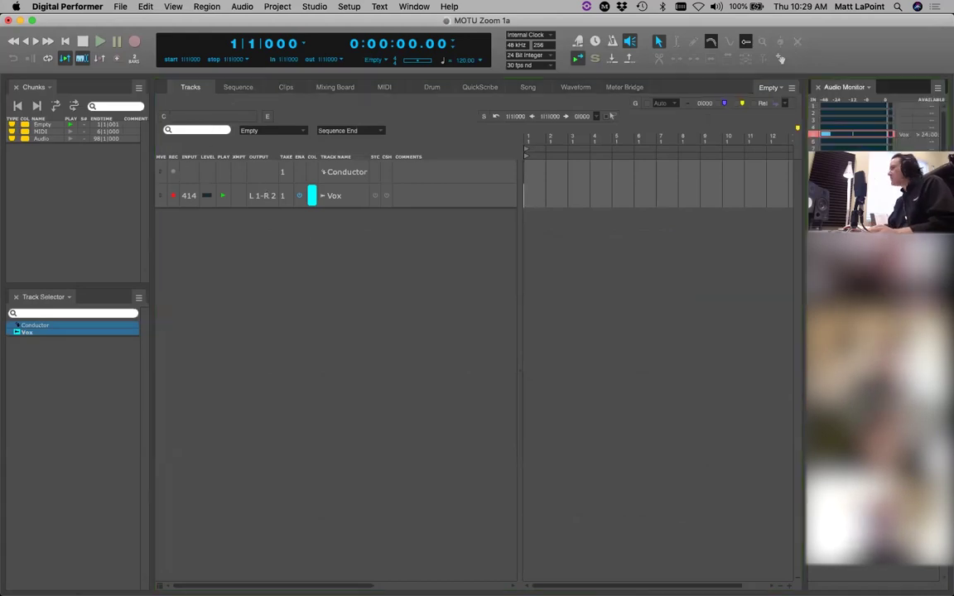
click(355, 272)
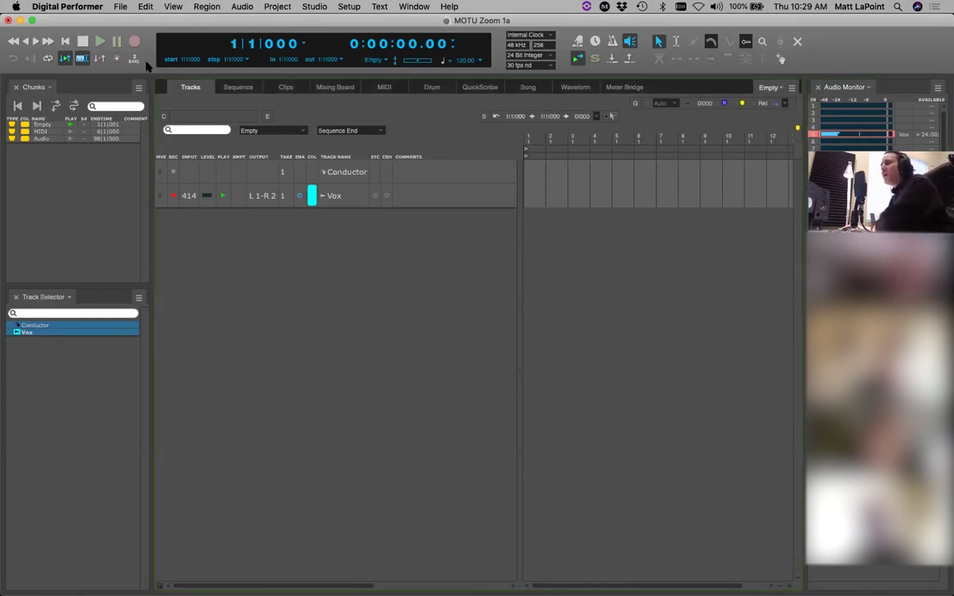
Step: Turn off Link Playback to Memory and Link Selection to Memory, turn on Memory Cycle, and start playback
click(66, 58)
click(83, 59)
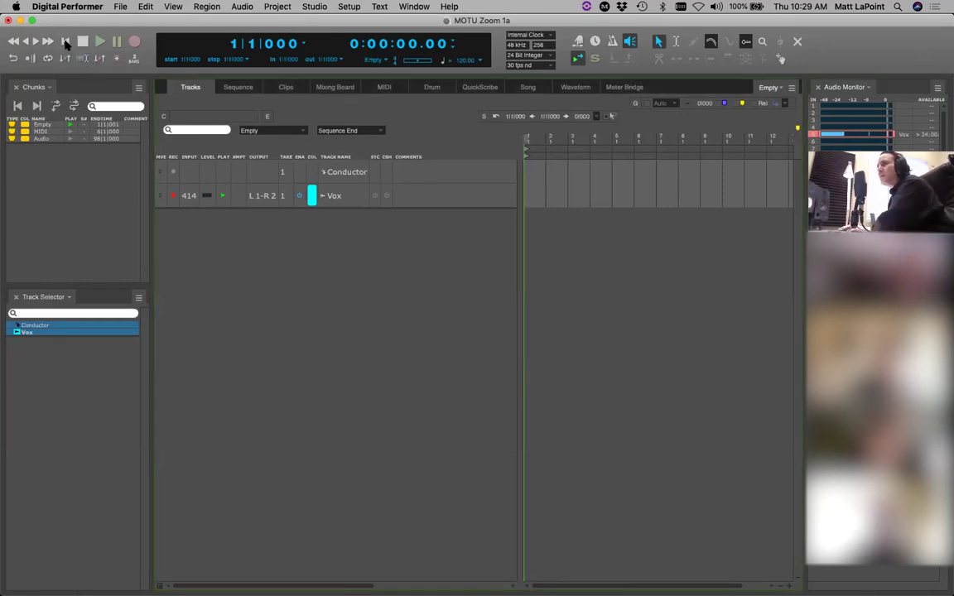
click(47, 59)
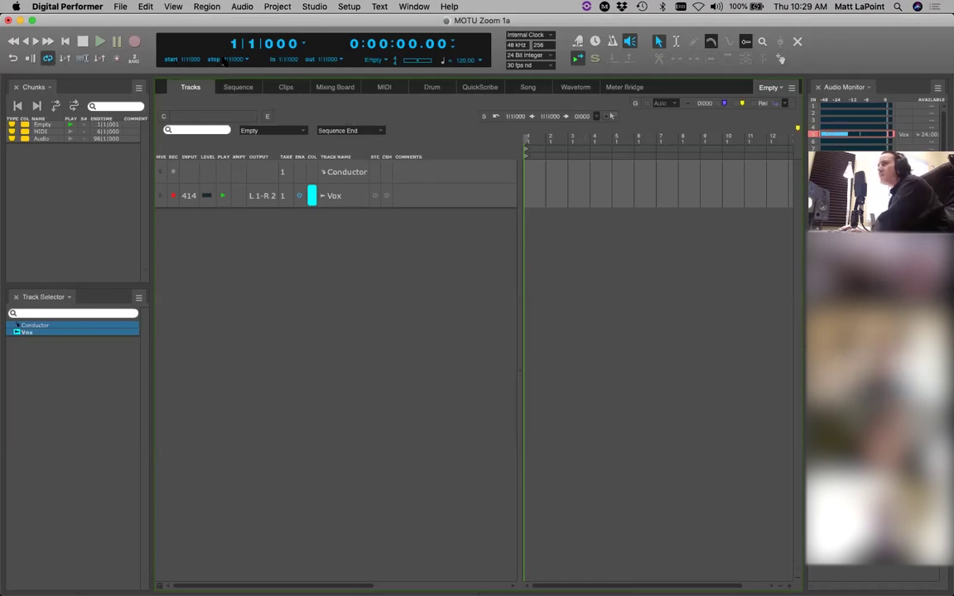
key(space)
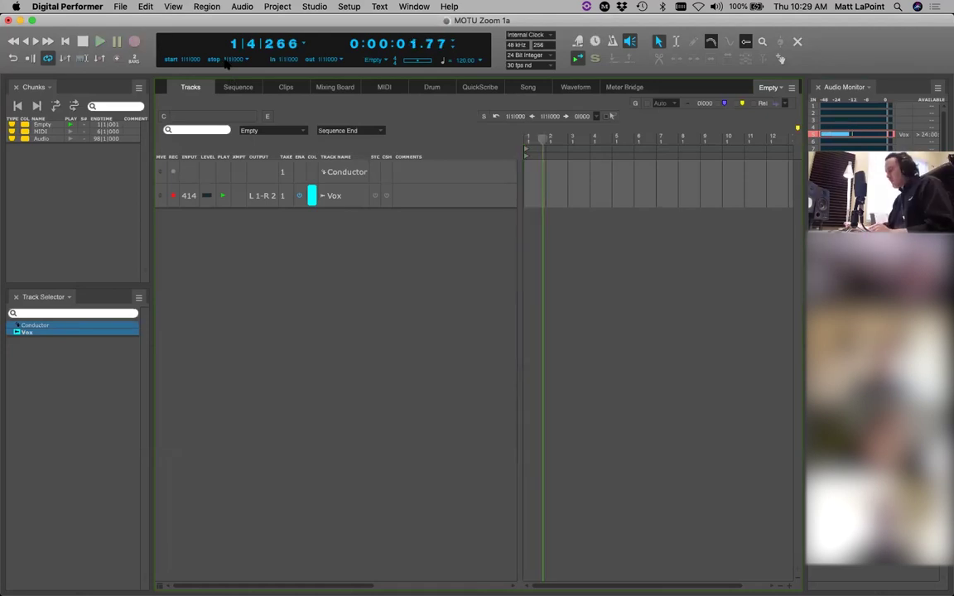
Step: Set the memory cycle range from measure 1 to measure 3, return to the sequence start, and turn on Overdub
drag(527, 155, 567, 157)
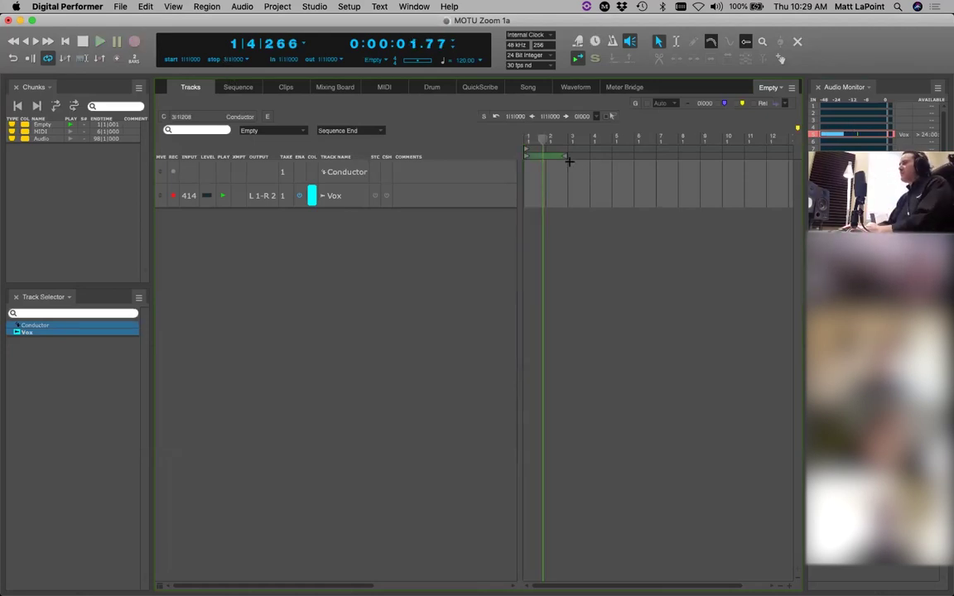
click(66, 42)
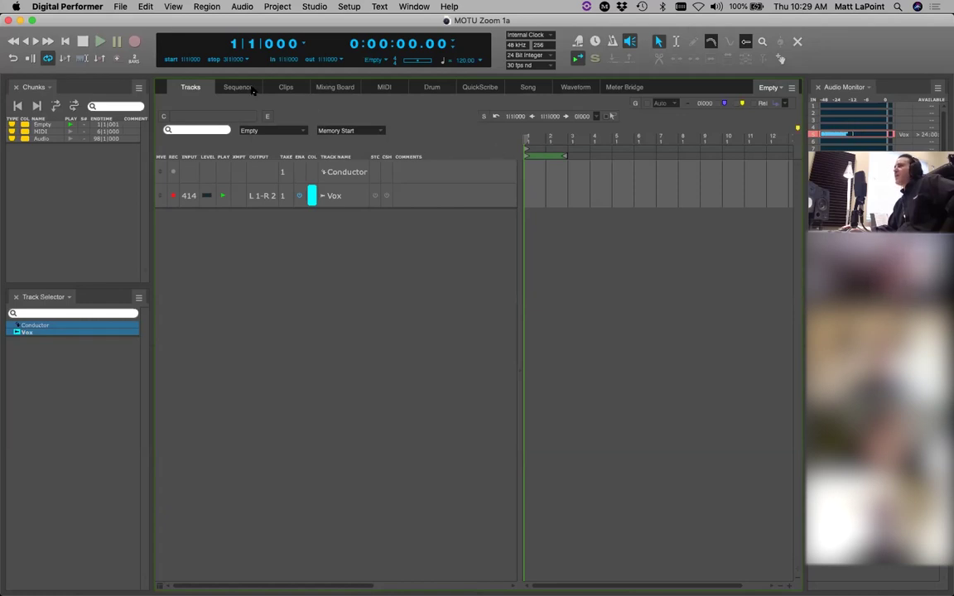
click(117, 59)
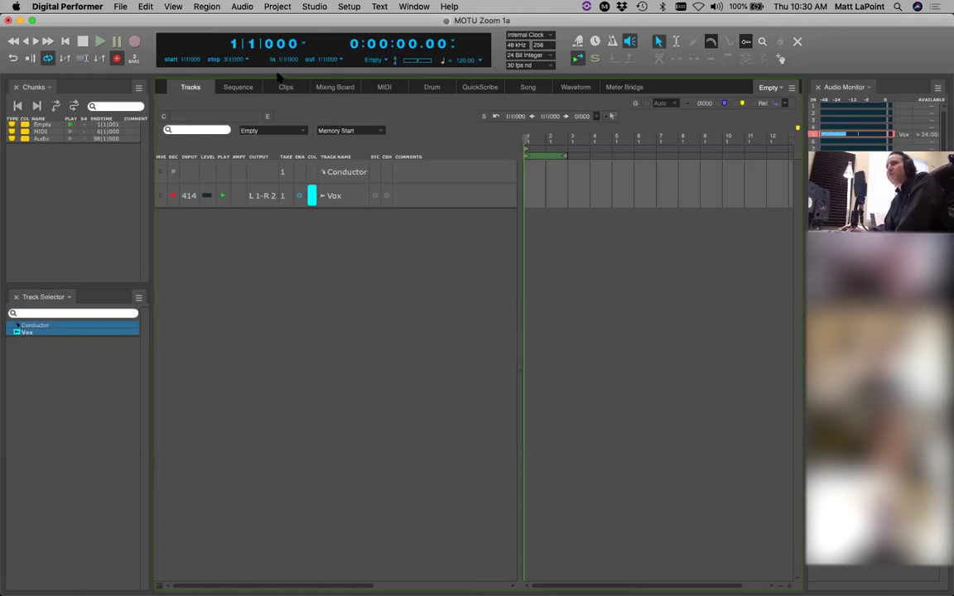
Step: Record several looped overdub takes on the Vox track, stop recording, and return to the memory start
click(135, 41)
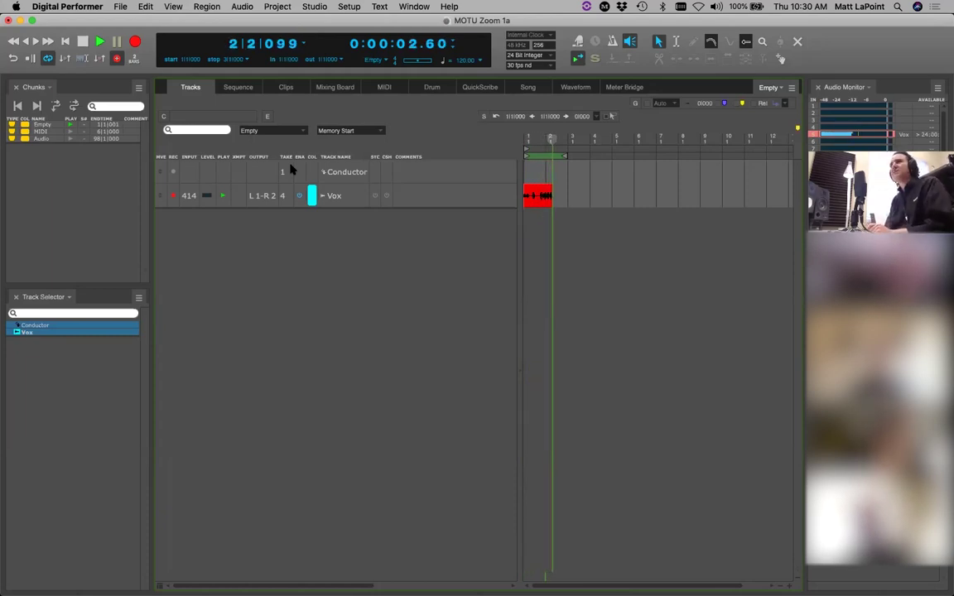
key(space)
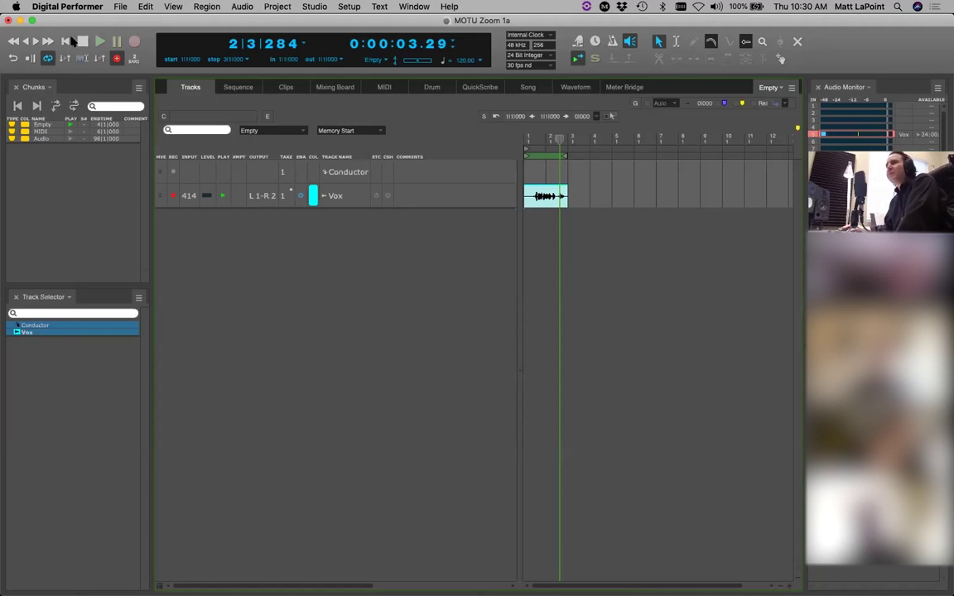
click(65, 40)
Step: Turn all takes of the Vox track into separate tracks, and undo the conversion
click(282, 195)
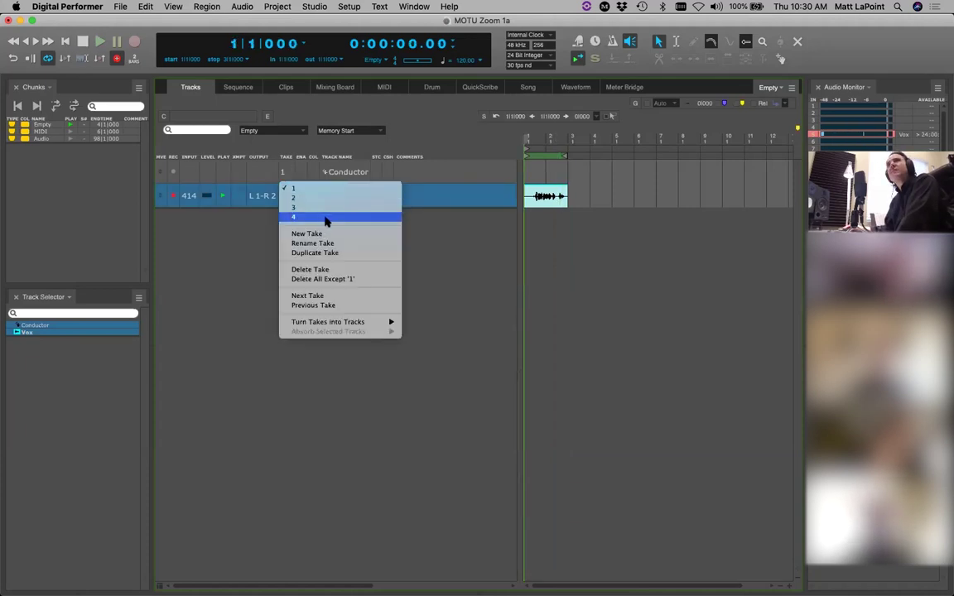
click(465, 236)
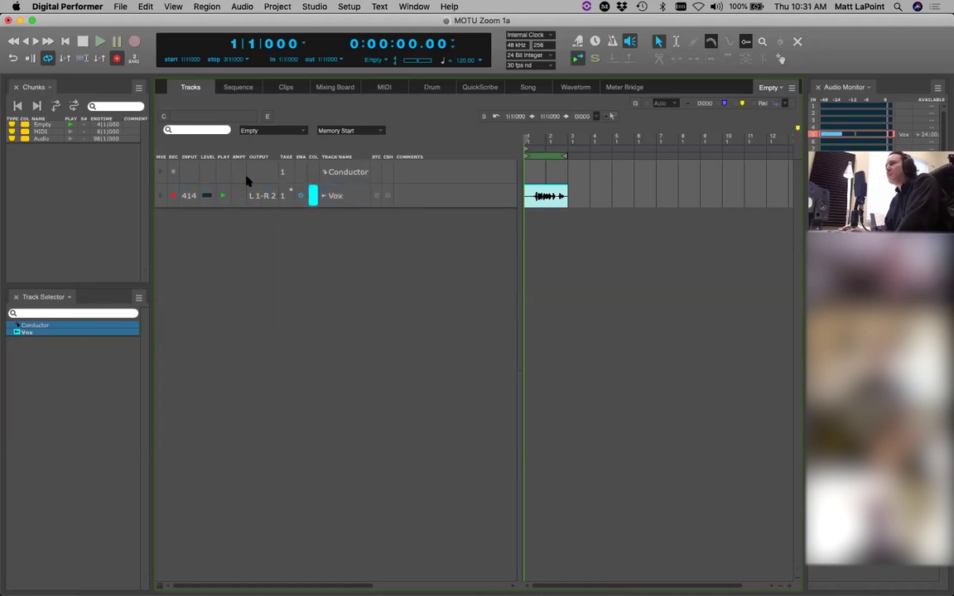
click(287, 196)
mouse_move(323, 322)
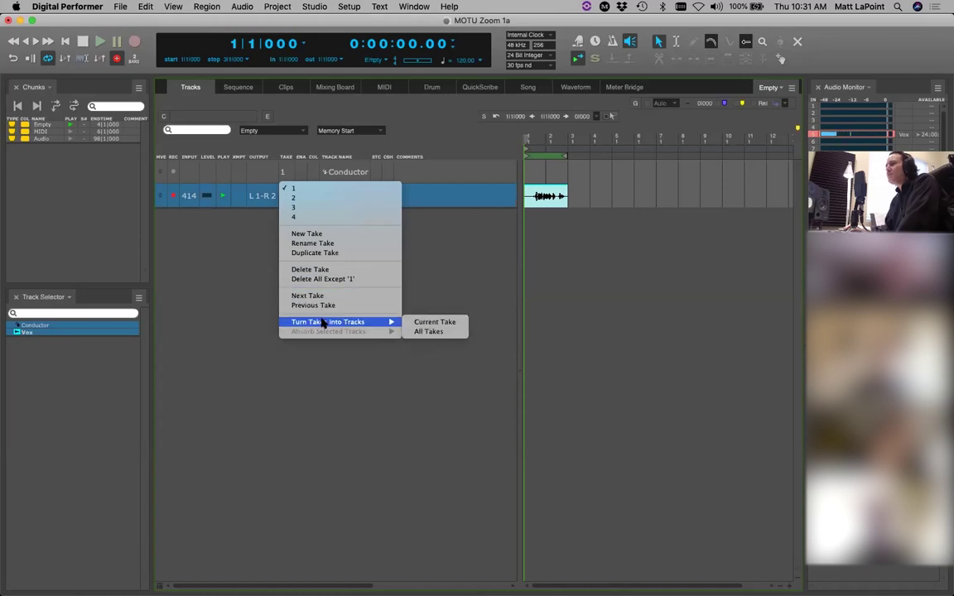
click(453, 332)
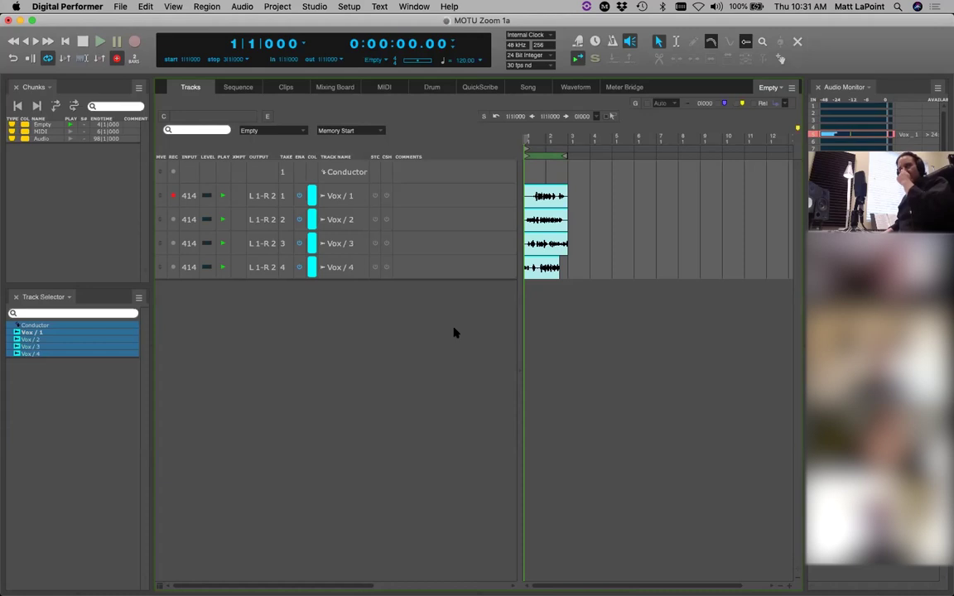
key(super+z)
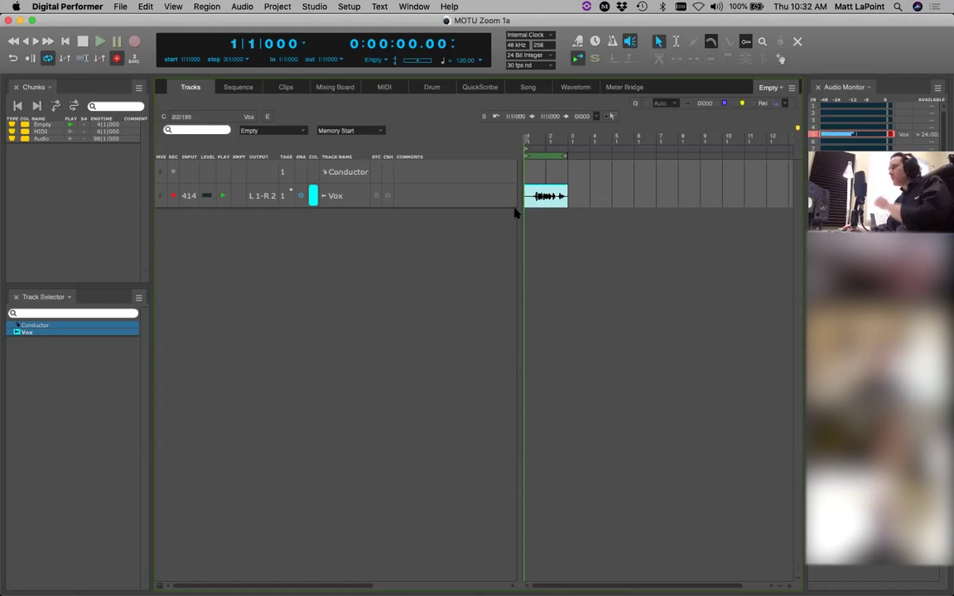
Step: Erase the recorded soundbite from take 1 of the Vox track and check the track's list of takes
drag(611, 198, 532, 203)
key(Delete)
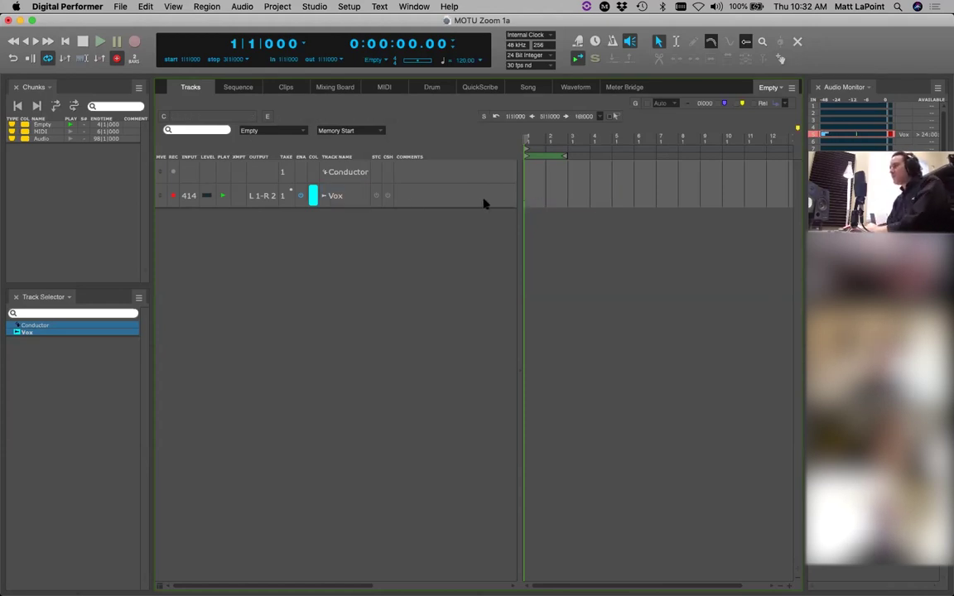
click(286, 196)
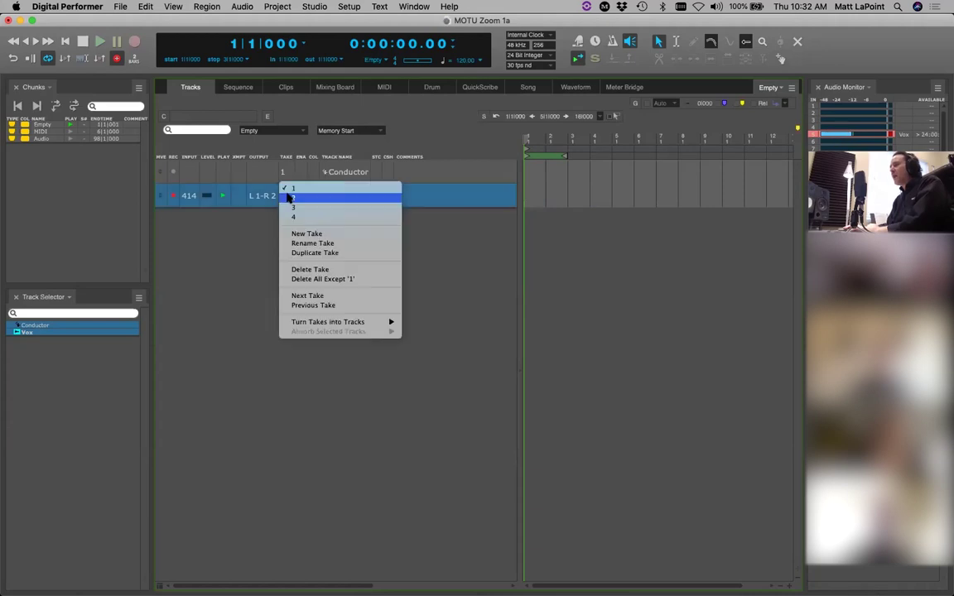
click(245, 249)
Step: Step through earlier states in the Undo History, revert to "Add Audio Track to Sequence 'Empty'", and save the project
key(alt+u)
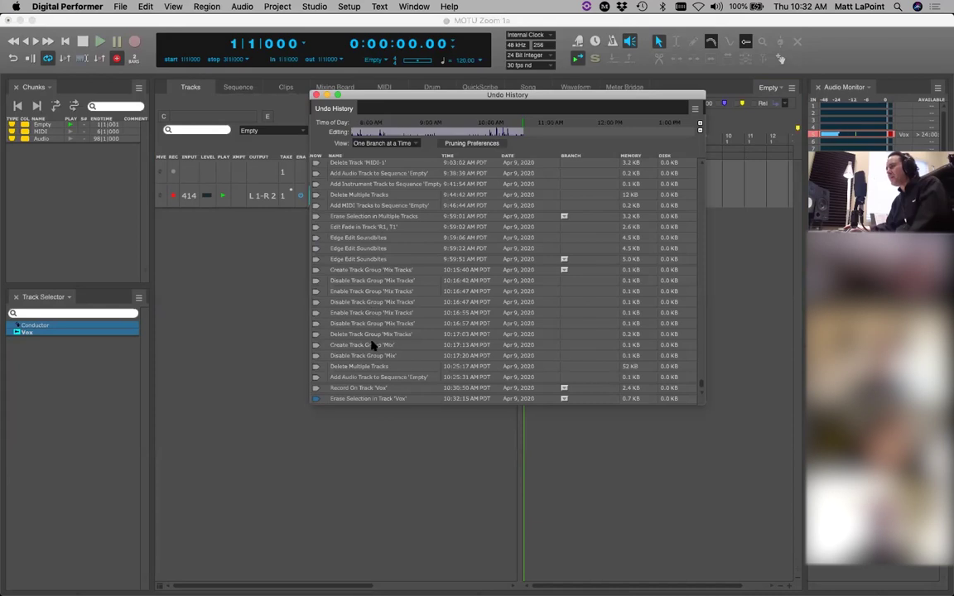
scroll(341, 358, up, 3)
scroll(347, 357, down, 3)
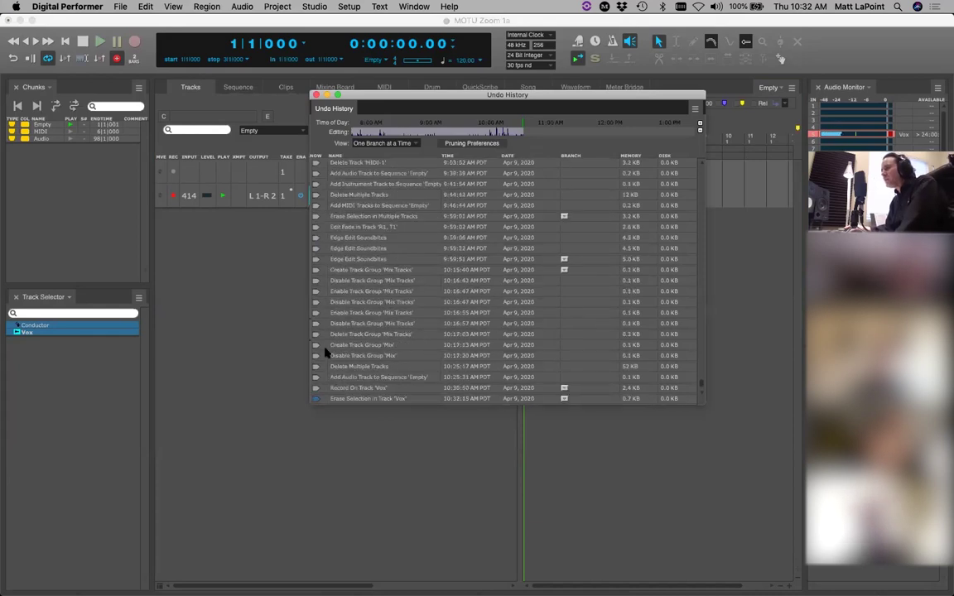
click(314, 347)
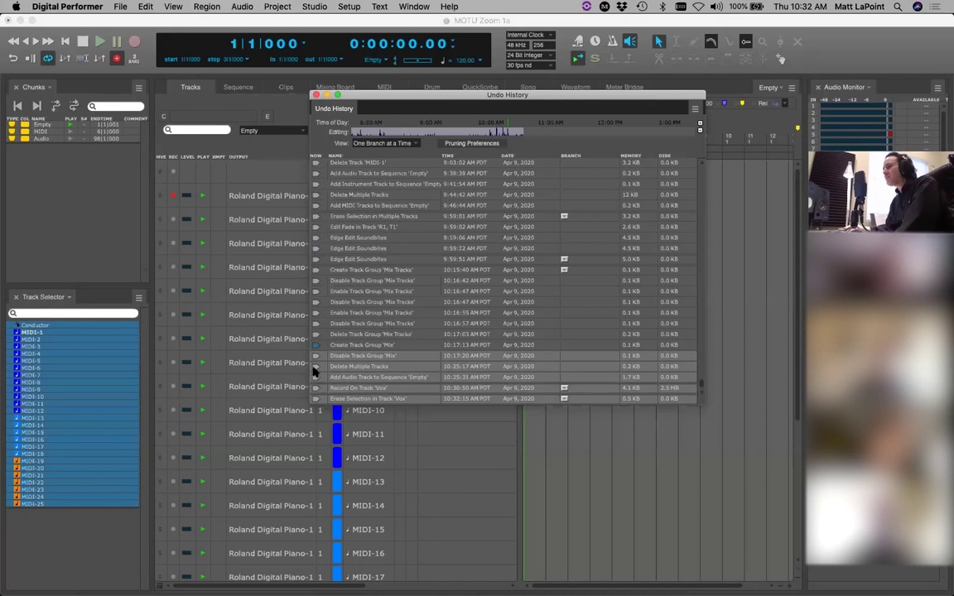
click(315, 367)
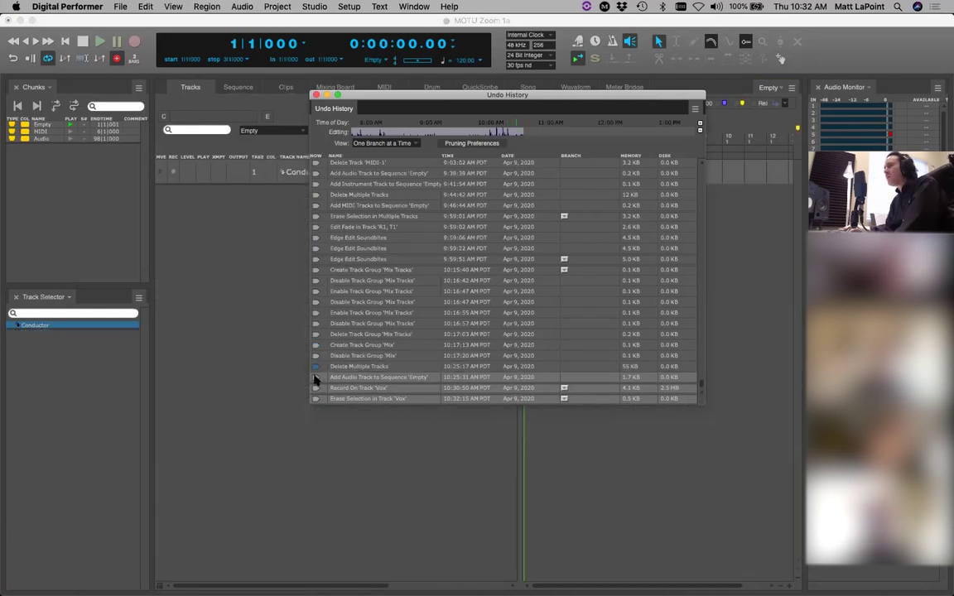
click(314, 378)
click(346, 299)
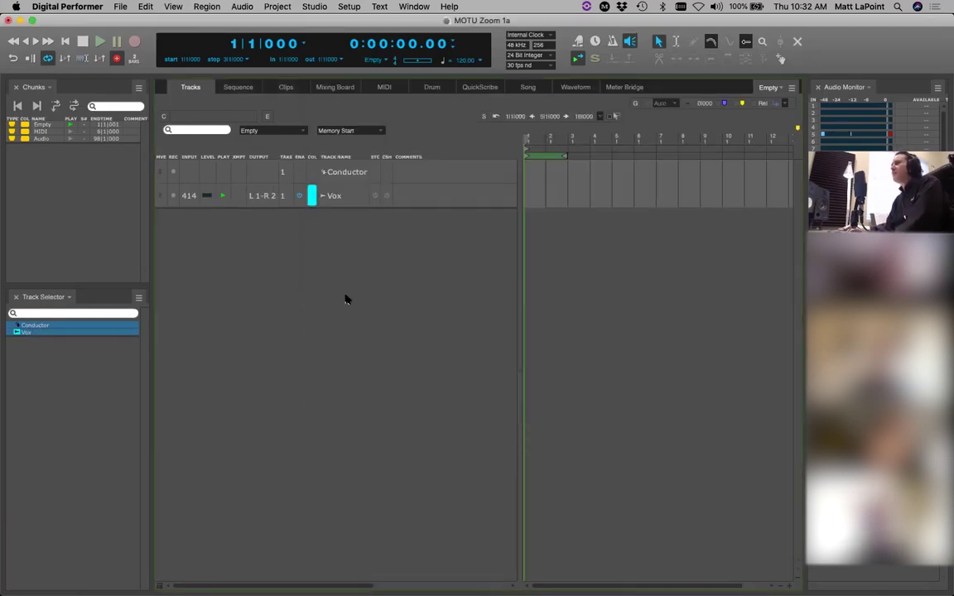
key(super+s)
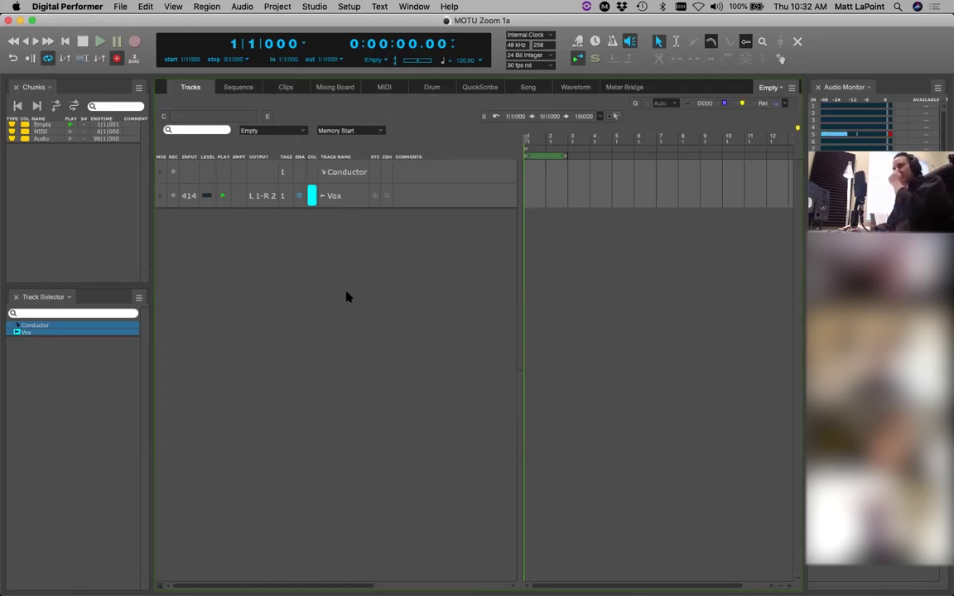
Step: Extend the memory cycle to measure 5, and turn on Auto Record with a punch range from measure 2 to measure 3
drag(567, 158, 614, 157)
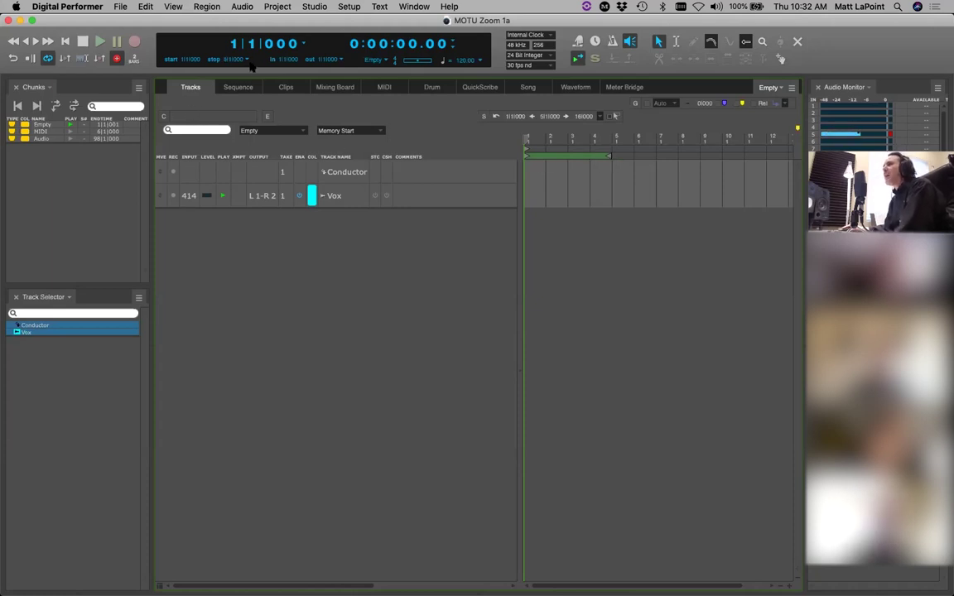
click(101, 59)
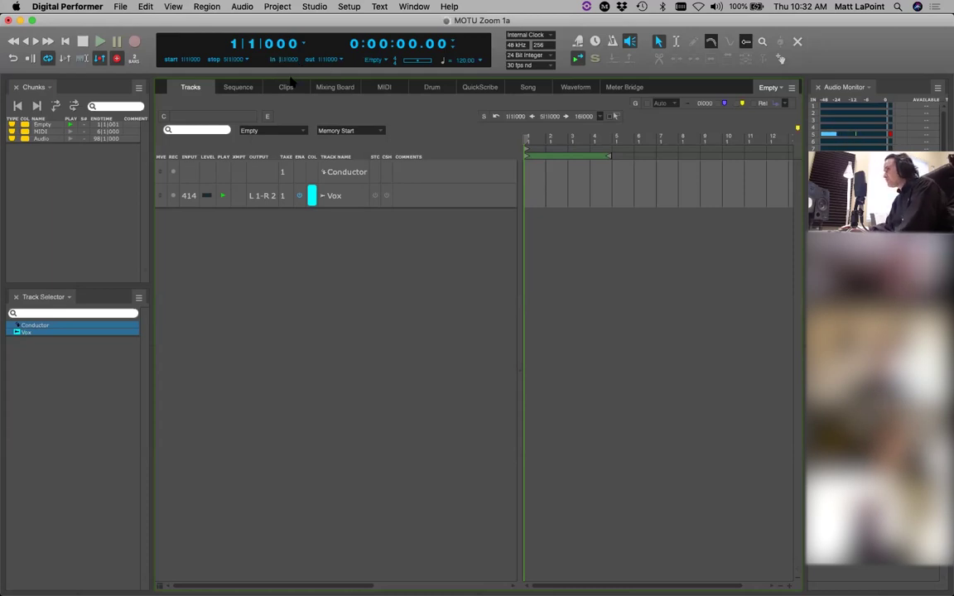
text(2)
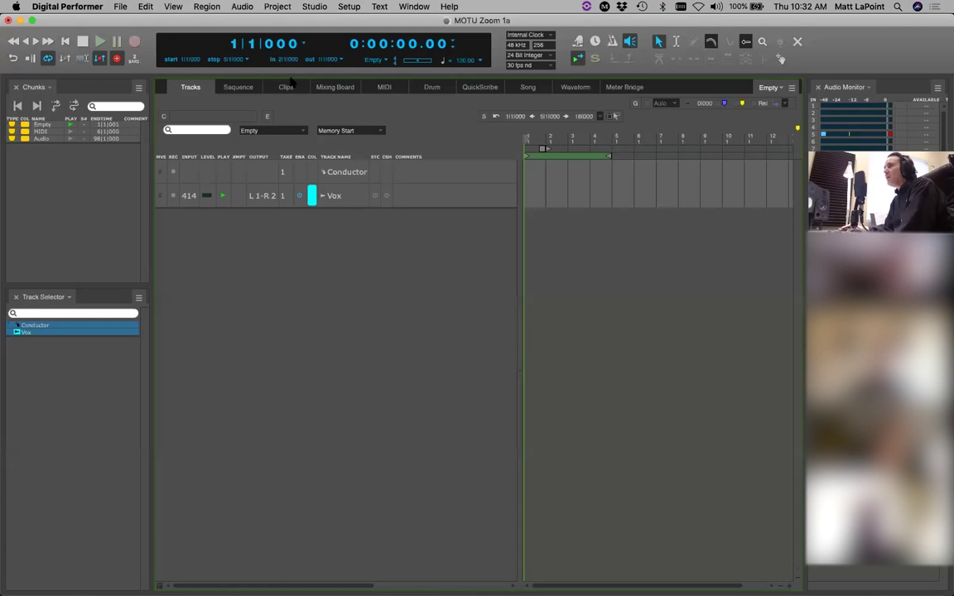
click(321, 61)
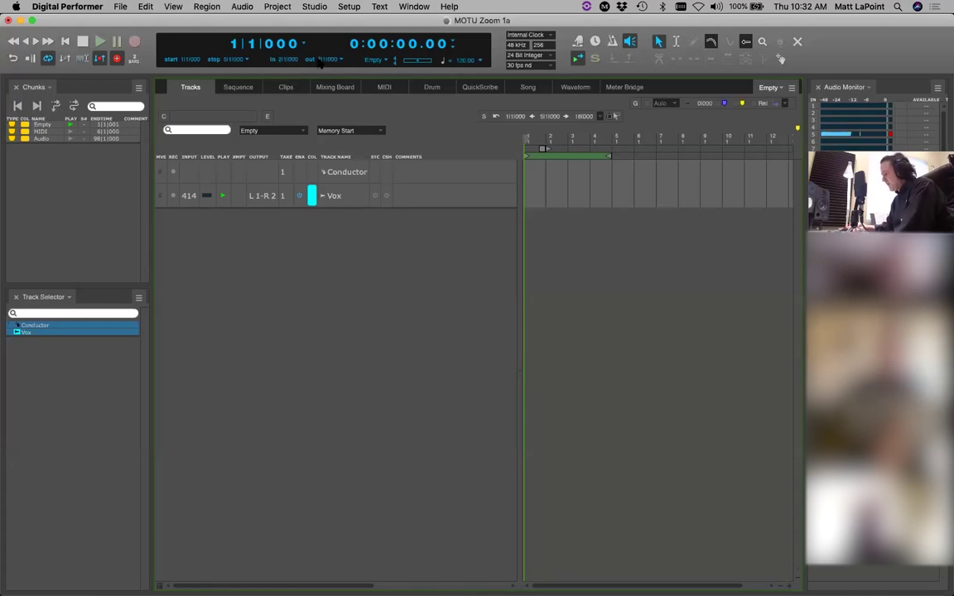
text(3)
key(Return)
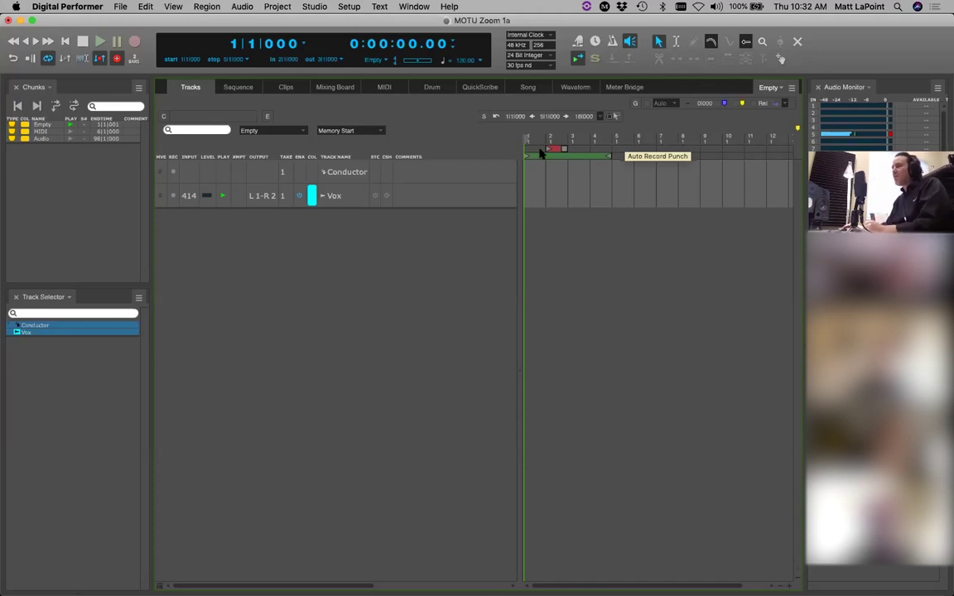
Step: Record-enable the Vox track and record cycled takes through the auto-punch range
click(173, 196)
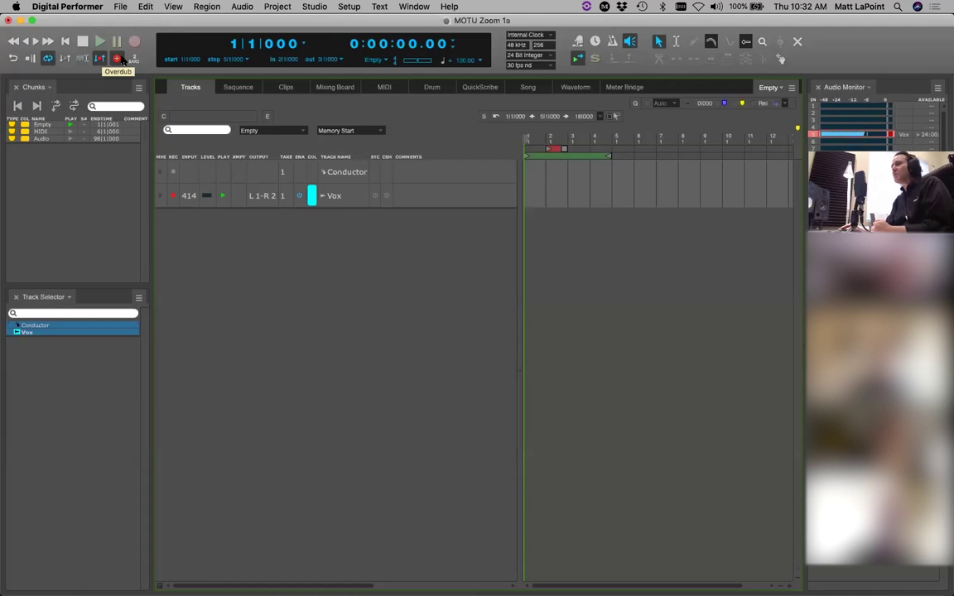
click(138, 43)
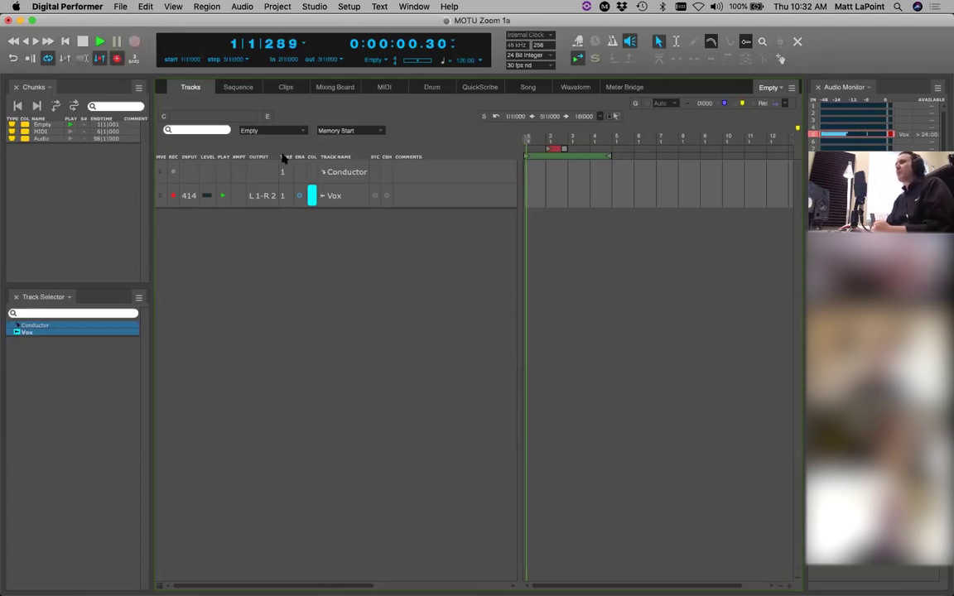
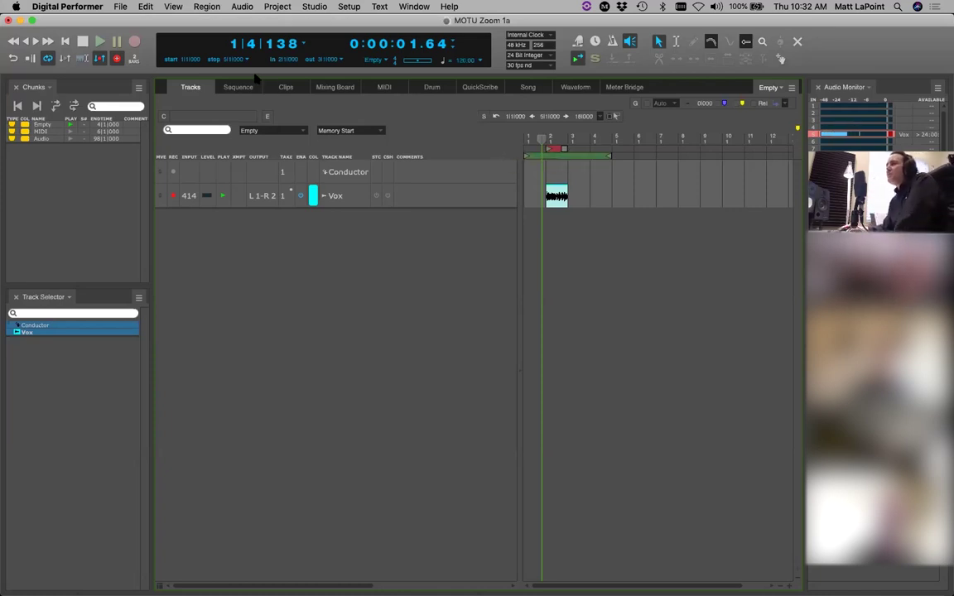
Step: Extend the memory range to measure 7 and set the punch range from measure 3 to measure 6
drag(563, 148, 653, 156)
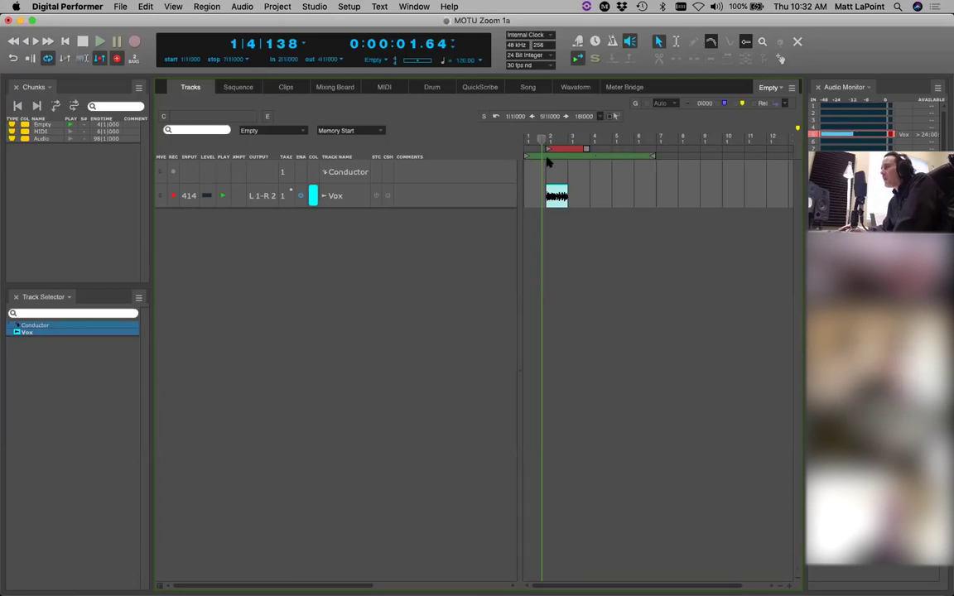
drag(585, 149, 631, 150)
drag(548, 150, 563, 152)
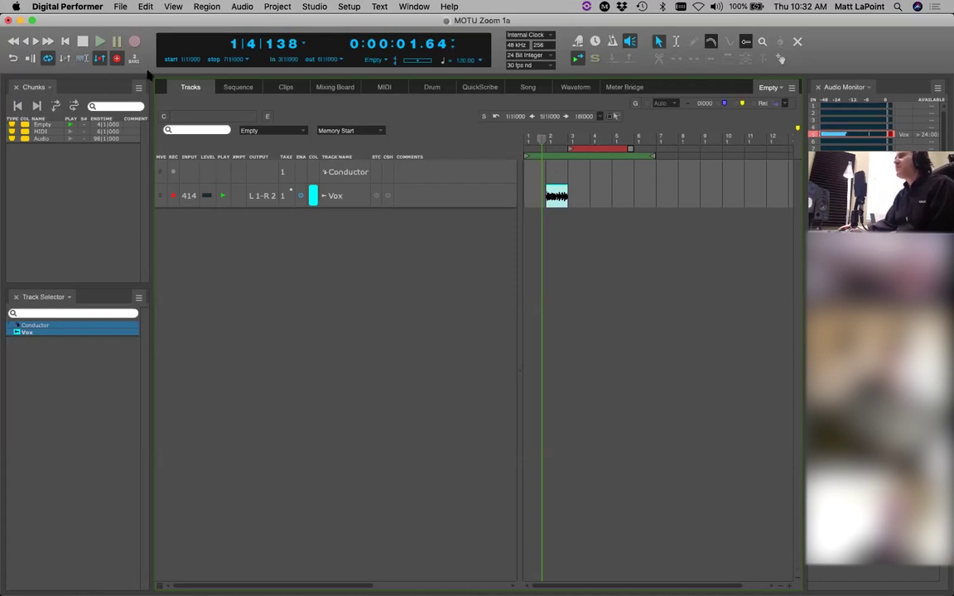
Step: Turn off Memory Cycle and Overdub, and move the punch range to span measure 7 to measure 8
click(48, 58)
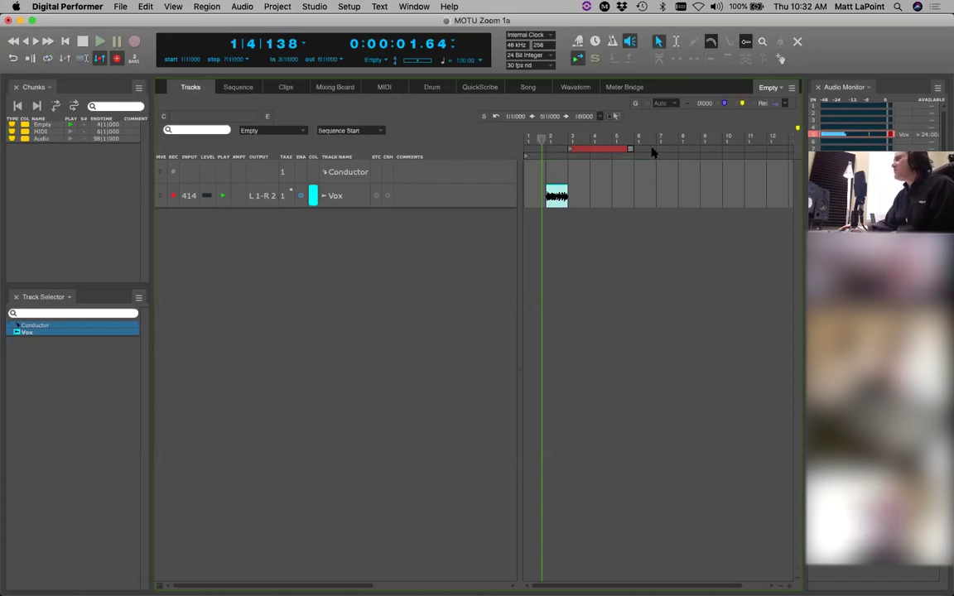
drag(632, 148, 695, 148)
drag(571, 149, 674, 150)
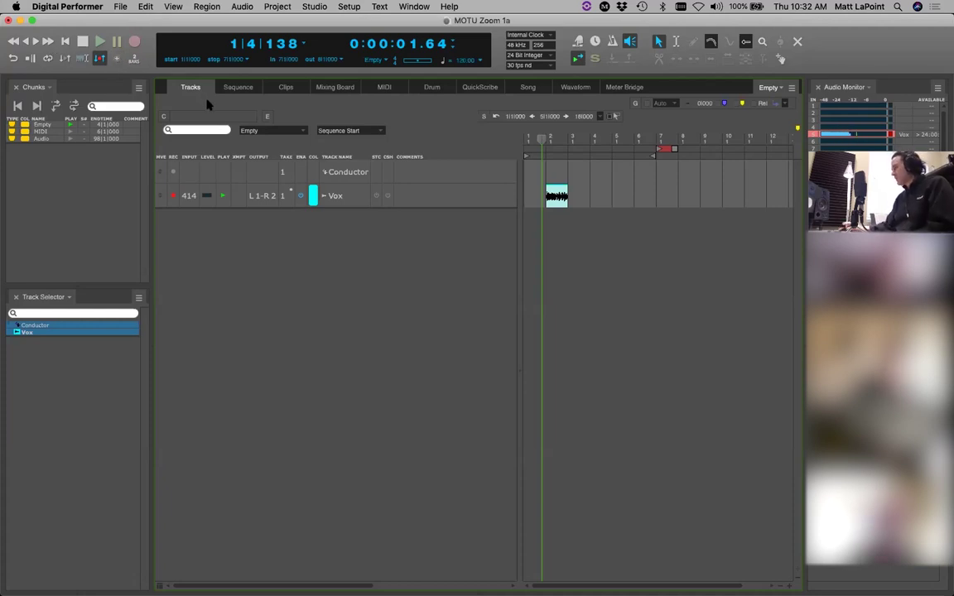
Step: Locate to measure 5 and run the transport so Vox records automatically within the punch range
key(period)
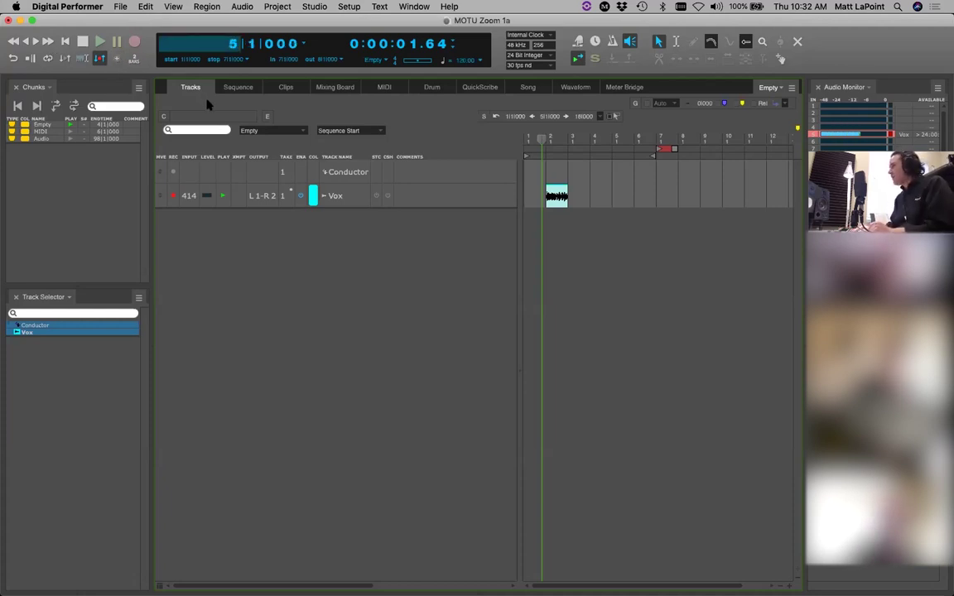
key(Return)
key(space)
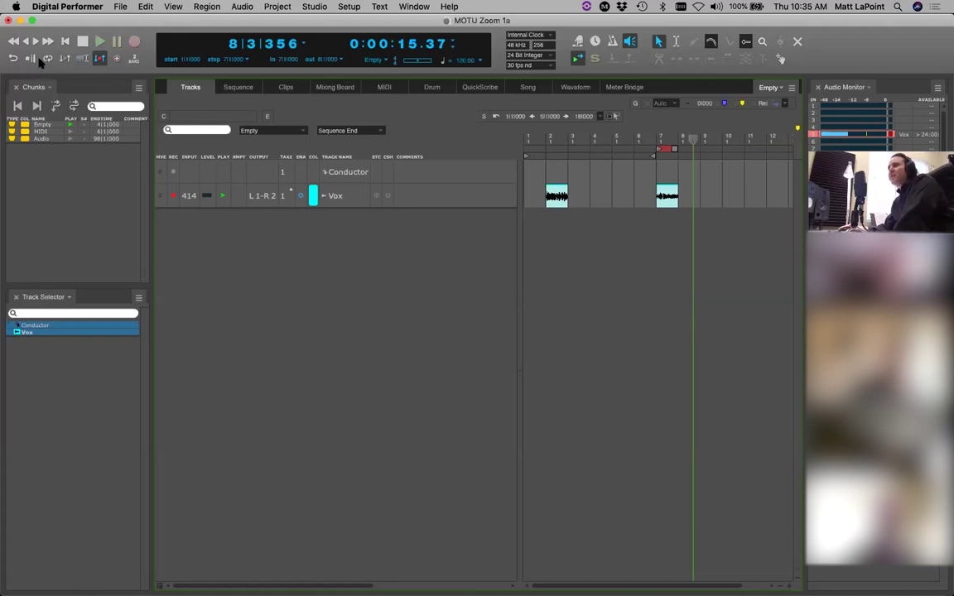
Step: Keep Auto Record on and set the punch range from measure 5 to measure 7
click(98, 59)
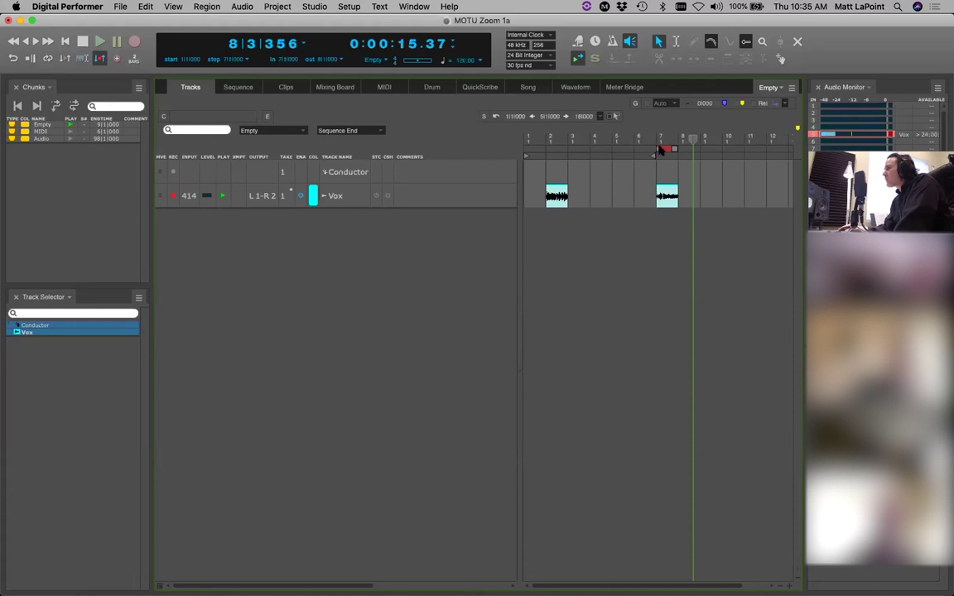
mouse_move(650, 150)
mouse_down()
mouse_move(616, 149)
mouse_move(655, 150)
mouse_up()
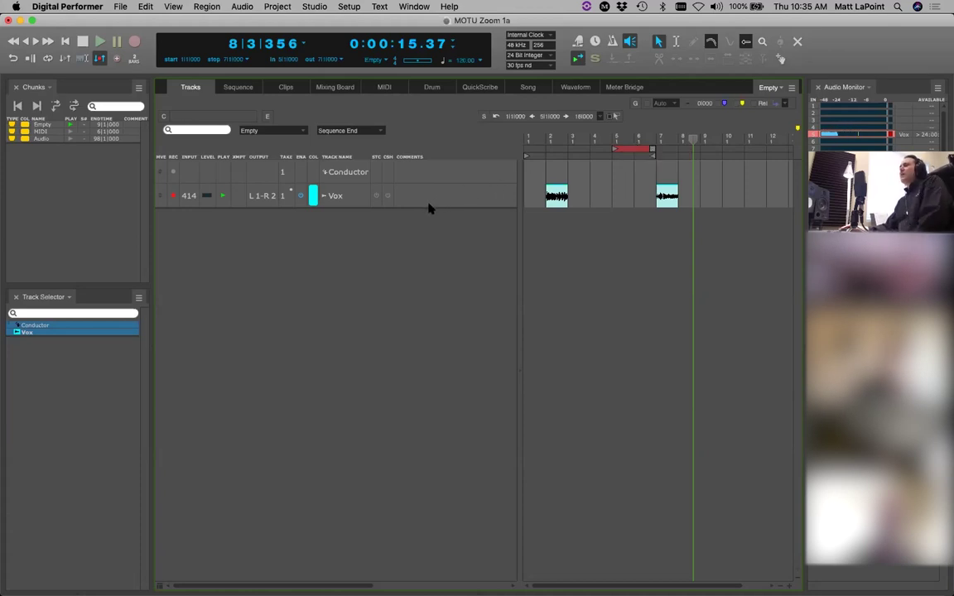
Step: Erase all soundbites from the Vox track and move the punch-in point back to measure 1
drag(722, 204, 535, 207)
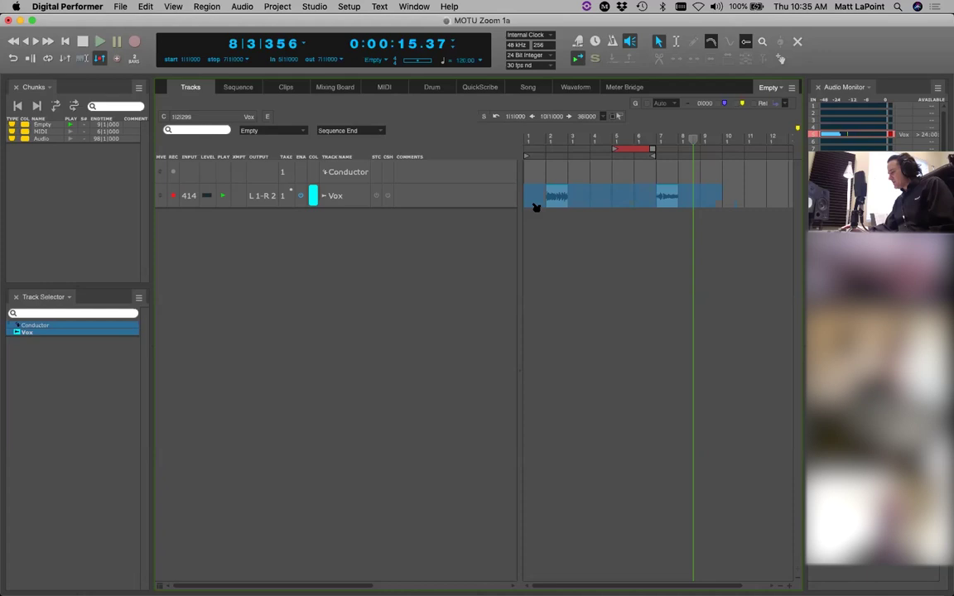
key(Delete)
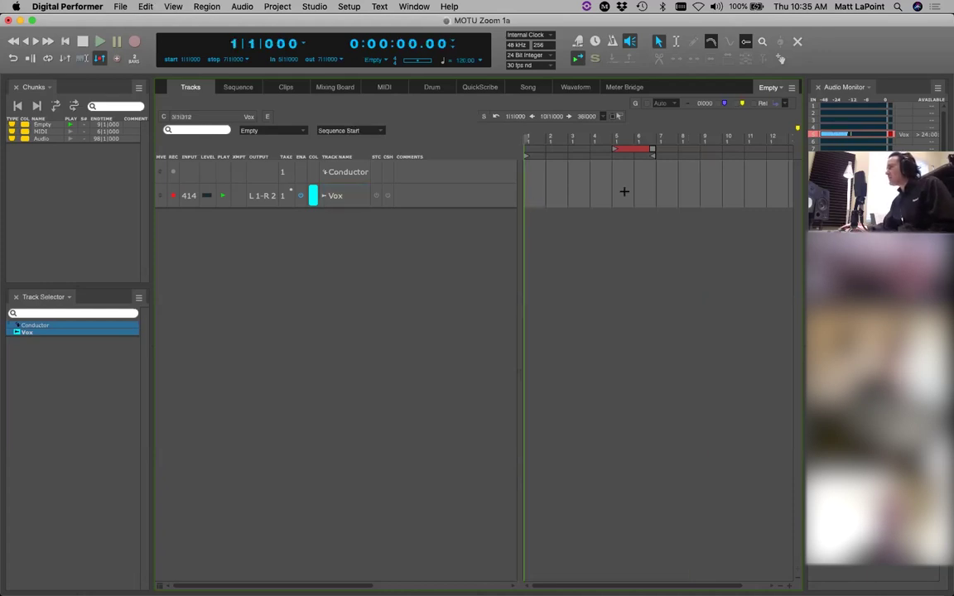
drag(617, 149, 529, 155)
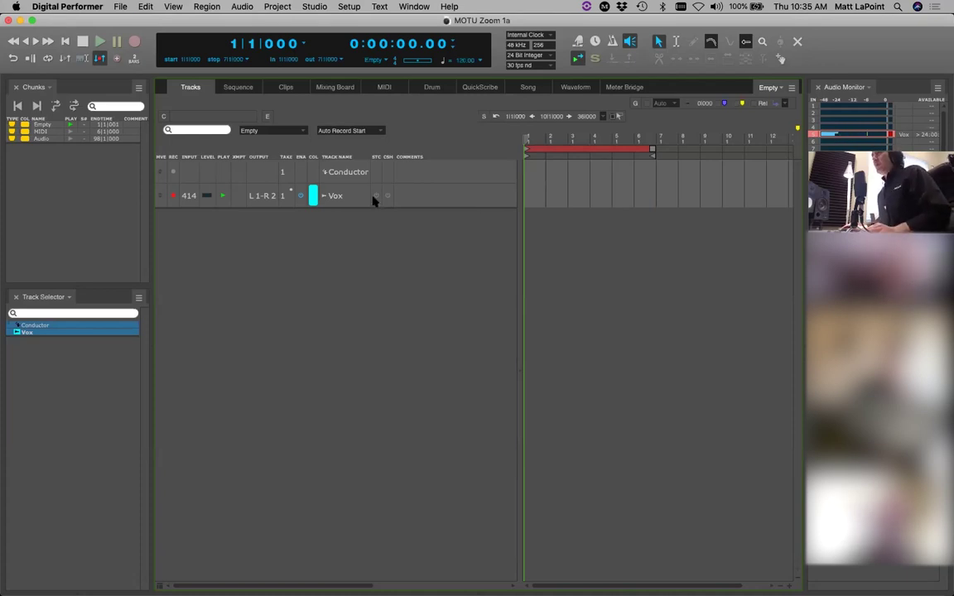
Step: With Auto Record off and Overdub on, record a Vox take from measure 1 to about measure 4
click(98, 59)
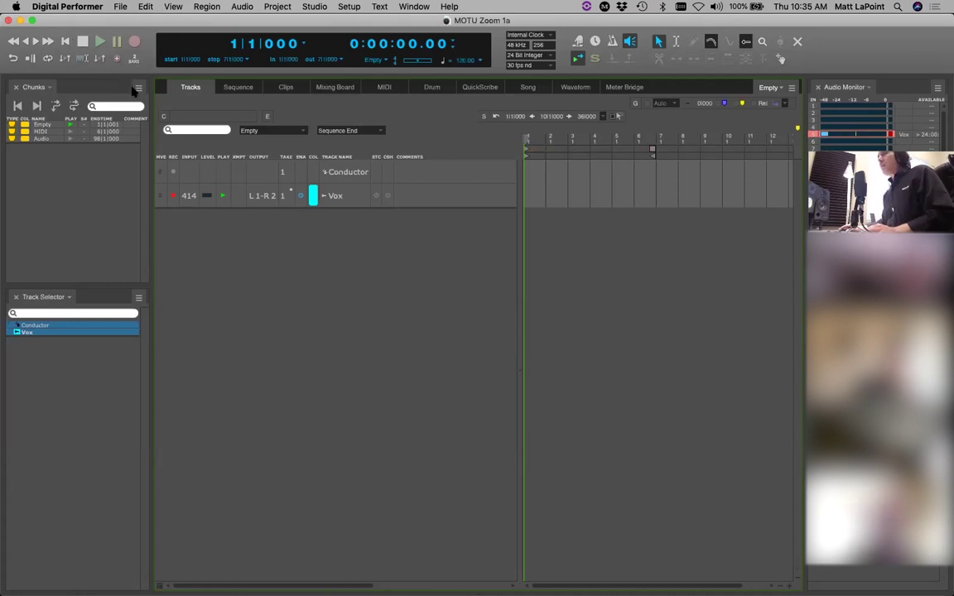
click(116, 58)
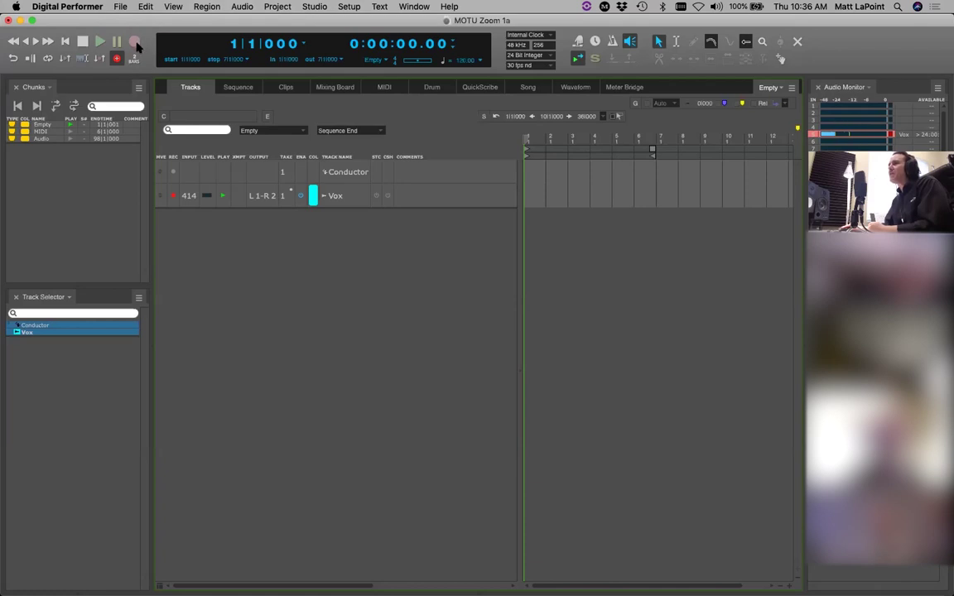
click(135, 42)
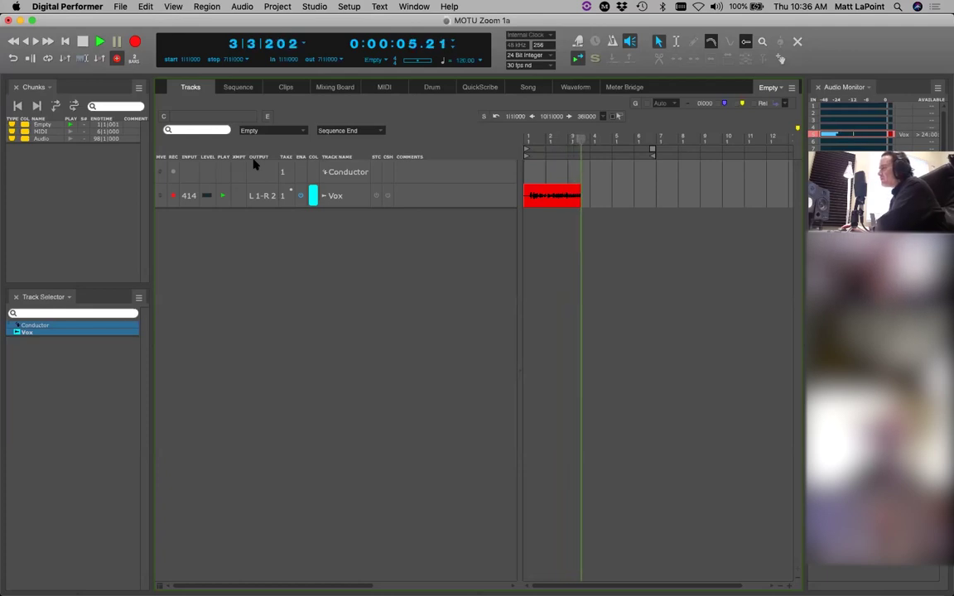
key(space)
Step: Play the sequence from the start twice, manually punching record in and out over parts of the Vox take
click(65, 41)
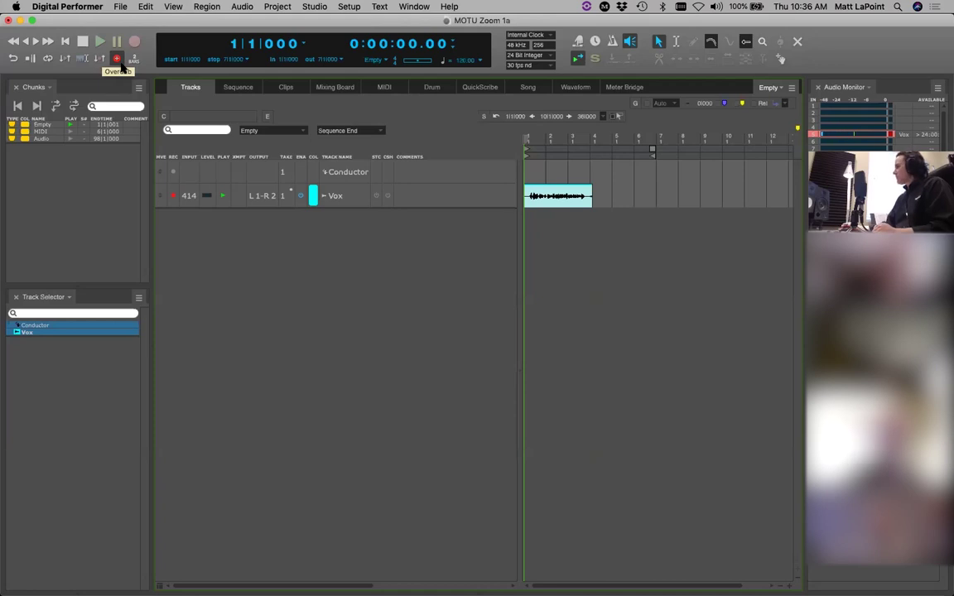
key(space)
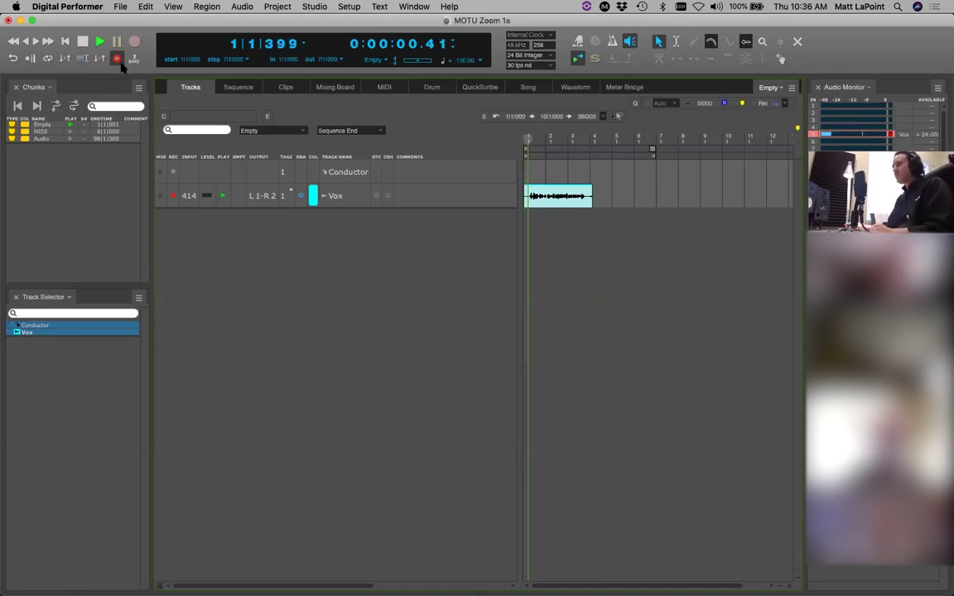
click(135, 42)
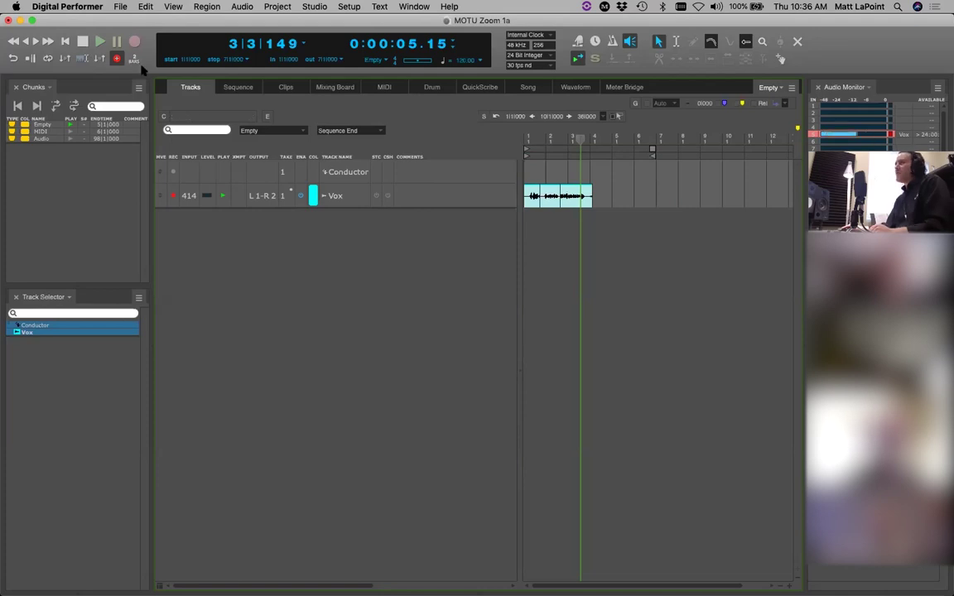
click(64, 40)
key(space)
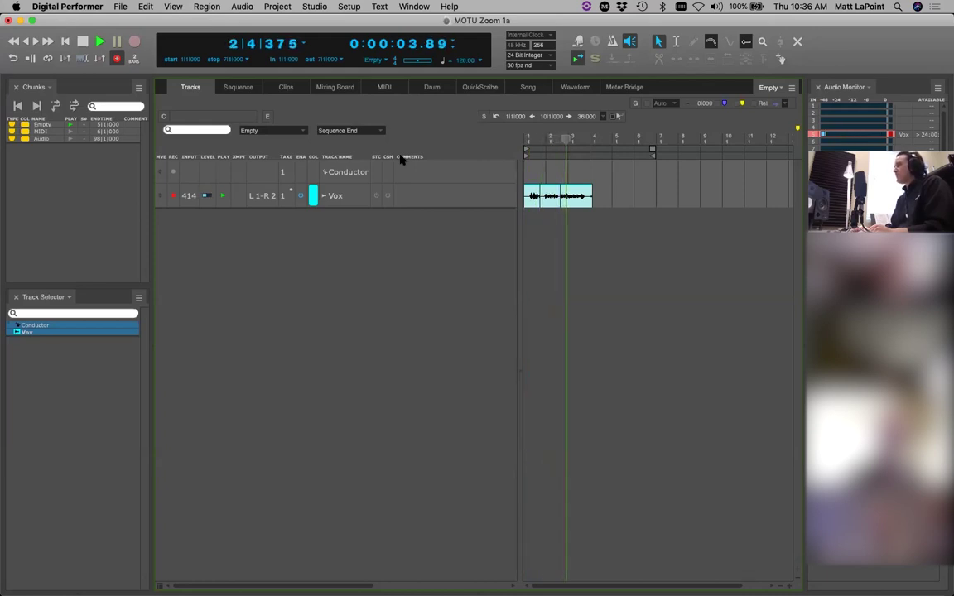
key(space)
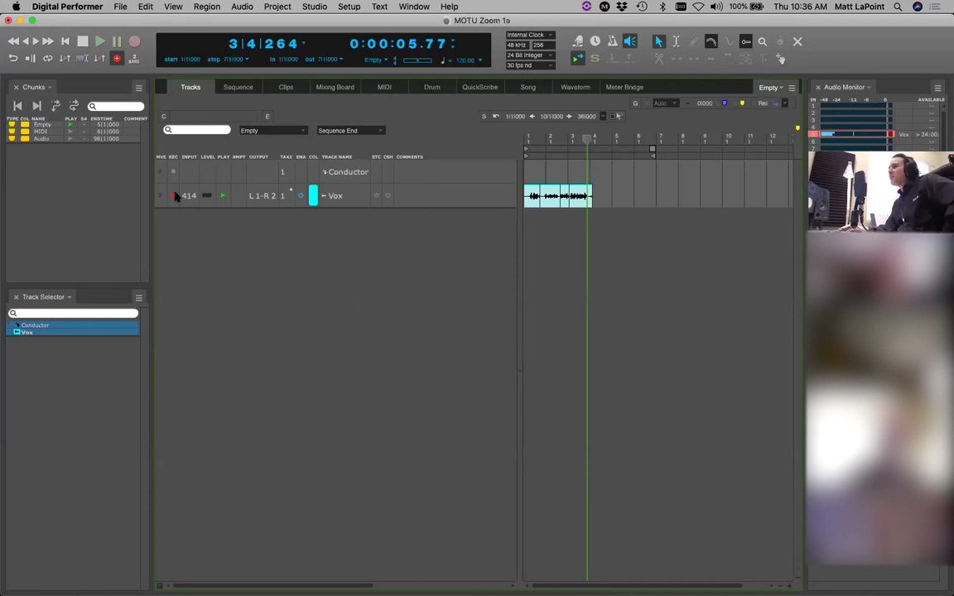
Step: Show the Vox track in the Sequence editor, enlarged and zoomed in on its overlapping soundbites from measure 1
click(234, 86)
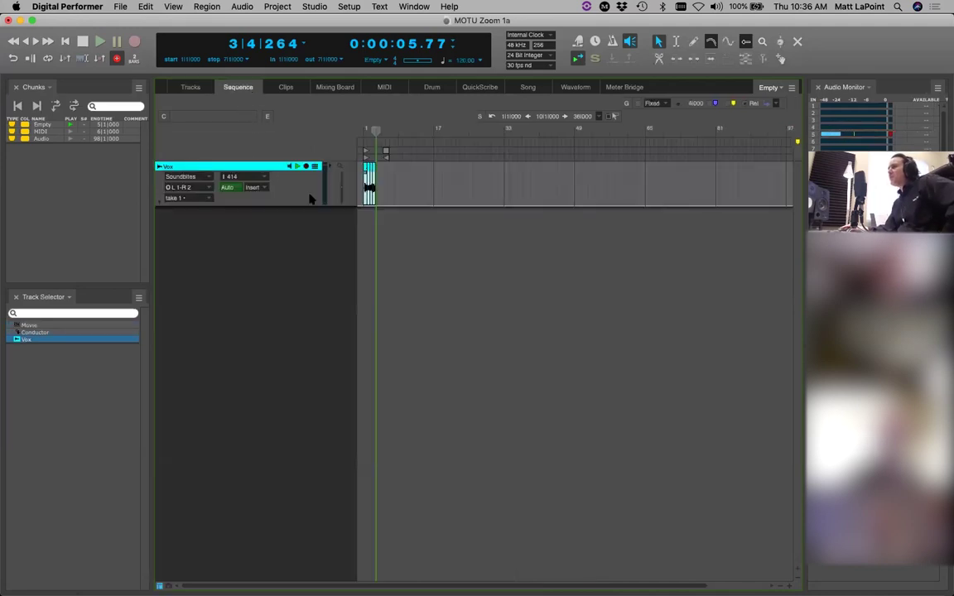
drag(295, 206, 298, 507)
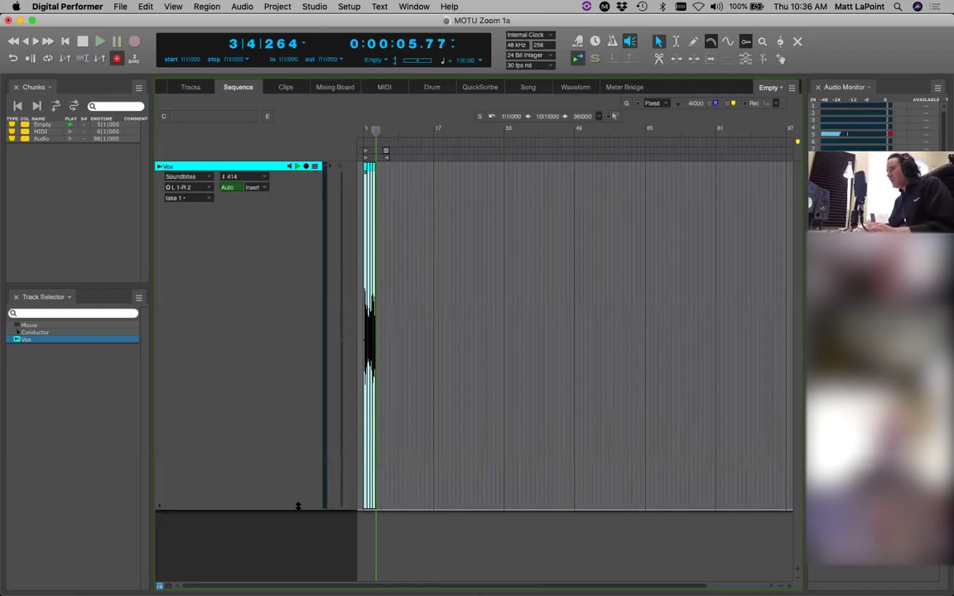
key(super+Right)
key(super+Right)
key(super+Right)
key(super+Right)
key(super+Right)
key(super+Right)
key(super+Right)
key(super+Right)
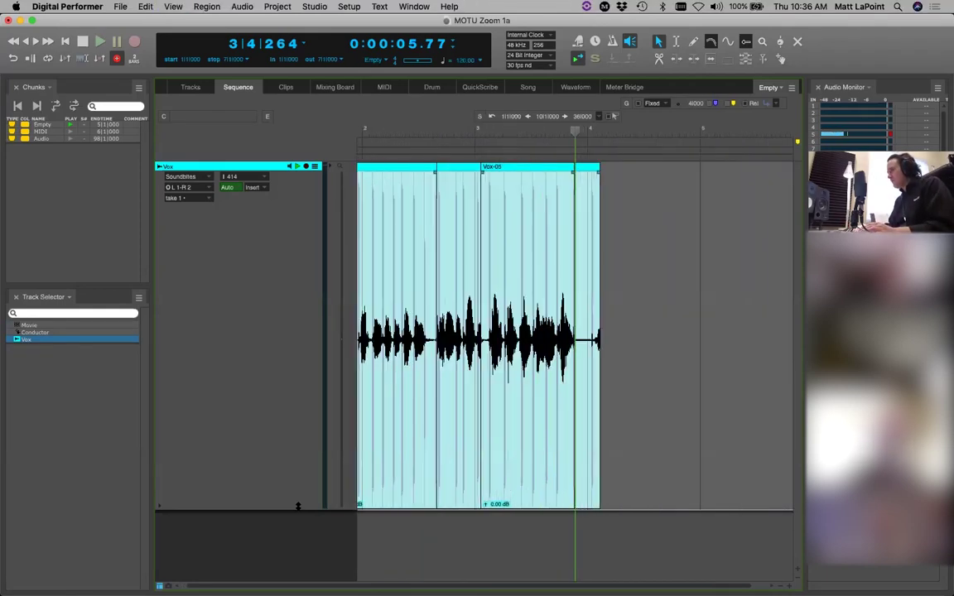
key(Return)
key(super+Right)
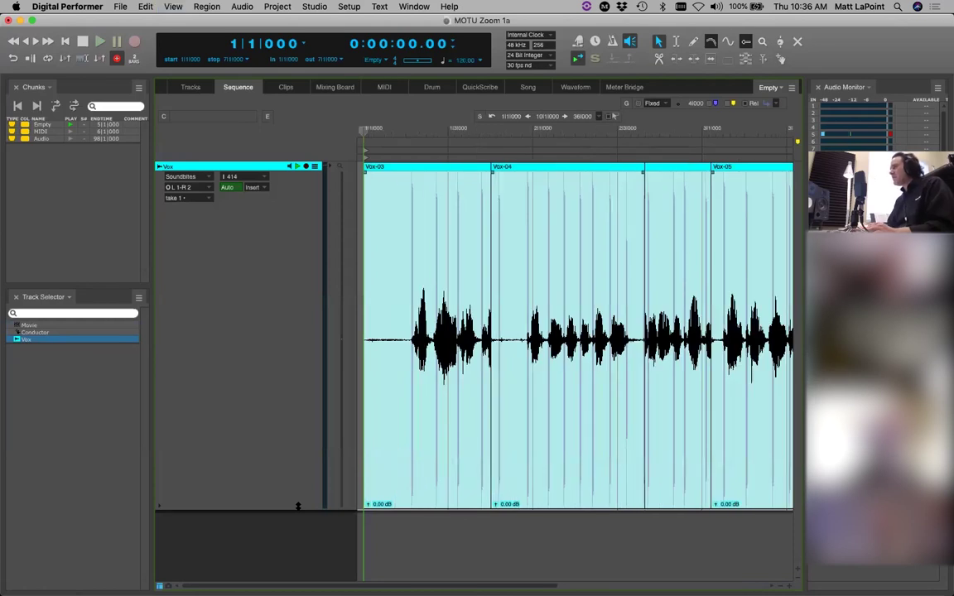
Step: Move the Vox-03 soundbite forward one layer on the Vox track
click(443, 308)
key(super+Left)
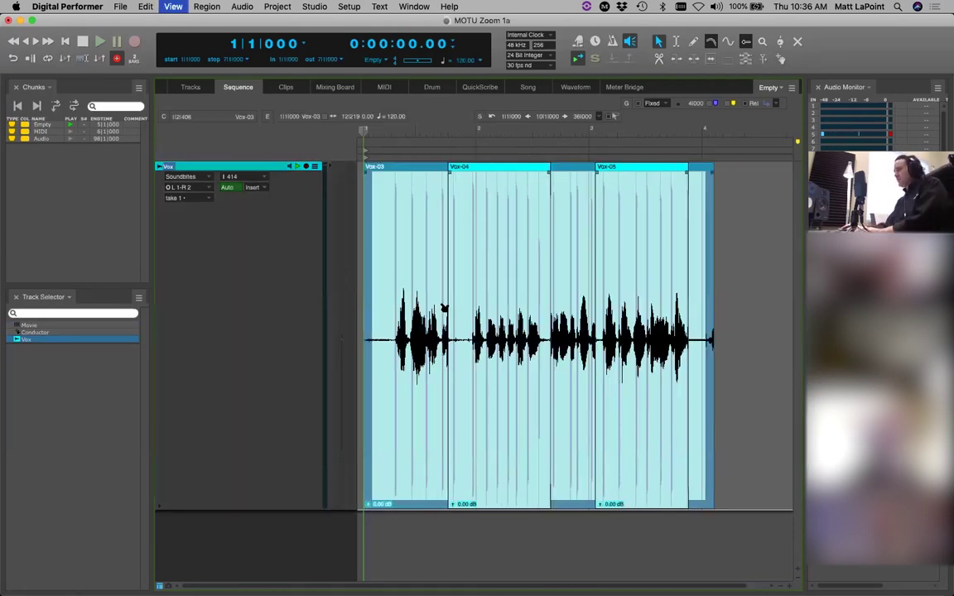
click(755, 264)
click(416, 247)
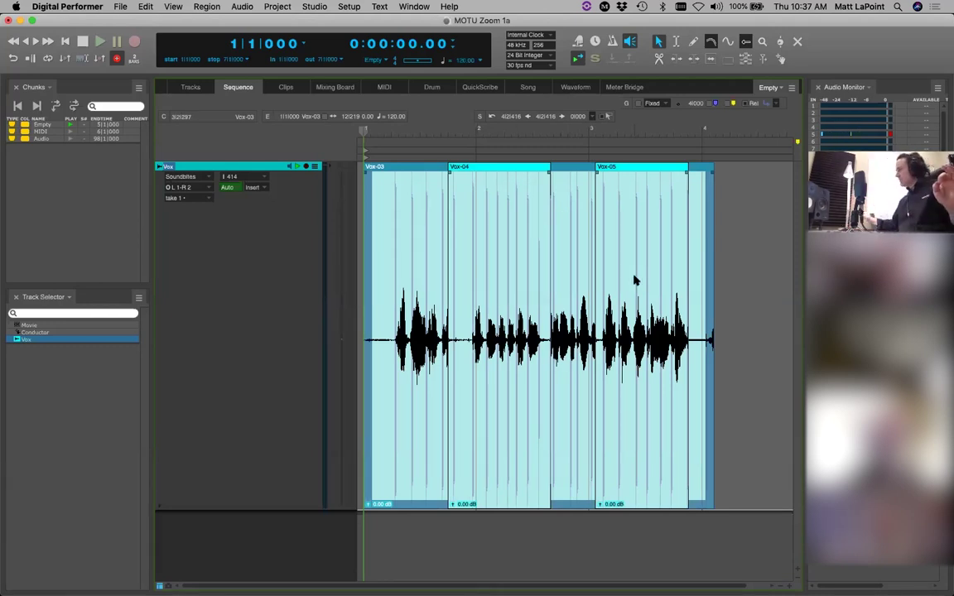
click(141, 6)
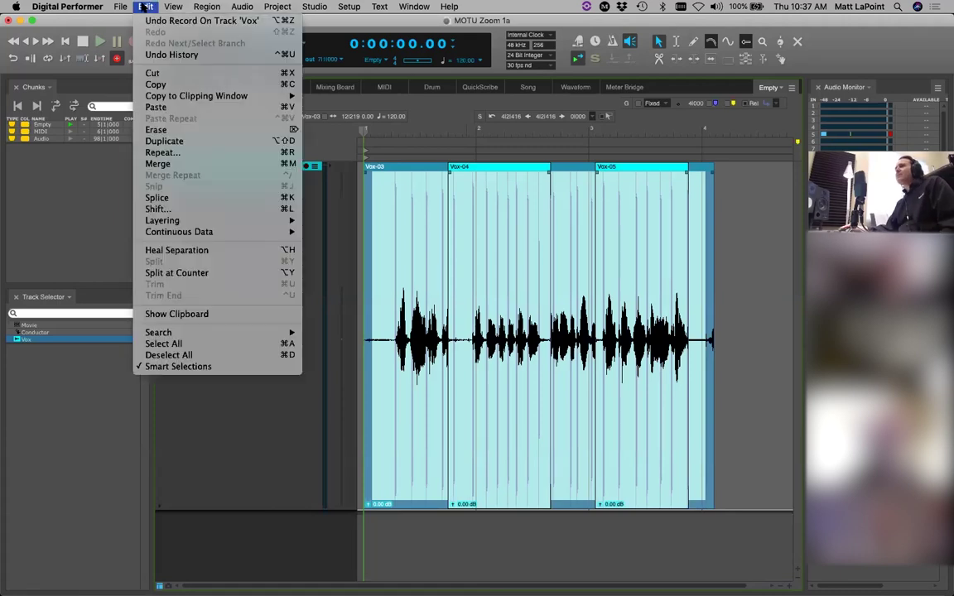
mouse_move(273, 220)
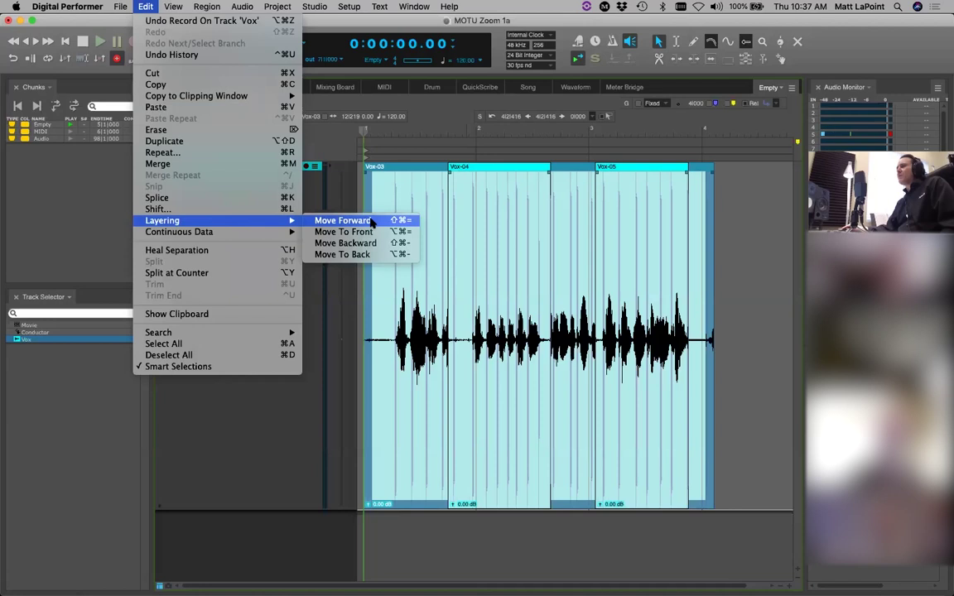
click(343, 220)
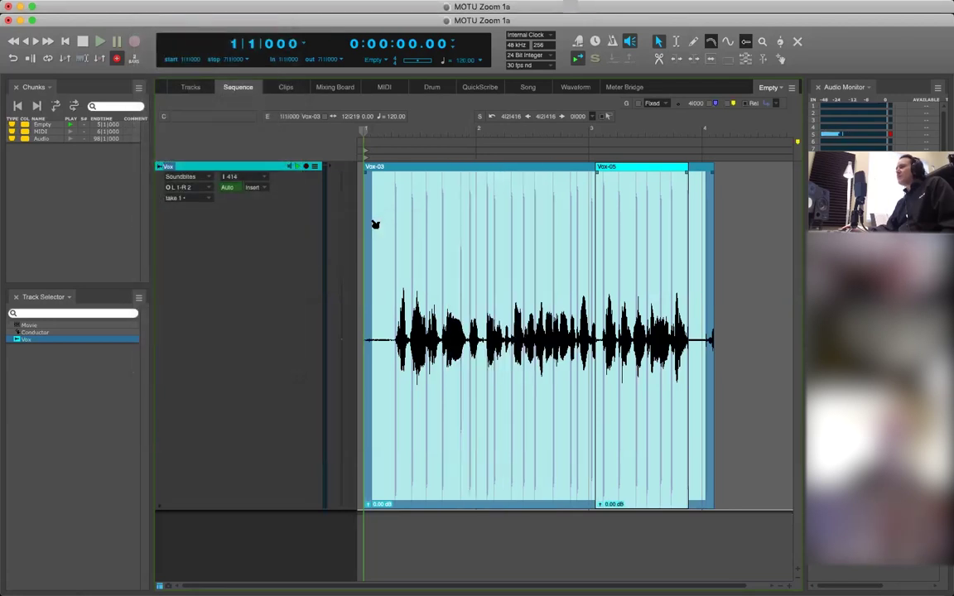
Step: Move the Vox-03 soundbite to the front of the layering
click(146, 6)
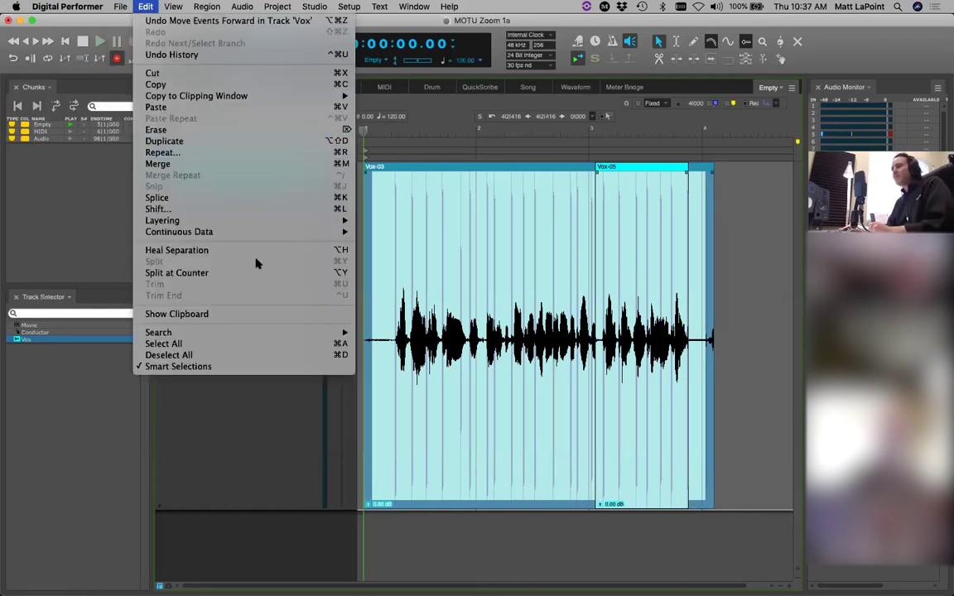
mouse_move(260, 221)
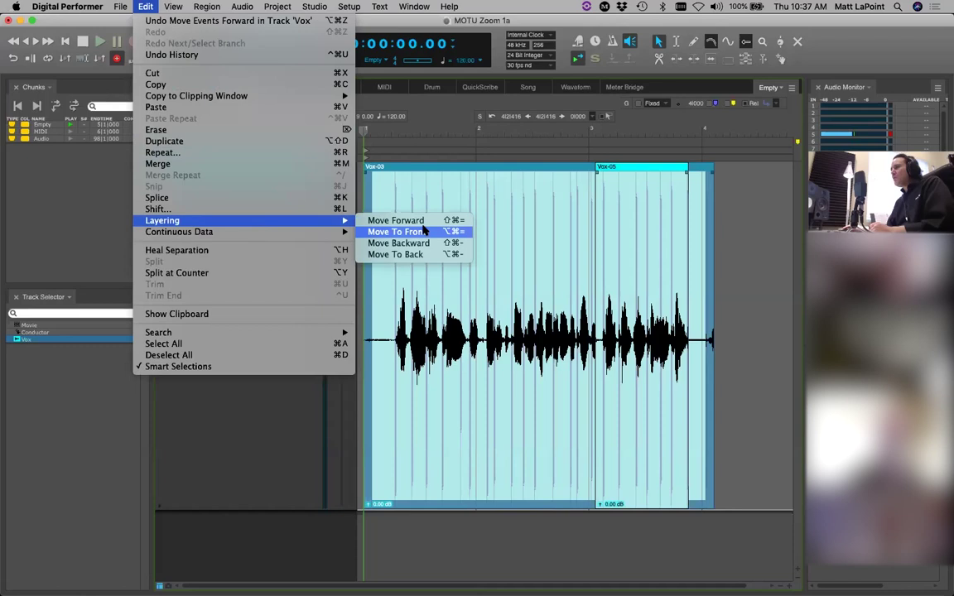
click(428, 232)
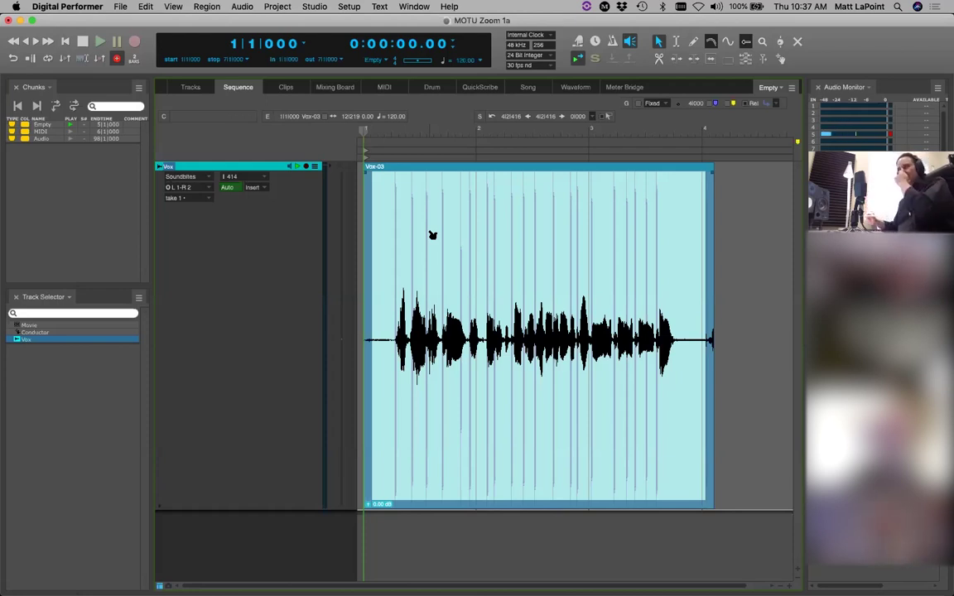
Step: Send the Vox-03 soundbite to the back, and select the Vox-04 and Vox-05 soundbites in turn
click(664, 239)
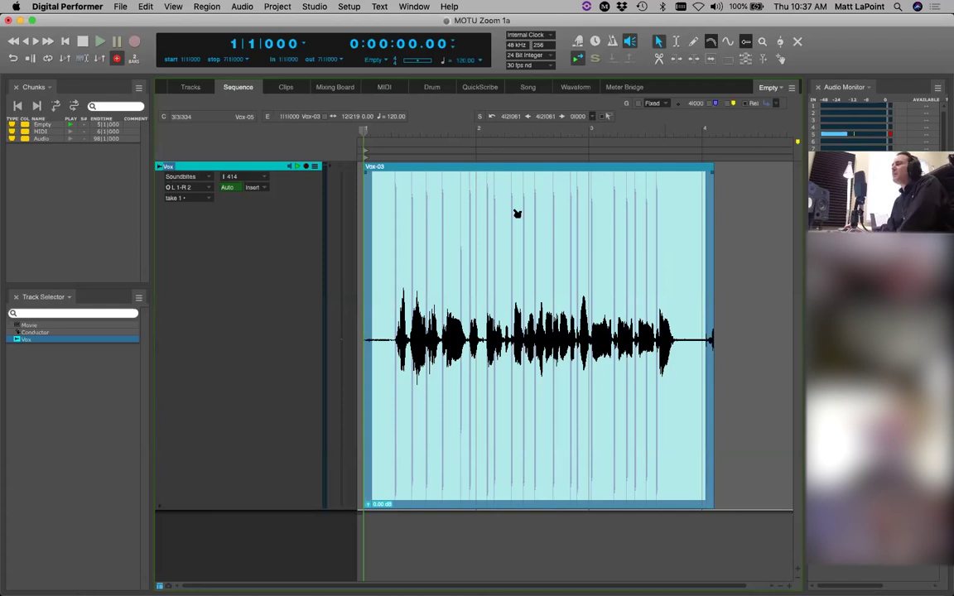
click(147, 7)
mouse_move(261, 222)
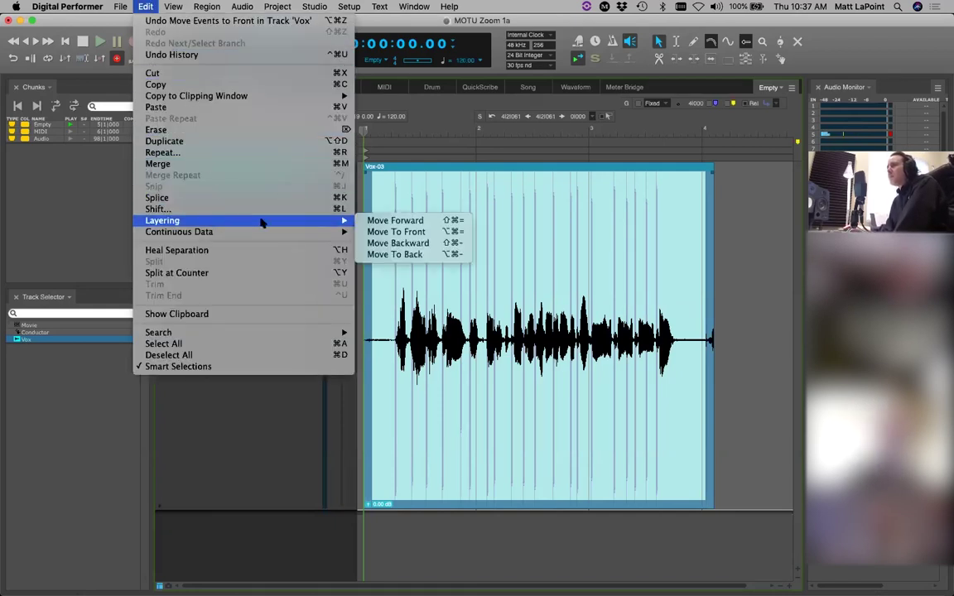
click(416, 255)
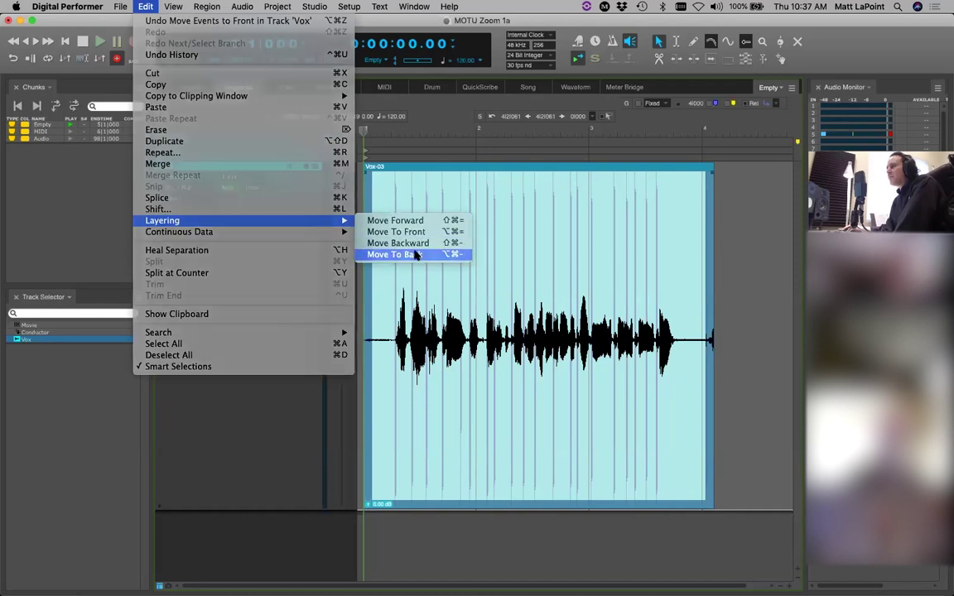
click(512, 217)
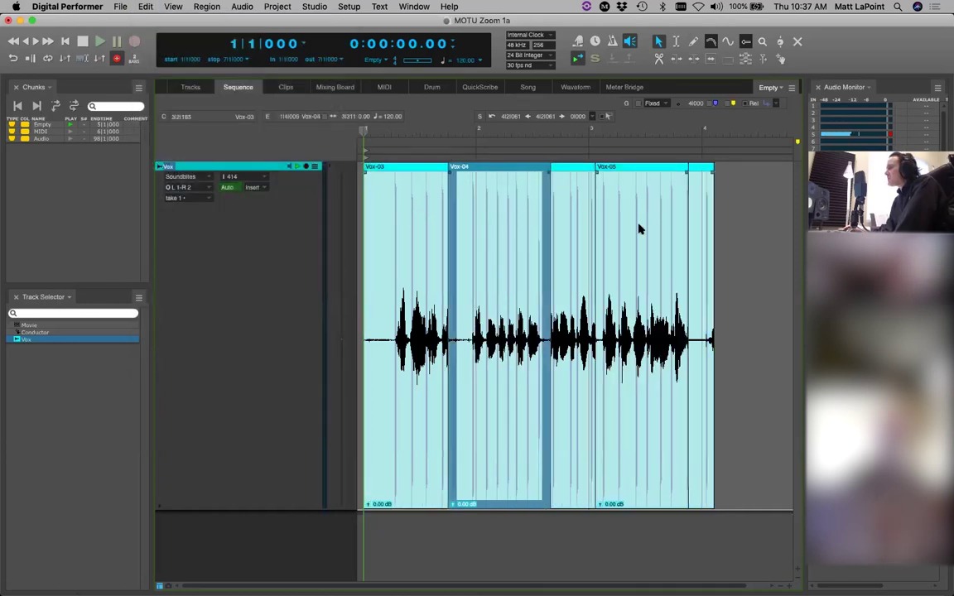
click(641, 227)
click(543, 230)
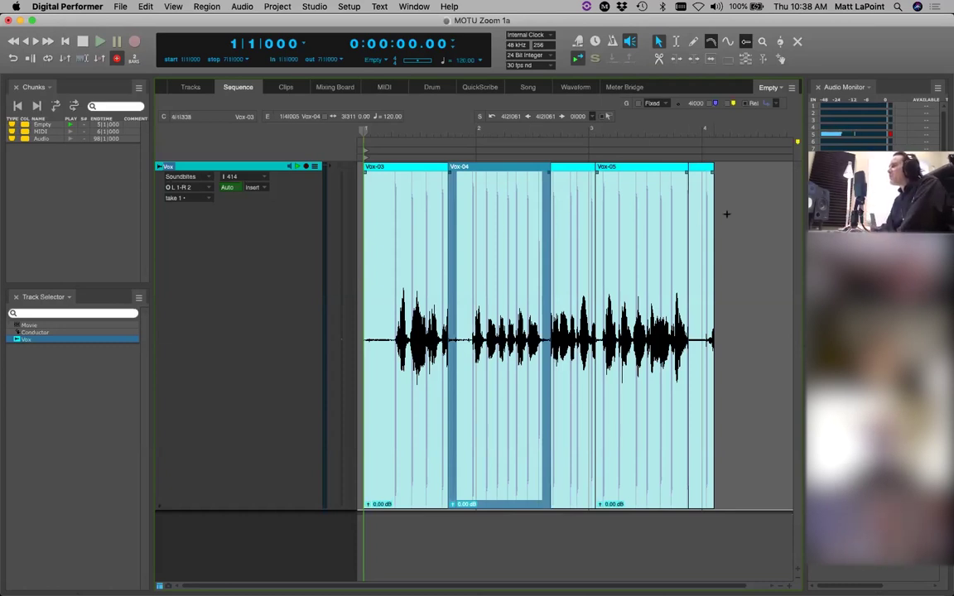
Step: Reselect the full-length Vox-03 soundbite and bring it to the front of all other soundbites
click(762, 212)
click(410, 202)
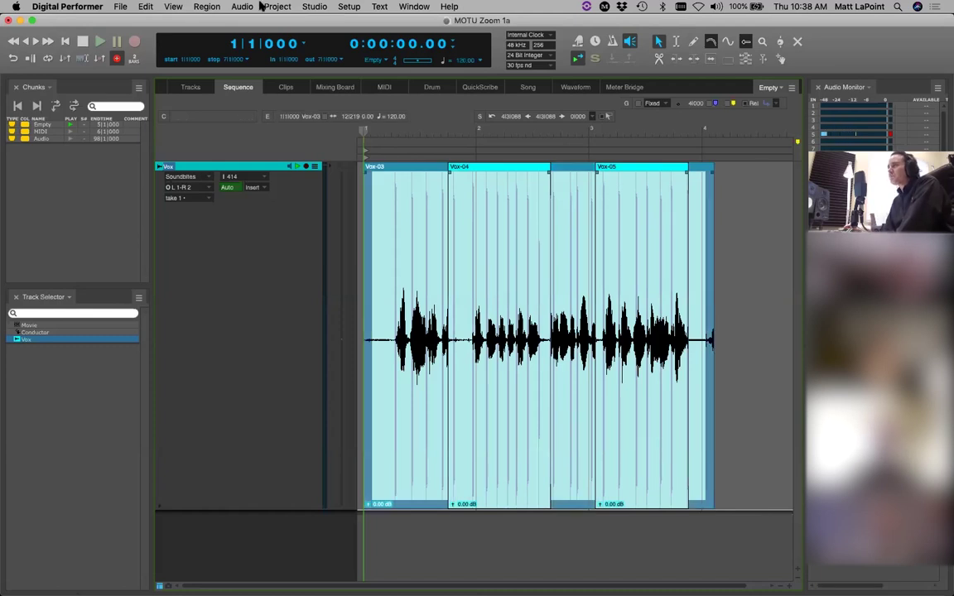
click(145, 7)
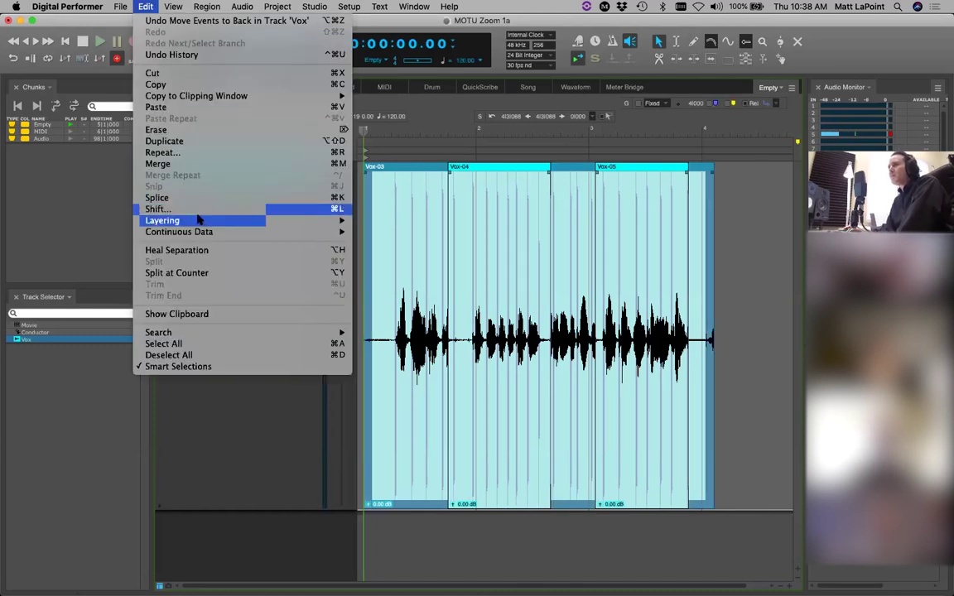
mouse_move(198, 220)
click(452, 237)
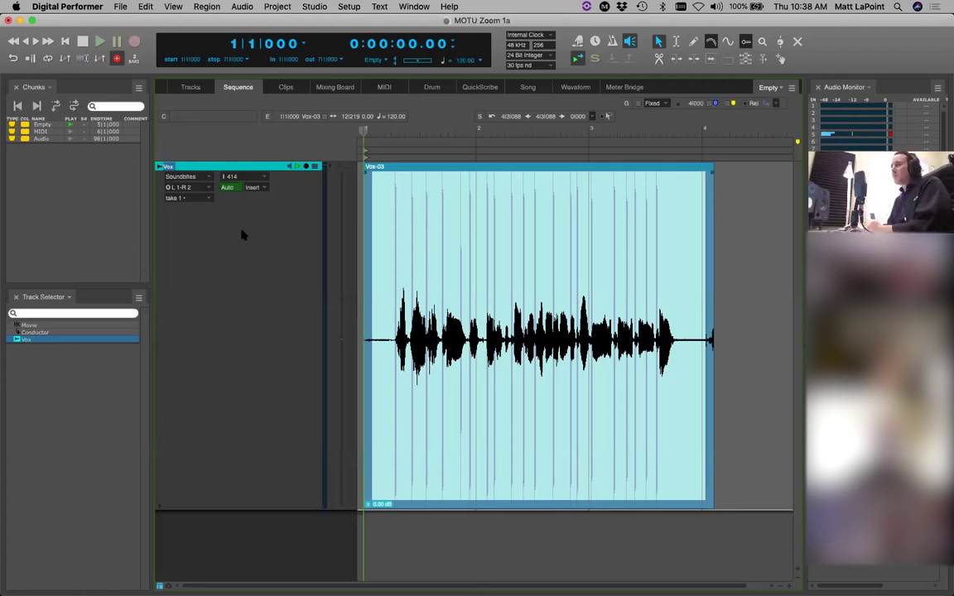
Step: Return to the Tracks Overview and turn off Overdub
click(191, 87)
click(373, 264)
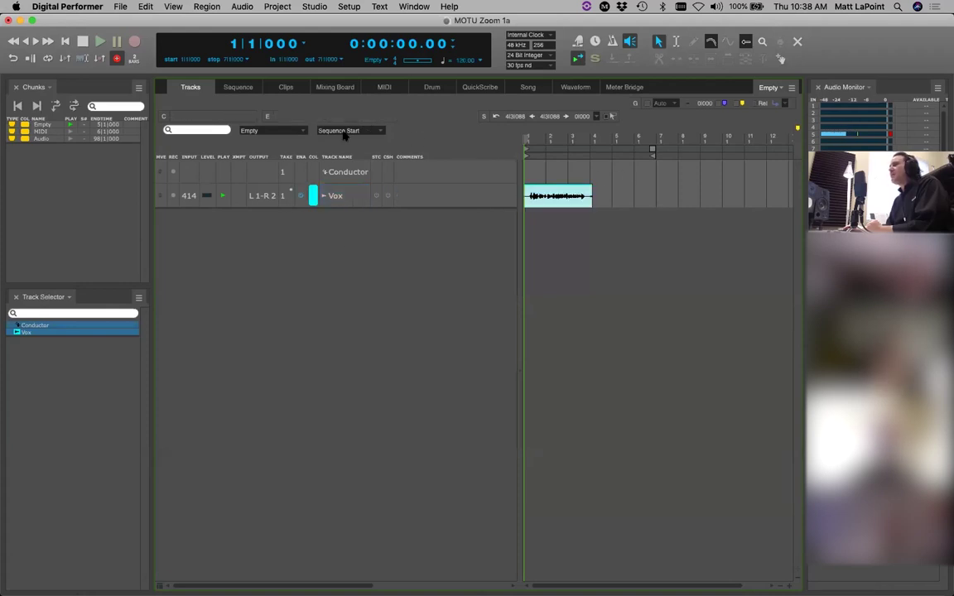
click(115, 58)
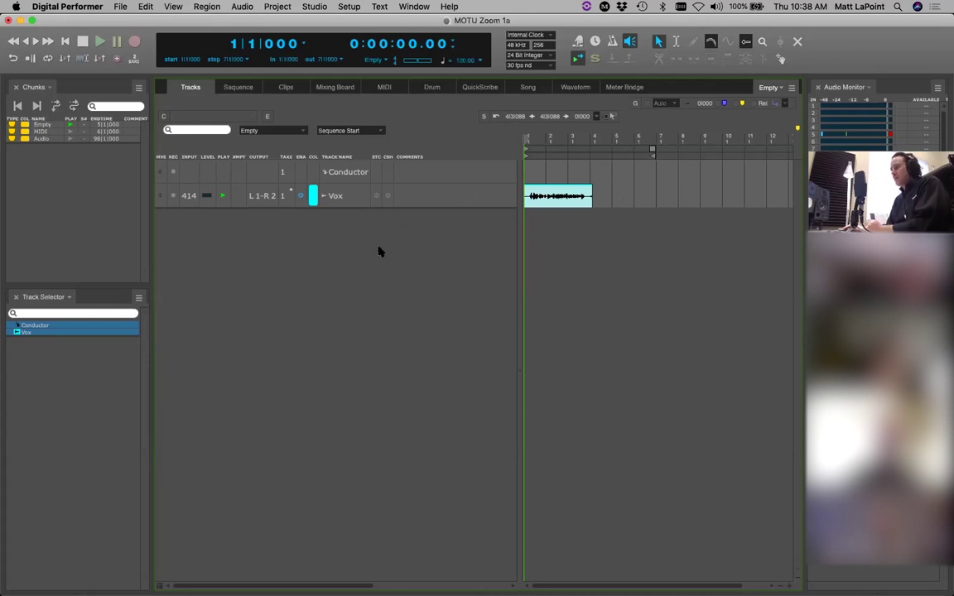
Step: Turn on Memory Cycle and set the memory range from about measure 2 to measure 6
click(48, 58)
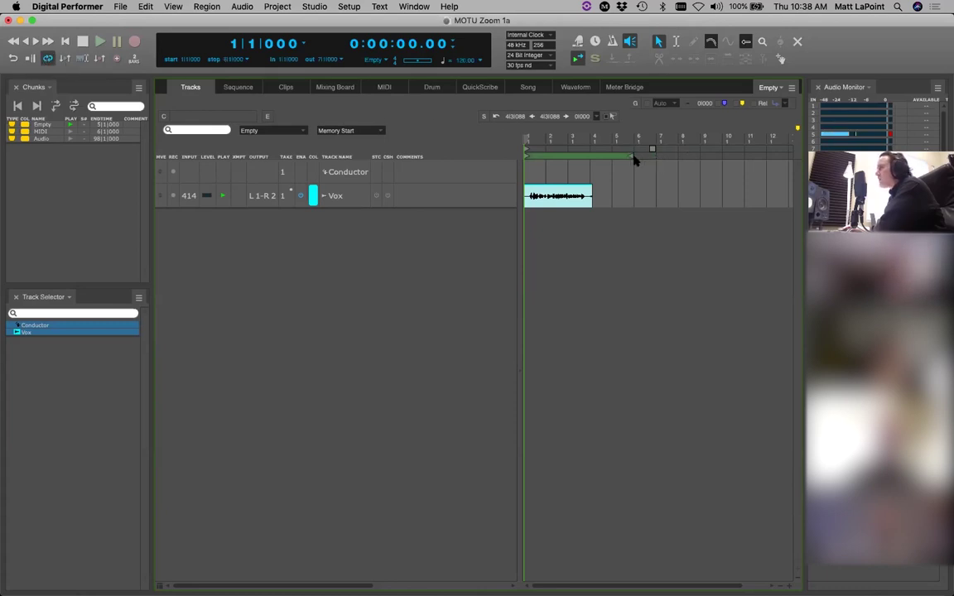
mouse_move(528, 157)
mouse_down()
mouse_move(571, 157)
mouse_move(545, 157)
mouse_up()
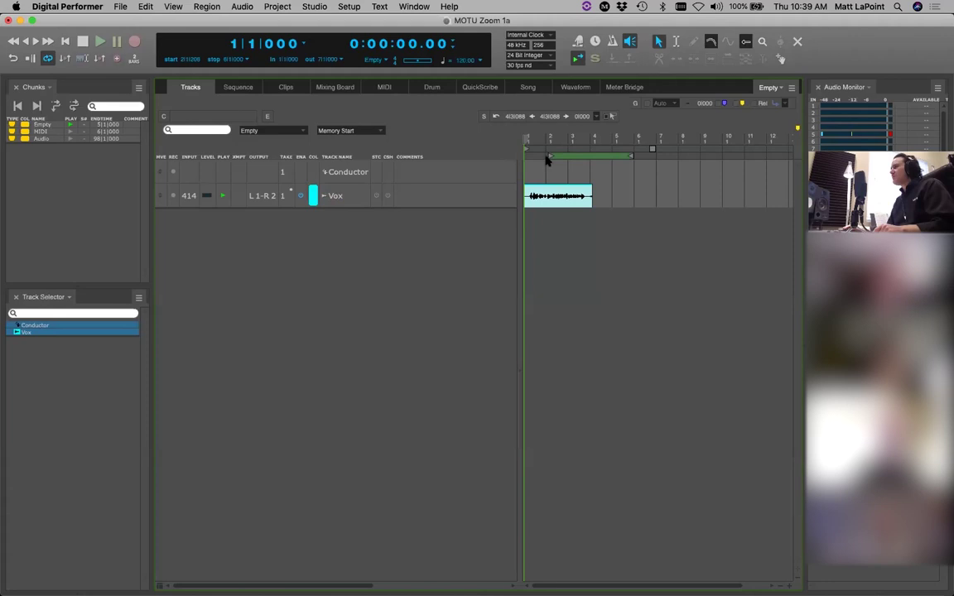
Step: Turn on Link Playback to Memory, set the memory range from measure 3 to about mid-measure 8, and test playback
click(65, 58)
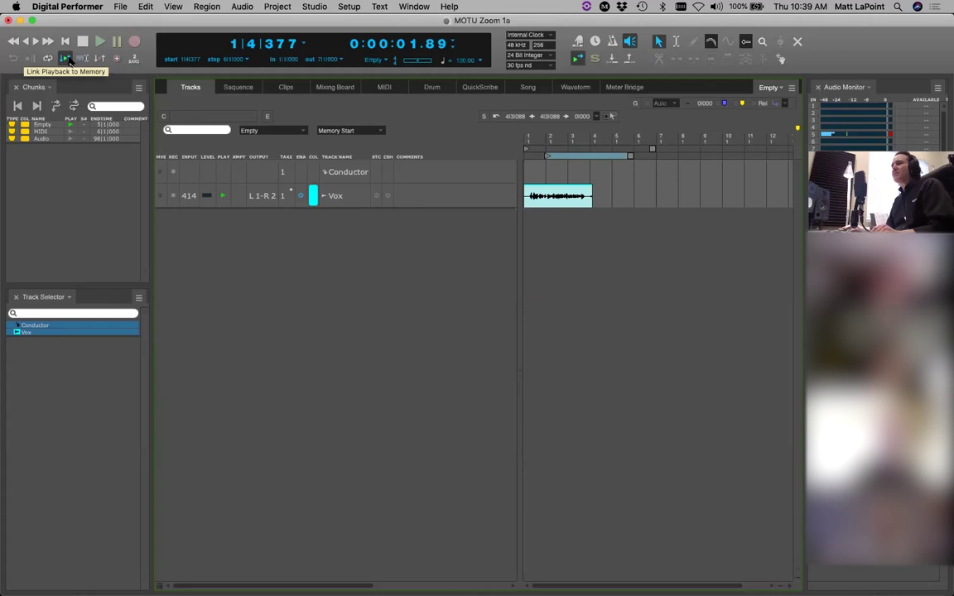
click(69, 61)
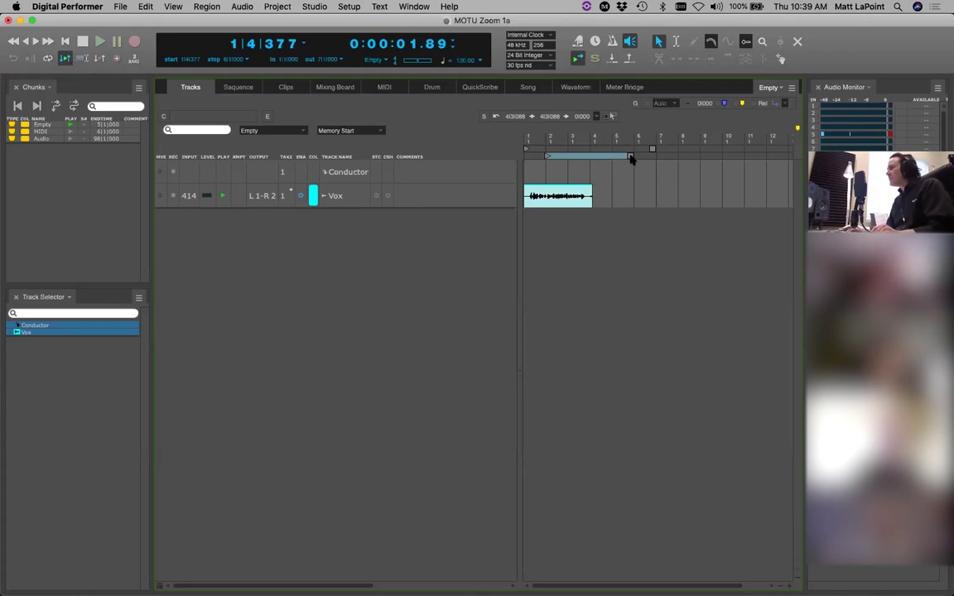
drag(630, 157, 696, 156)
drag(547, 156, 571, 157)
key(space)
key(space)
key(space)
key(space)
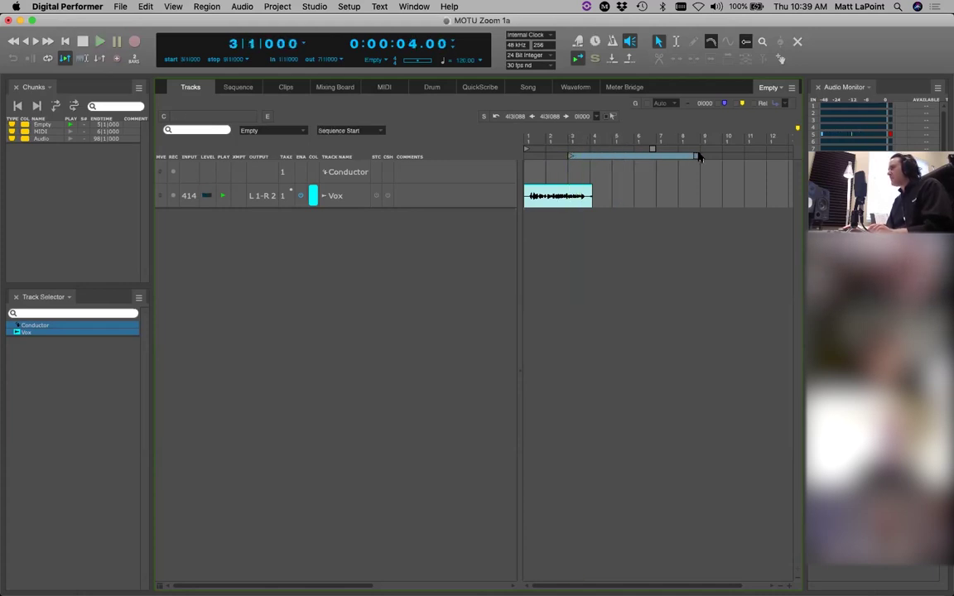
Step: With Link Selection to Memory on, move the Vox-03 soundbite to measure 7 and select measures 7 to 11 as the memory range
click(80, 58)
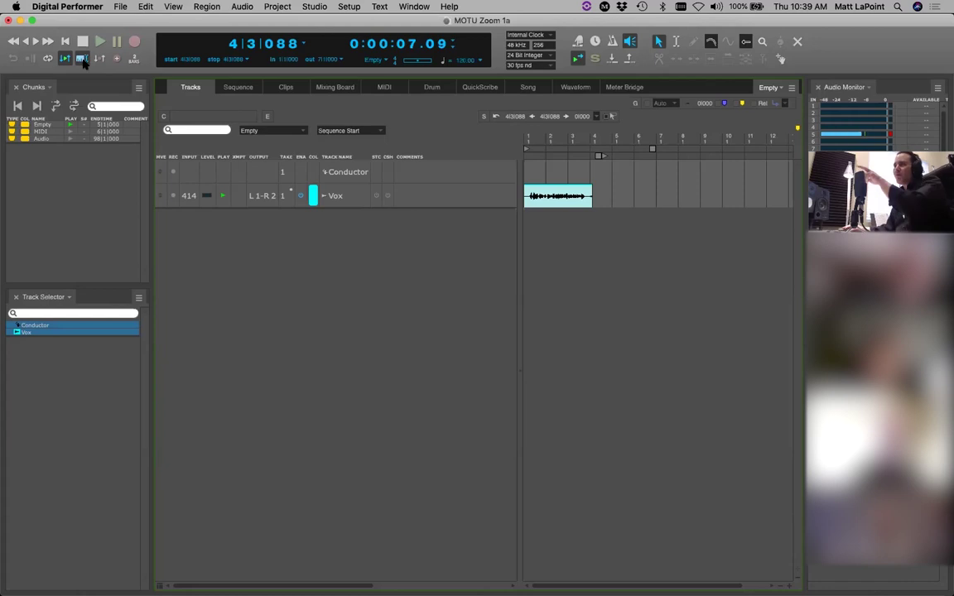
drag(567, 194, 699, 194)
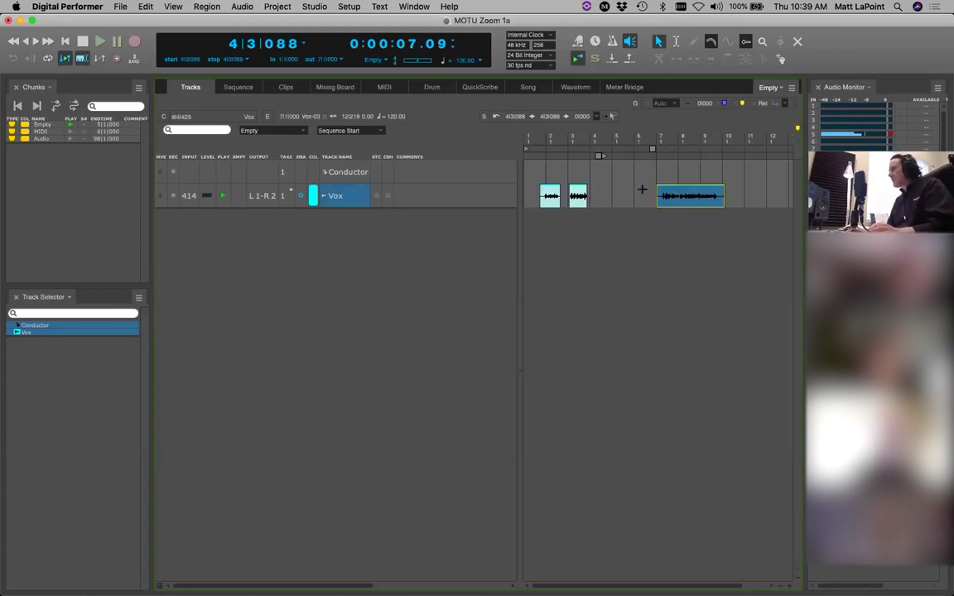
click(666, 196)
key(space)
key(space)
click(85, 59)
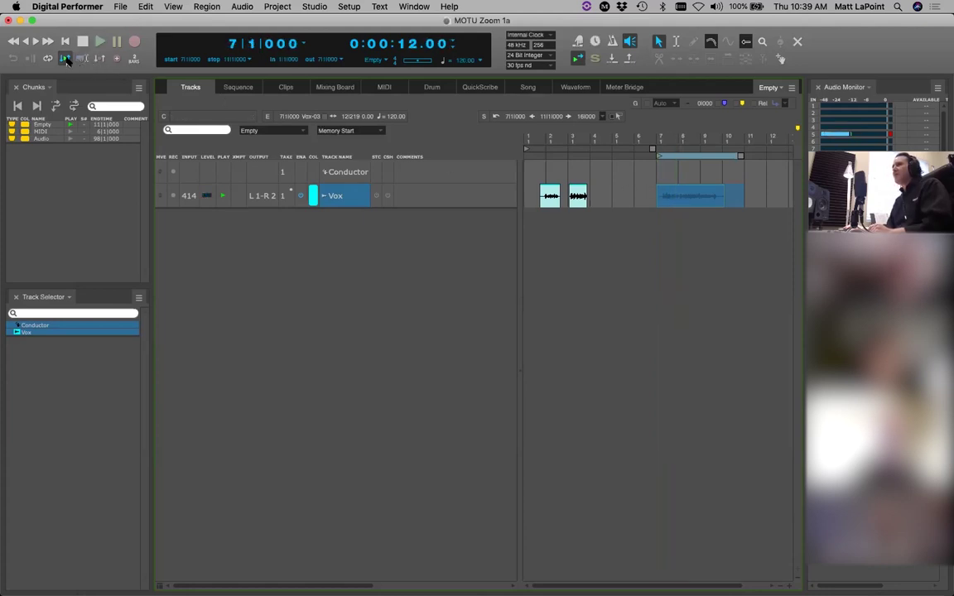
Step: Move the auto-record punch-in point to measure 4, turn auto-record off, and toggle Overdub on and off
click(99, 58)
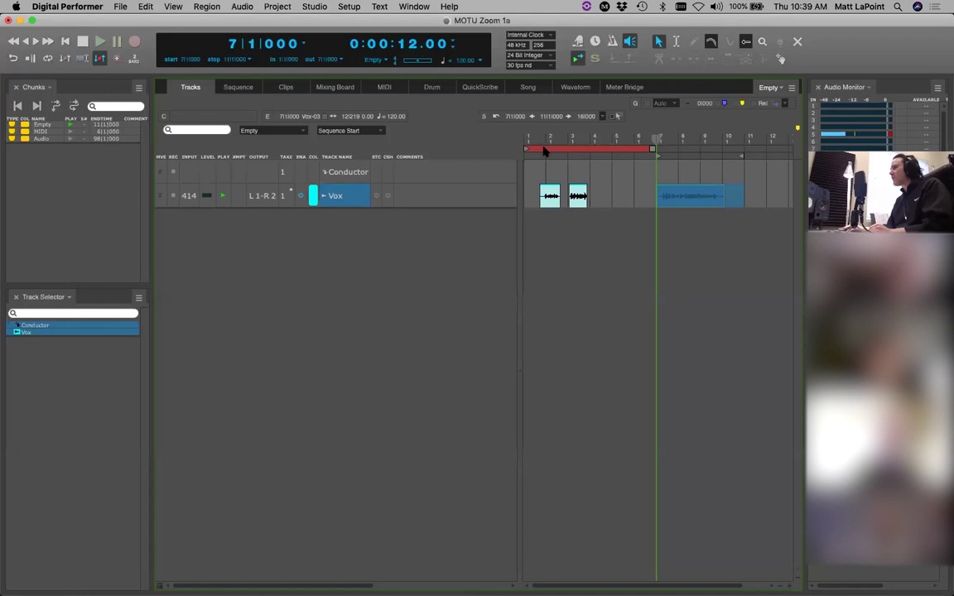
drag(526, 149, 592, 150)
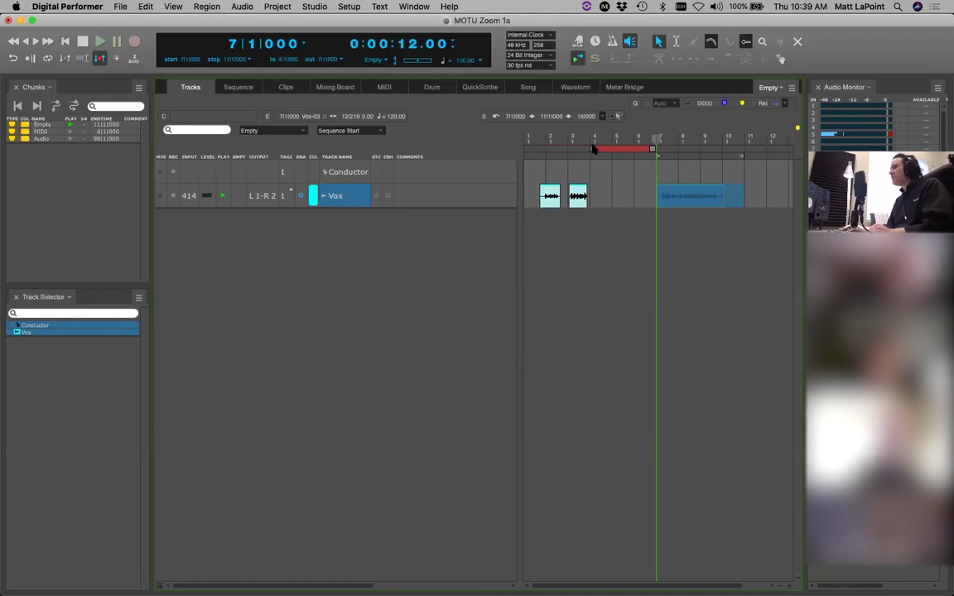
click(98, 58)
click(117, 58)
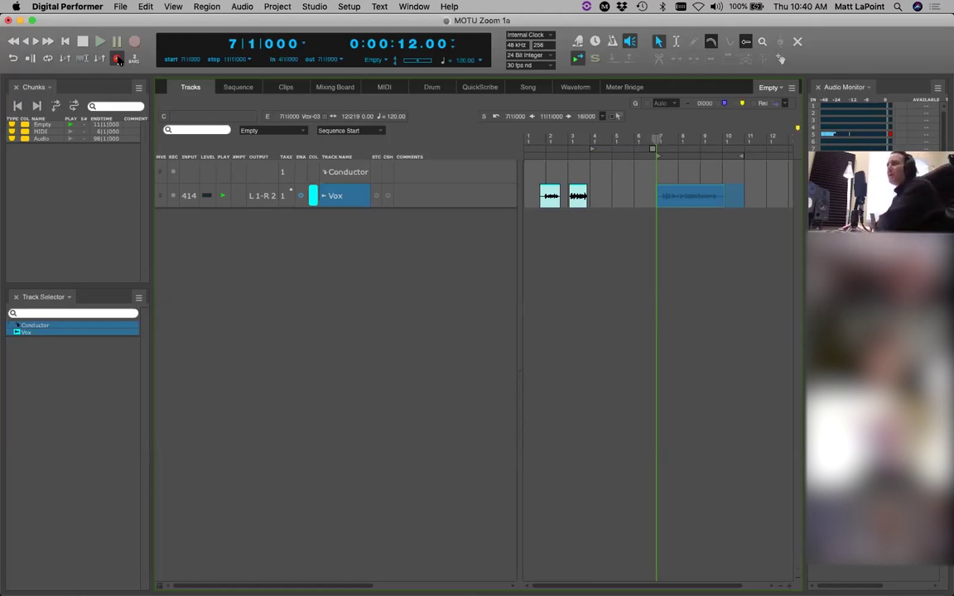
click(118, 59)
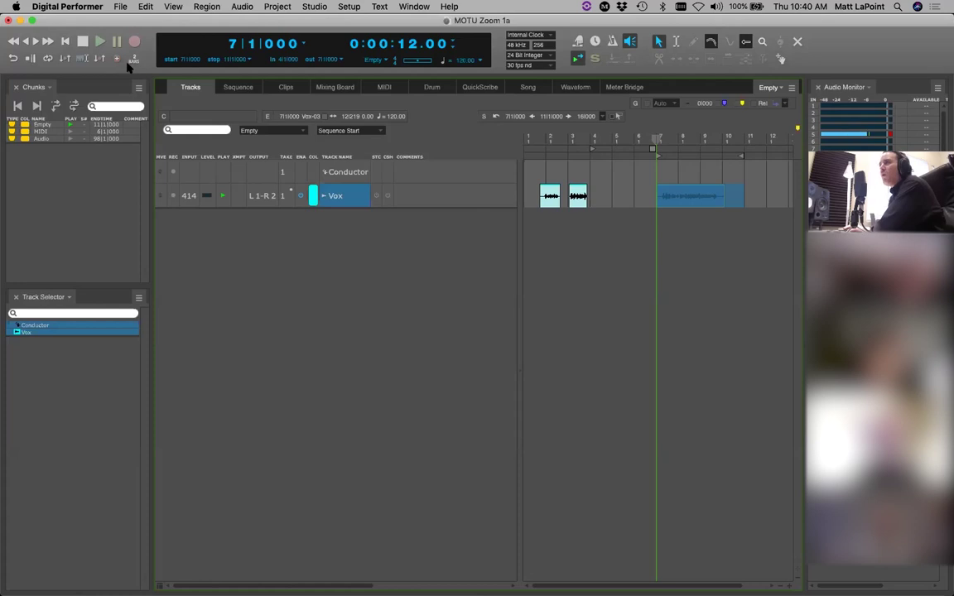
Step: Link playback to memory again, move the memory start to measure 6, and briefly play from there
click(64, 58)
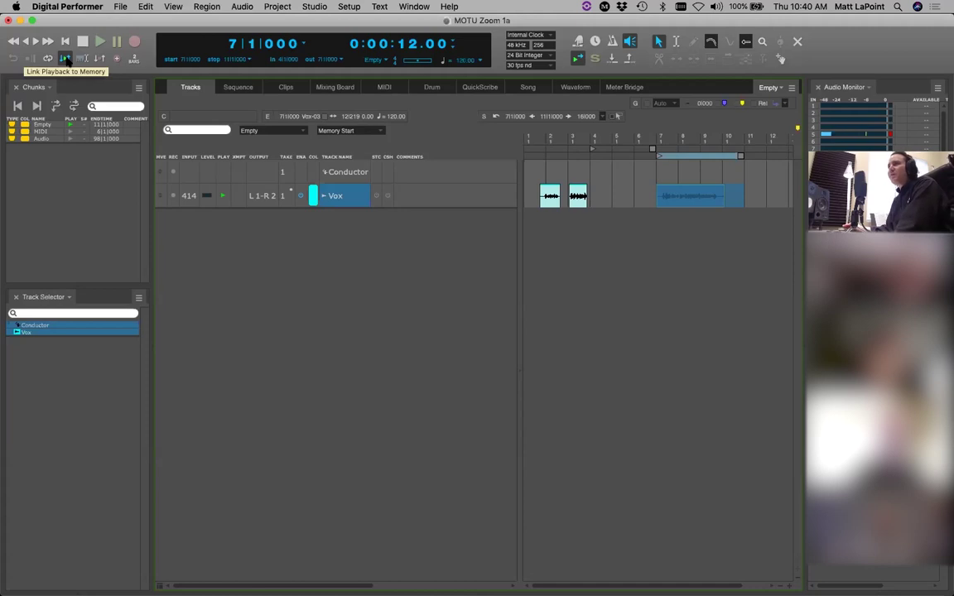
drag(660, 157, 625, 160)
key(space)
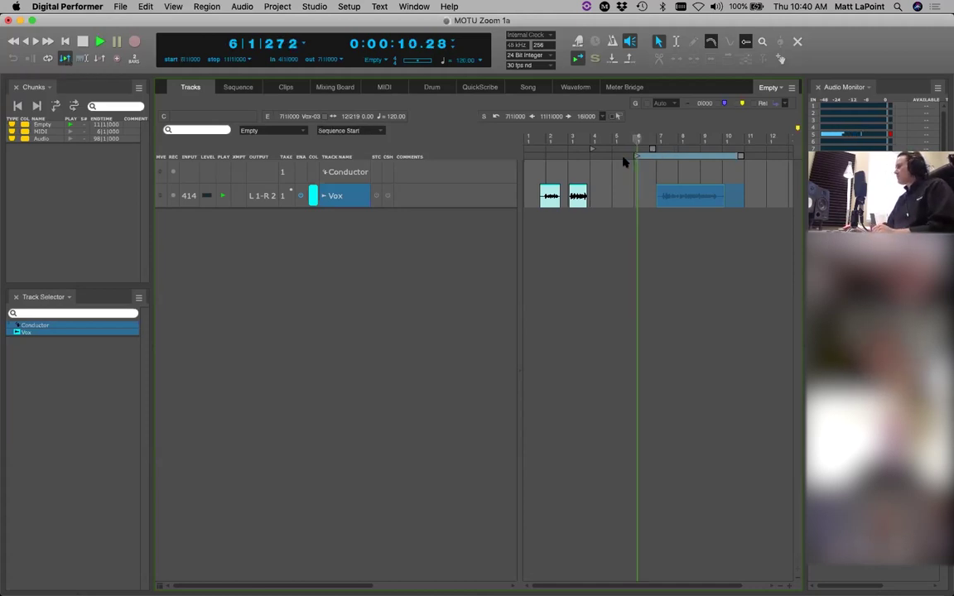
key(space)
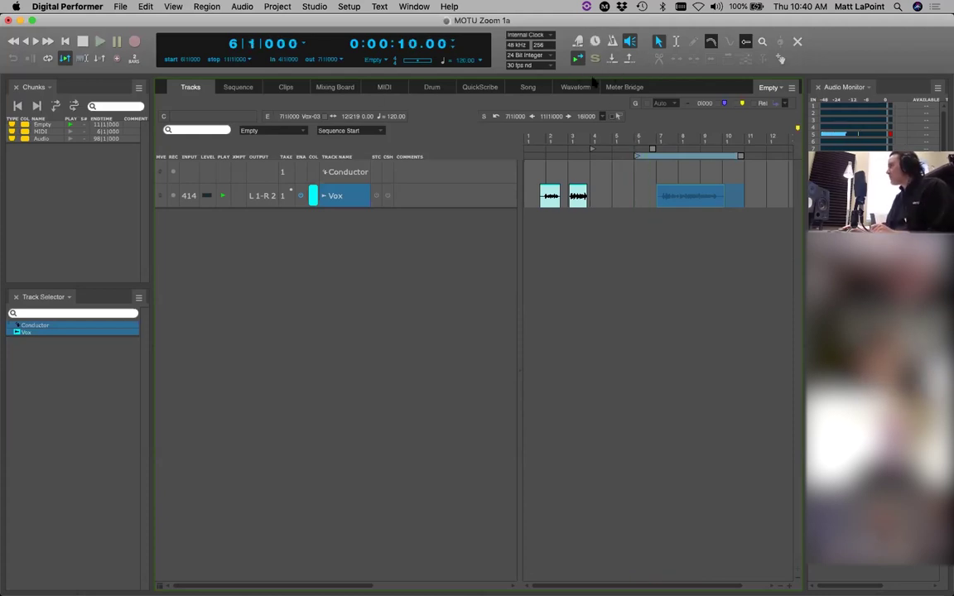
Step: Turn on preroll before the memory start and briefly play the sequence through it
click(612, 58)
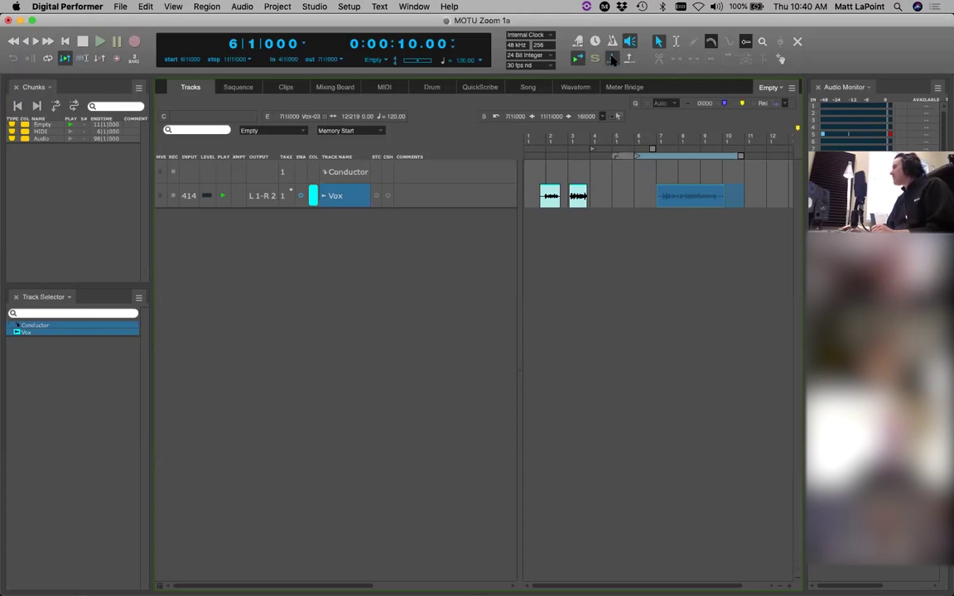
click(65, 58)
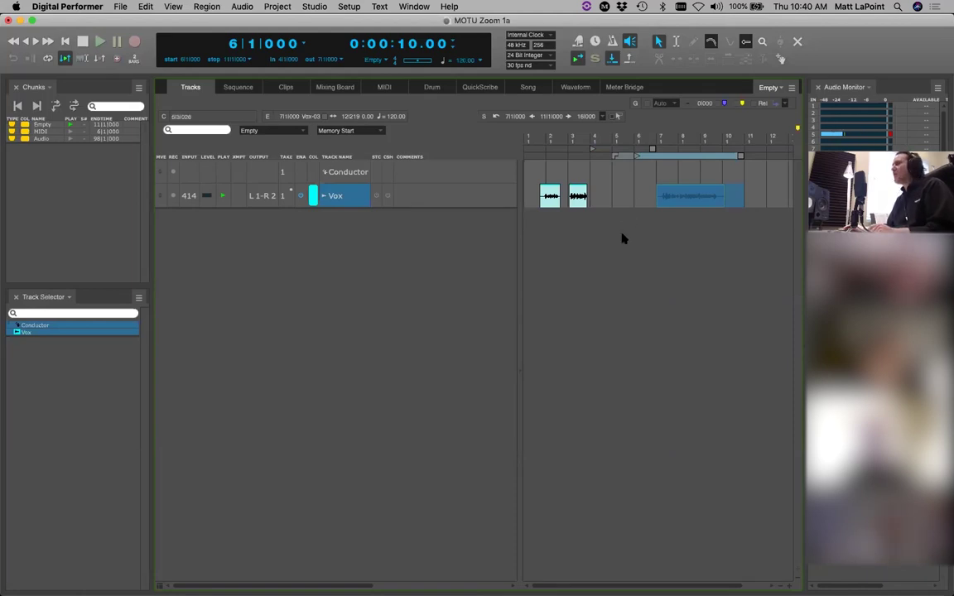
key(space)
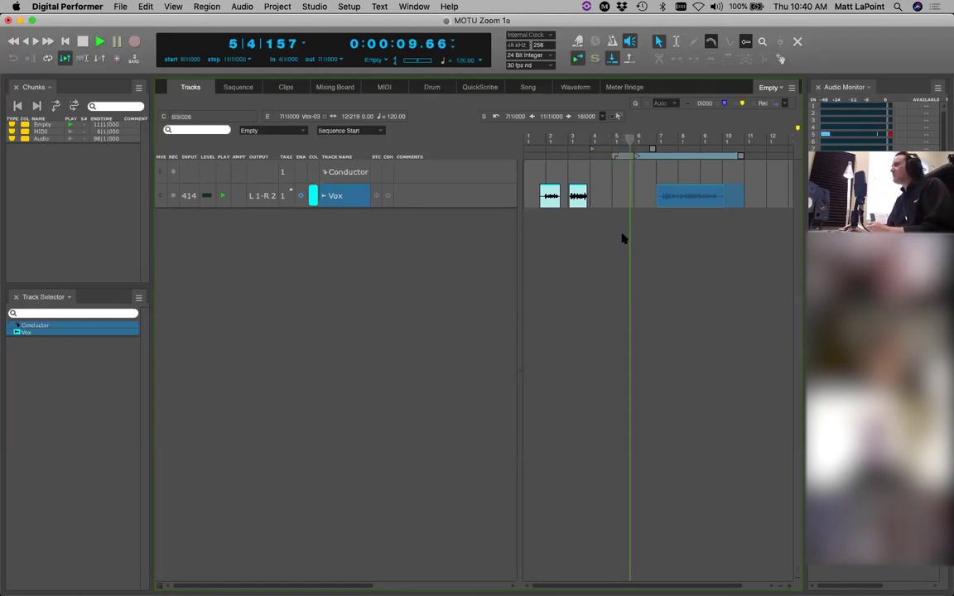
key(space)
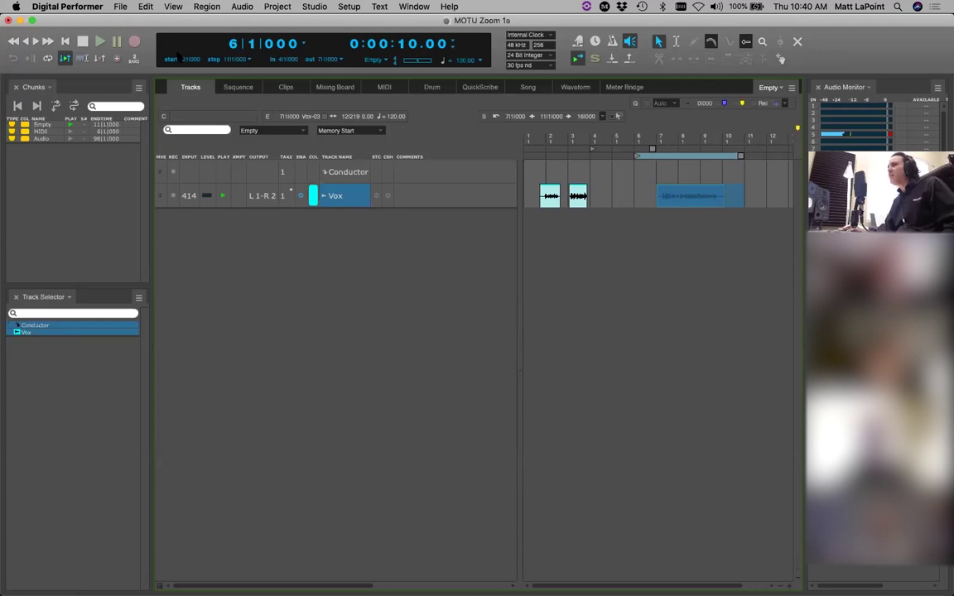
Step: Turn preroll back on for the linked memory range and clear the time range selection on the Vox track
click(613, 59)
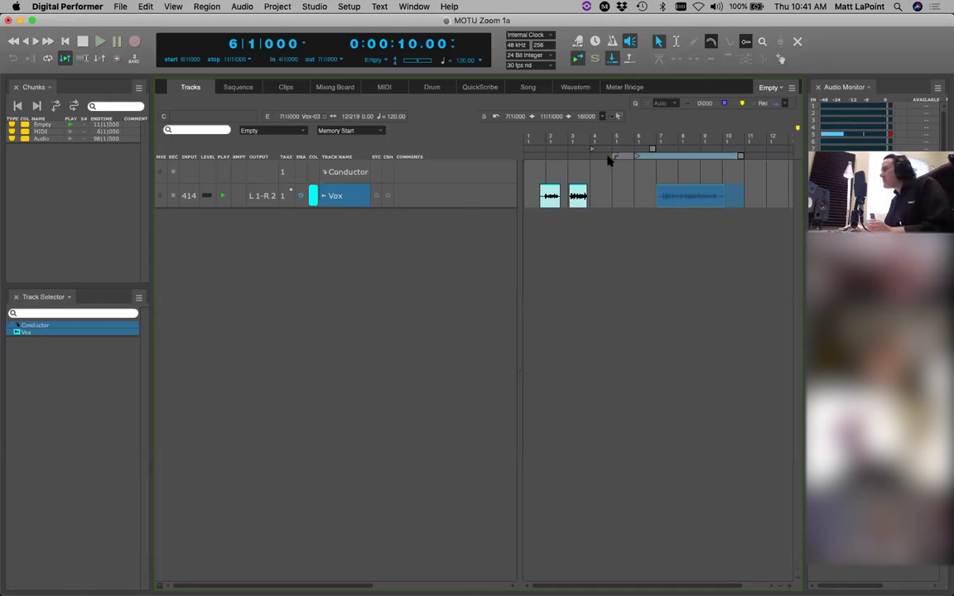
mouse_move(610, 160)
mouse_down()
mouse_move(601, 162)
mouse_move(614, 160)
mouse_up()
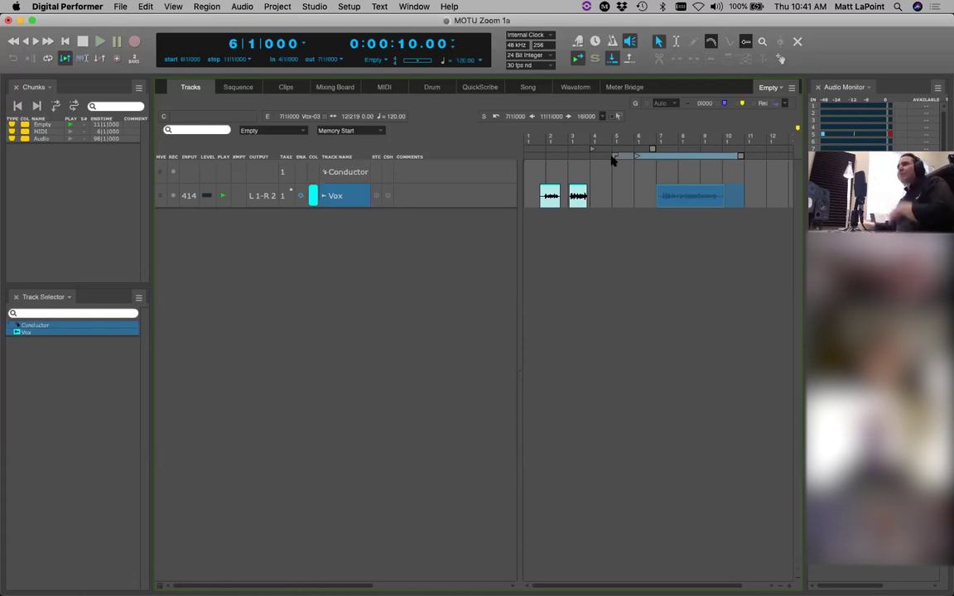
click(67, 59)
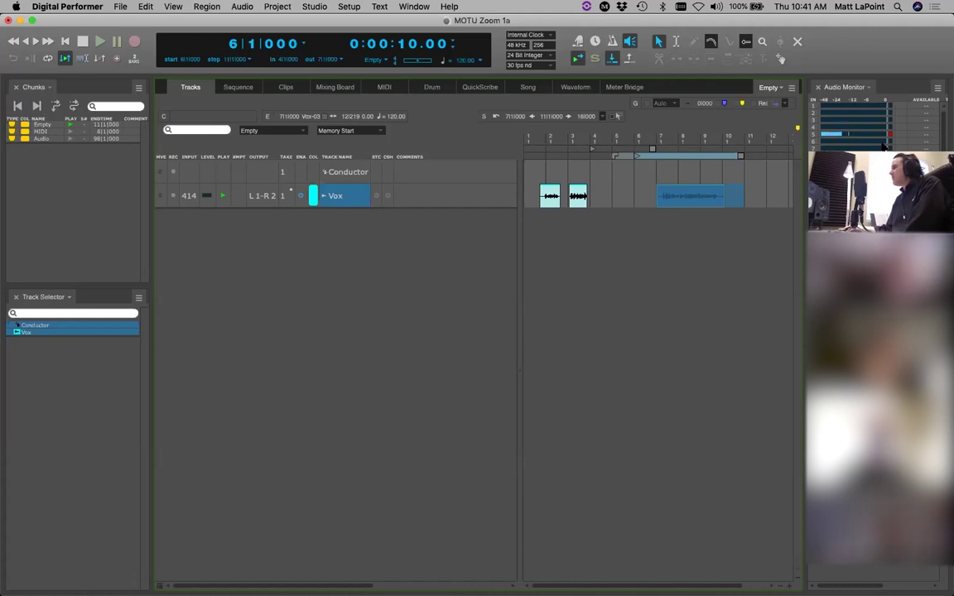
click(728, 150)
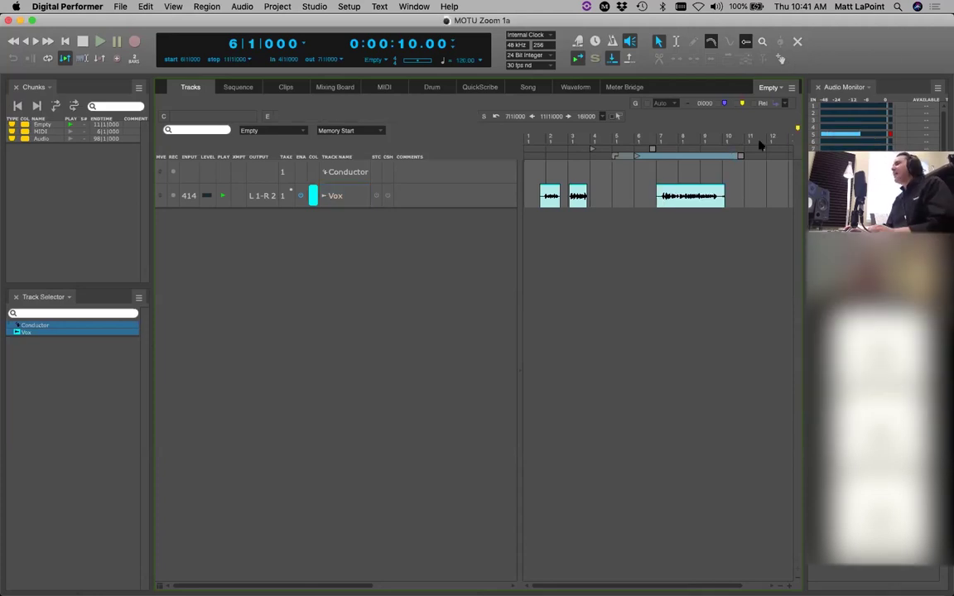
Step: Check the computer's processor, memory and macOS version in About This Mac, and close the window
click(15, 7)
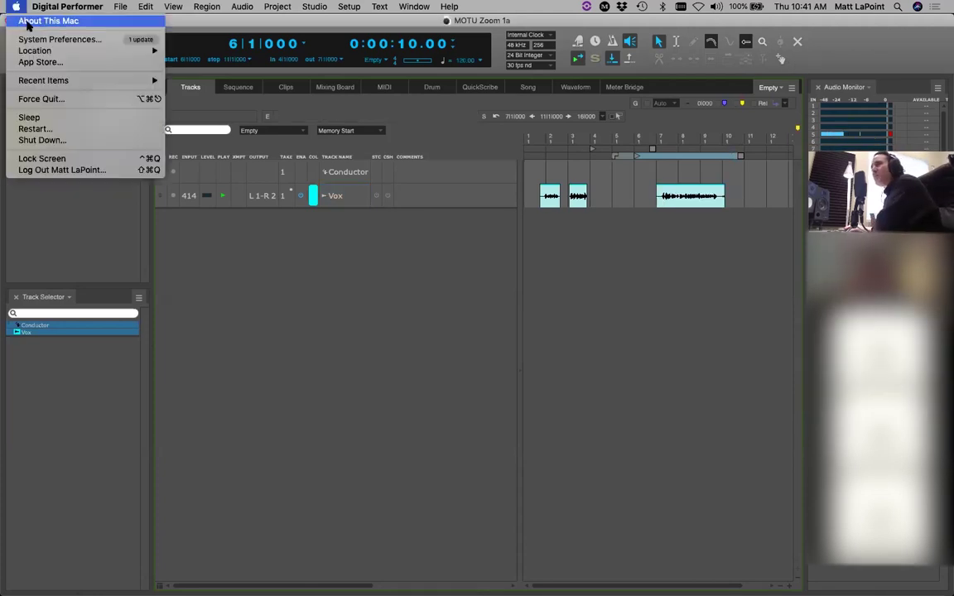
click(276, 151)
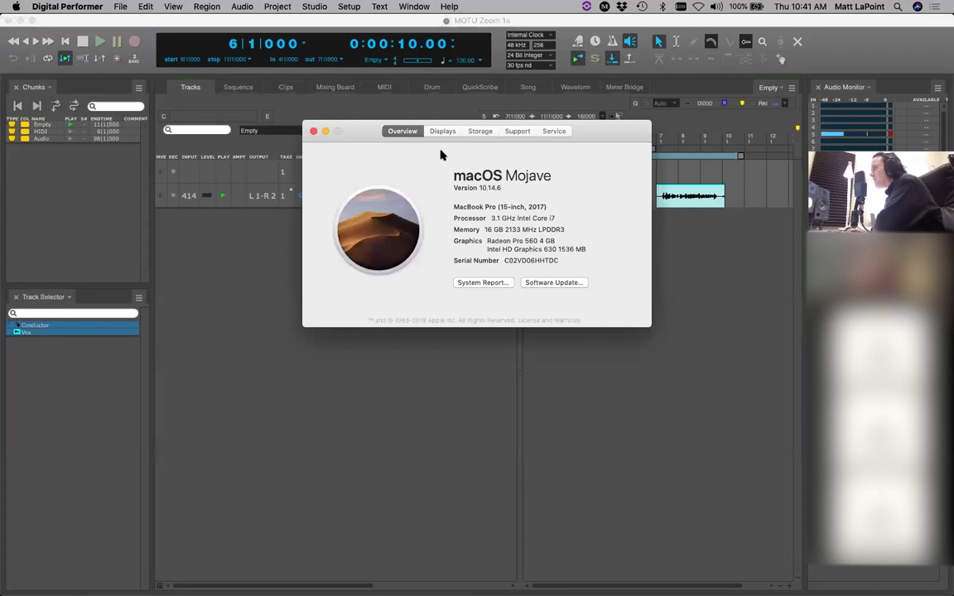
drag(634, 141, 587, 147)
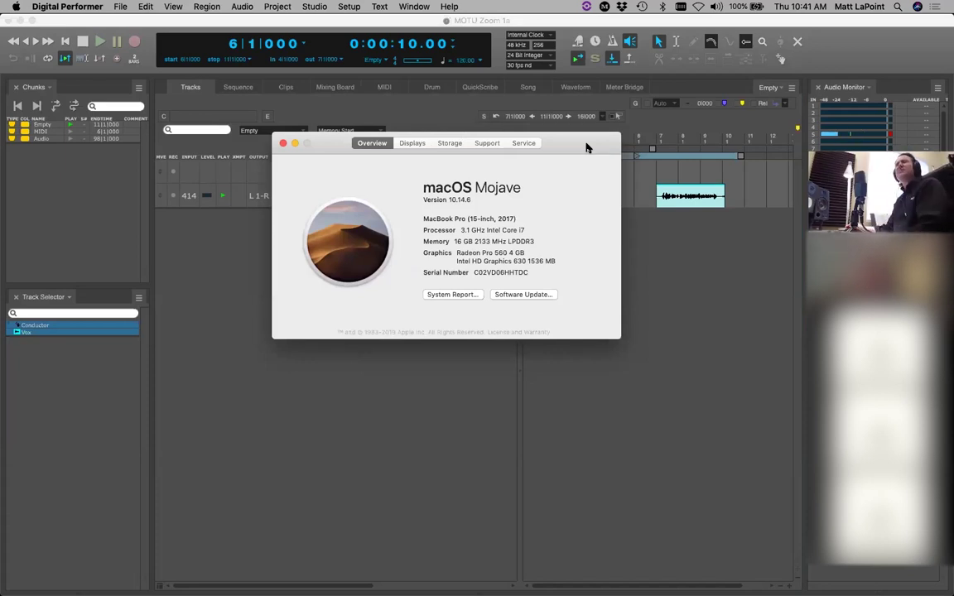
drag(586, 148, 581, 152)
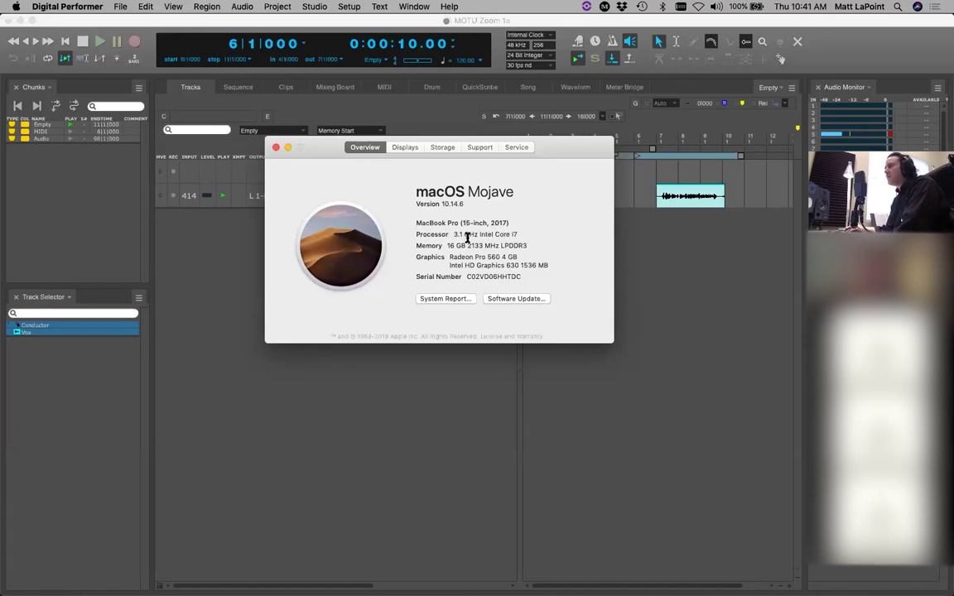
click(275, 147)
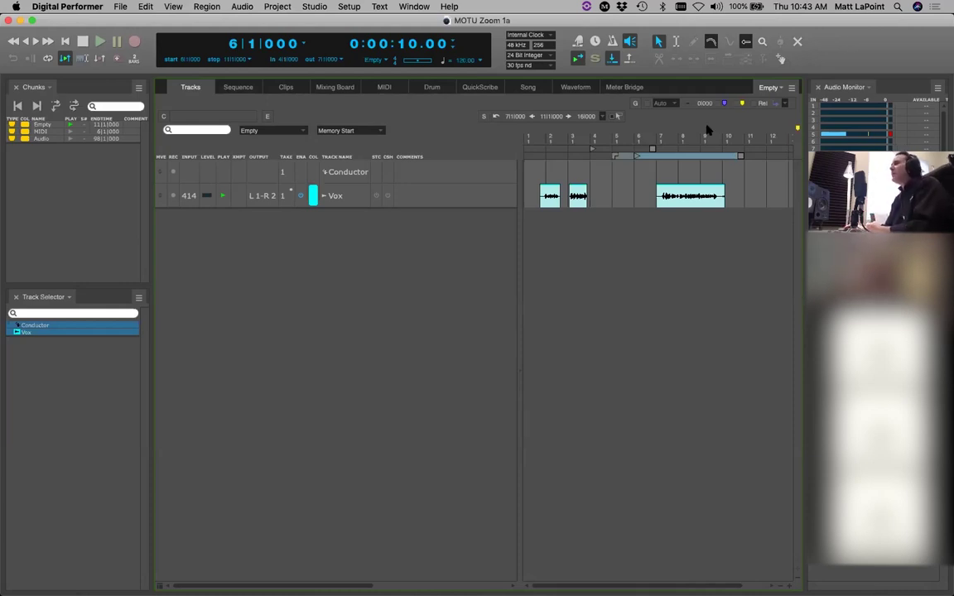
Step: Return to the sequence start, leave Digital Performer for the desktop, and launch Blackmagic Disk Speed Test
key(Return)
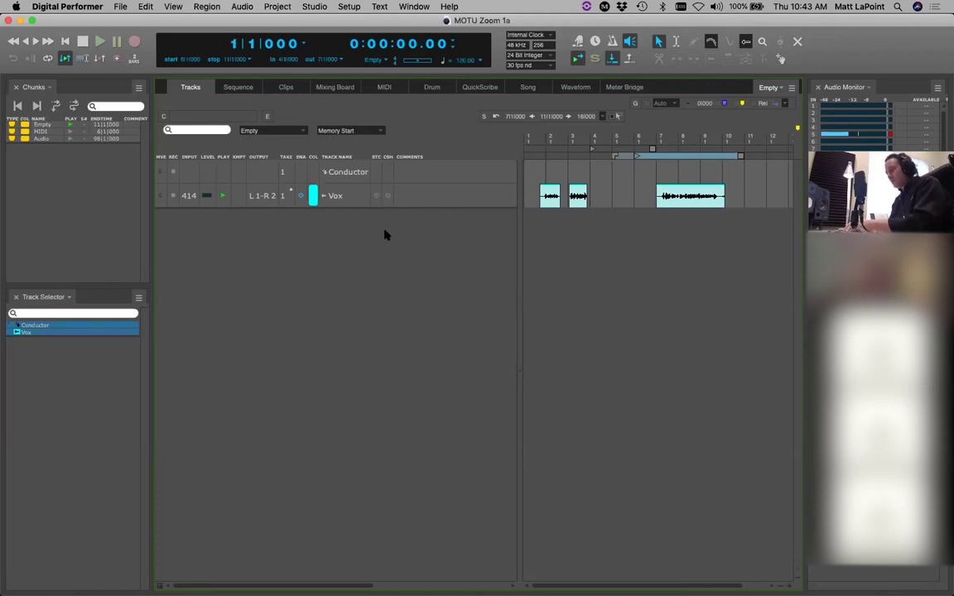
key(super+q)
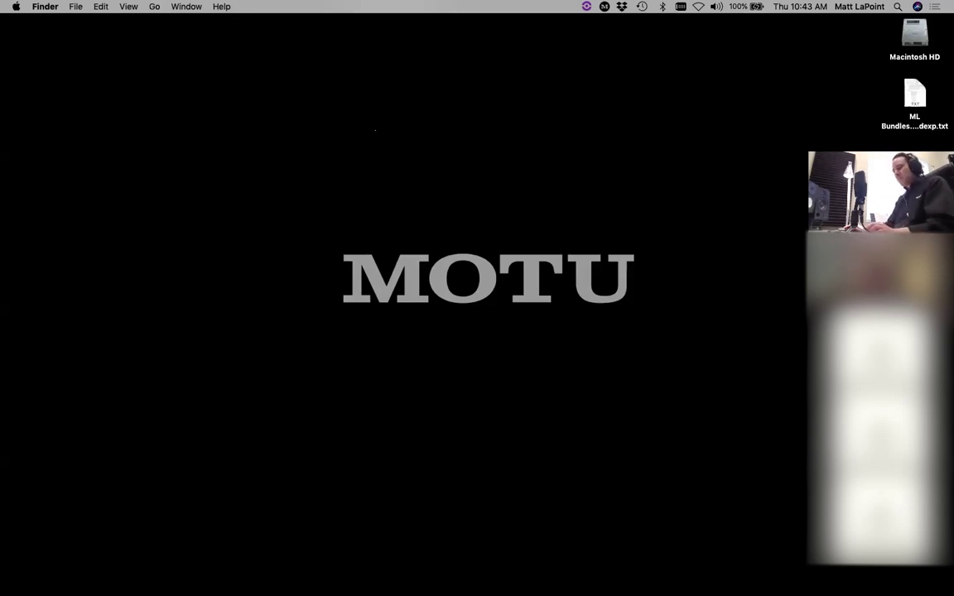
key(super+space)
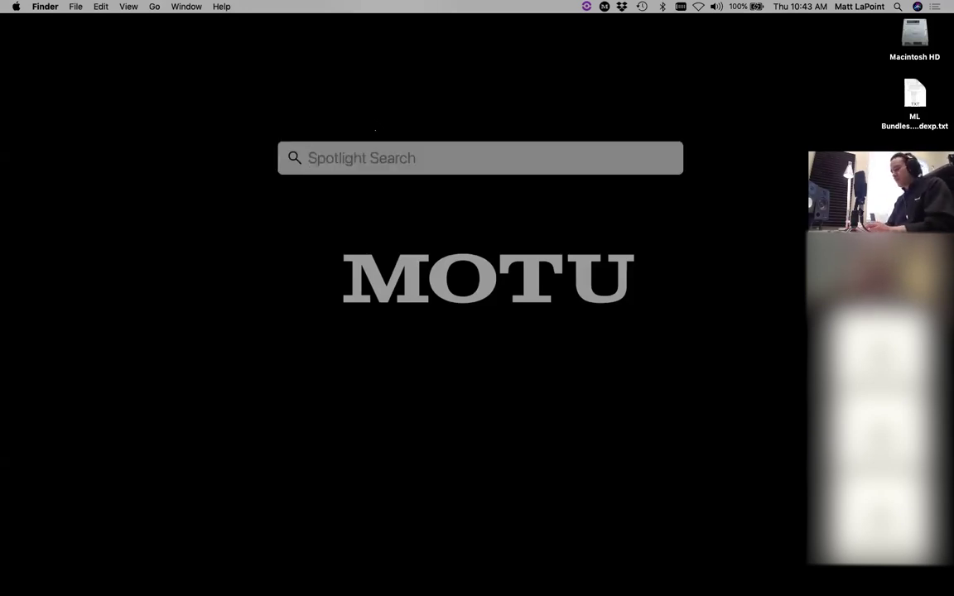
text(black)
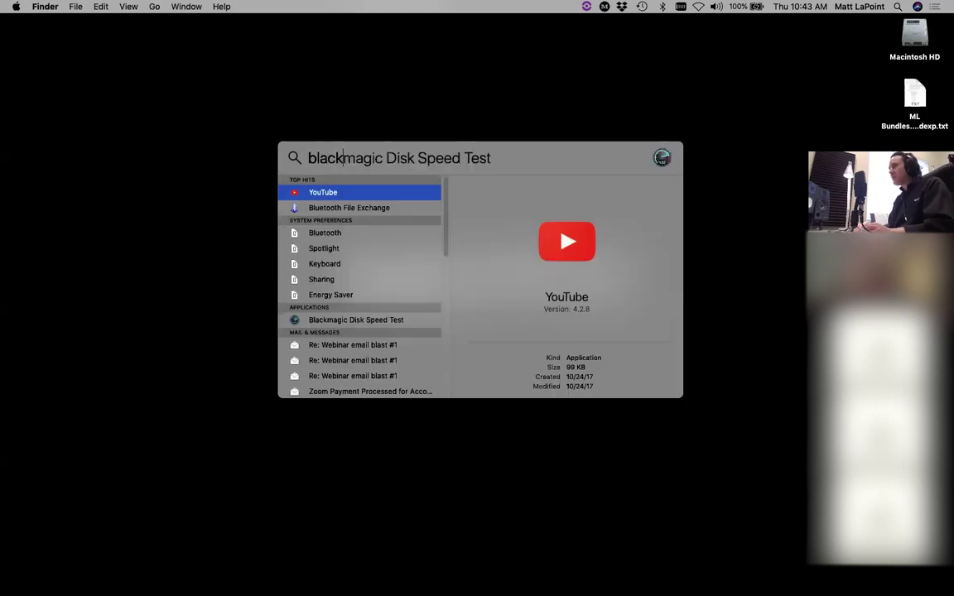
key(Return)
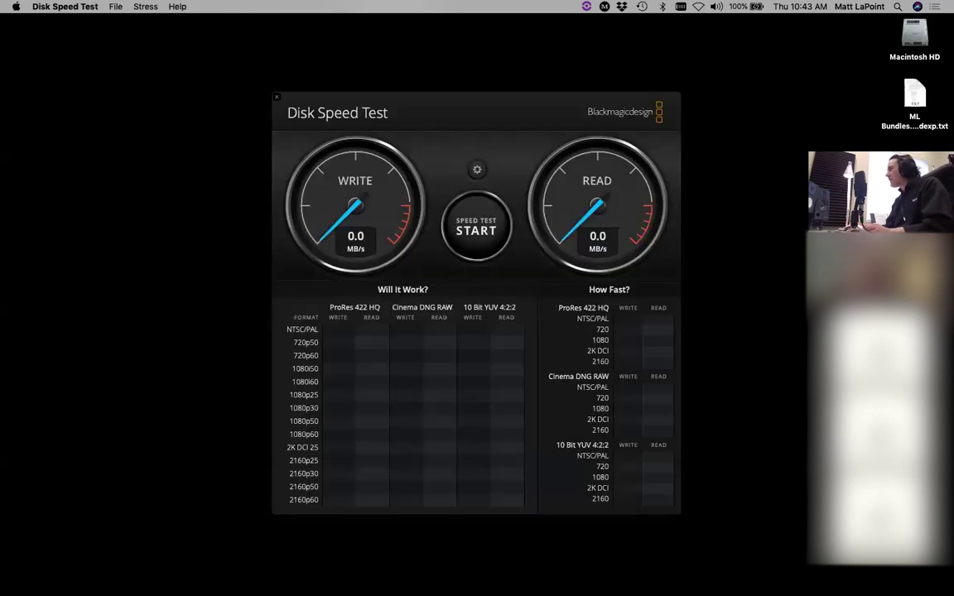
drag(511, 112, 484, 99)
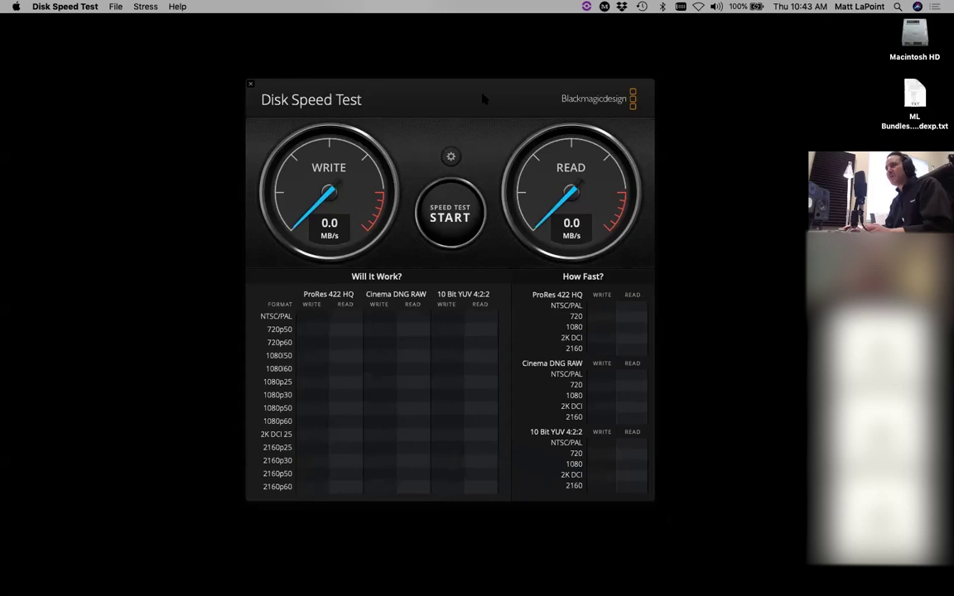
drag(484, 99, 445, 95)
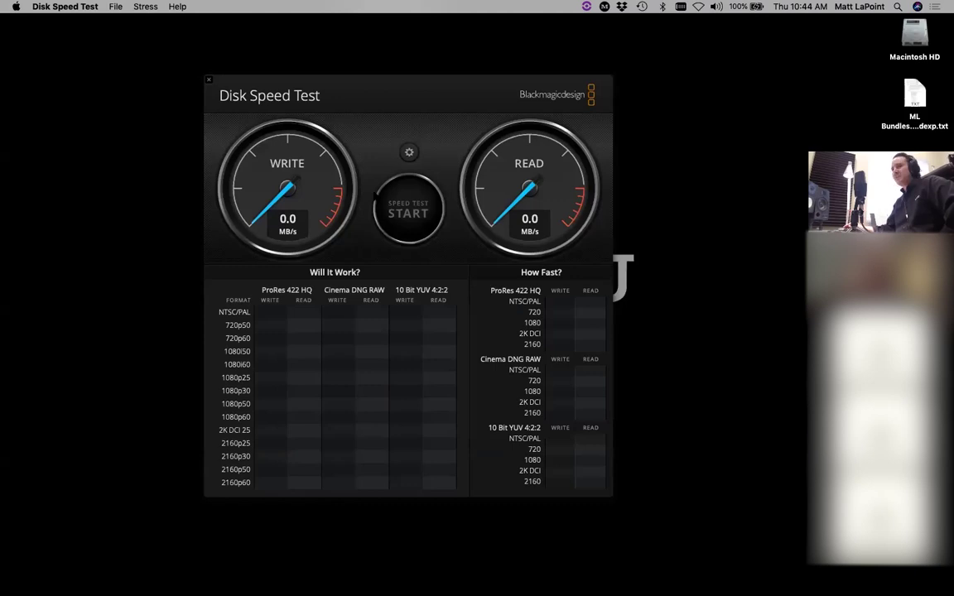
drag(388, 96, 416, 92)
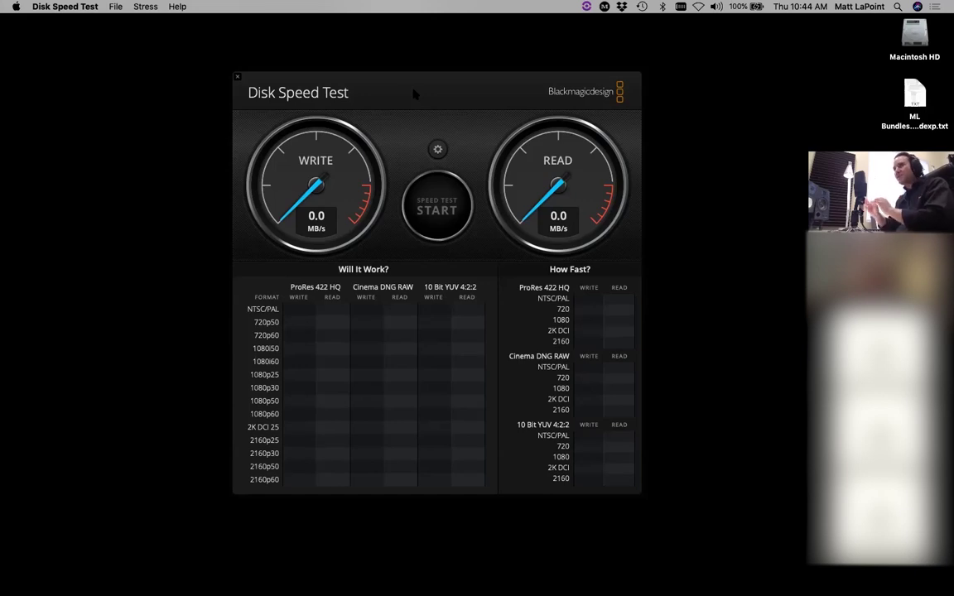
drag(473, 81, 480, 81)
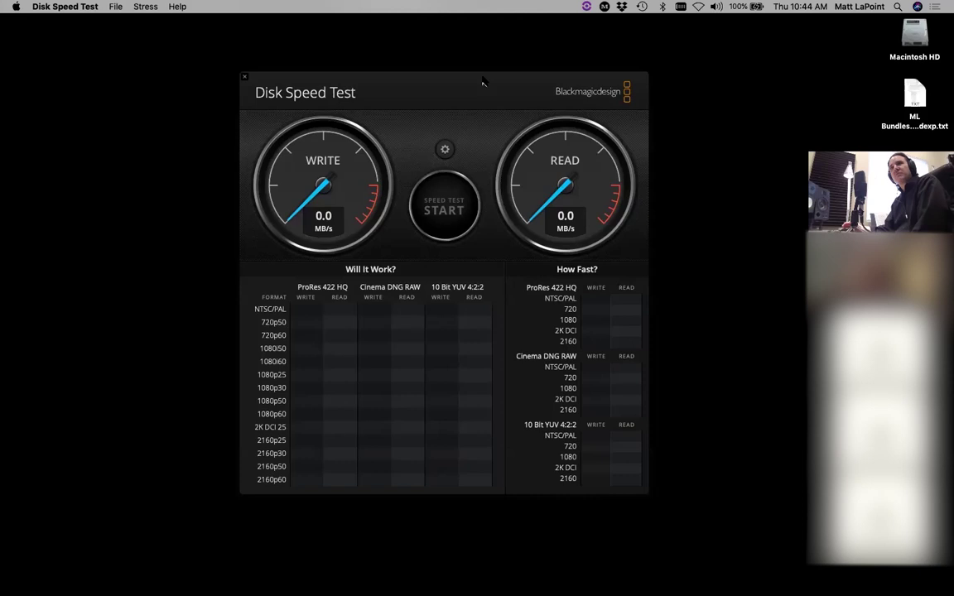
Step: Quit Disk Speed Test without running it and switch back to Digital Performer
drag(327, 75, 334, 75)
click(64, 7)
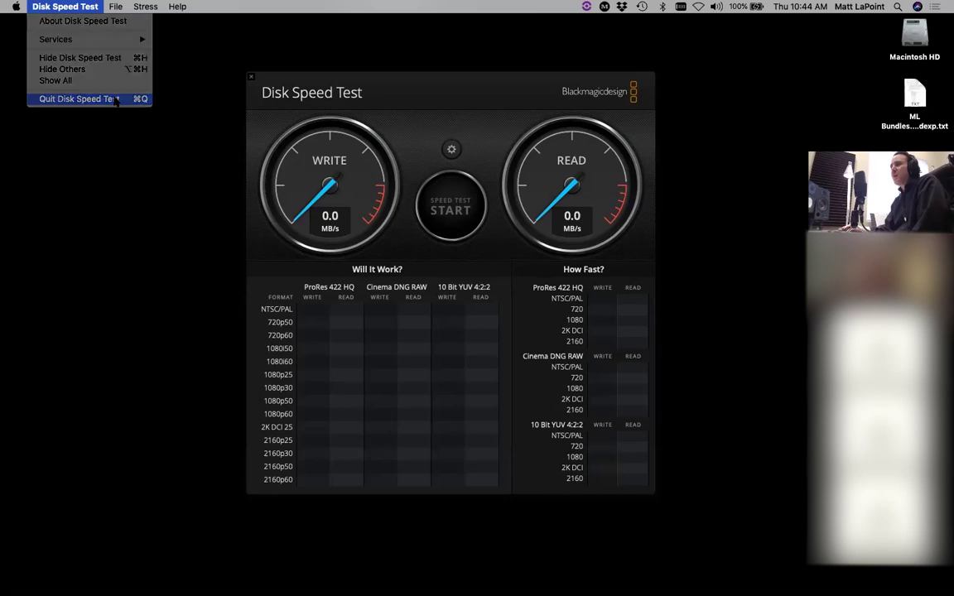
click(116, 101)
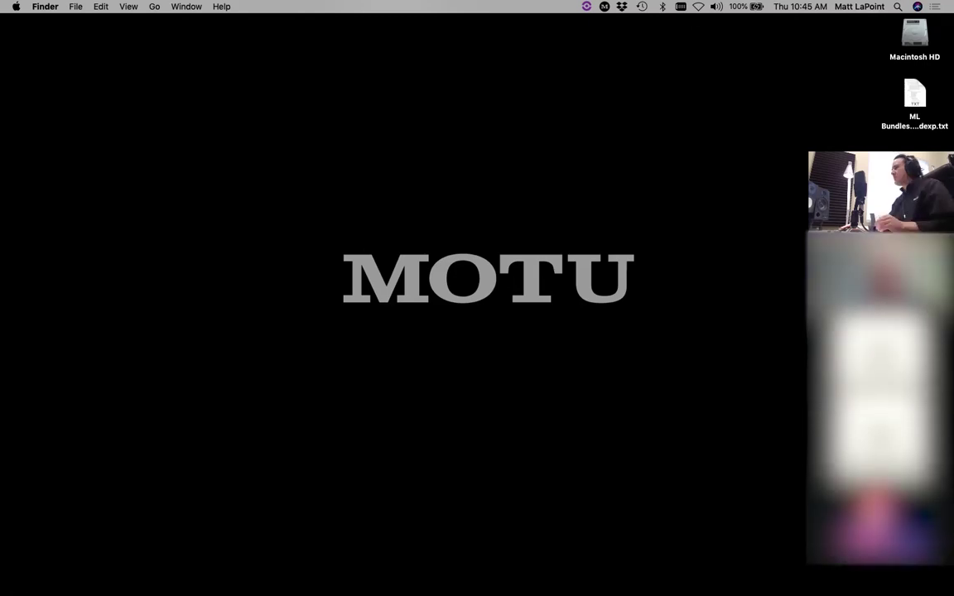
key(super+Tab)
key(super+Tab)
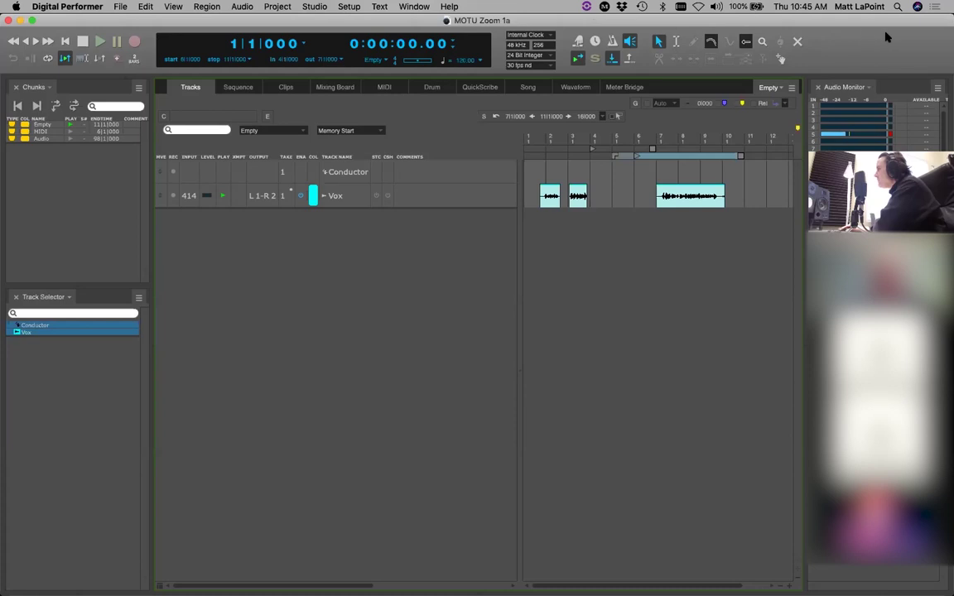
Step: Open the theme preferences and apply the Carbon Fiber theme
click(71, 7)
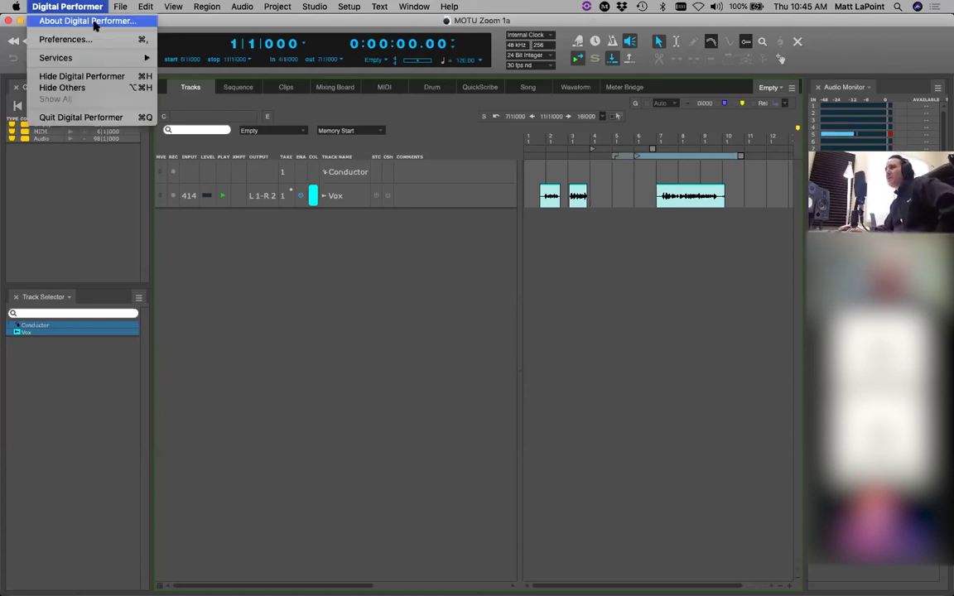
click(97, 41)
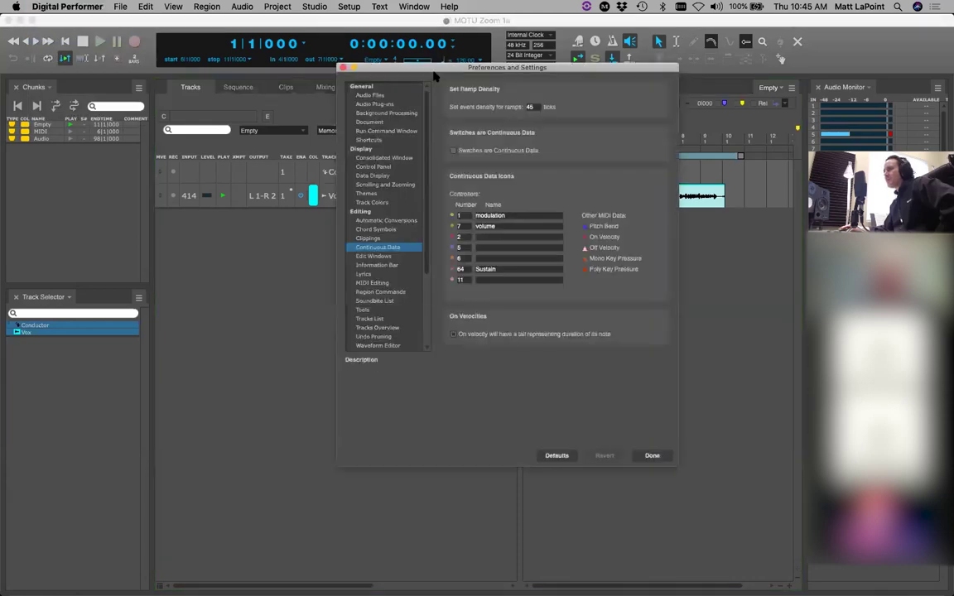
drag(435, 73, 422, 76)
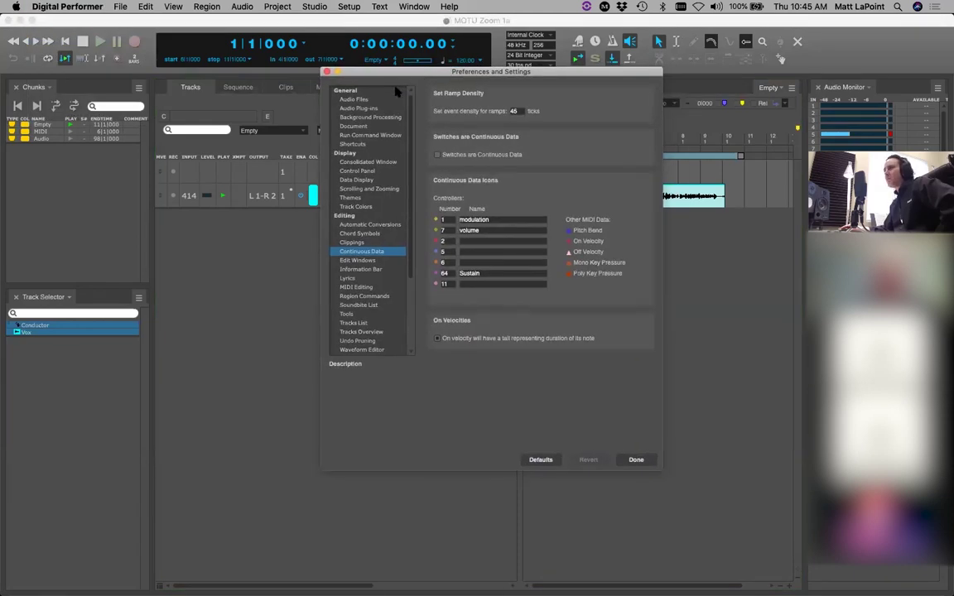
click(389, 197)
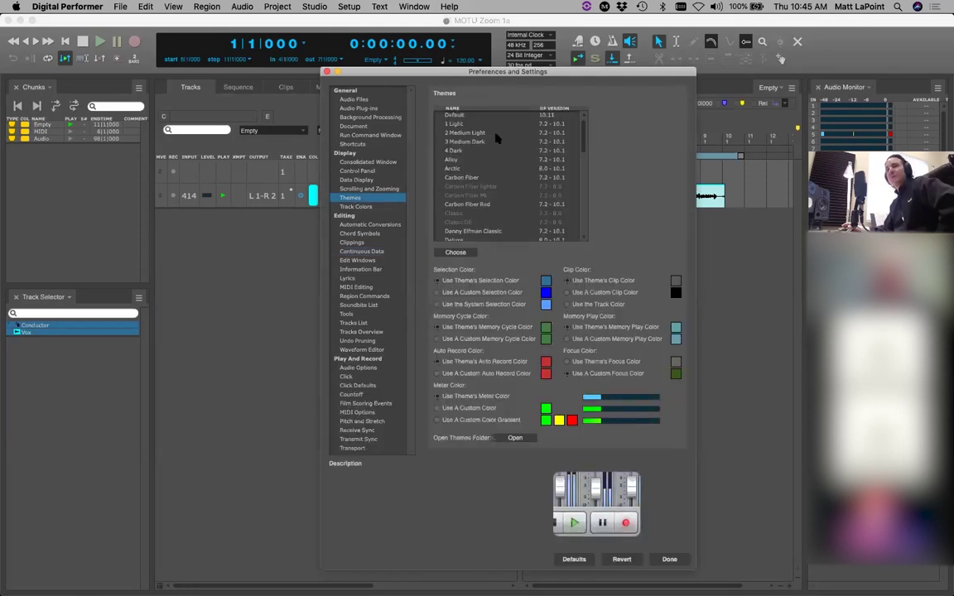
click(482, 177)
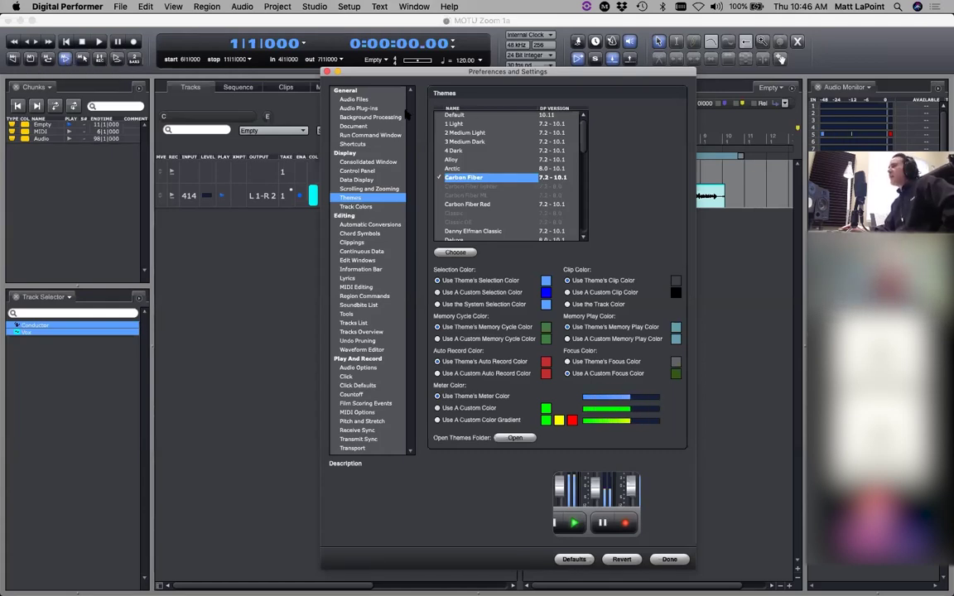
Step: Reapply the Default theme and close the preferences window
drag(461, 75, 444, 66)
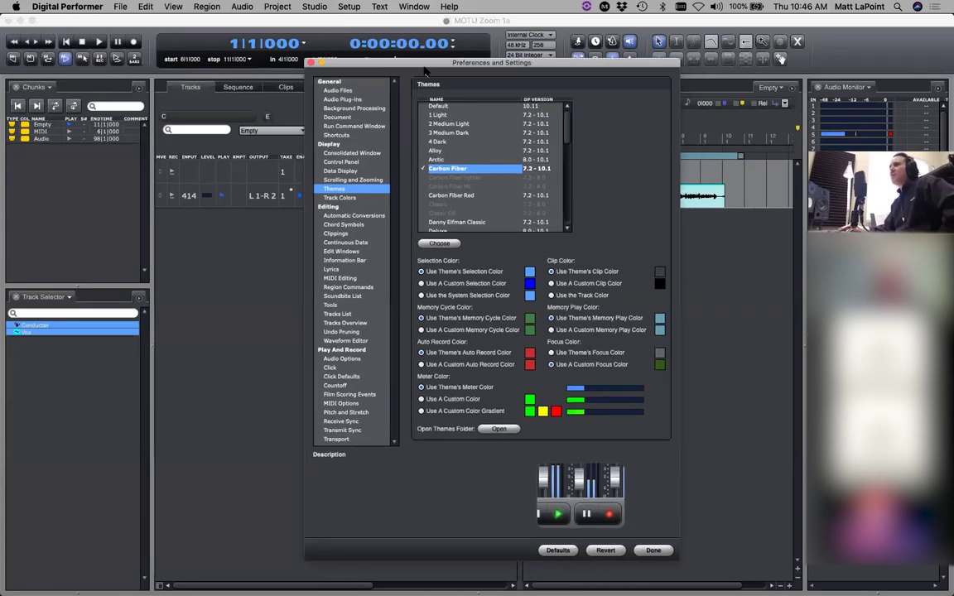
double_click(457, 106)
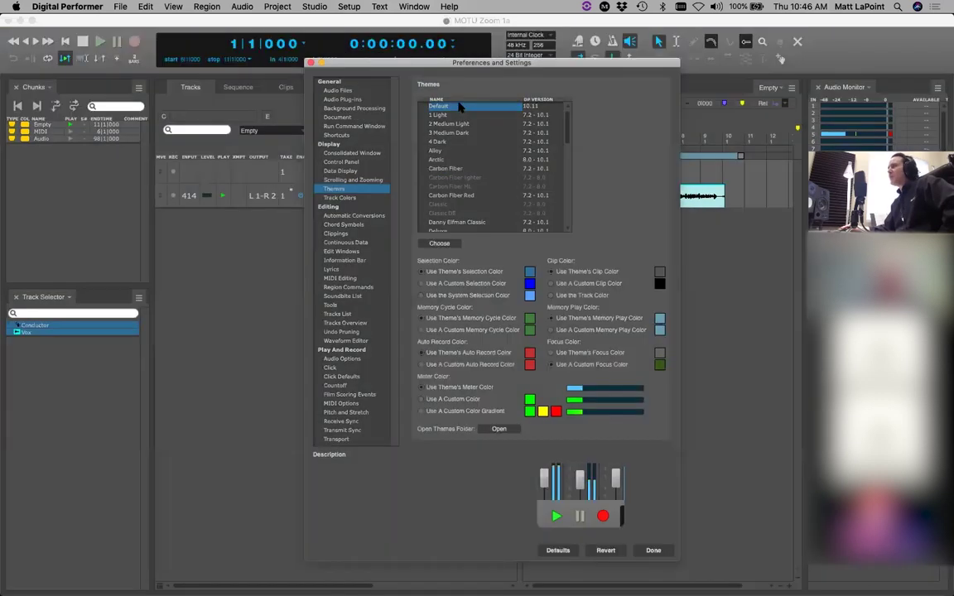
click(310, 64)
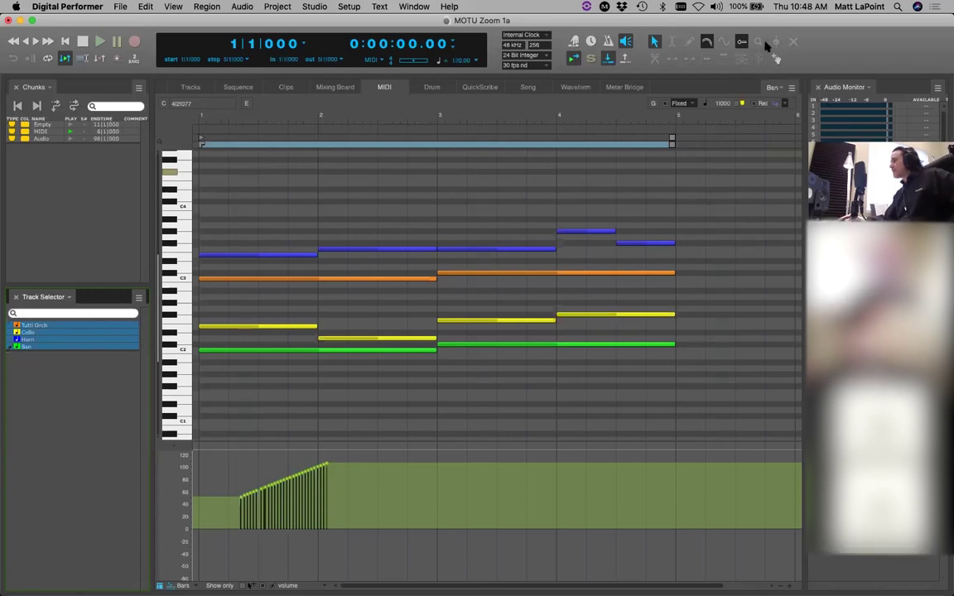
Step: Show the Tracks view, look up the "auto r" commands in the Commands window, and close it
click(447, 178)
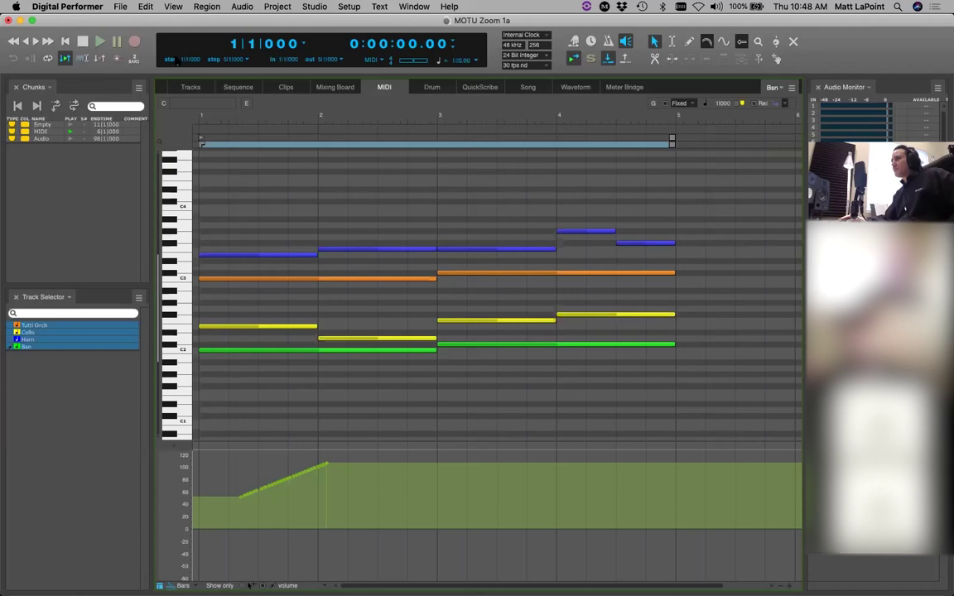
click(190, 87)
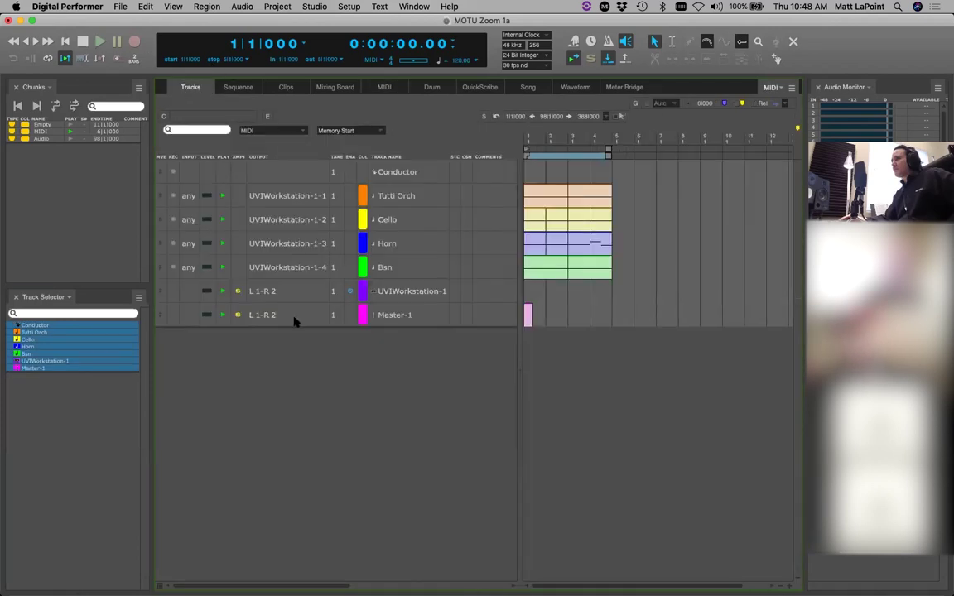
key(shift+l)
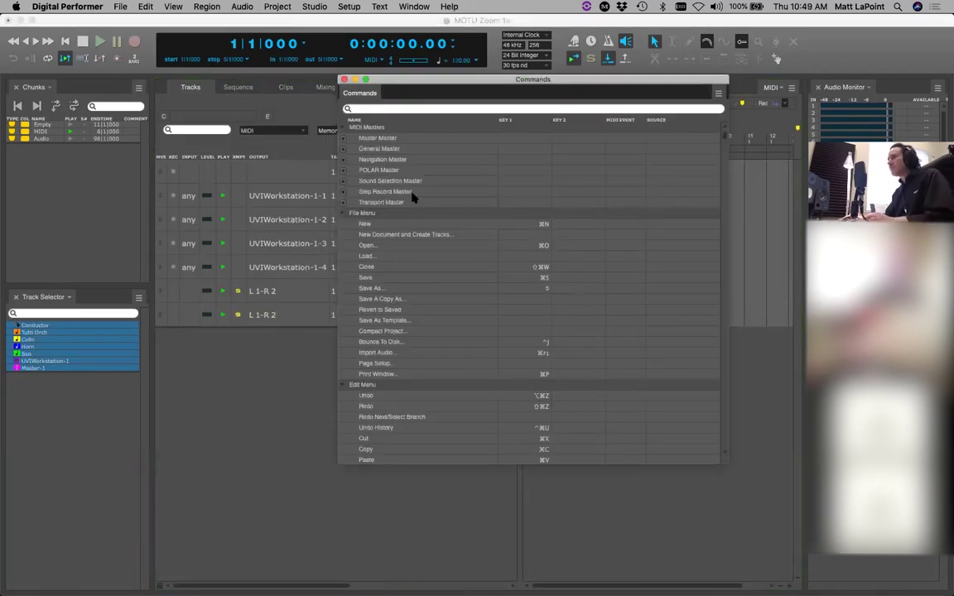
drag(455, 76, 395, 82)
text(auto)
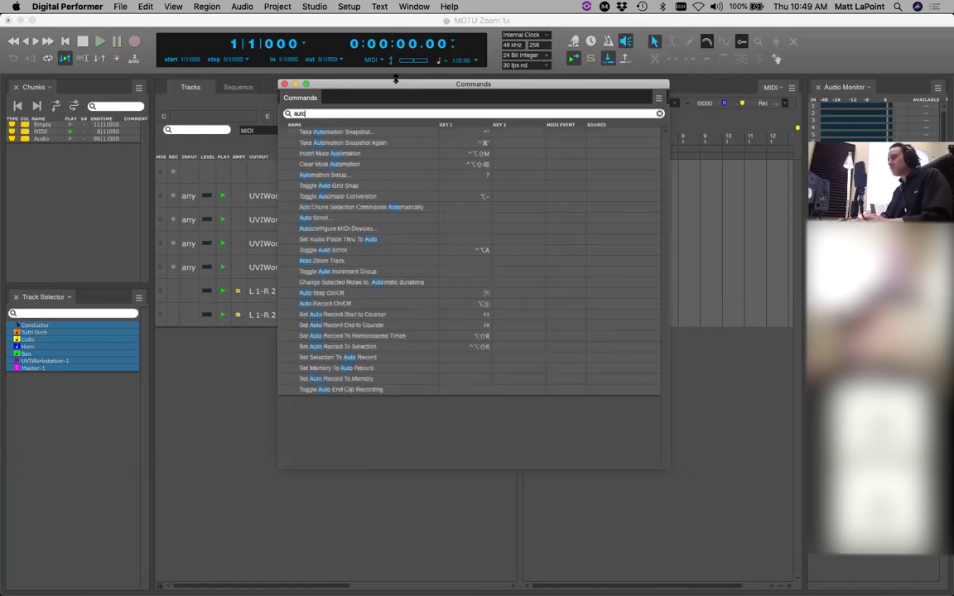
text( r)
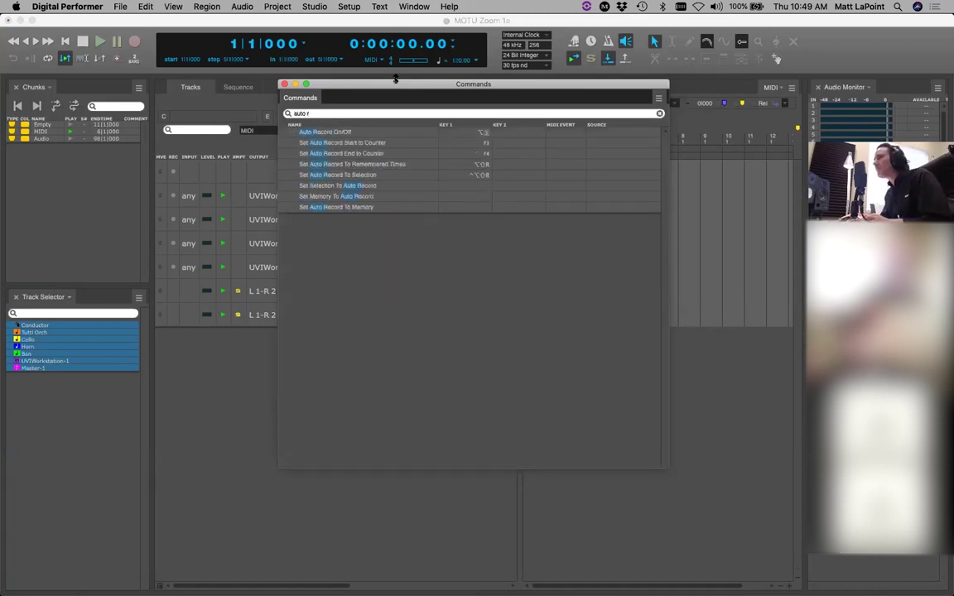
drag(398, 86, 327, 103)
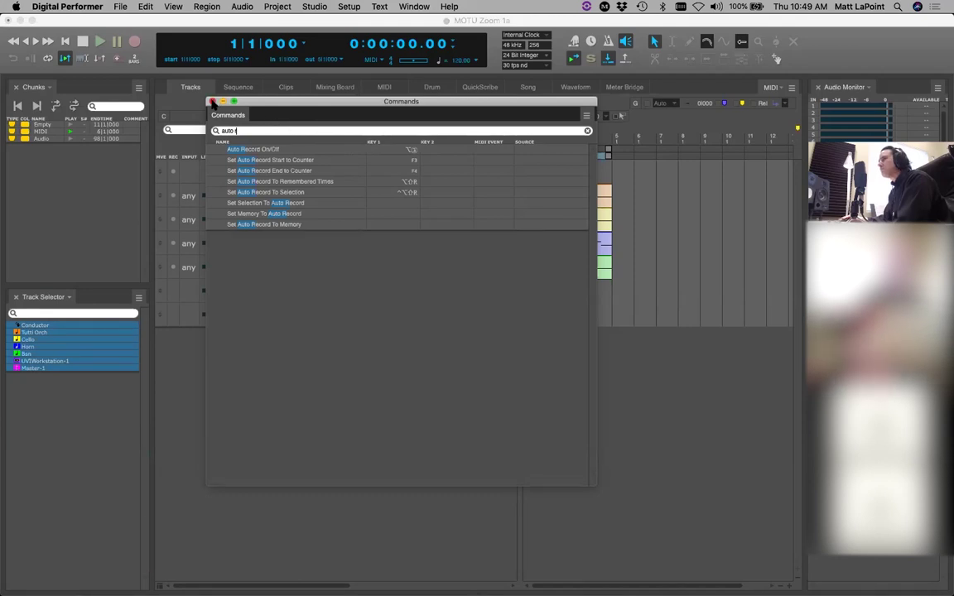
click(212, 101)
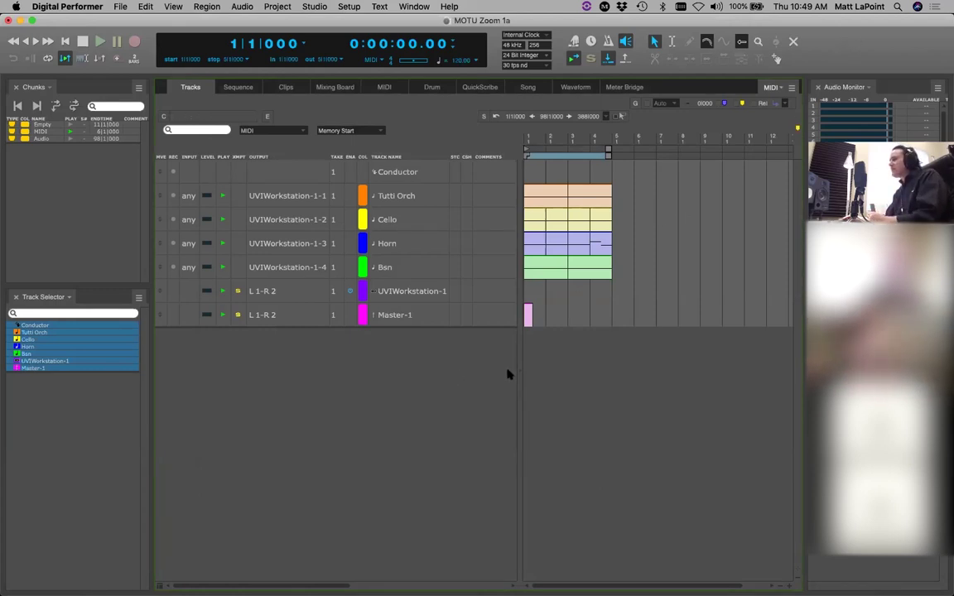
Step: Widen the timeline area of the Tracks view and look up the "auto re" commands in the Commands window
drag(521, 374, 475, 379)
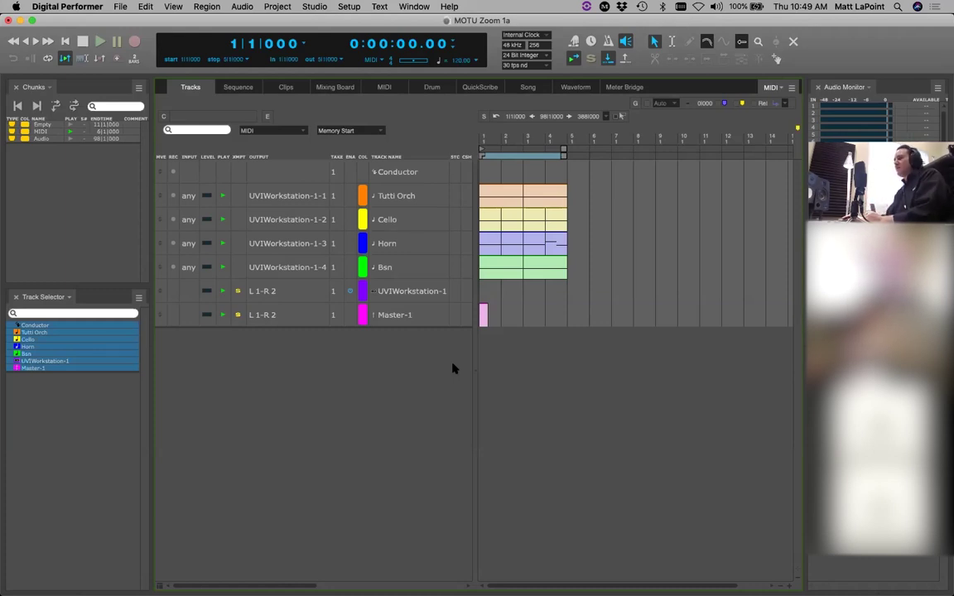
key(shift+l)
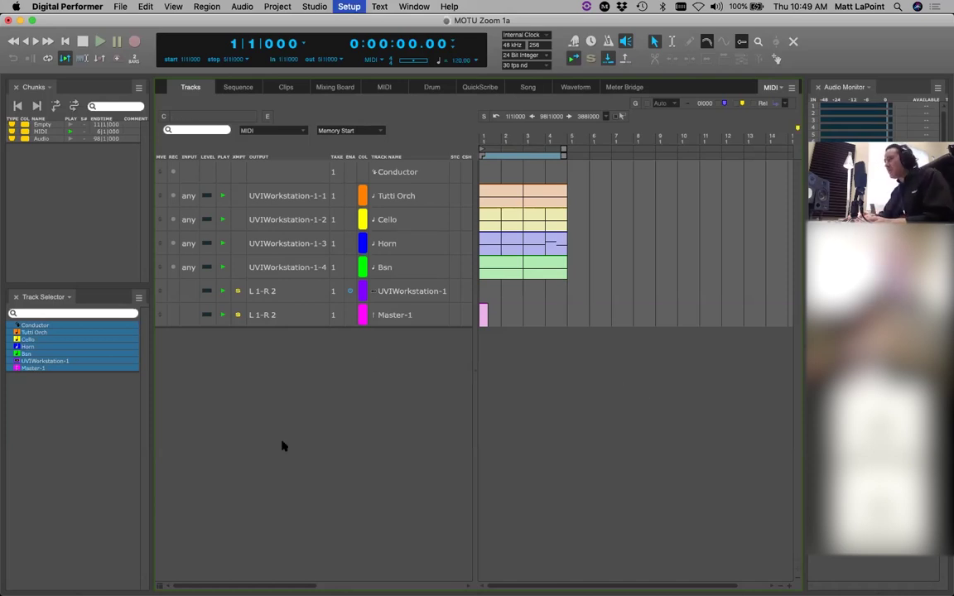
text(auto re)
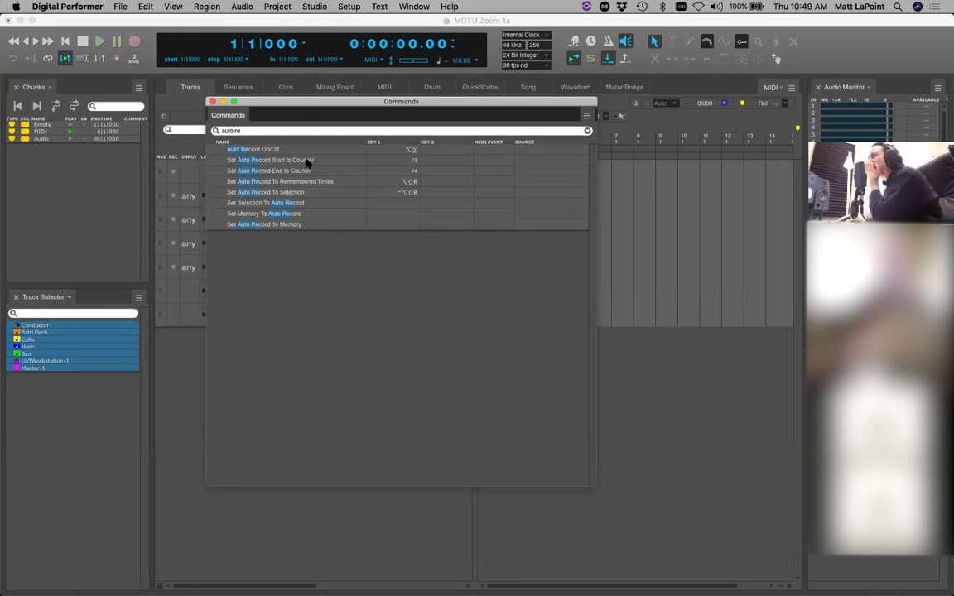
drag(457, 102, 484, 110)
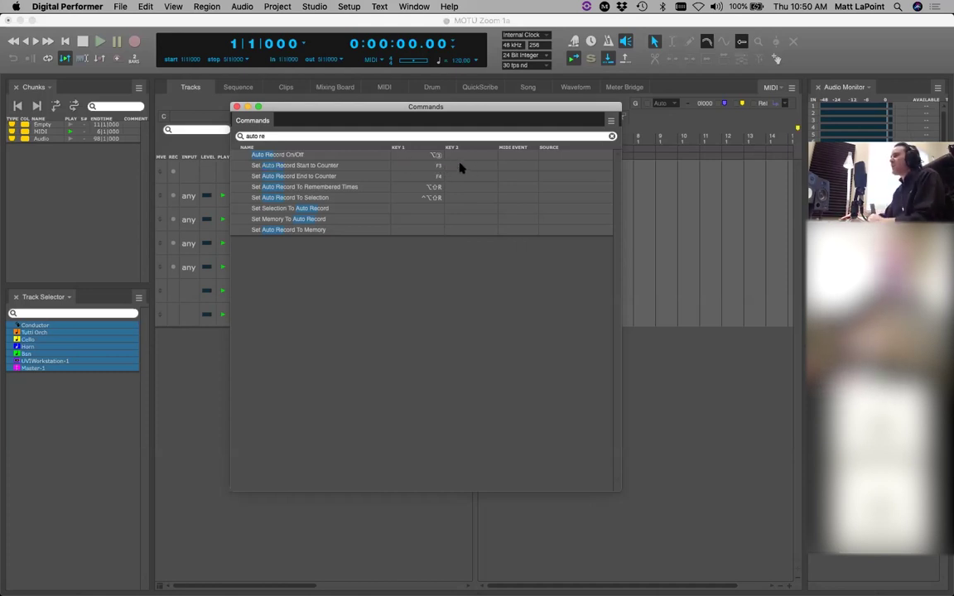
click(236, 109)
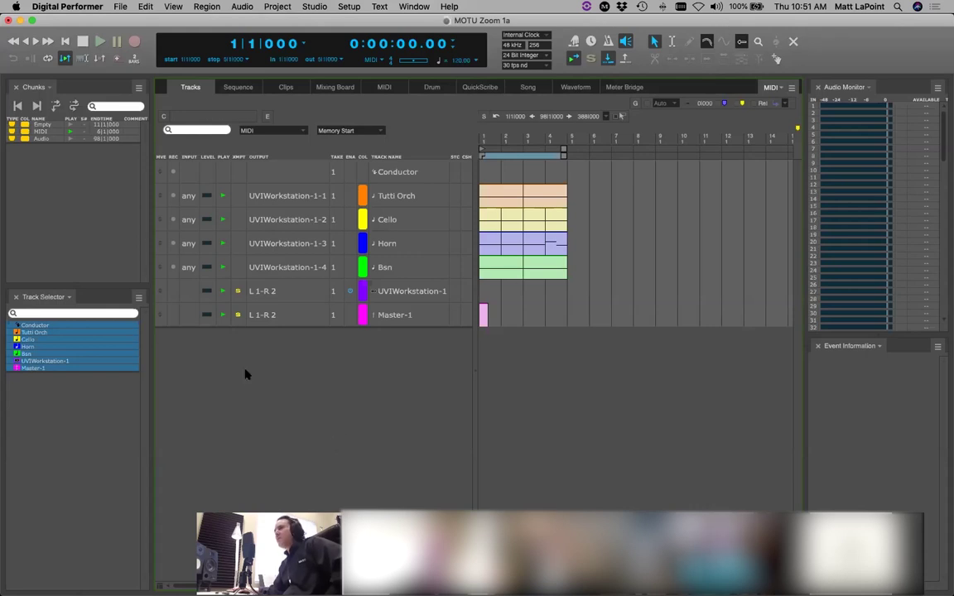
Step: Play-enable the Empty sequence in the chunk list and save the project
click(70, 124)
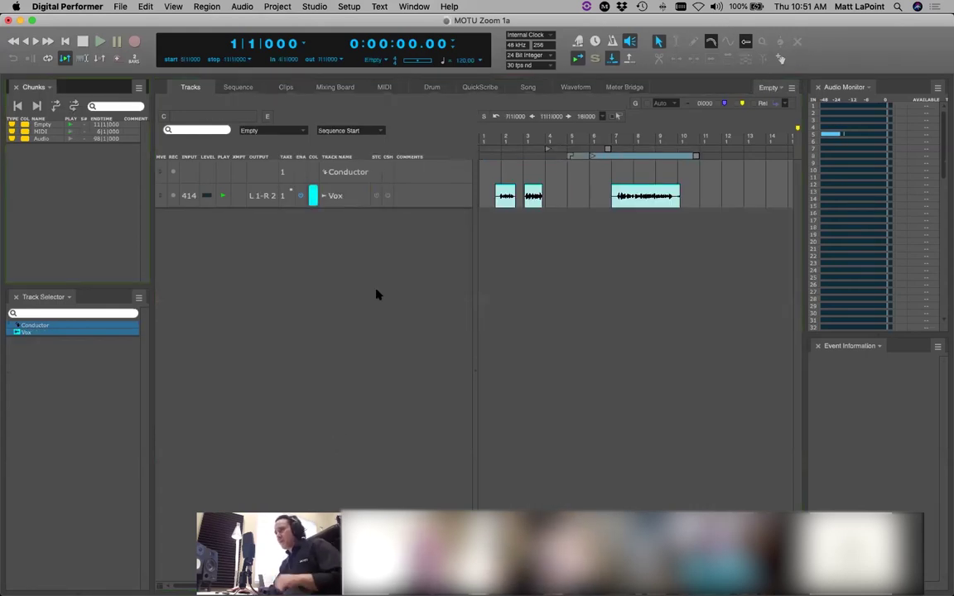
key(super+s)
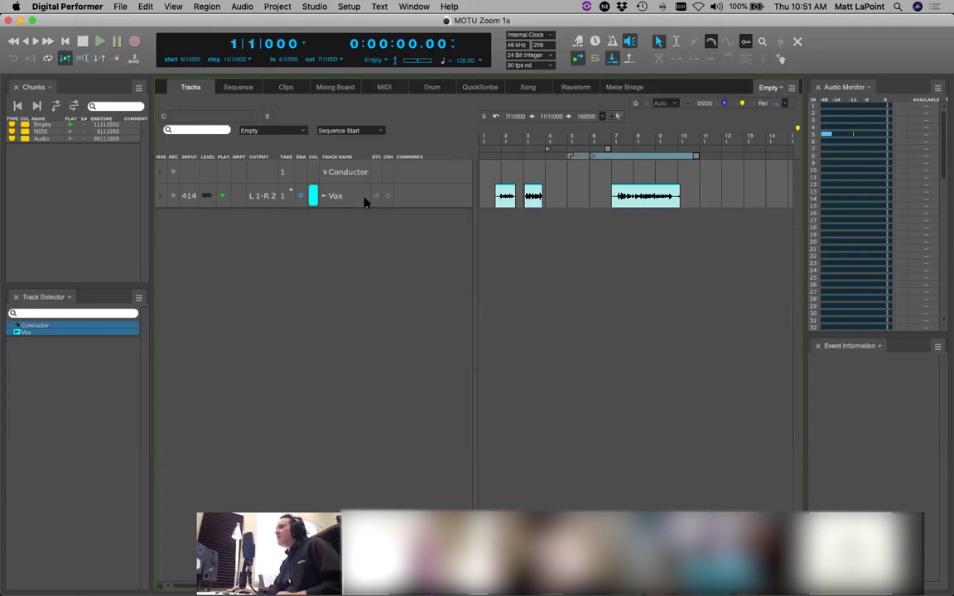
Step: Review the available Audio Patch Thru modes and set Audio Patch Thru to Auto
click(313, 7)
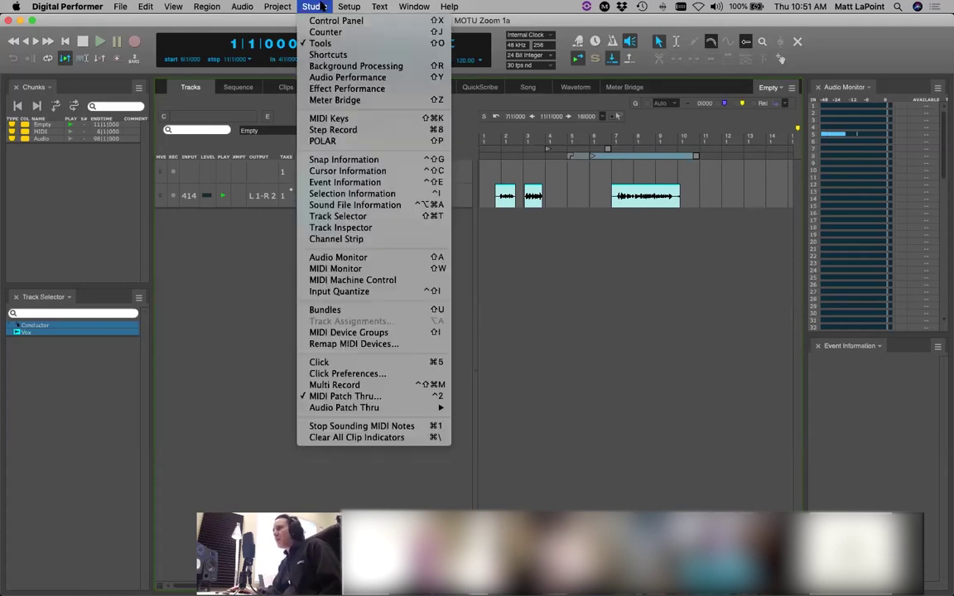
mouse_move(416, 412)
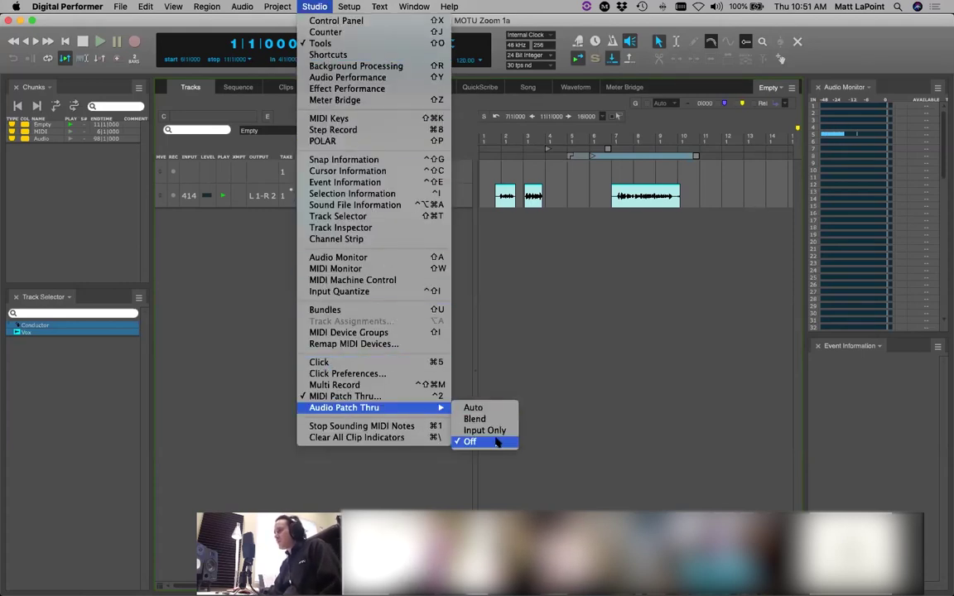
click(603, 429)
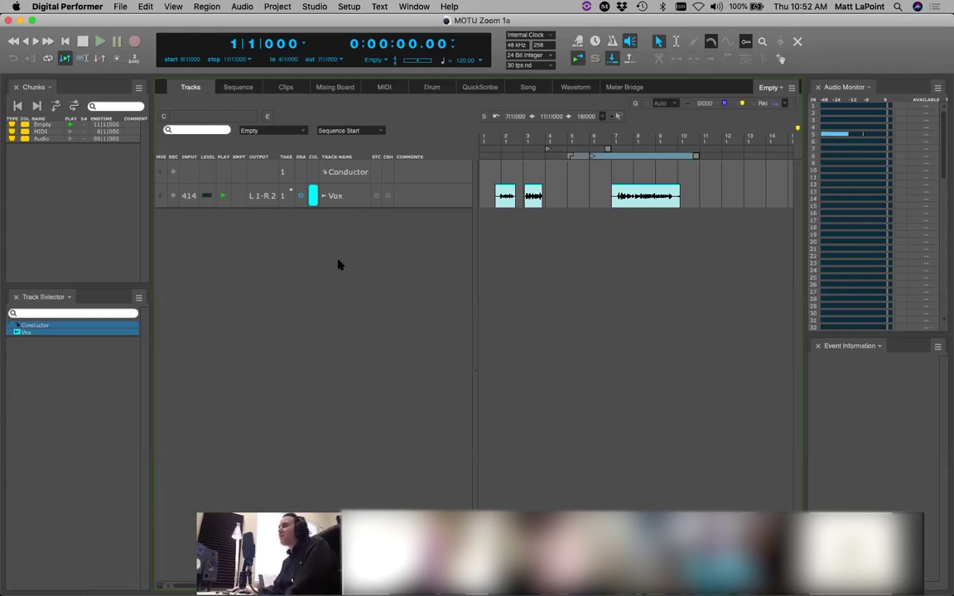
click(313, 7)
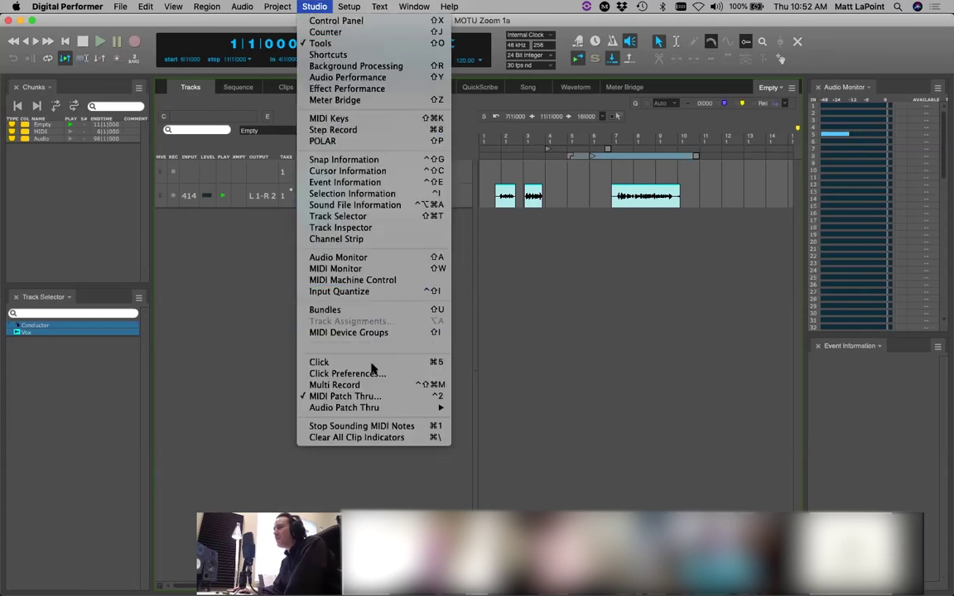
mouse_move(364, 407)
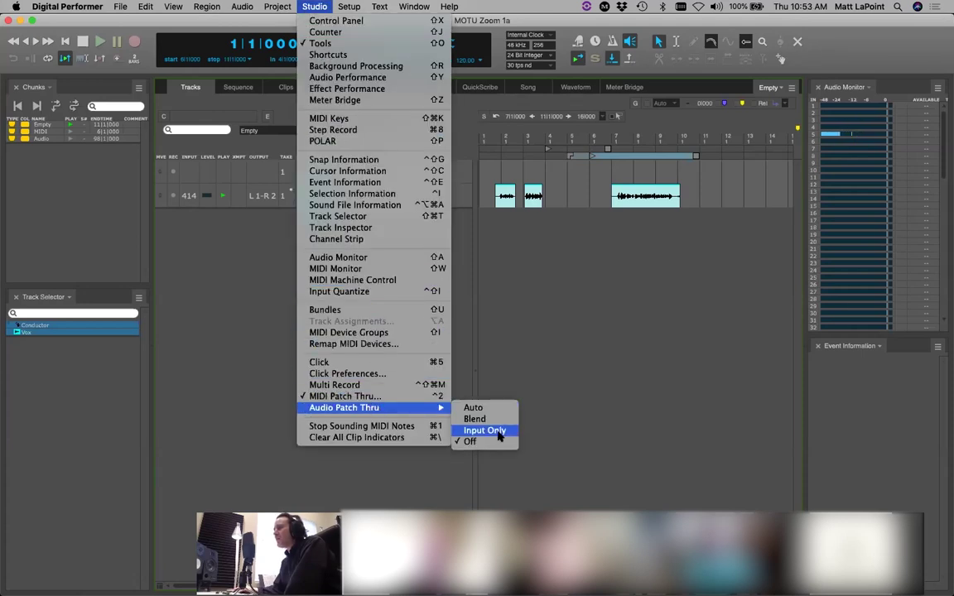
click(494, 407)
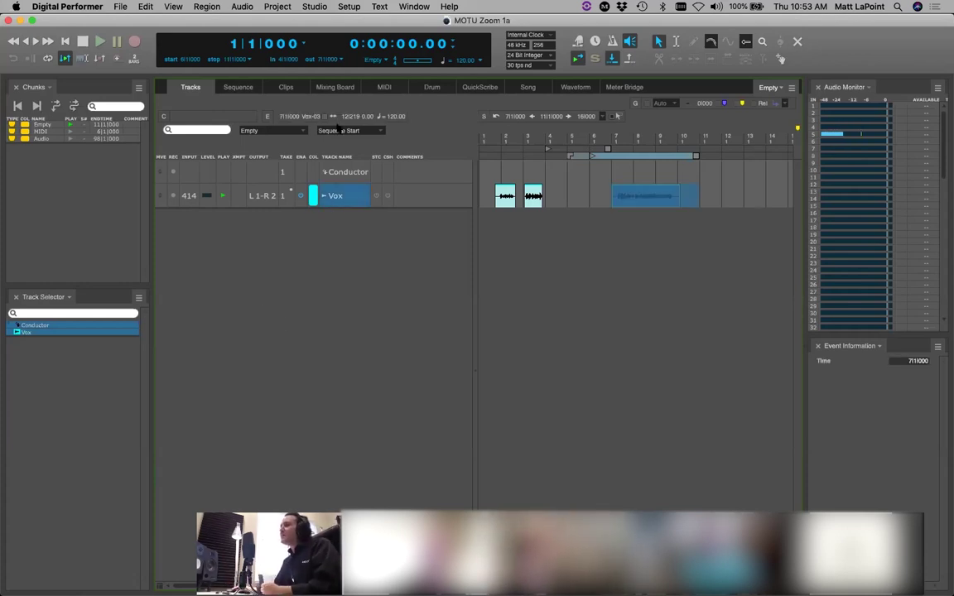
Step: Insert MOTU's ProVerb (mono to stereo) effect on the Vox track in the Mixing Board
click(334, 87)
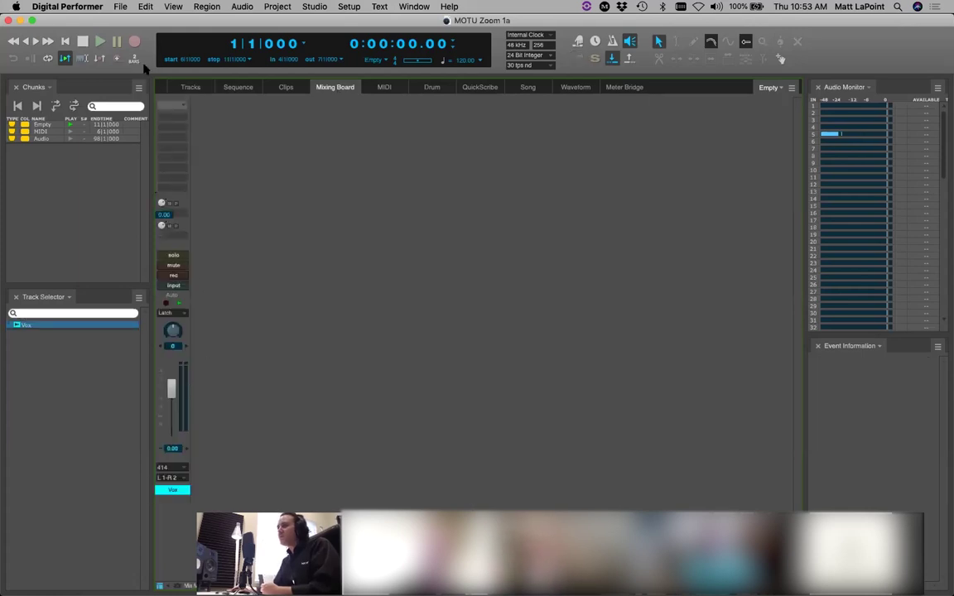
click(173, 127)
mouse_move(248, 229)
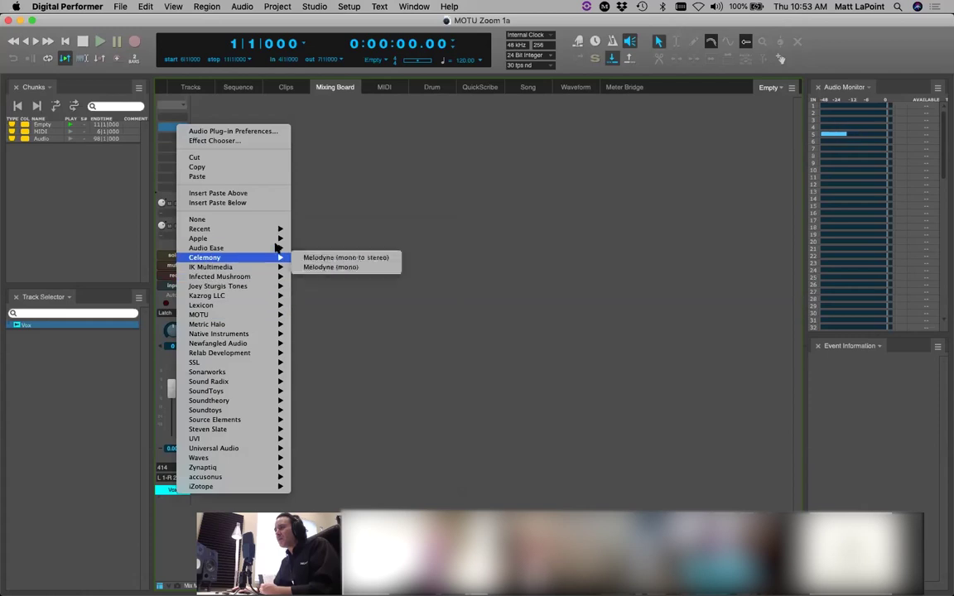
mouse_move(248, 315)
scroll(344, 446, down, 8)
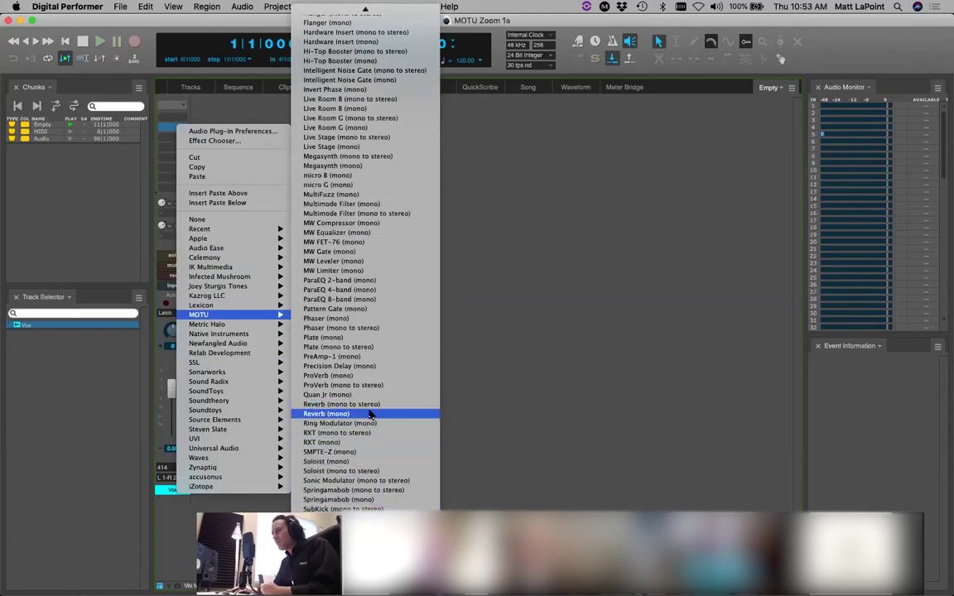
click(372, 383)
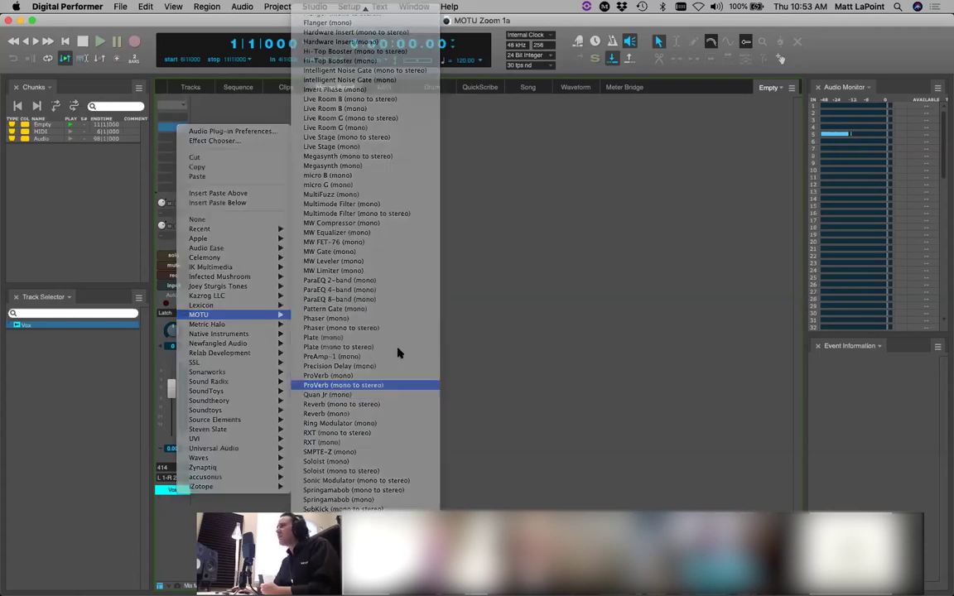
Step: Set ProVerb's mix to 20% and shorten its reverb length on the Vox track, closing the effect window when done
drag(461, 93, 308, 96)
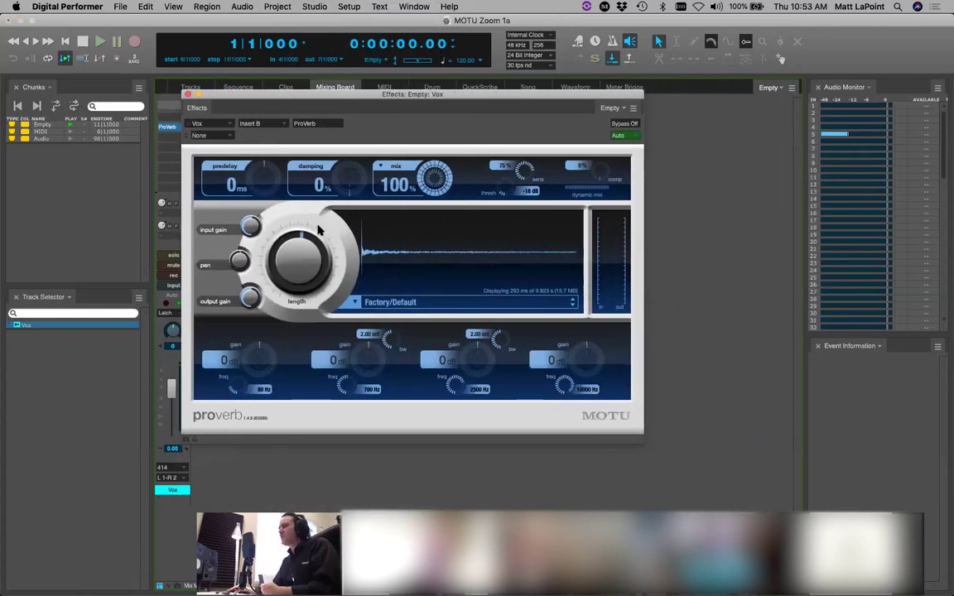
drag(434, 174, 433, 244)
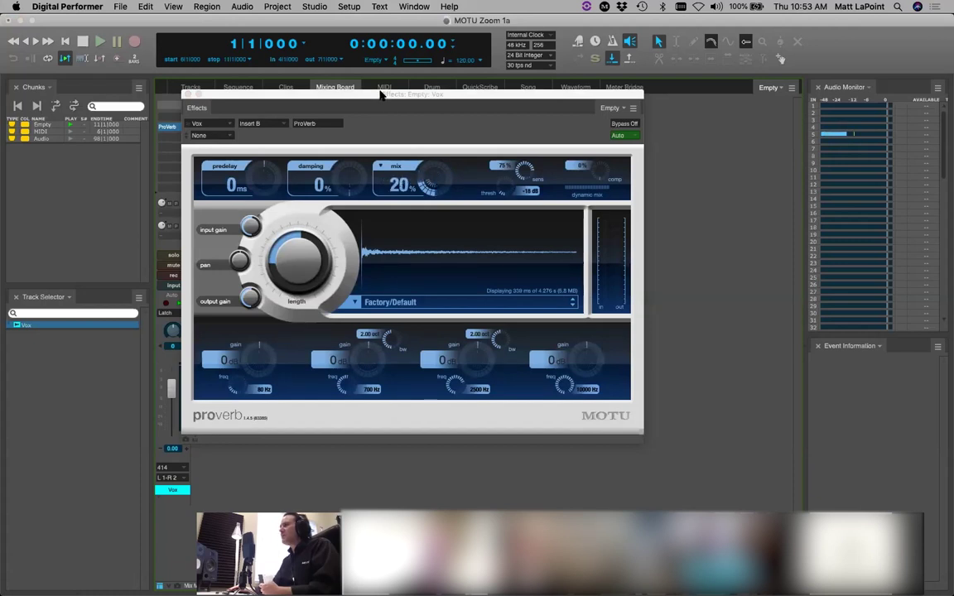
drag(381, 93, 476, 93)
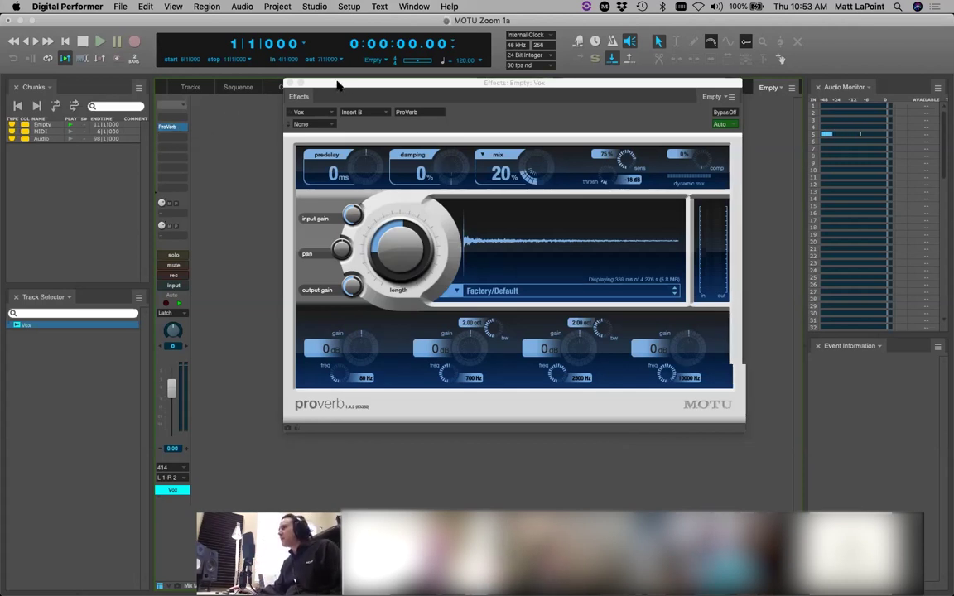
drag(337, 83, 297, 86)
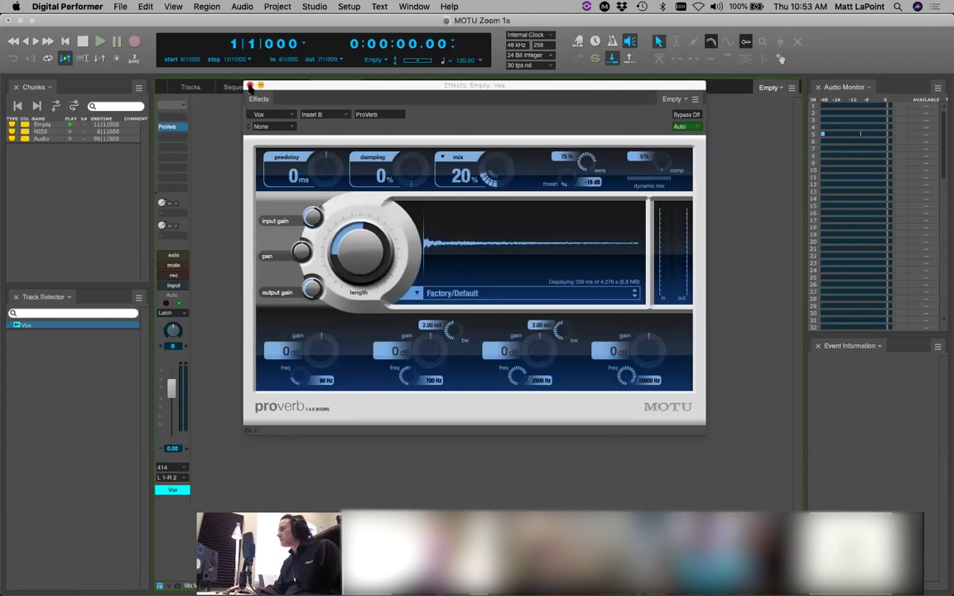
click(250, 85)
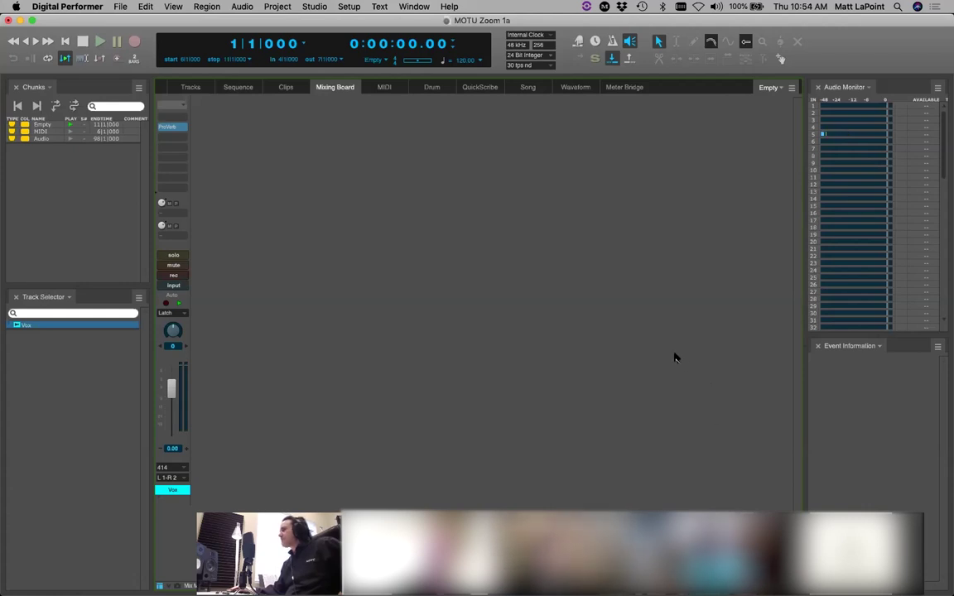
Step: Open the Commands window from the Tracks view and save its command list to the Desktop as a PDF named Commands
click(188, 84)
click(383, 364)
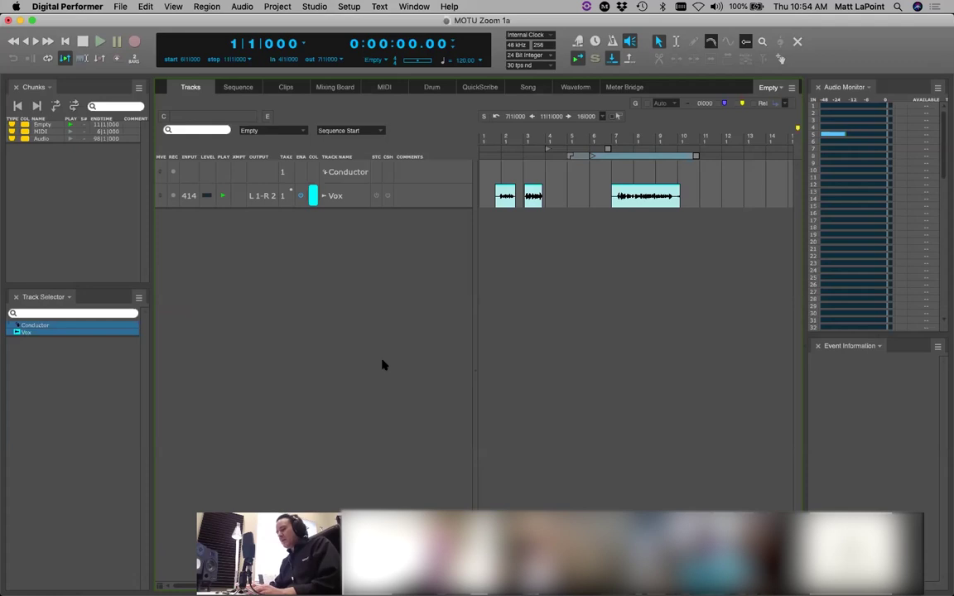
key(shift+l)
click(610, 121)
click(541, 120)
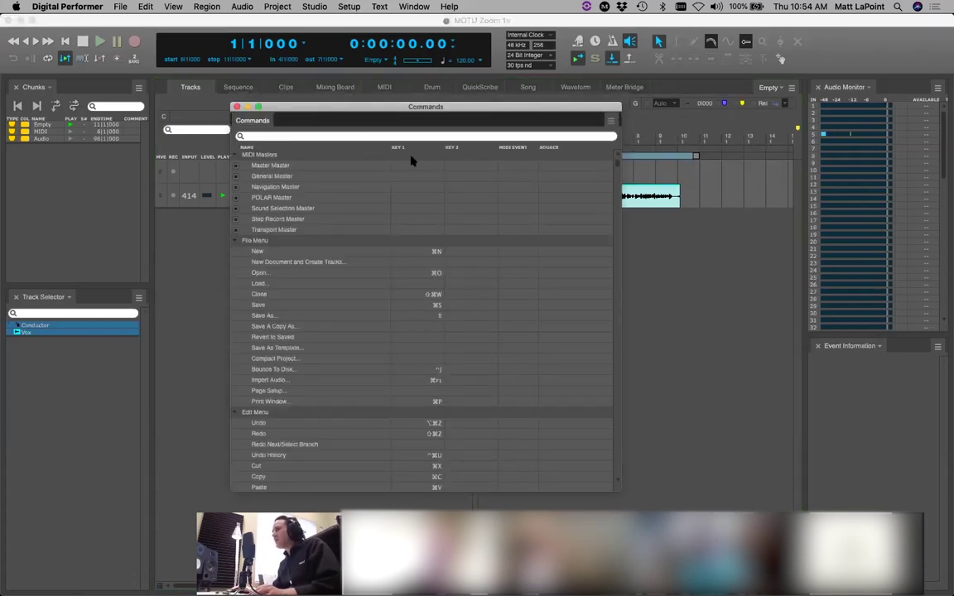
key(super+s)
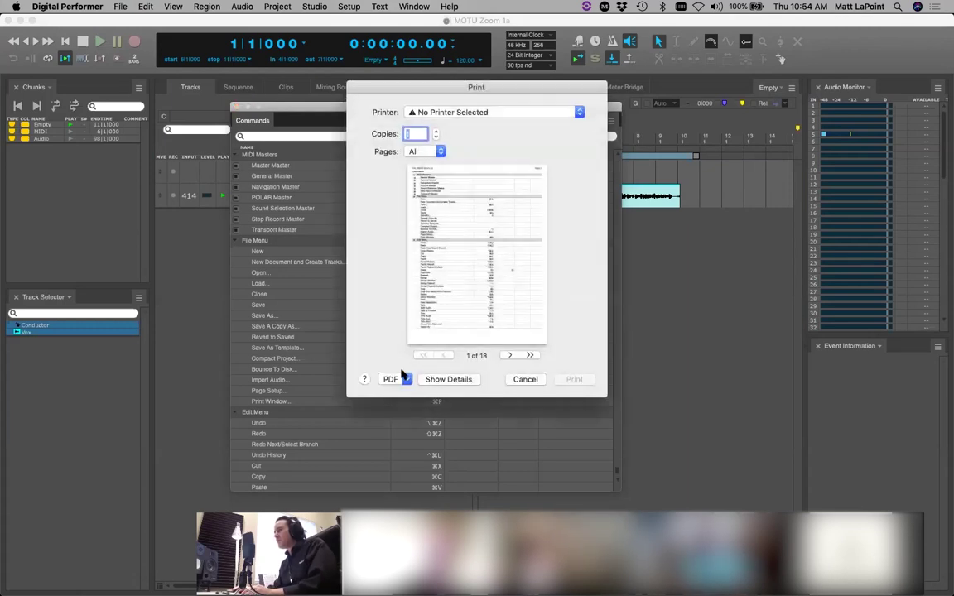
click(391, 379)
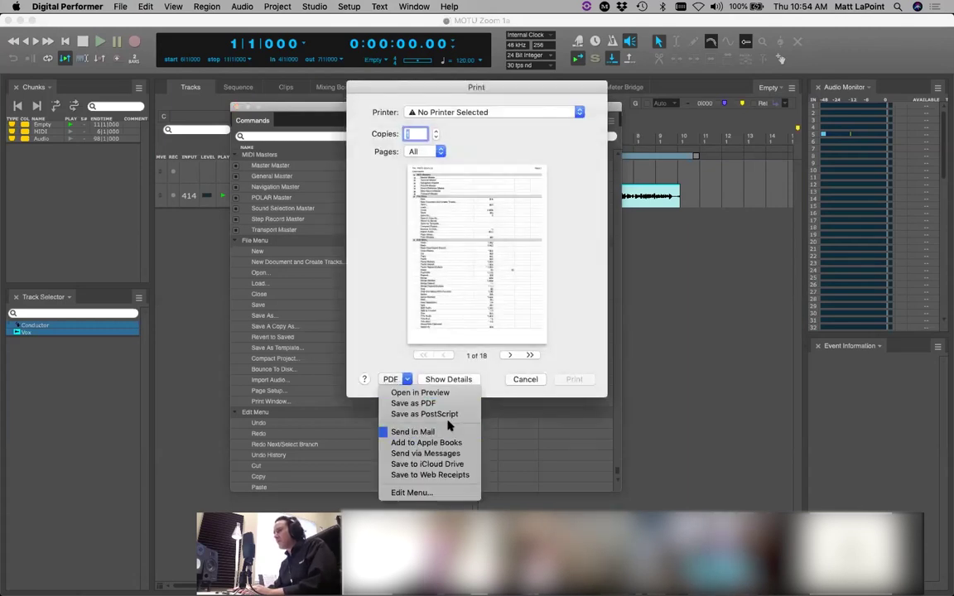
click(399, 403)
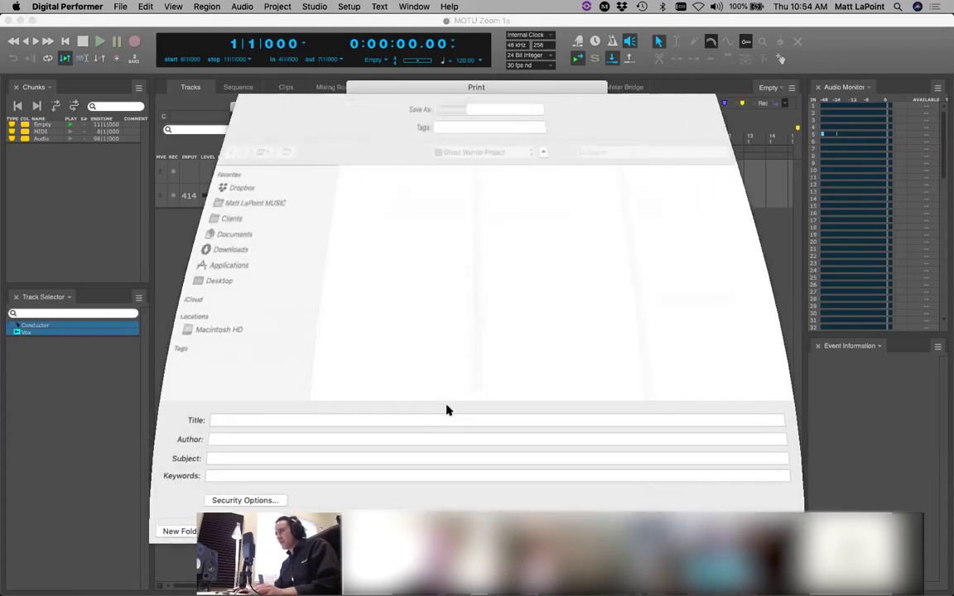
key(super+d)
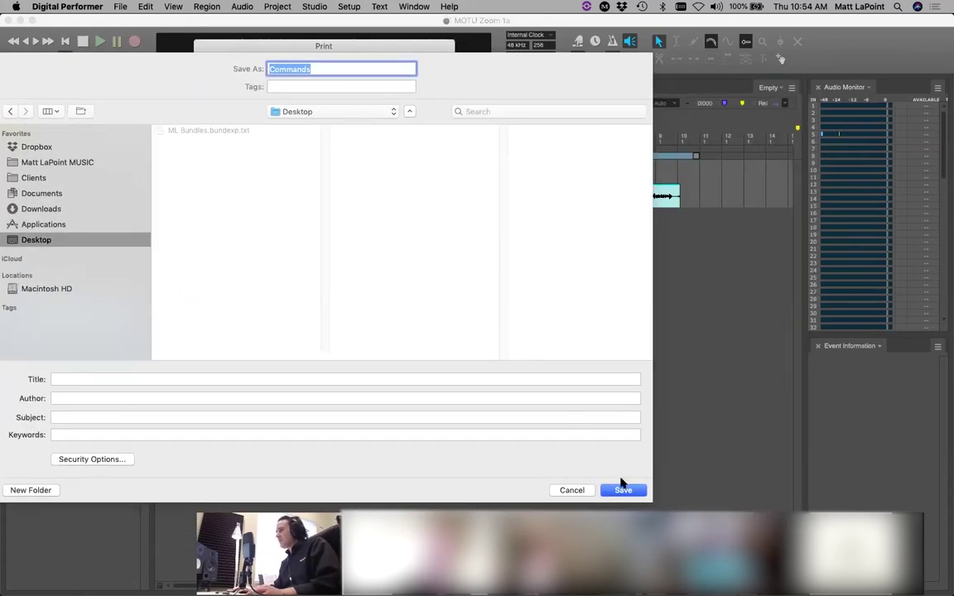
click(619, 490)
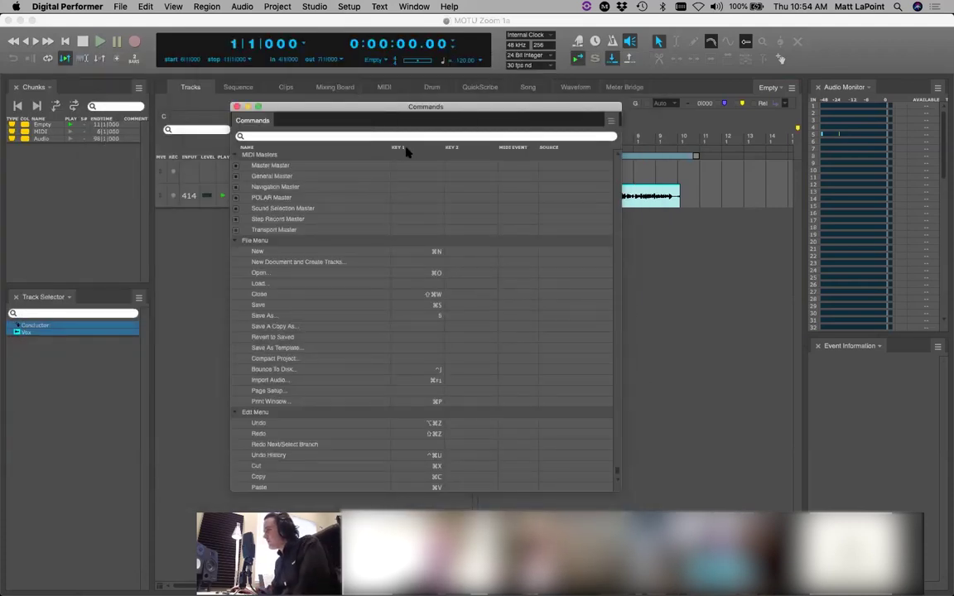
Step: Review the Commands window's options for exporting, importing and reverting key bindings, and close the window
drag(396, 109, 379, 96)
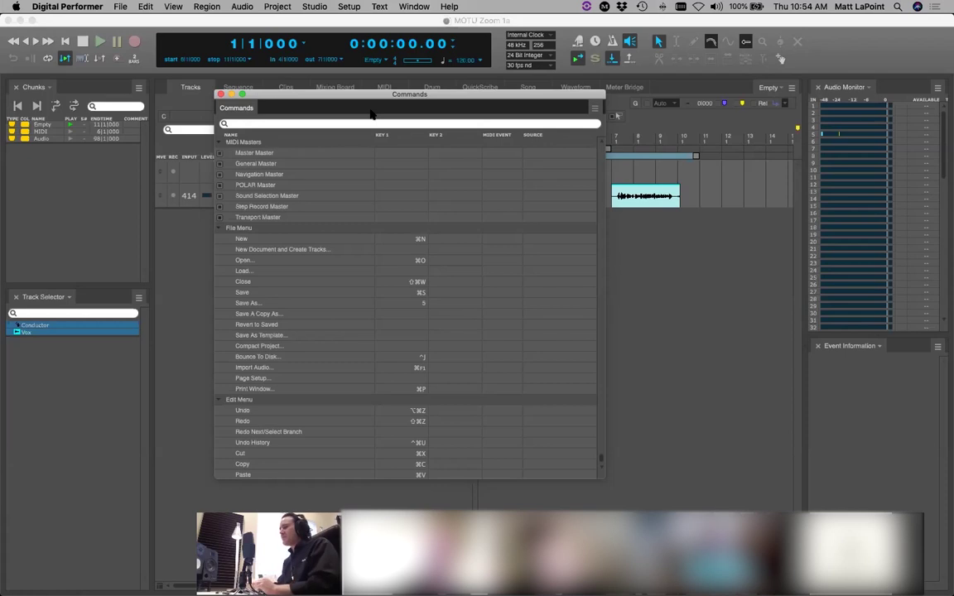
drag(388, 91, 390, 89)
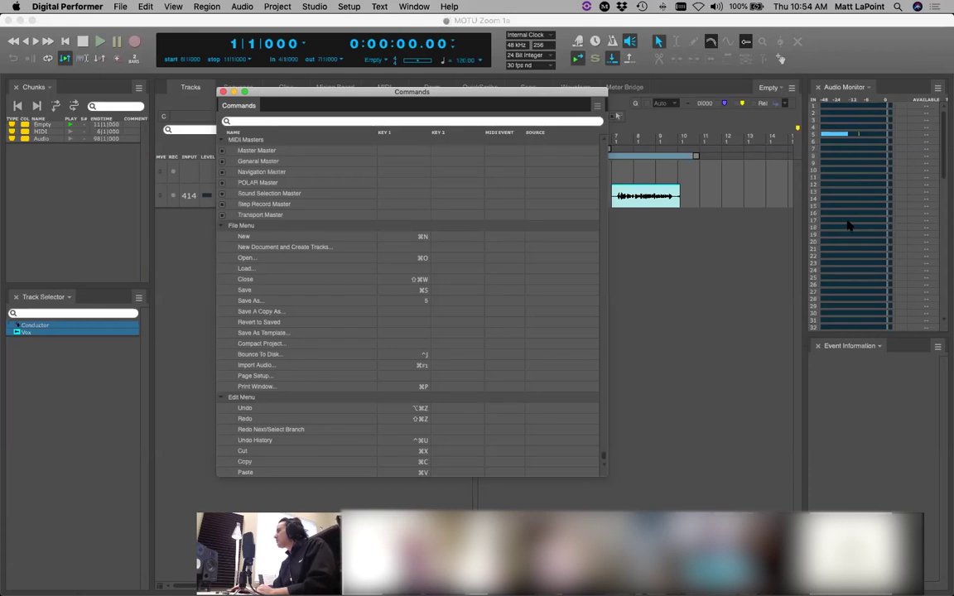
drag(507, 94, 502, 90)
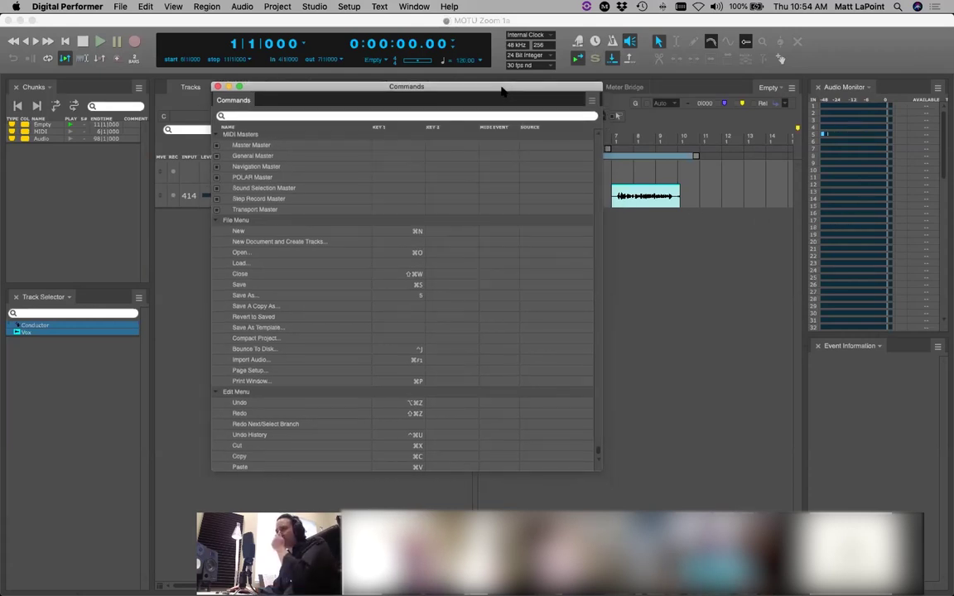
click(590, 100)
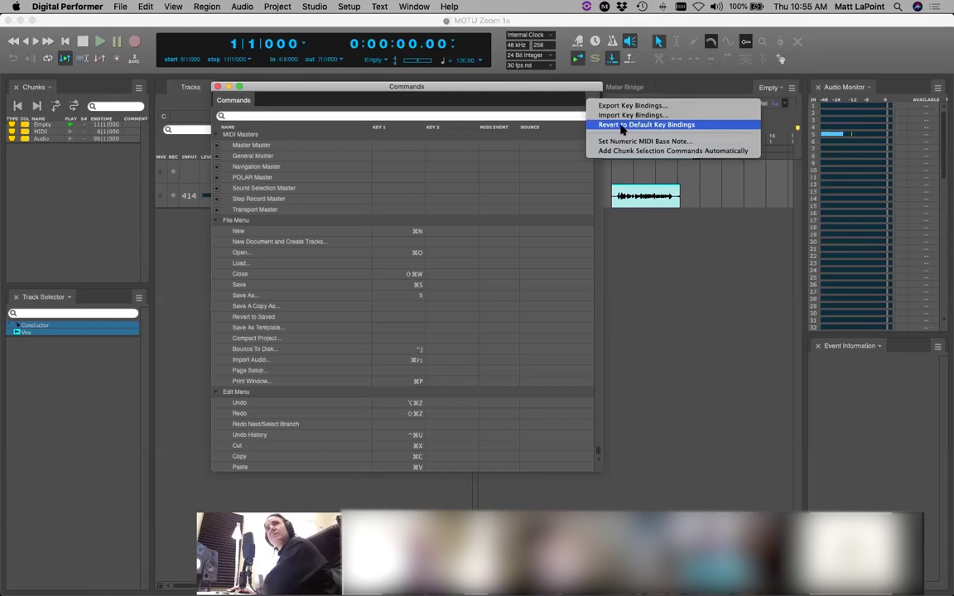
click(529, 96)
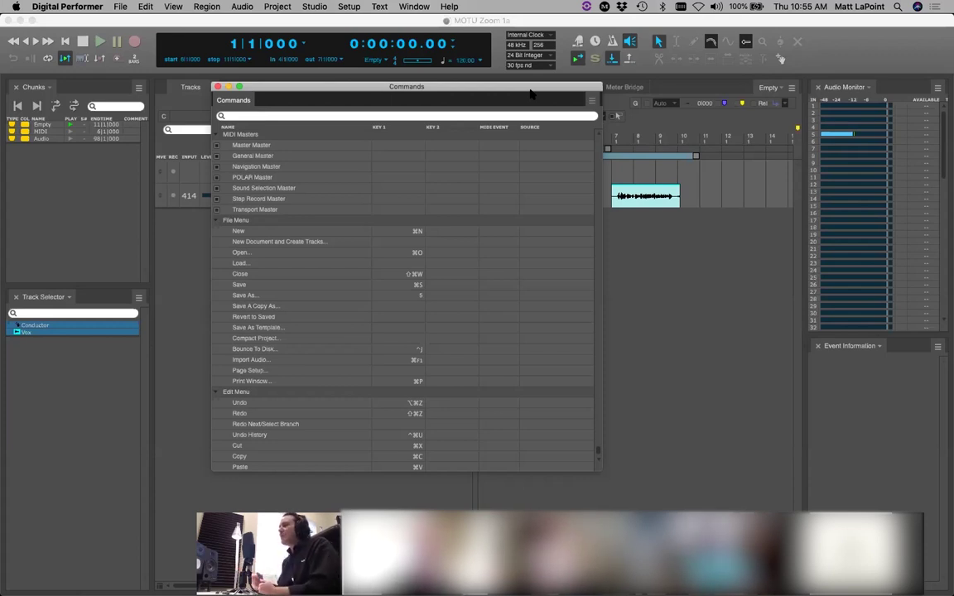
click(592, 100)
click(574, 93)
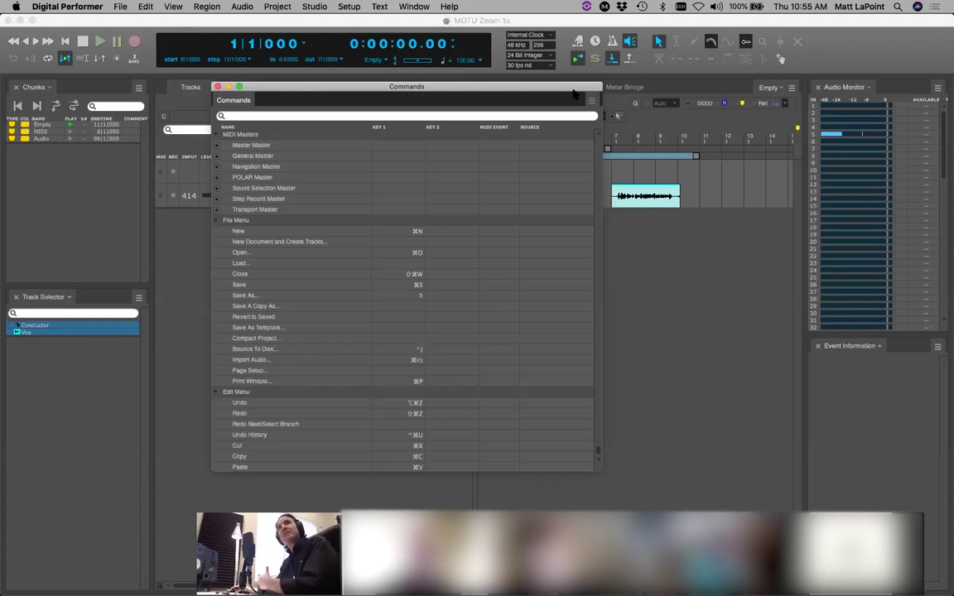
click(591, 100)
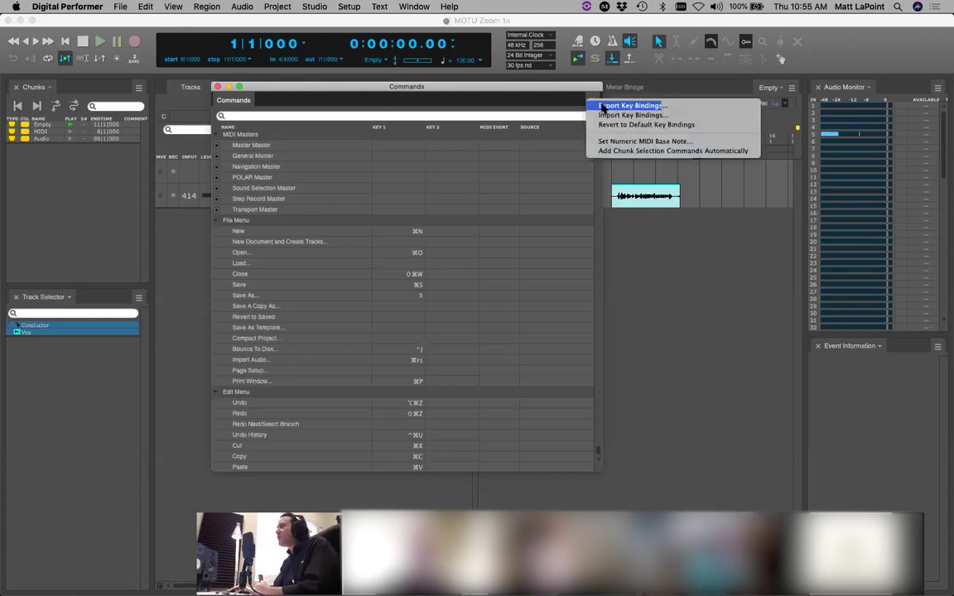
click(548, 101)
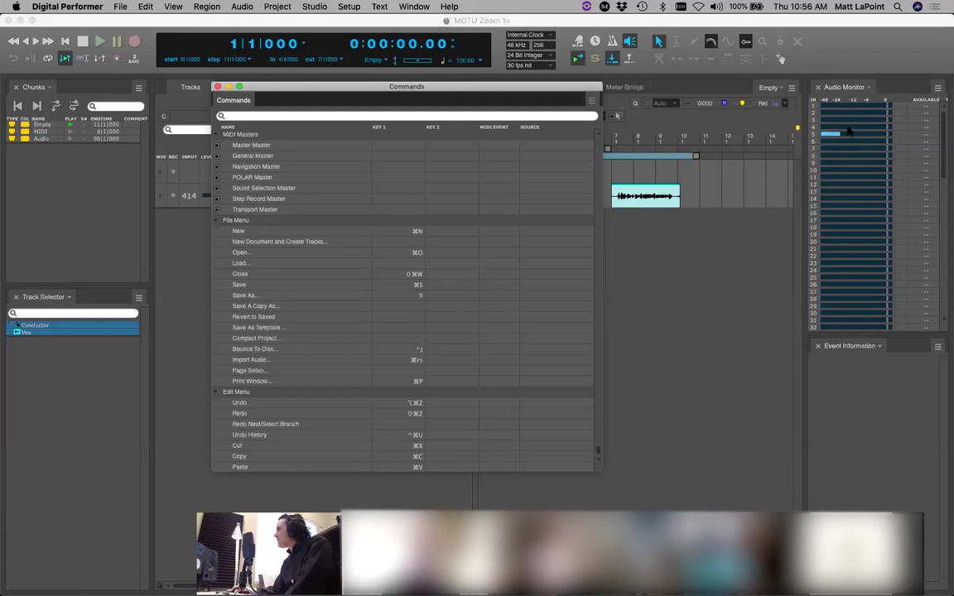
click(218, 86)
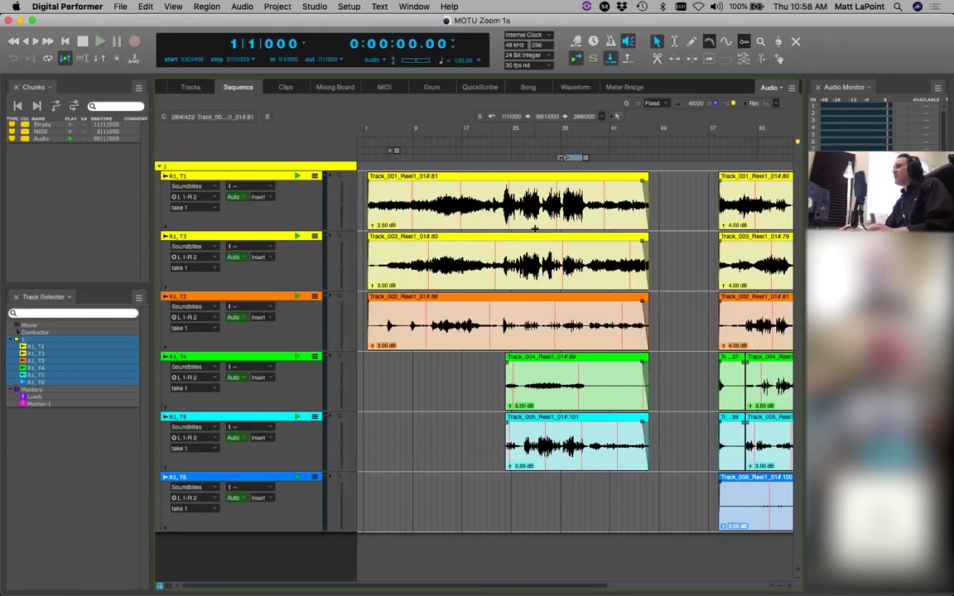
Step: Set the bite gain of the first soundbite on track R1, T1 to 1.00 dB in the Audio sequence
click(539, 217)
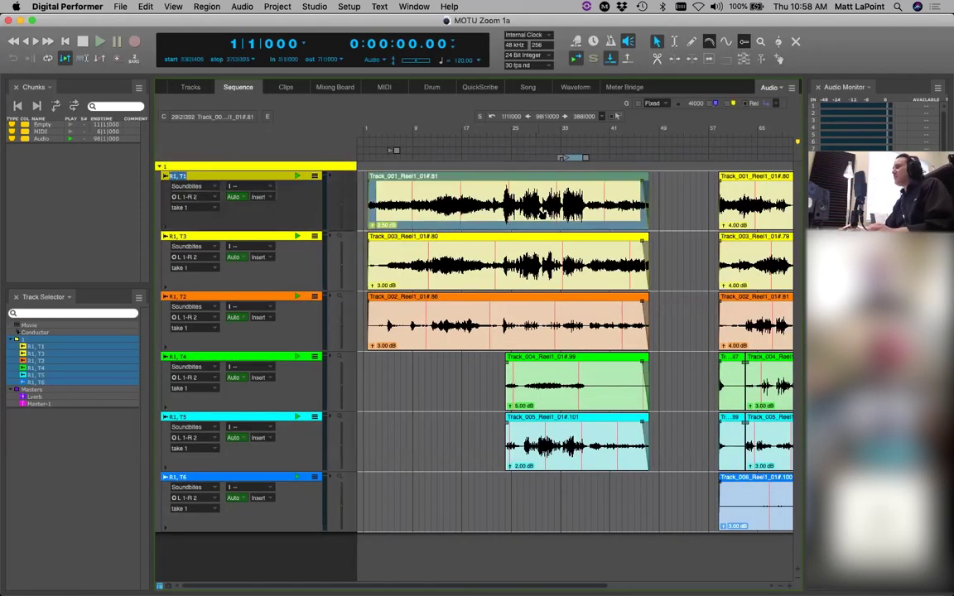
click(695, 211)
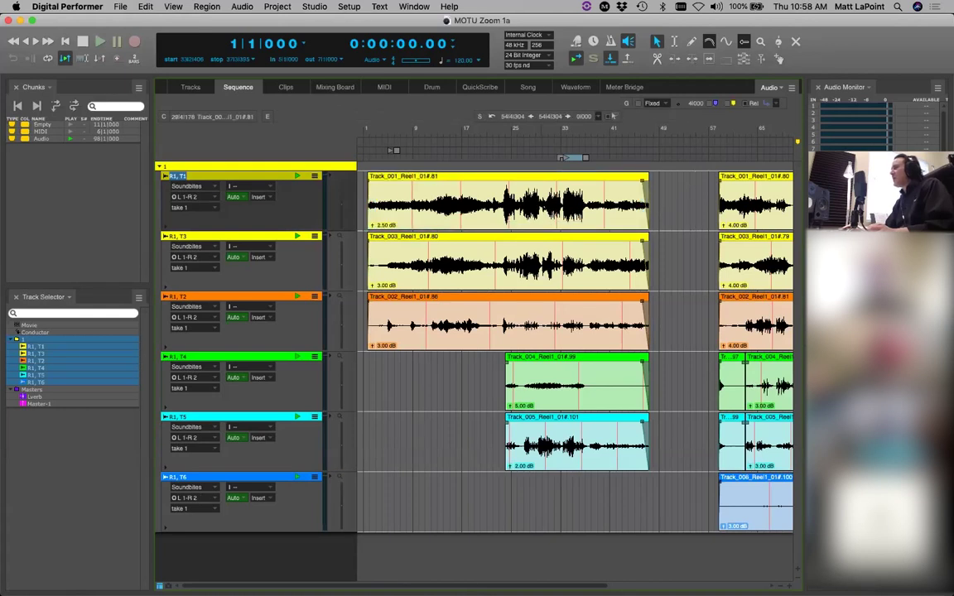
click(372, 214)
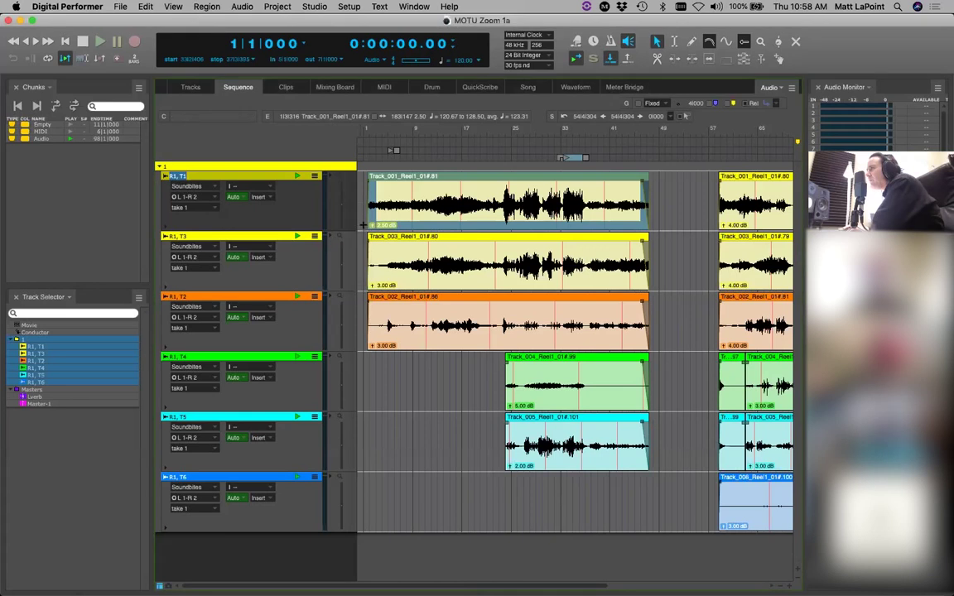
mouse_move(372, 225)
mouse_down()
mouse_move(355, 224)
mouse_move(354, 240)
mouse_move(355, 222)
mouse_move(359, 229)
mouse_up()
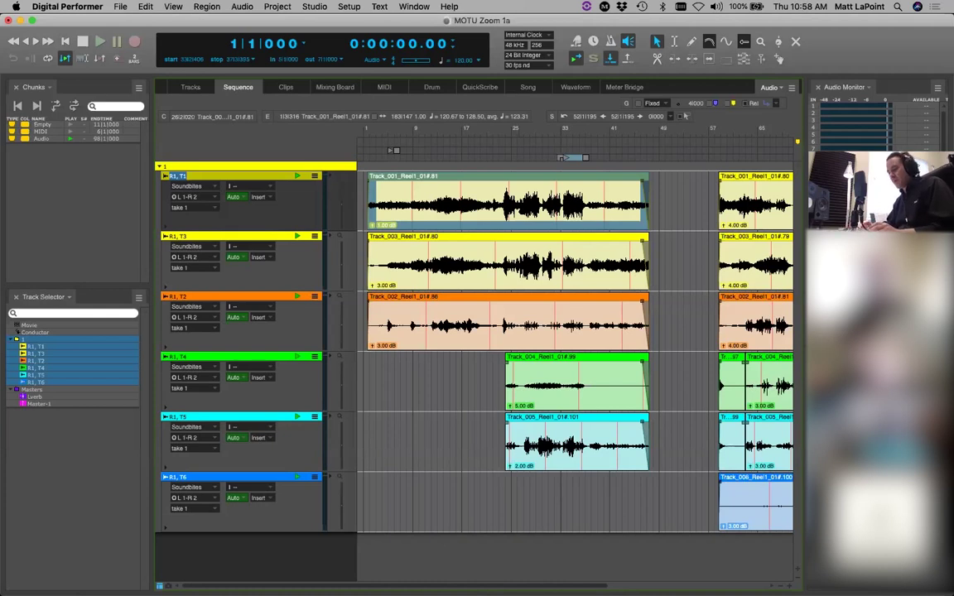
Step: Look up the "bite g" commands and their key bindings in the Commands window, and close it
key(shift+l)
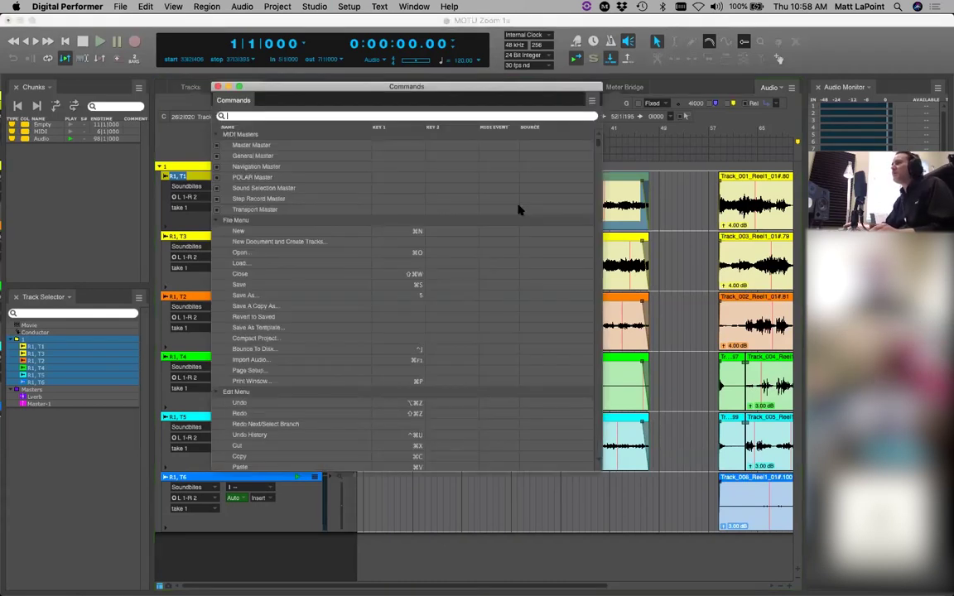
text(bite g)
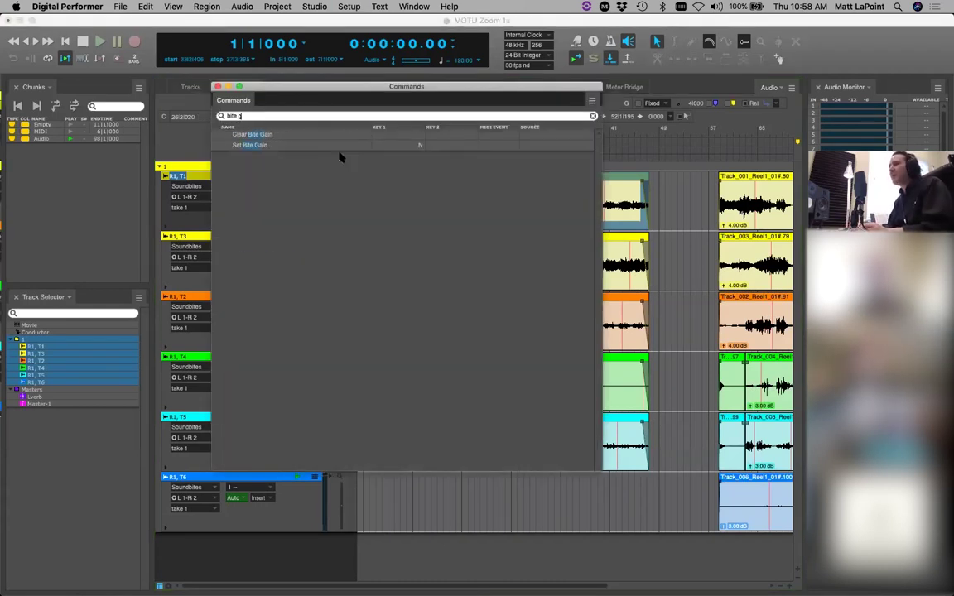
drag(388, 90, 394, 89)
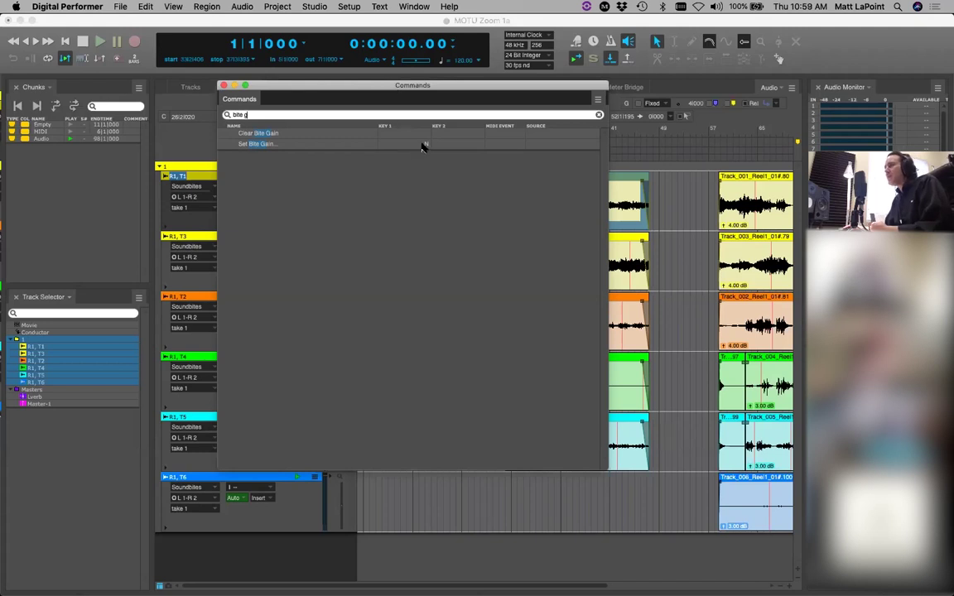
click(224, 86)
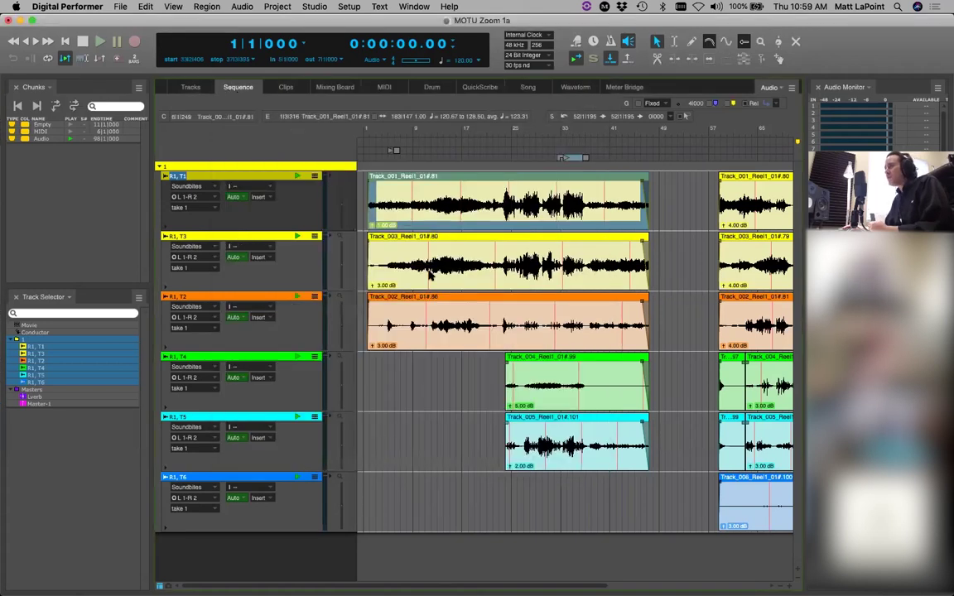
Step: Set the bite gain of the first soundbite on track R1, T4 to 6 dB
click(553, 387)
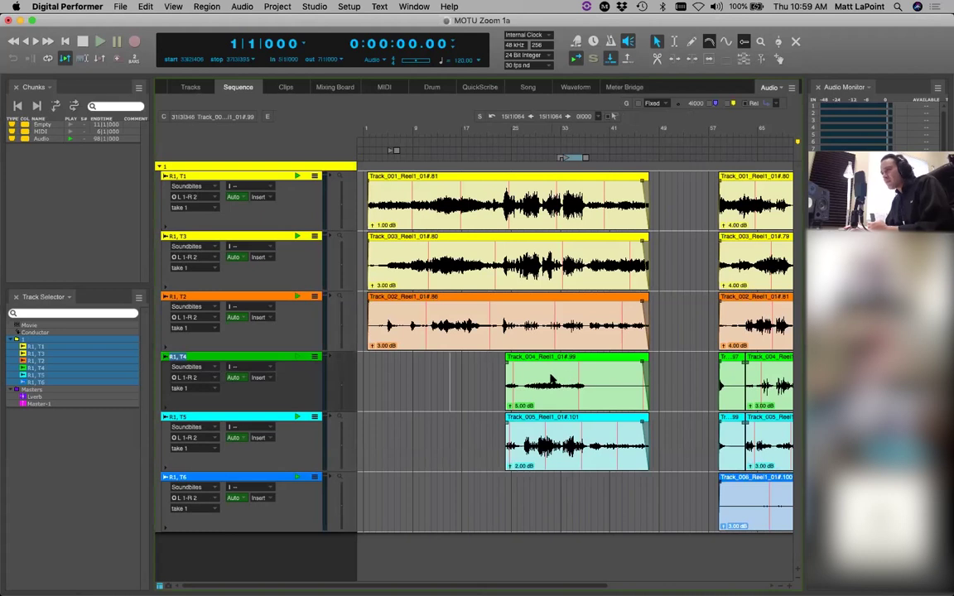
key(ctrl+g)
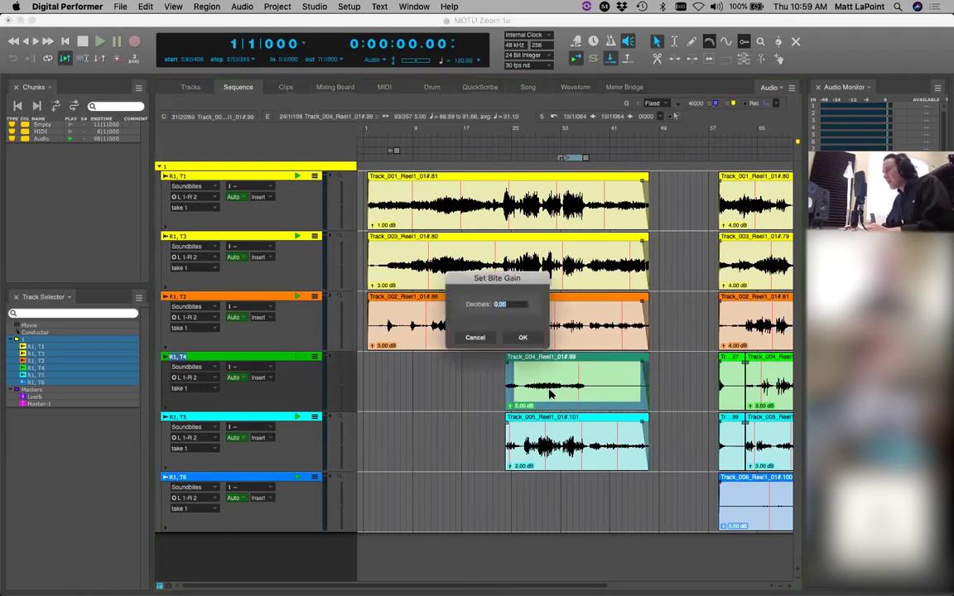
text(6)
key(Return)
Step: Try a bite gain of 15 dB on the first soundbite of track R1, T5 and undo it
click(549, 447)
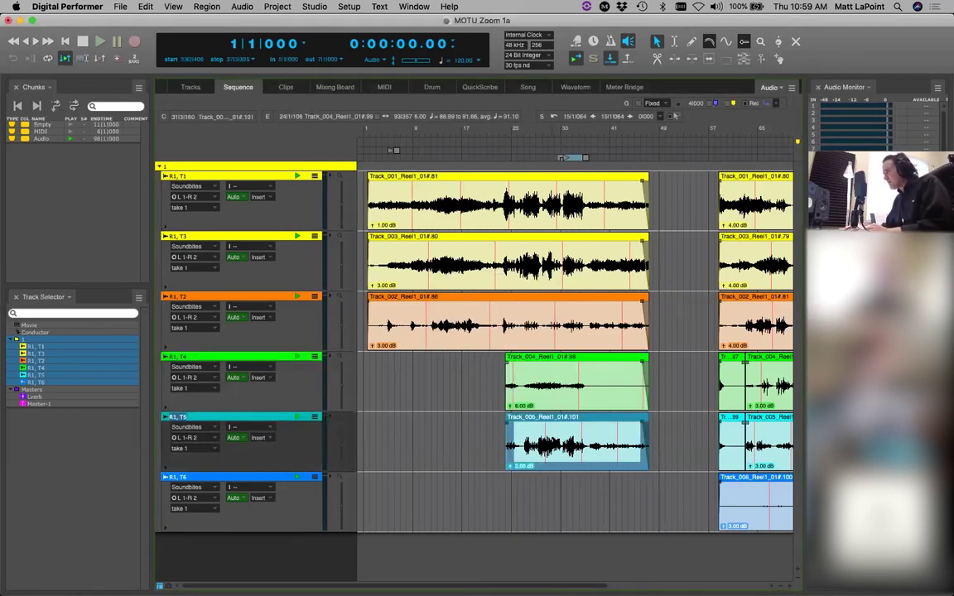
key(ctrl+g)
text(15)
key(Return)
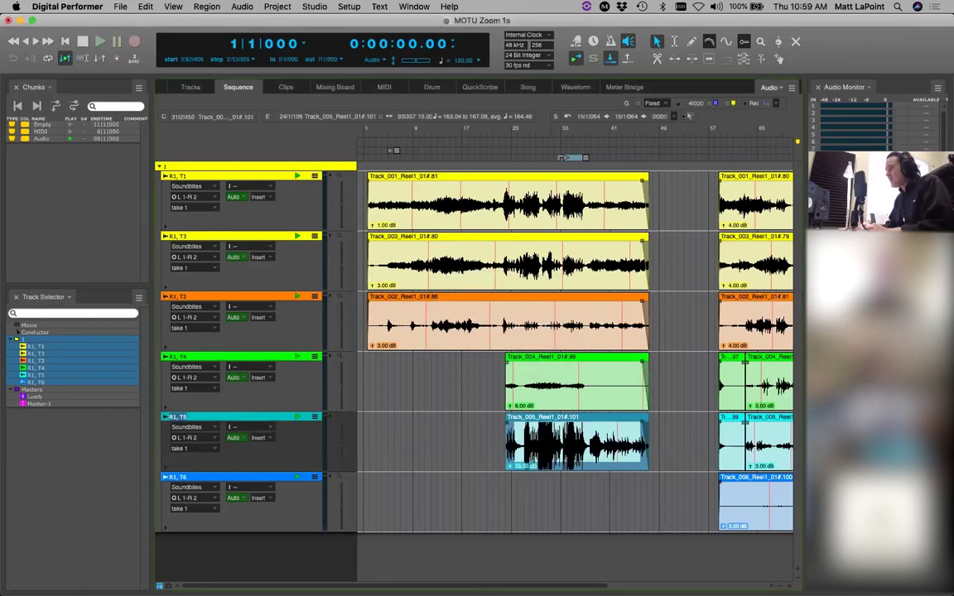
key(ctrl+z)
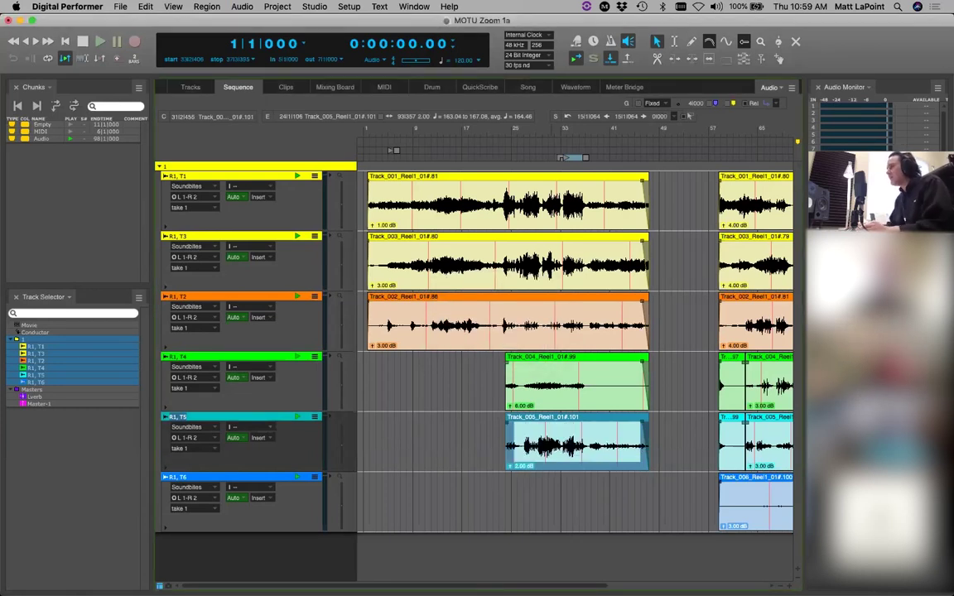
drag(679, 174, 325, 469)
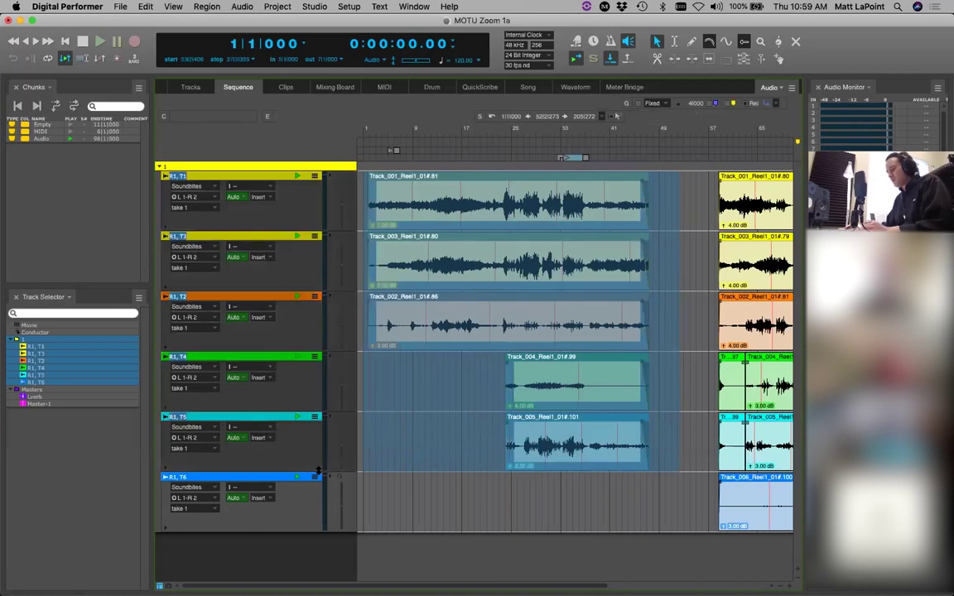
key(ctrl+g)
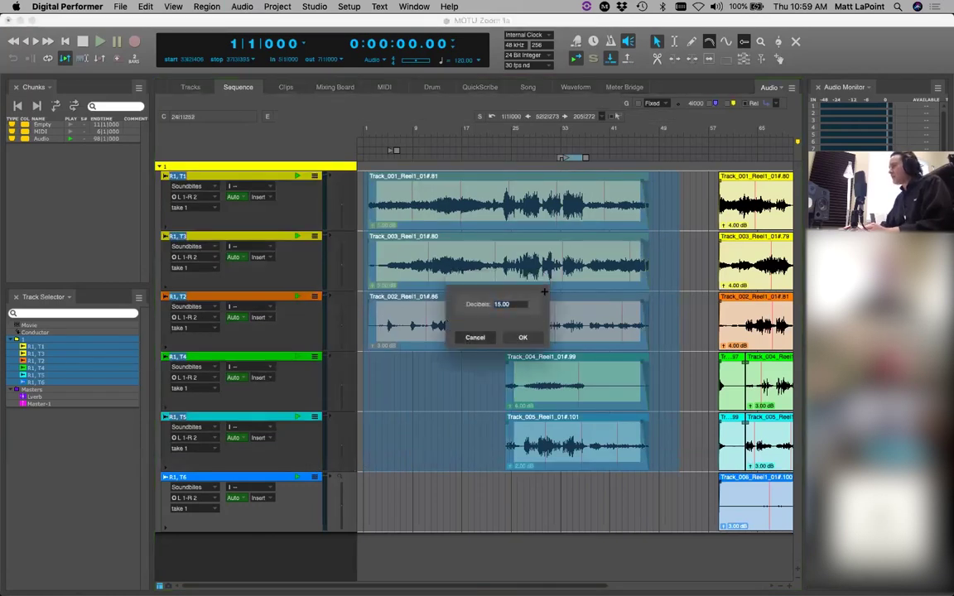
key(Return)
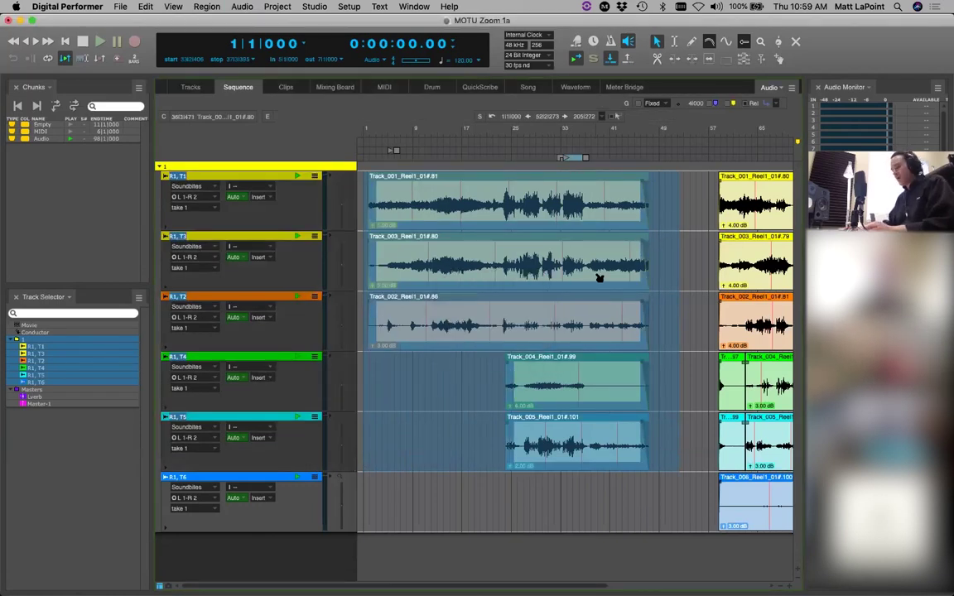
Step: Look up the "bite" commands and their key bindings in the Commands window, and close it
key(shift+l)
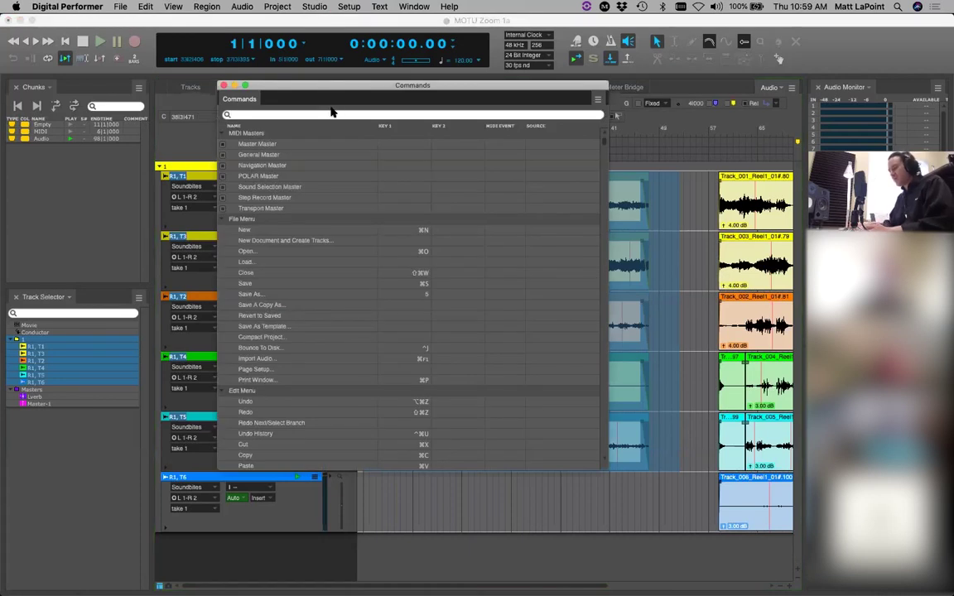
text(bite)
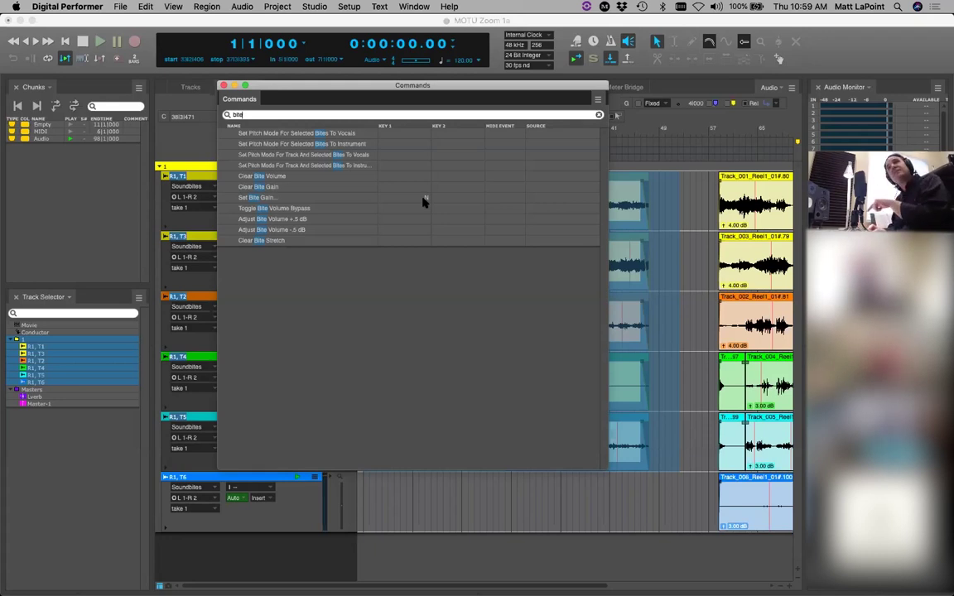
click(223, 86)
Step: Set the bite gain of the first soundbite on track R1, T4 to 10 dB and deselect it
click(522, 486)
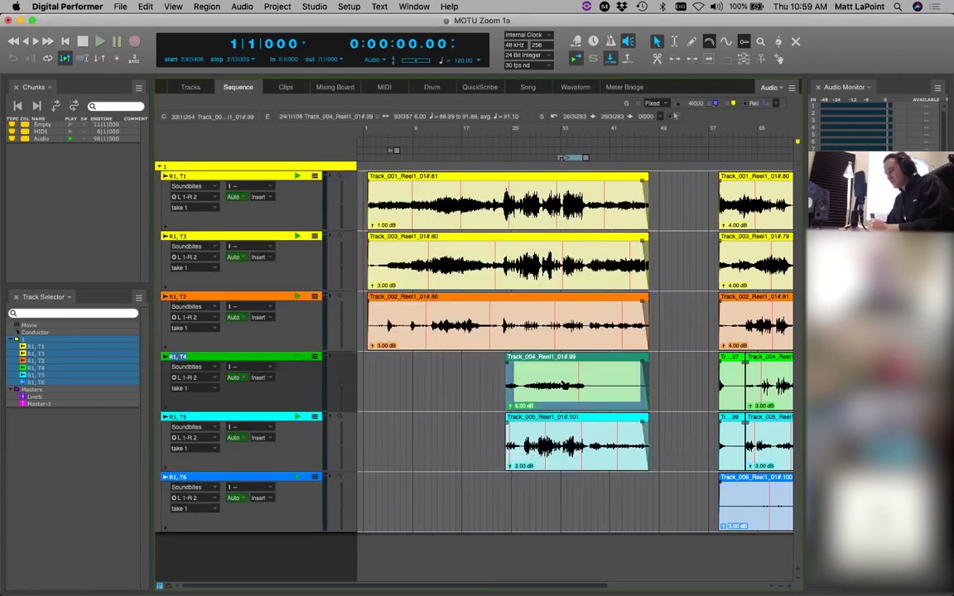
key(ctrl+shift+g)
text(10)
key(Return)
click(680, 359)
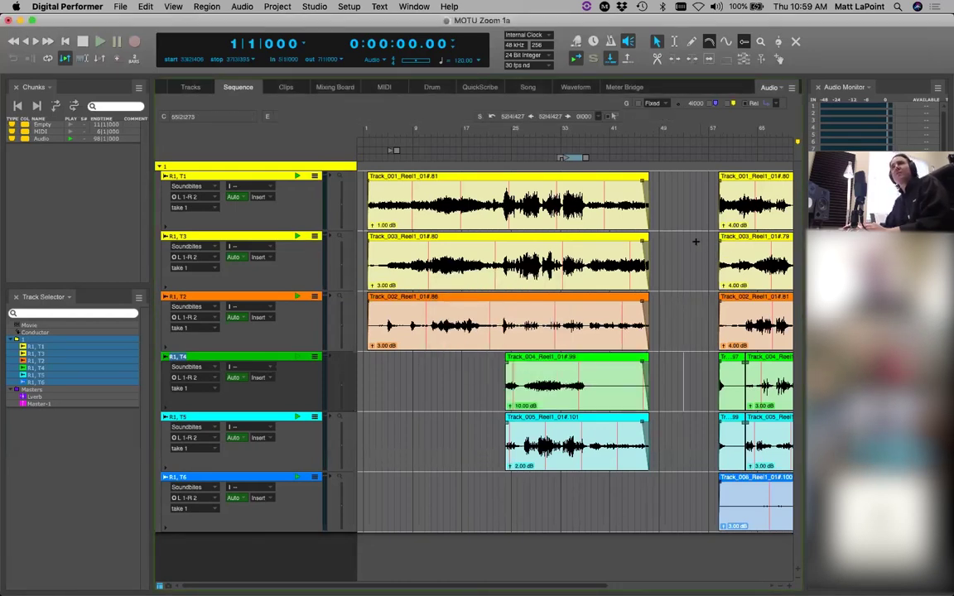
Step: Raise the bite gain of the first soundbite on track R1, T4 to 12 dB and deselect it
click(586, 374)
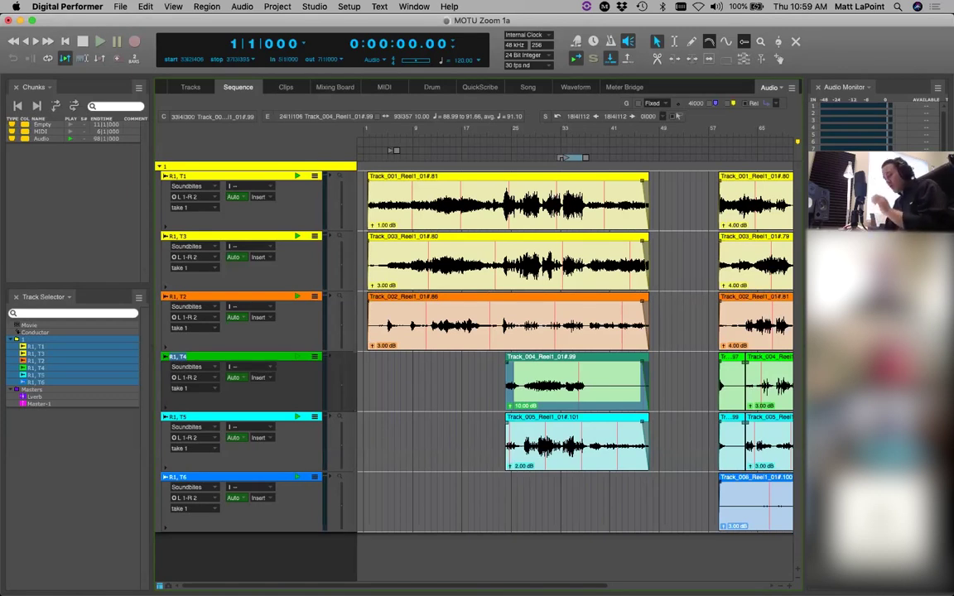
key(ctrl+super+g)
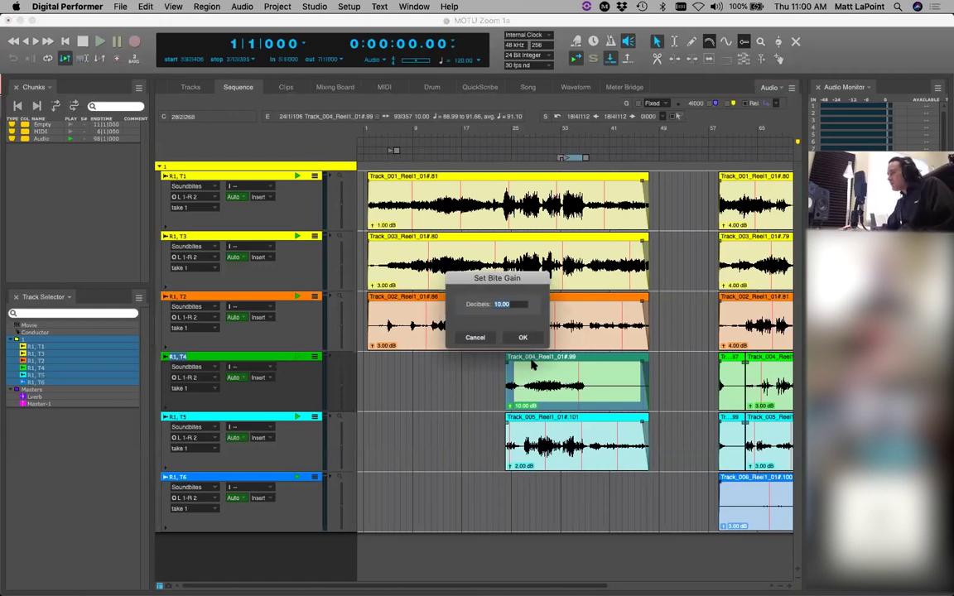
text(12)
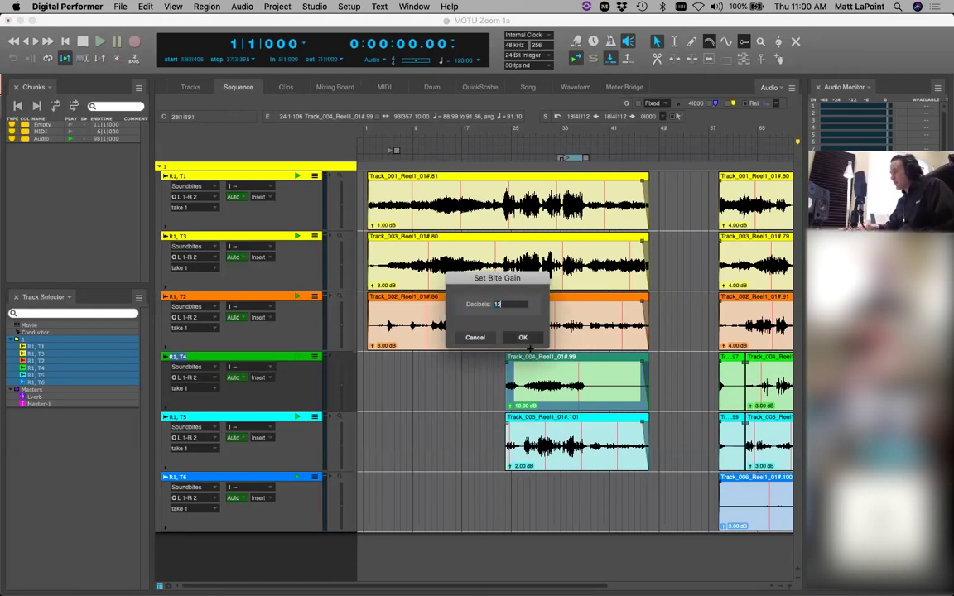
key(Return)
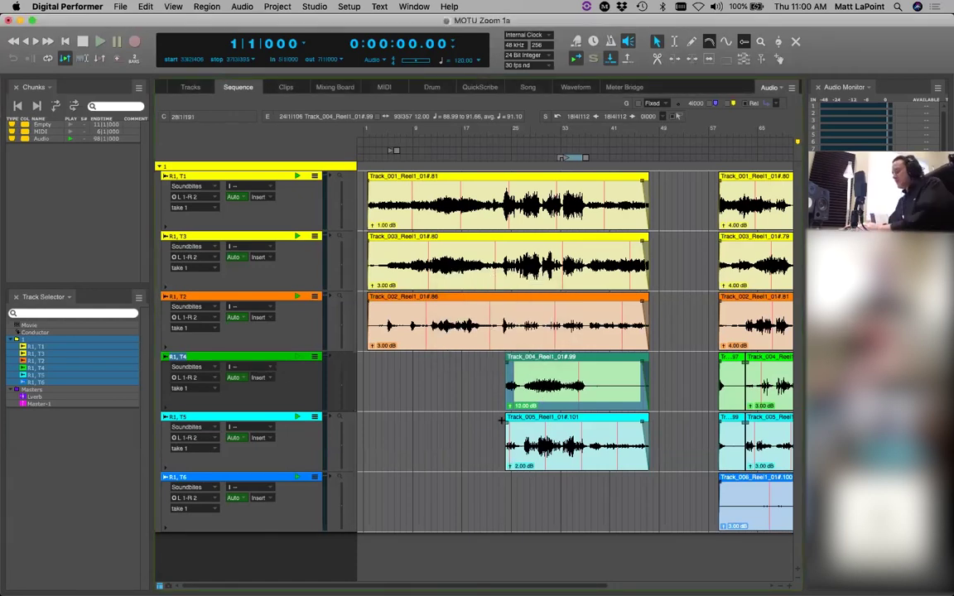
click(428, 479)
key(super+Left)
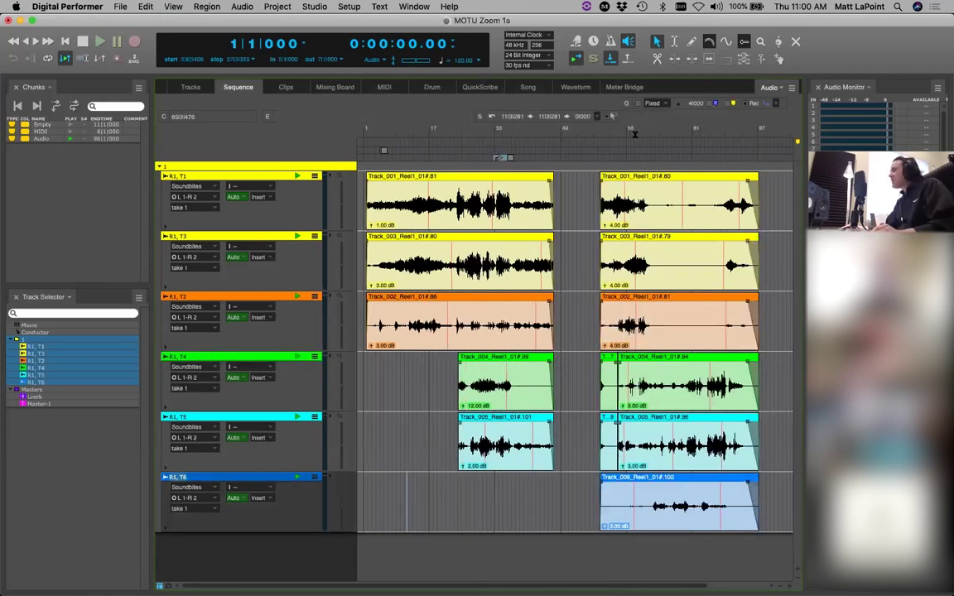
right_click(638, 123)
click(622, 137)
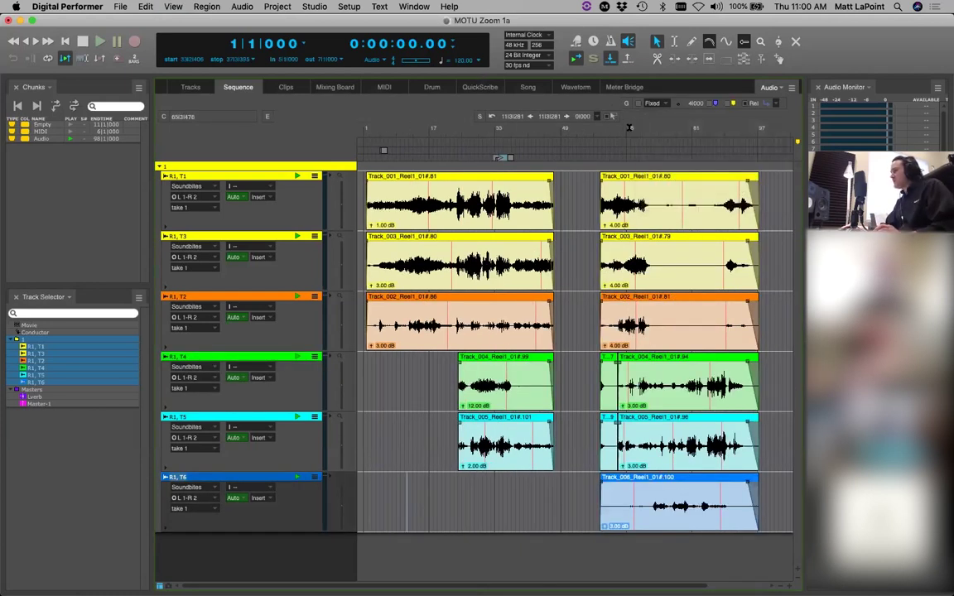
key(super+a)
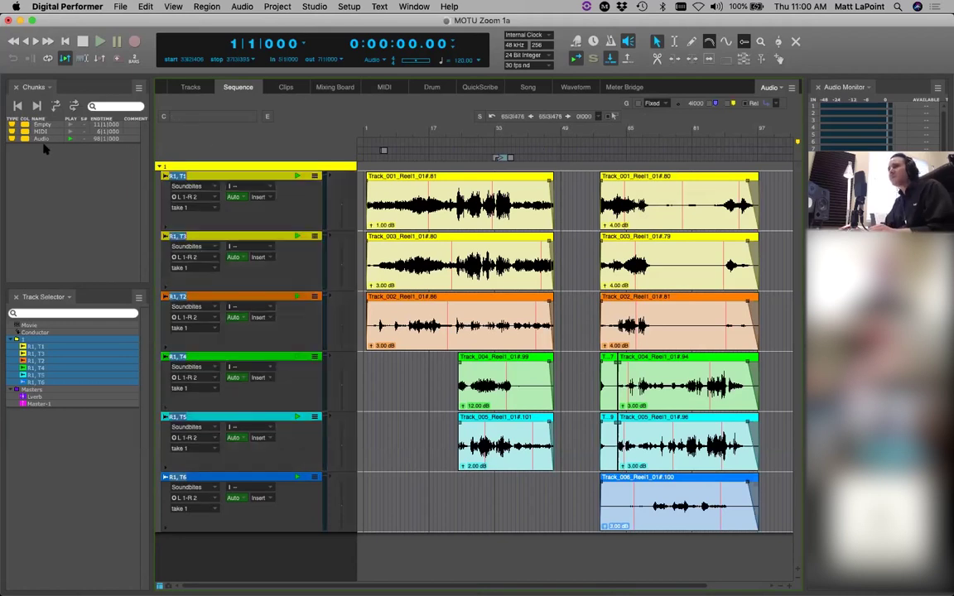
key(shift+t)
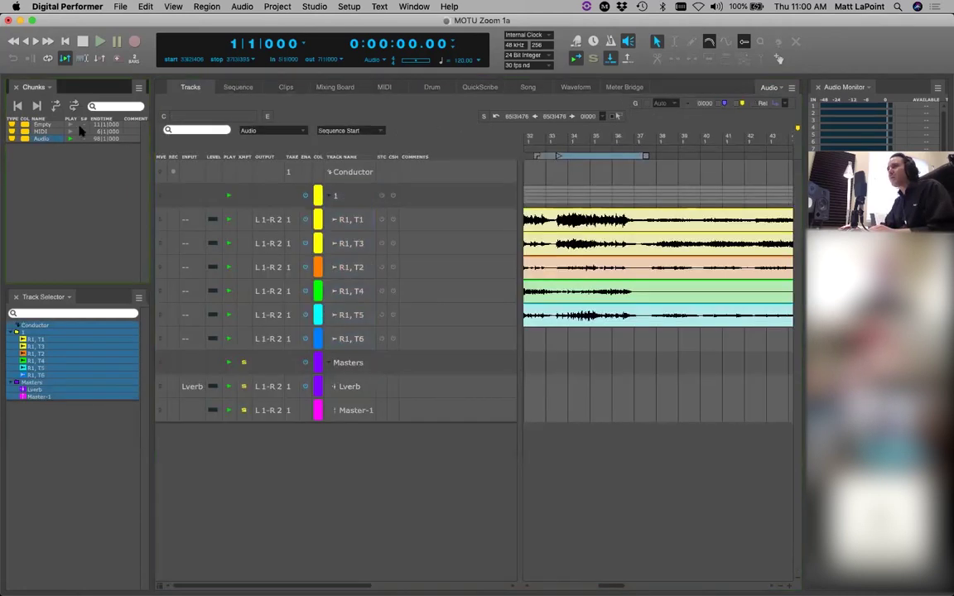
click(242, 87)
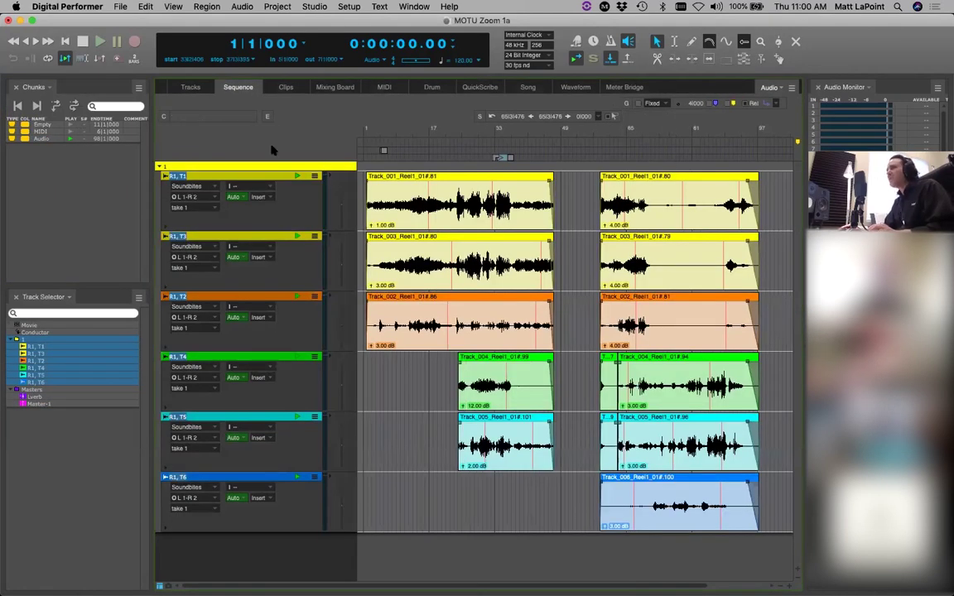
Step: Split the long soundbite on track R1, T5 with the Scissors tool in bars 75, 77, 79, 82 and 83
click(65, 58)
drag(683, 126, 637, 315)
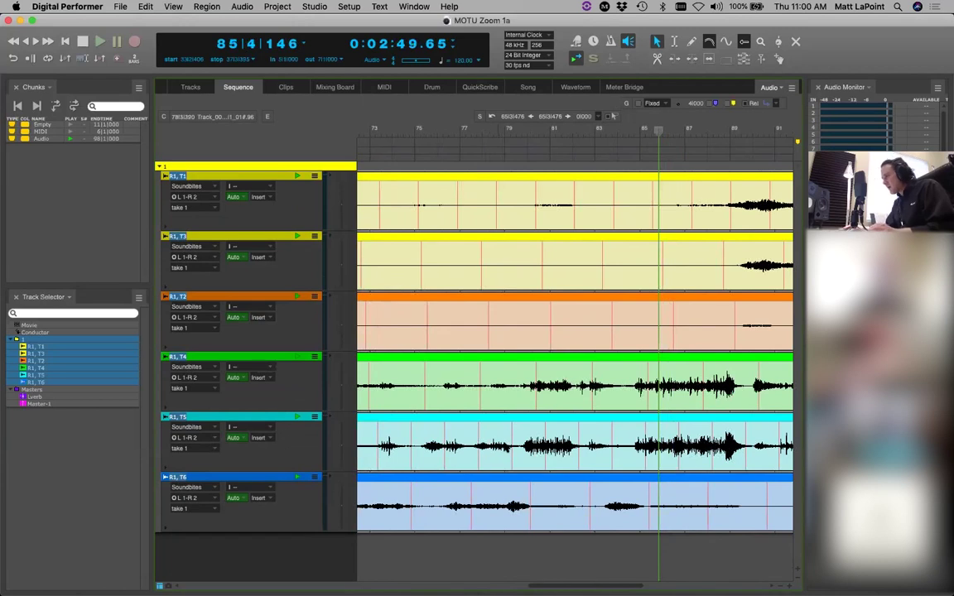
key(x)
click(582, 439)
click(610, 439)
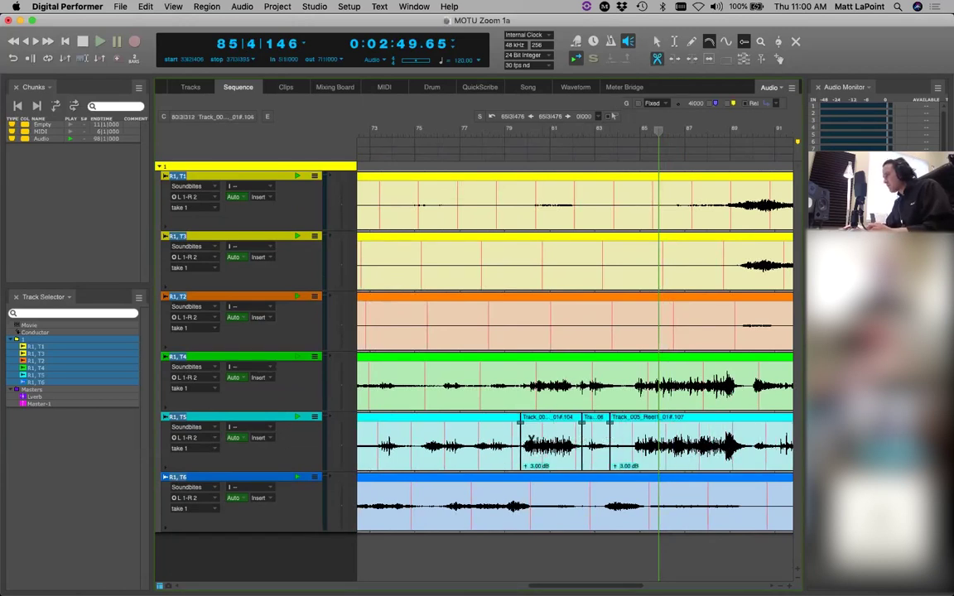
click(474, 439)
click(420, 439)
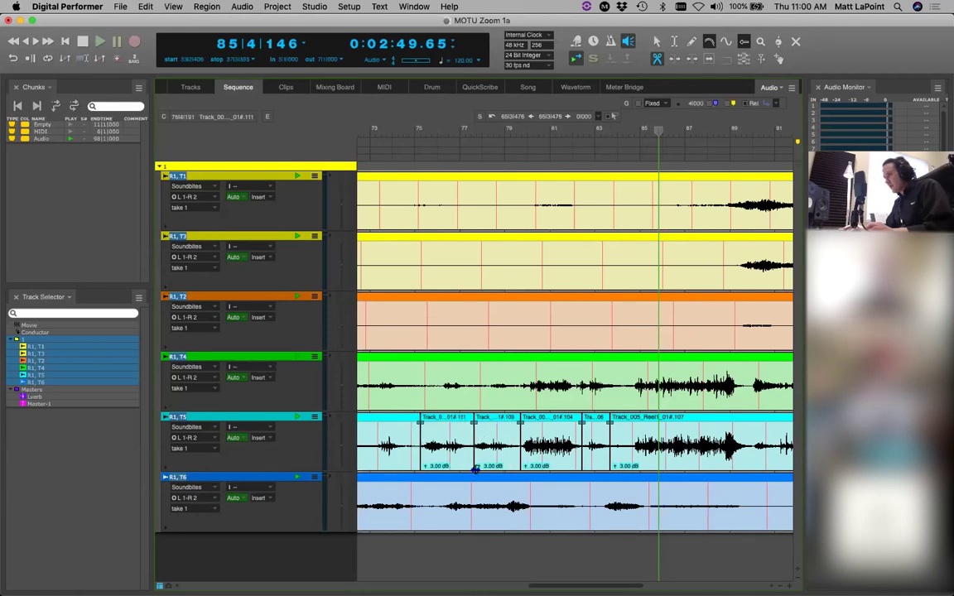
Step: Set the bite gain of the R1, T5 piece starting in bar 77 to 5 dB
key(a)
click(497, 447)
key(ctrl+g)
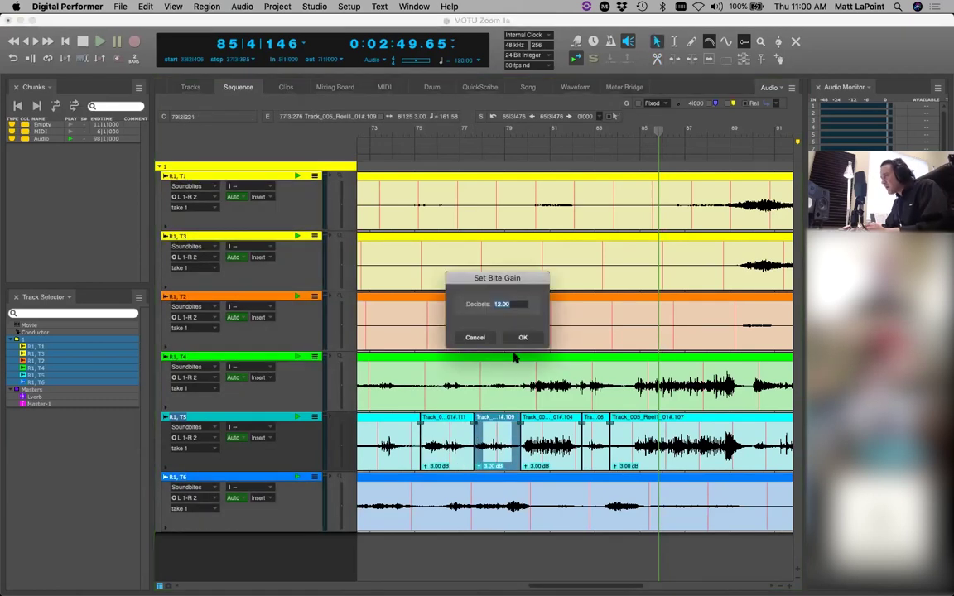
text(5)
key(Return)
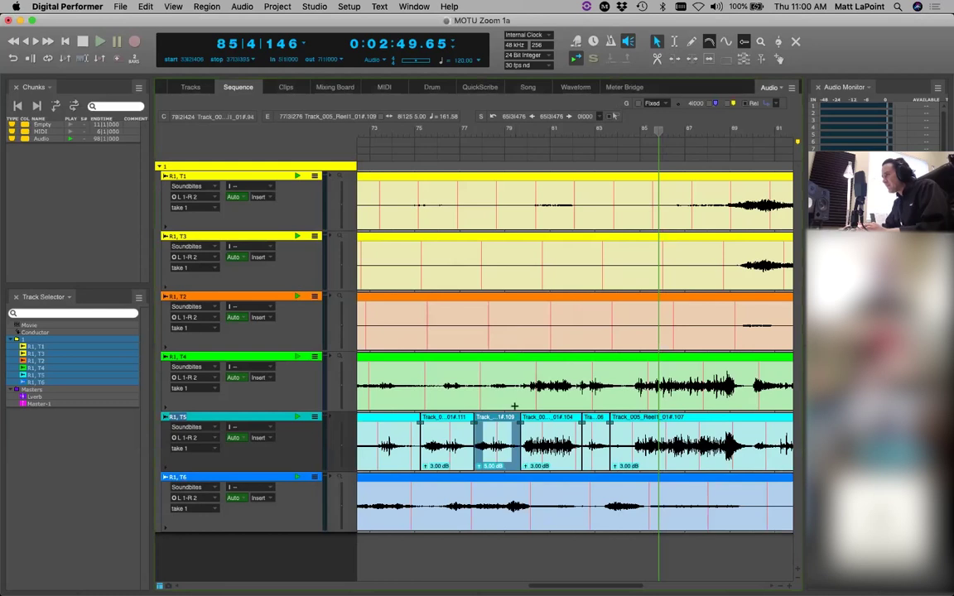
Step: Set the bite gain of the R1, T5 piece starting in bar 79 to -6 dB
click(550, 444)
key(ctrl+g)
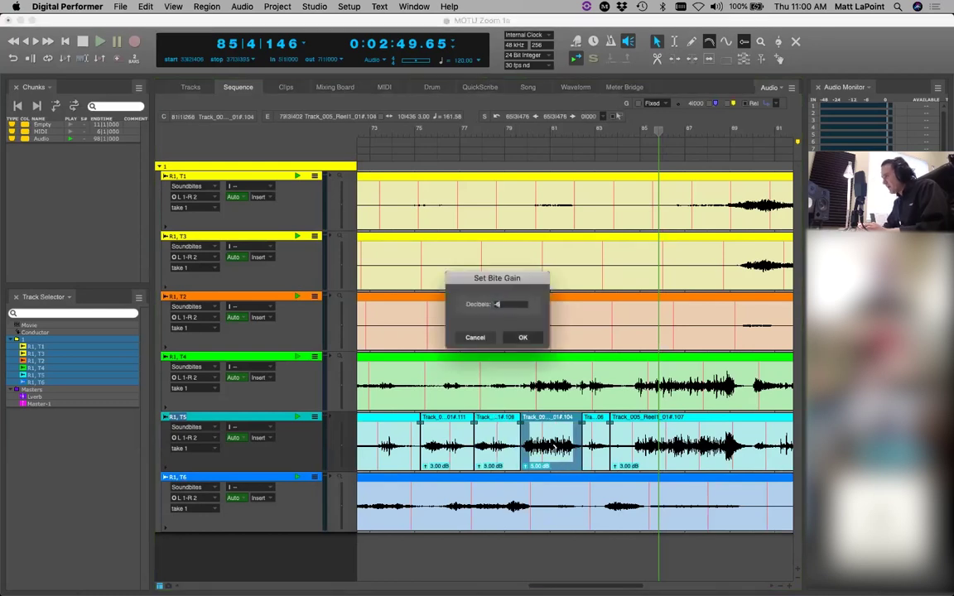
key(Return)
Step: Set the bite gain of the short R1, T5 piece starting in bar 82 to 10 dB and clear the selection
click(596, 445)
key(ctrl+g)
text(10)
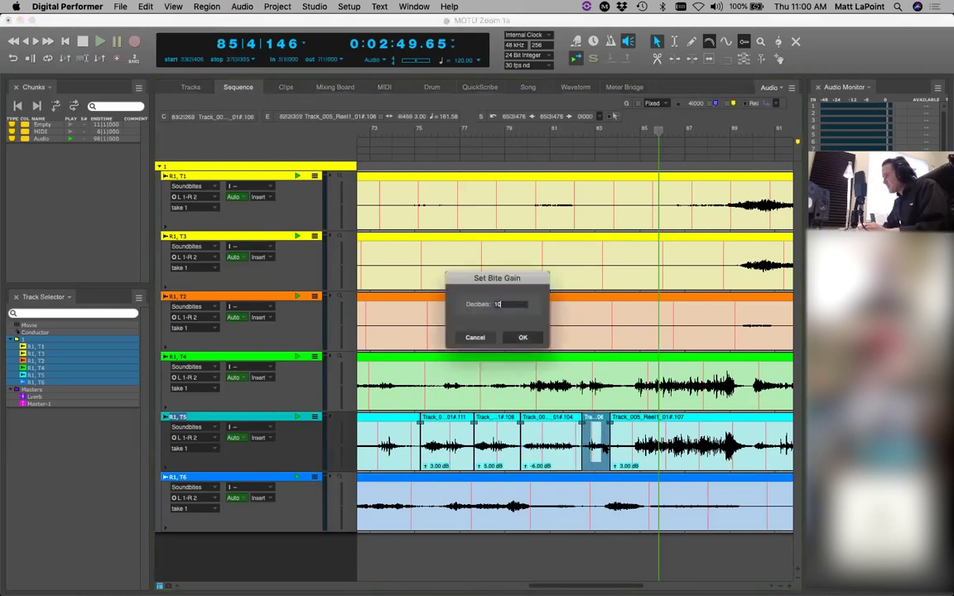
key(Return)
click(617, 439)
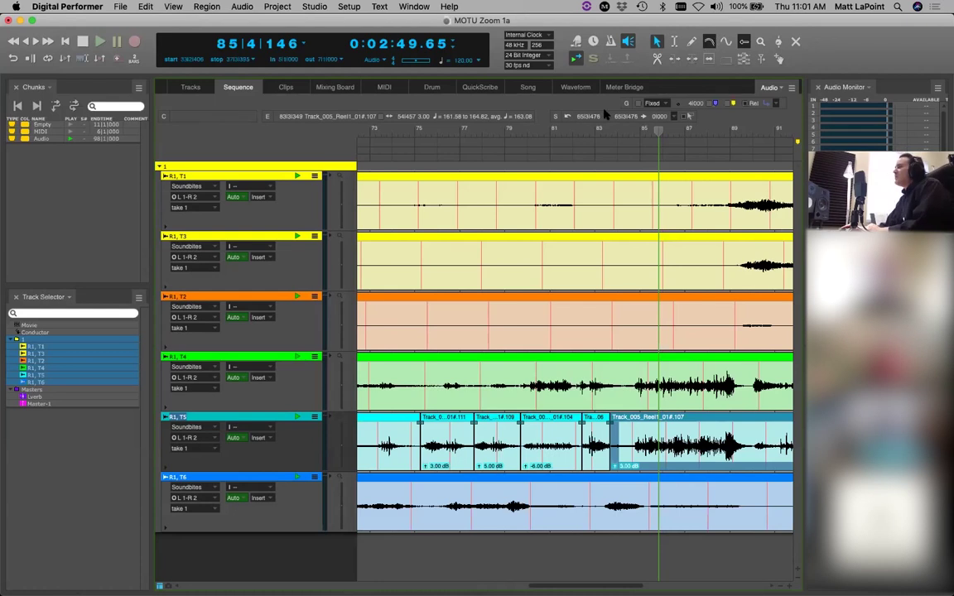
click(448, 558)
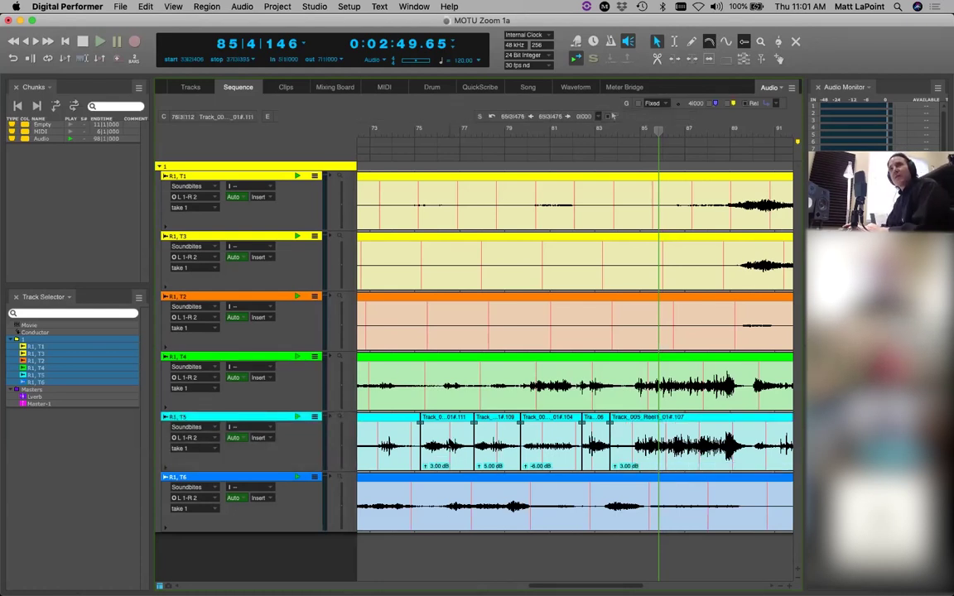
Step: Try the Mute tool on the four short R1, T5 pieces between bars 75 and 83, muting and unmuting them repeatedly
click(447, 443)
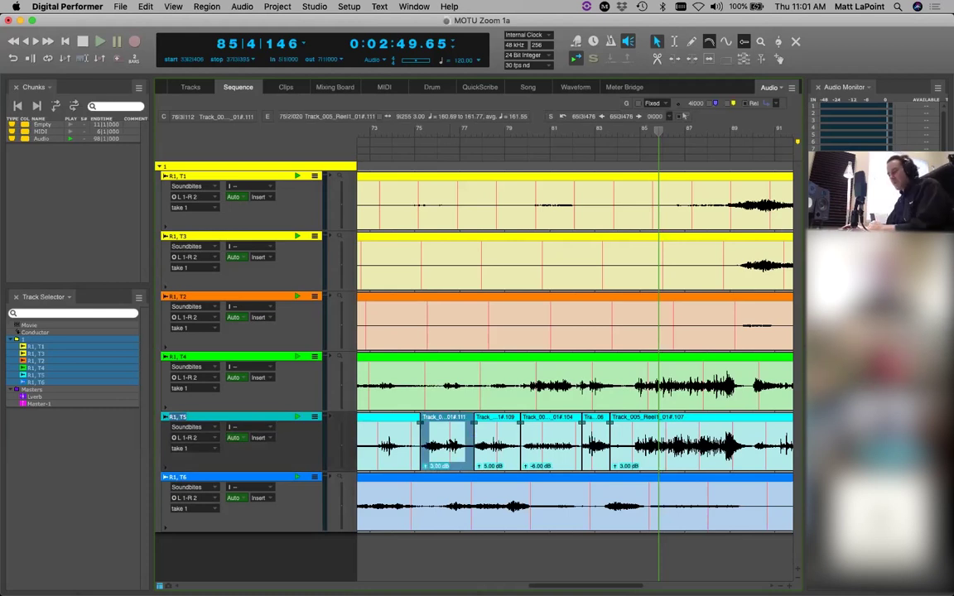
key(u)
click(447, 443)
click(498, 438)
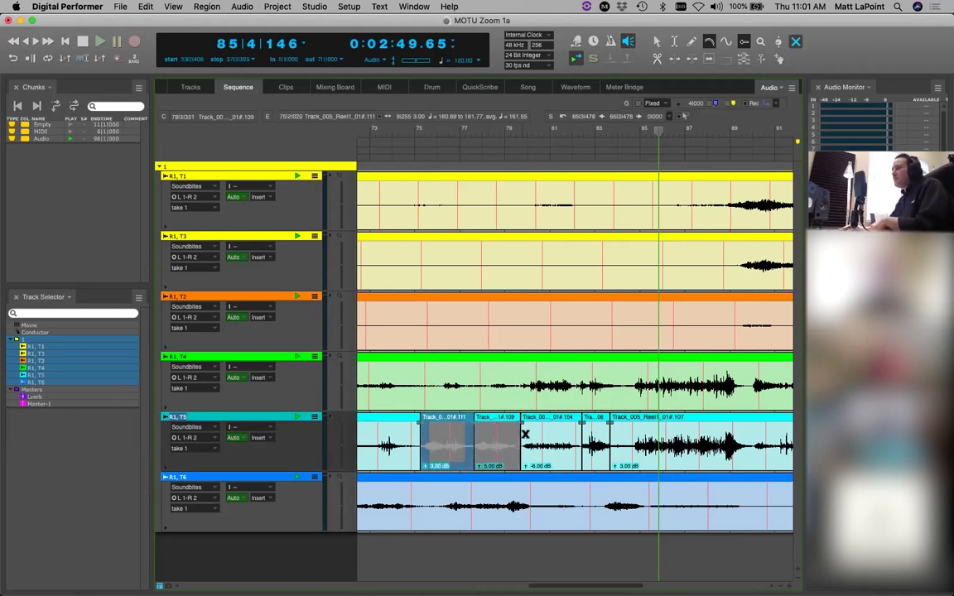
click(551, 436)
click(590, 434)
click(551, 436)
click(498, 439)
click(451, 441)
click(499, 439)
click(551, 438)
click(600, 439)
click(600, 438)
click(539, 438)
click(497, 439)
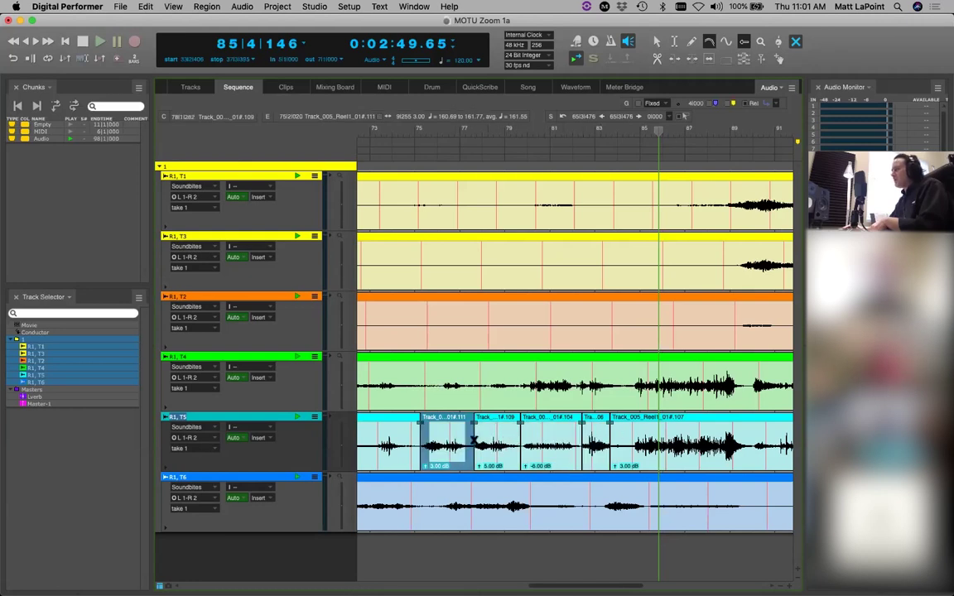
Step: Mute the R1, T5 piece starting in bar 83, toggle the R1, T4 soundbite's mute on and off, and return to the Pointer tool
click(619, 436)
click(589, 386)
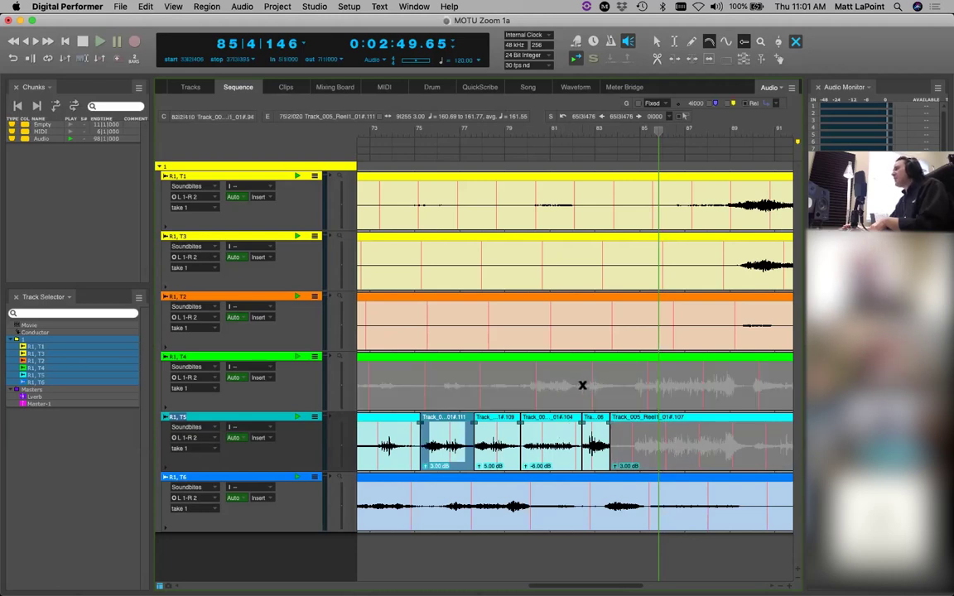
click(582, 386)
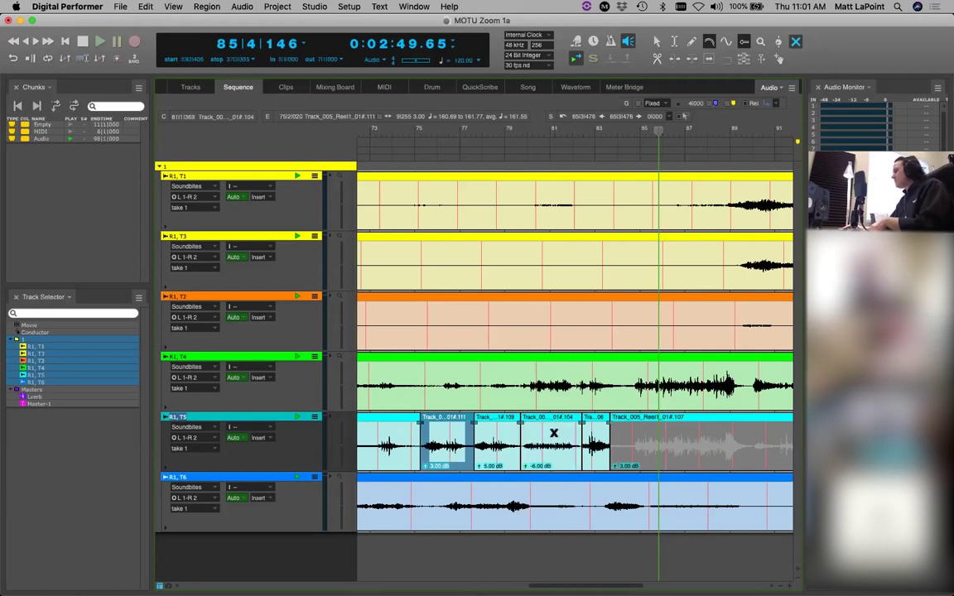
key(a)
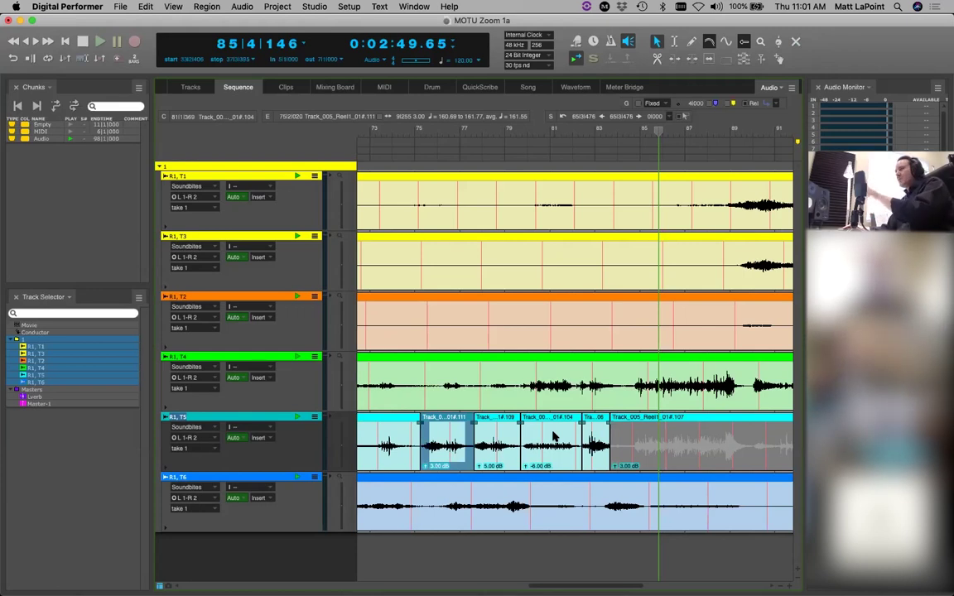
Step: Mute the soundbites on tracks R1, T4, R1, T2, R1, T3 and R1, T1 with the Mute tool
key(x)
click(565, 384)
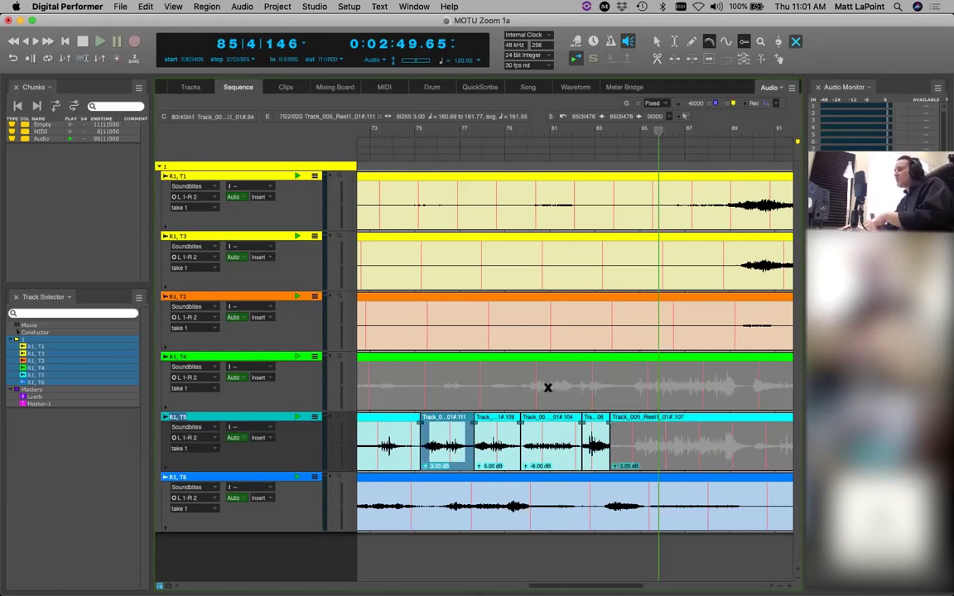
click(568, 332)
click(569, 253)
click(583, 200)
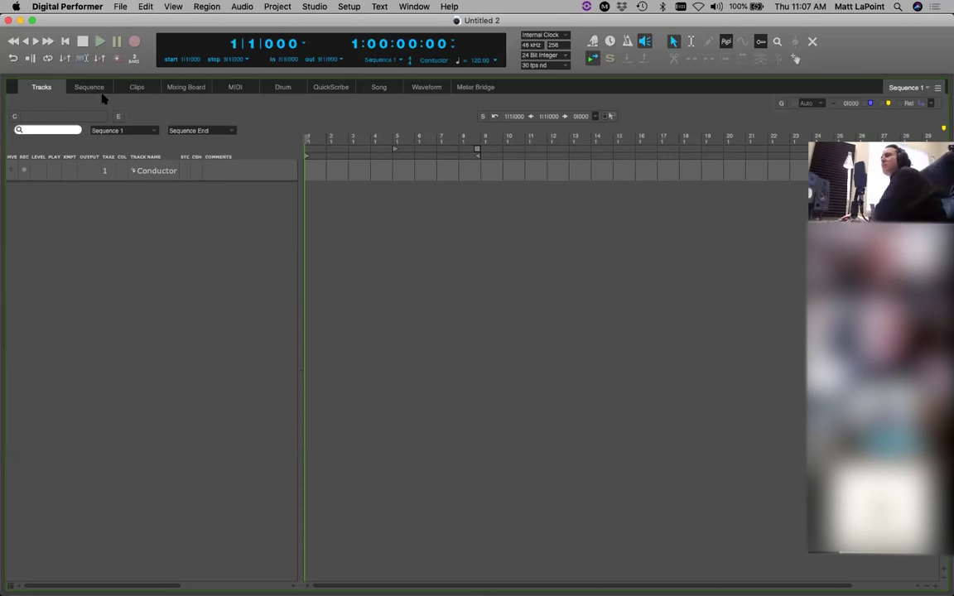
Step: Turn on Auto Rewind in the Untitled 2 project and move its start point to bar 7
click(15, 59)
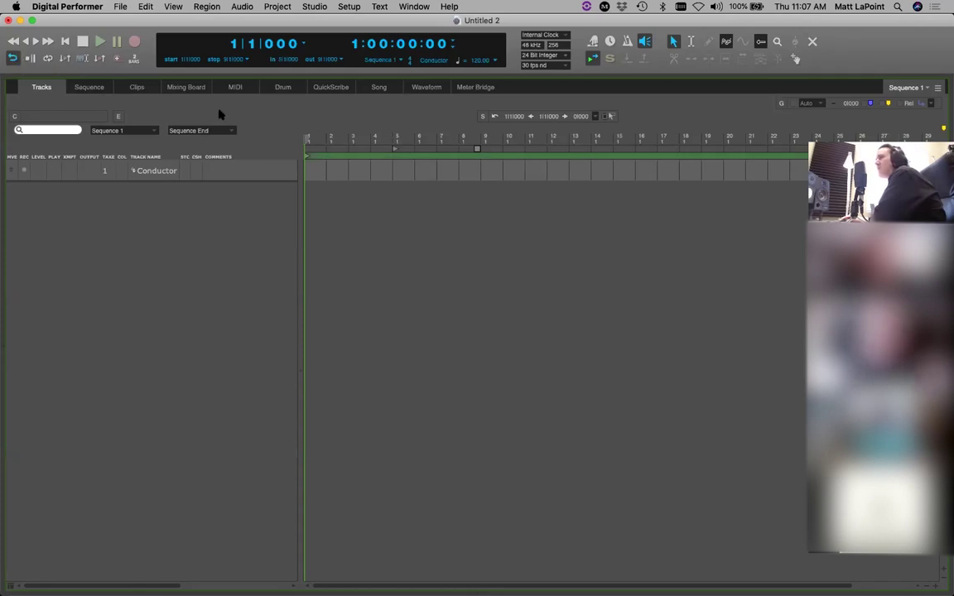
drag(307, 158, 441, 159)
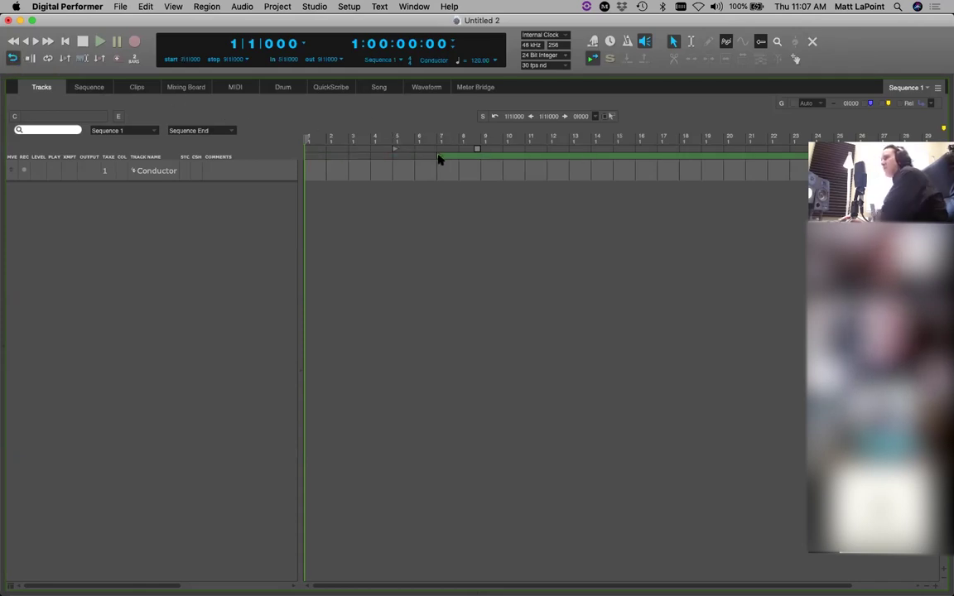
Step: Play briefly from bar 7, turn on Auto Stop, and set its stop point to bar 14 and to about bar 12 in the Sequence window
key(space)
key(space)
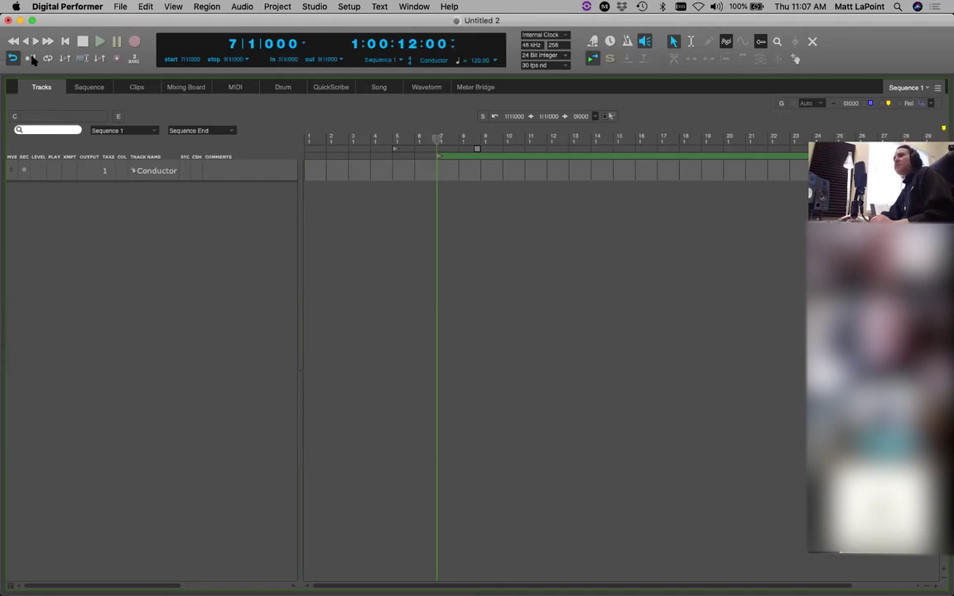
click(30, 58)
drag(476, 157, 589, 156)
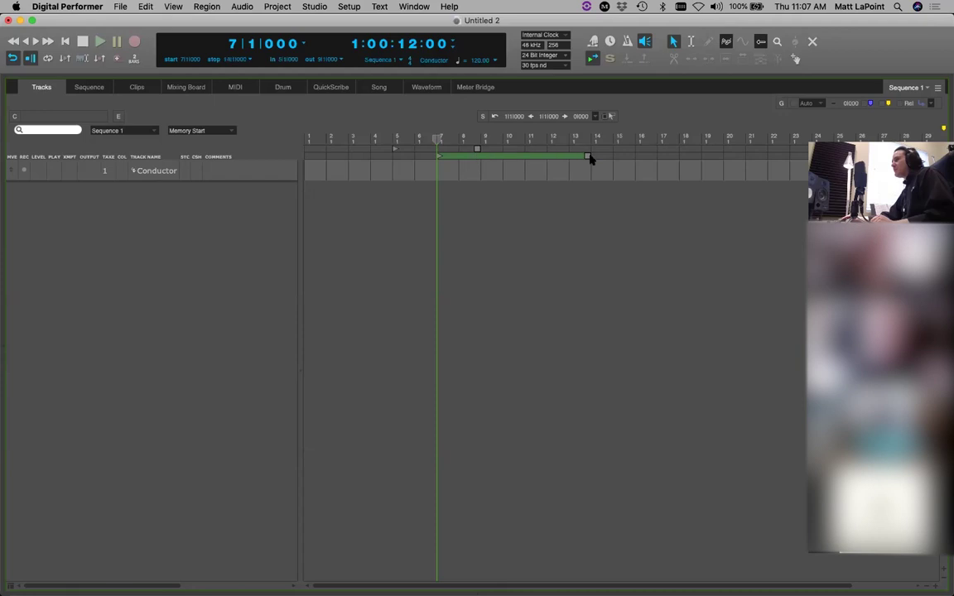
click(89, 86)
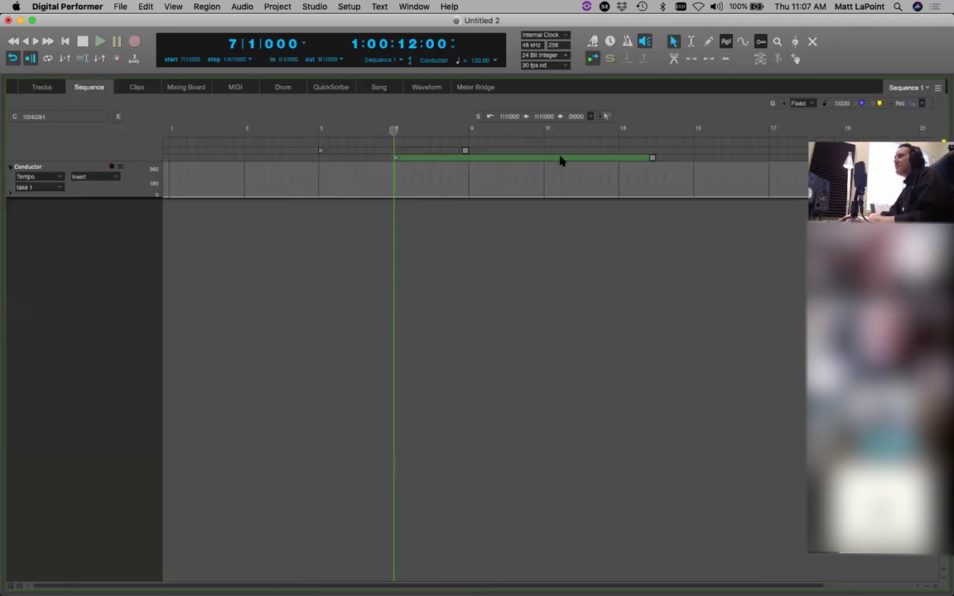
drag(652, 159, 582, 160)
Step: Try Memory Cycle in the Tracks window, extending the loop's end to bar 14 before turning the cycle off
click(39, 86)
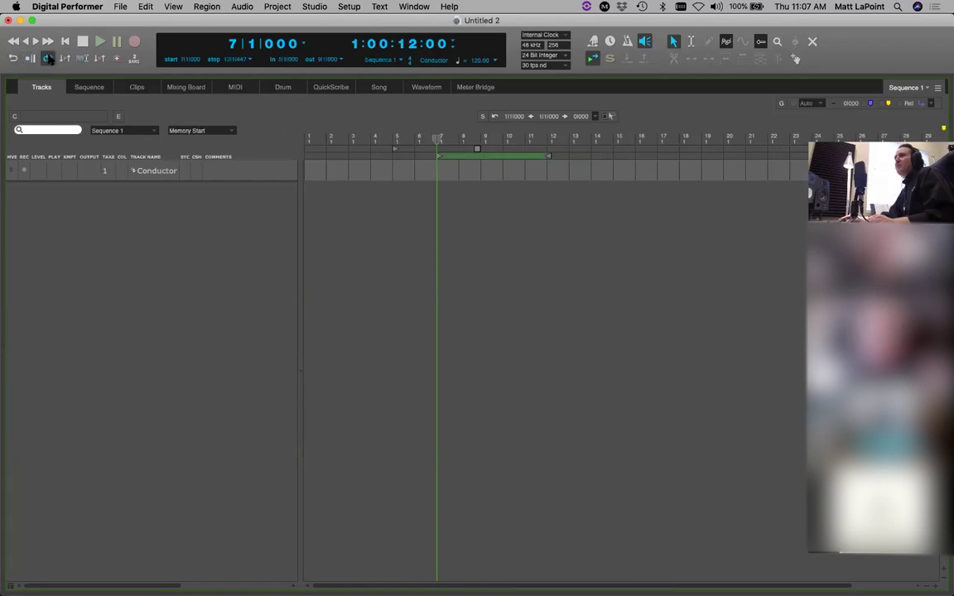
drag(549, 160, 590, 158)
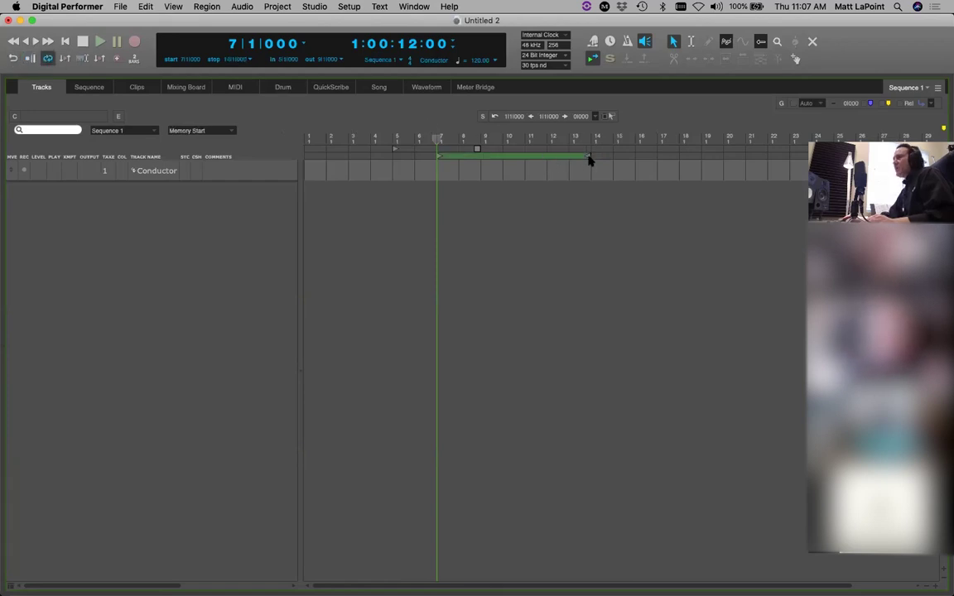
click(50, 59)
Step: Turn on the blue memory playback range, move its start to bar 5, and briefly run the transport
click(65, 58)
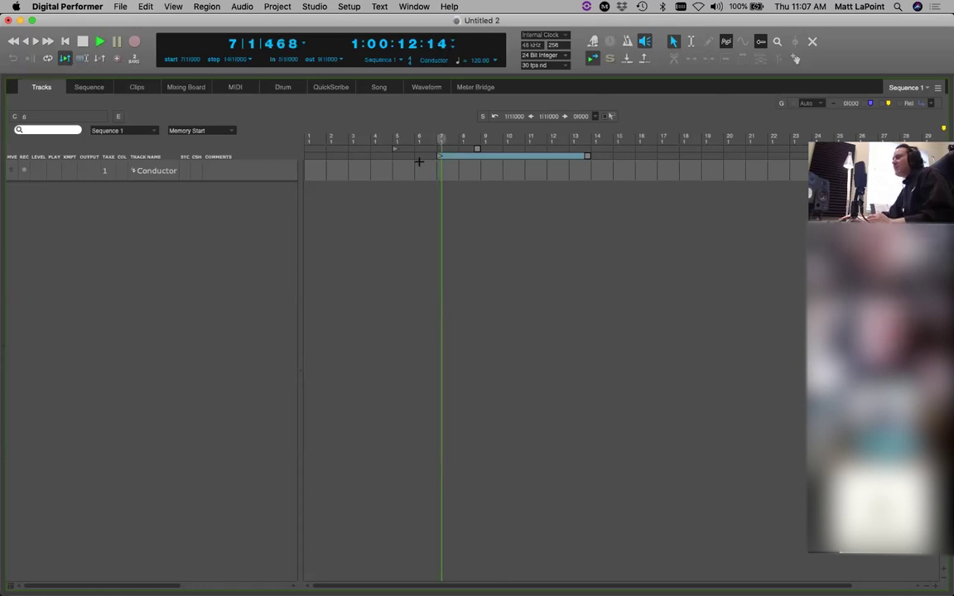
drag(439, 156, 387, 157)
key(space)
key(space)
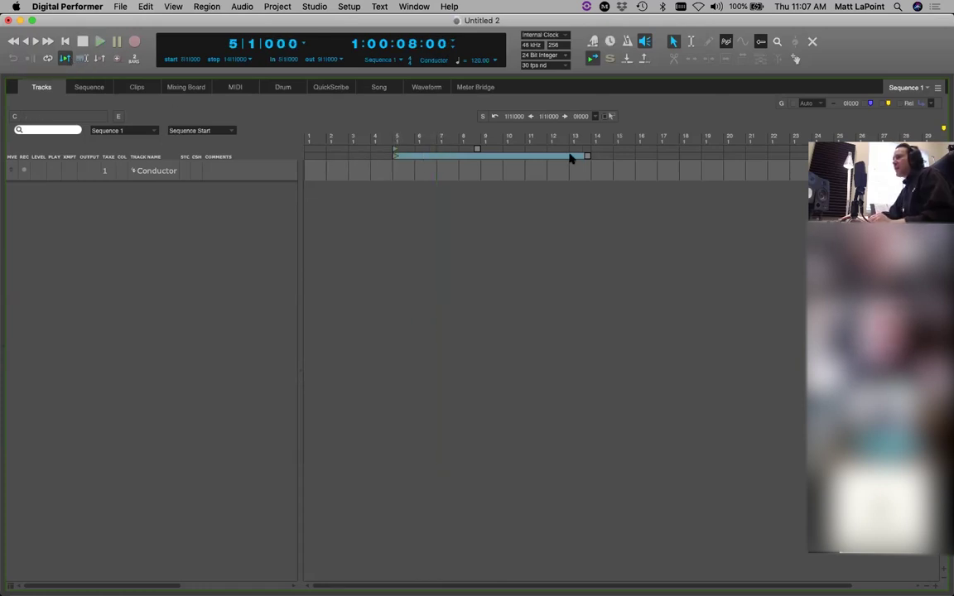
Step: Enable the blue playback range's downward-arrow option, test playback briefly, and turn the playback range off
click(625, 58)
key(space)
key(space)
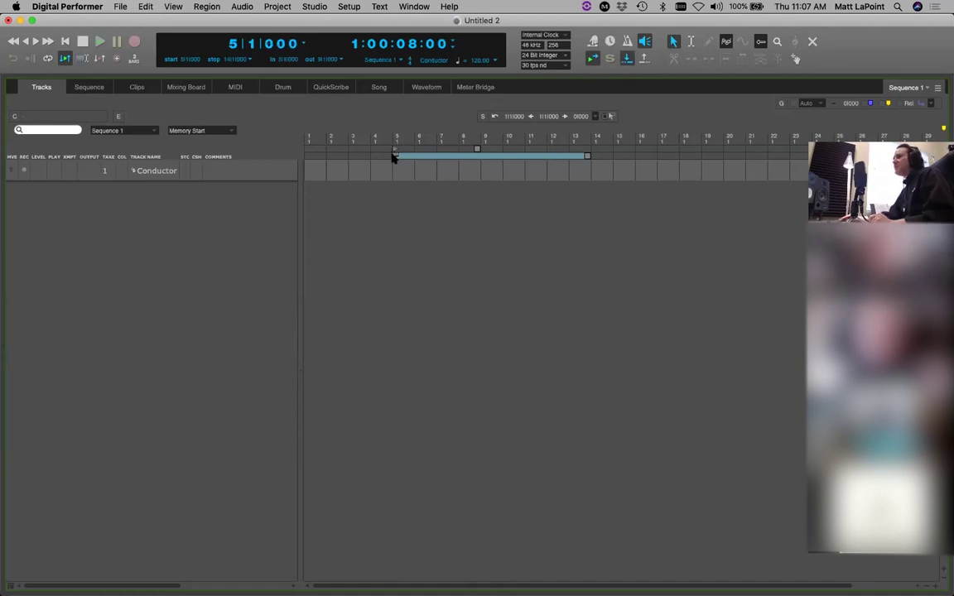
click(65, 58)
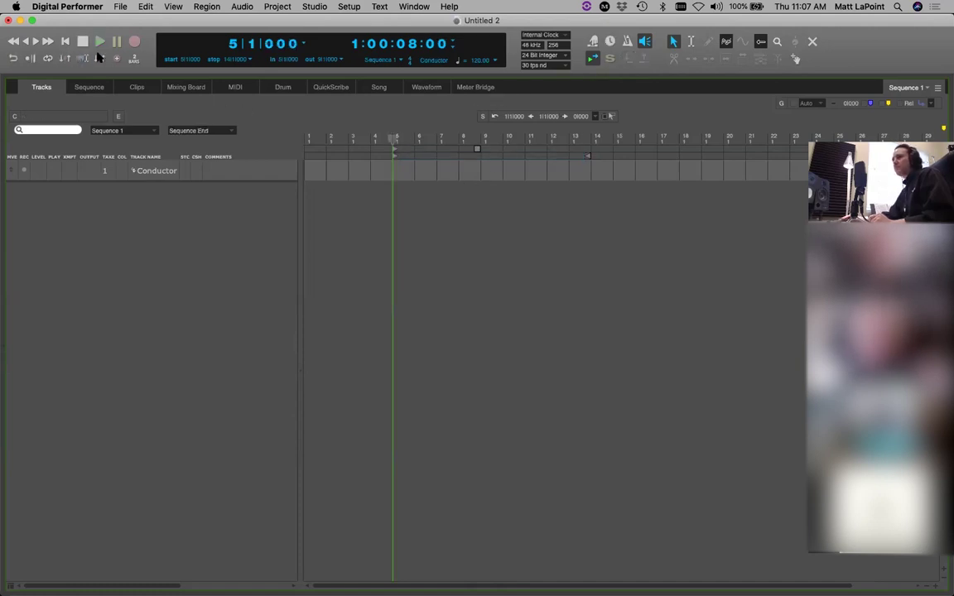
Step: Link the memory range to the selection, select bars 6 to 11 on the Conductor track, and test playback with the blue range on
click(84, 60)
click(66, 61)
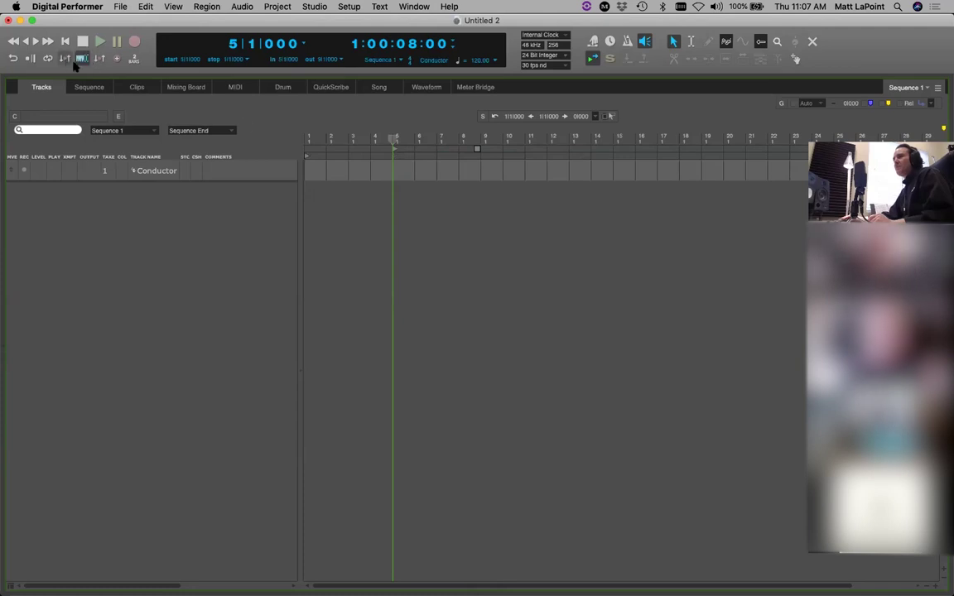
key(1)
drag(424, 171, 520, 176)
key(space)
key(space)
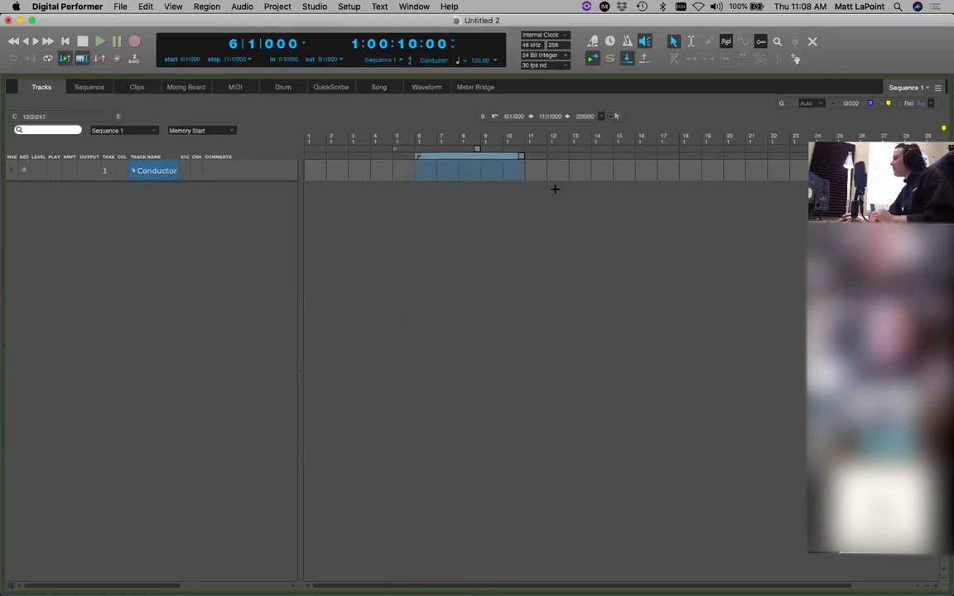
Step: Turn on Auto Record and set its punch range from bar 6 to bar 11
click(99, 58)
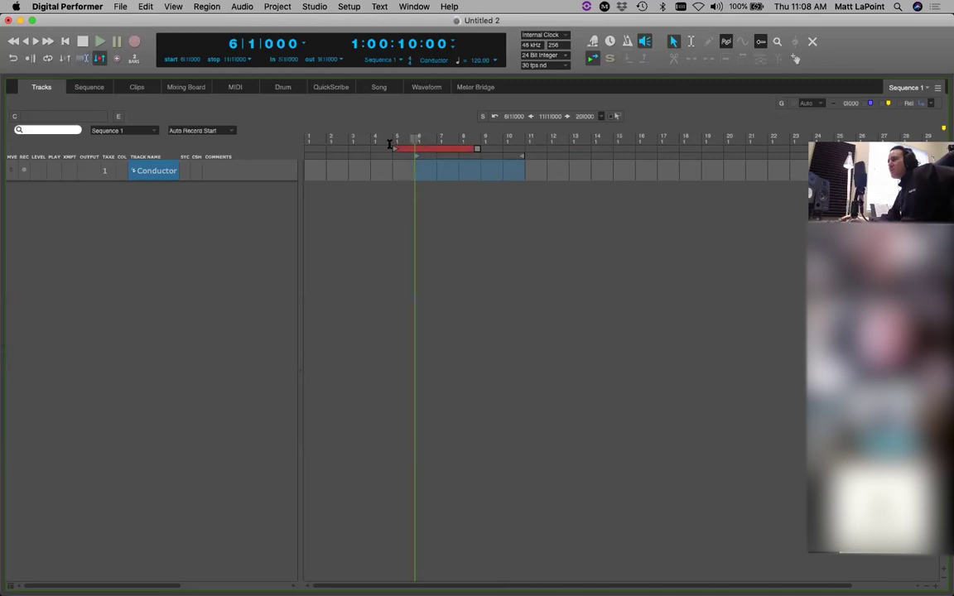
drag(470, 147, 530, 149)
drag(395, 150, 424, 151)
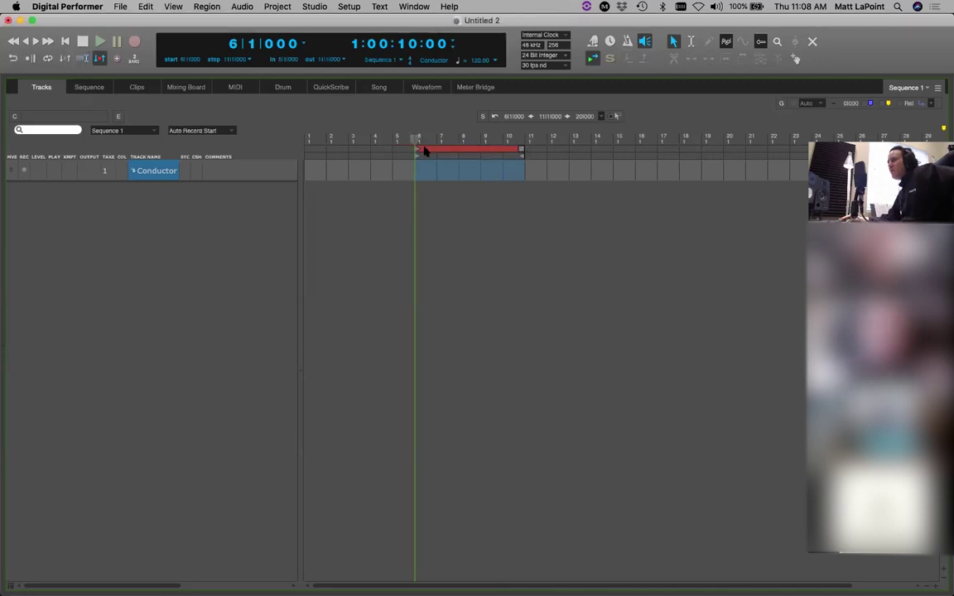
Step: Toggle overdub recording on and off, and view the available soundbite layering commands
click(117, 60)
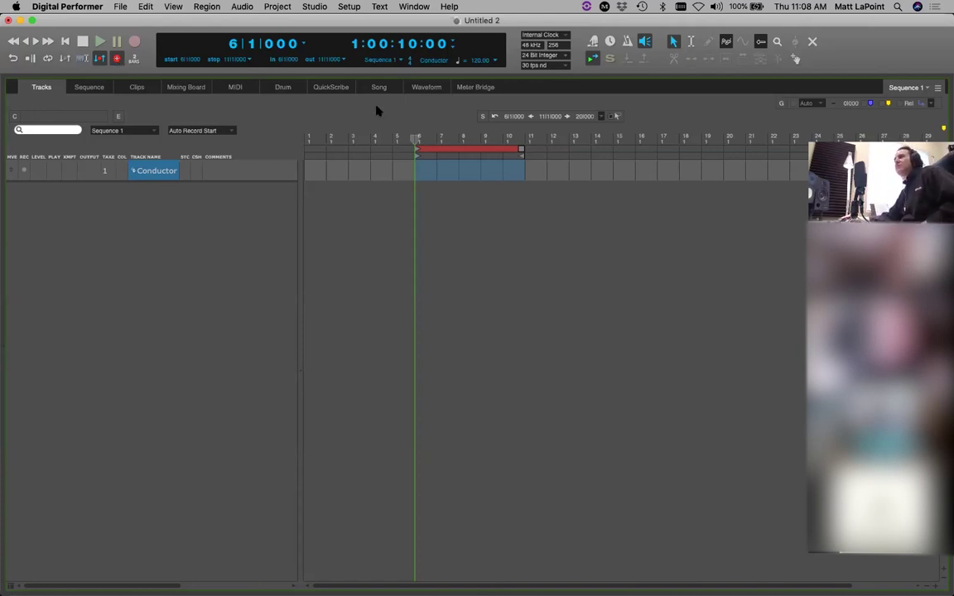
click(116, 58)
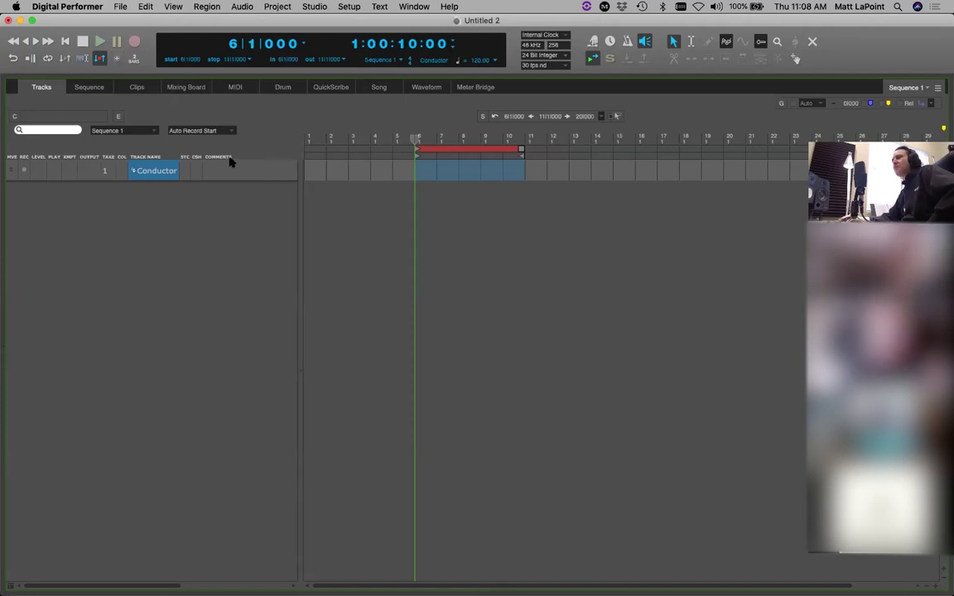
click(140, 7)
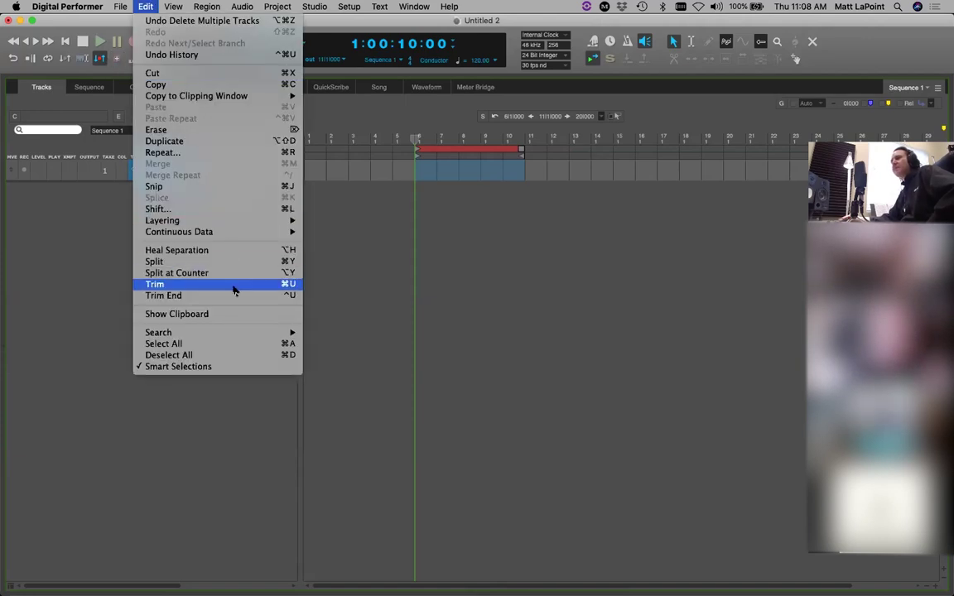
mouse_move(241, 220)
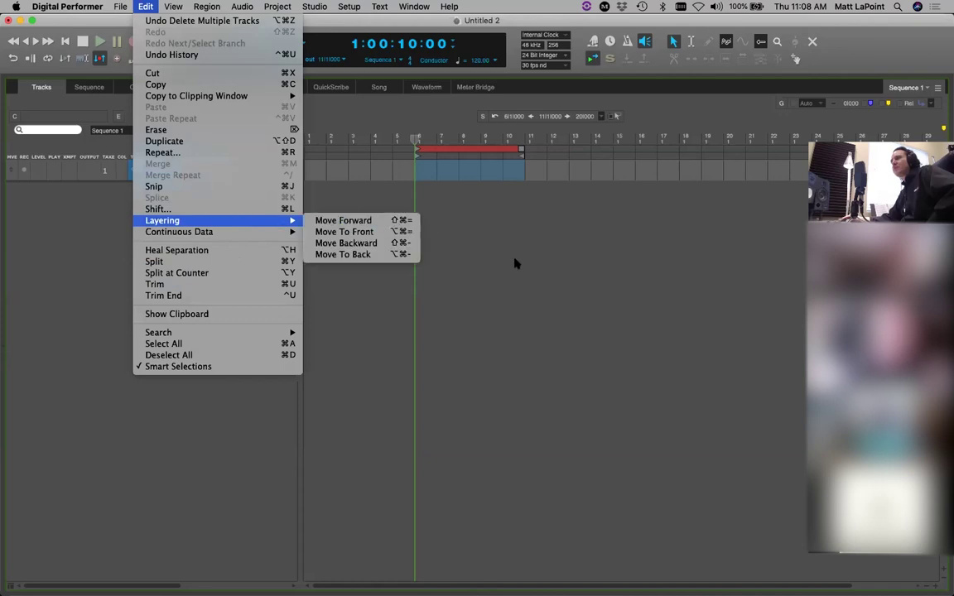
click(376, 233)
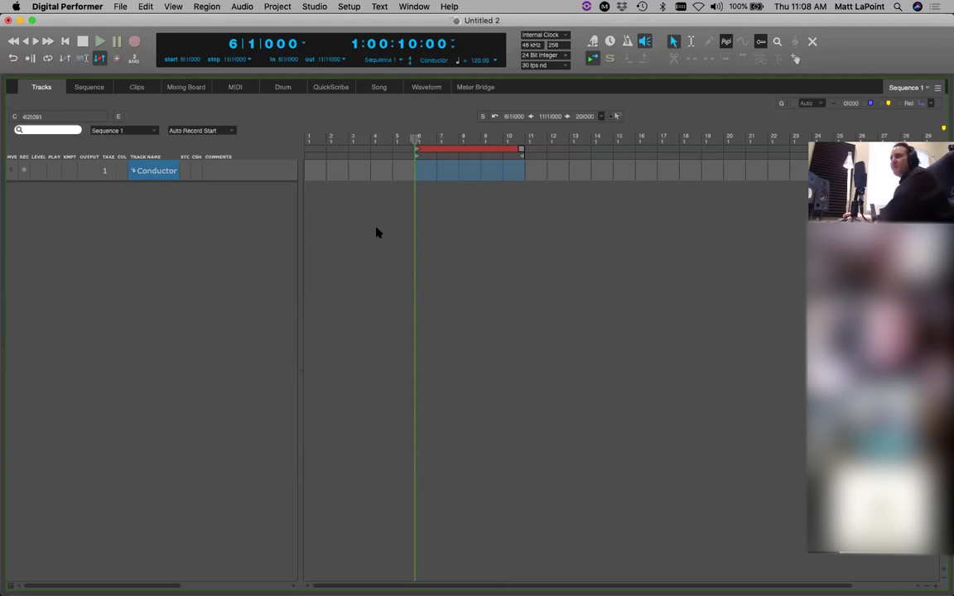
Step: Turn off Auto Record and look over the available frame rate options
click(100, 58)
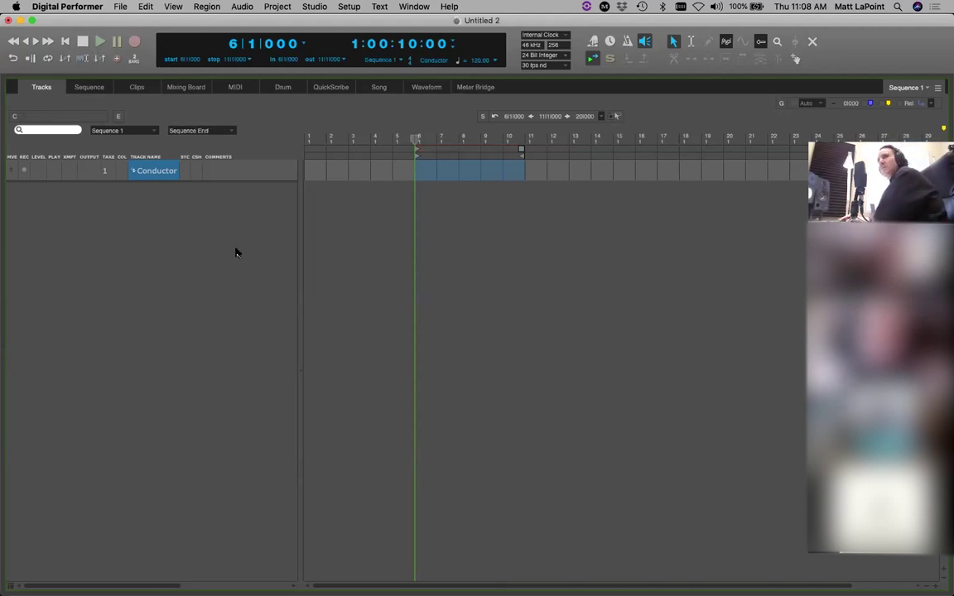
click(545, 65)
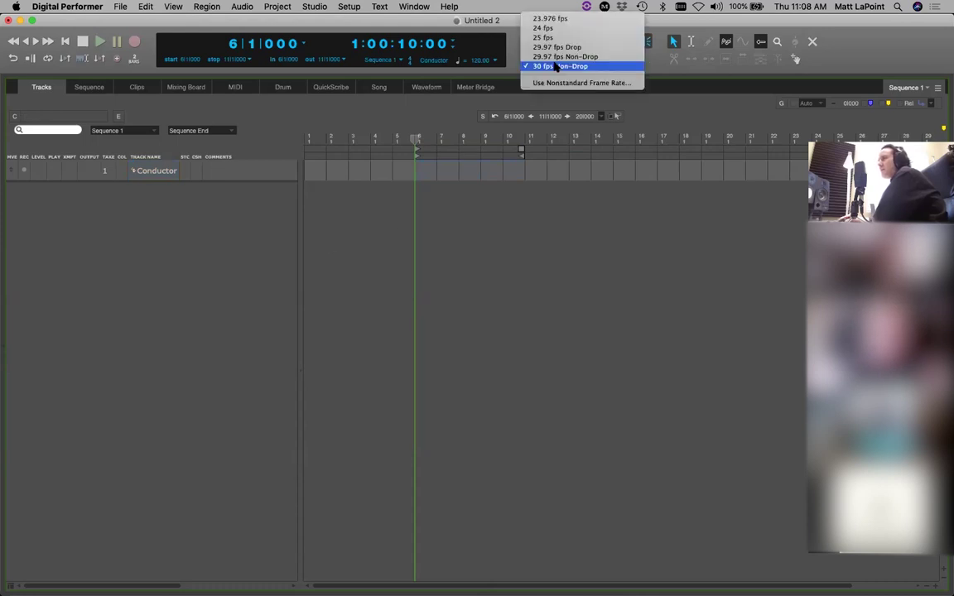
click(593, 255)
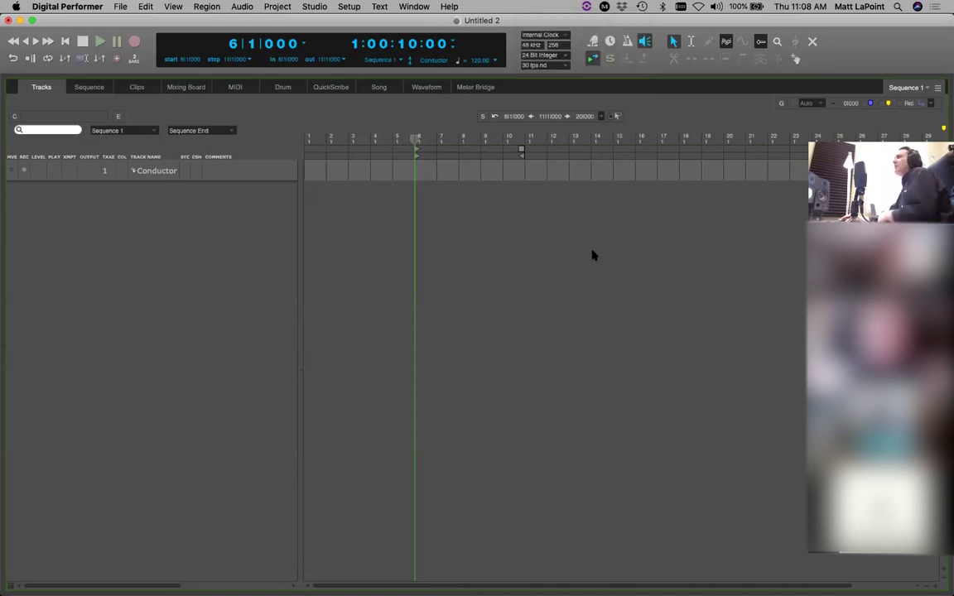